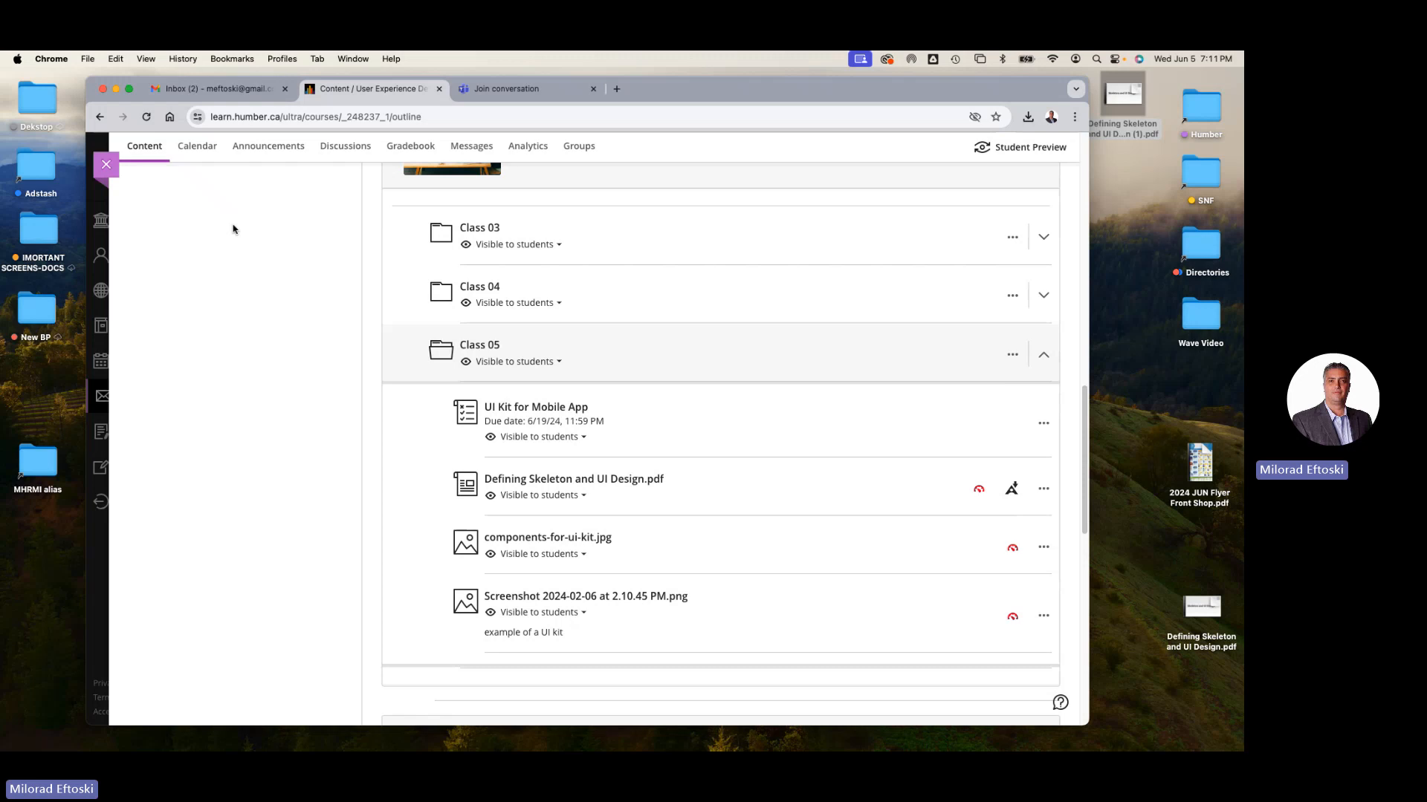
- Collapse the Class 05 folder in the course outline and minimize the browser window
left_click(623, 359)
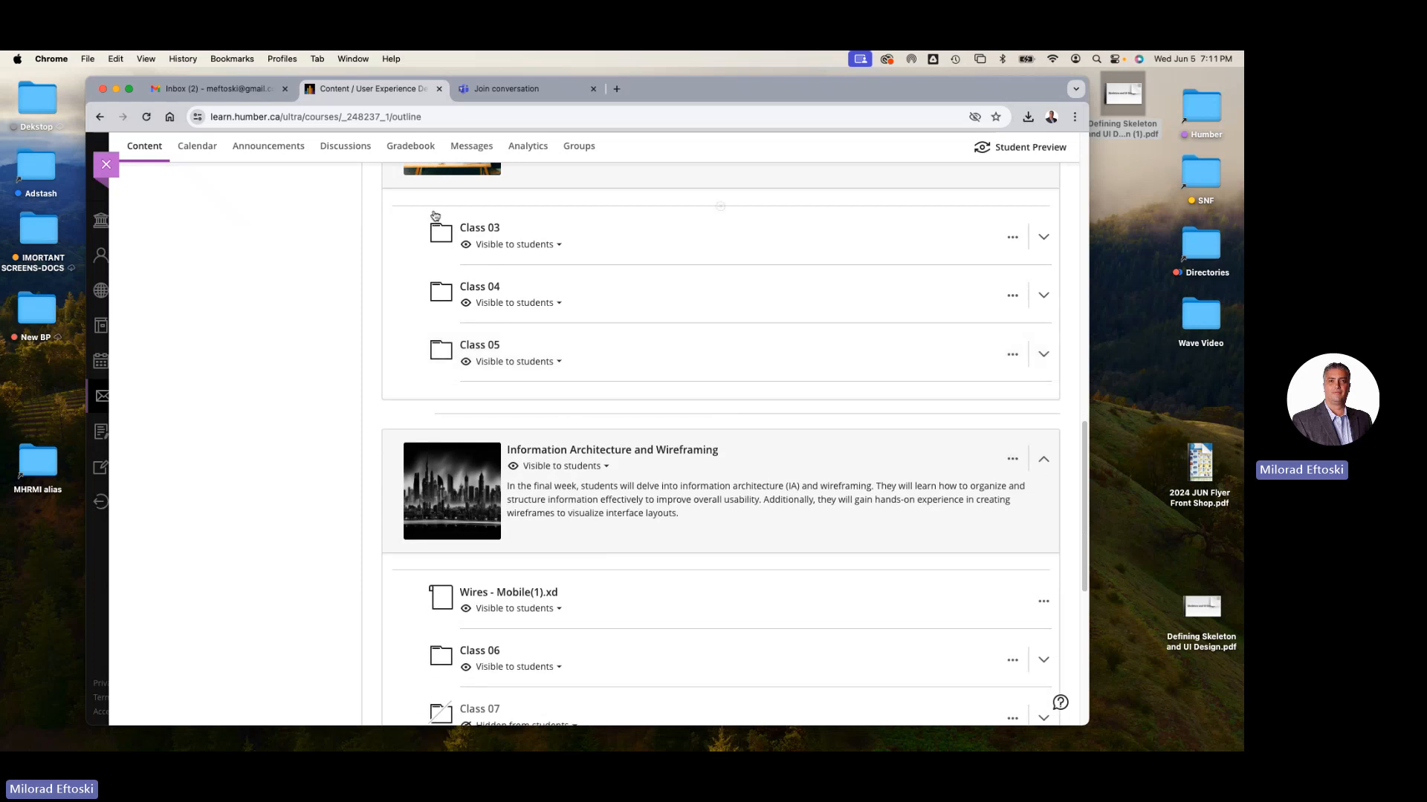
left_click(115, 88)
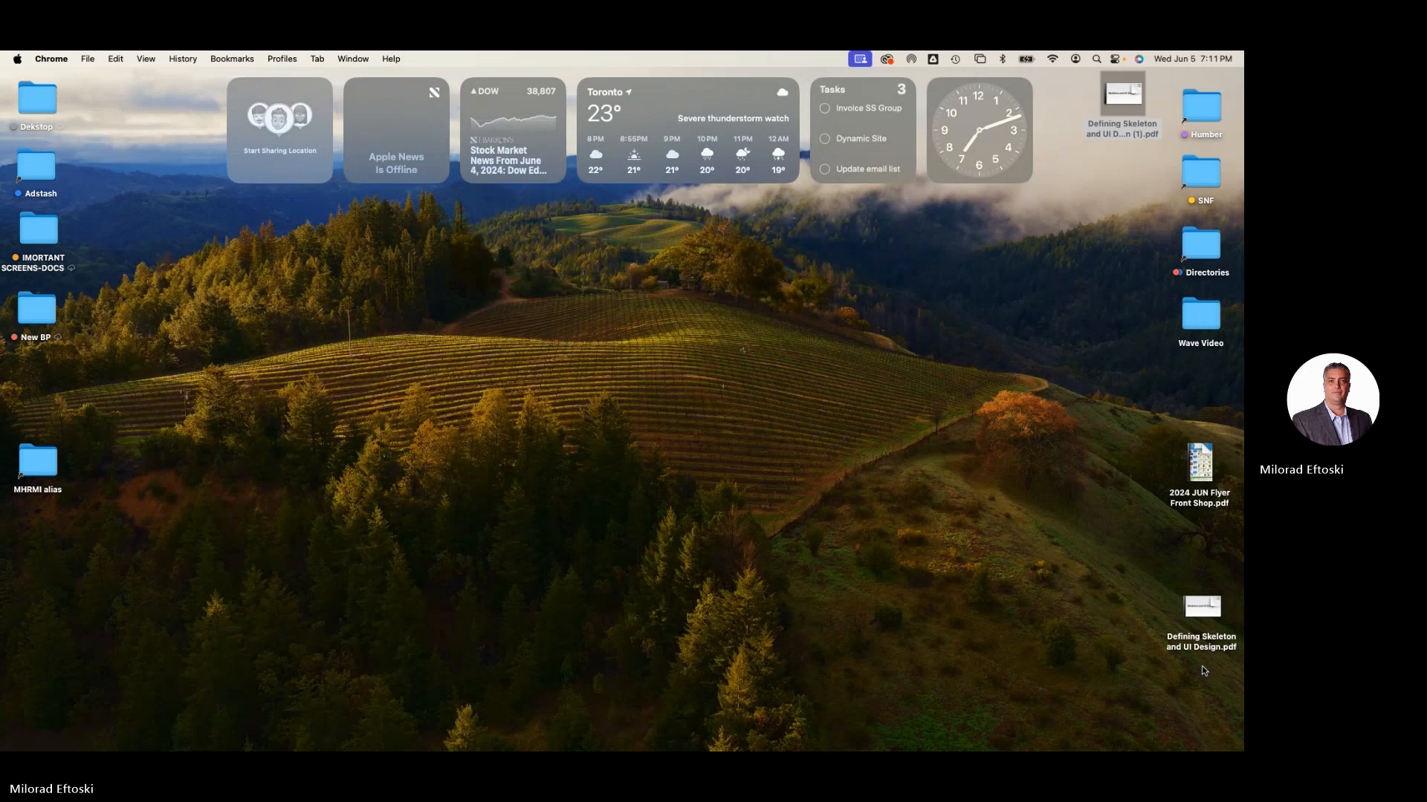
left_click(1038, 553)
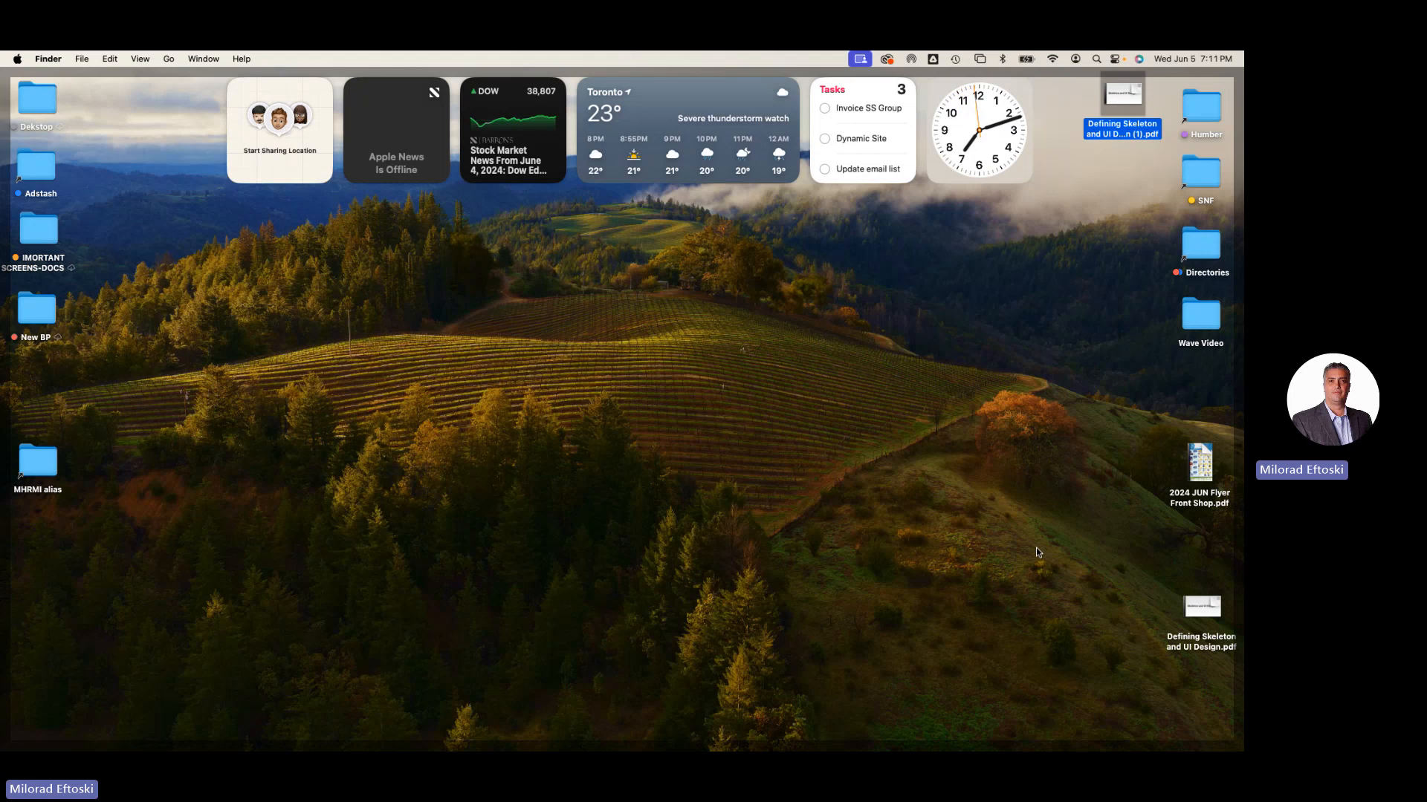
- Launch Illustrator and start a new document from the Web Minimum 1024 x 768 px preset
mouse_move(728, 735)
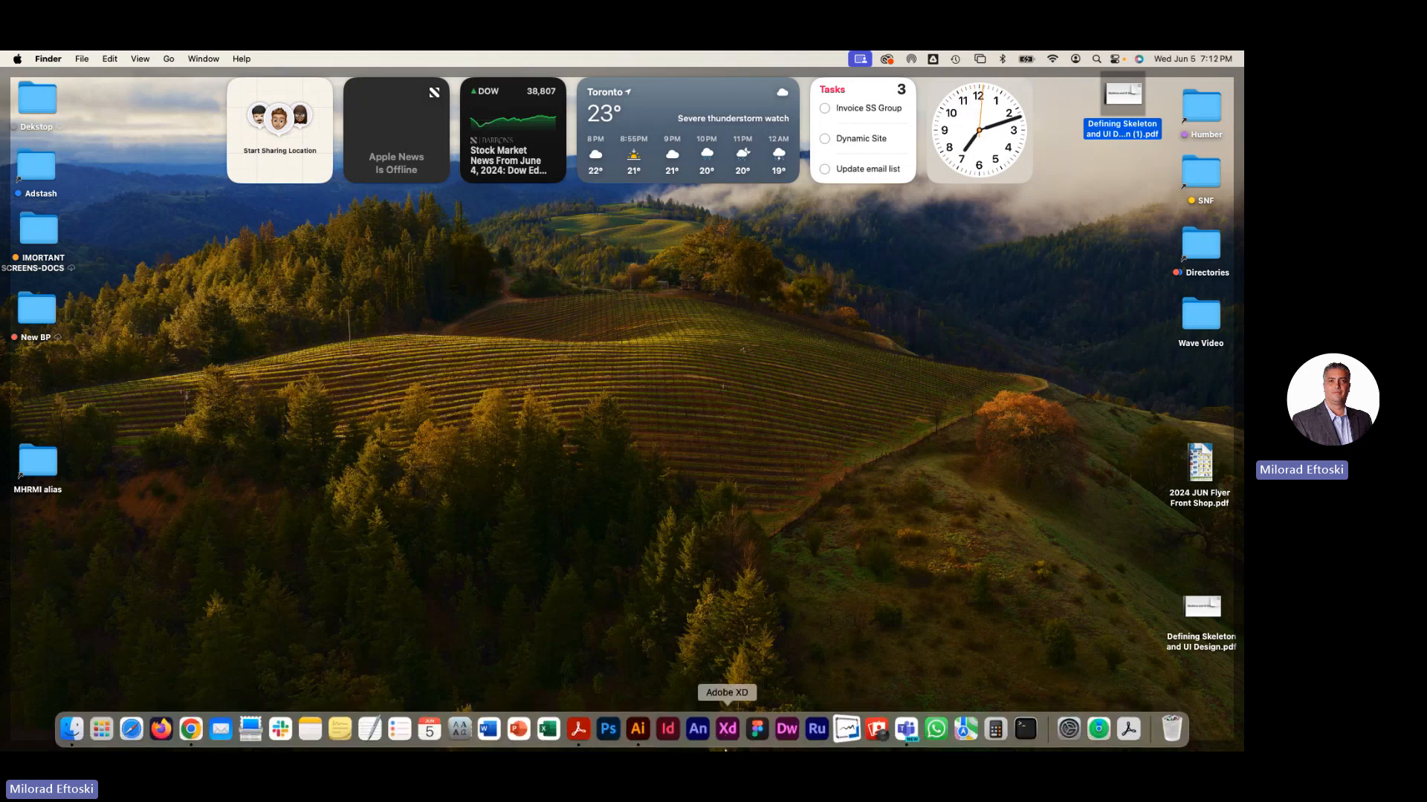
left_click(637, 731)
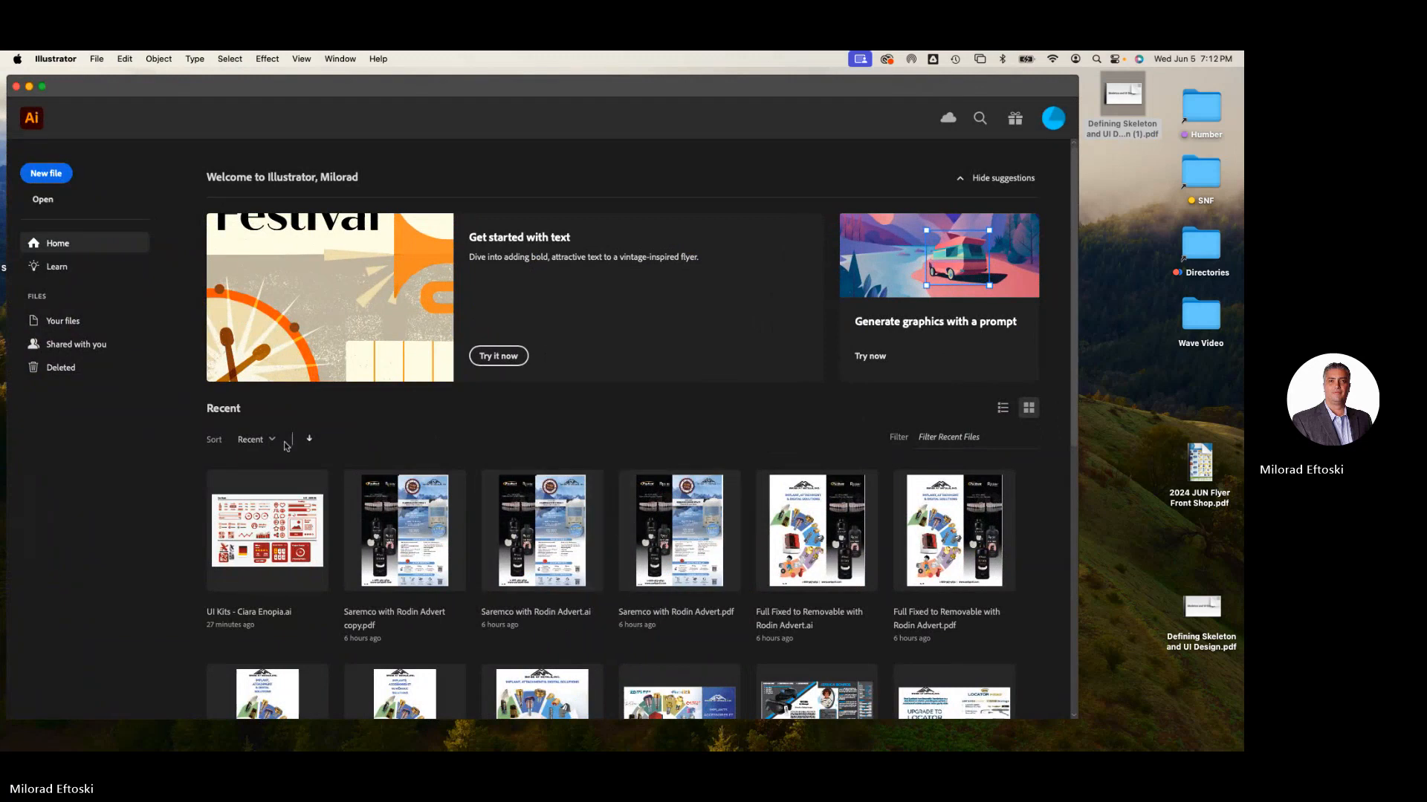
left_click(62, 177)
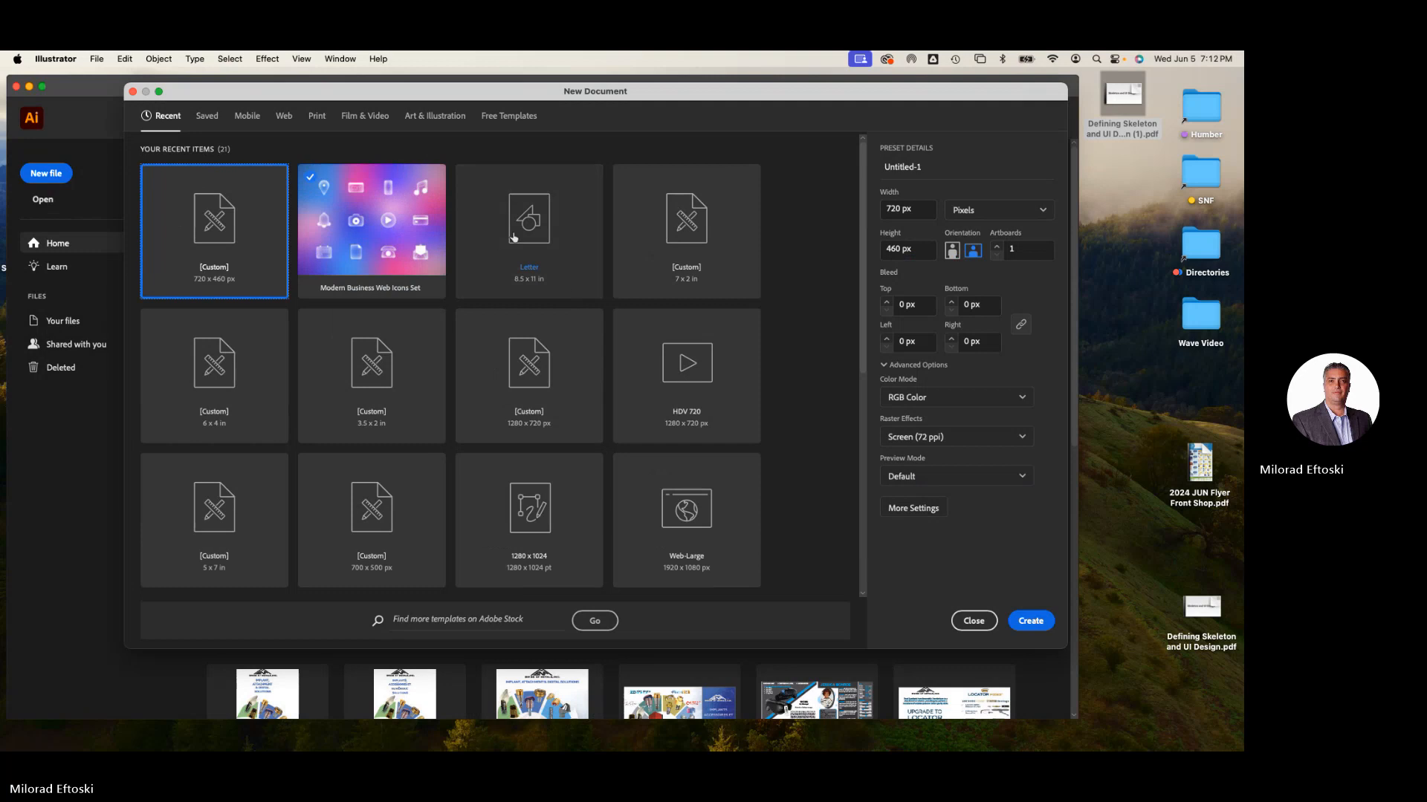
left_click(912, 208)
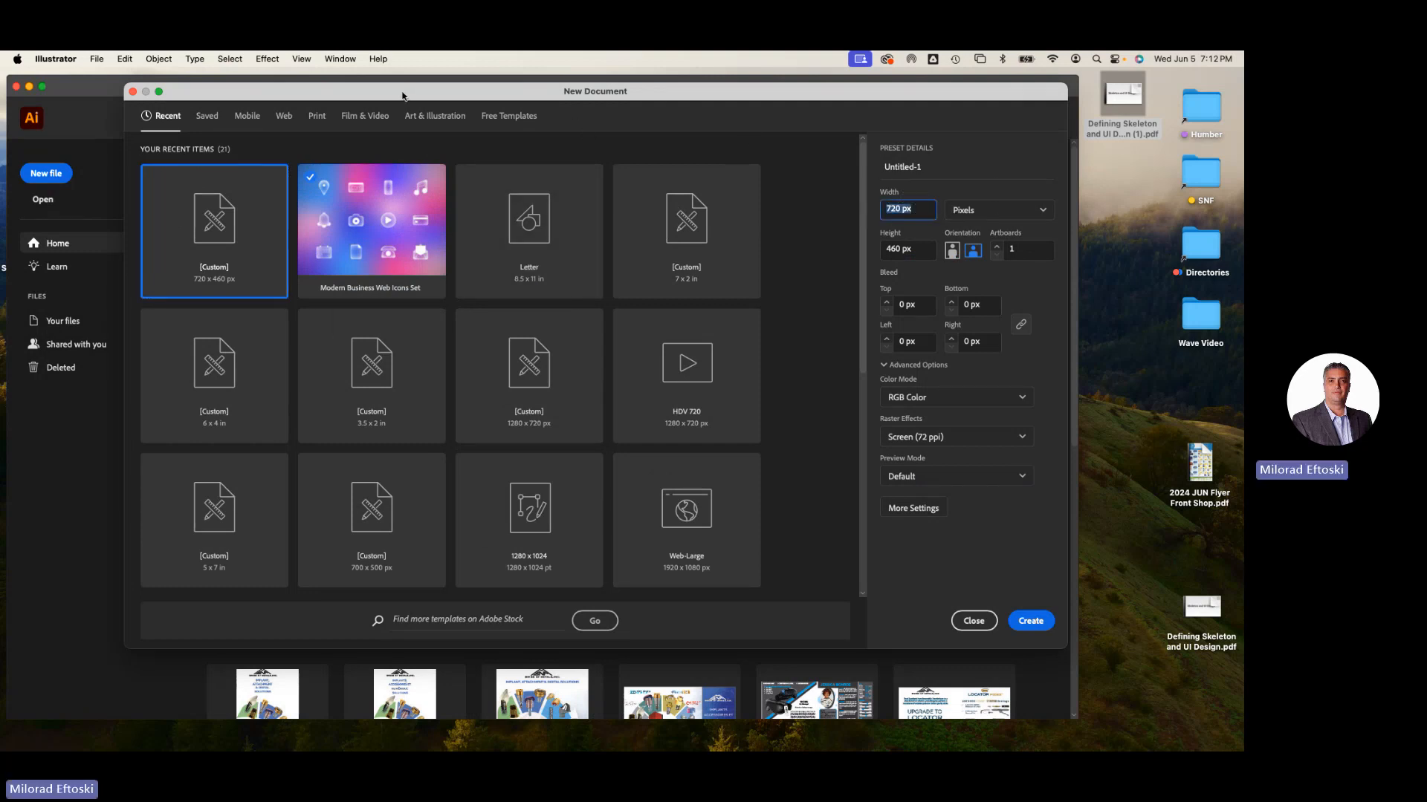
left_click(282, 117)
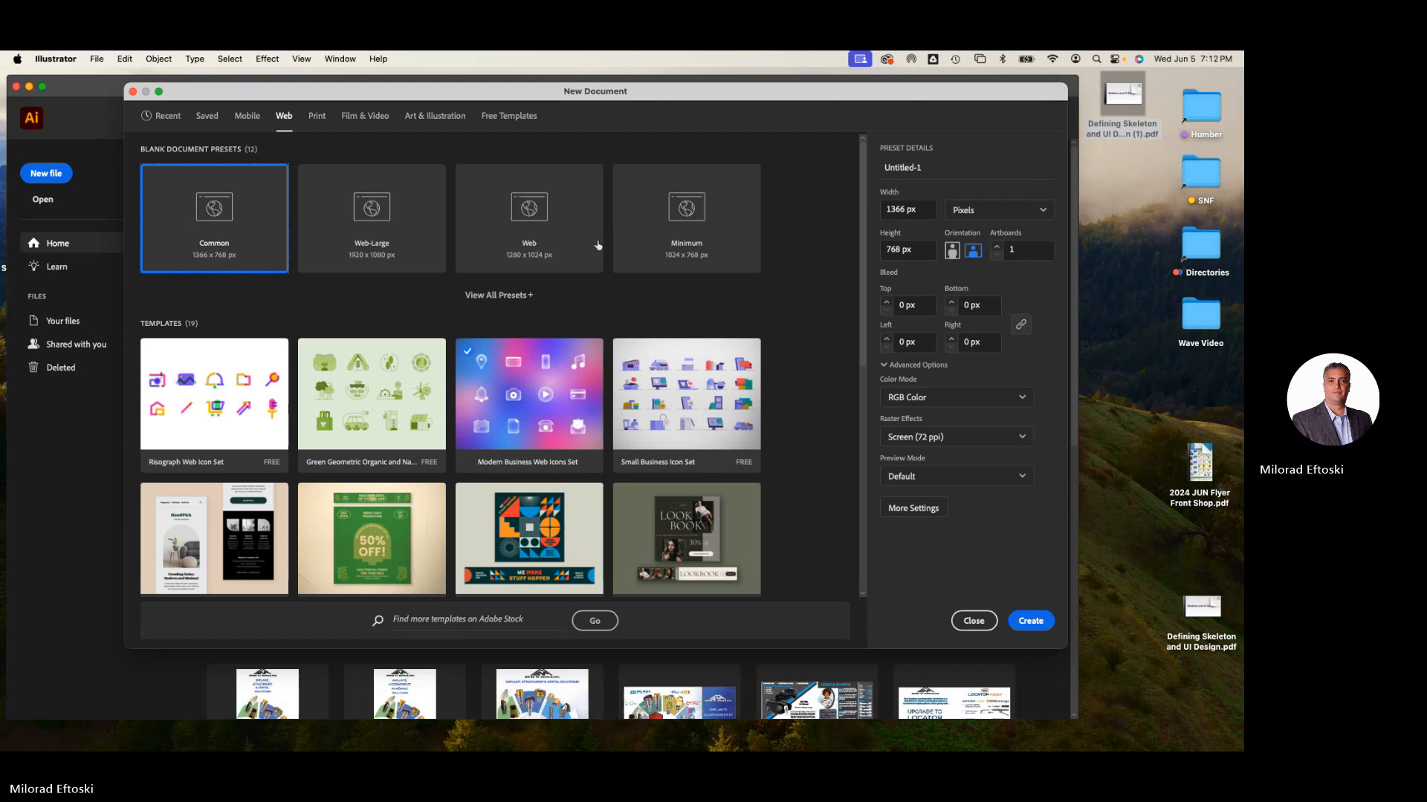
left_click(705, 196)
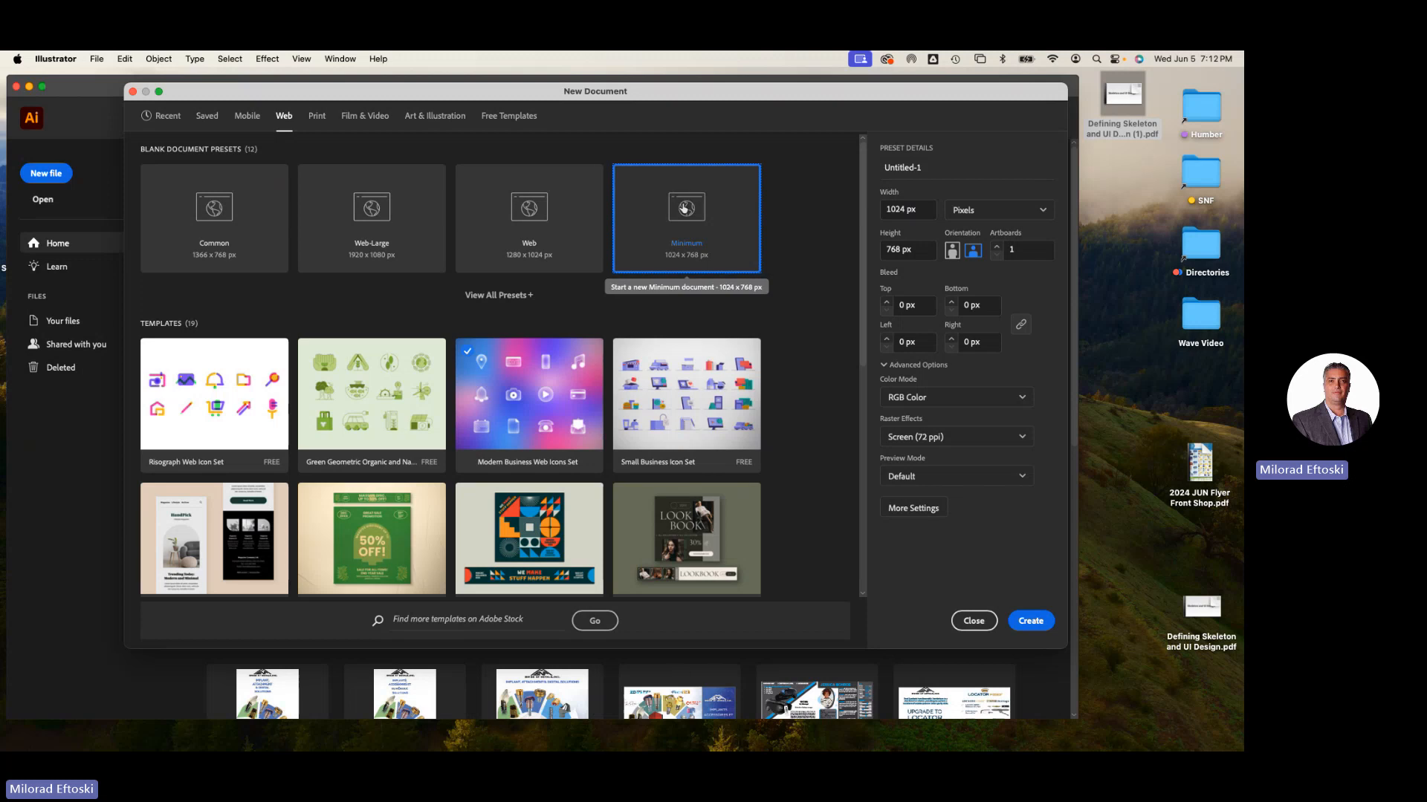
- Cycle the document units through Points and Inches back to Pixels, then create the 1024 x 768 px document
left_click(1028, 211)
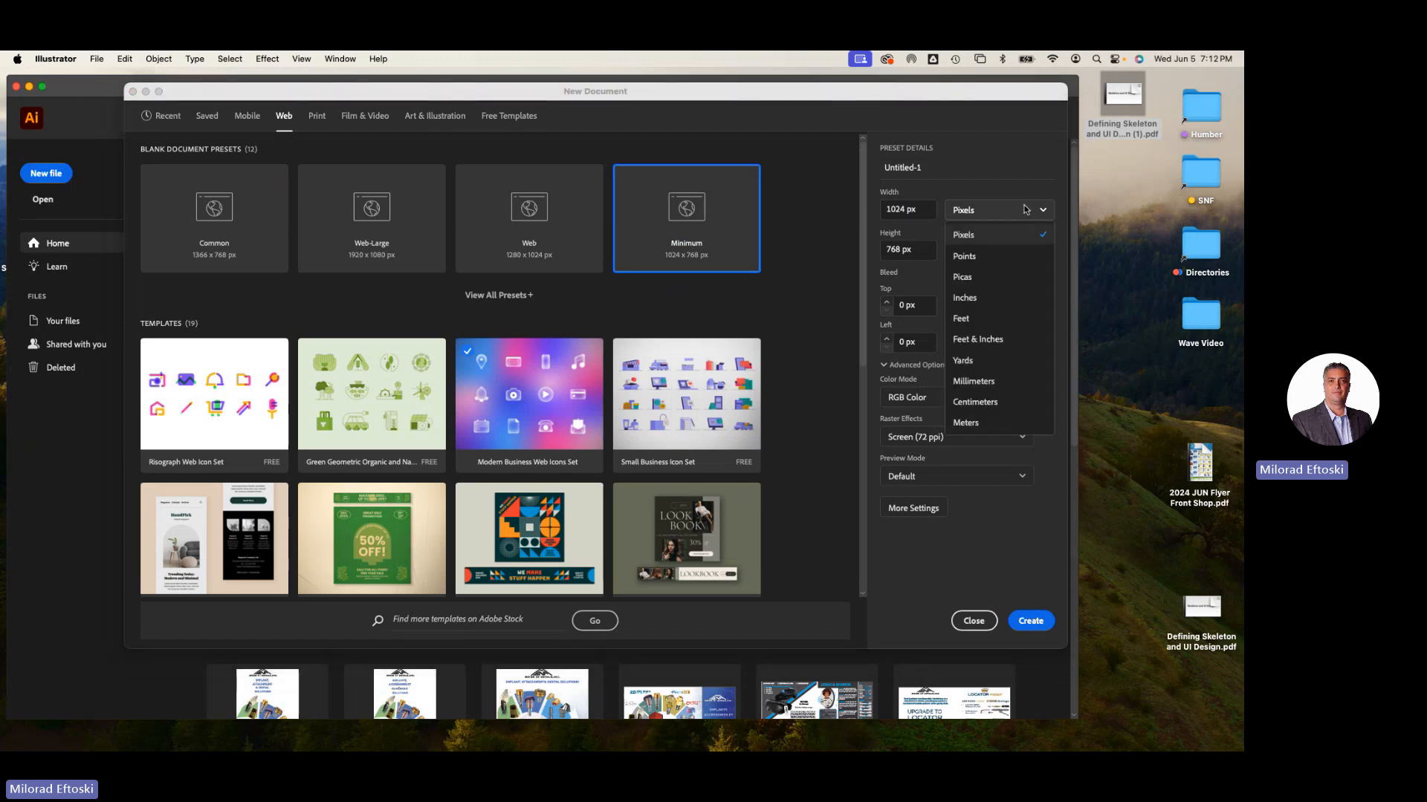
left_click(1001, 256)
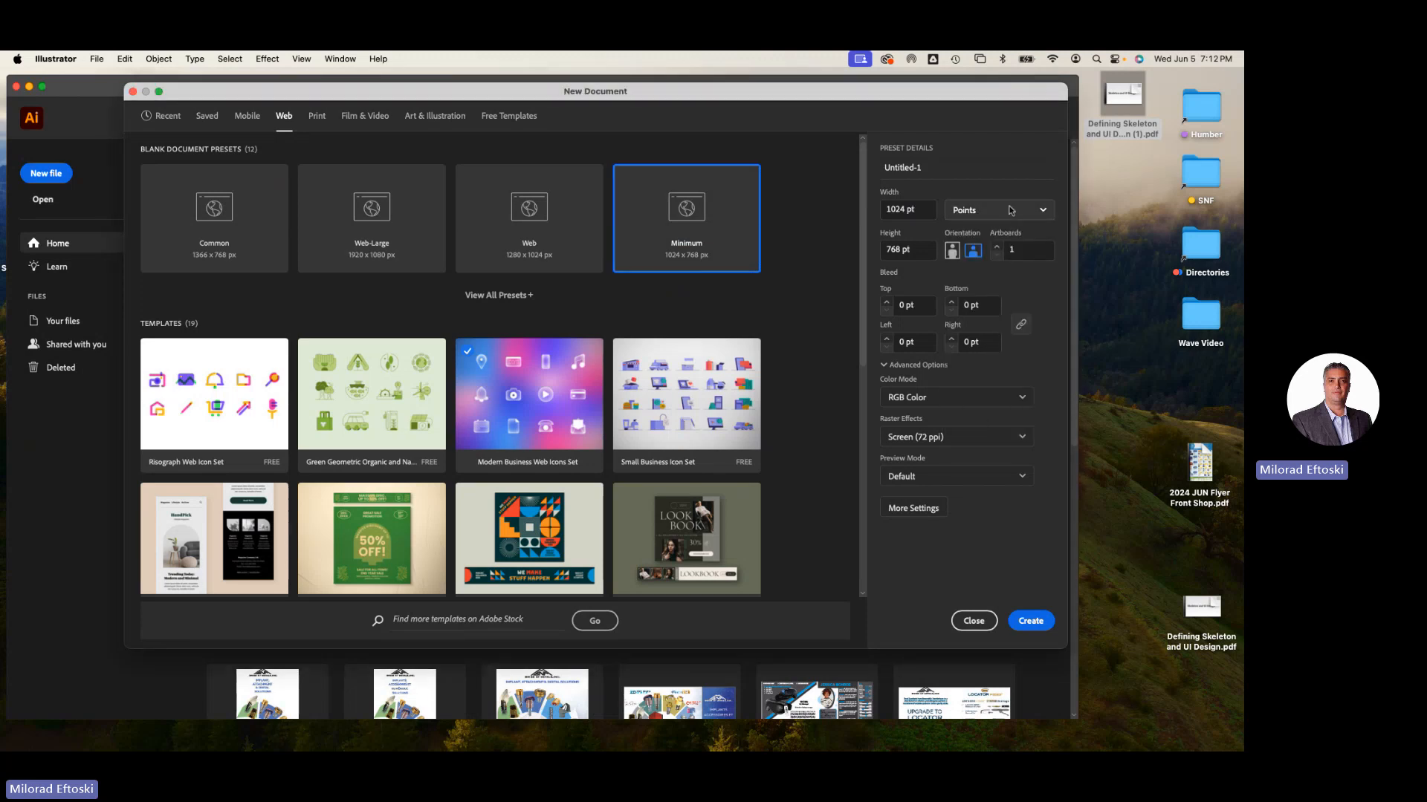
left_click(1010, 210)
left_click(996, 299)
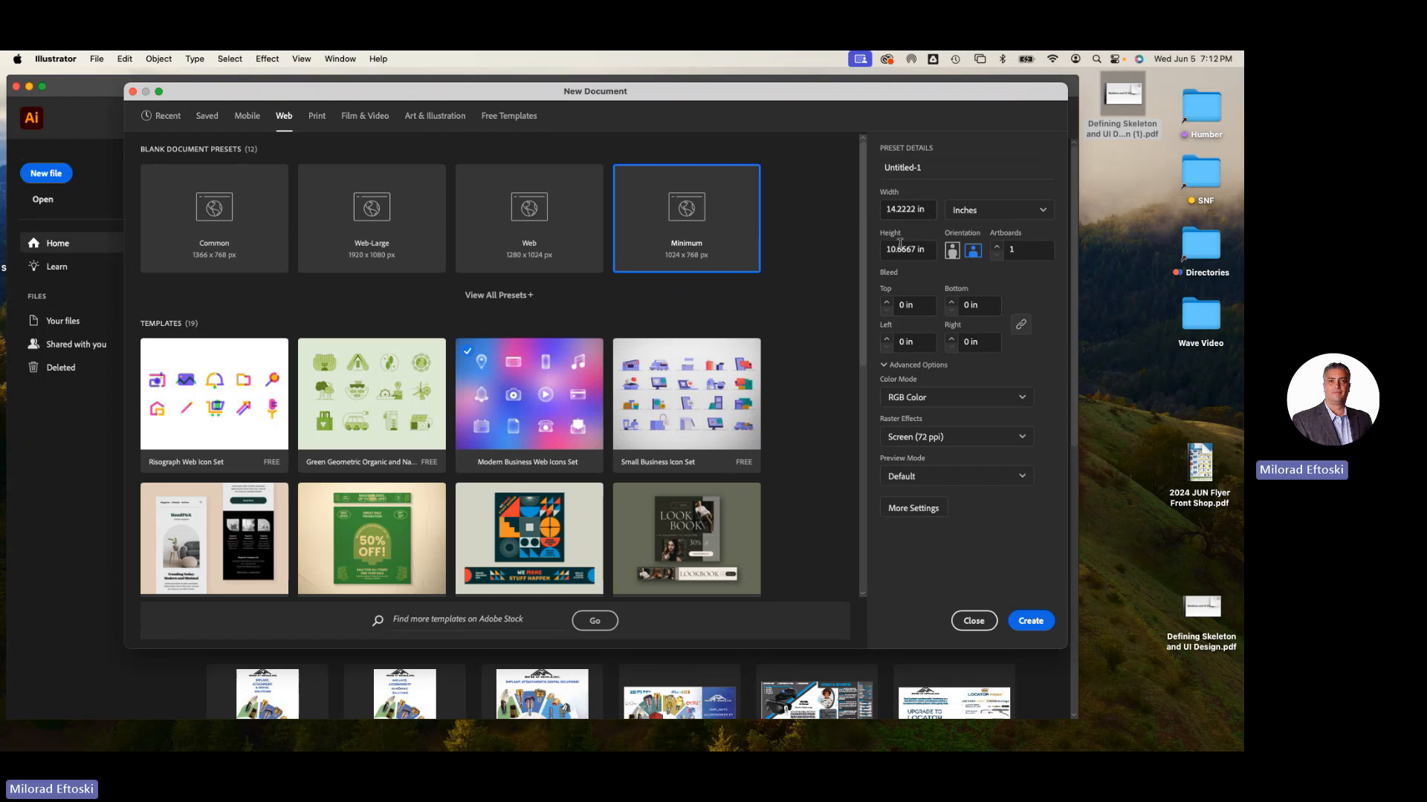
left_click(981, 212)
left_click(980, 235)
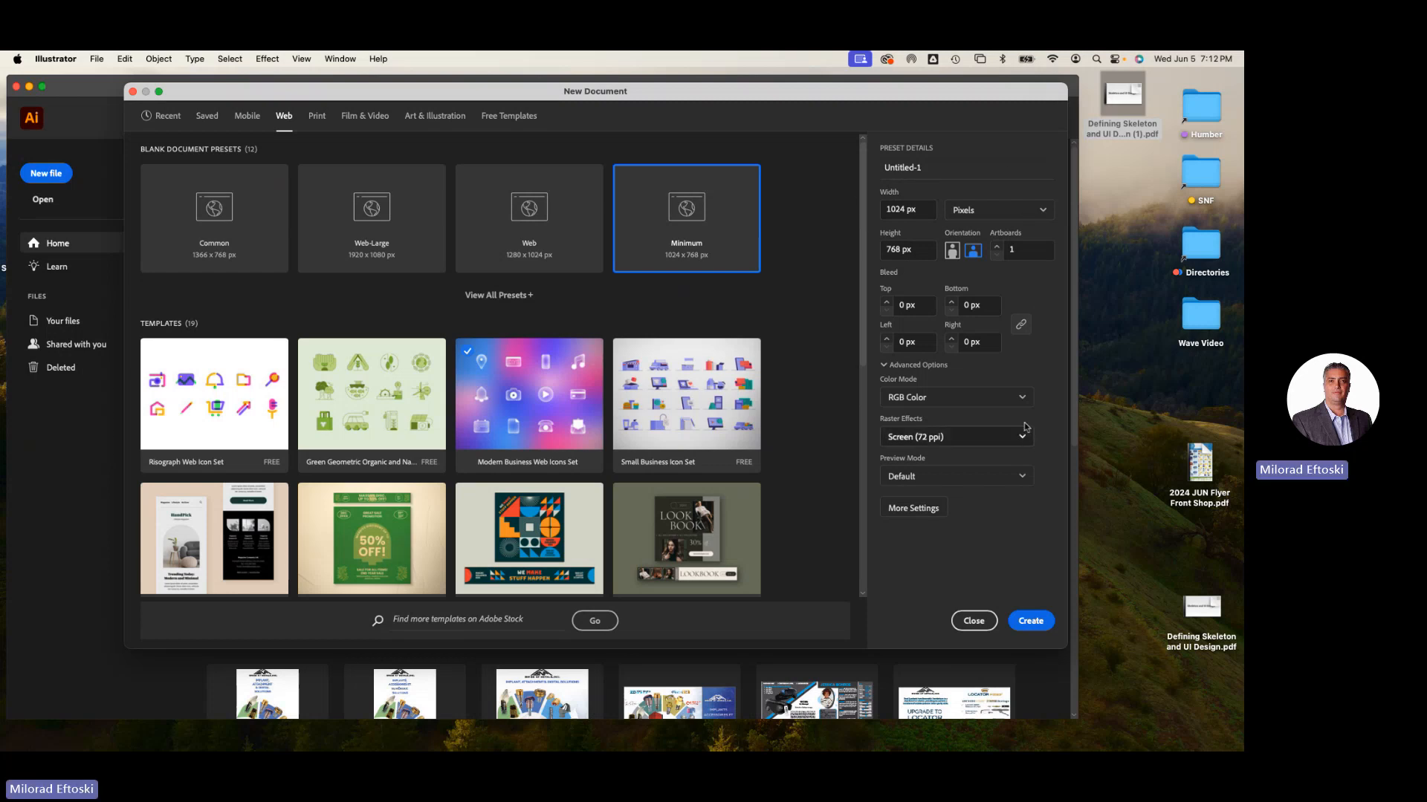
left_click(1030, 620)
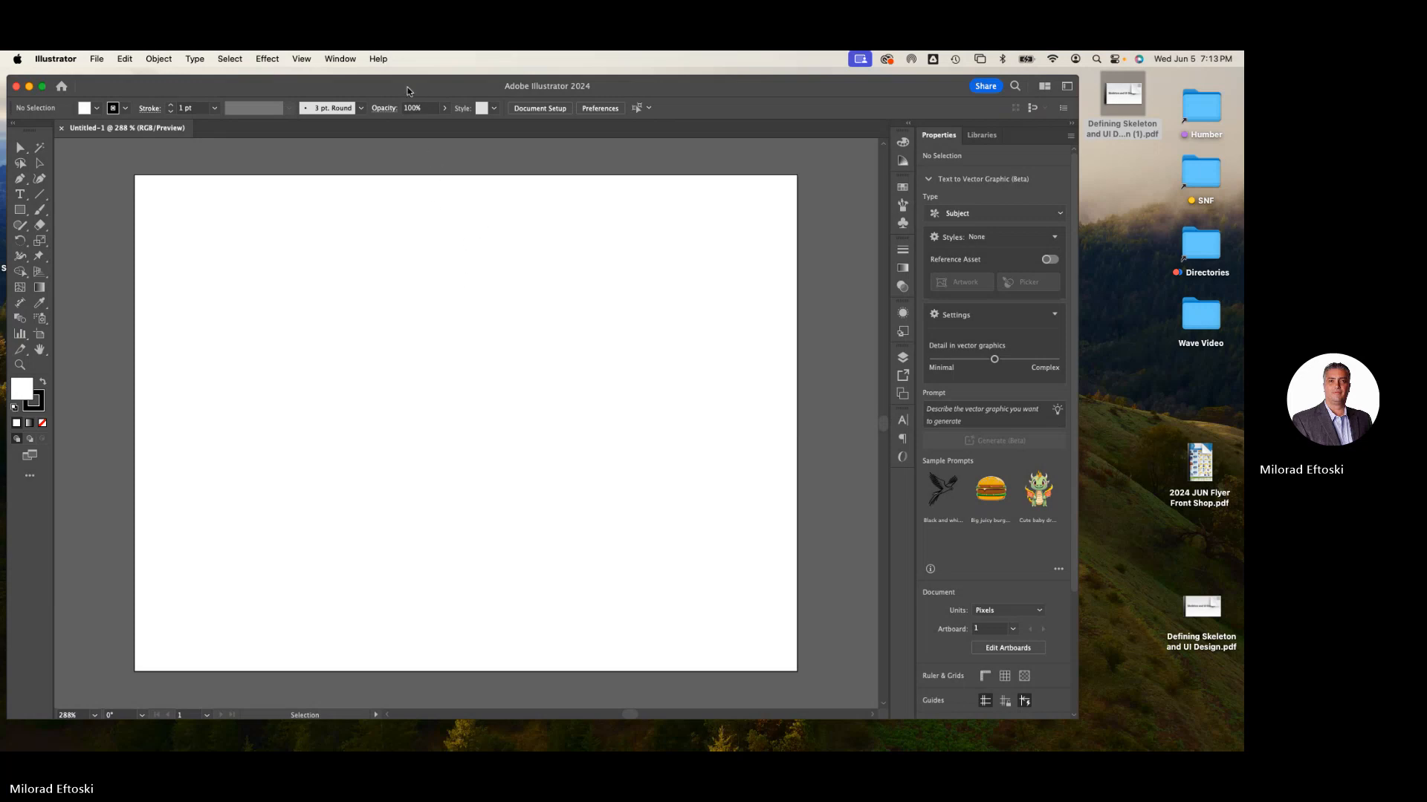
left_click_drag(408, 87, 418, 86)
left_click_drag(22, 76, 78, 88)
left_click_drag(191, 102, 204, 253)
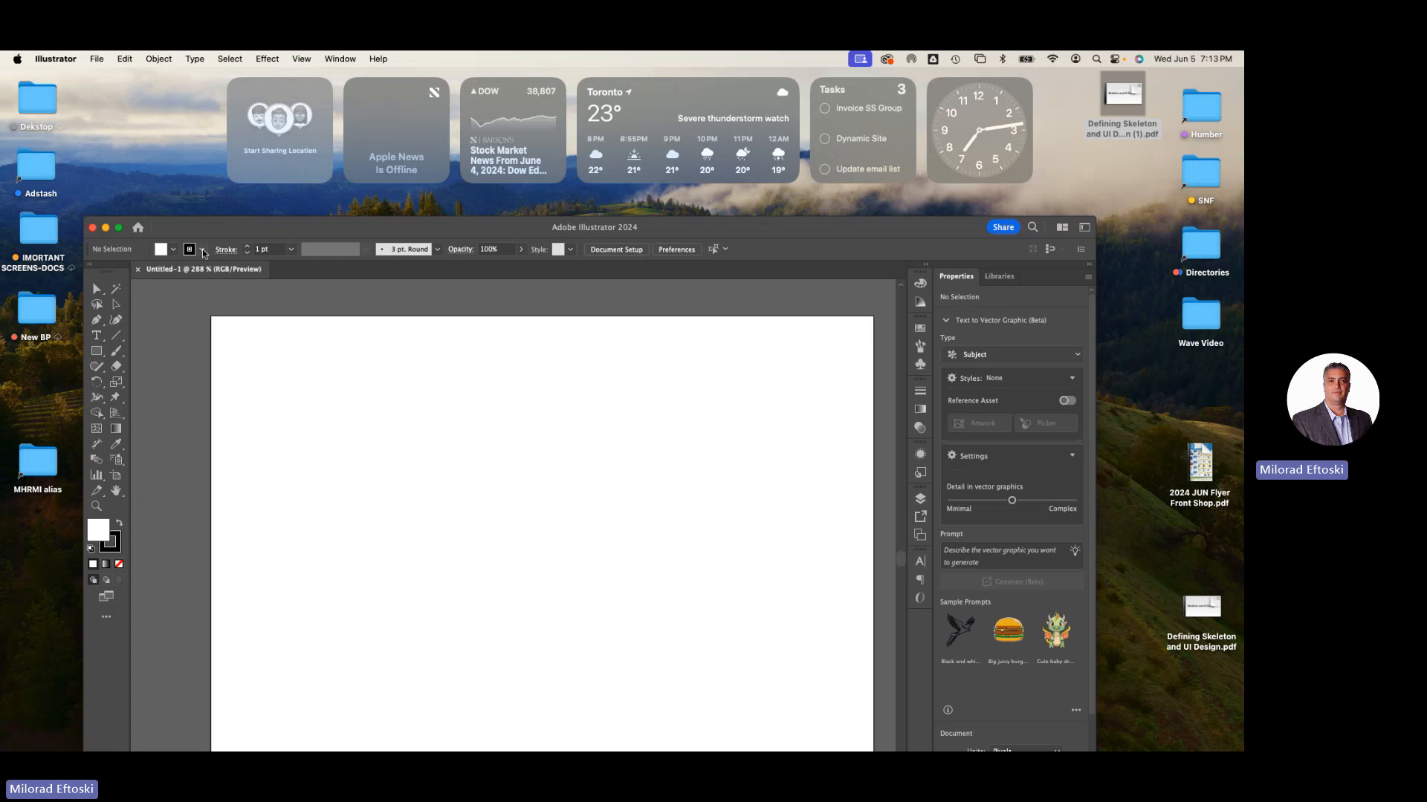
left_click(240, 185)
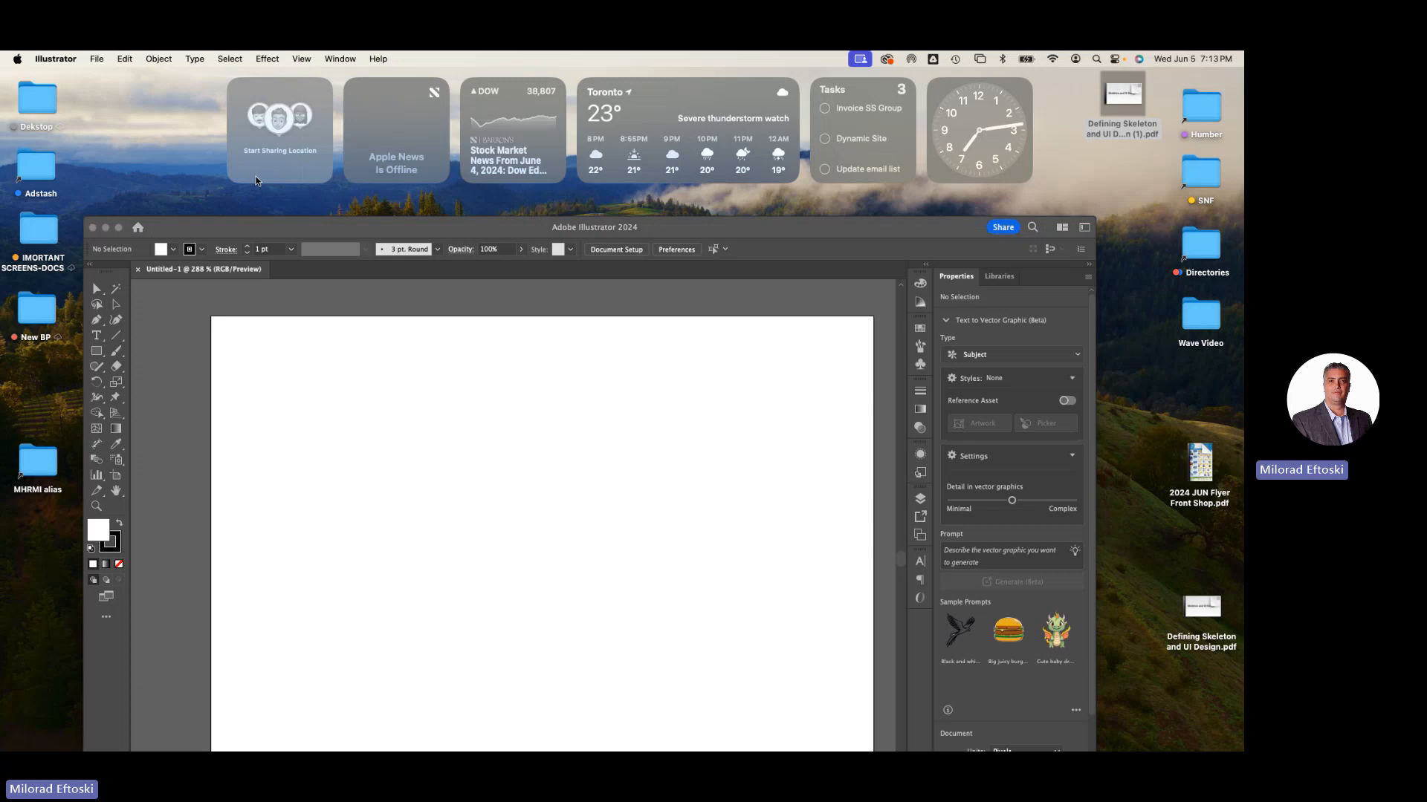
left_click(244, 160)
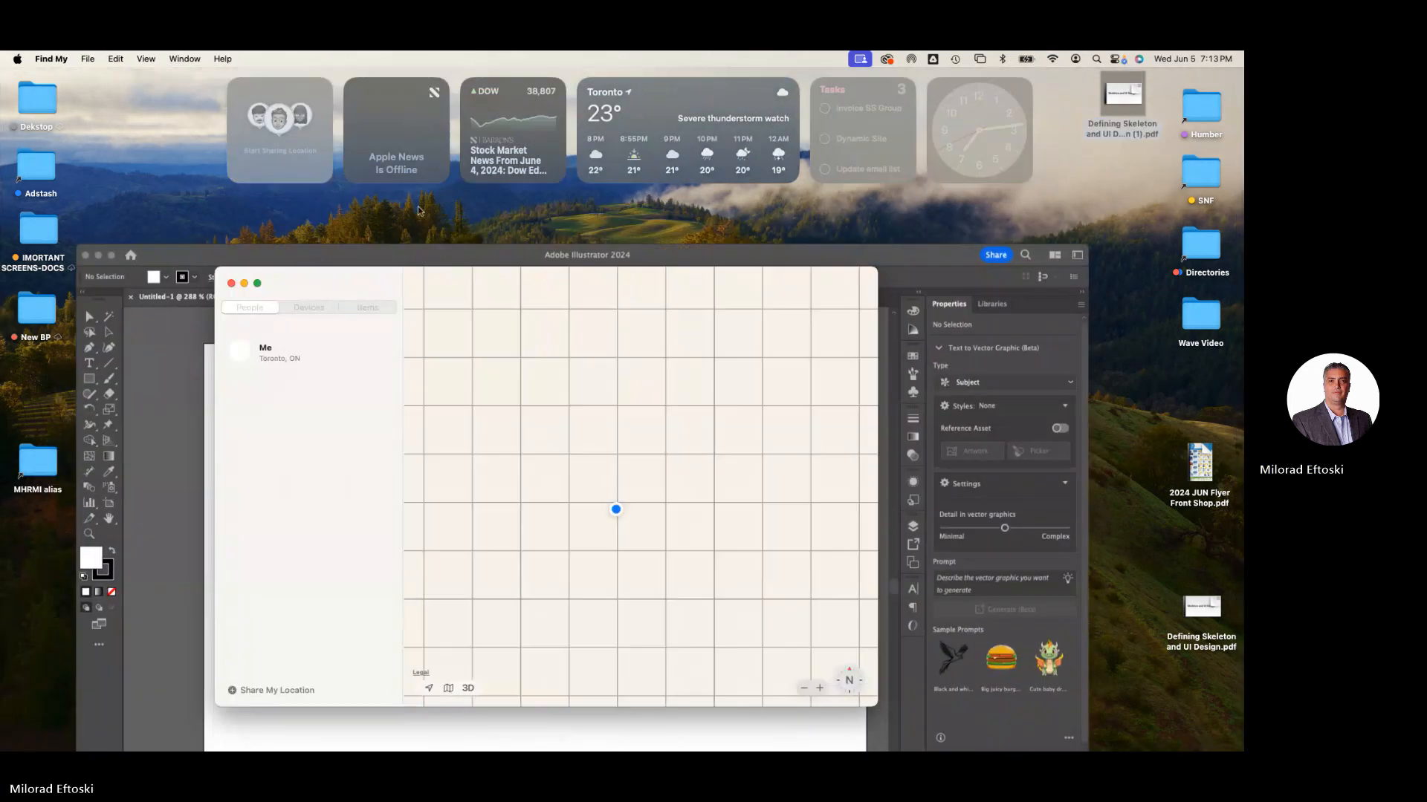
left_click(156, 167)
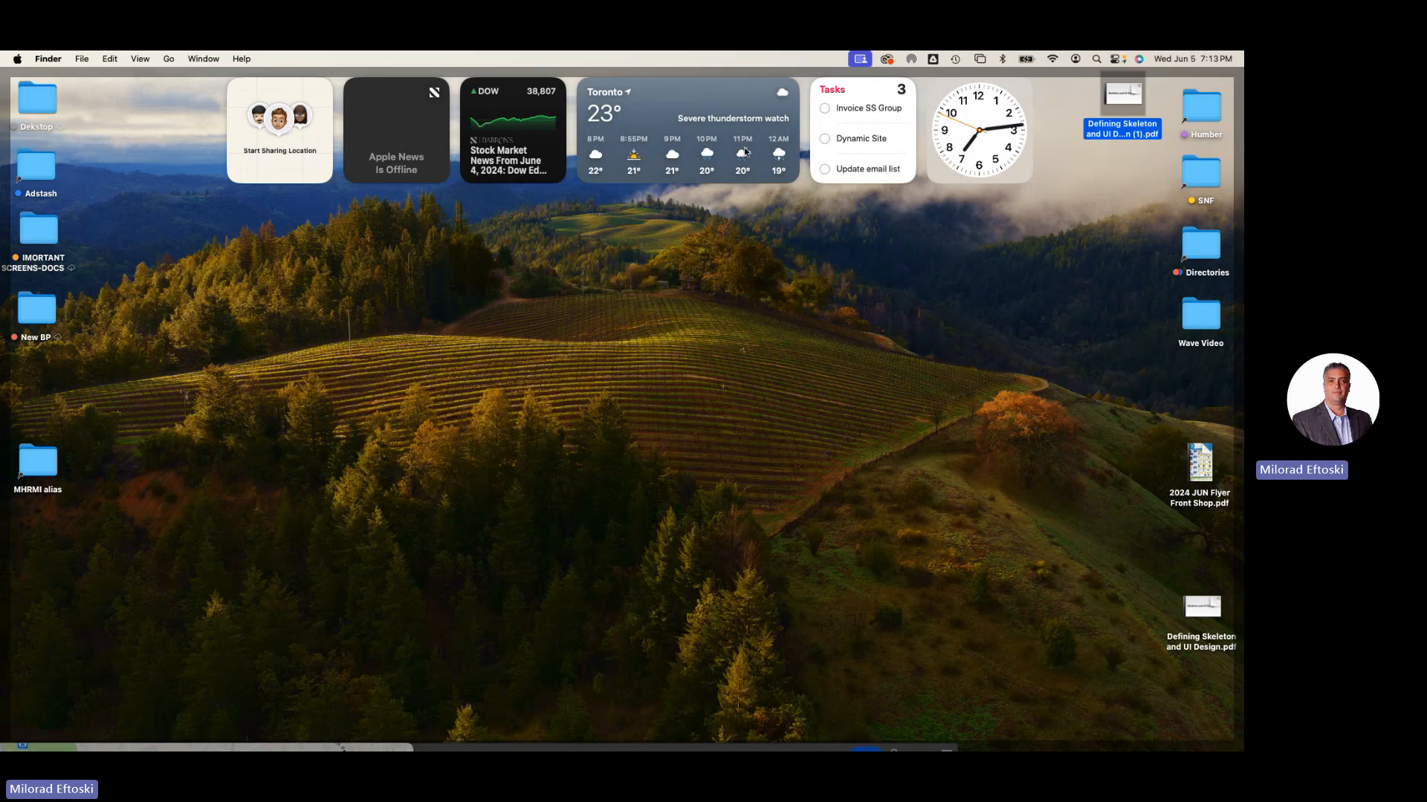
left_click(815, 255)
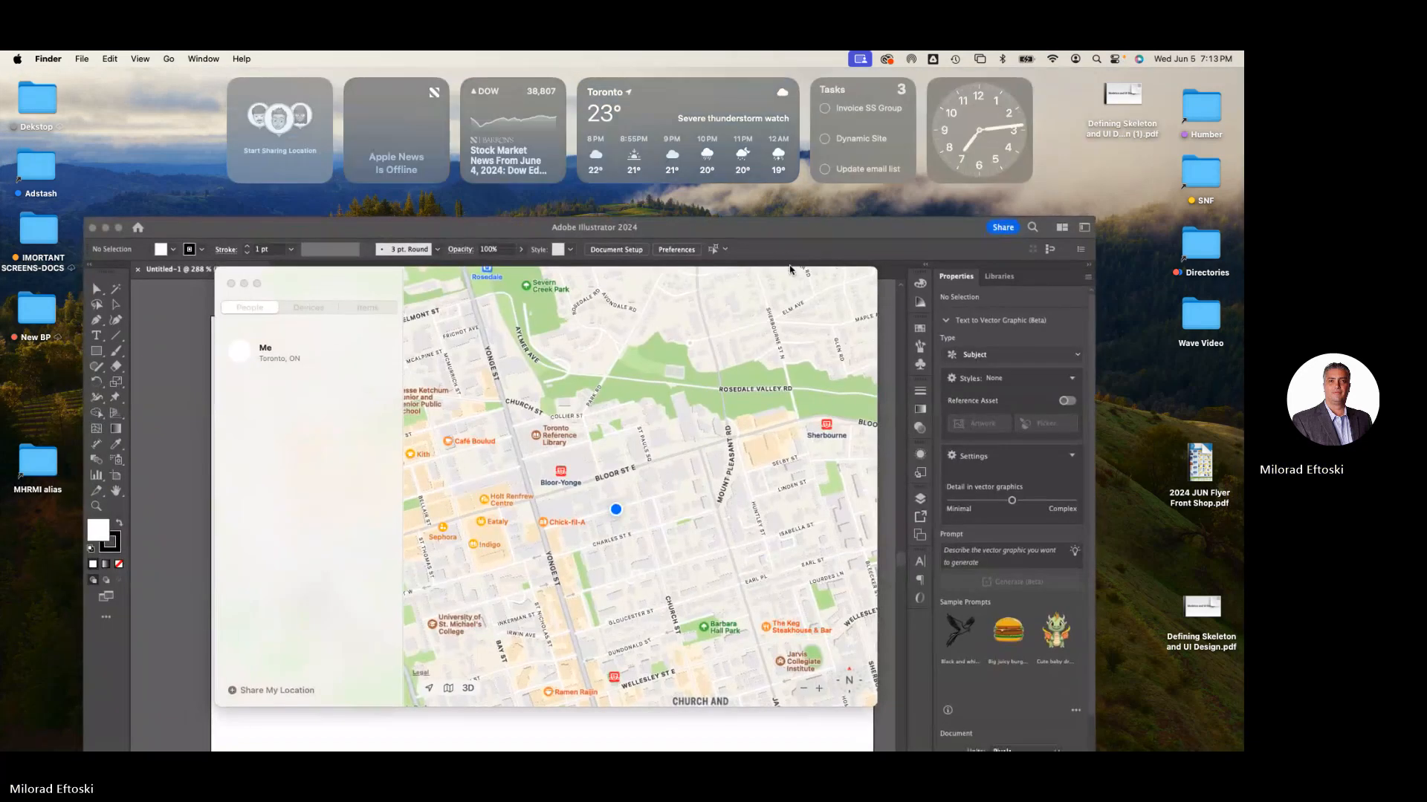
left_click_drag(735, 228, 743, 91)
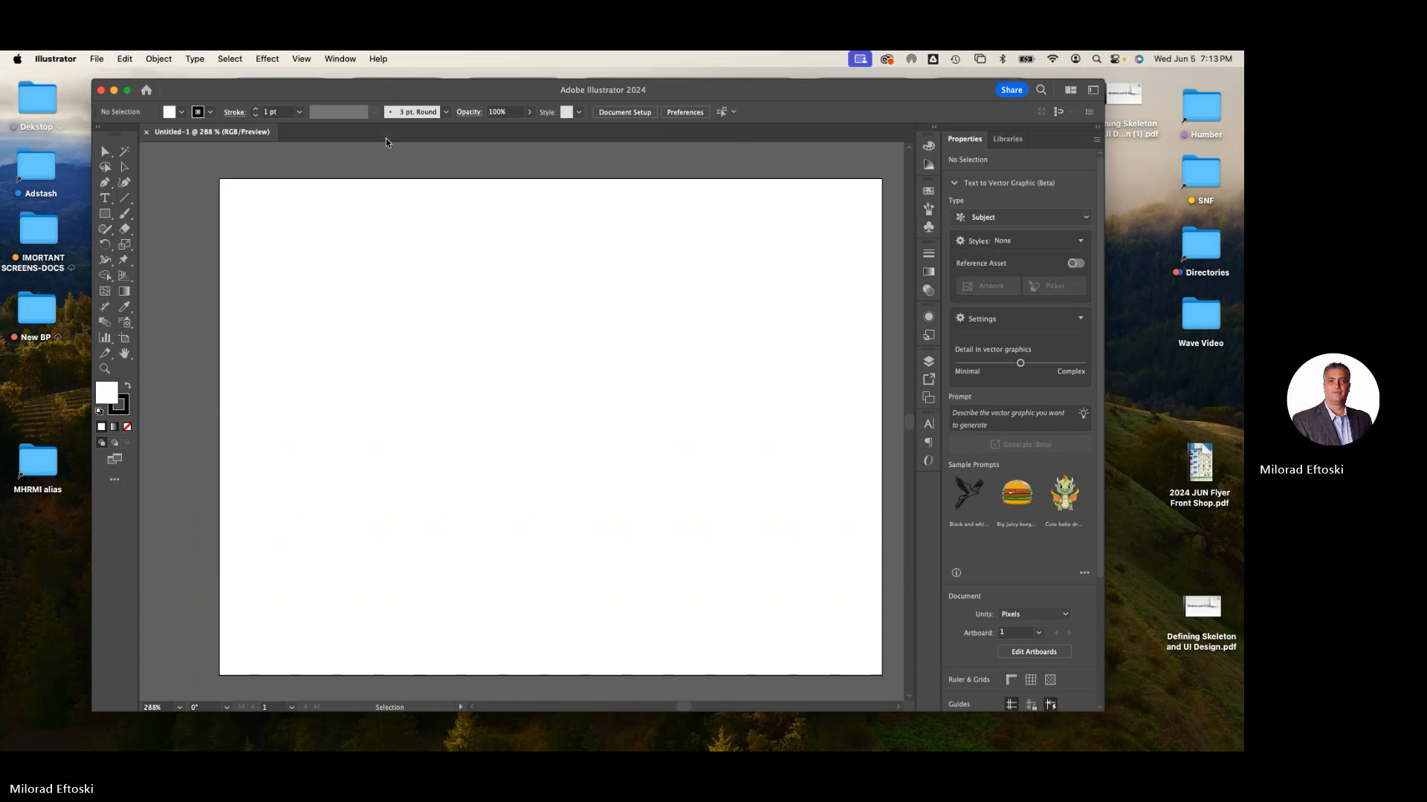
left_click_drag(408, 92, 404, 86)
scroll(728, 364, "right", 2)
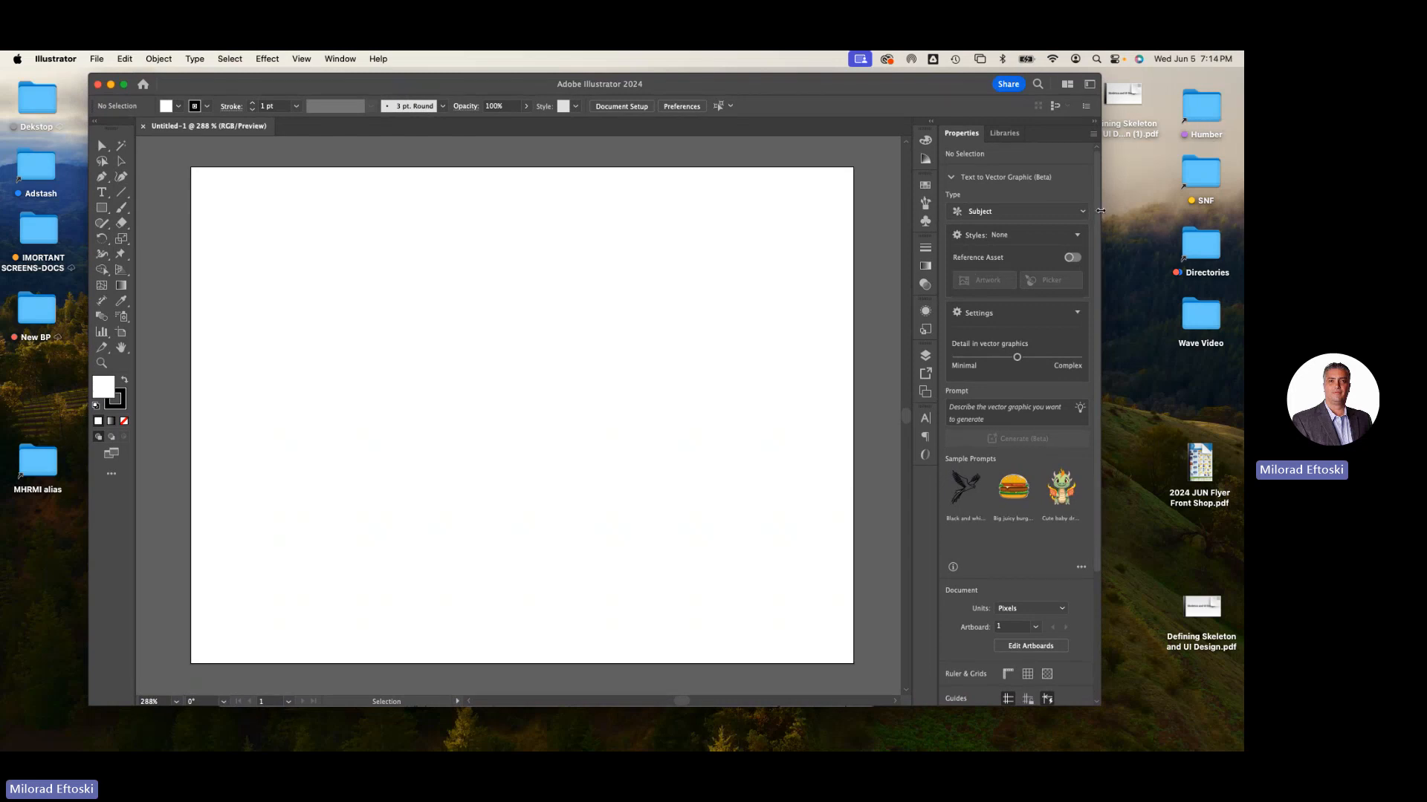
left_click_drag(1100, 211, 1056, 213)
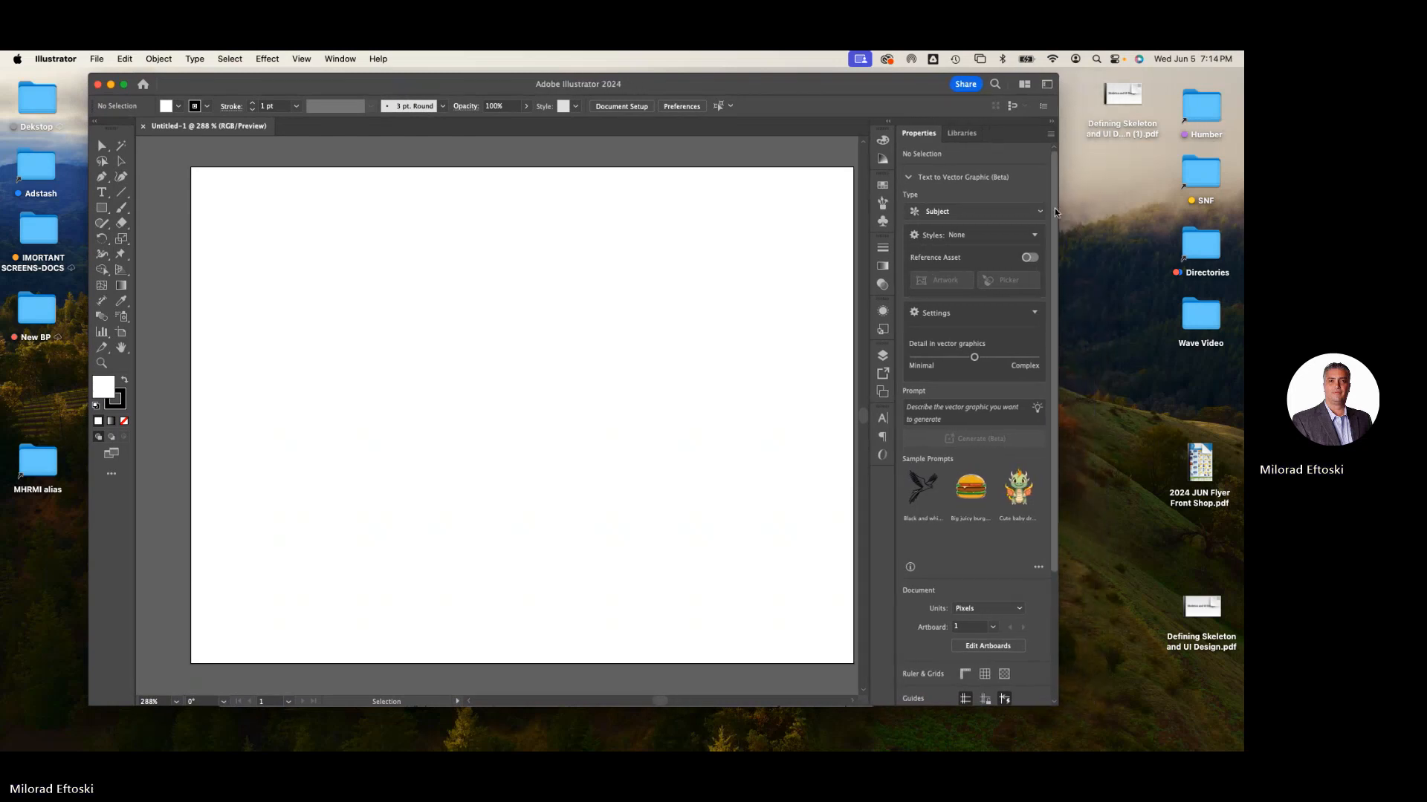
- Move the desktop copy of Defining Skeleton and UI Design (1).pdf to the Trash
left_click(1130, 108)
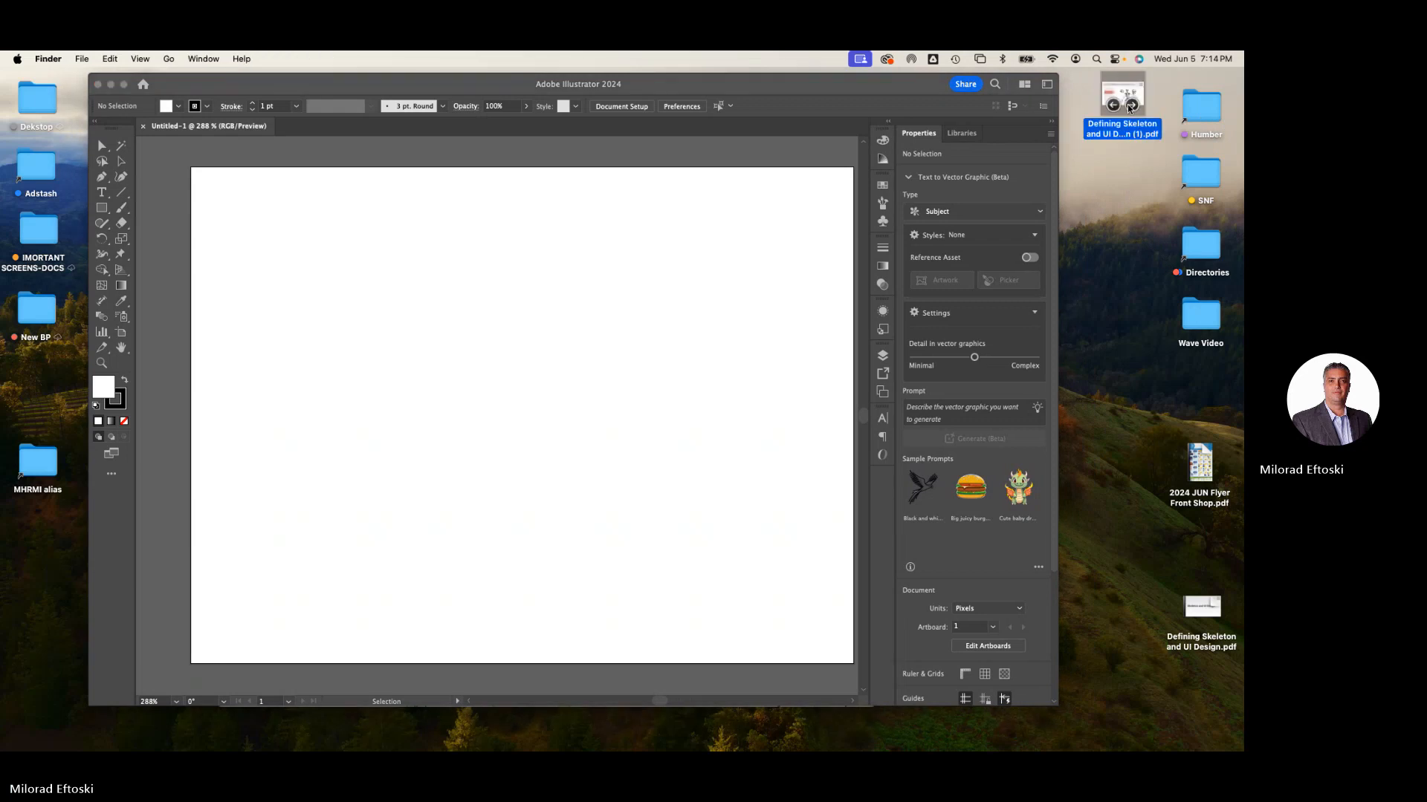
key("super+BackSpace")
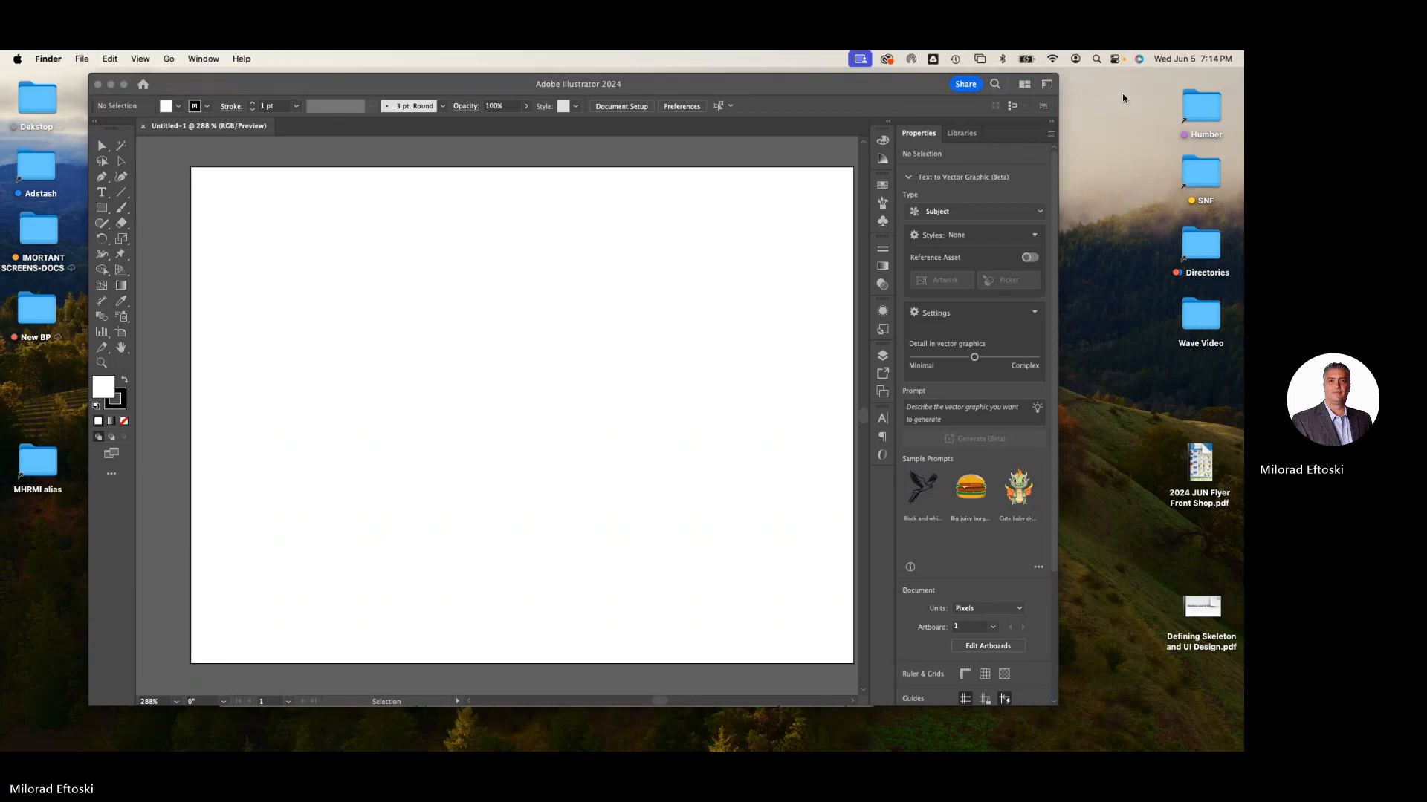
- From the Humber > Winter 2024 > UX UI S24 > Class 4 folder, preview and copy the gradient-colored UI kit image to the desktop
double_click(1207, 113)
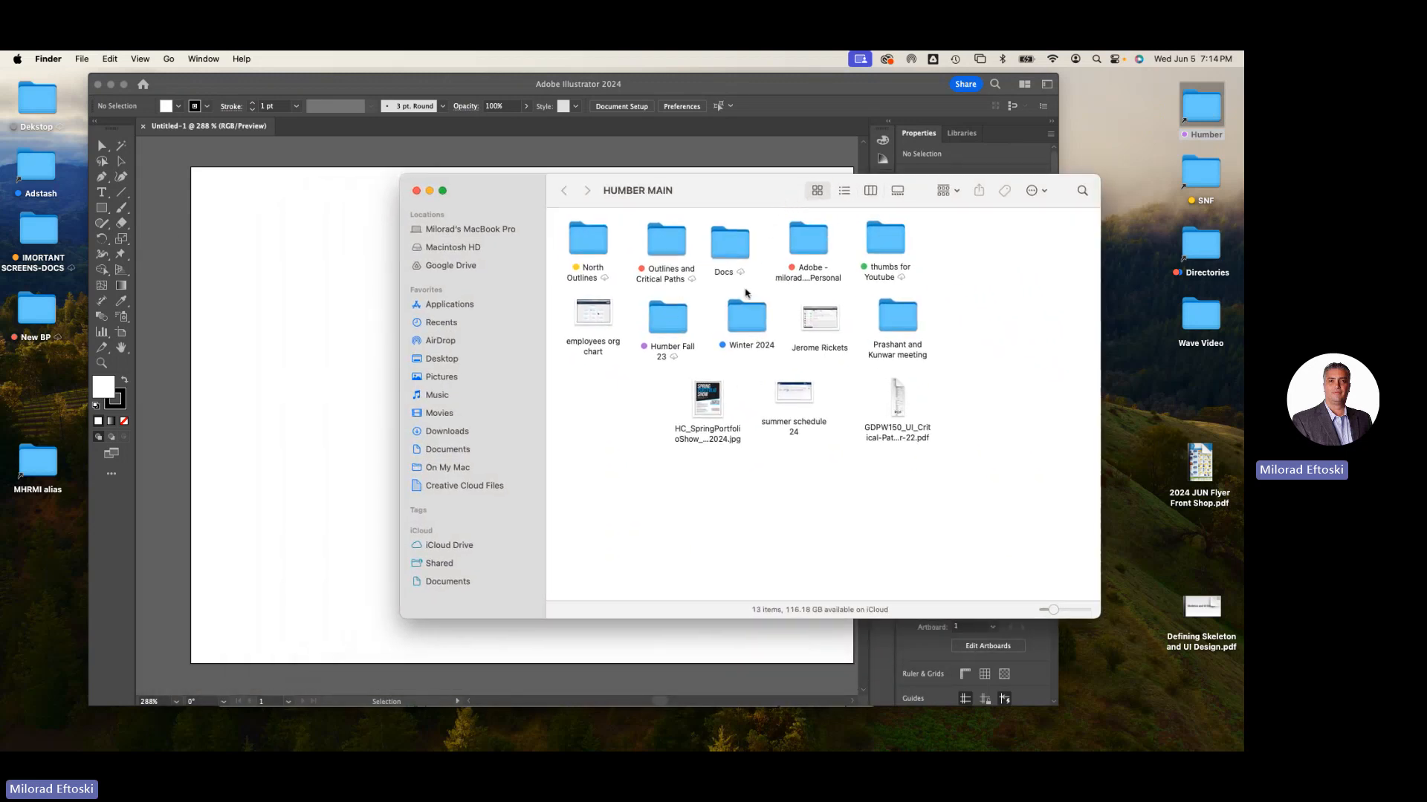
double_click(742, 326)
double_click(714, 264)
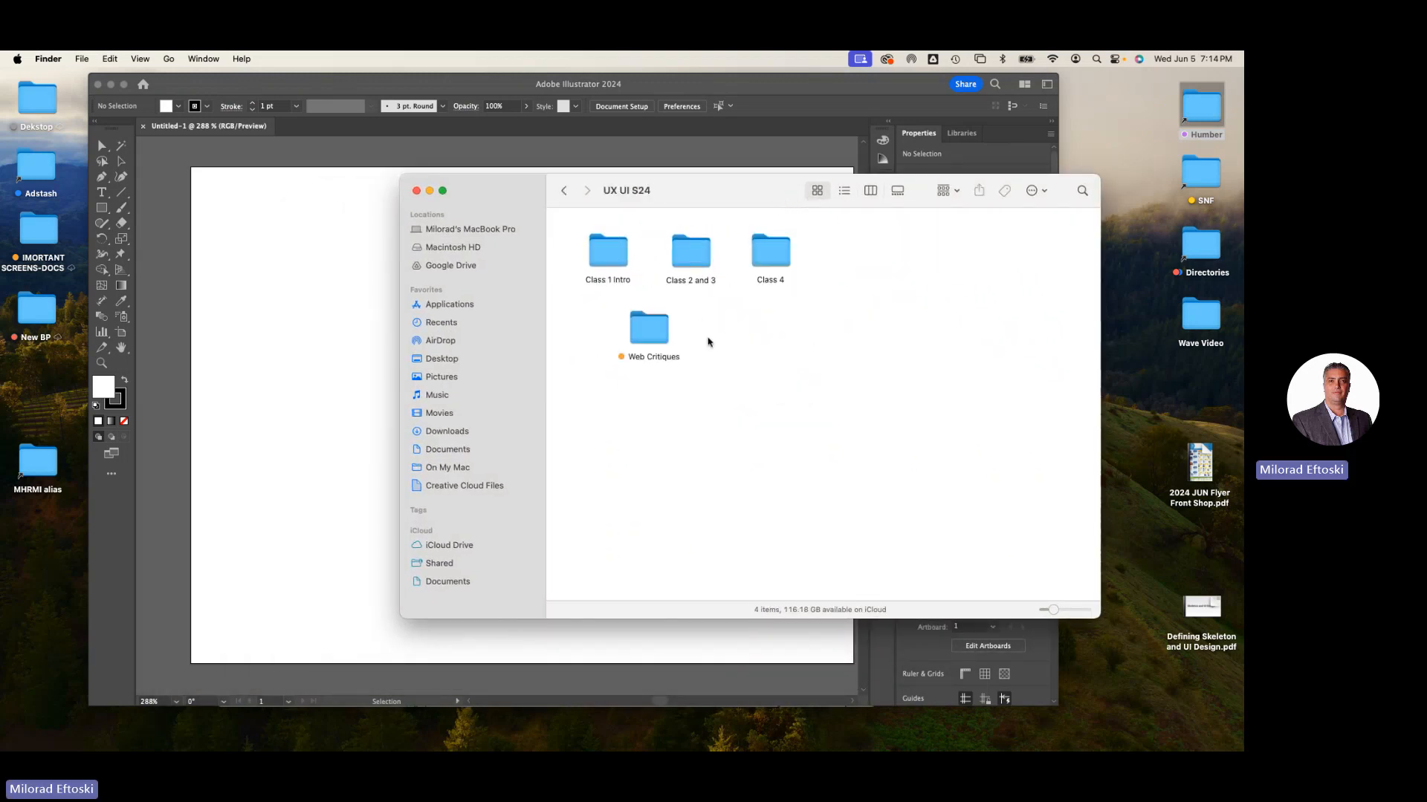
left_click(771, 256)
double_click(771, 257)
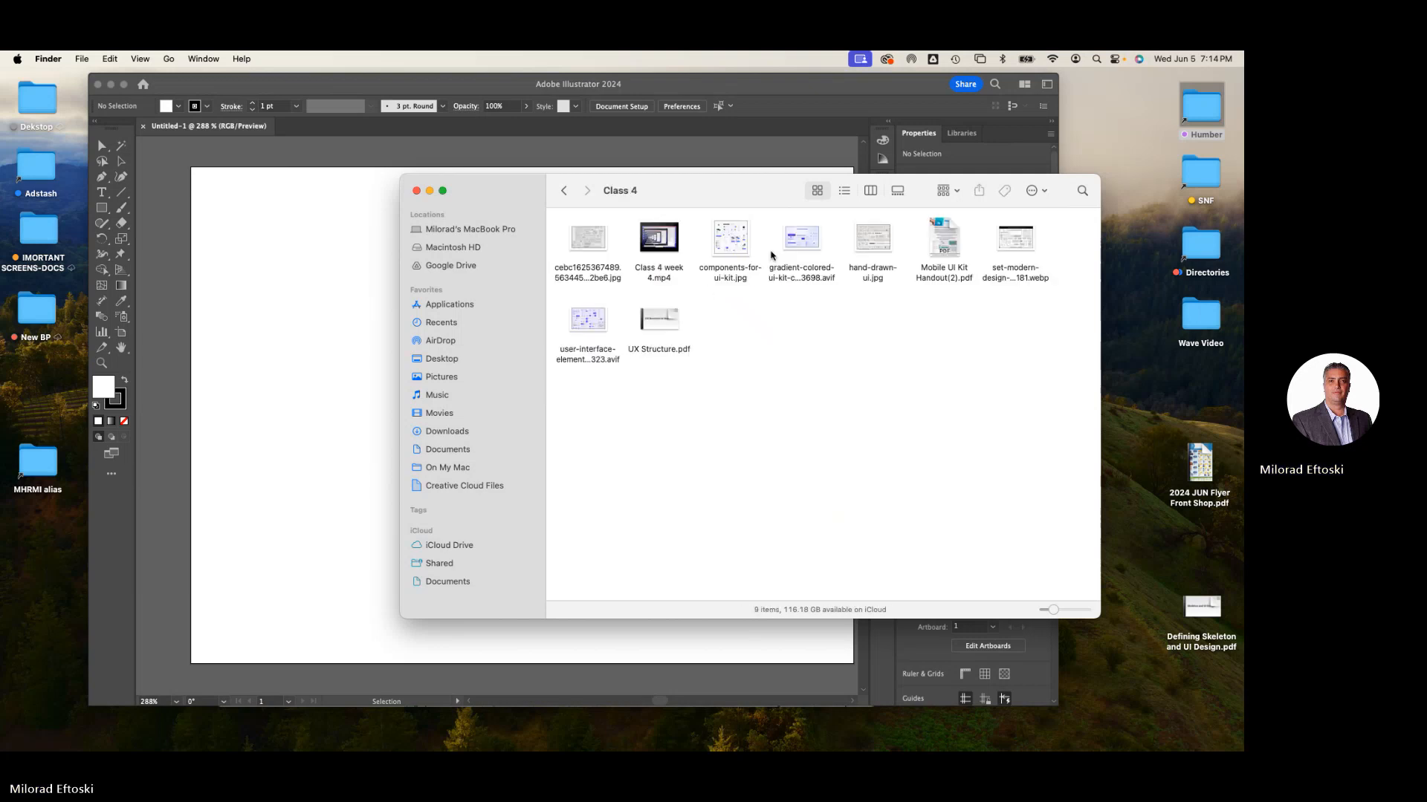
left_click(801, 242)
key("space")
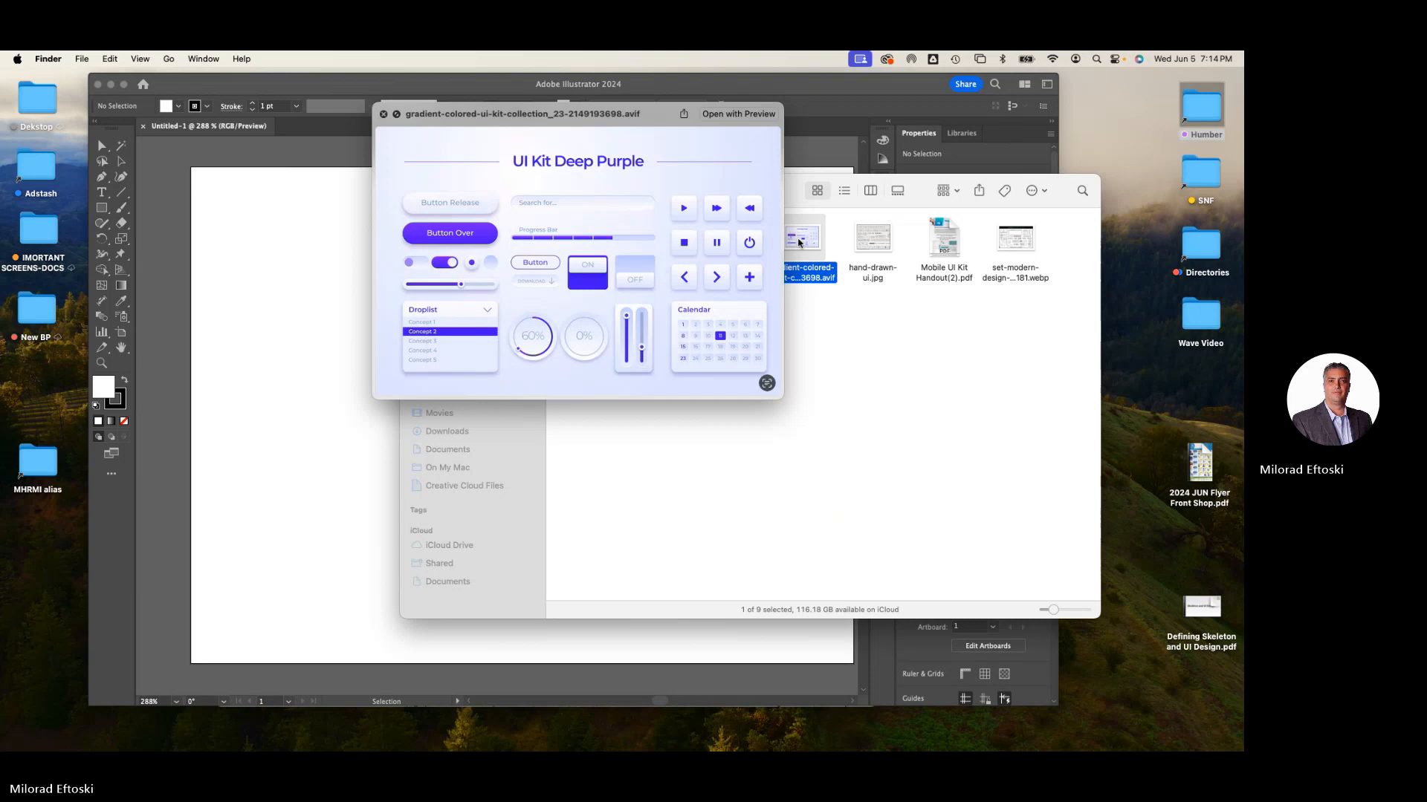
key("space")
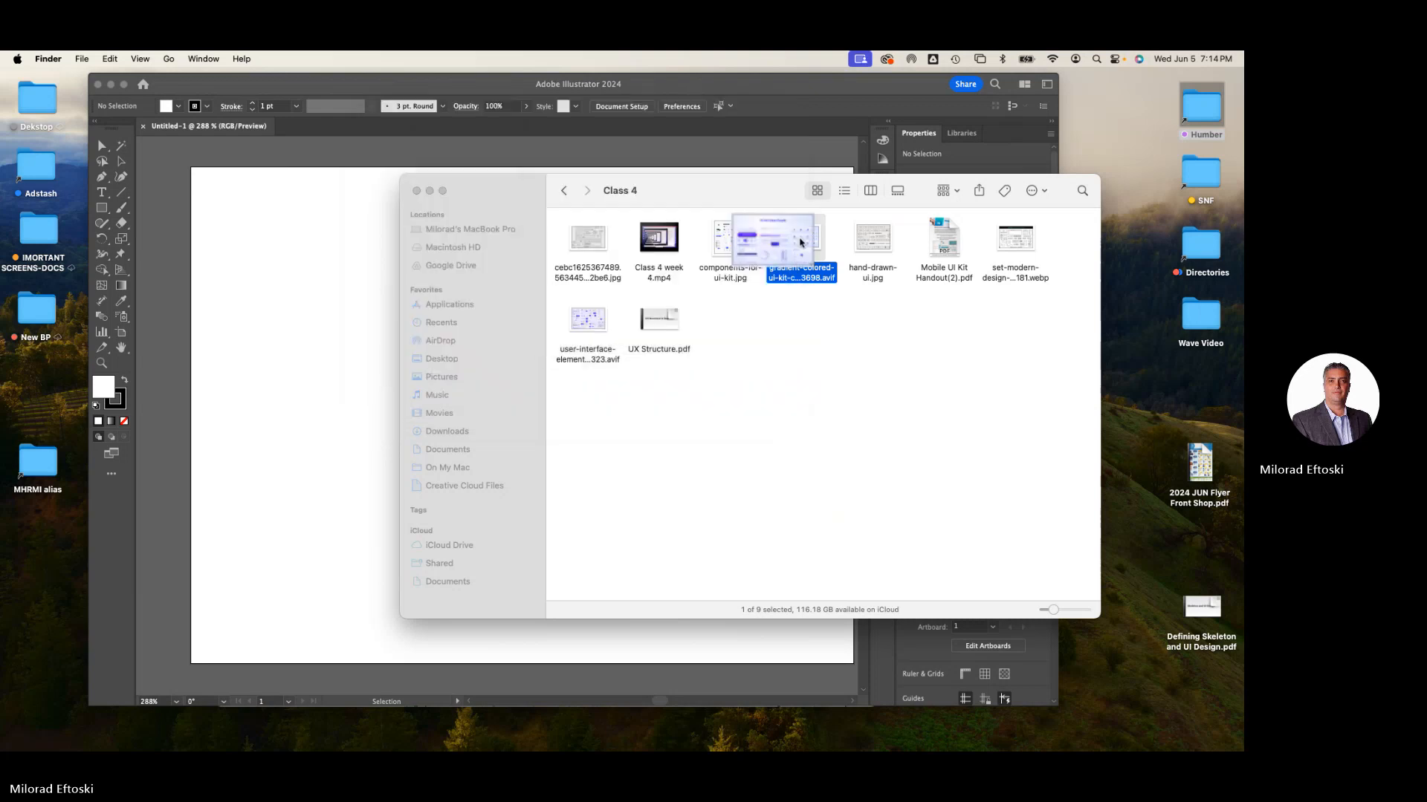
left_click_drag(800, 242, 1123, 130)
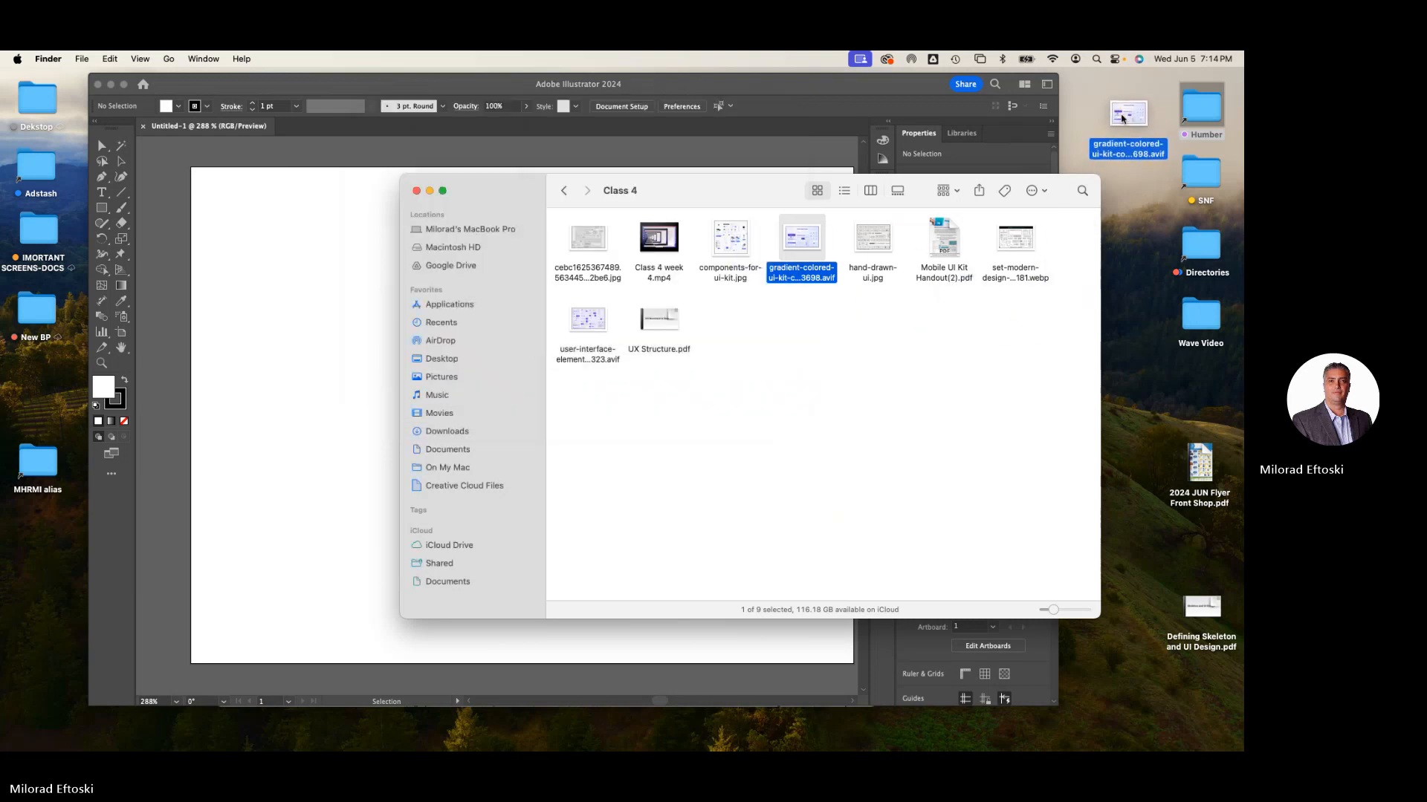
left_click(416, 190)
- Place the gradient-colored UI kit image from the desktop onto the artboard, positioned near its top edge
left_click(496, 231)
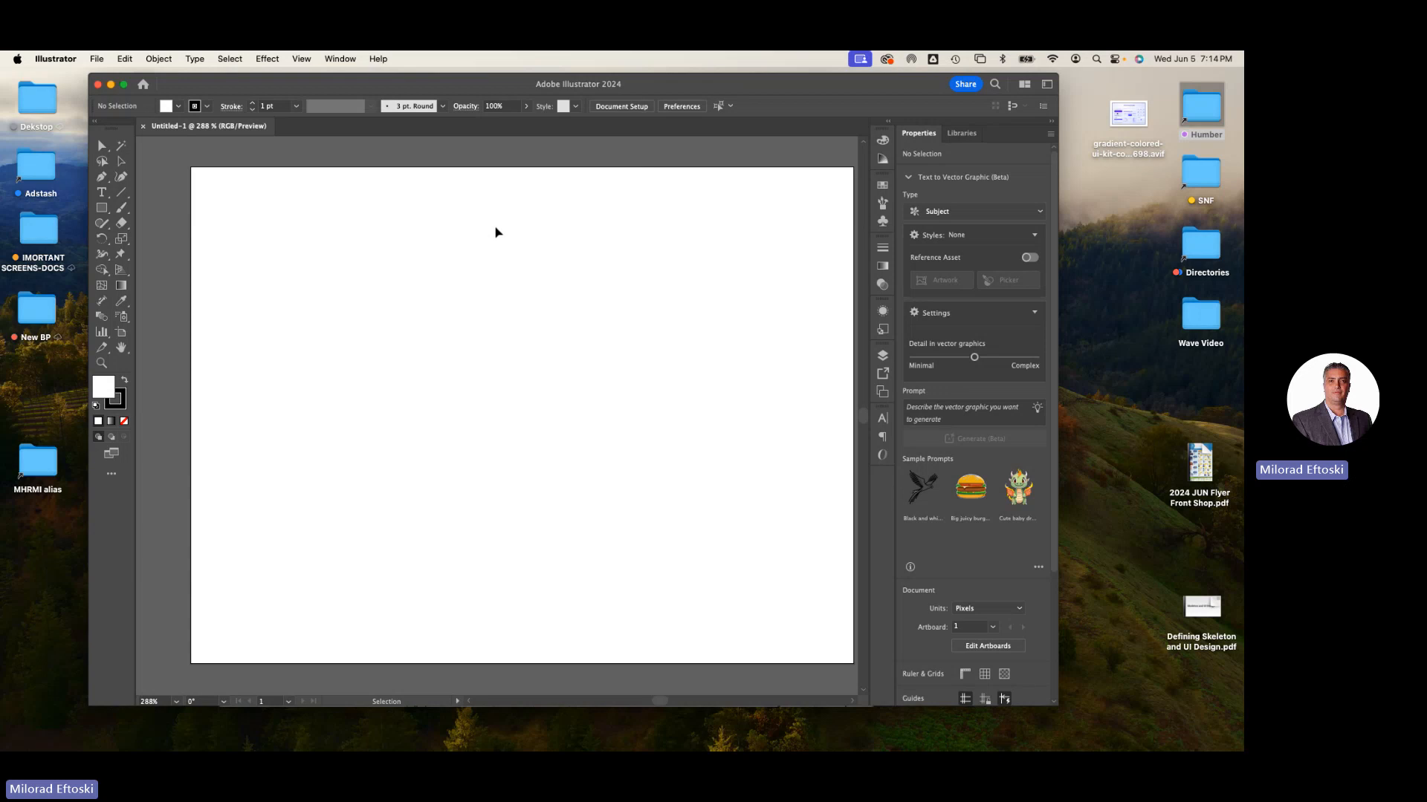
left_click_drag(418, 94, 411, 97)
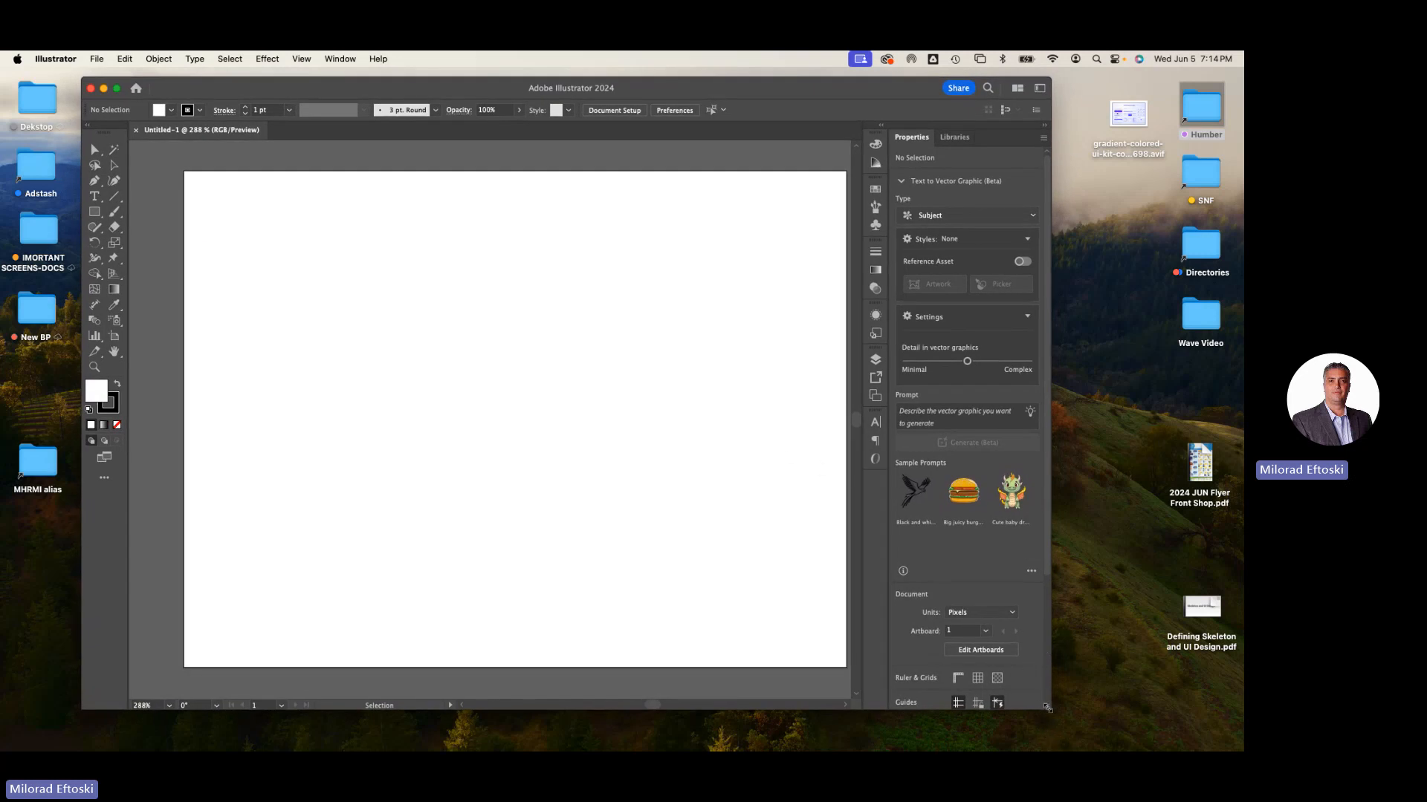
left_click_drag(1048, 709, 1131, 715)
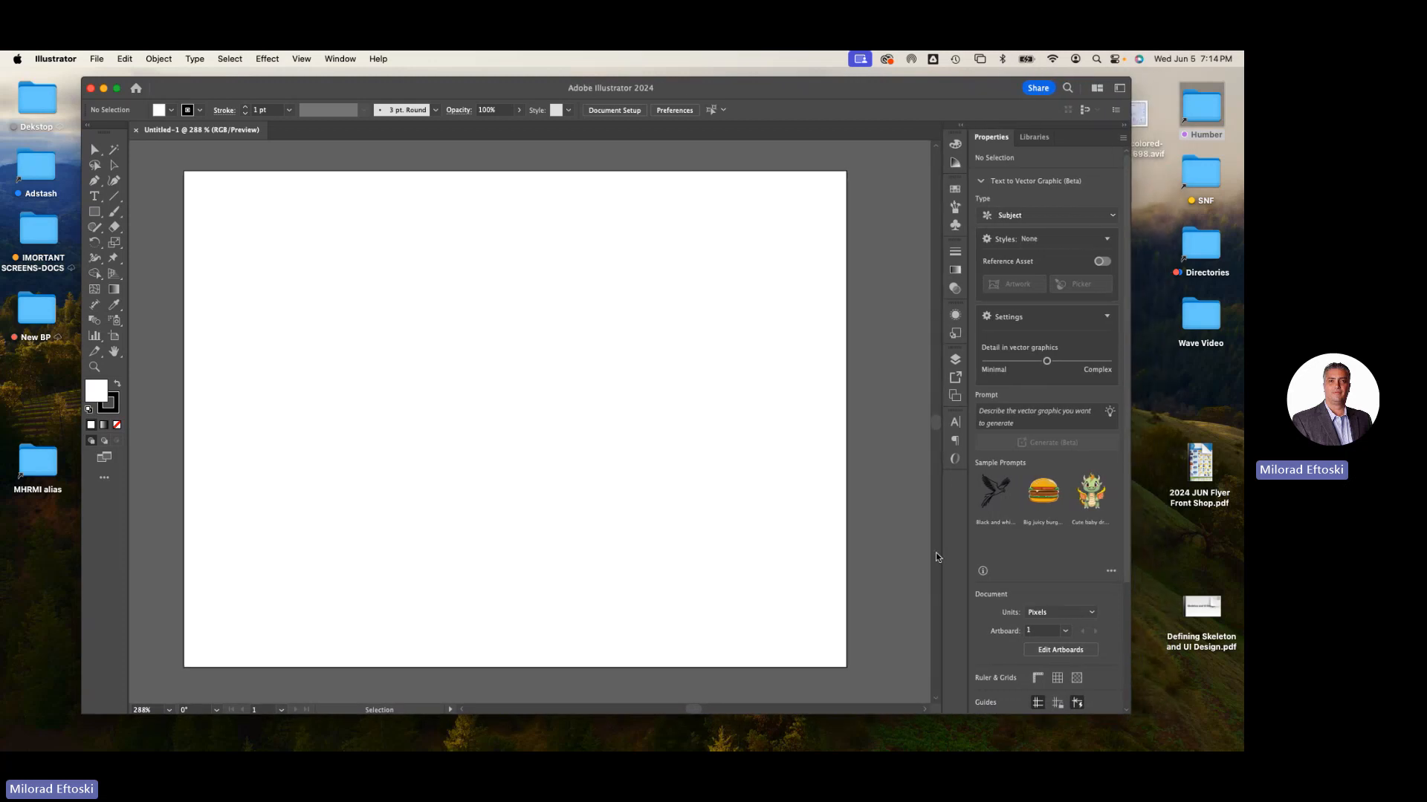
left_click_drag(1139, 119, 731, 320)
left_click_drag(620, 281, 575, 288)
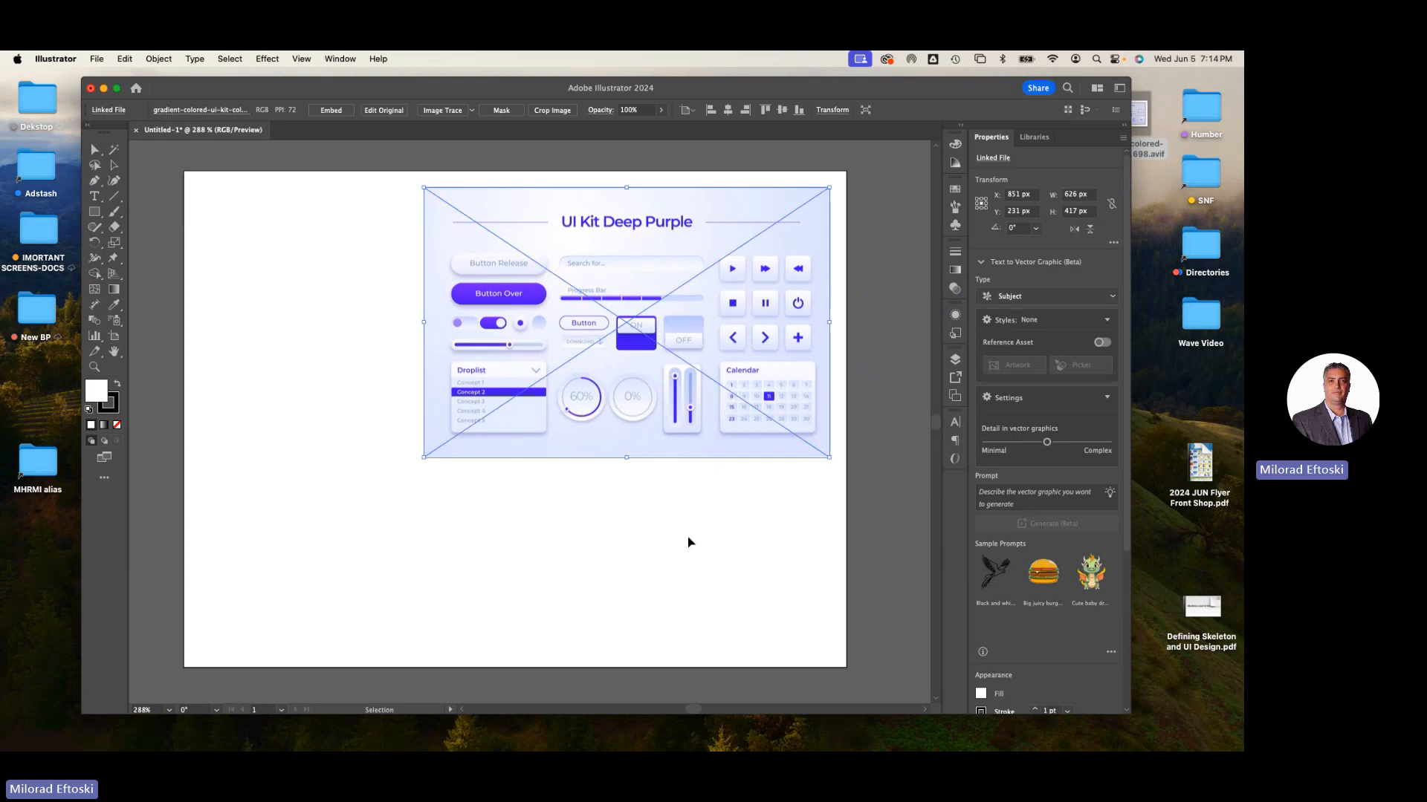
left_click(686, 535)
key("space")
left_click_drag(669, 521, 686, 529)
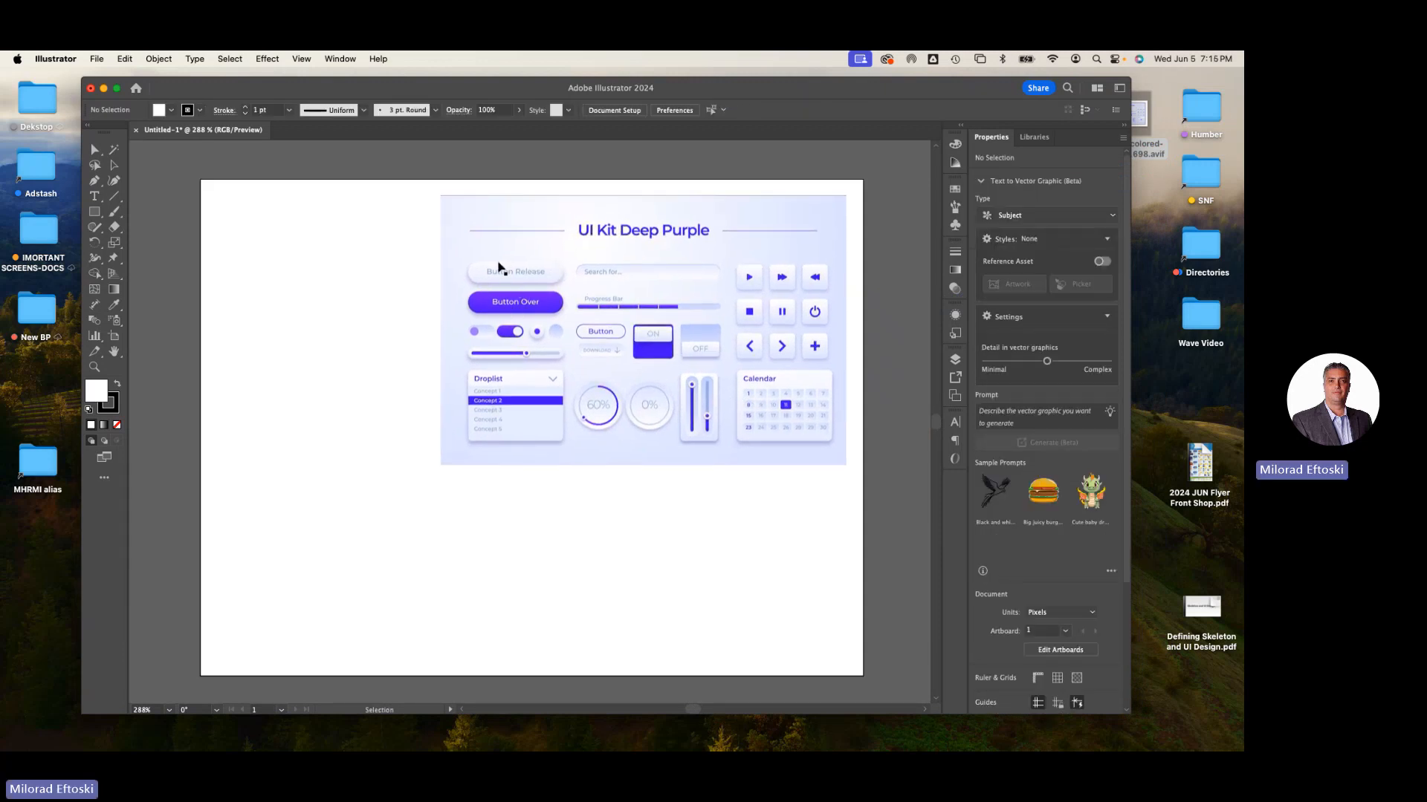
- Embed the placed UI kit image on the artboard and lock it in place
left_click_drag(510, 302, 620, 286)
left_click(431, 364)
key("space")
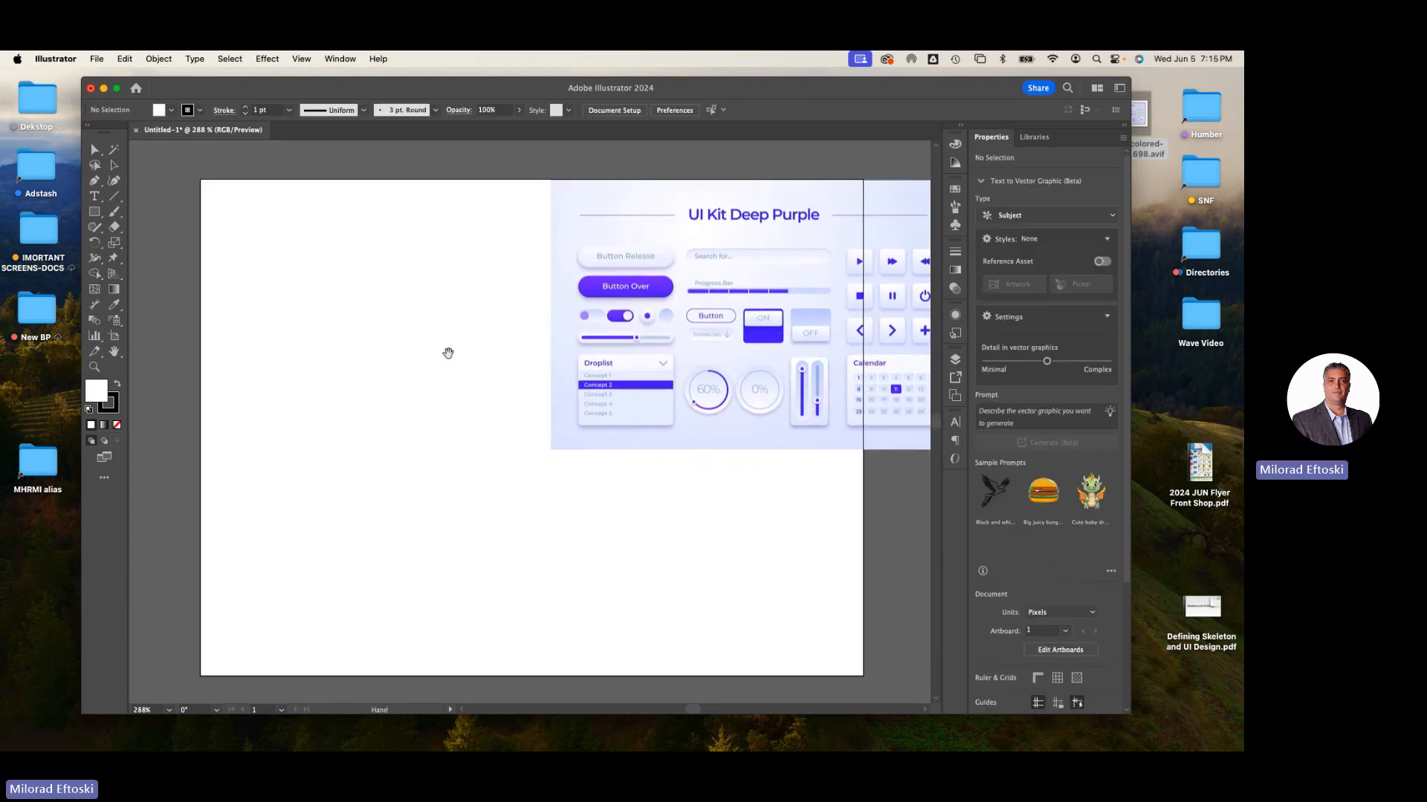
left_click_drag(444, 354, 376, 395)
left_click_drag(554, 398, 453, 400)
left_click(306, 379)
key("space")
left_click_drag(301, 378, 392, 357)
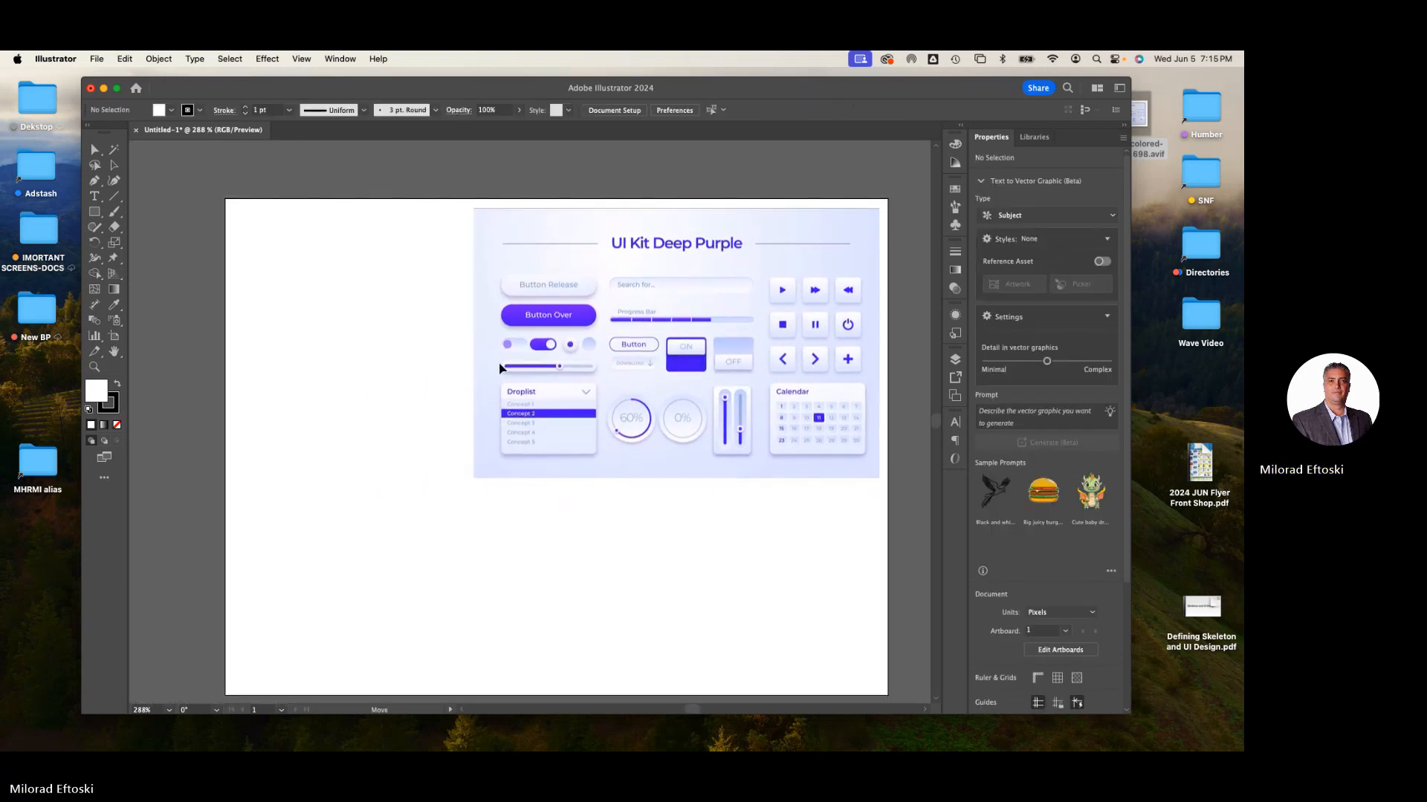
left_click_drag(497, 363, 501, 364)
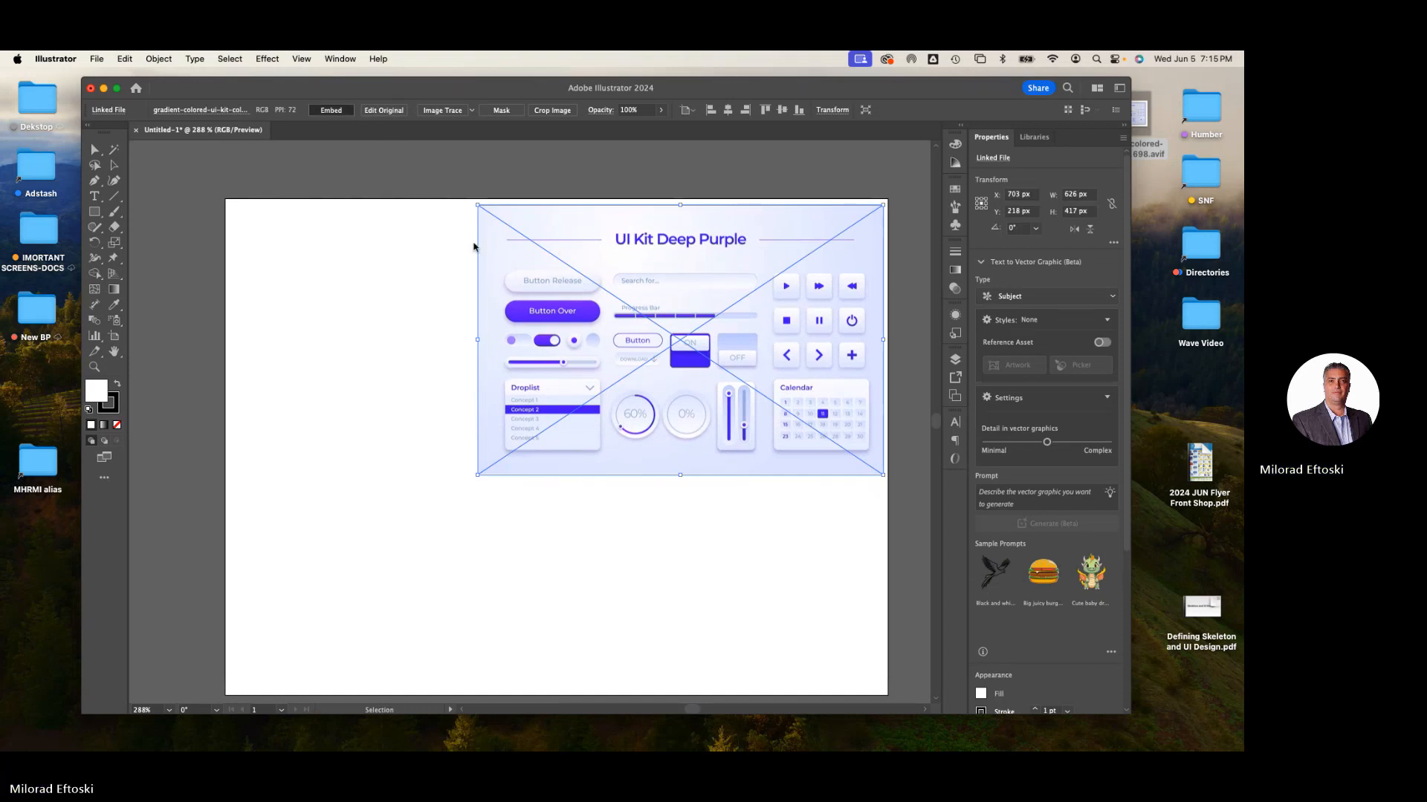
left_click(449, 252)
left_click(539, 257)
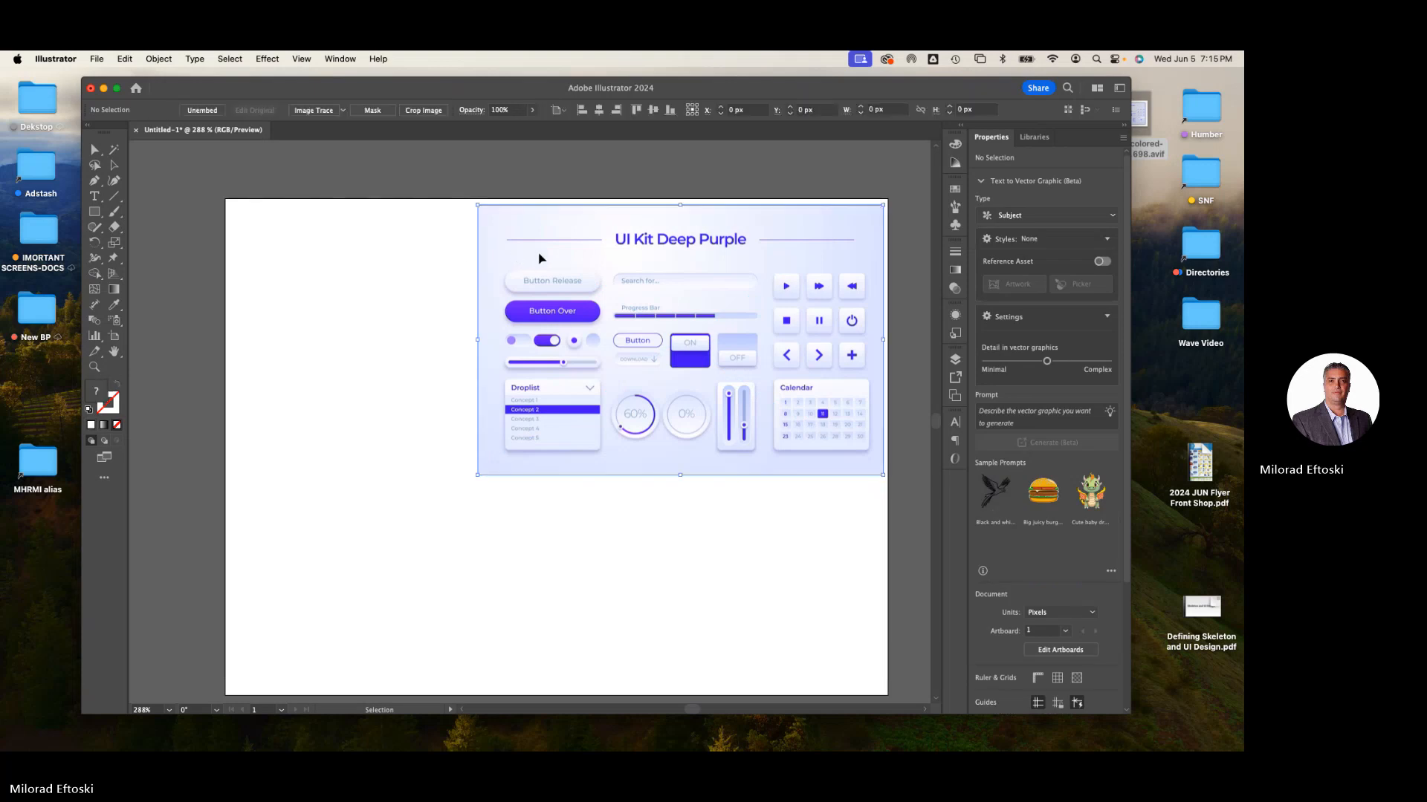
key("super+2")
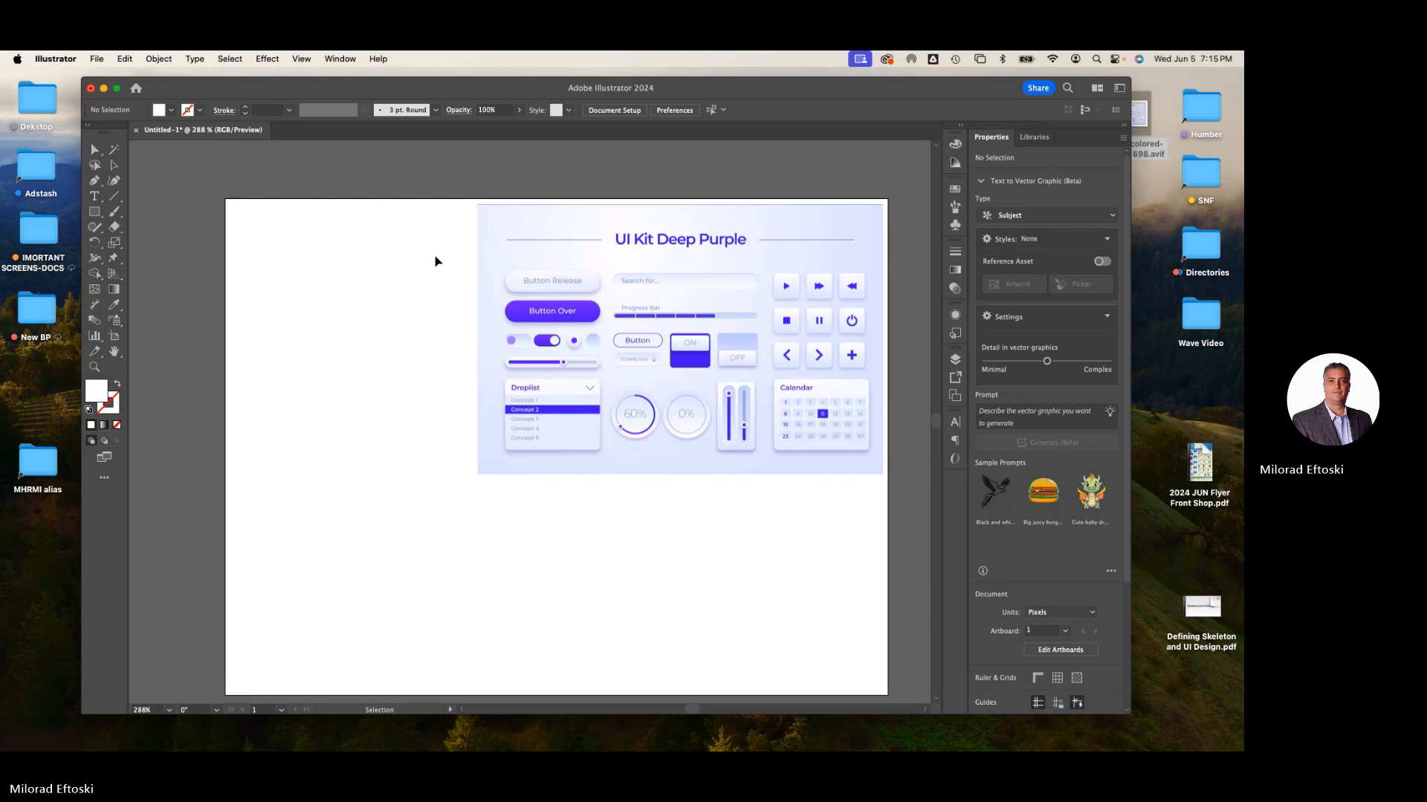
- Save the document to the Desktop as UI Kit exercise.ai, accepting the default Illustrator options
key("a")
left_click_drag(452, 277, 414, 240)
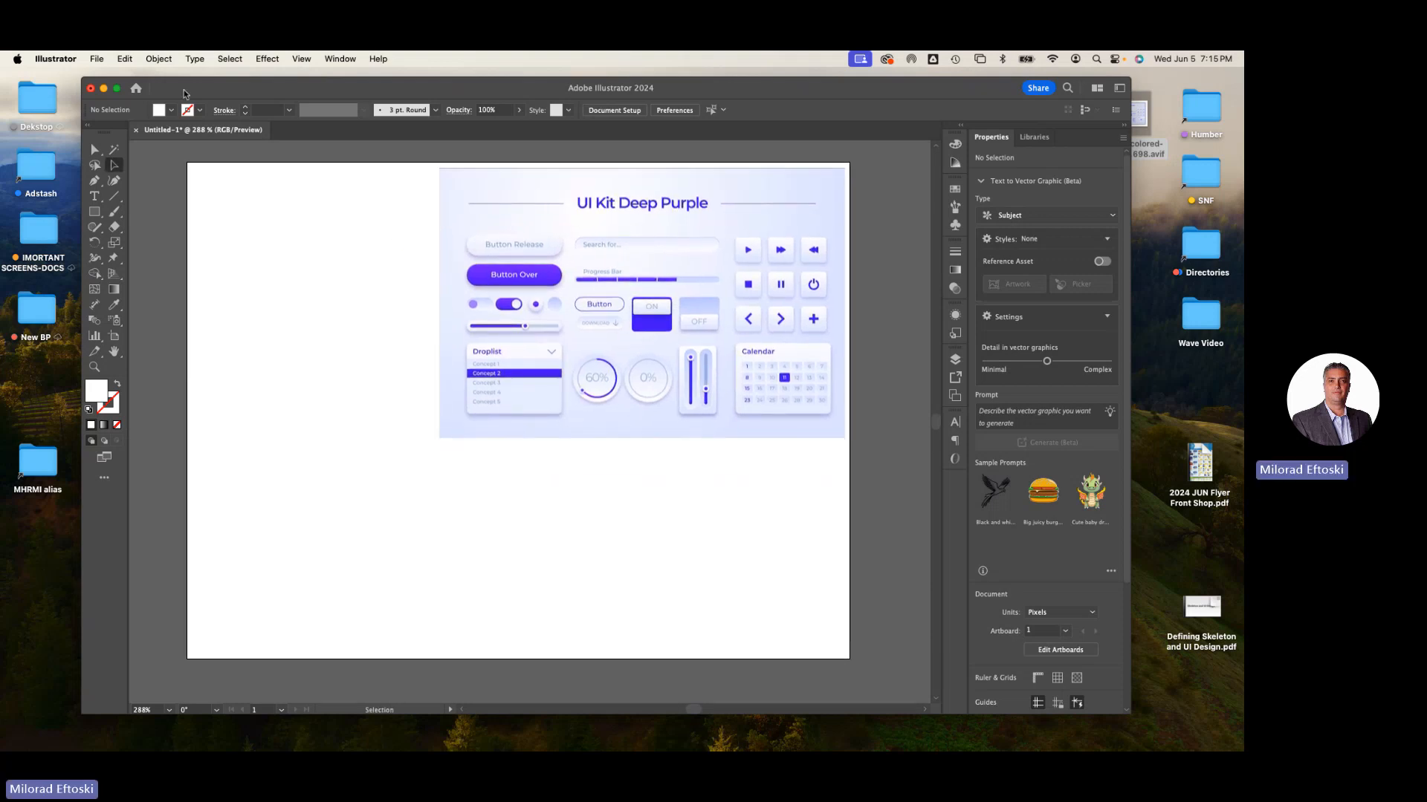
left_click(95, 59)
left_click(142, 201)
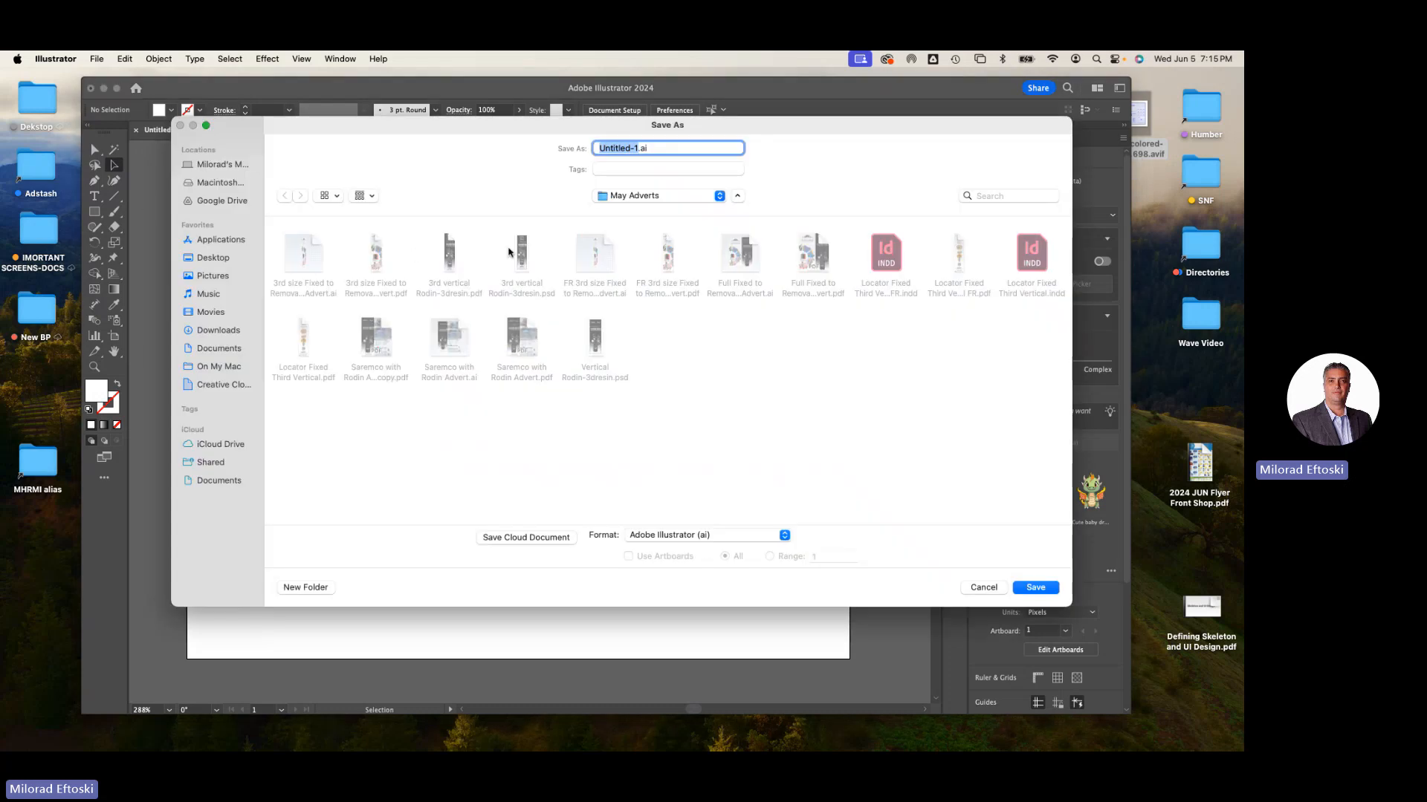
type("Ui K")
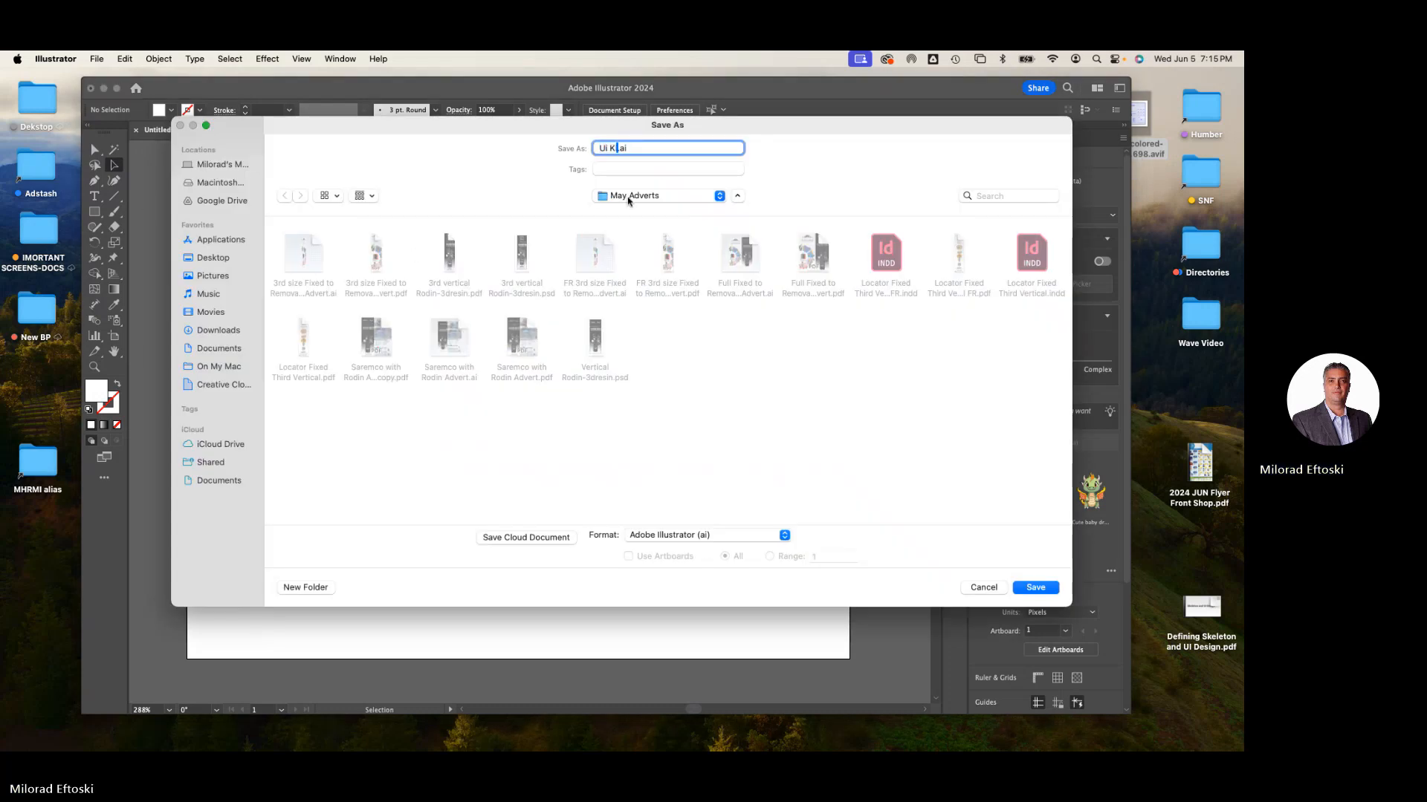
type("it exam")
key("BackSpace")
key("BackSpace")
key("BackSpace")
key("BackSpace")
type("ercise")
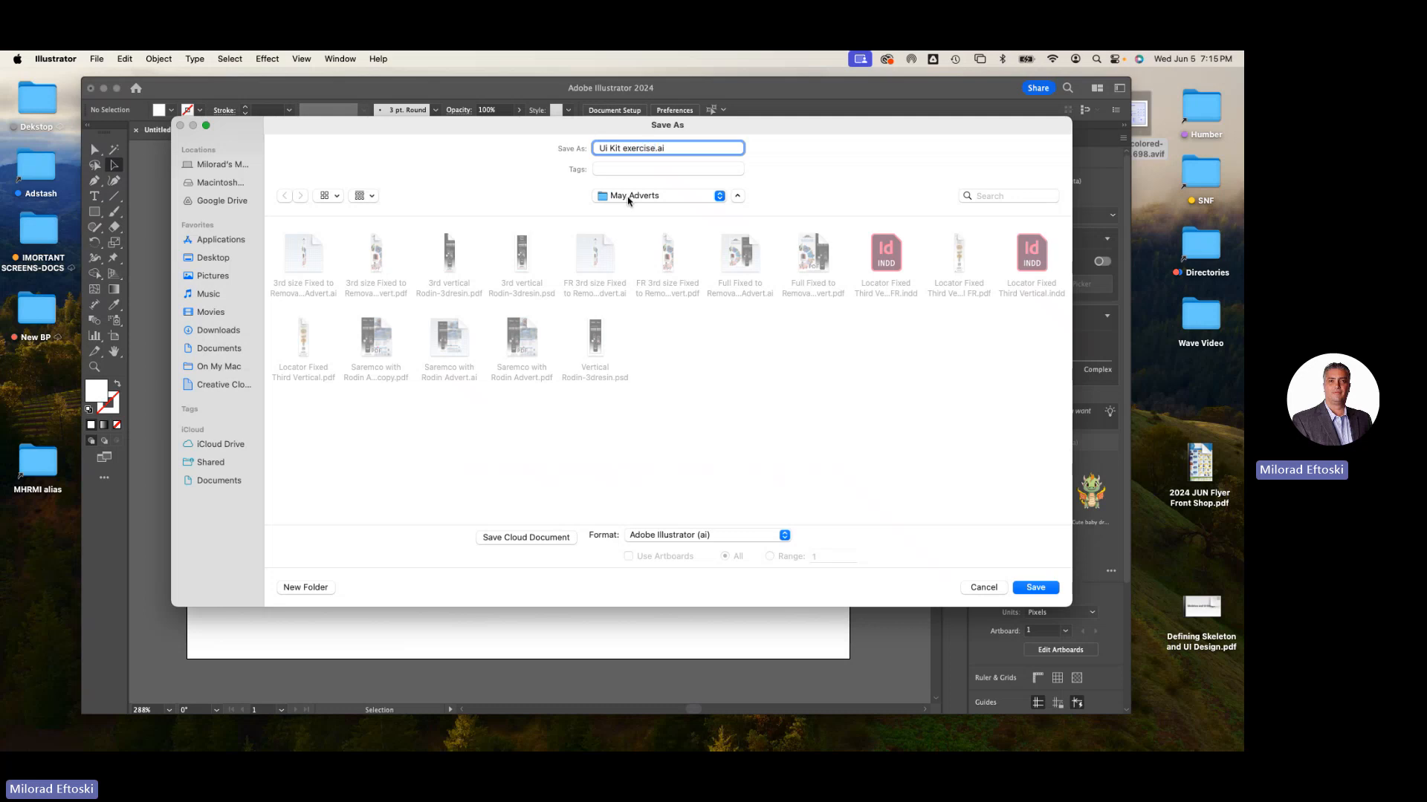
key("super+d")
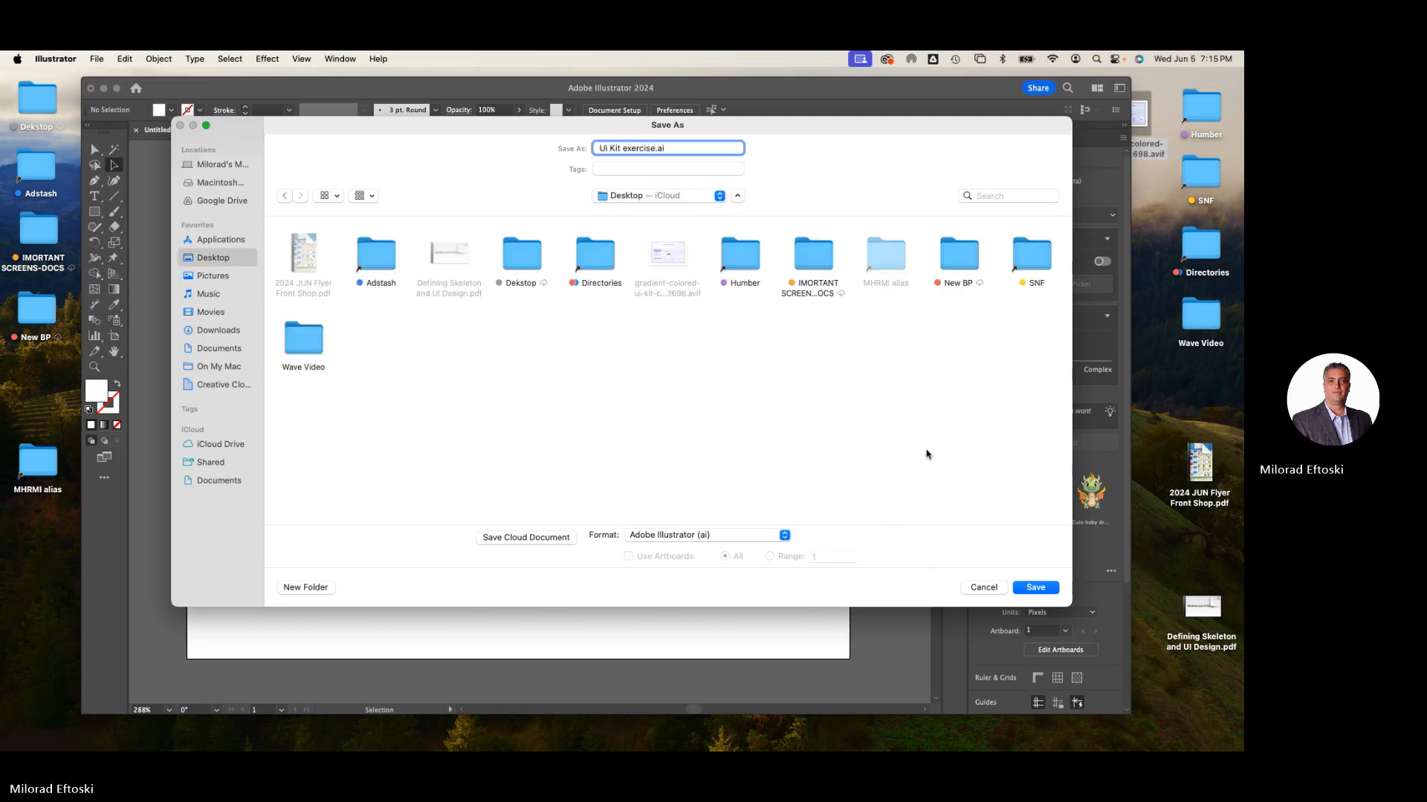
left_click(1033, 588)
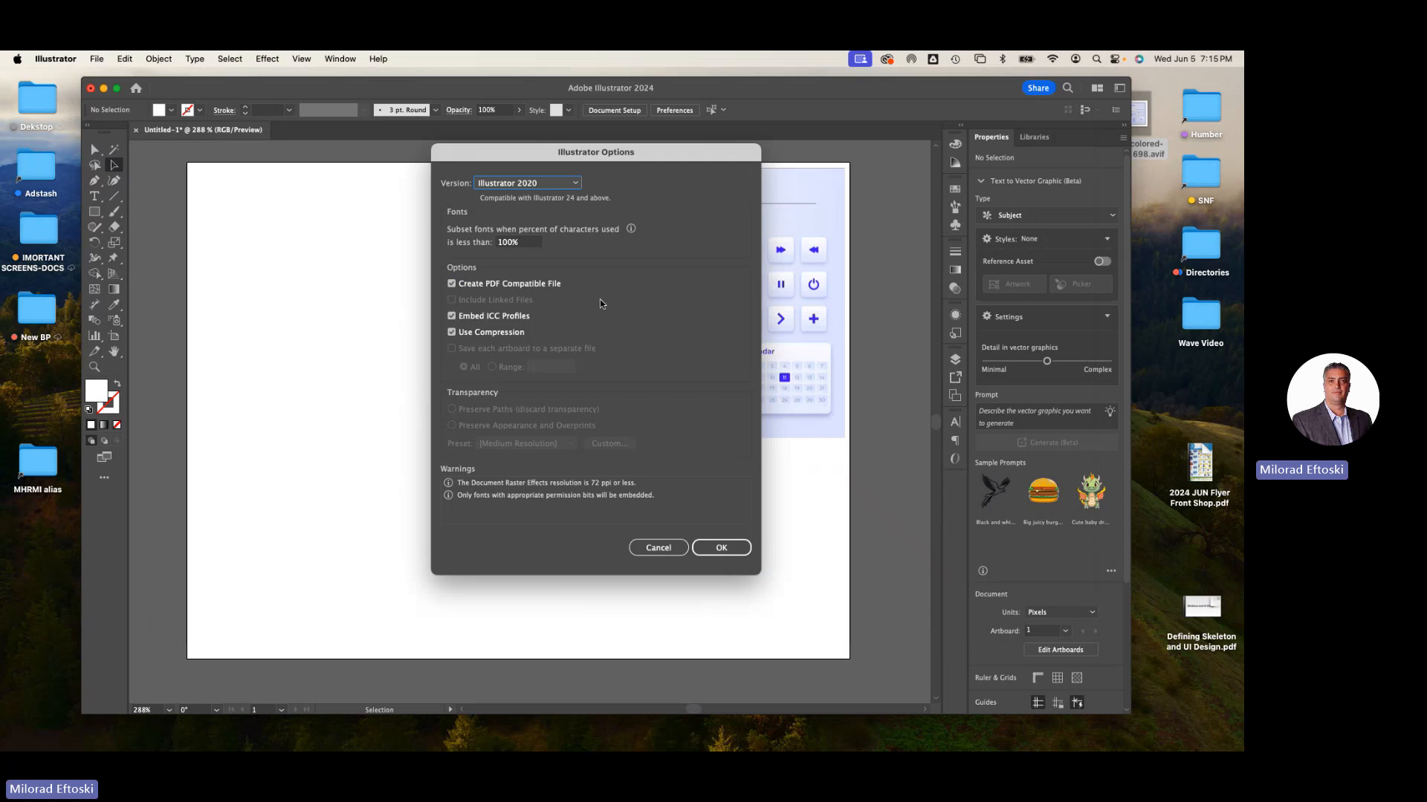
left_click(725, 548)
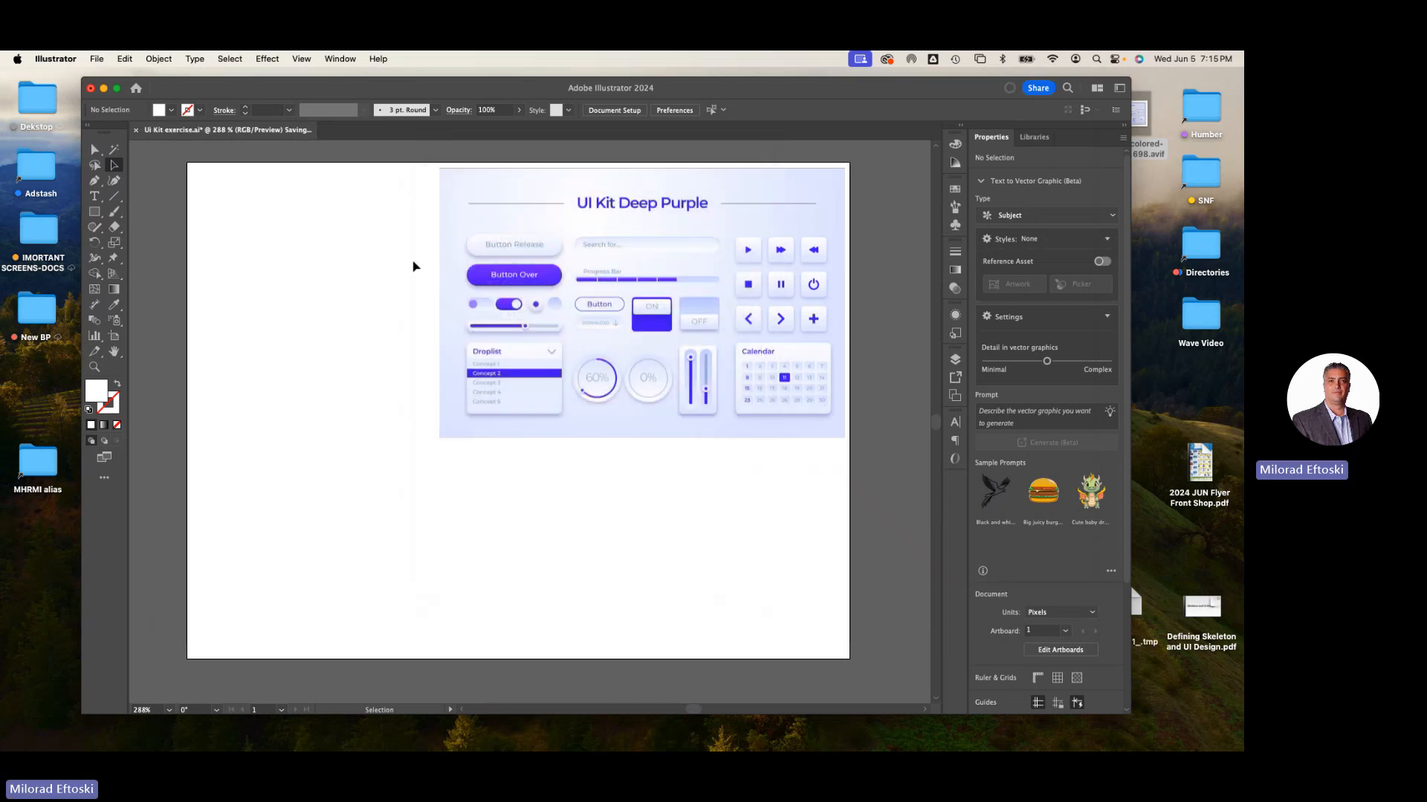
- Draw a rectangle about 124 x 93 px in the artboard's top-left corner
left_click(94, 213)
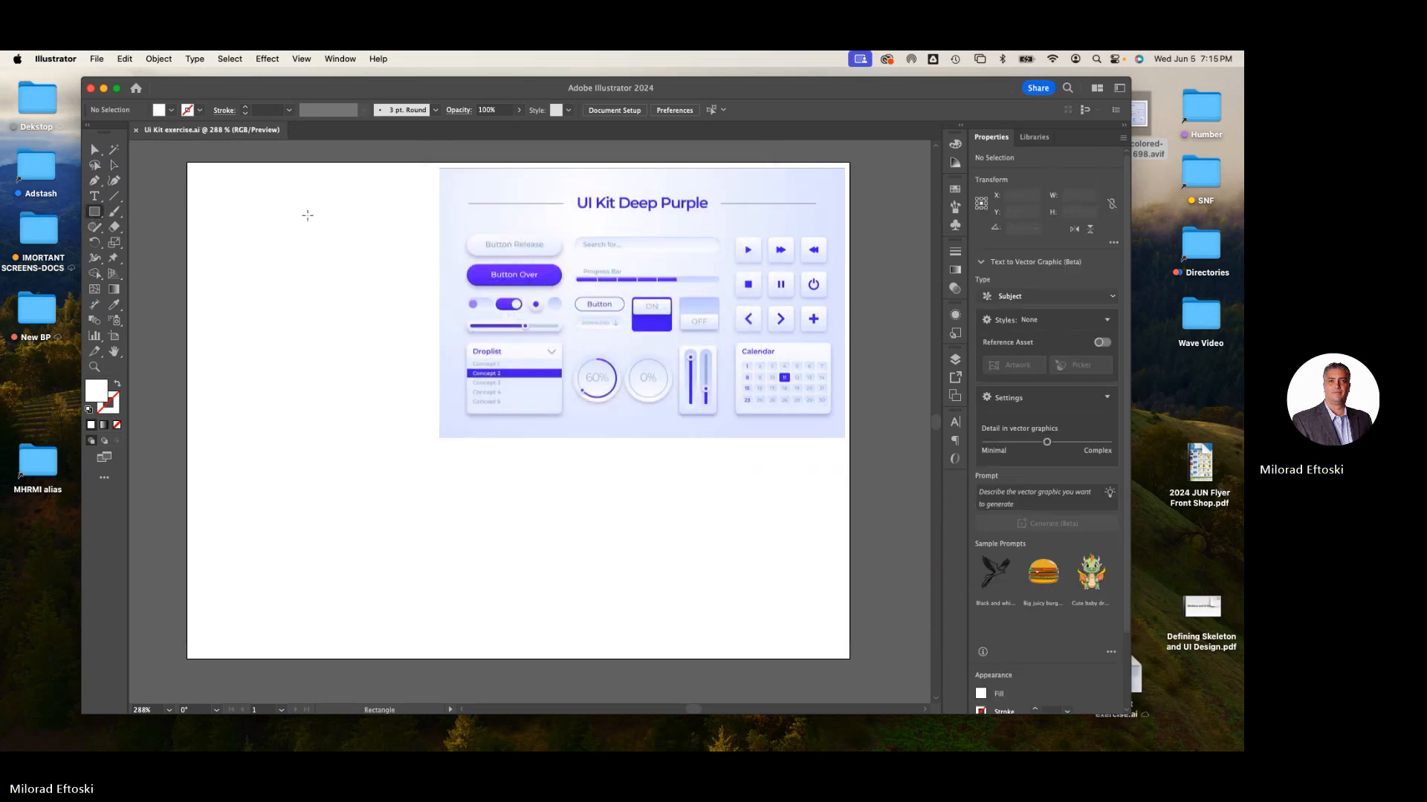
left_click_drag(212, 199, 250, 231)
left_click(113, 165)
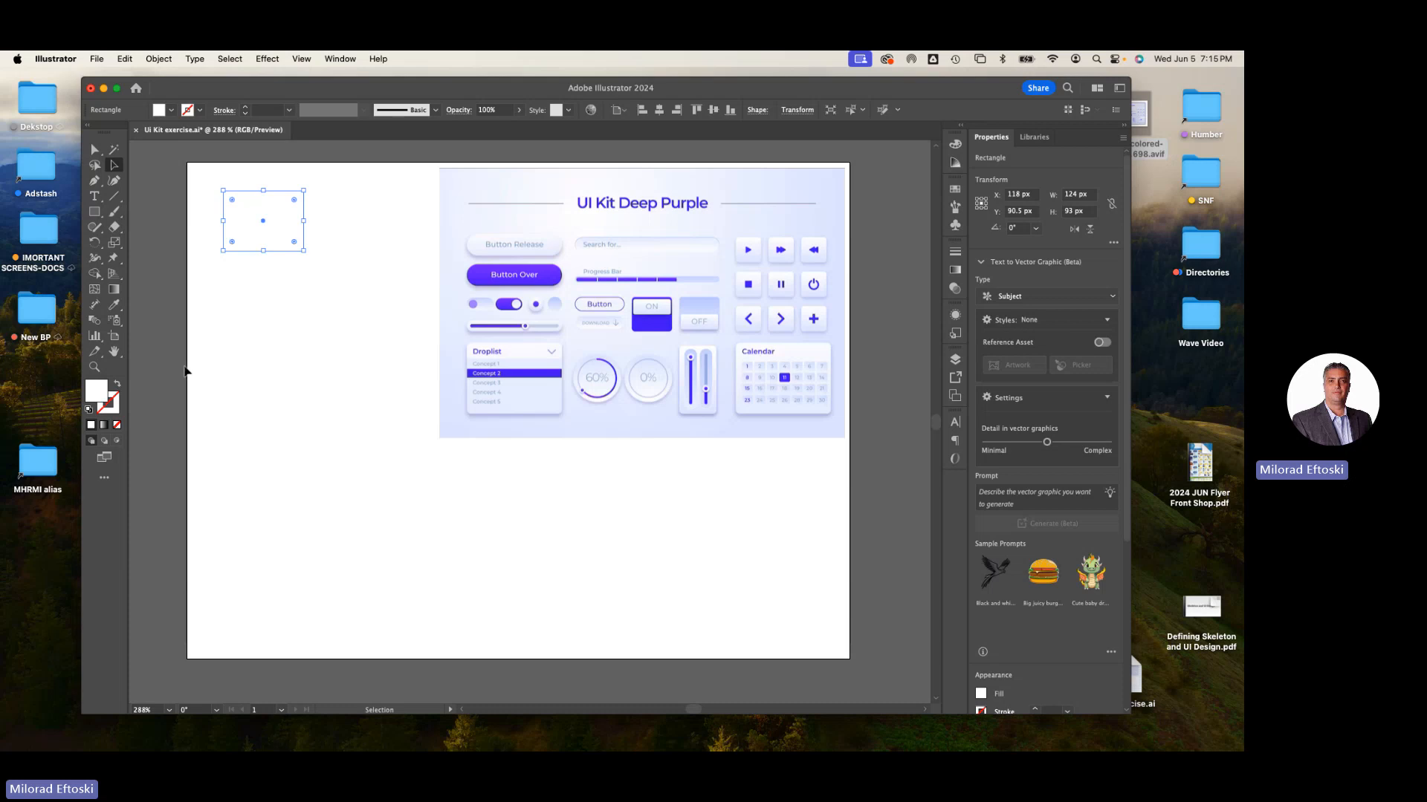
- Fill the rectangle with a black-to-white linear gradient angled diagonally at about -56°
left_click(104, 424)
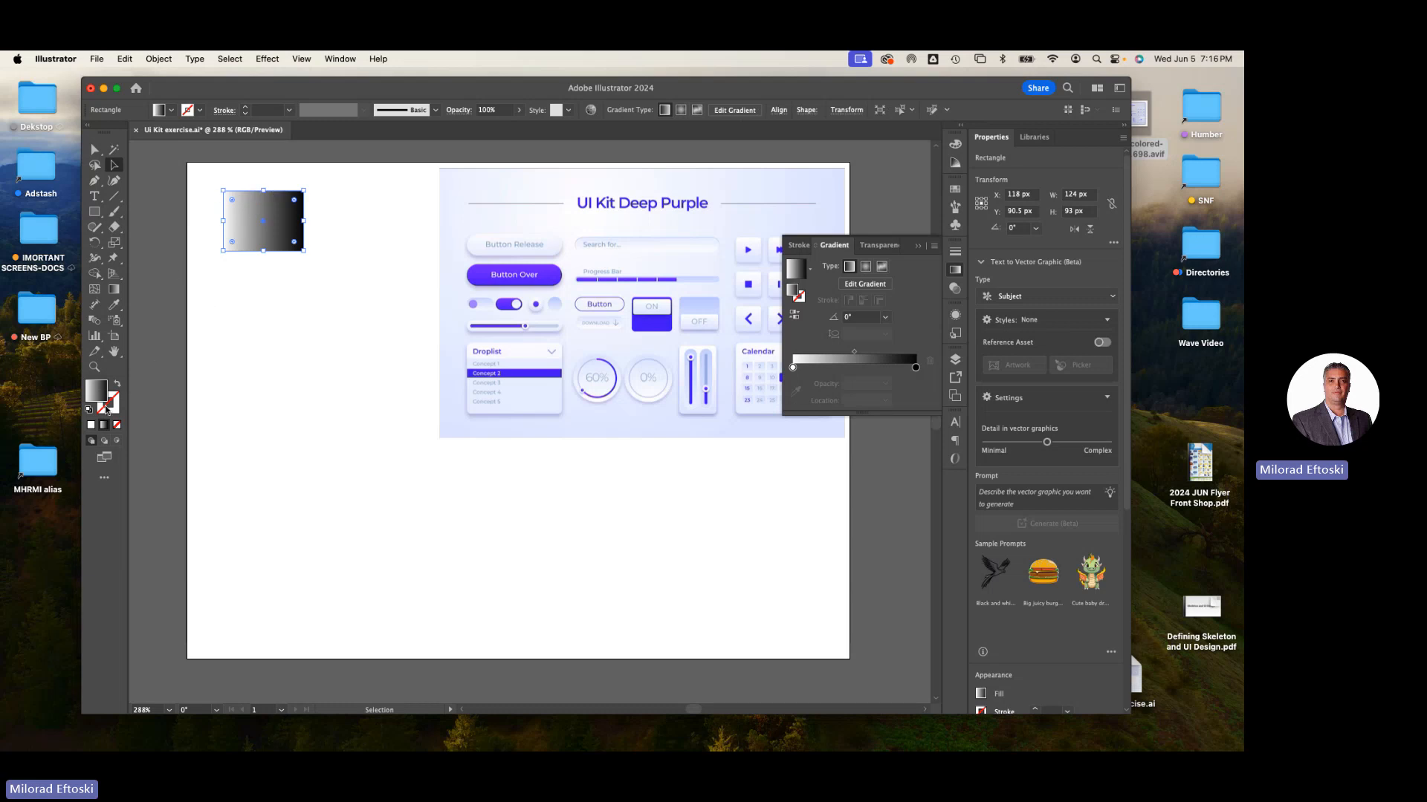
left_click(114, 289)
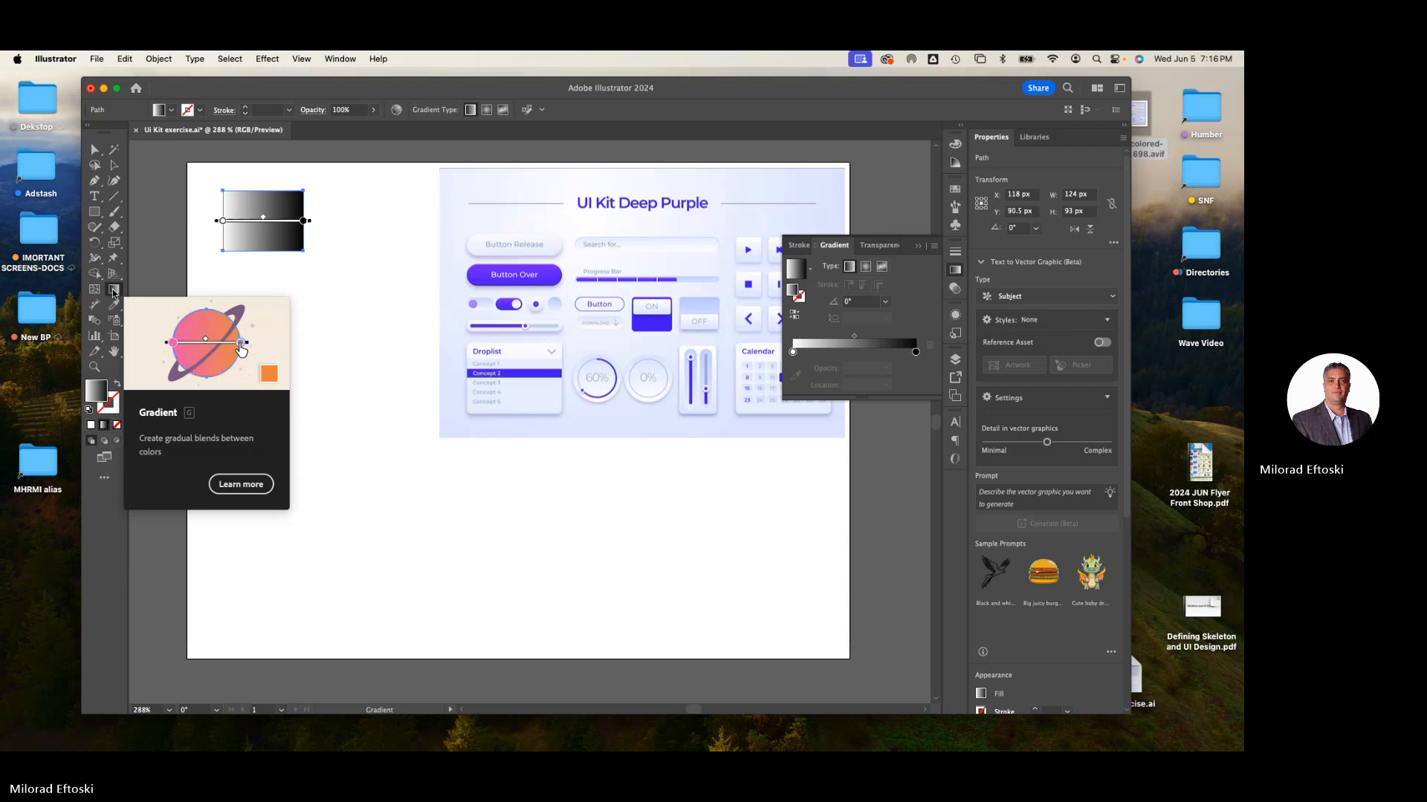
left_click(114, 290)
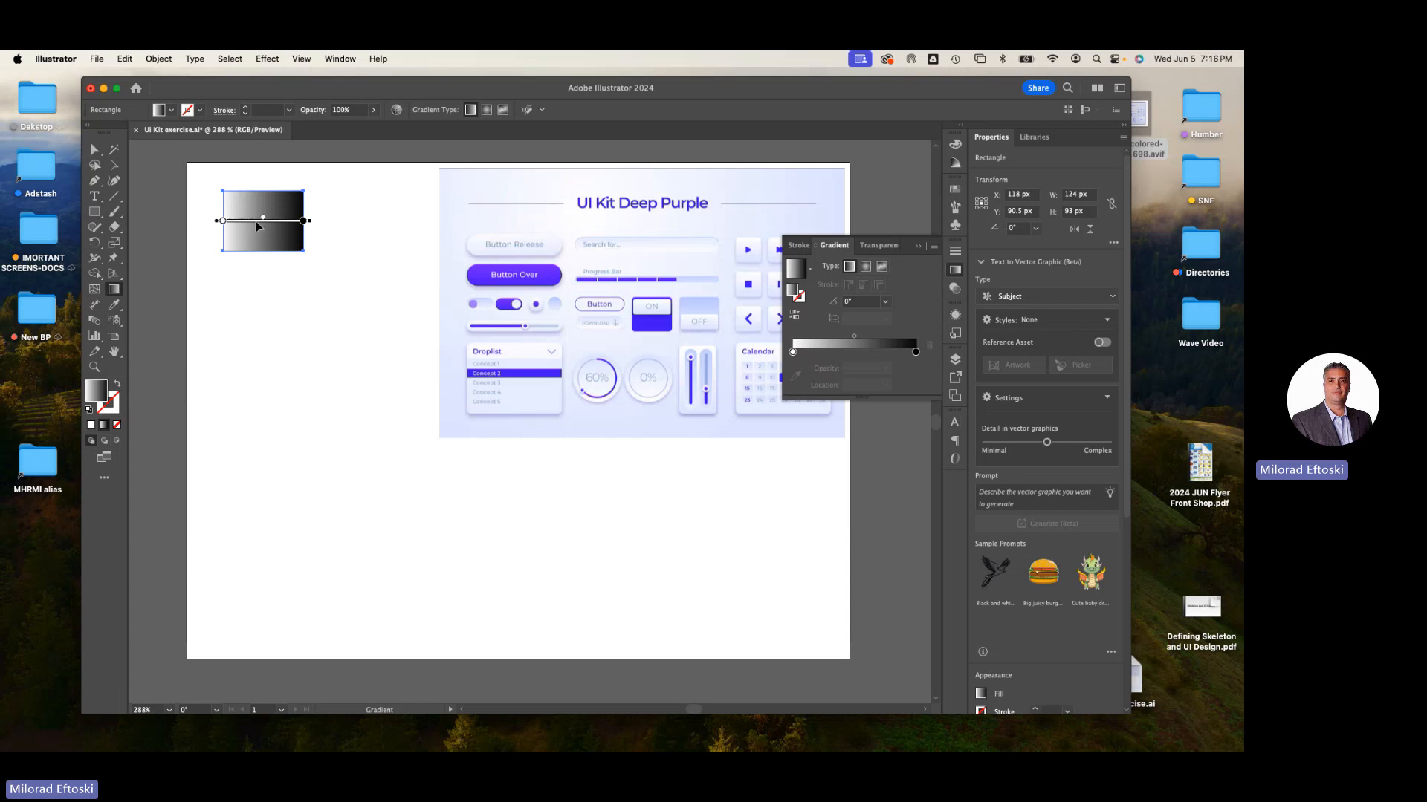
left_click_drag(241, 194, 372, 382)
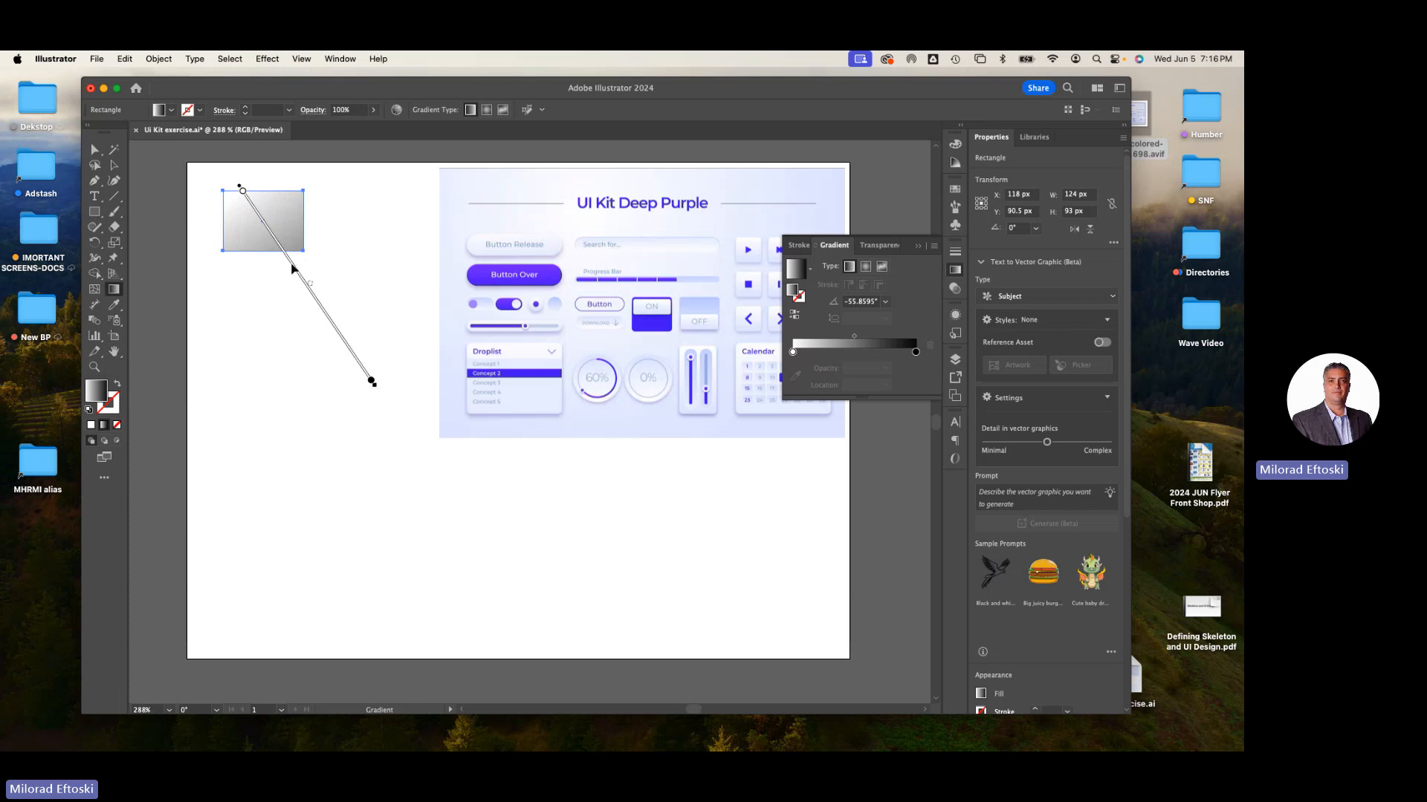
left_click_drag(285, 260, 298, 276)
mouse_move(371, 384)
left_mouse_down()
mouse_move(318, 316)
mouse_move(356, 358)
left_mouse_up()
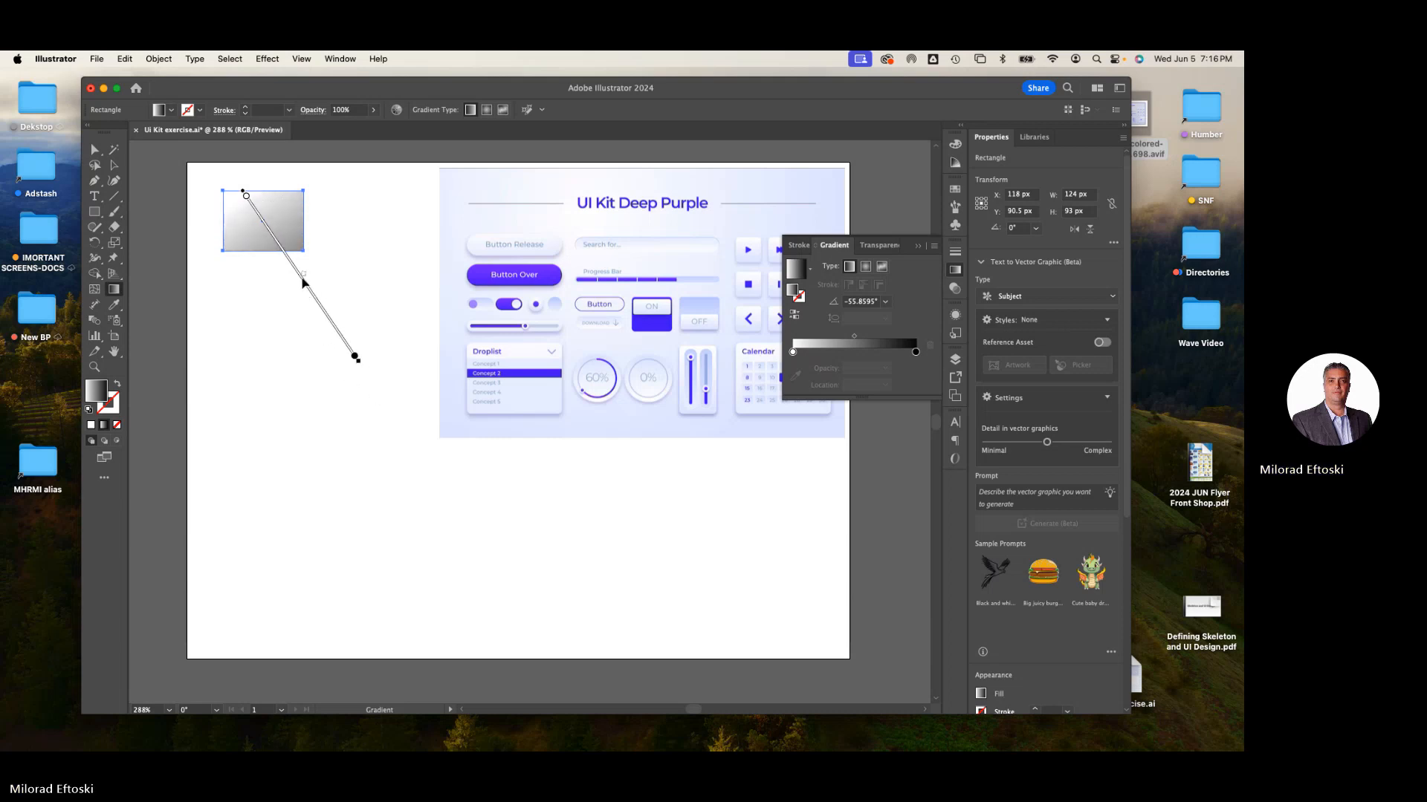
left_click_drag(303, 277, 319, 300)
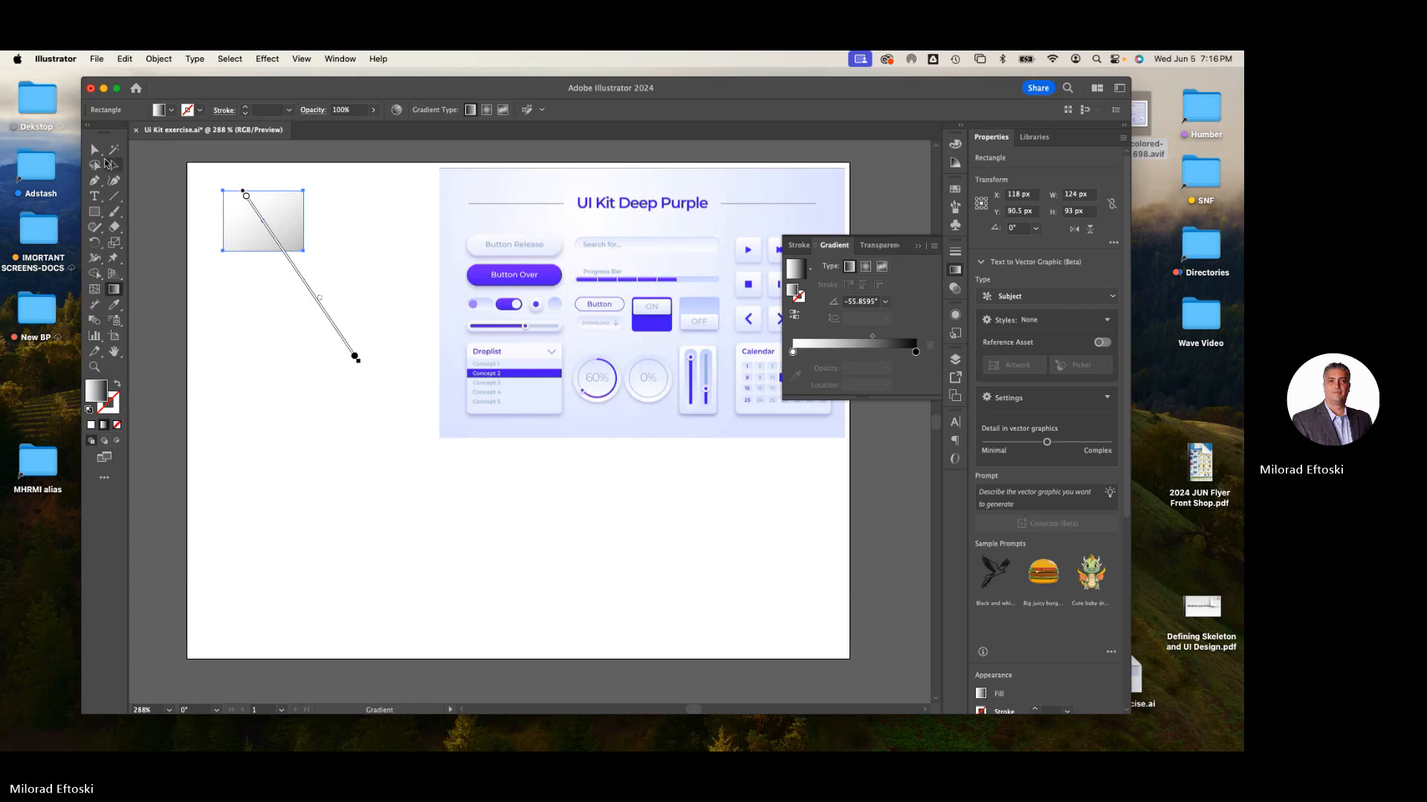
- Round the rectangle's corners and widen it to about 144 x 89 px
left_click(95, 151)
left_click(134, 173)
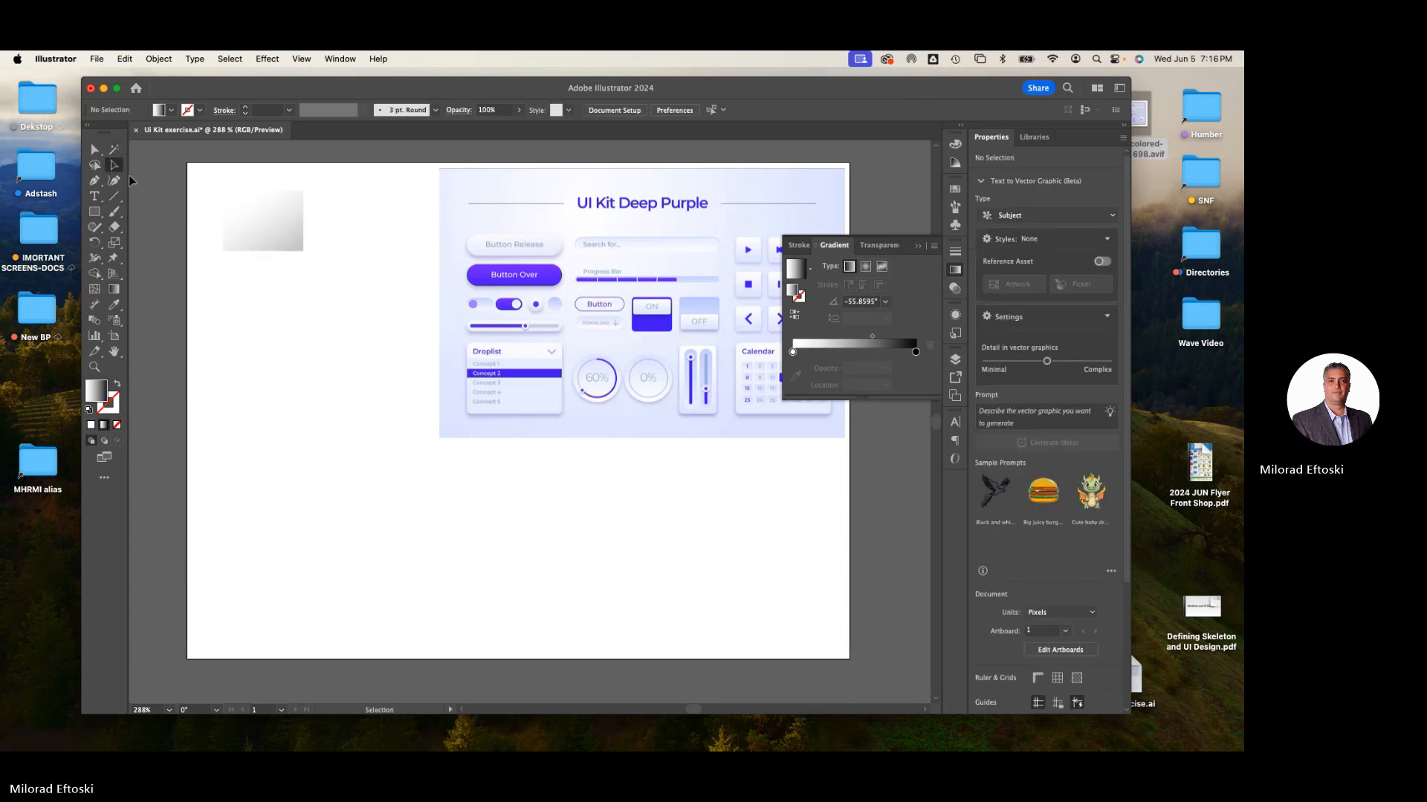
left_click(242, 213)
left_click_drag(232, 202, 234, 202)
left_click(350, 314)
left_click(291, 245)
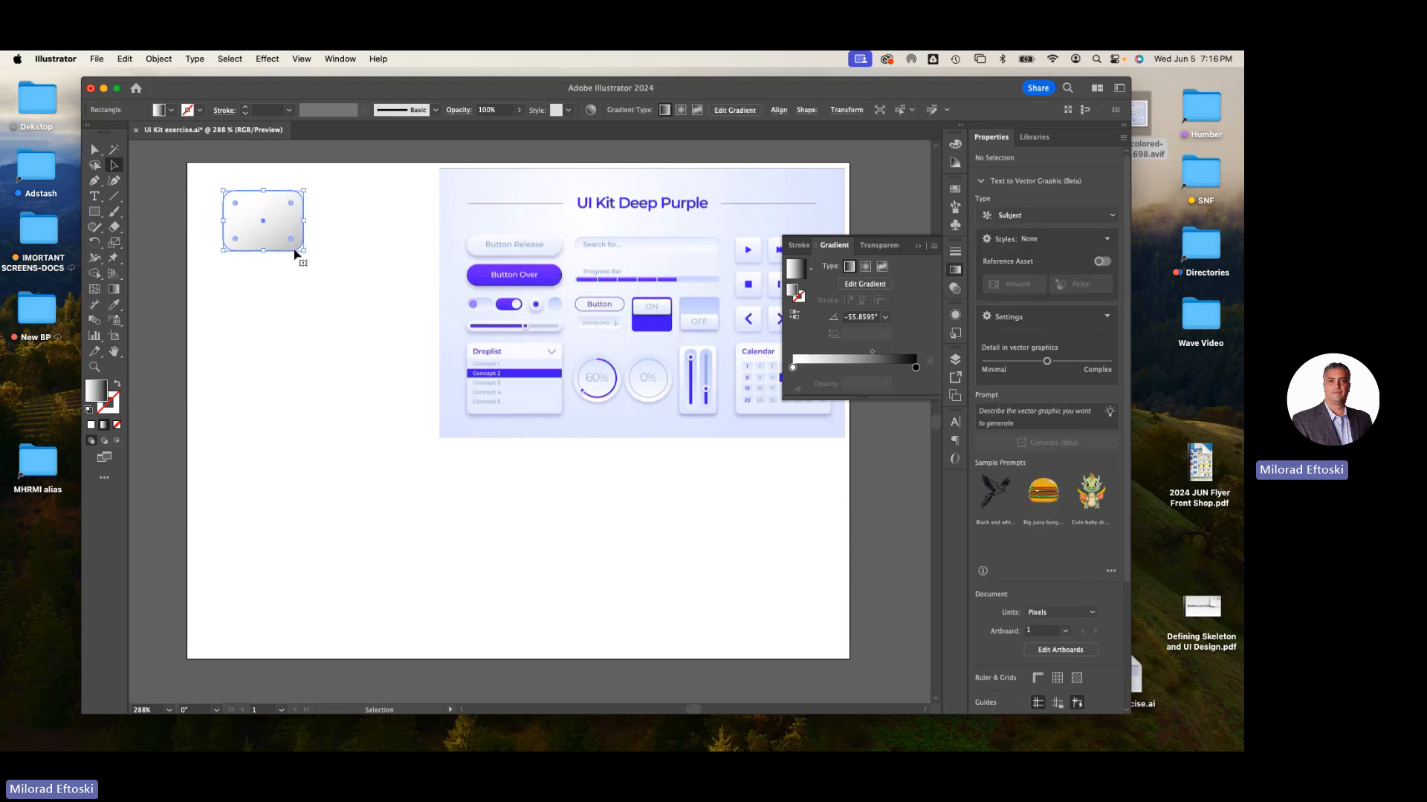
mouse_move(305, 253)
left_mouse_down()
mouse_move(316, 235)
mouse_move(318, 256)
left_mouse_up()
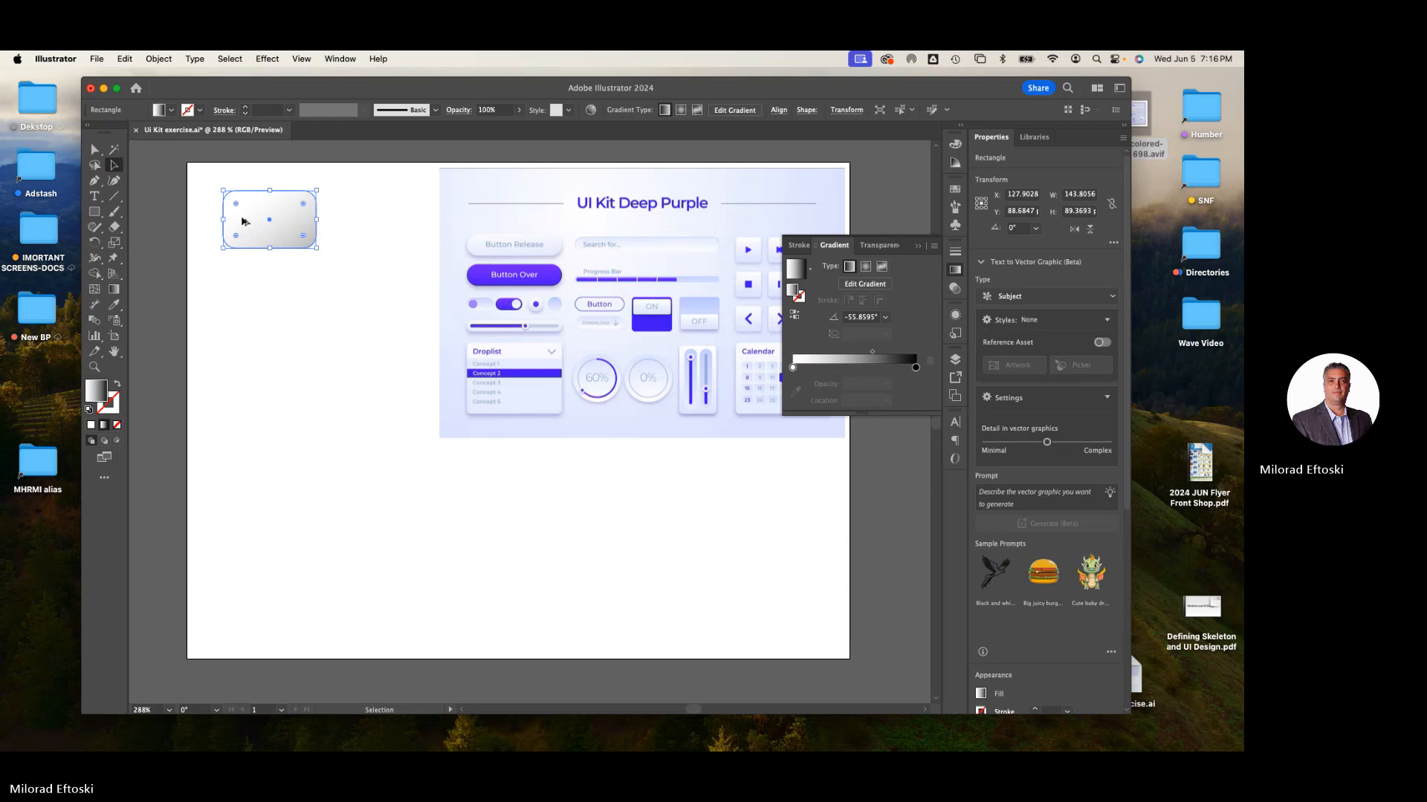
- Switch the rectangle's fill from linear to a freeform gradient
scroll(242, 222, "up", 3)
scroll(241, 221, "up", 2)
scroll(298, 327, "up", 1)
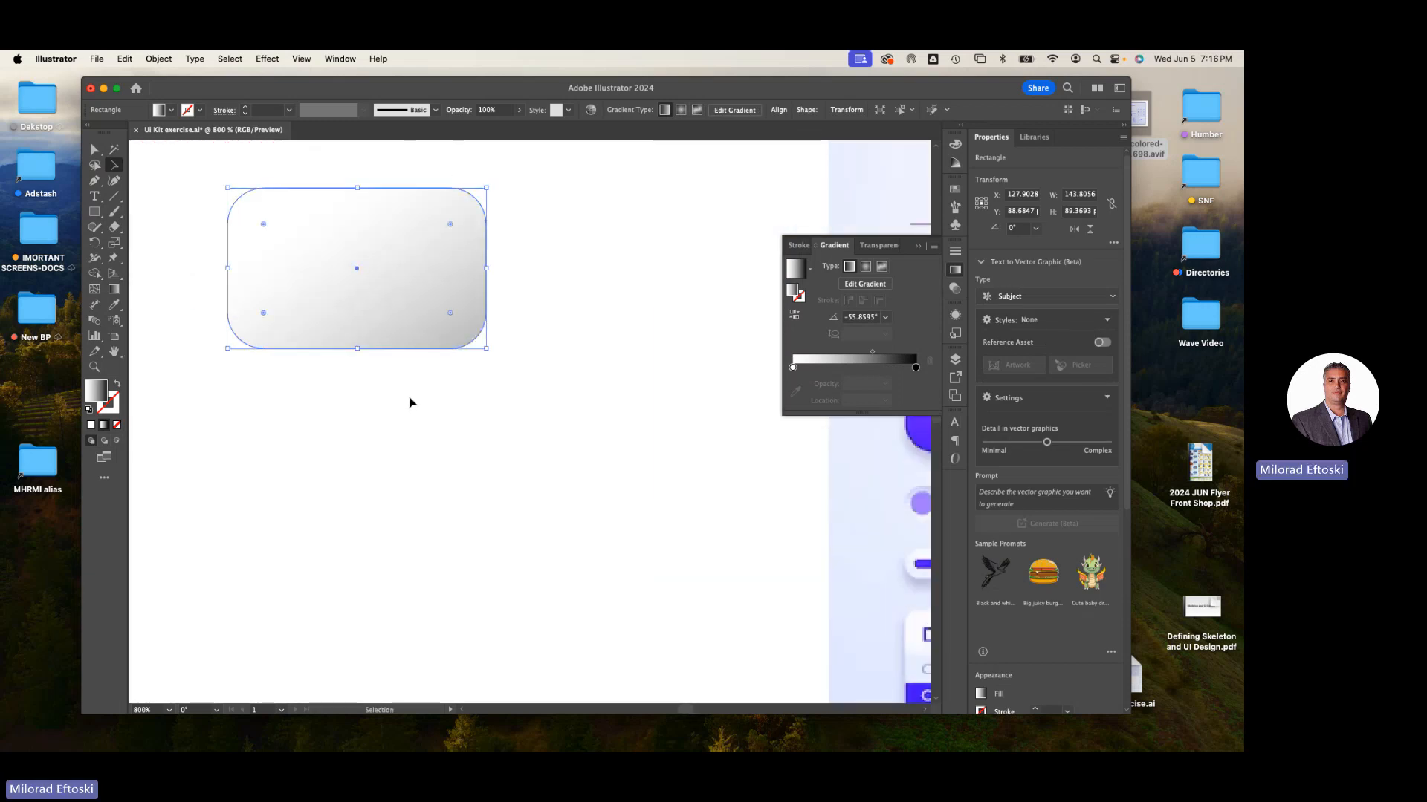
left_click(408, 404)
left_click(386, 327)
left_click(114, 289)
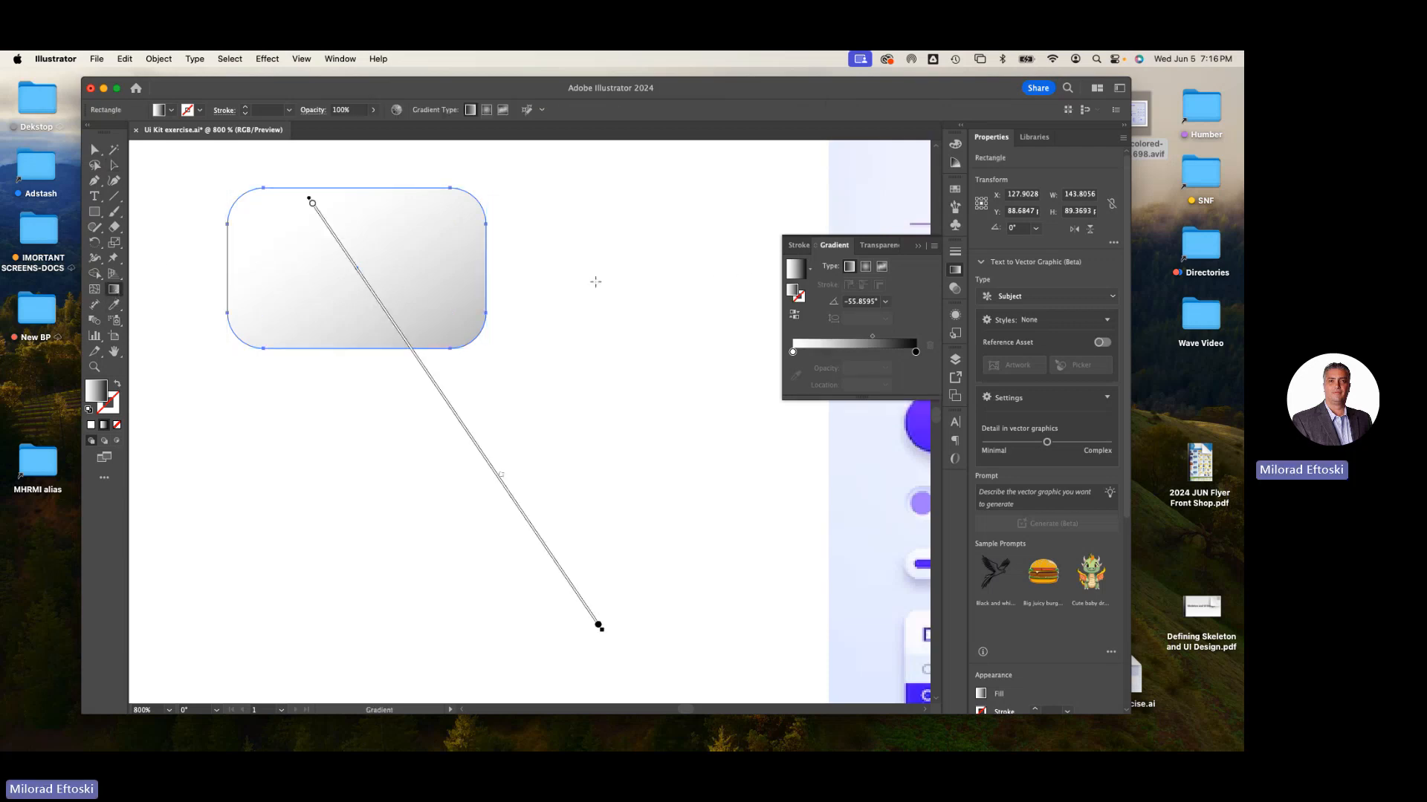
left_click(867, 266)
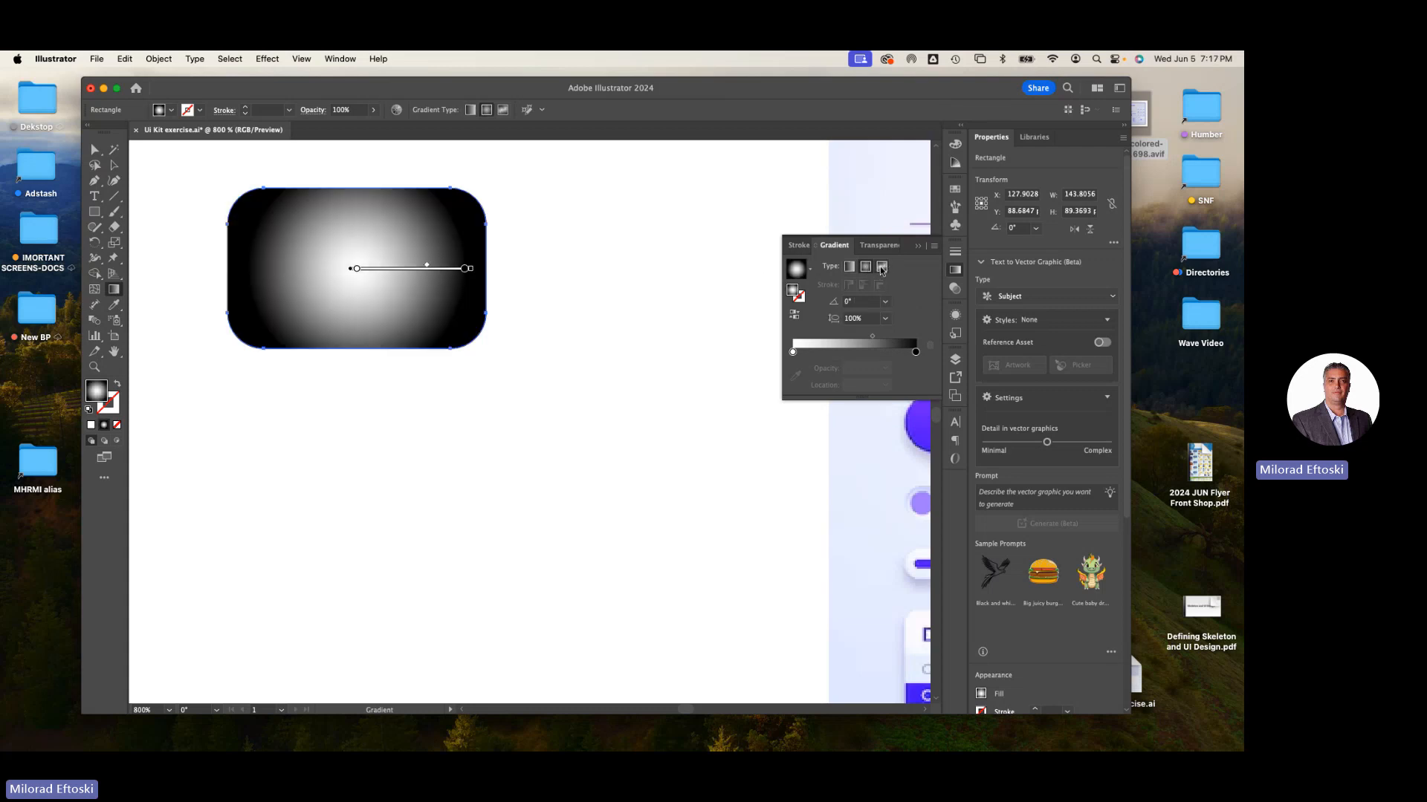
left_click(882, 267)
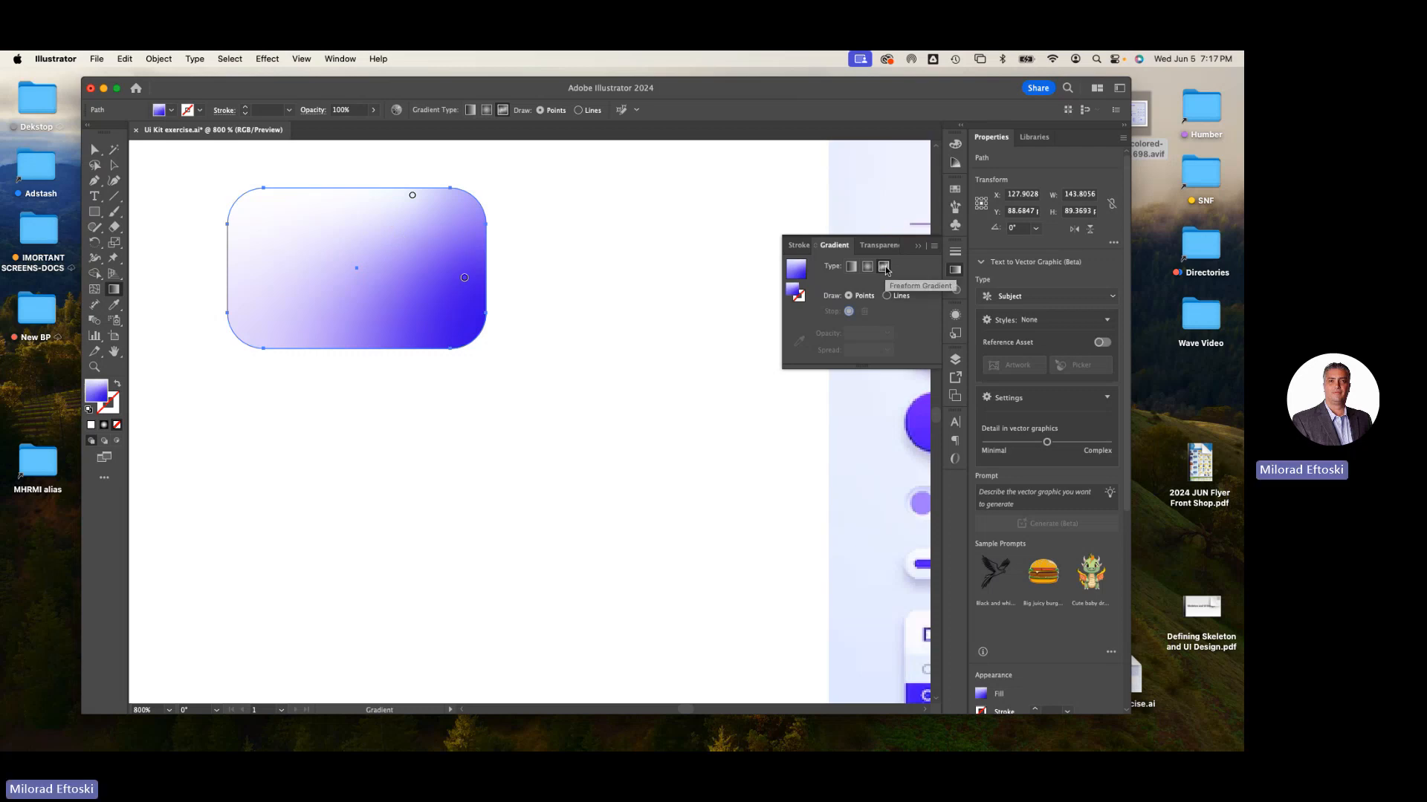
- Move the freeform gradient's purple stop to the lower left and the white stop to the upper right
left_click_drag(464, 281, 284, 314)
left_click_drag(421, 218, 378, 234)
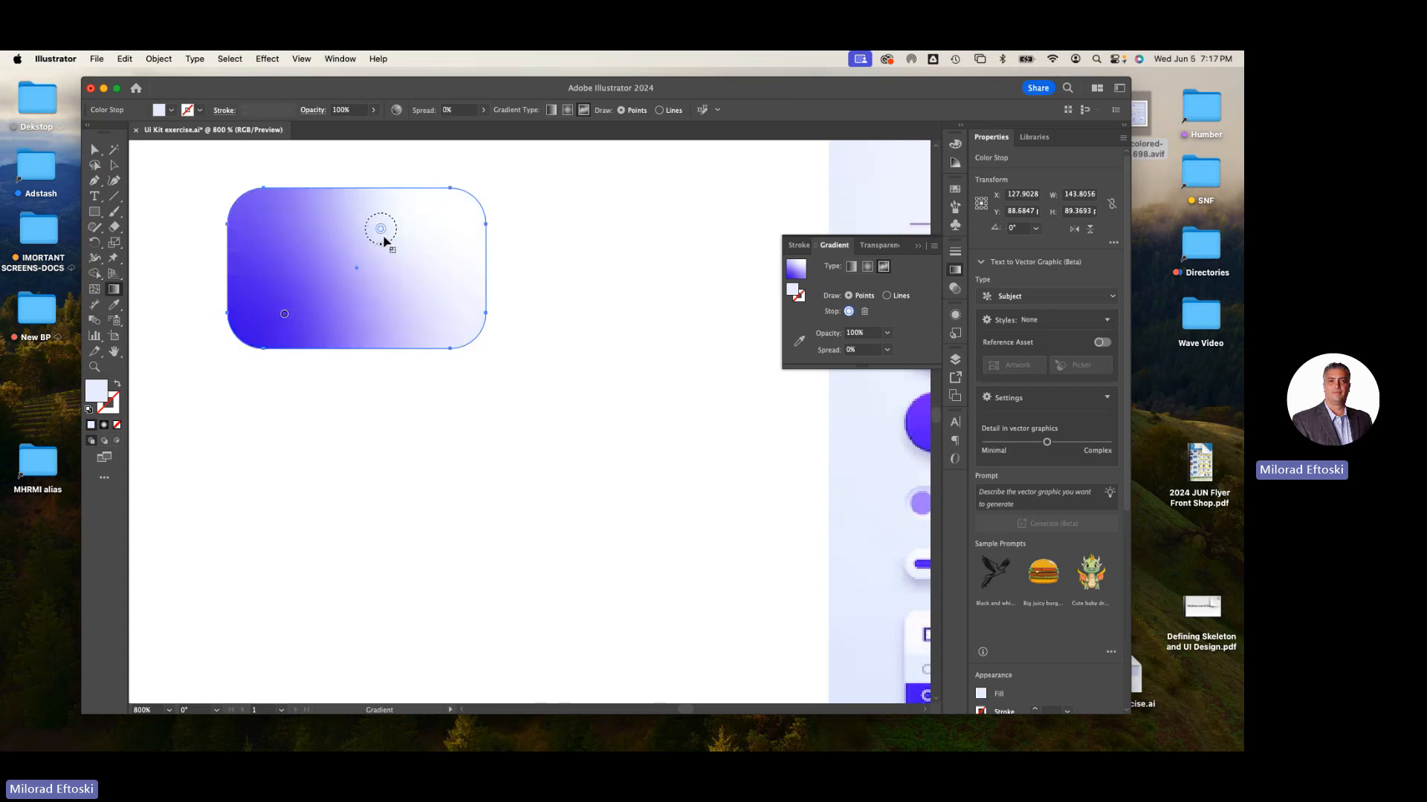
left_click_drag(380, 229, 417, 226)
left_click(290, 231)
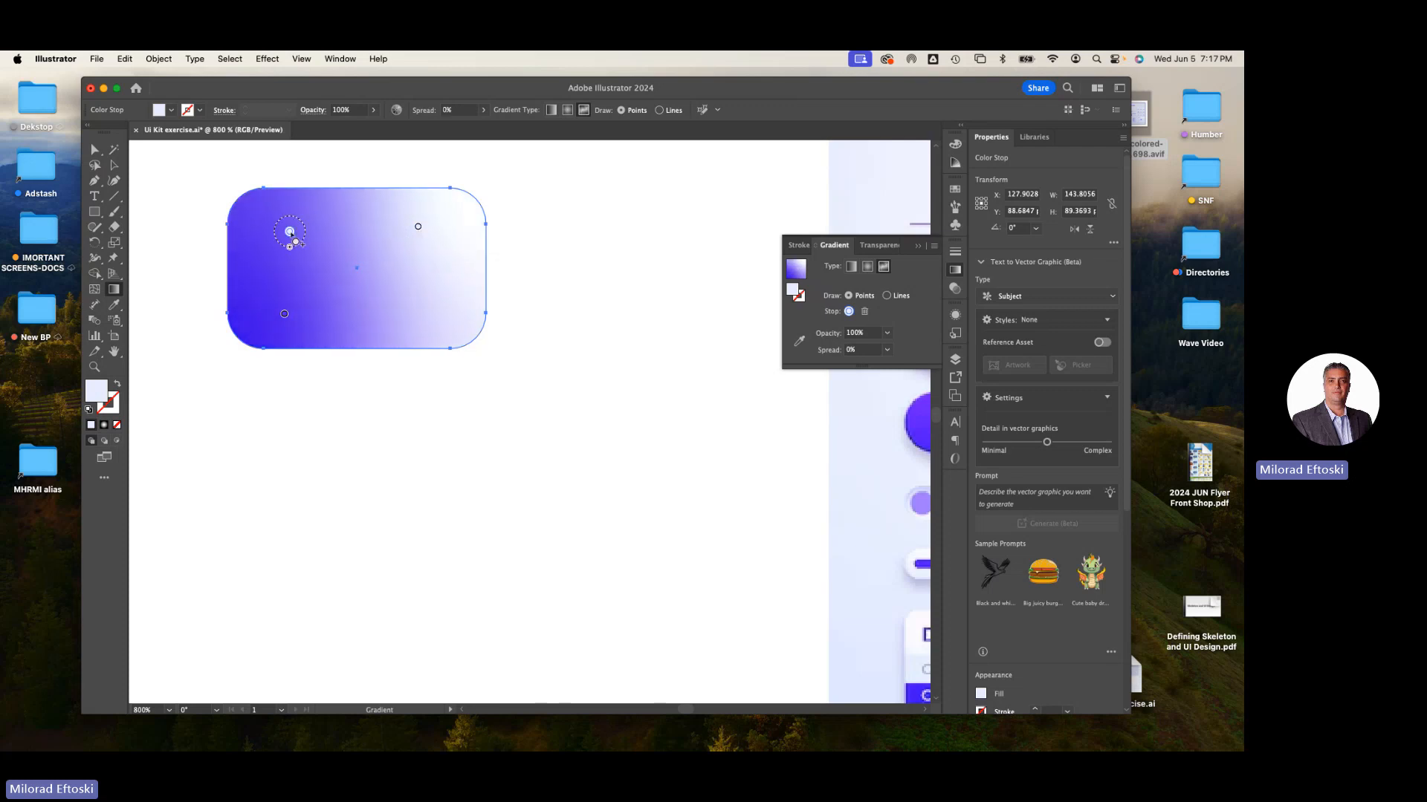
left_click(395, 307)
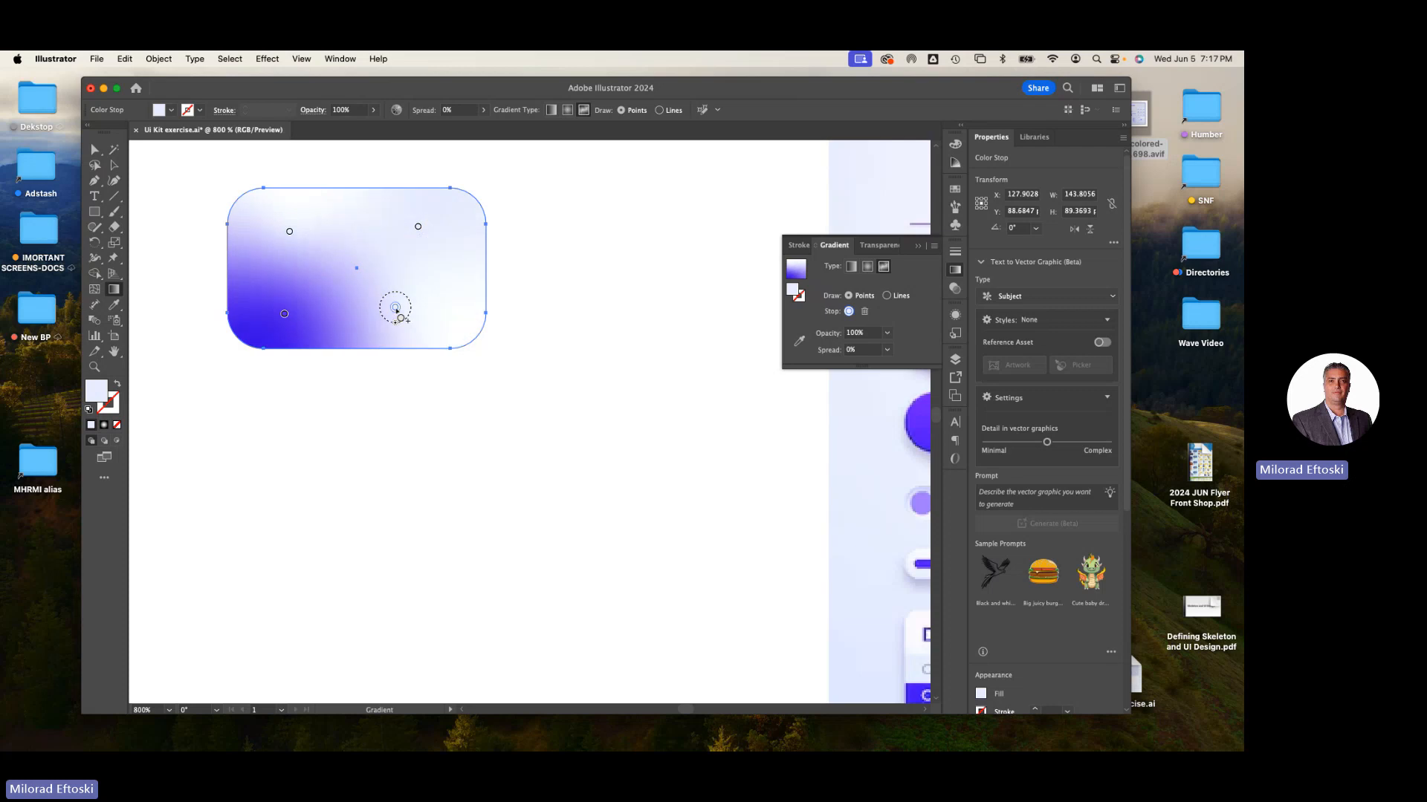
left_click_drag(395, 307, 401, 461)
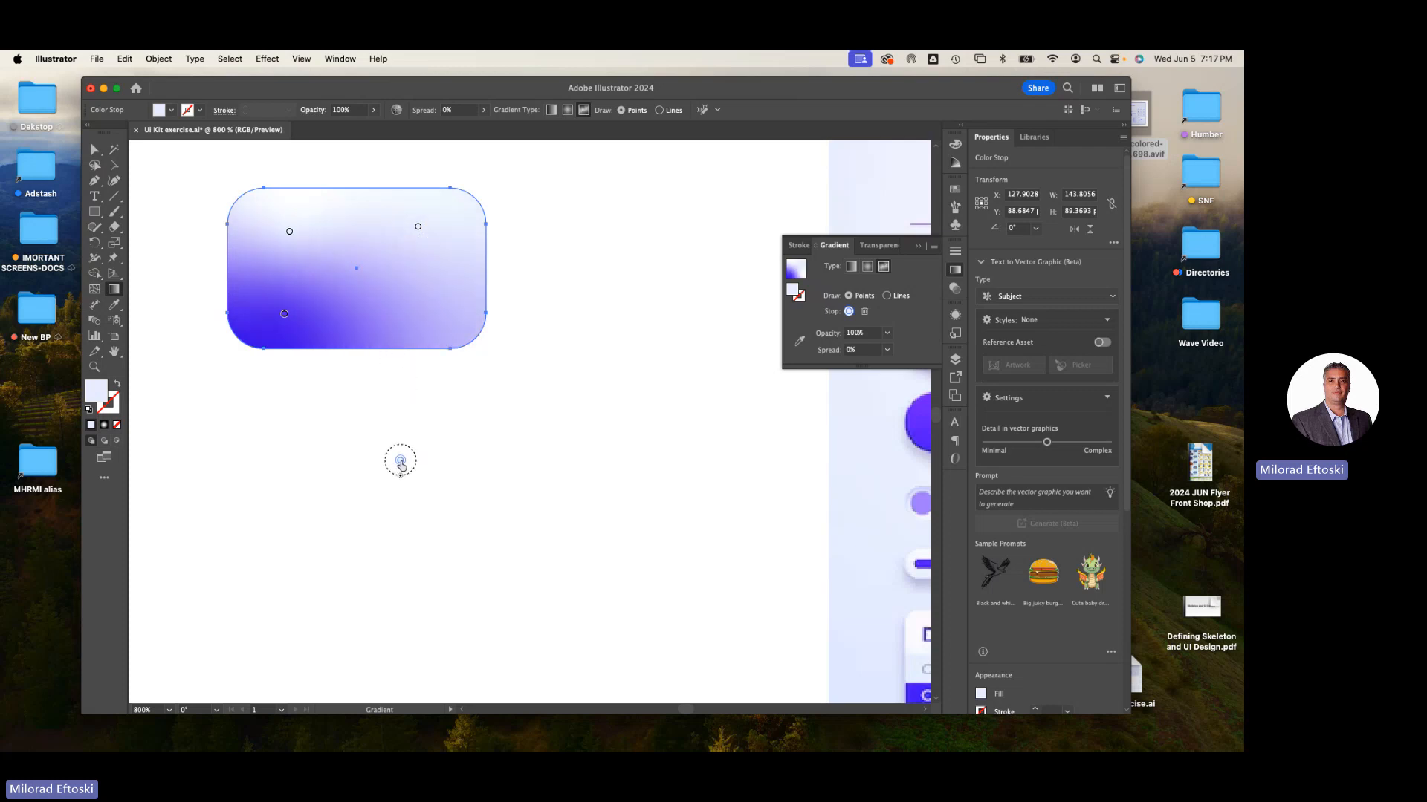
left_click(289, 231)
left_click_drag(291, 231, 301, 148)
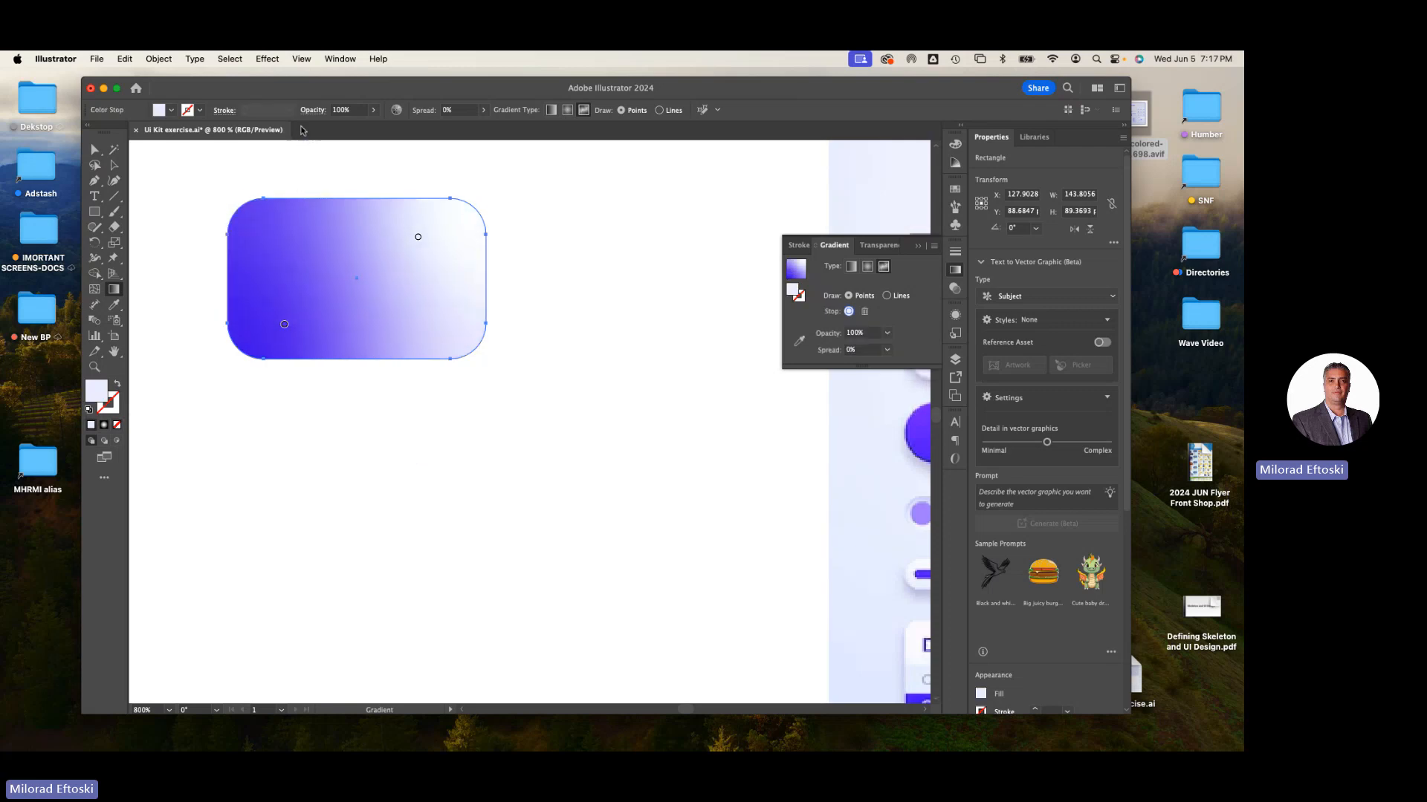
- Nudge both freeform gradient stops and recolour the upper-right stop with a light blue swatch
mouse_move(417, 236)
left_mouse_down()
mouse_move(446, 242)
mouse_move(421, 245)
left_mouse_up()
left_click(283, 324)
left_click_drag(283, 324, 275, 303)
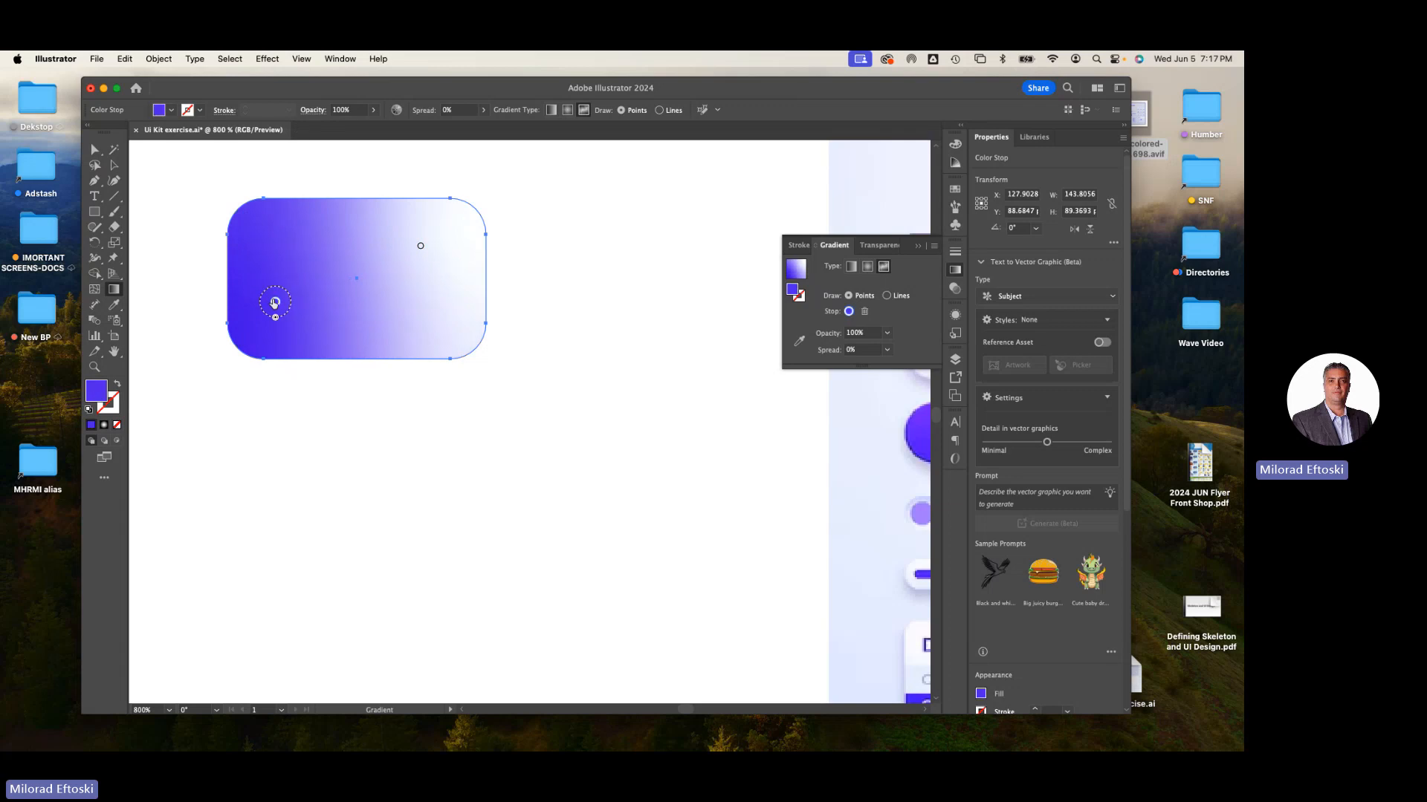
left_click_drag(421, 245, 438, 253)
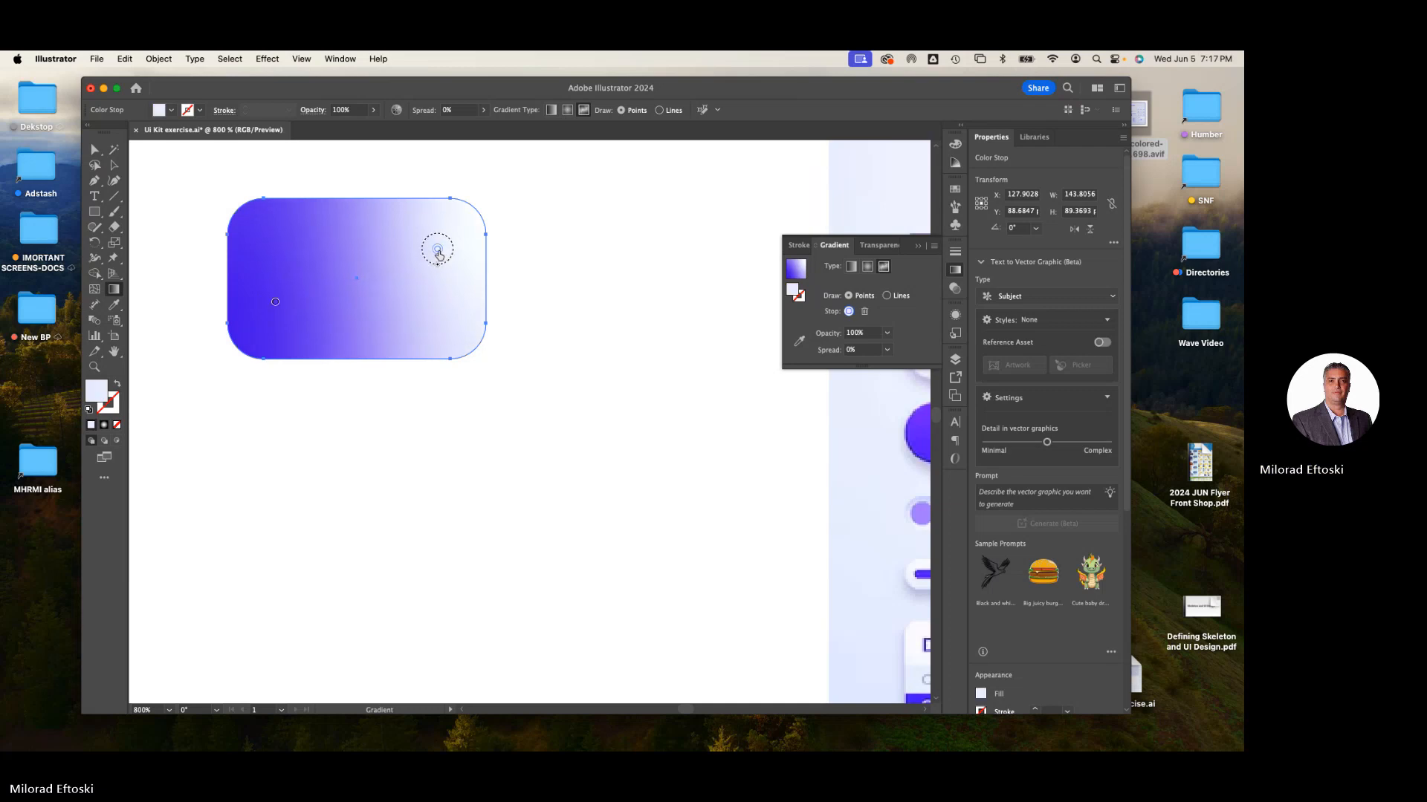
double_click(438, 251)
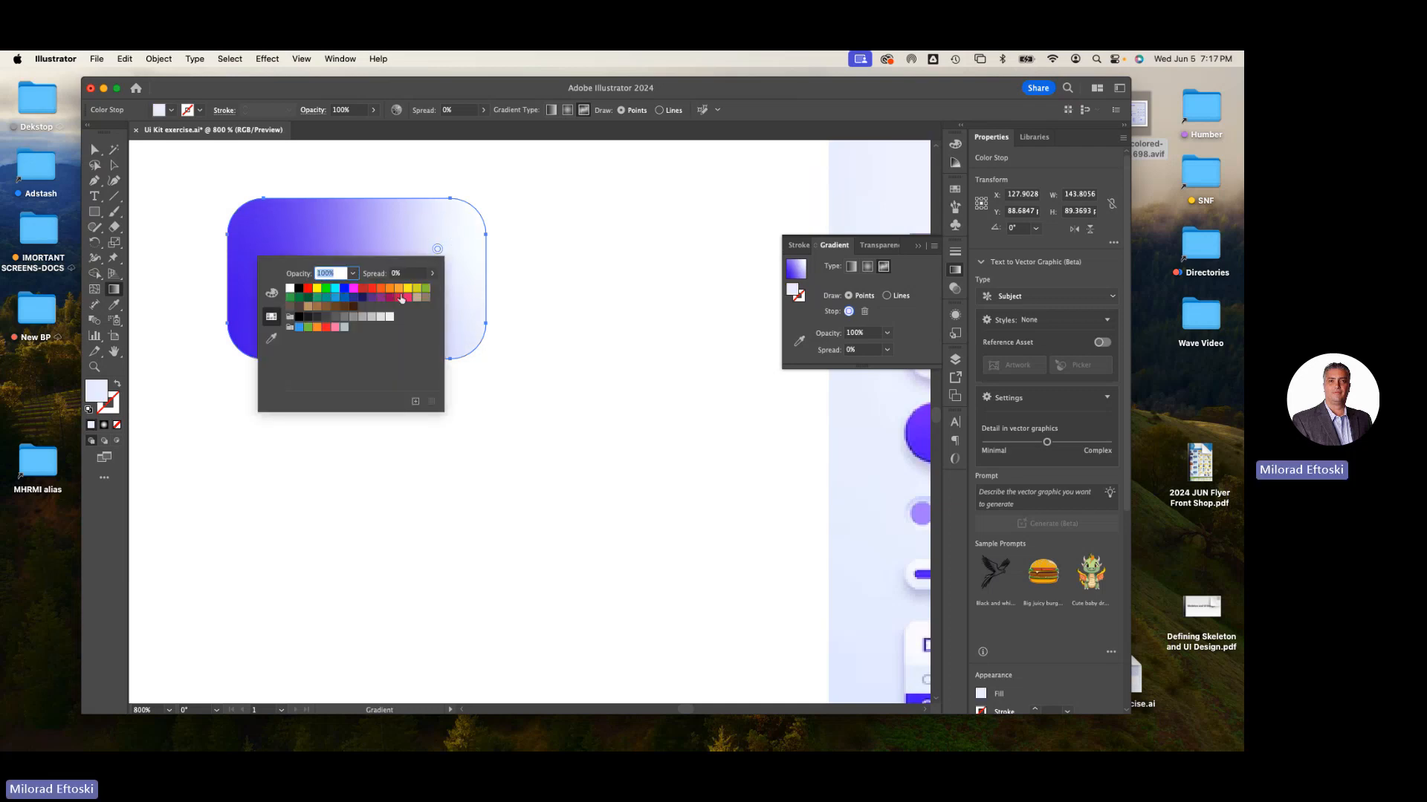
left_click(390, 293)
left_click(438, 252)
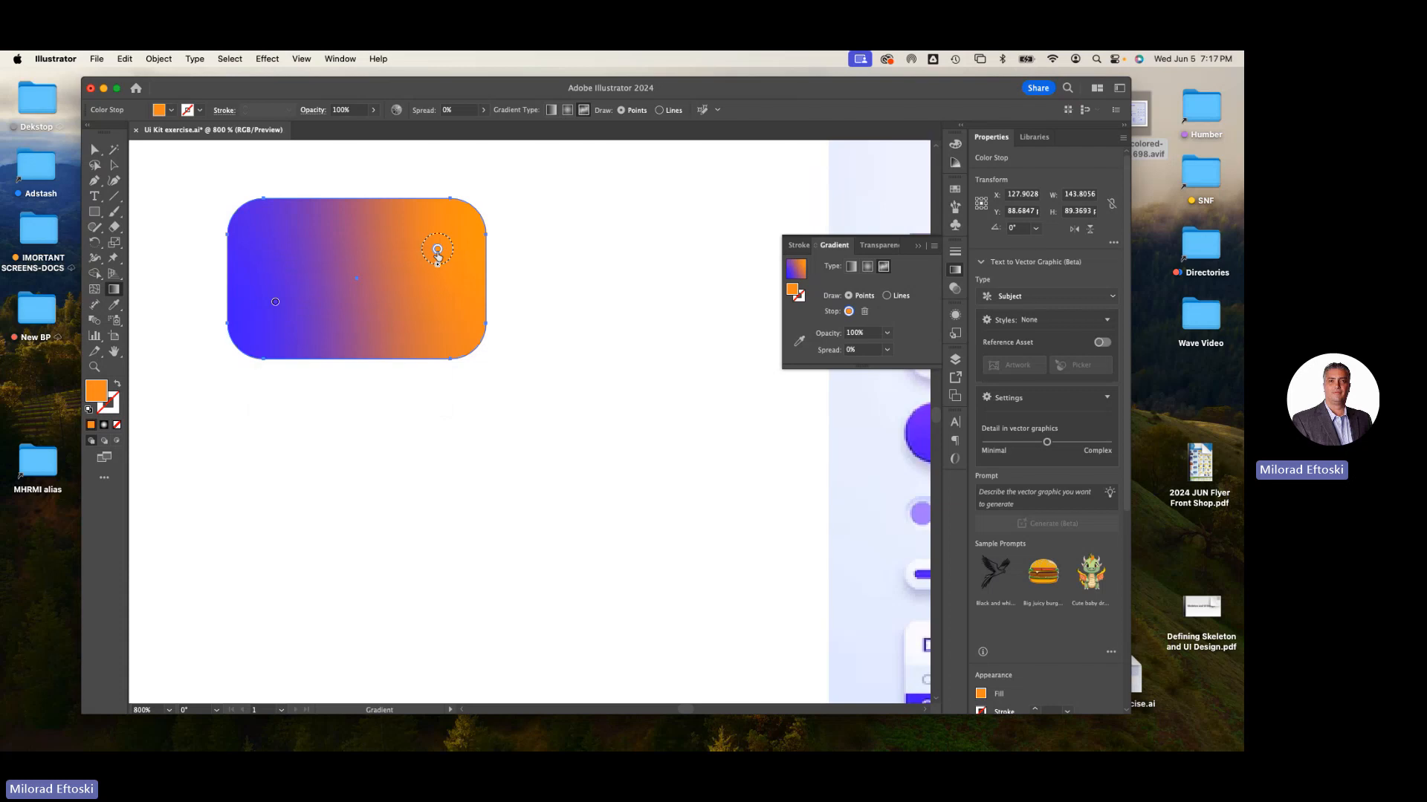
double_click(438, 252)
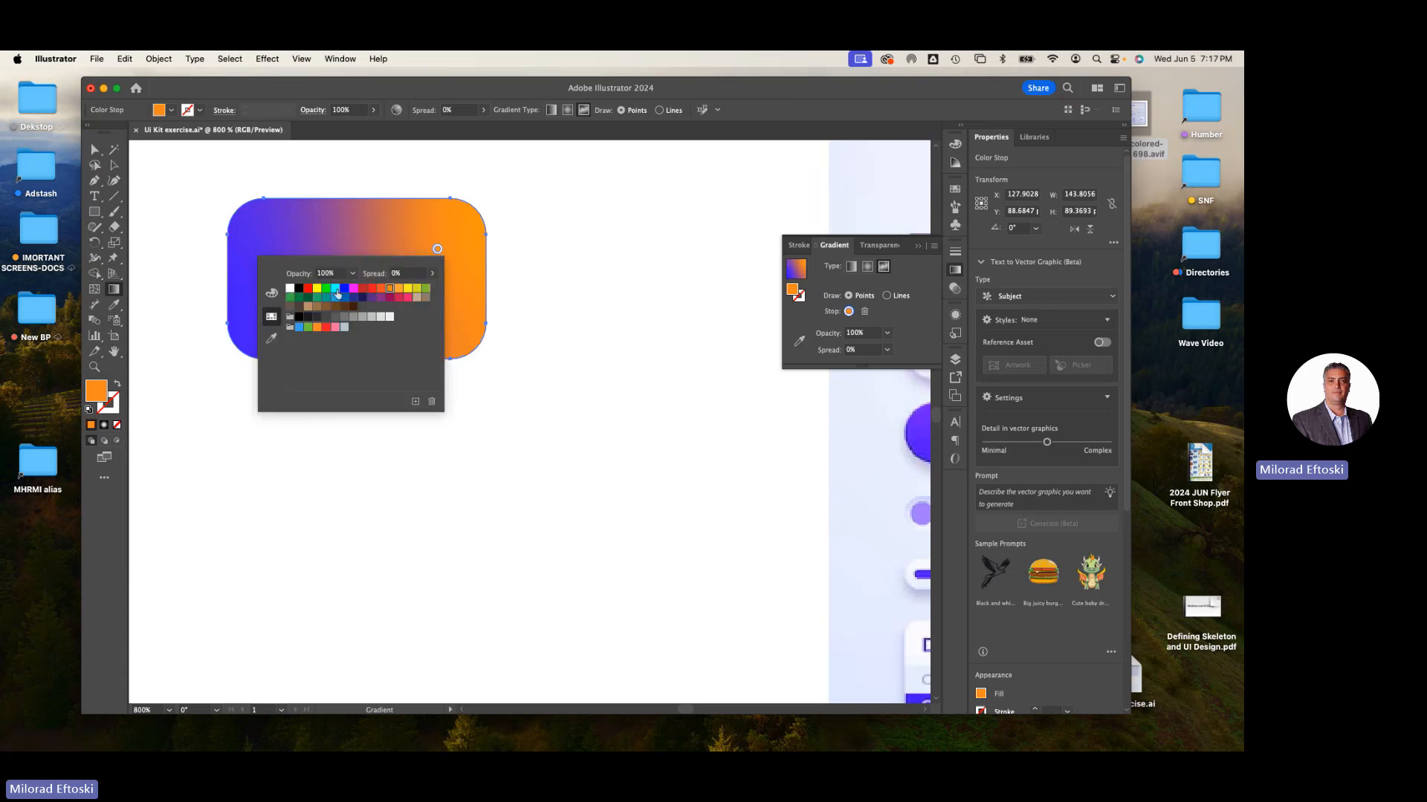
left_click(300, 328)
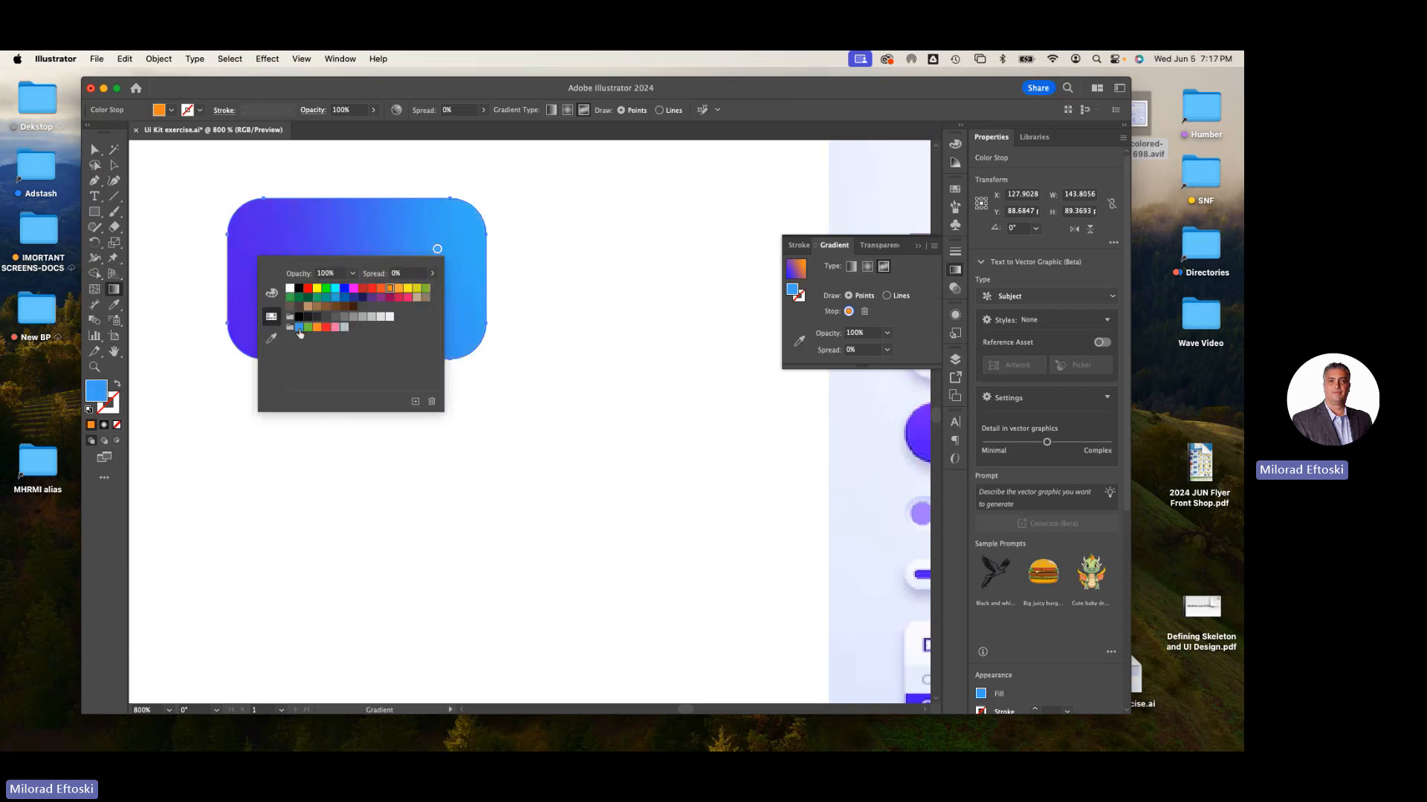
left_click(332, 239)
left_click_drag(437, 250, 420, 242)
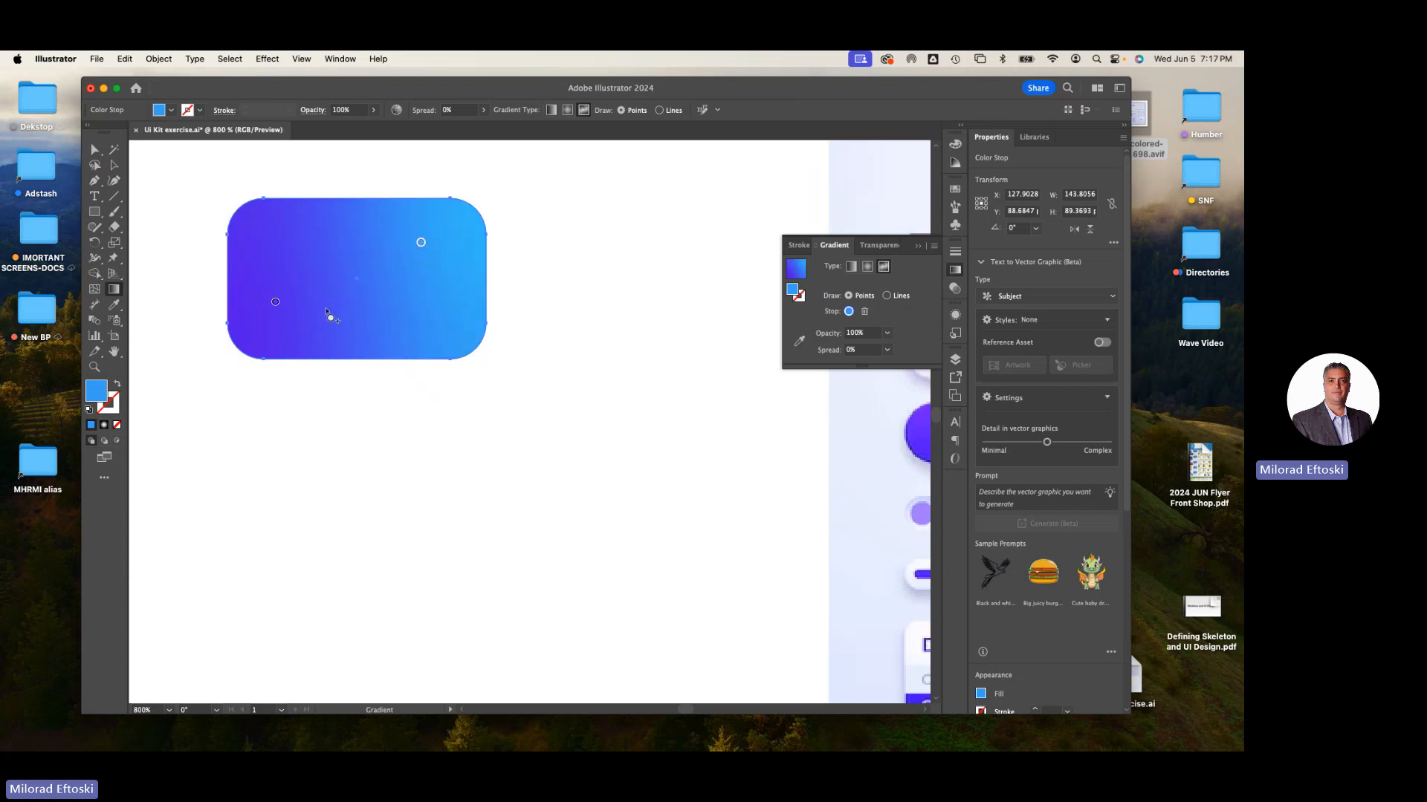
- Recolour the lower-left freeform stop with a dark blue swatch and widen its spread to 95%
left_click_drag(276, 303, 282, 320)
double_click(282, 318)
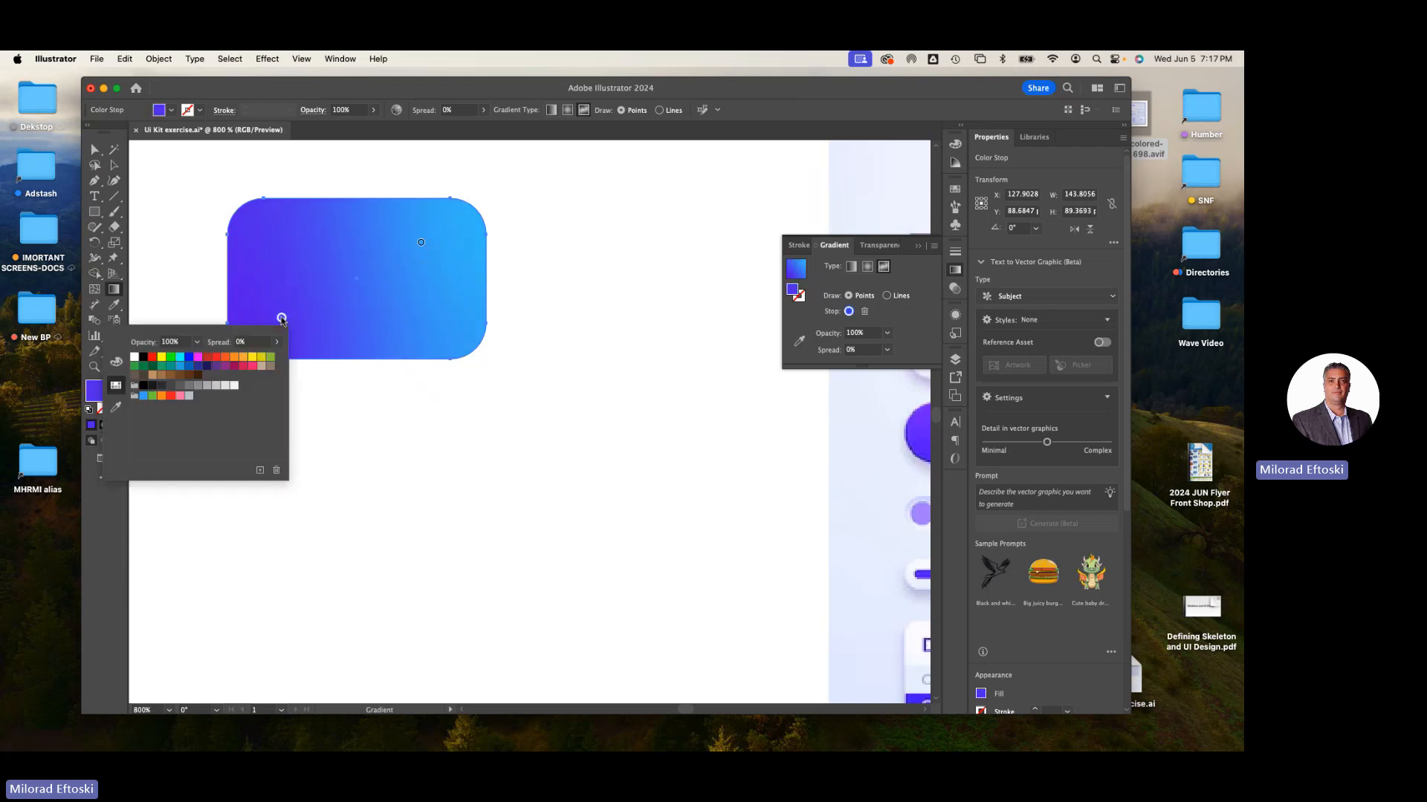
left_click(188, 369)
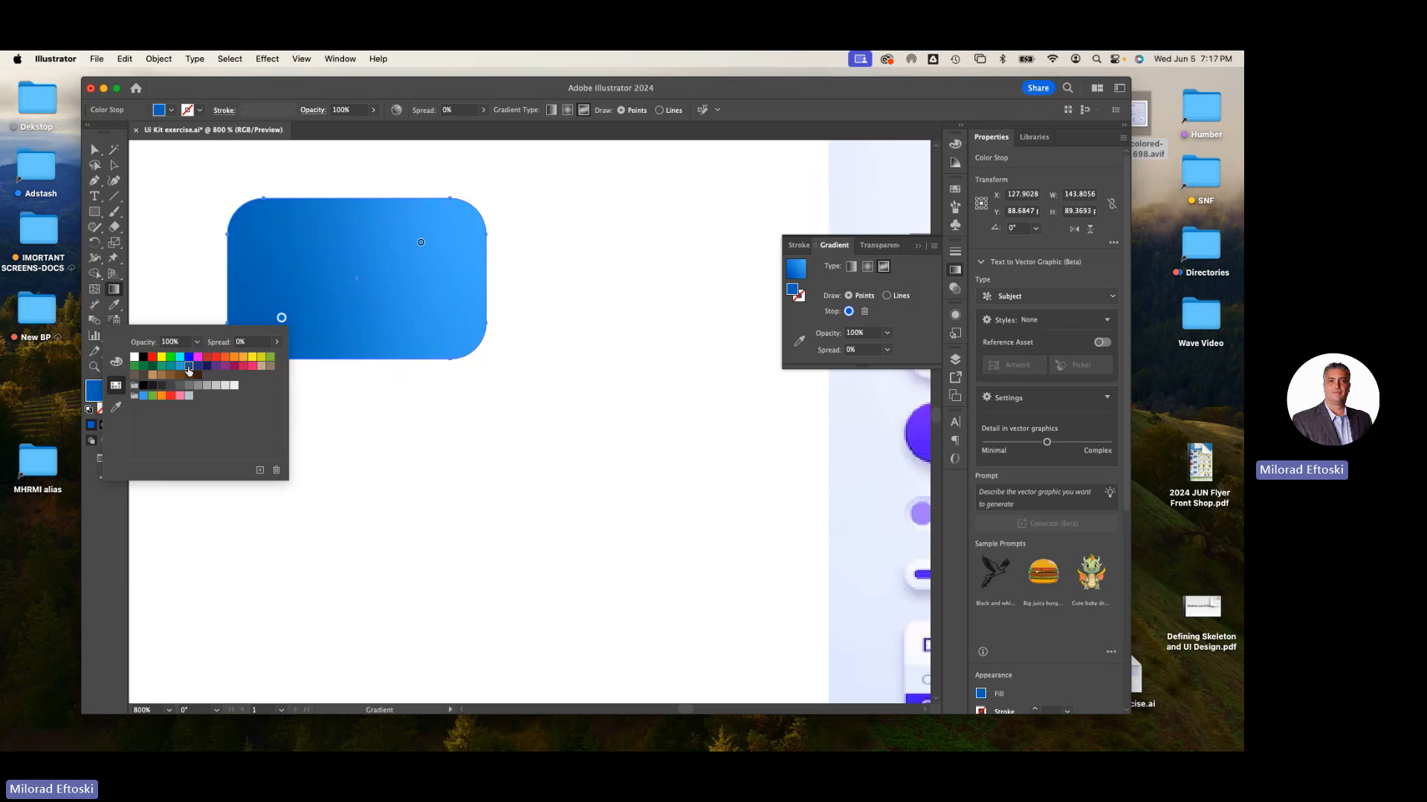
left_click(282, 318)
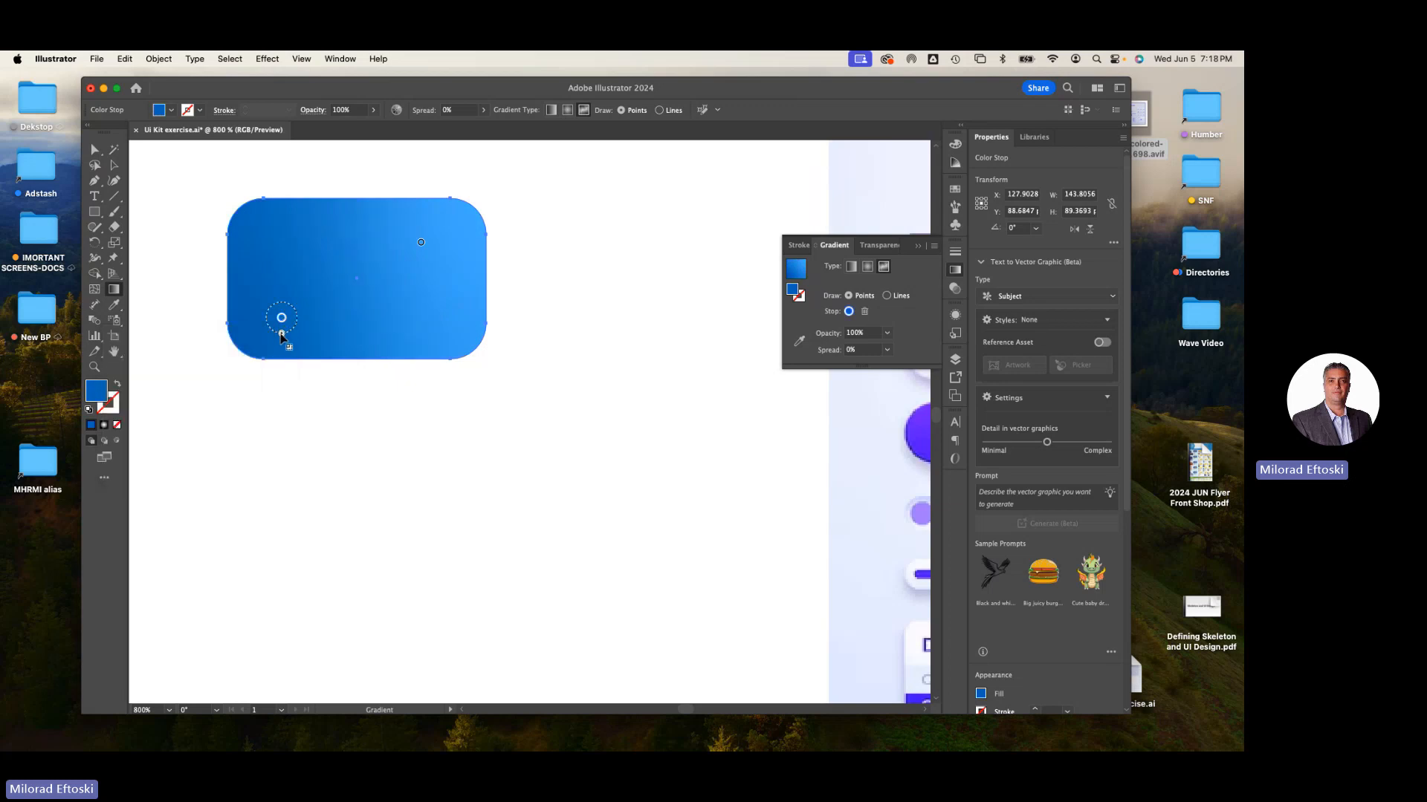
mouse_move(280, 333)
left_mouse_down()
mouse_move(286, 401)
mouse_move(280, 319)
mouse_move(281, 373)
mouse_move(262, 316)
mouse_move(276, 318)
left_mouse_up()
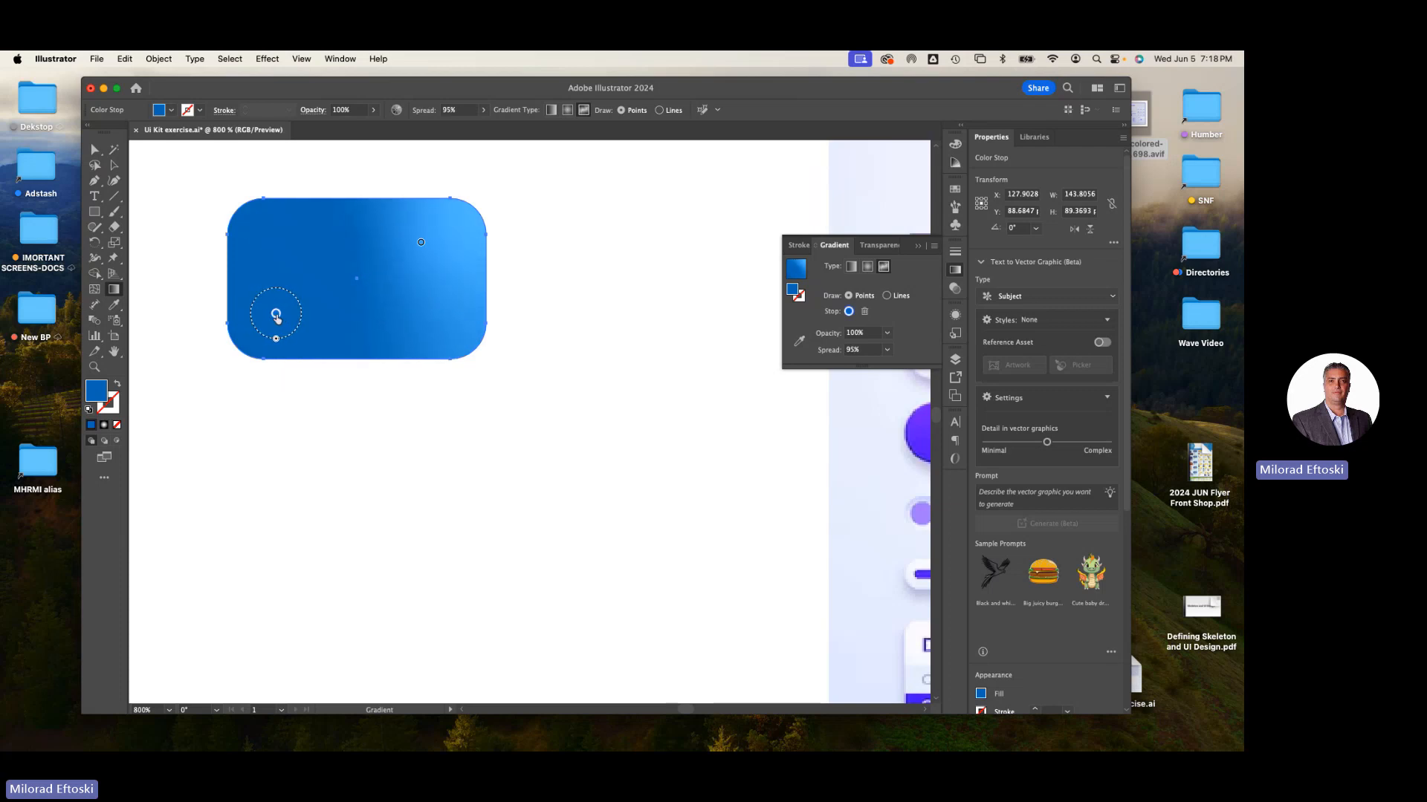
- Drag the light blue stop toward the rectangle's centre and deselect to review the gradient
left_click_drag(420, 244, 372, 259)
left_click(110, 169)
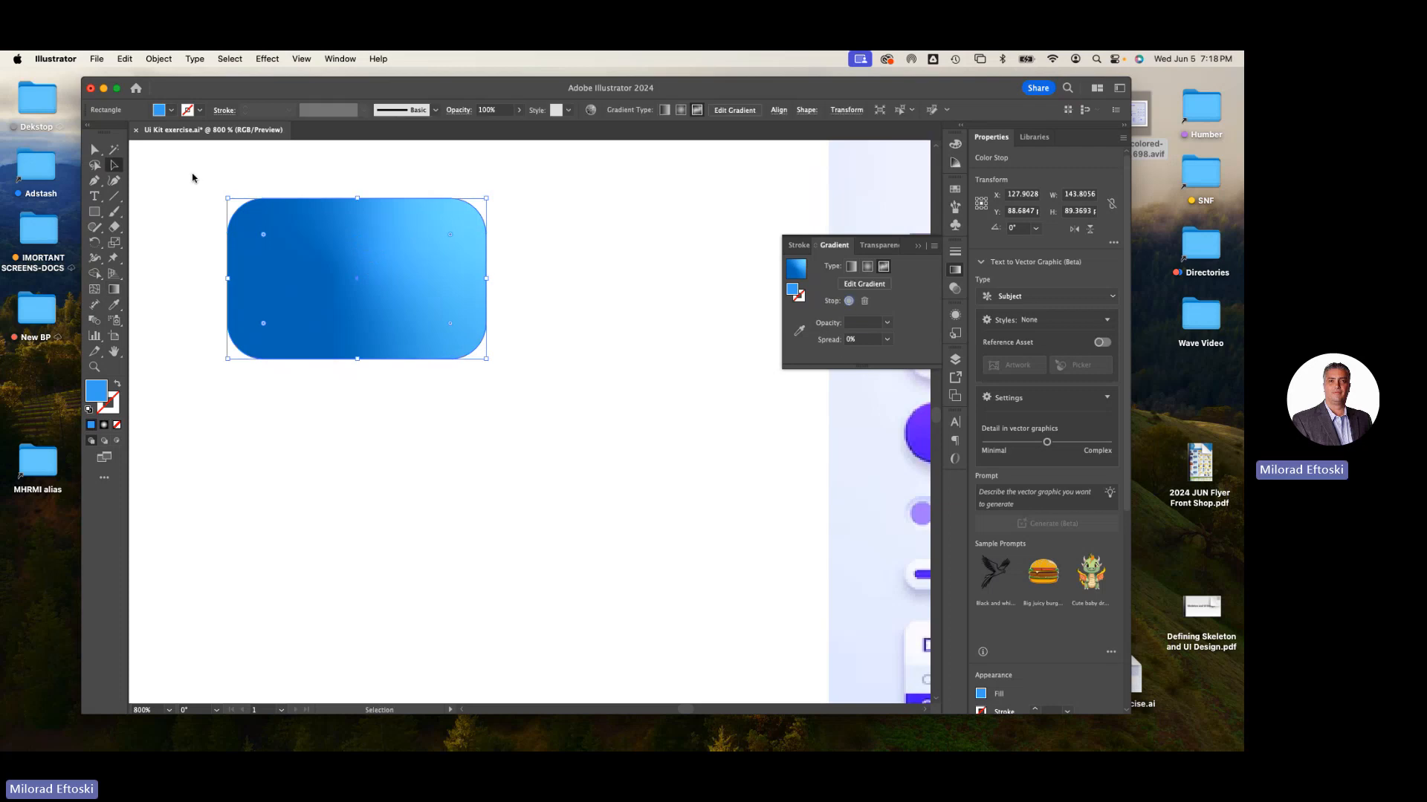
left_click(191, 177)
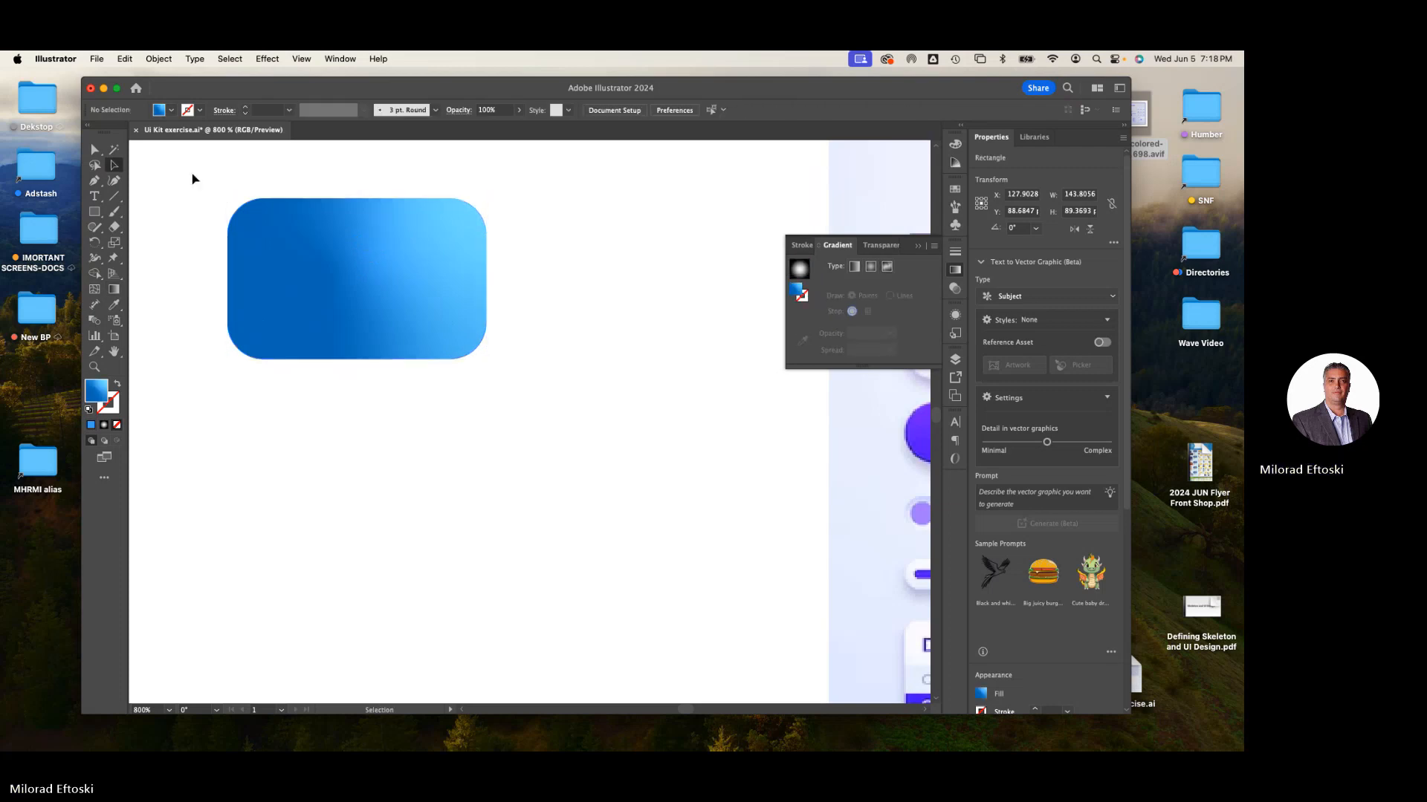
left_click(311, 263)
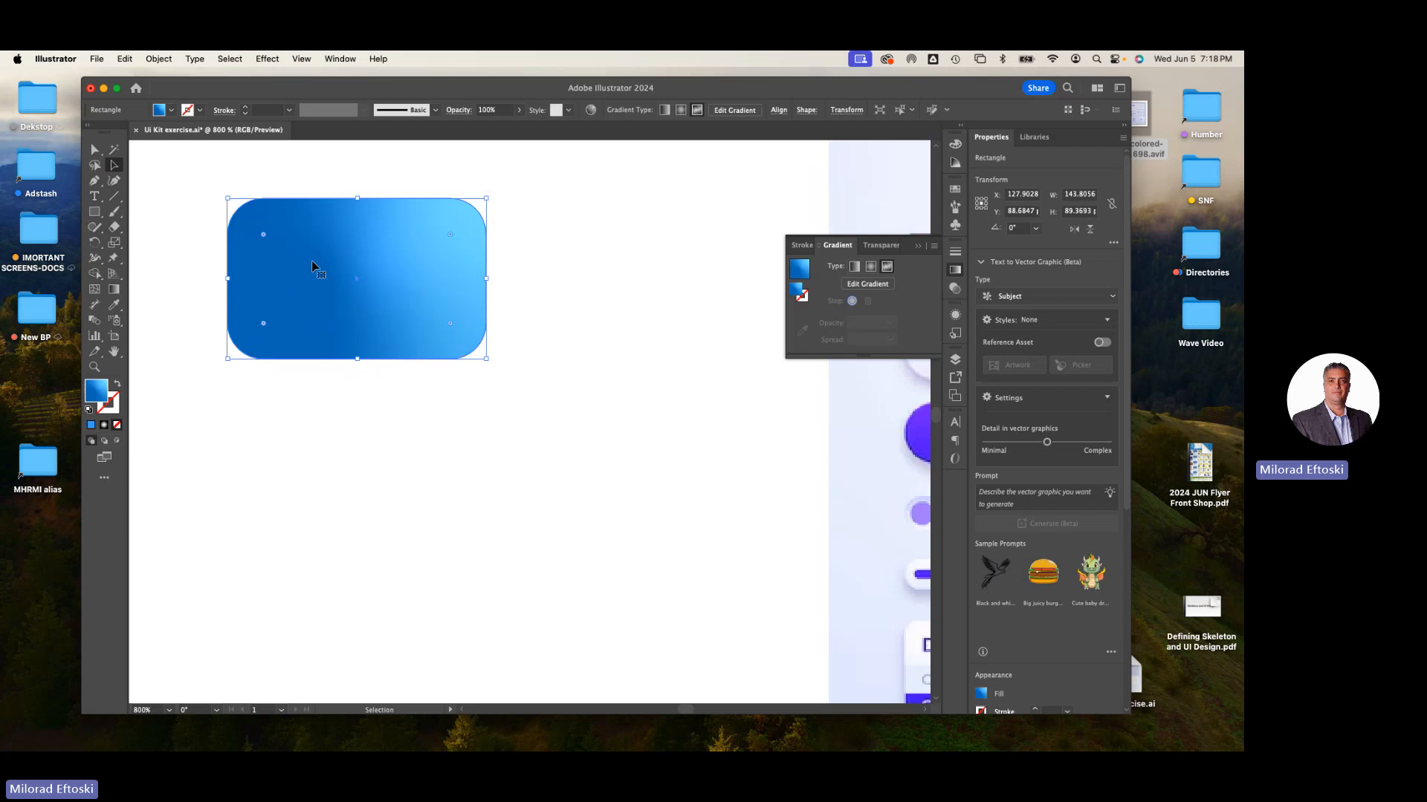
left_click(405, 484)
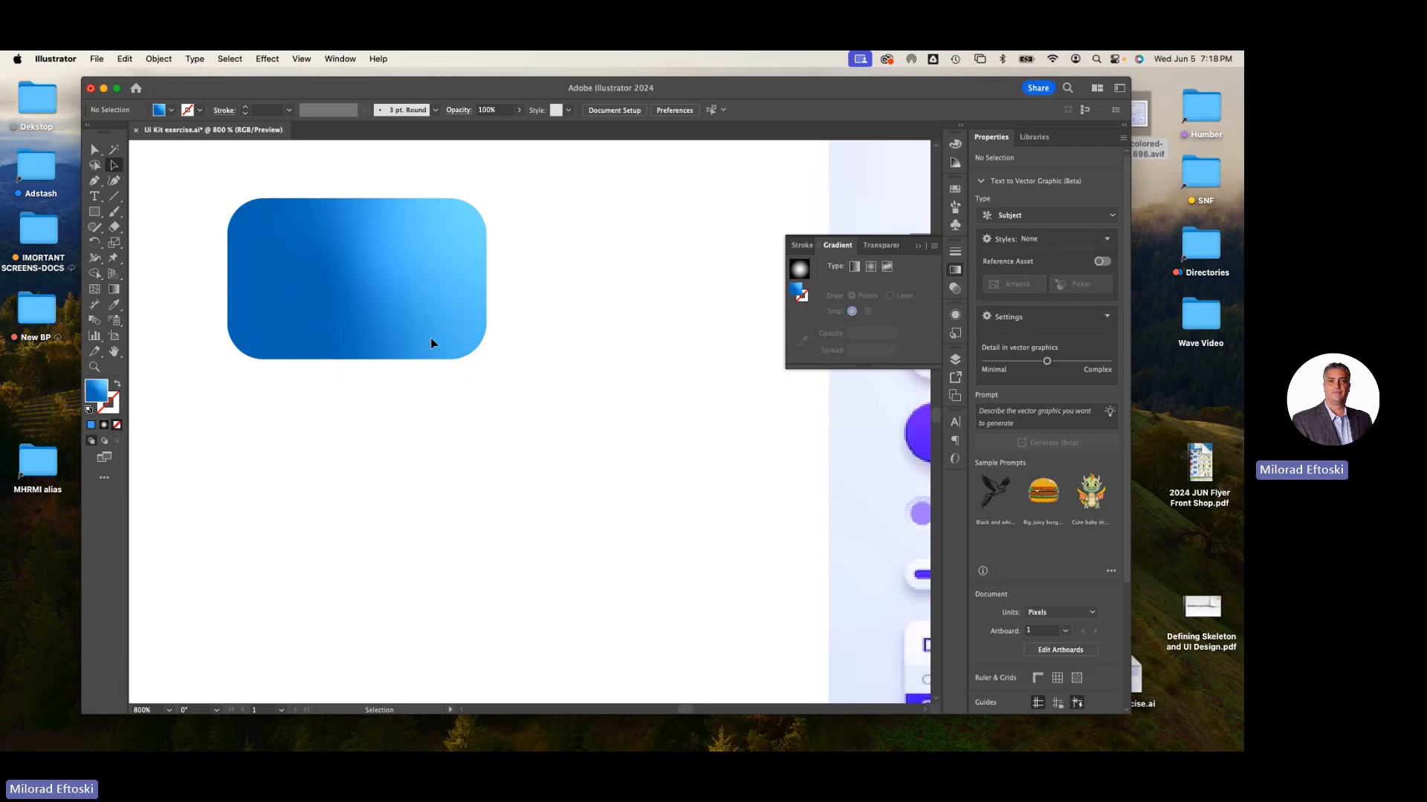
left_click(416, 323)
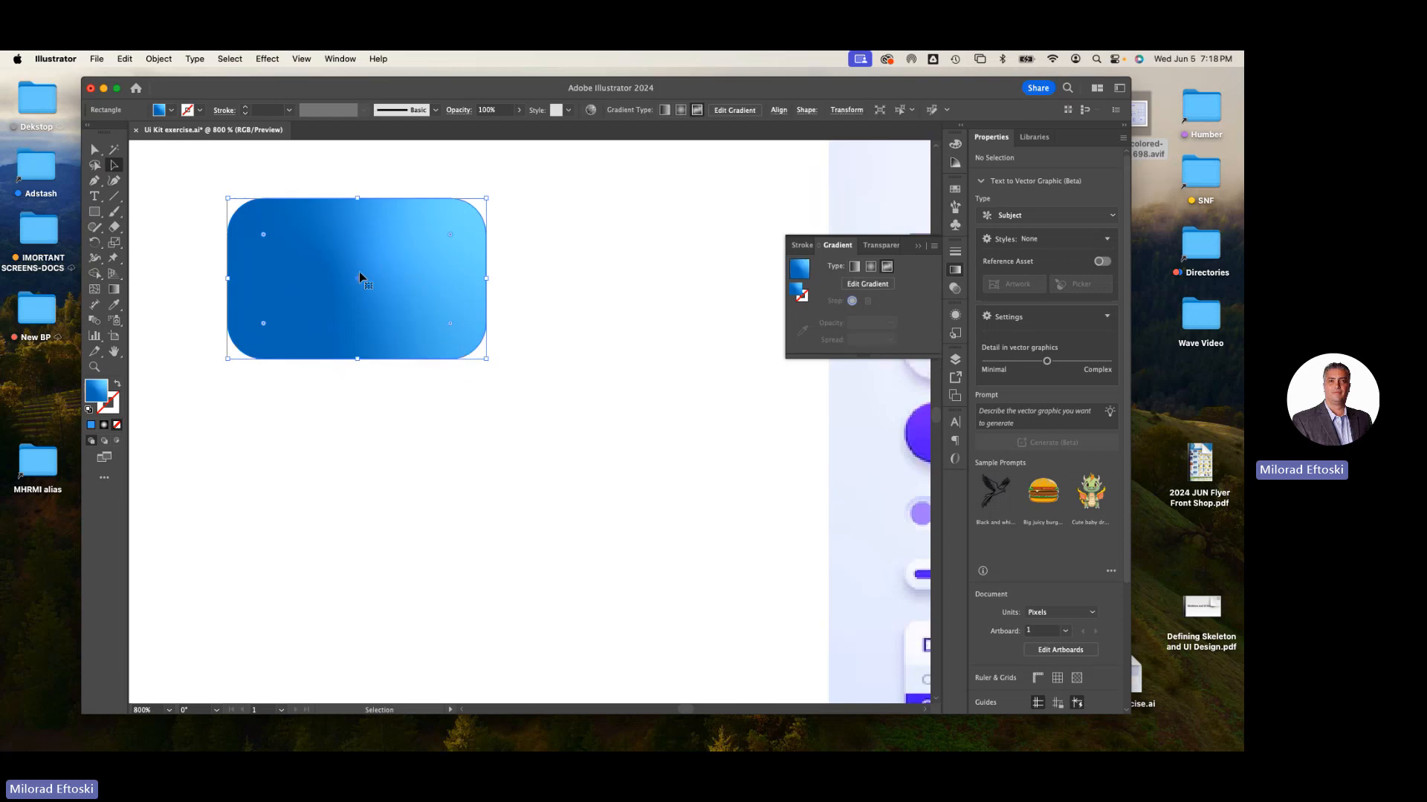
- Switch the fill to a linear gradient and draw it diagonally across the rectangle at about -37°
left_click(889, 268)
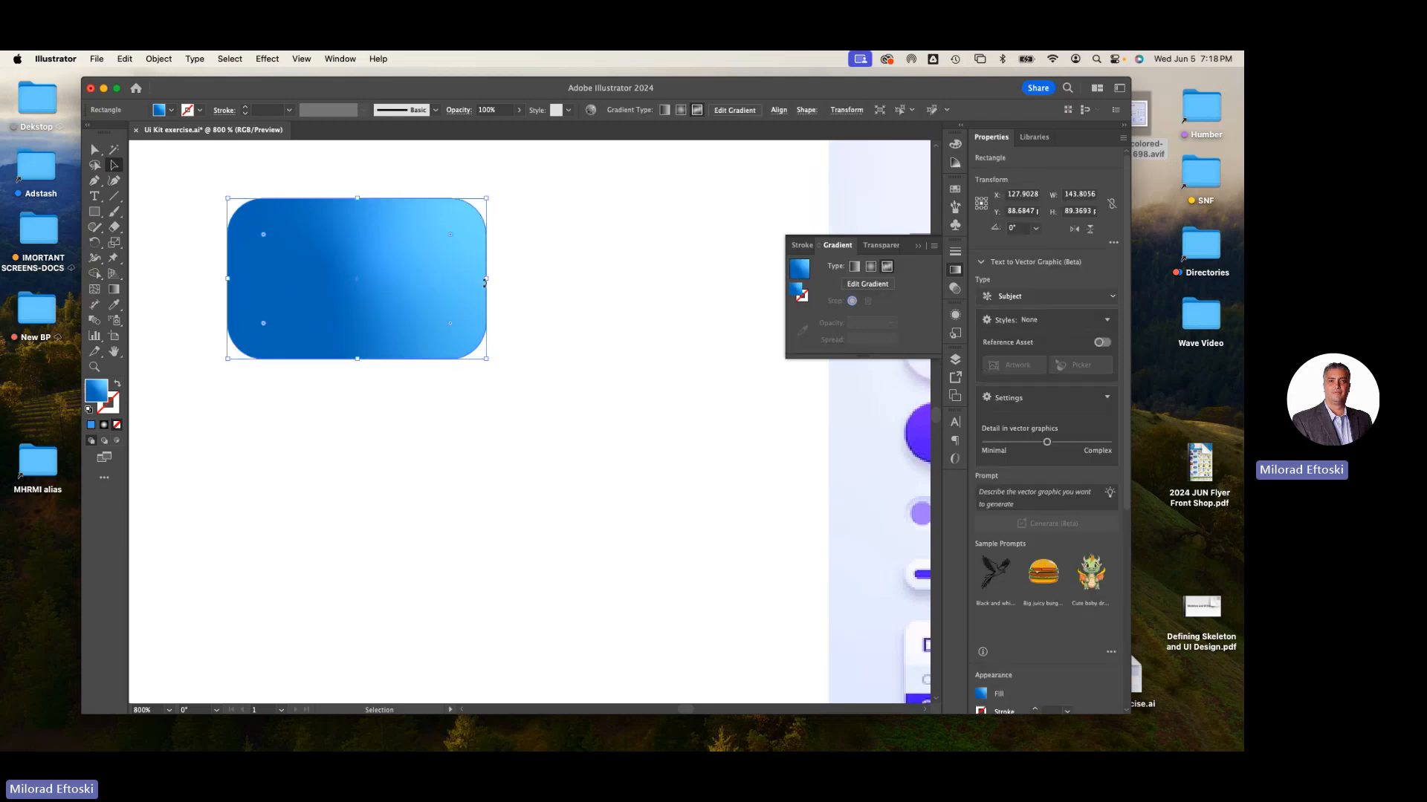
left_click(852, 268)
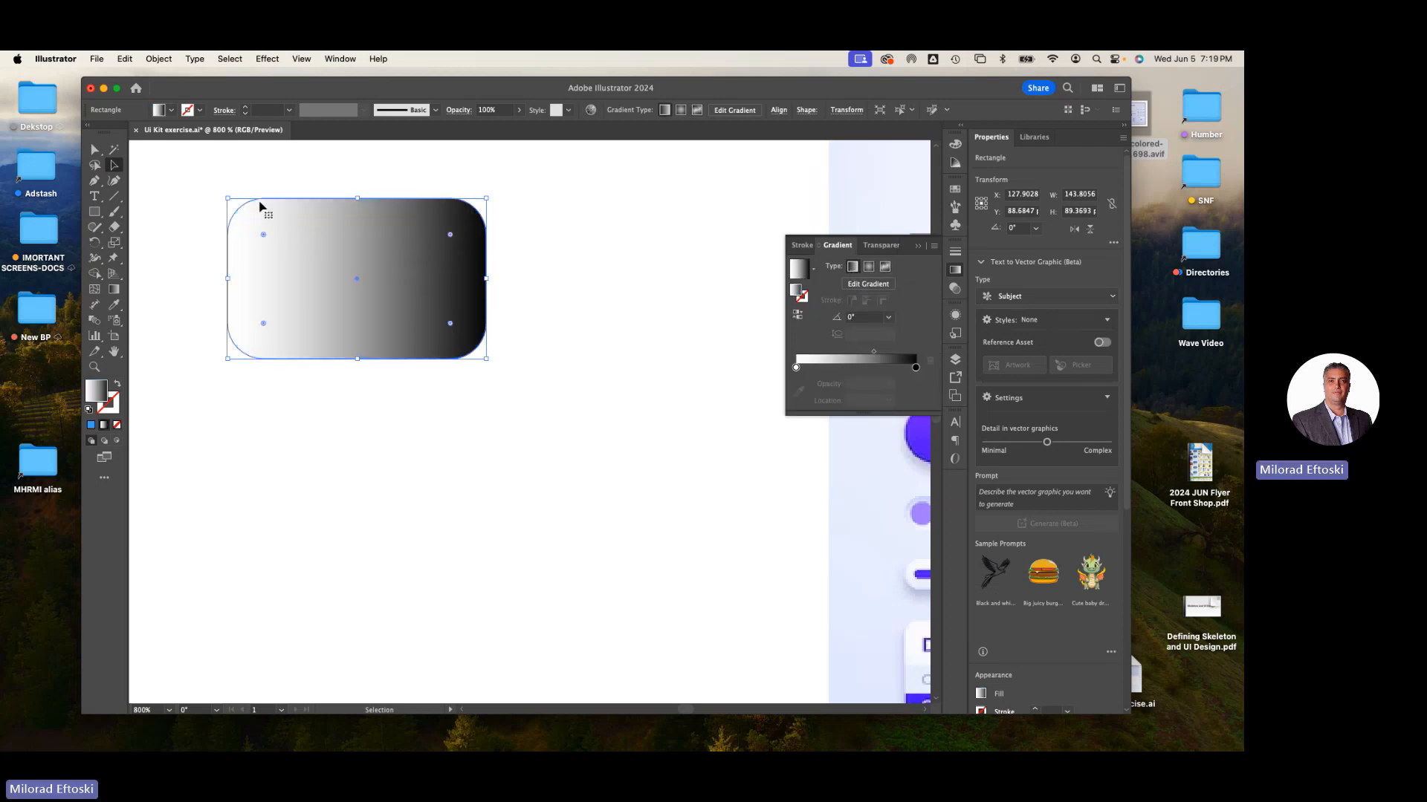
left_click(114, 289)
left_click_drag(238, 188, 551, 426)
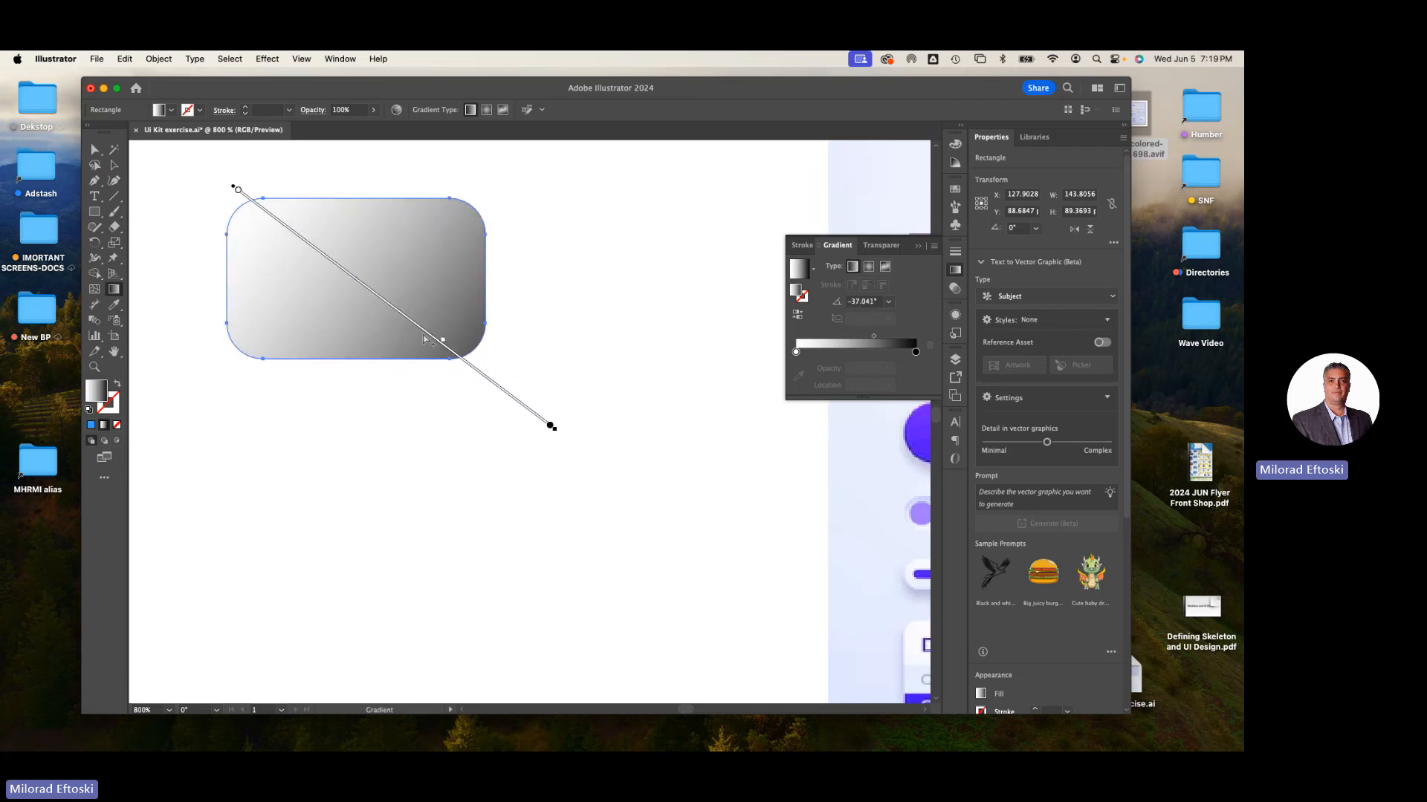
left_click_drag(238, 190, 249, 199)
- Pull the linear gradient's end stop slightly inward and colour it with a blue swatch
double_click(249, 199)
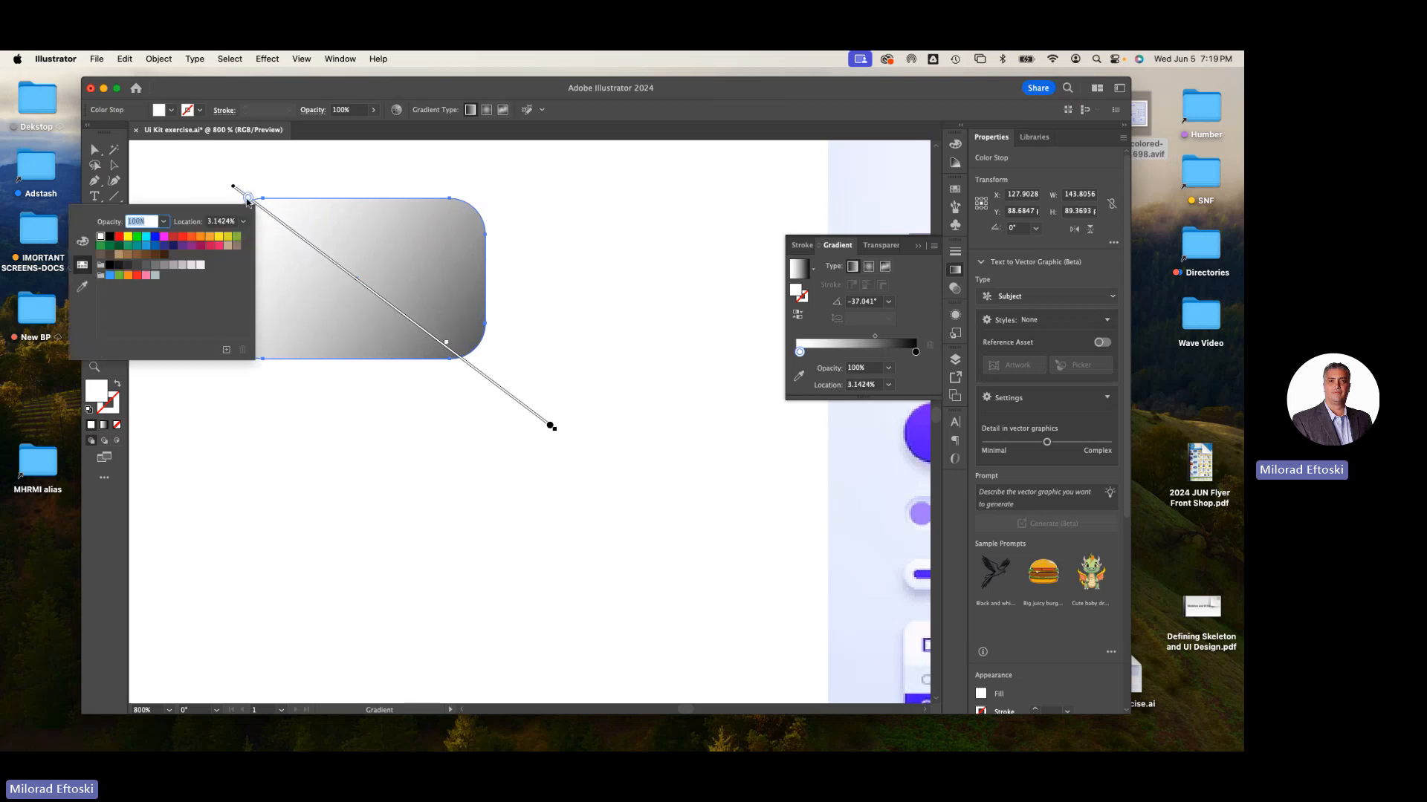
left_click(157, 280)
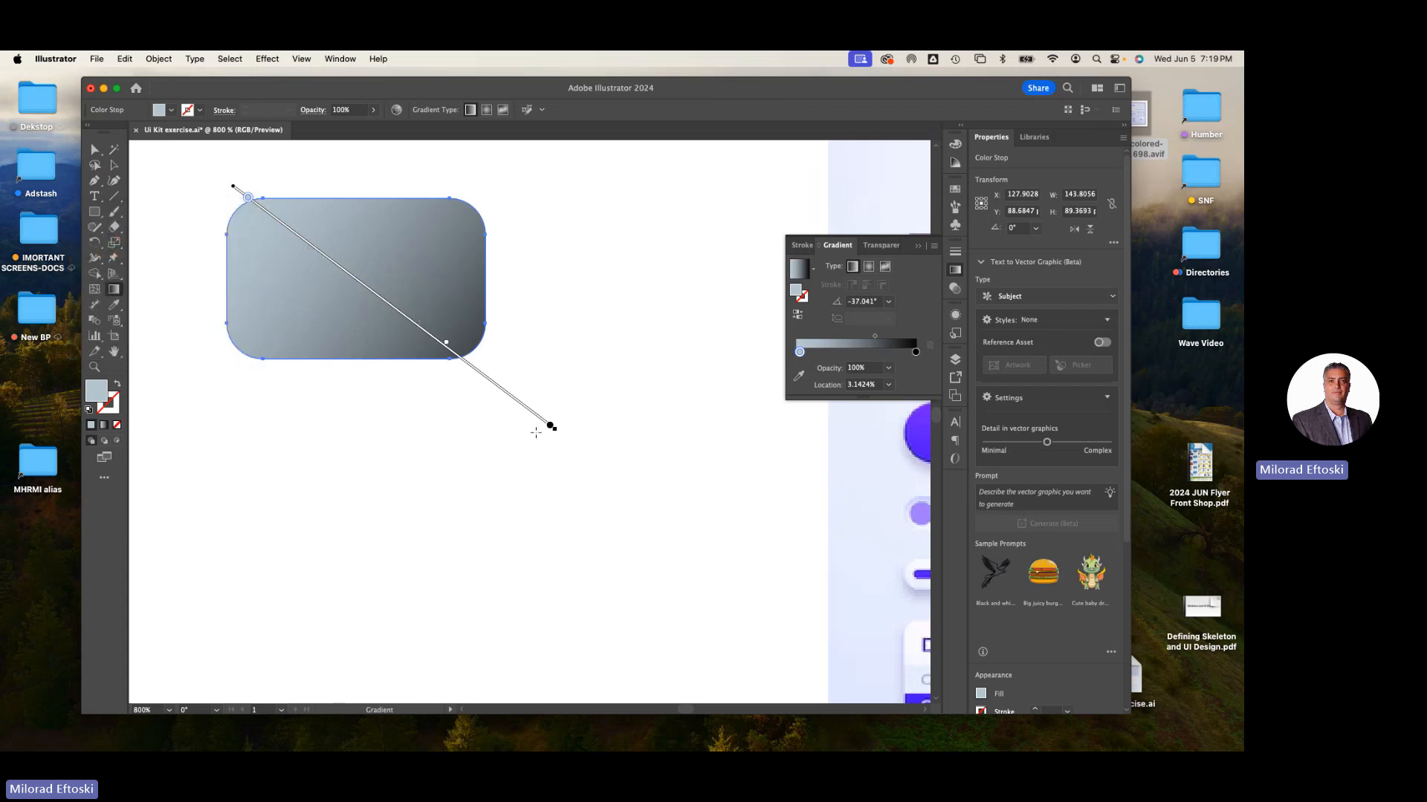
left_click_drag(550, 425, 533, 412)
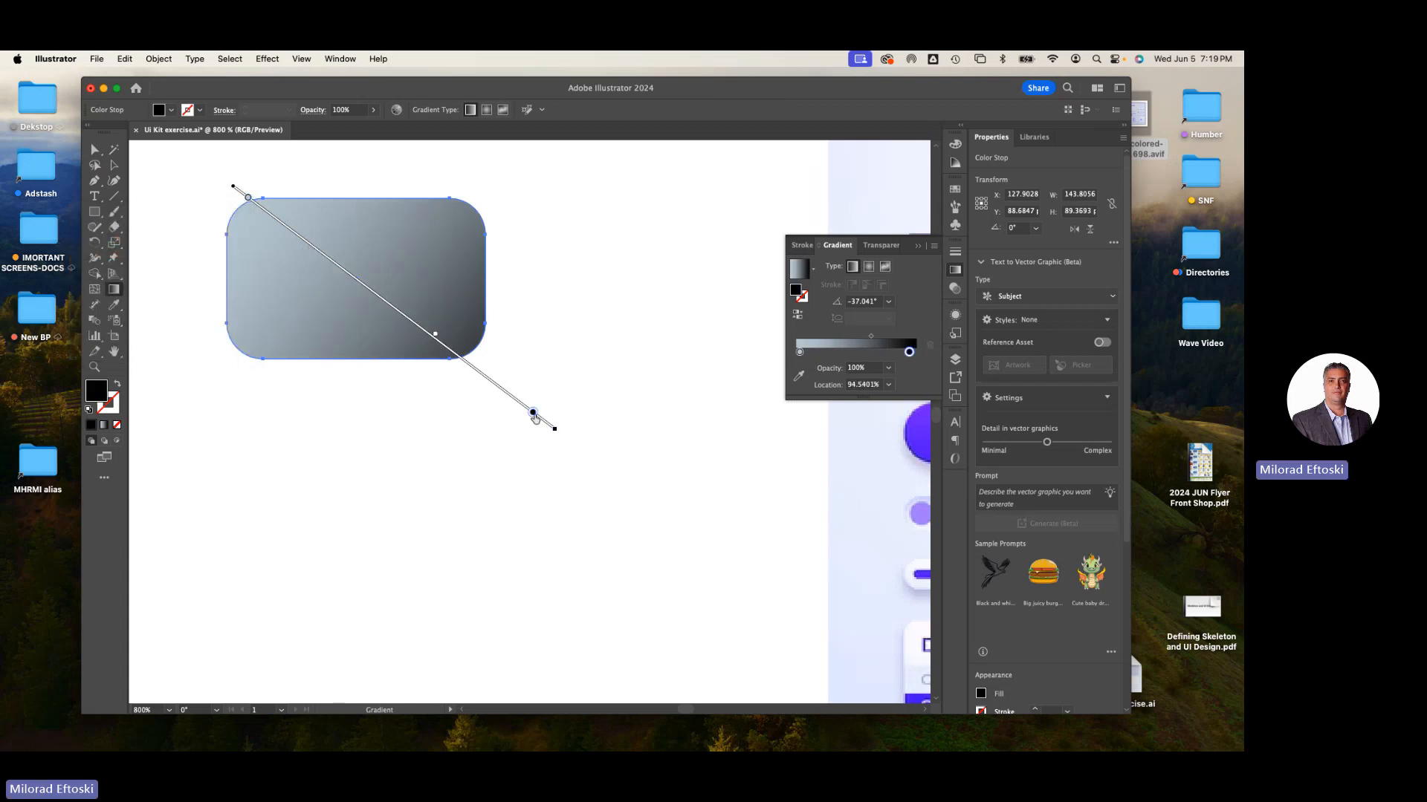
double_click(532, 413)
left_click(441, 461)
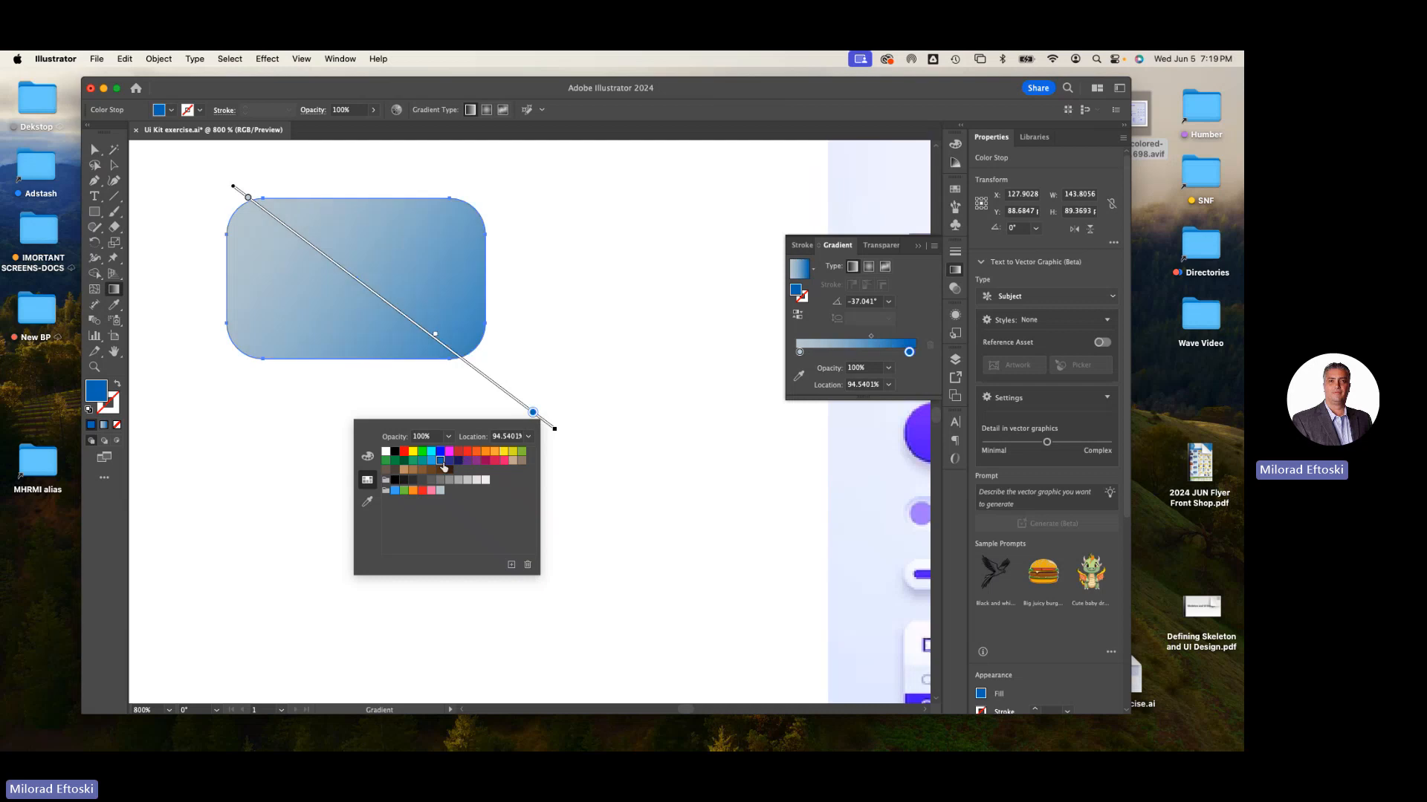
left_click(449, 462)
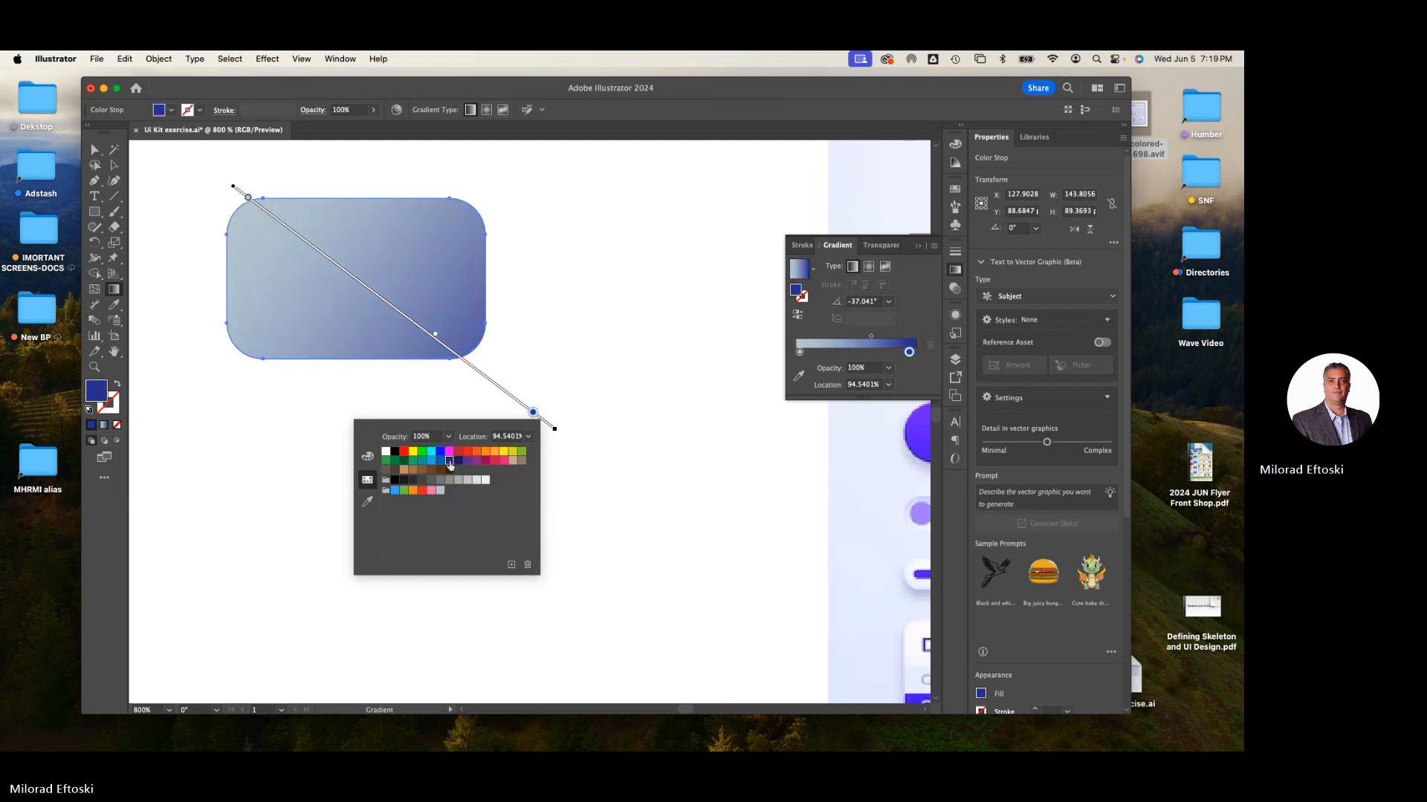
left_click(441, 462)
- Set the gradient's start stop to the light blue 55BAFF from the colour spectrum, then deselect
double_click(248, 197)
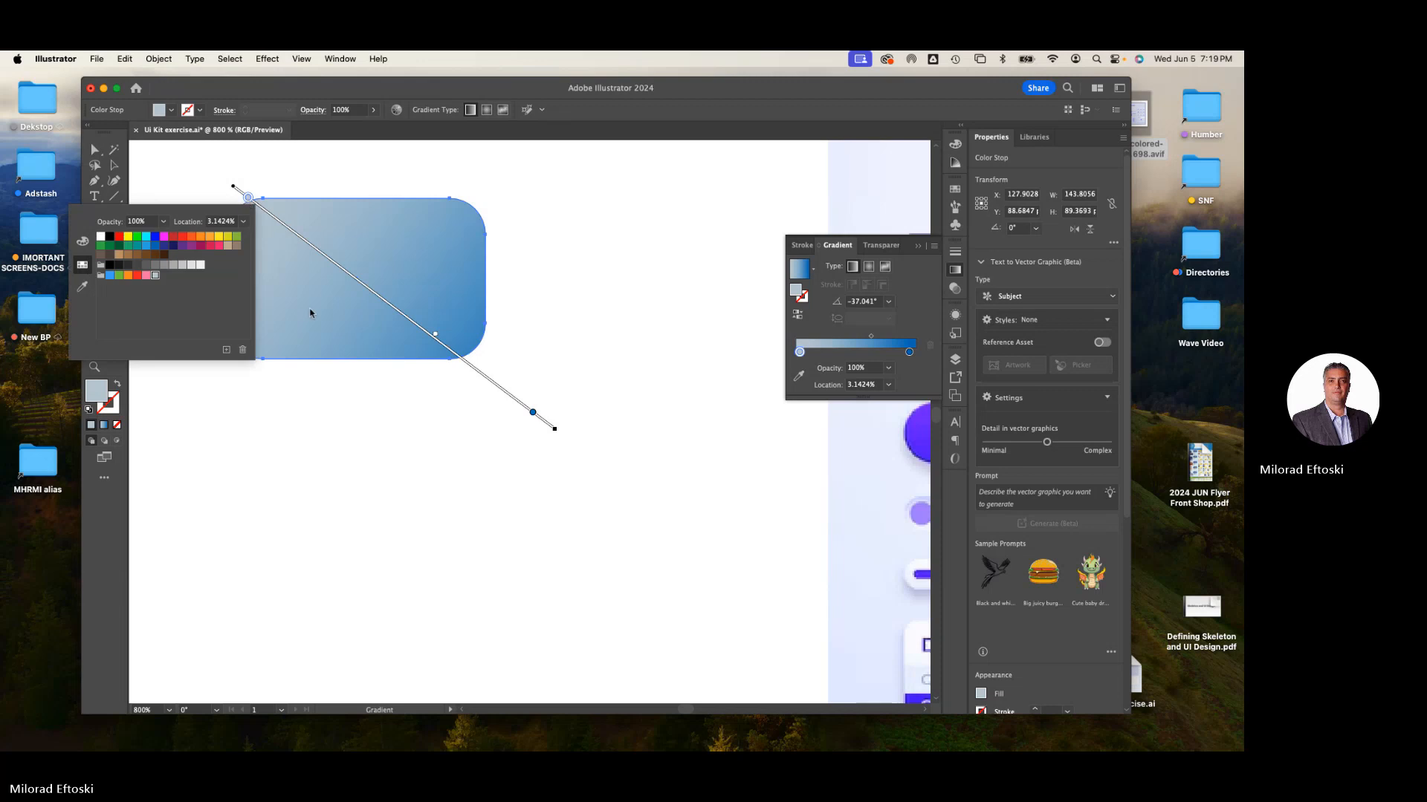
left_click(146, 238)
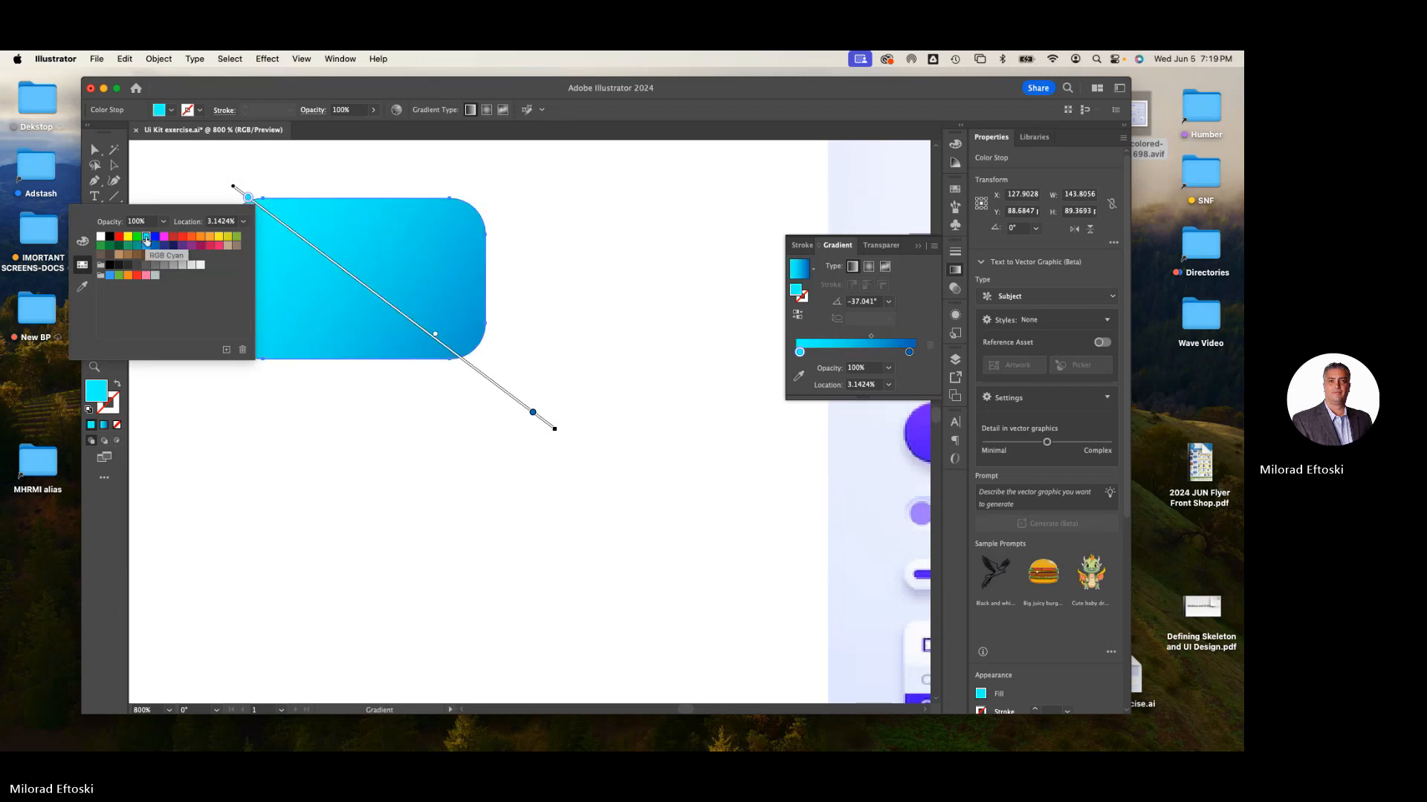
left_click(110, 276)
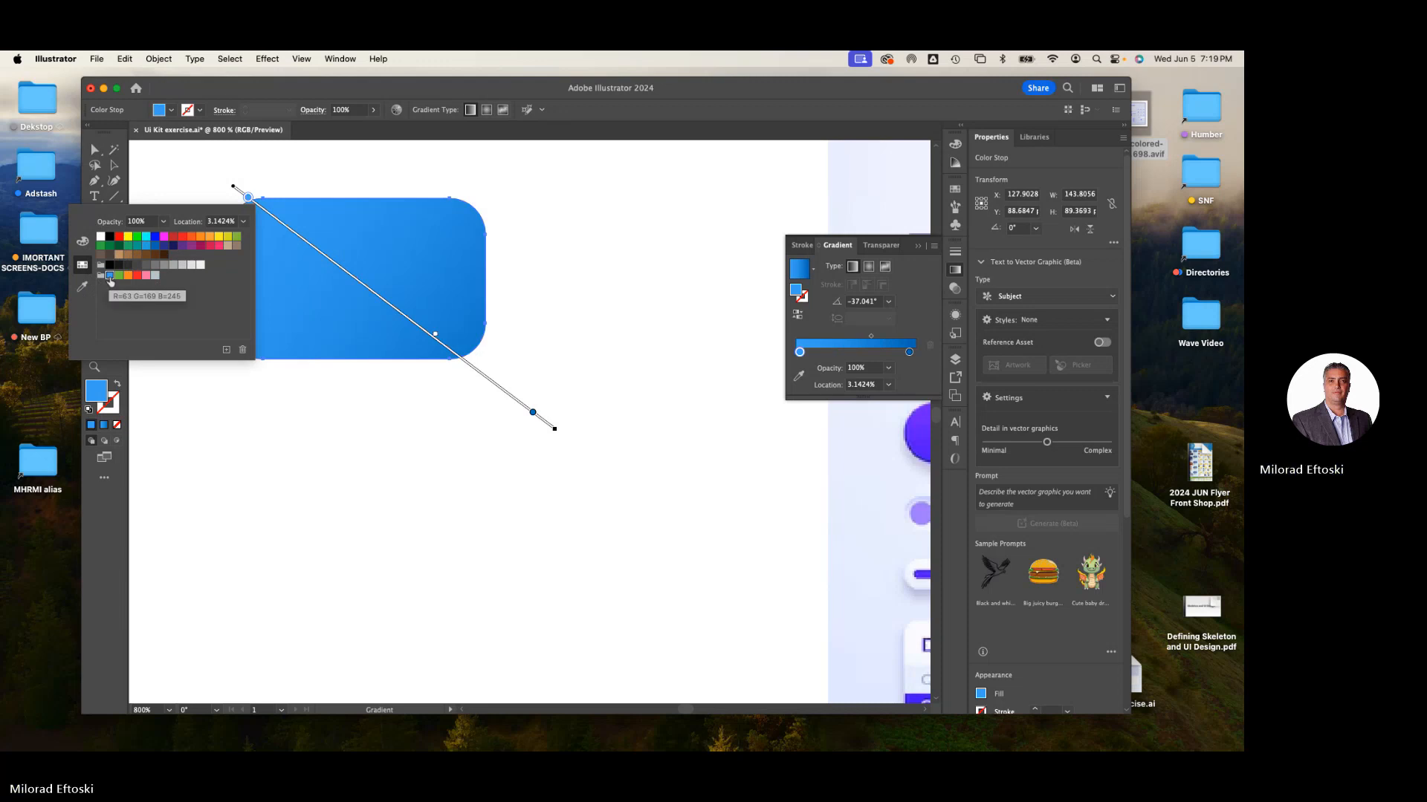
left_click(82, 240)
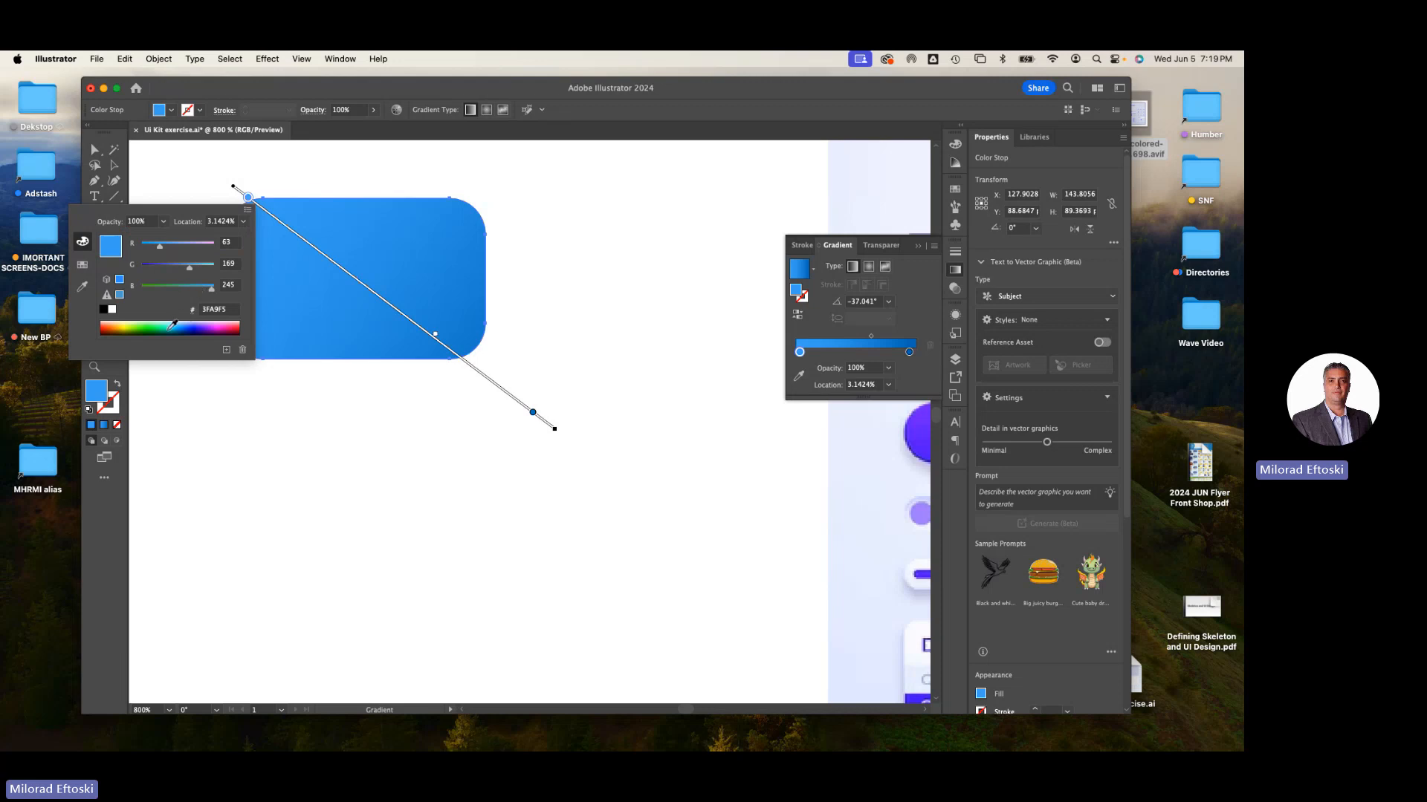
left_click(168, 326)
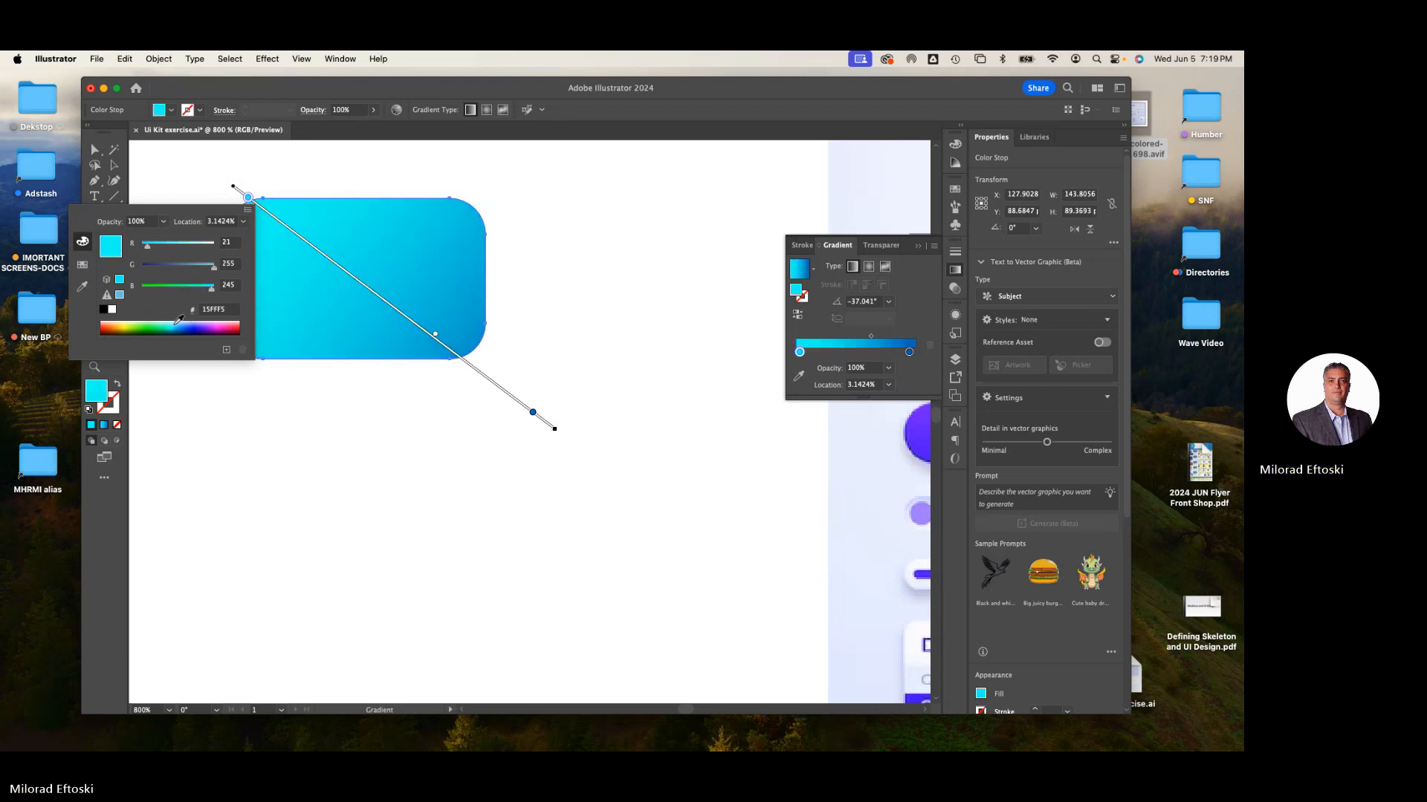
left_click(179, 325)
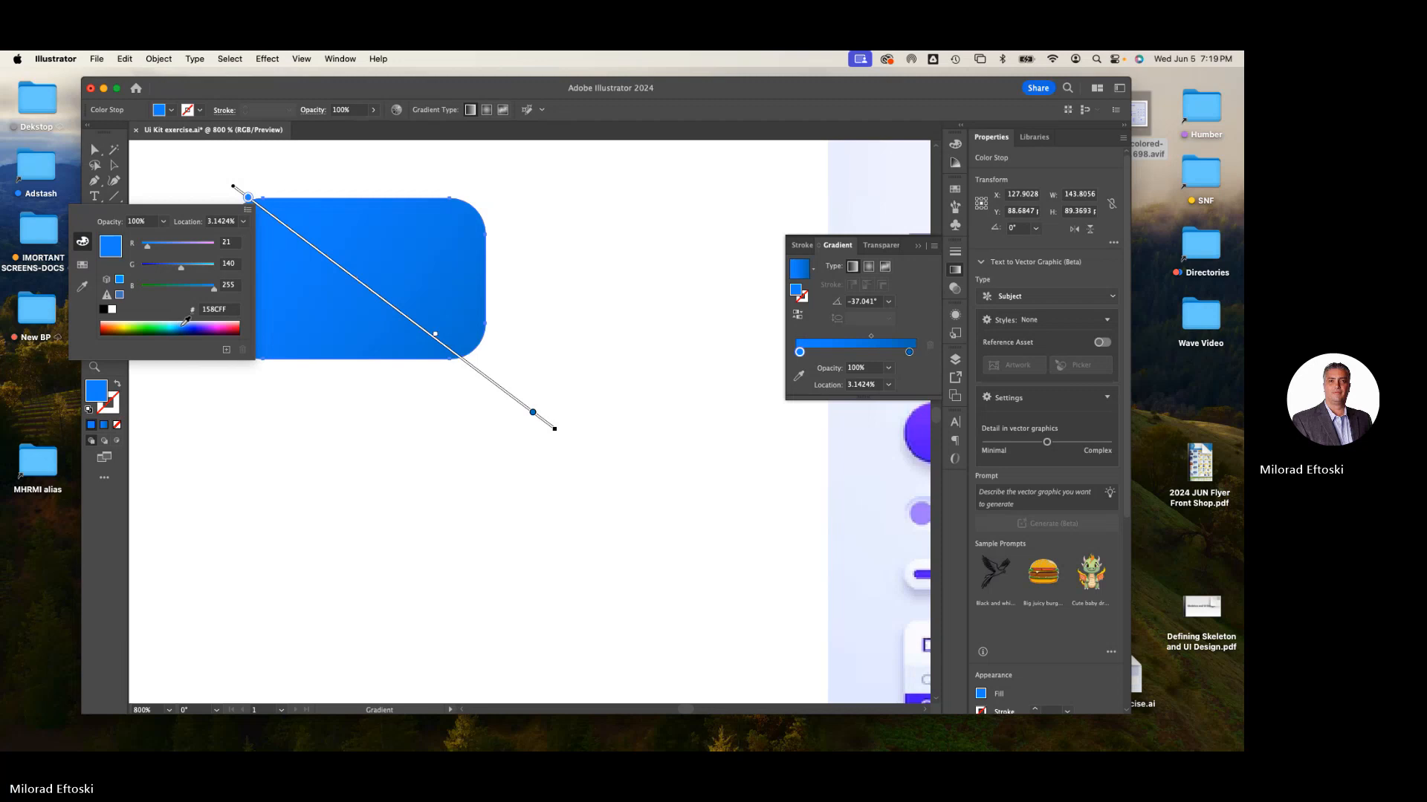
left_click(185, 320)
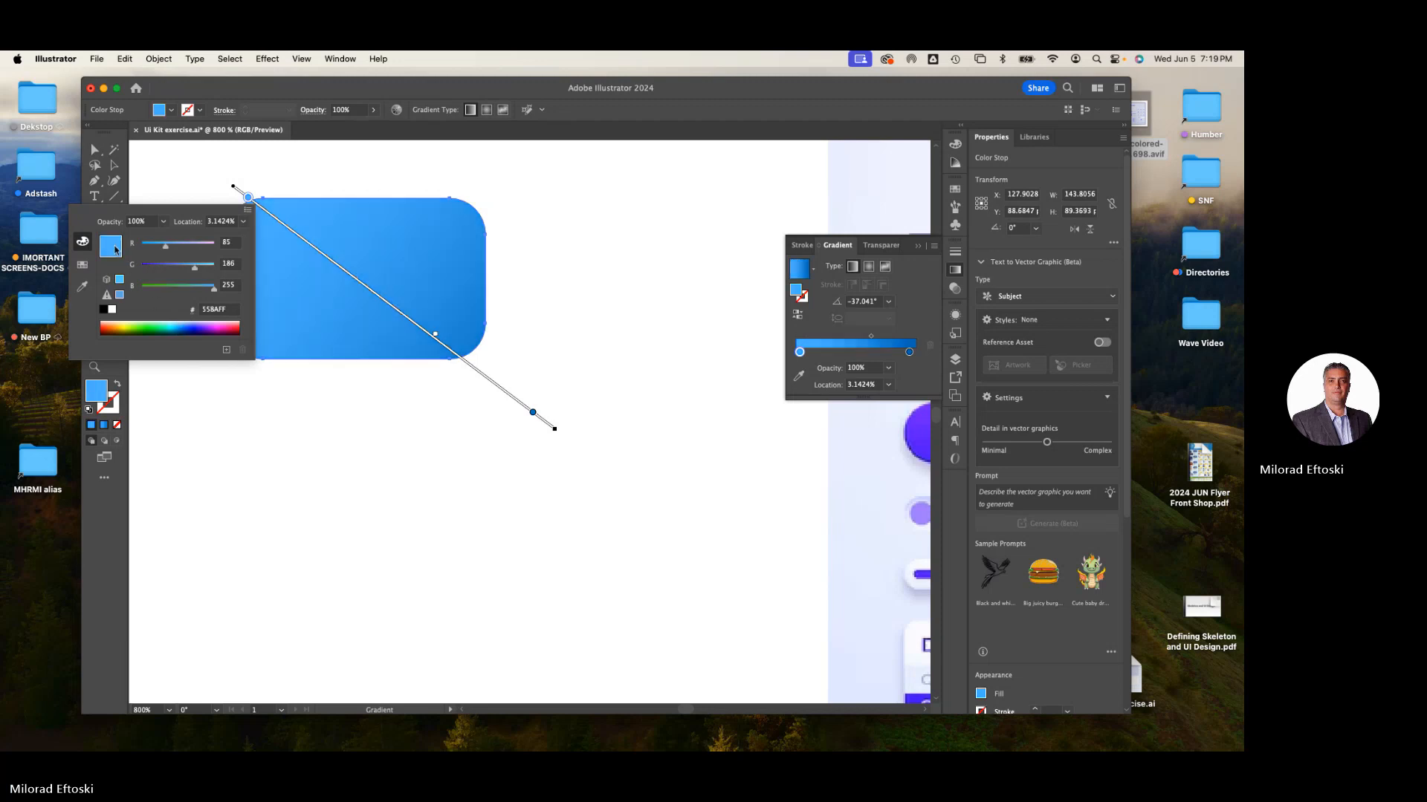
left_click(82, 286)
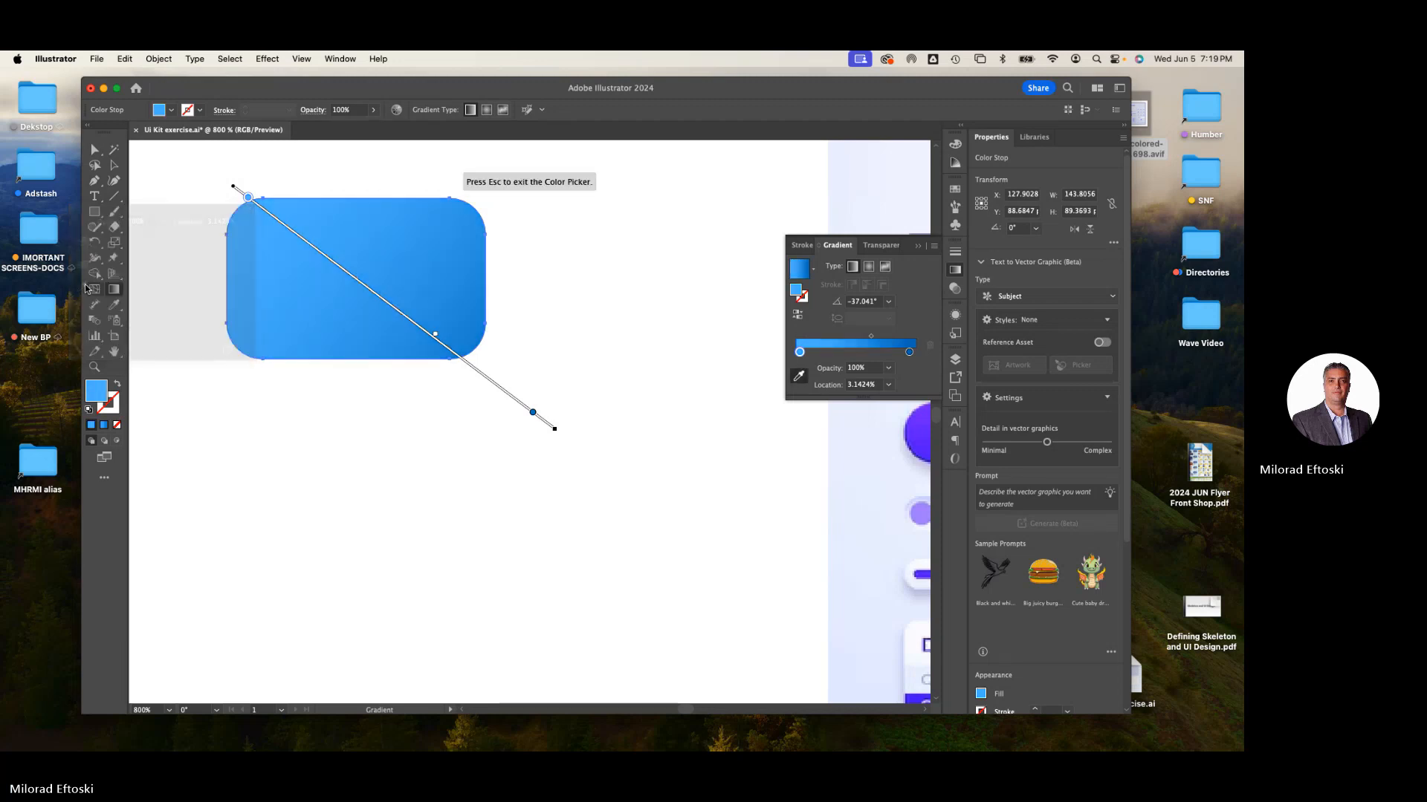
left_click(114, 164)
left_click(185, 181)
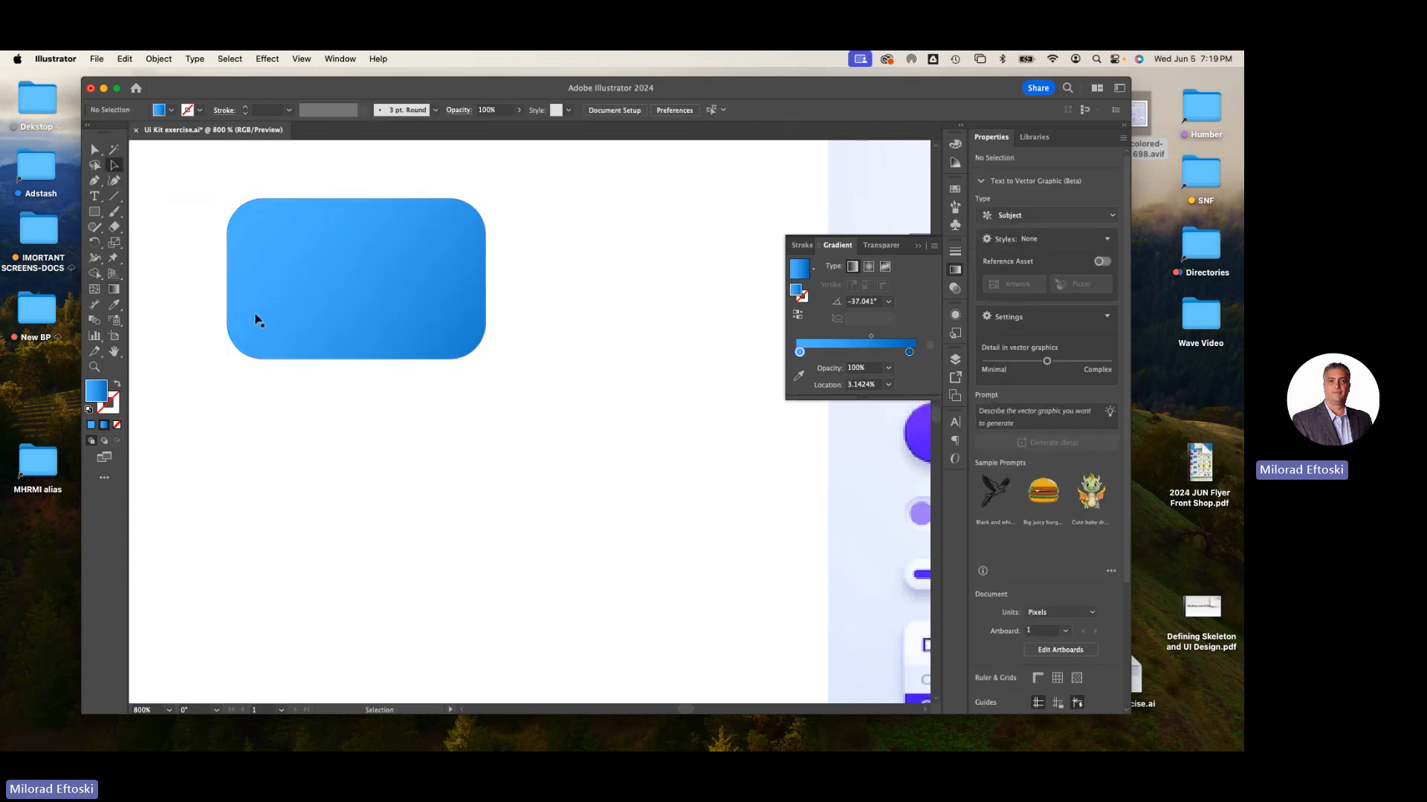
- Select the rounded rectangle and make a uniform 80% scaled copy of it with the Scale tool
left_click(282, 301)
mouse_move(279, 292)
left_mouse_down()
mouse_move(267, 271)
mouse_move(287, 301)
left_mouse_up()
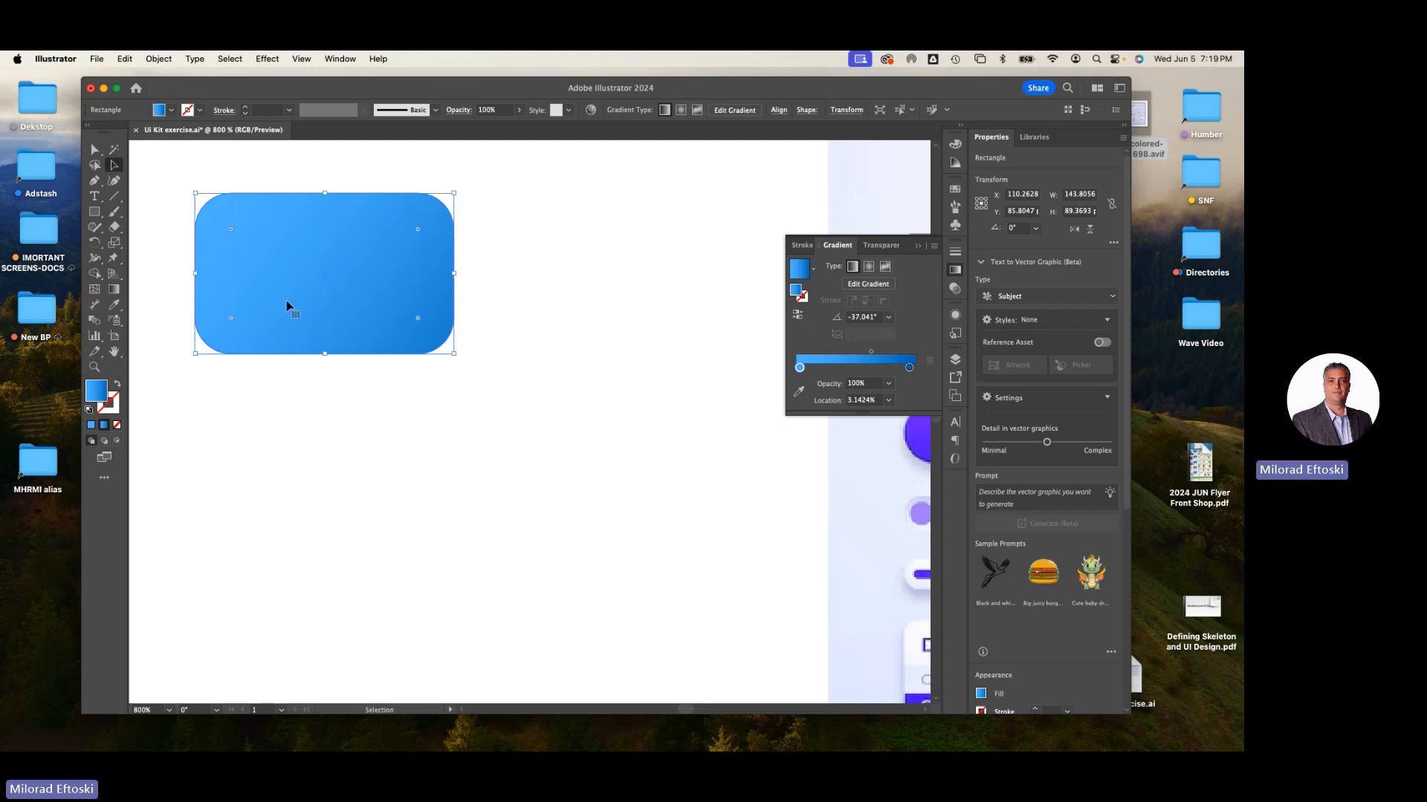
left_click(116, 243)
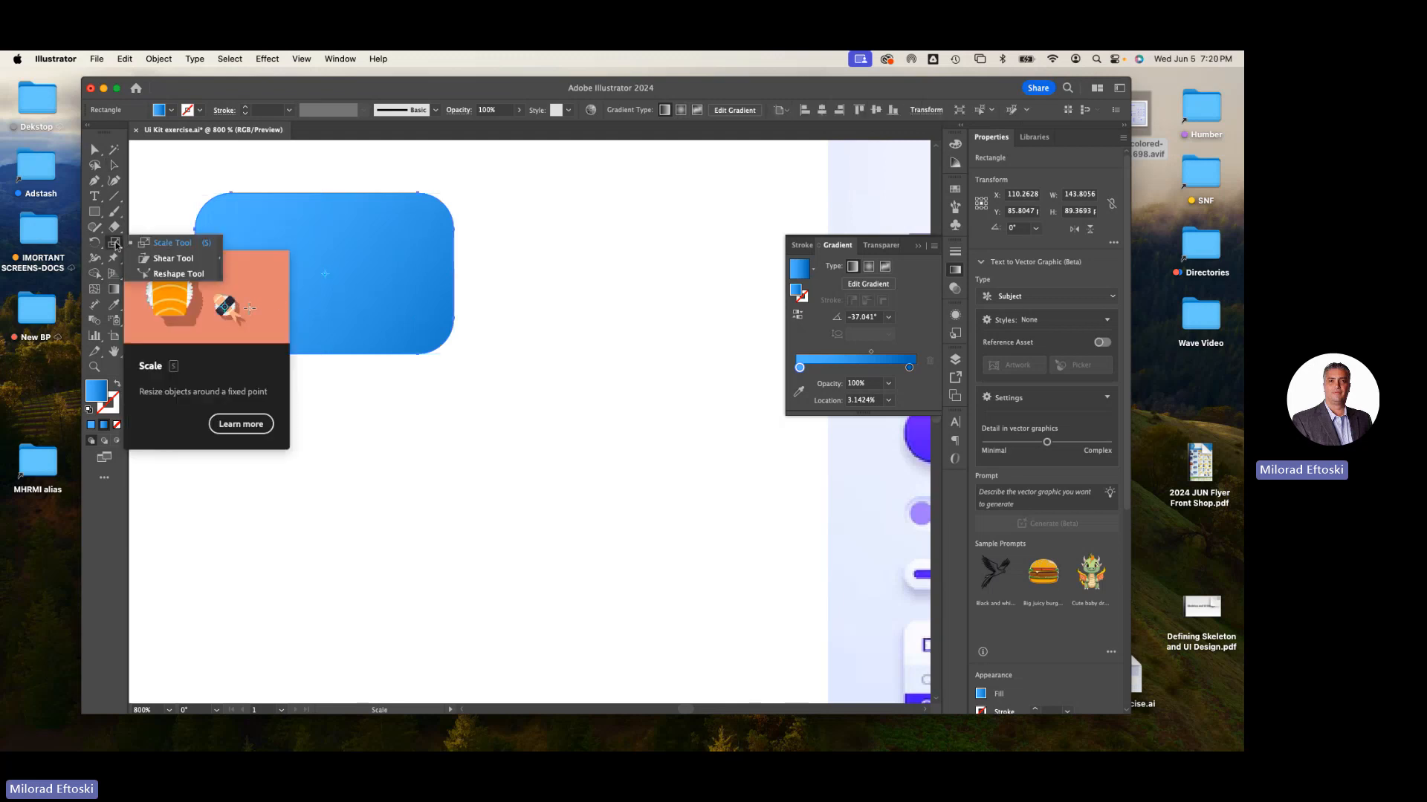
left_click(169, 245)
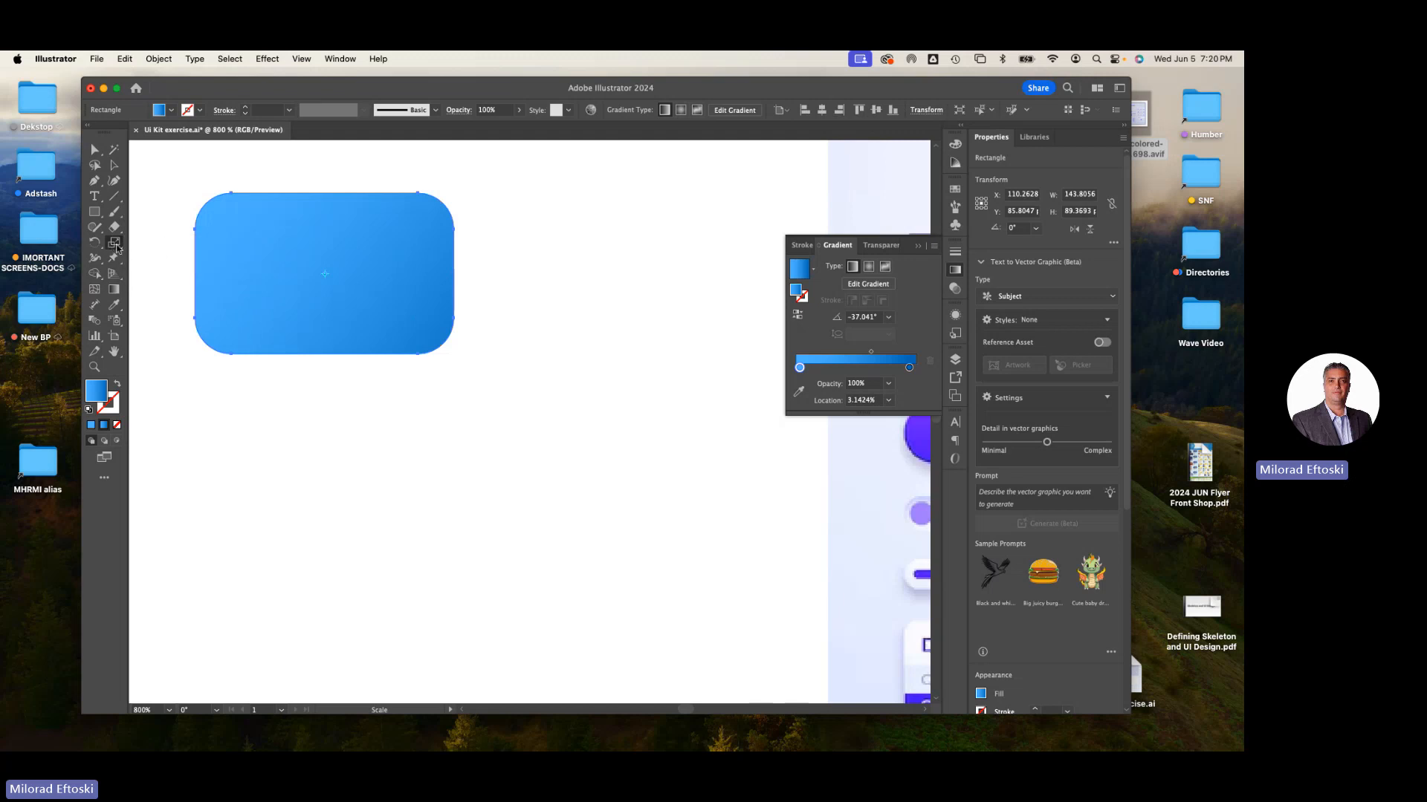
double_click(114, 244)
left_click_drag(719, 201, 550, 192)
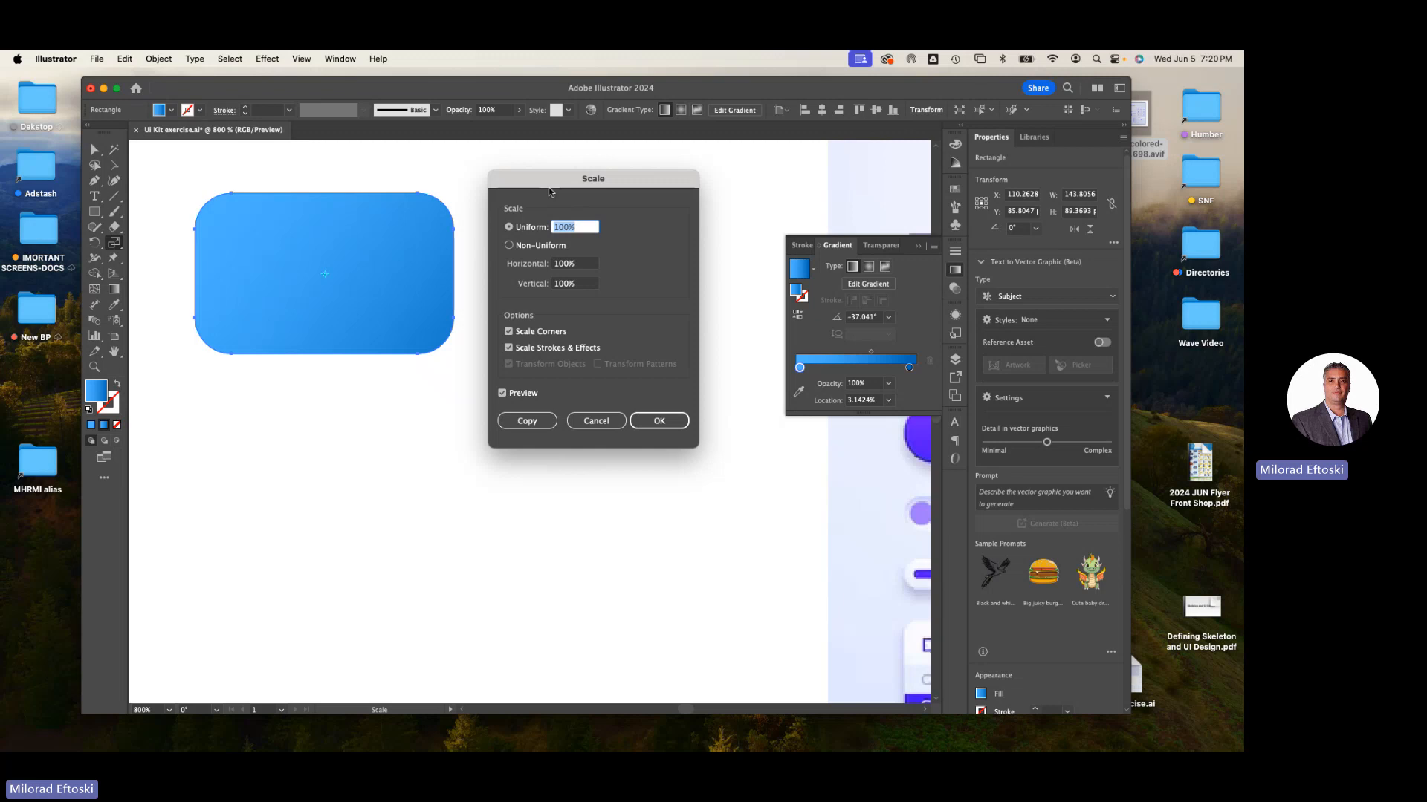
type("80")
left_click(529, 421)
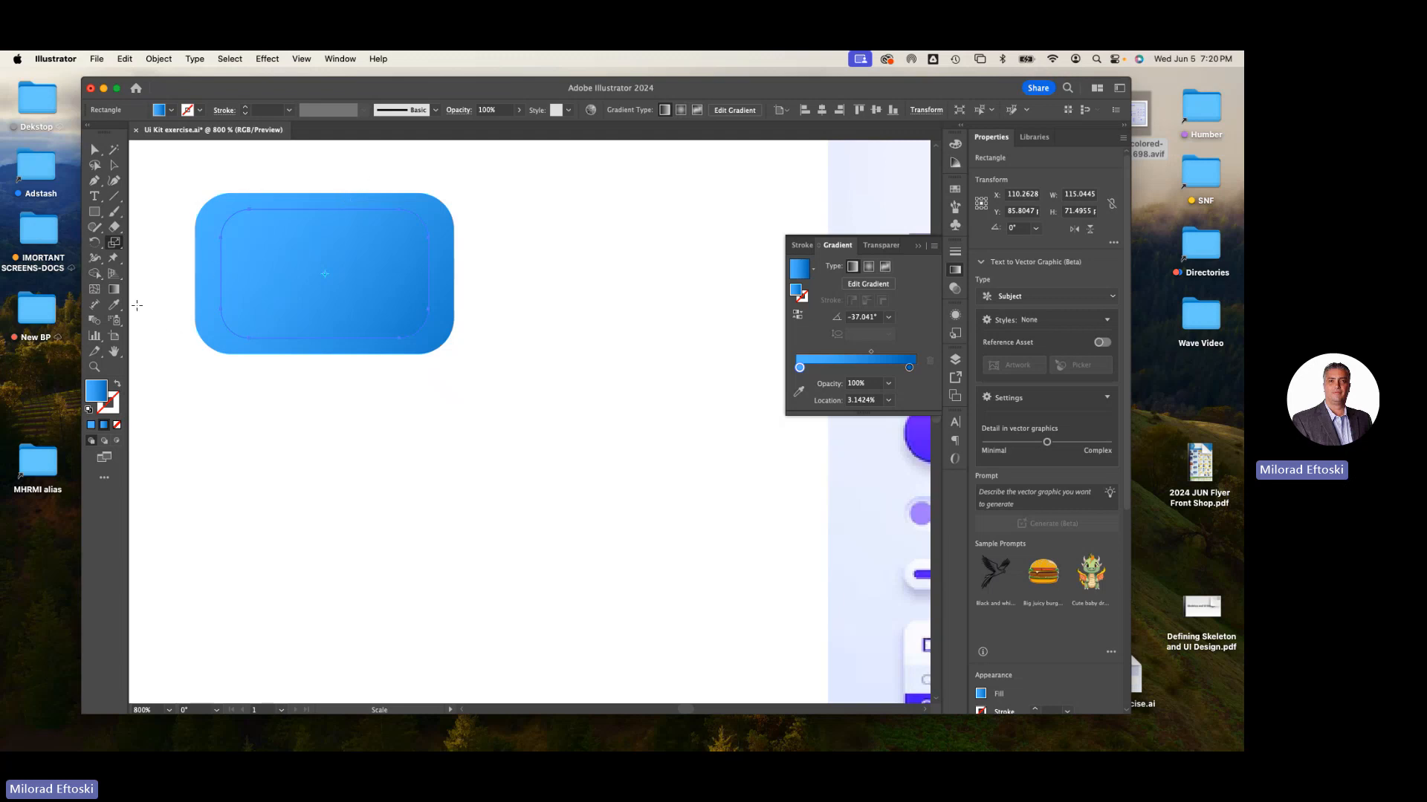
- Reverse the inner rectangle's gradient by drawing it from lower right to upper left, then deselect
left_click(113, 289)
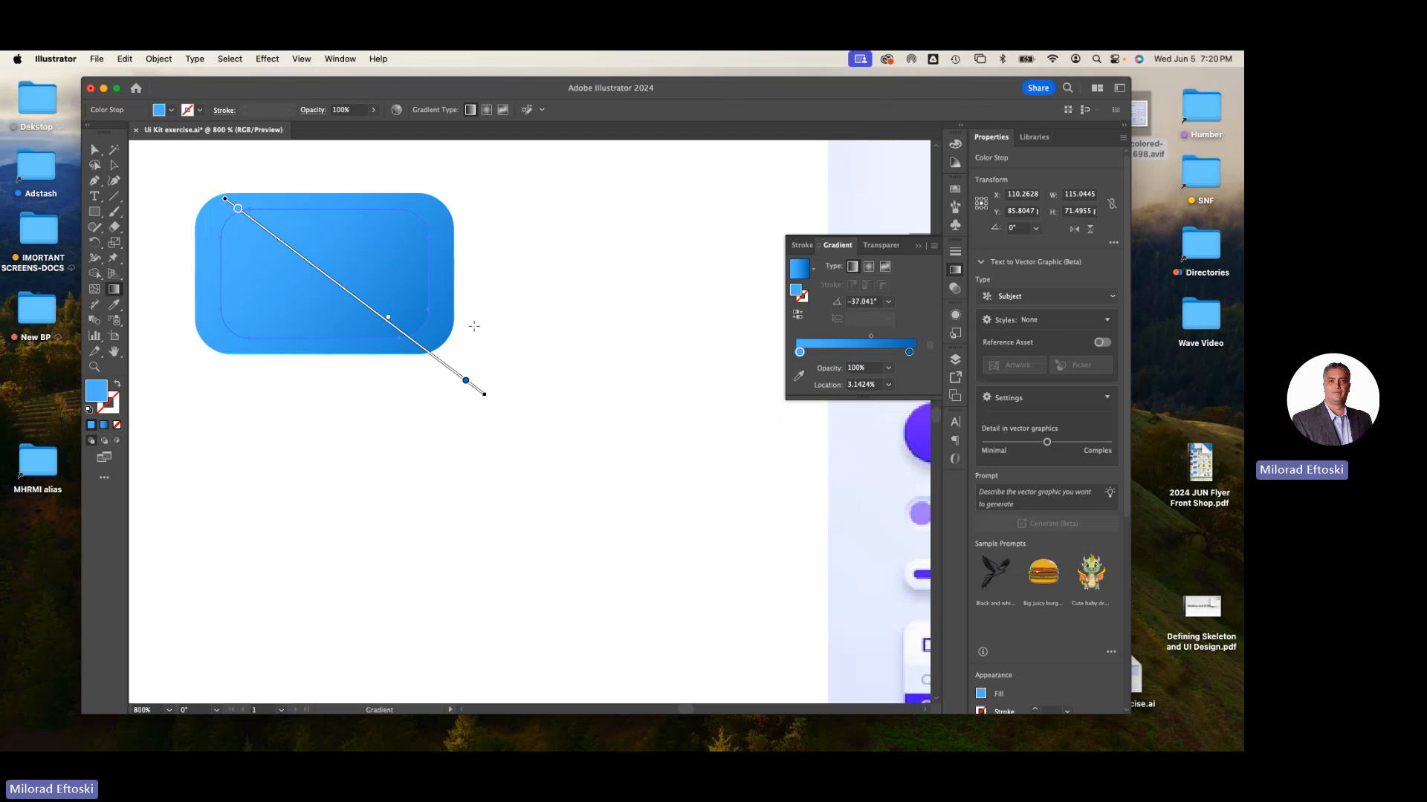
left_click_drag(459, 341, 176, 198)
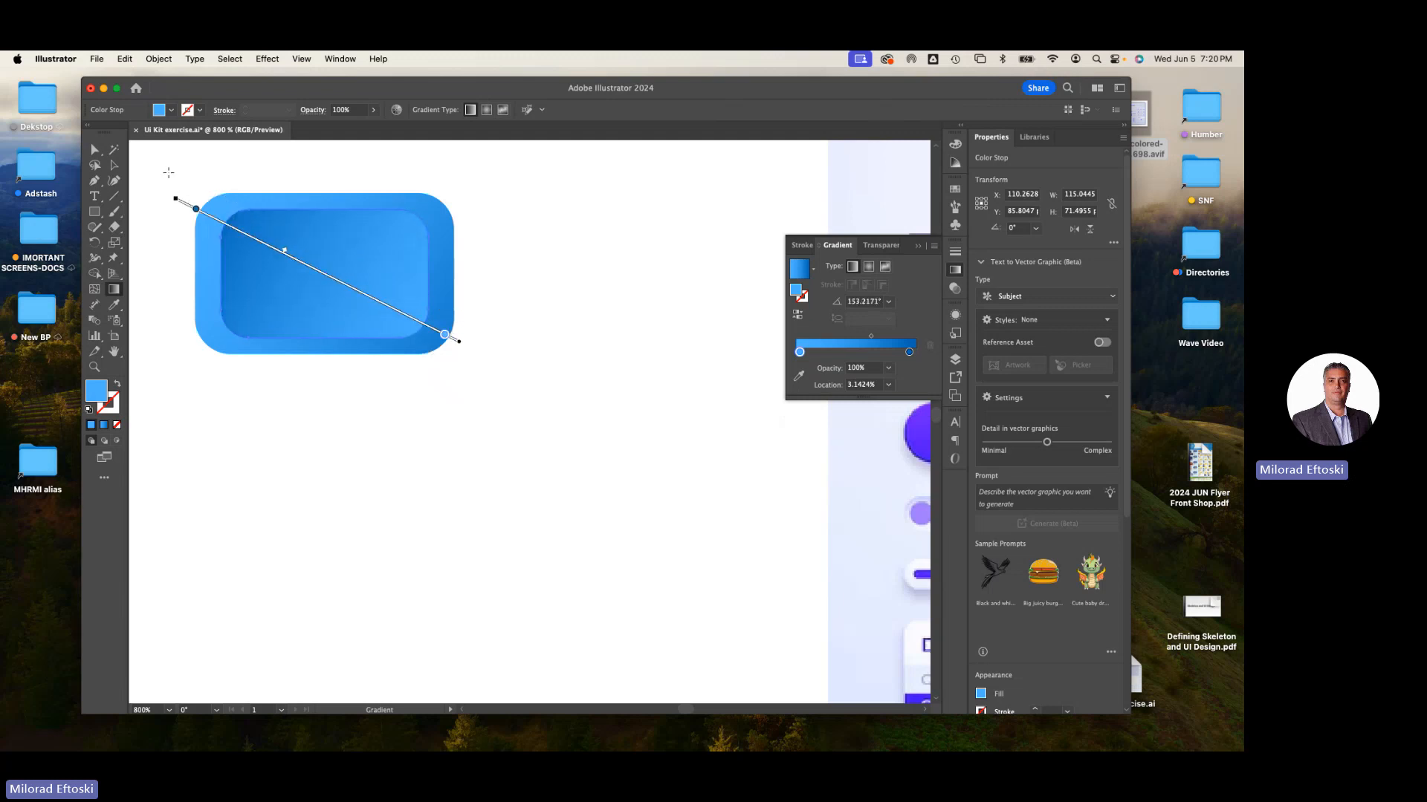
left_click(115, 165)
left_click(217, 179)
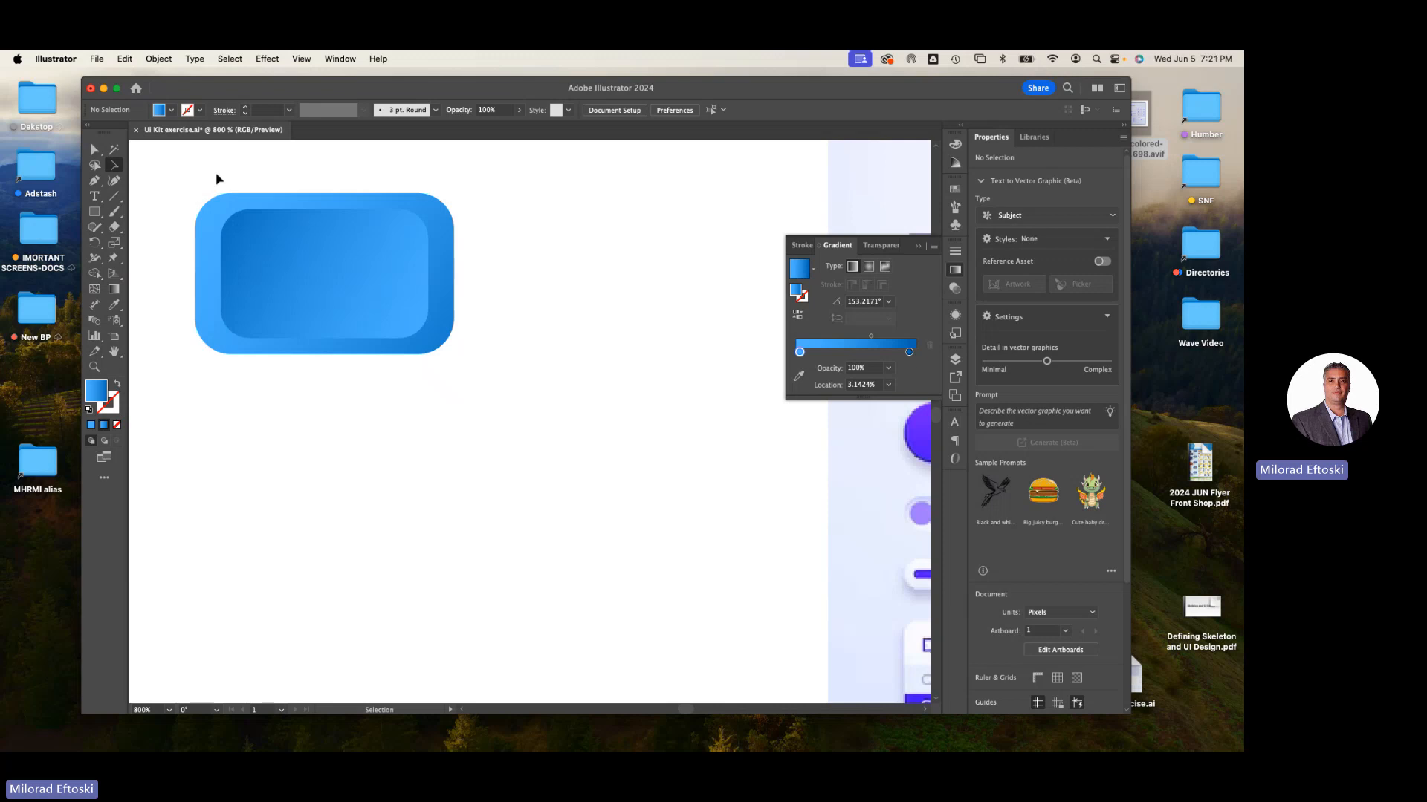
key("super+minus")
key("super+minus")
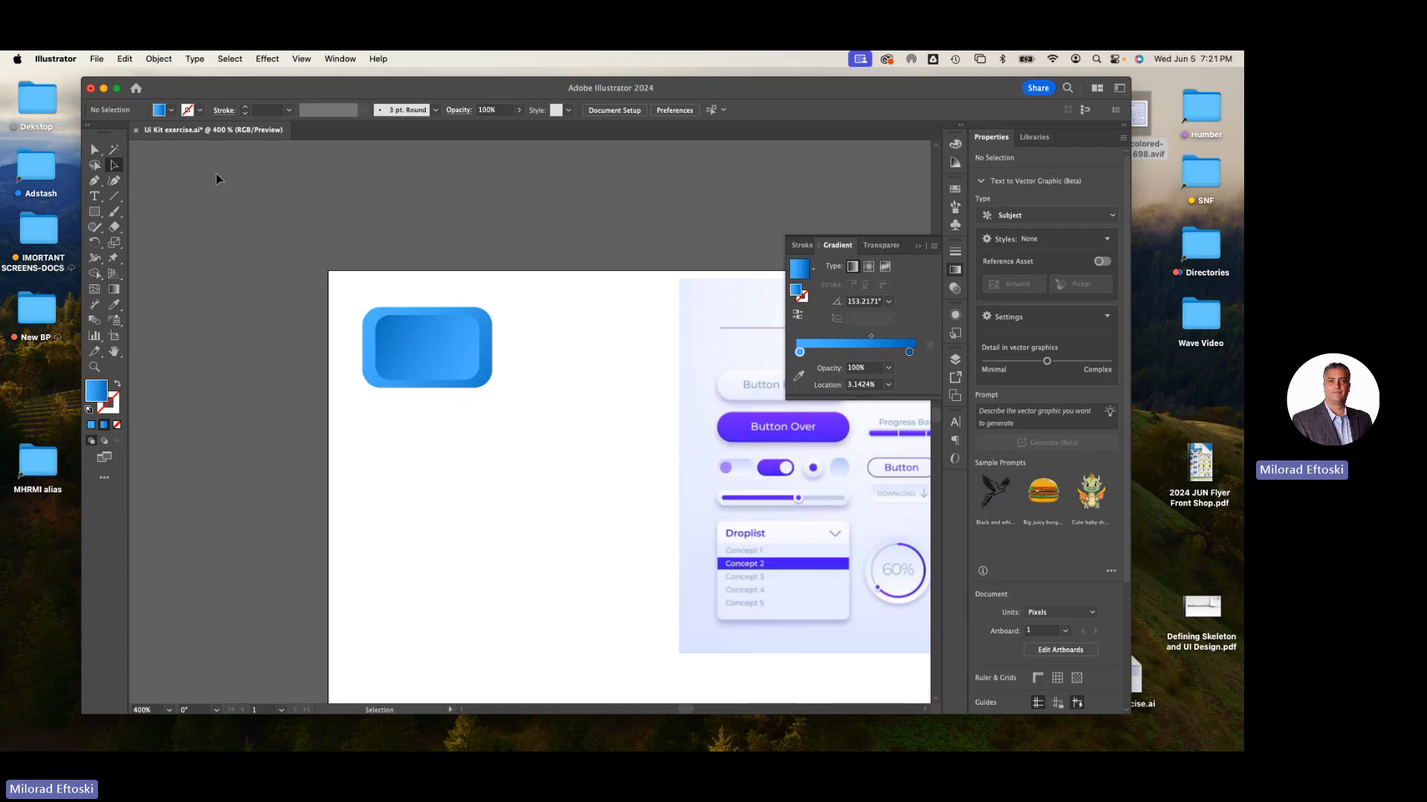
key("super+plus")
key("super+plus")
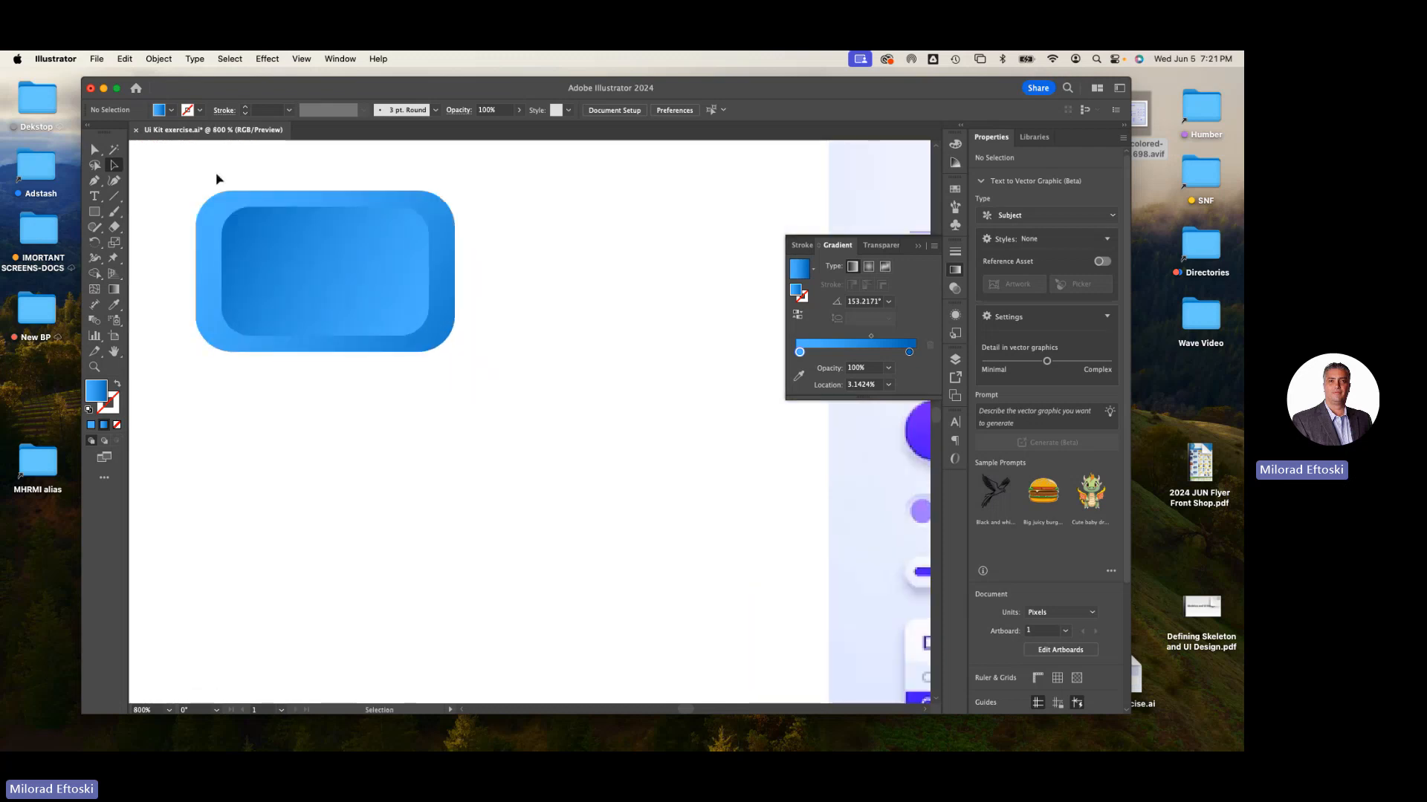
left_click_drag(372, 309, 492, 345)
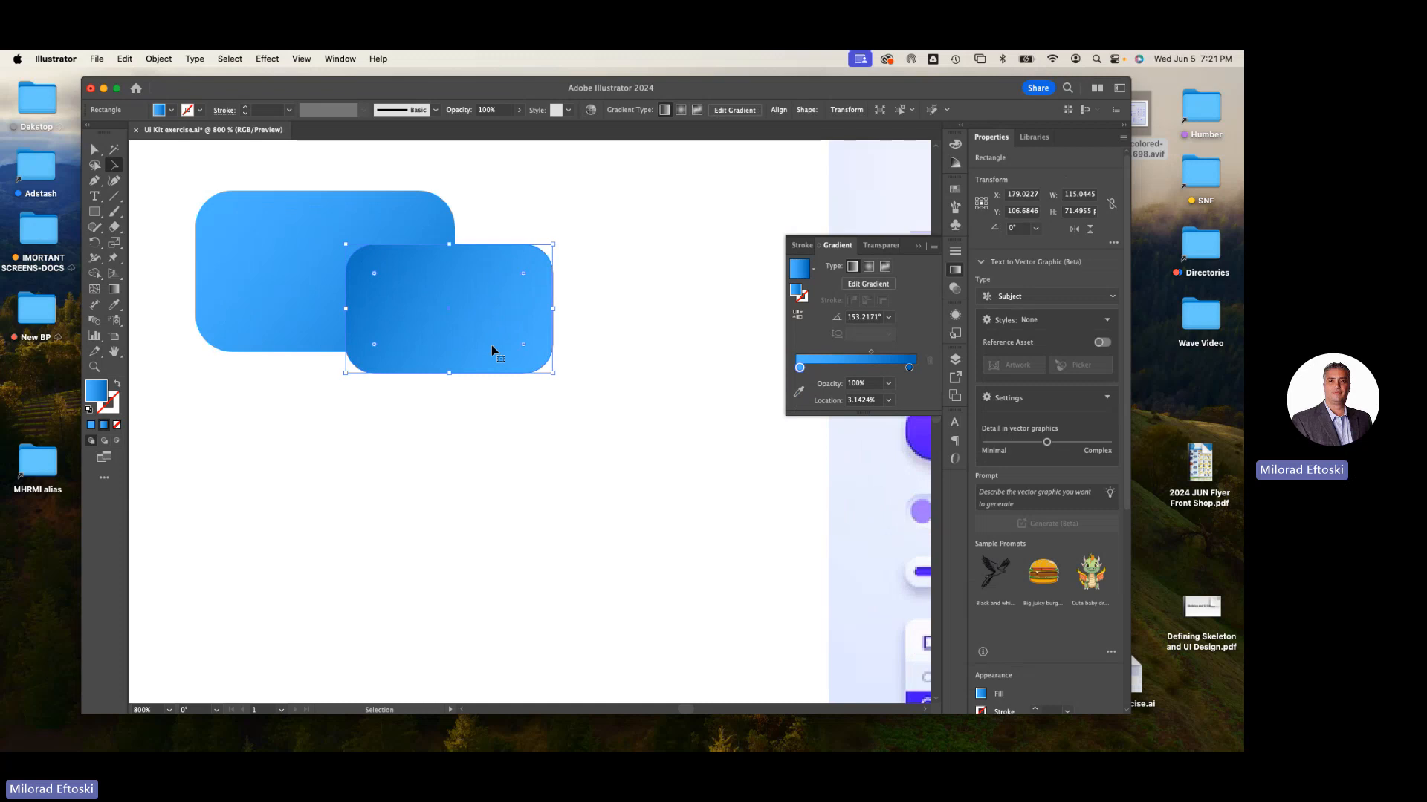
key("super+z")
left_click_drag(486, 414, 278, 255)
left_click(363, 470)
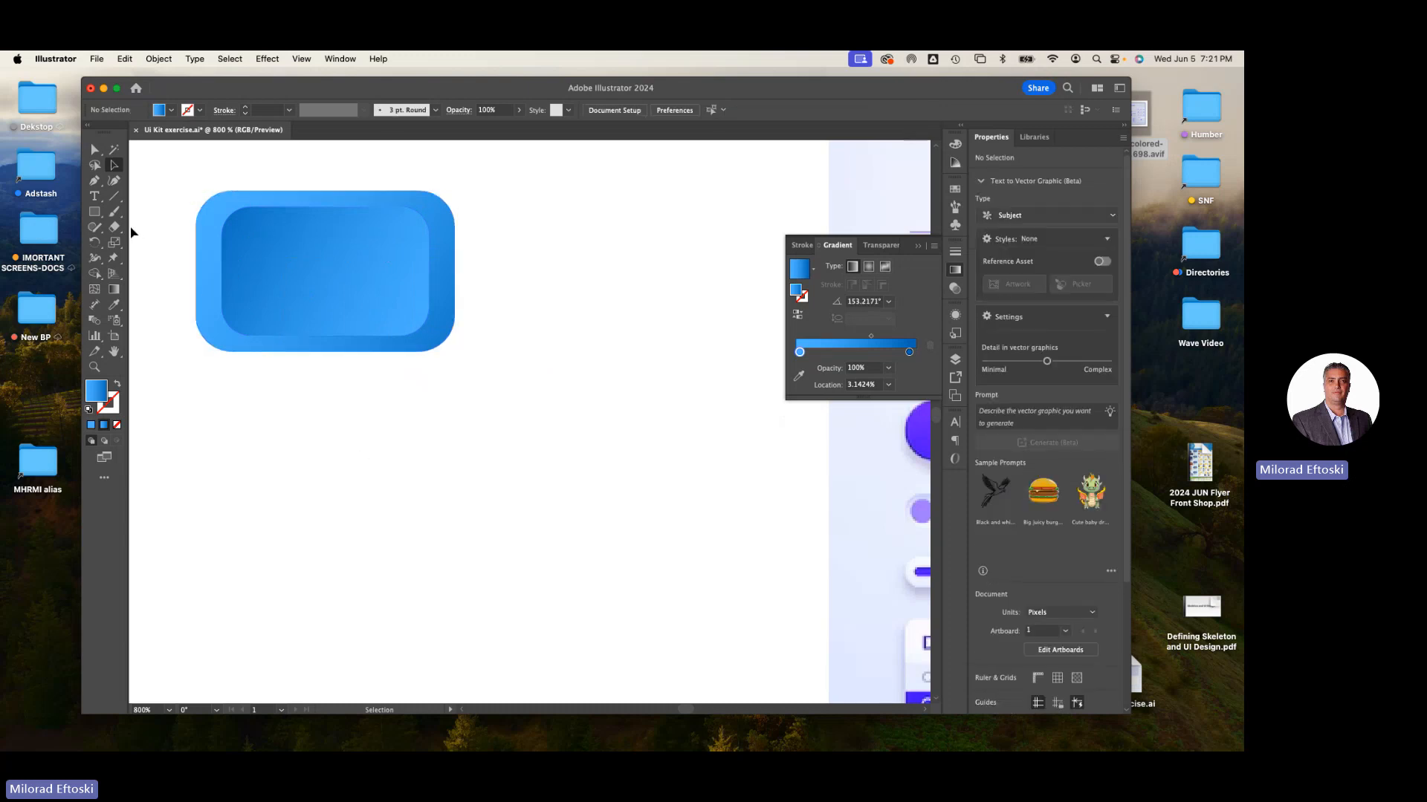
- Draw a circle about 108 px across below the button with the Ellipse tool
left_click(100, 212)
left_click_drag(101, 216, 170, 243)
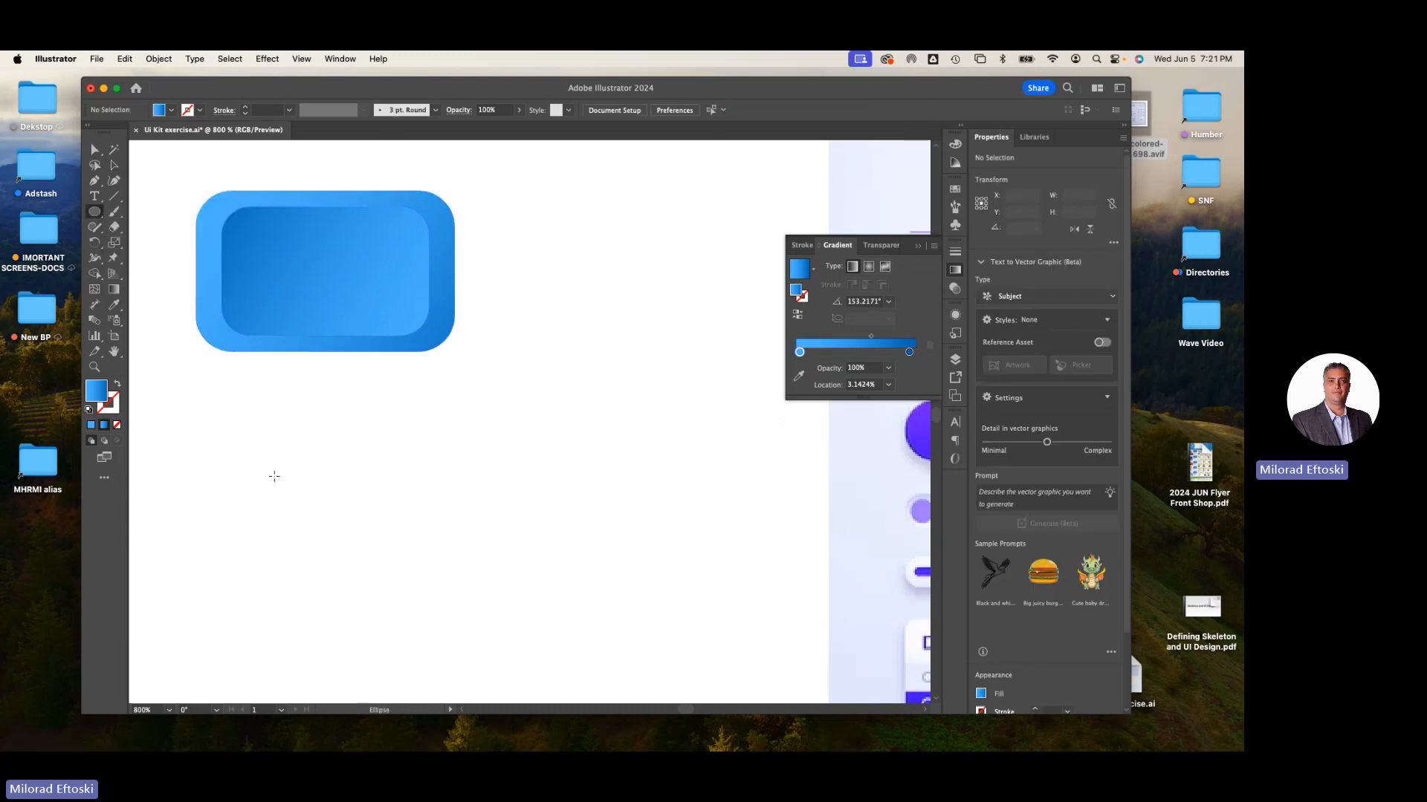
left_click_drag(233, 468, 421, 659)
- Give the circle a radial gradient and drag it diagonally from its upper left toward its lower right
left_click(114, 289)
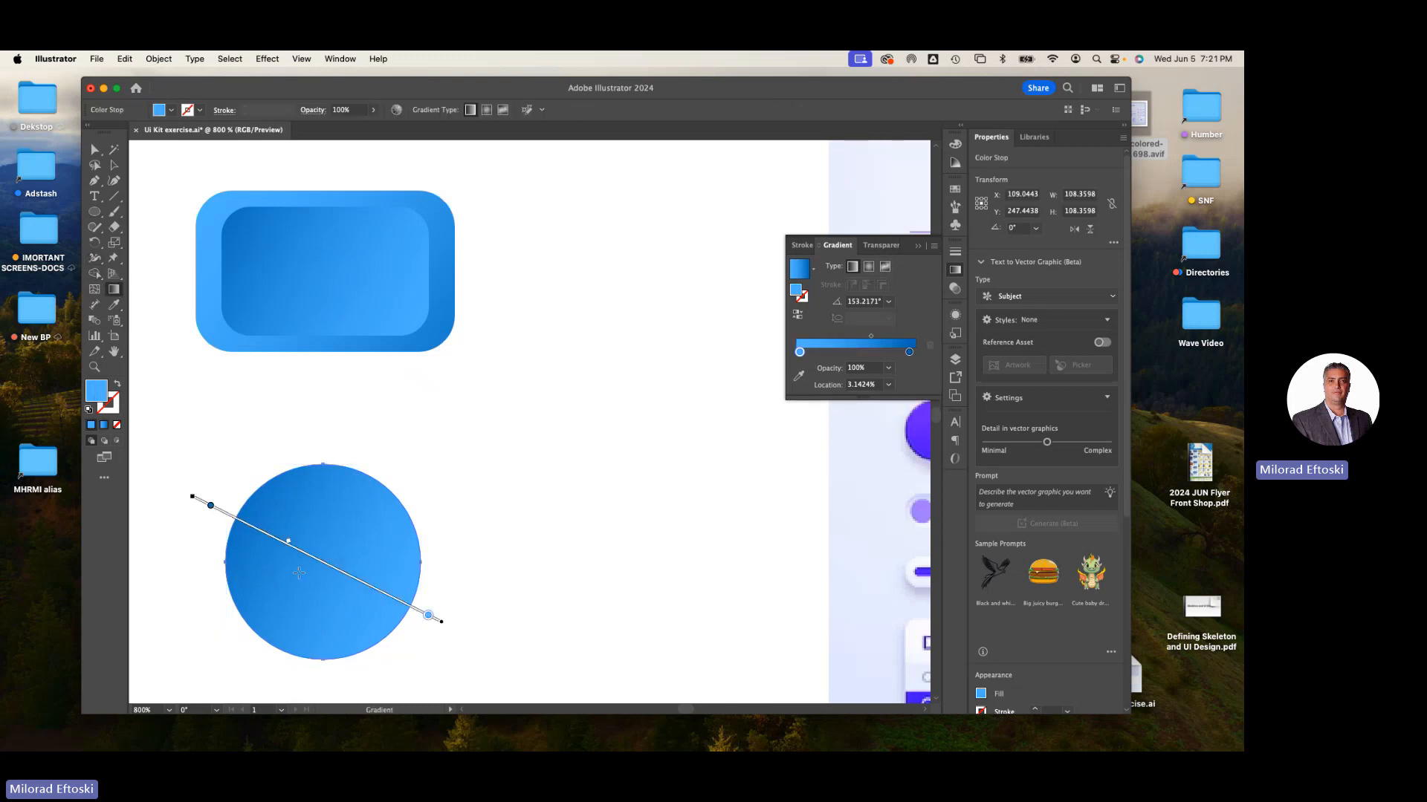
left_click(868, 266)
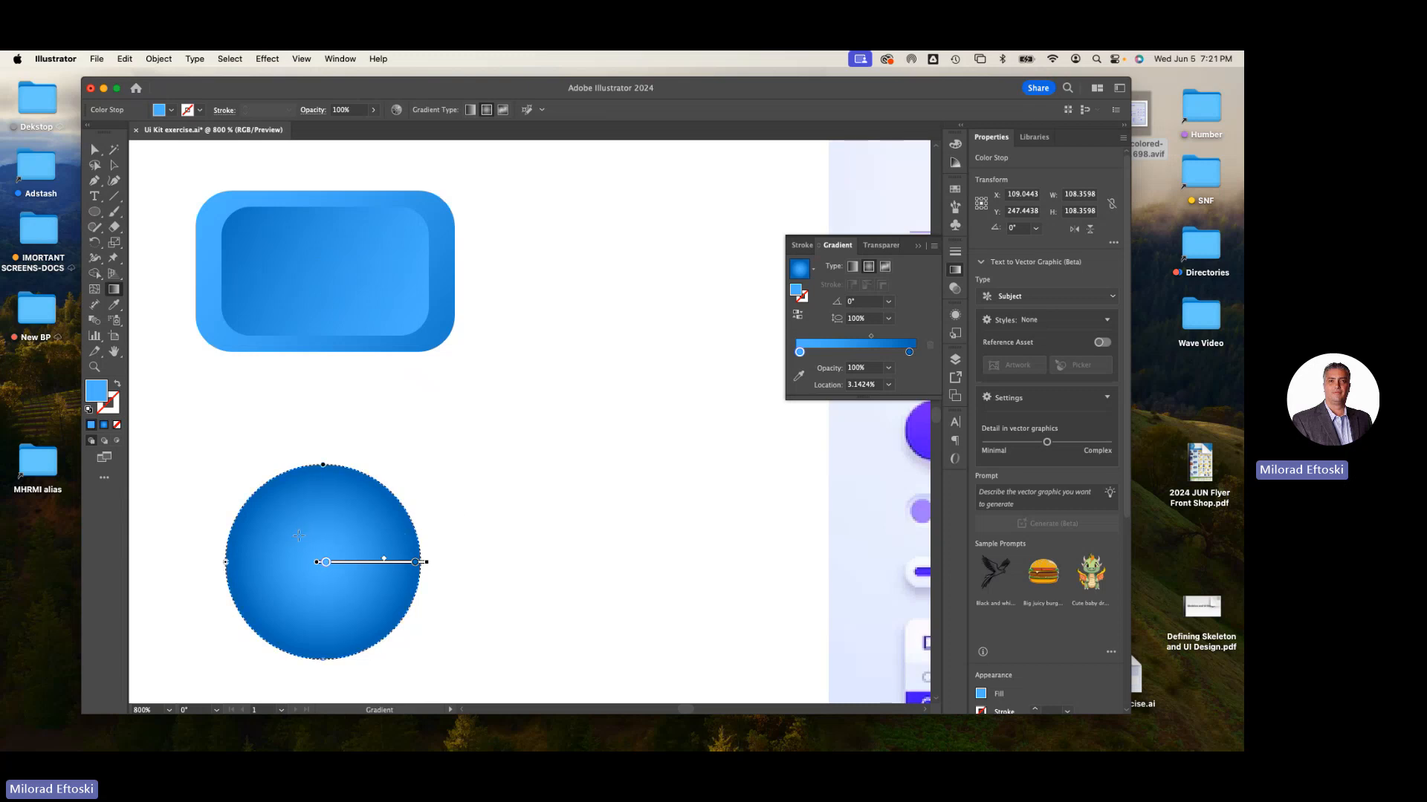
left_click_drag(299, 535, 417, 674)
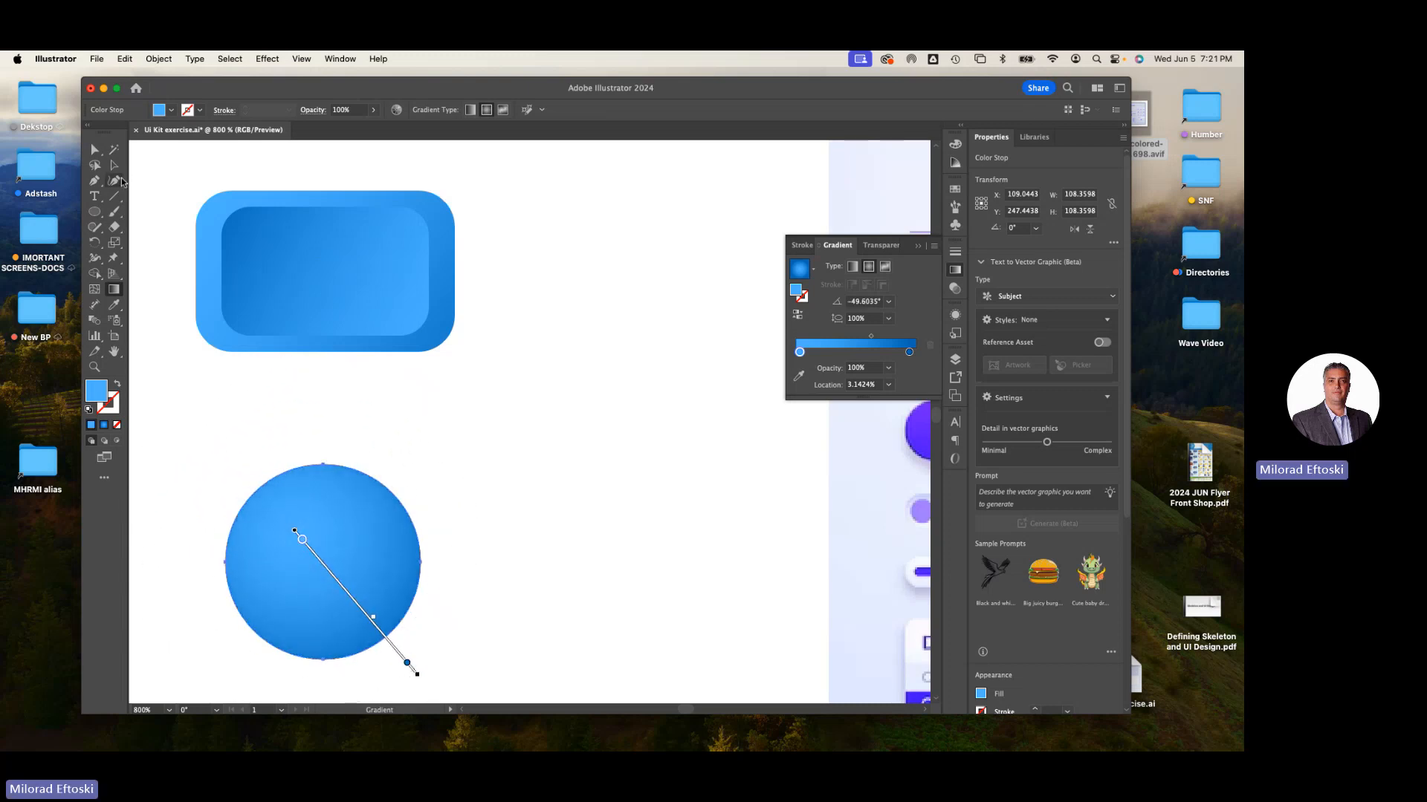
- Move the circle slightly upward toward the button
left_click(113, 165)
left_click(243, 376)
scroll(320, 423, "down", 2)
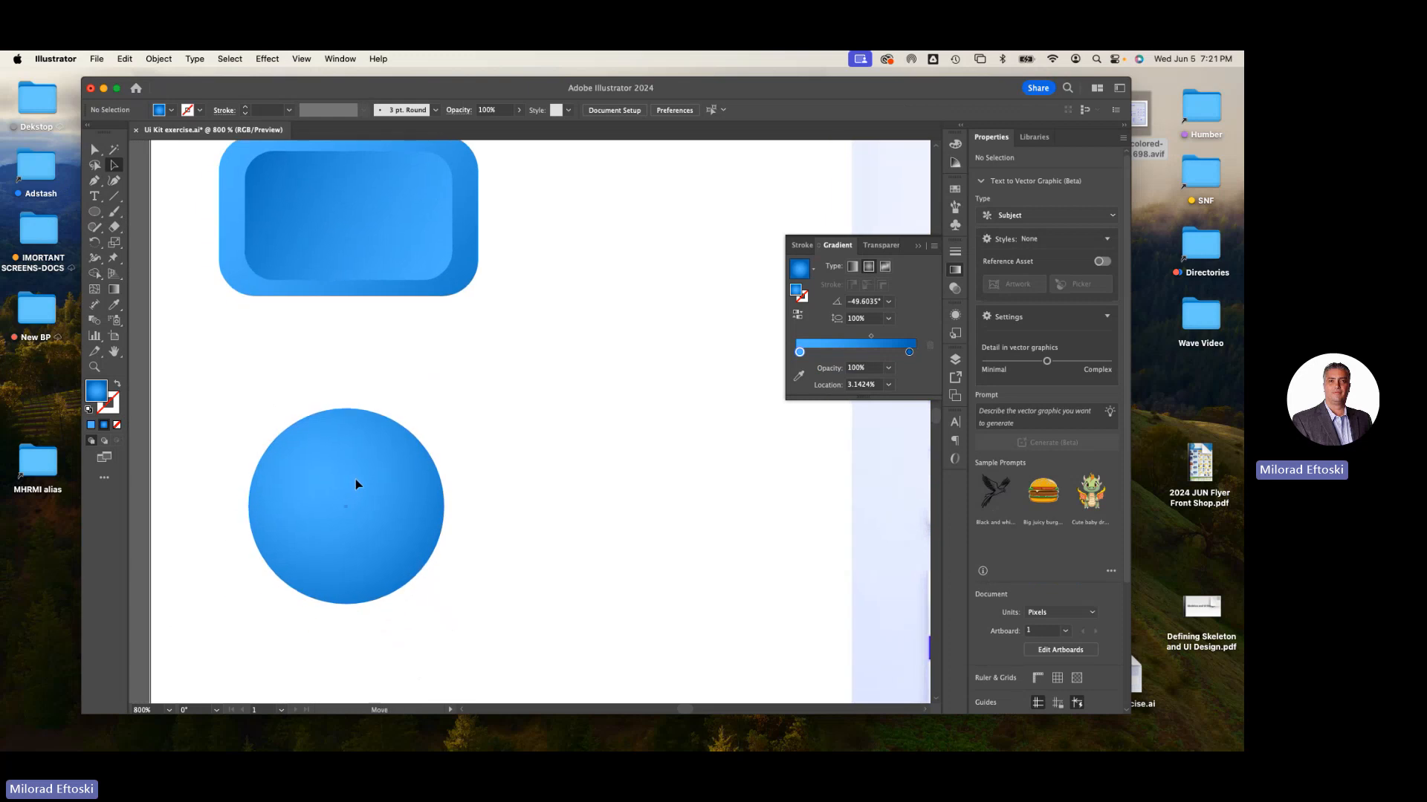
left_click_drag(355, 484, 355, 442)
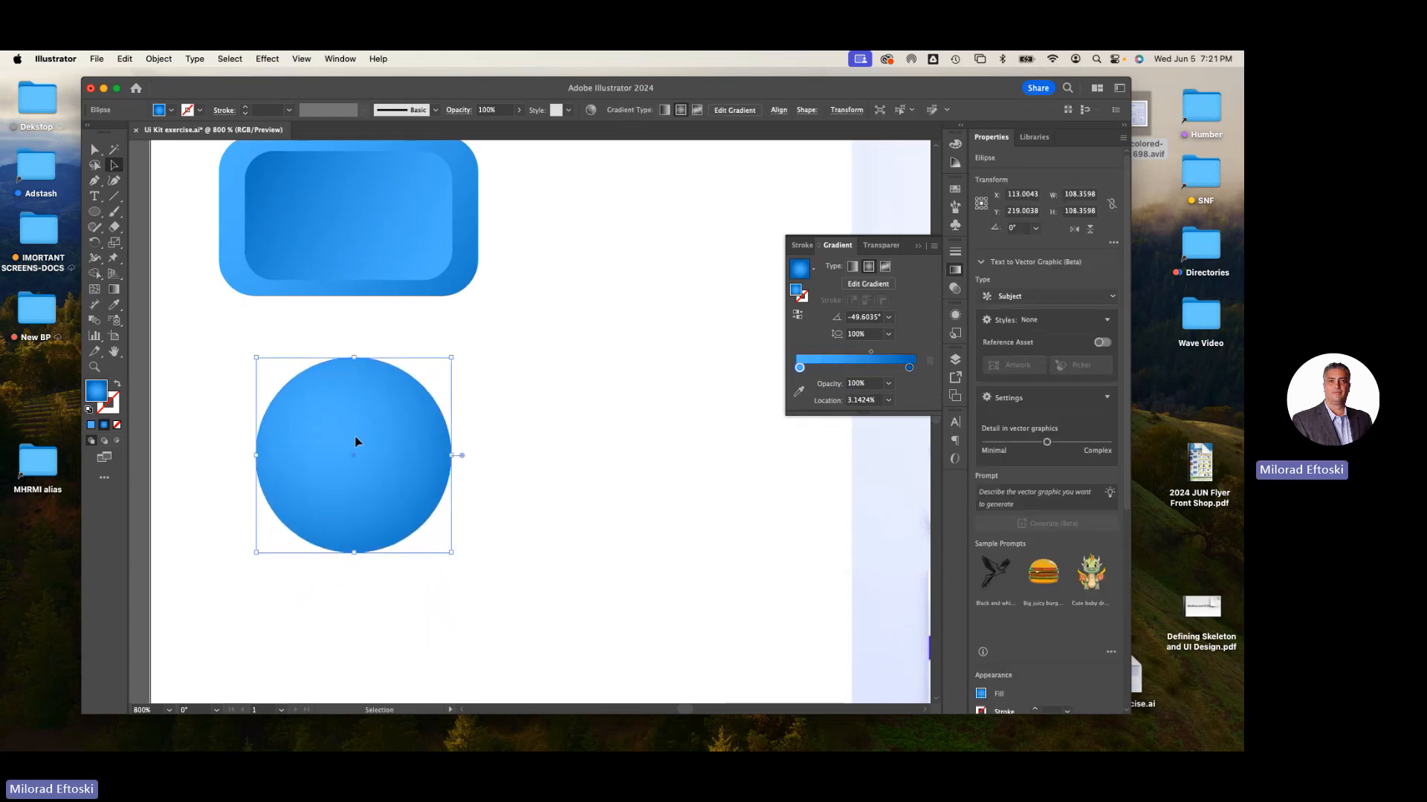
- Make a uniform 80% scaled copy of the circle inside it with the Scale tool
double_click(114, 247)
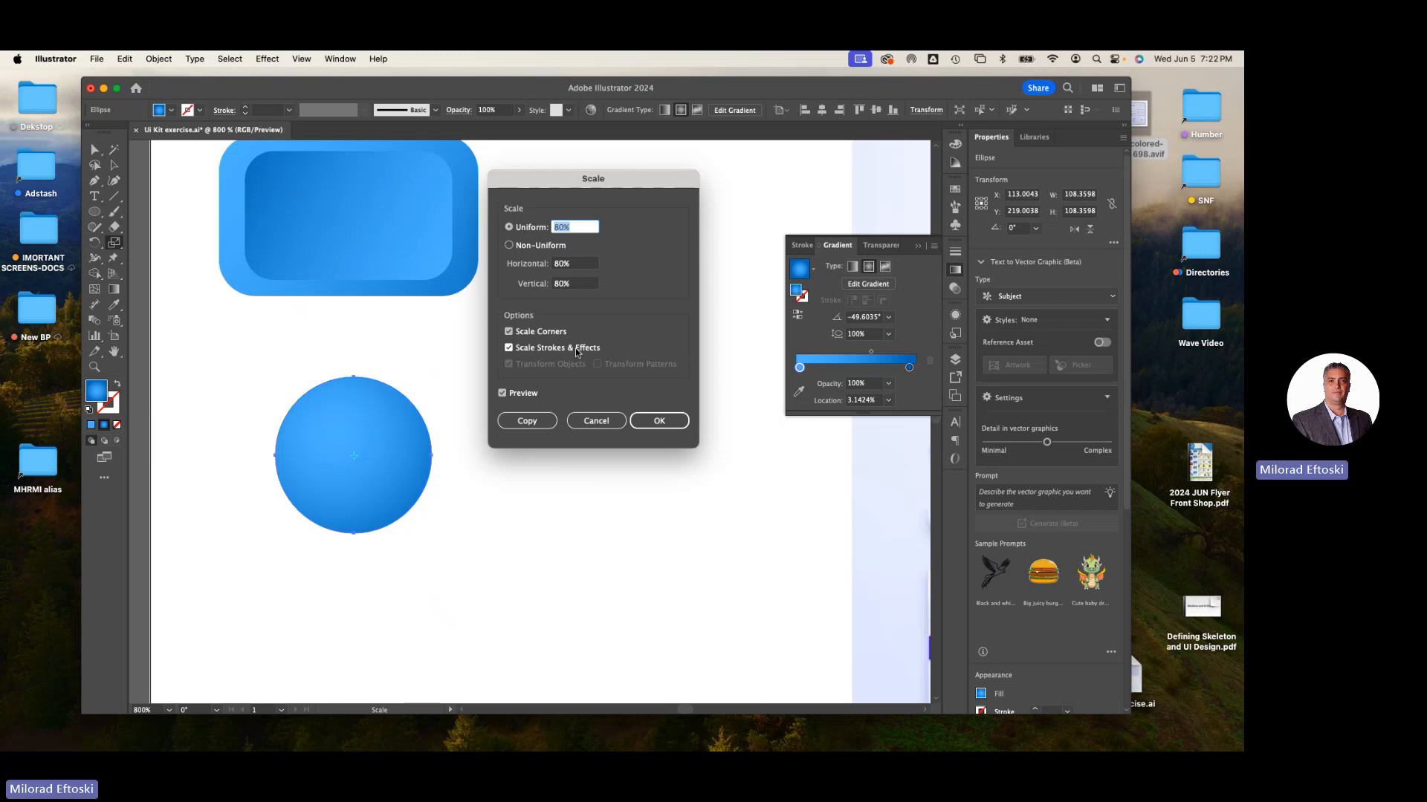
left_click(511, 395)
left_click(511, 396)
left_click(511, 395)
left_click(511, 395)
left_click(511, 396)
left_click(512, 395)
left_click(511, 395)
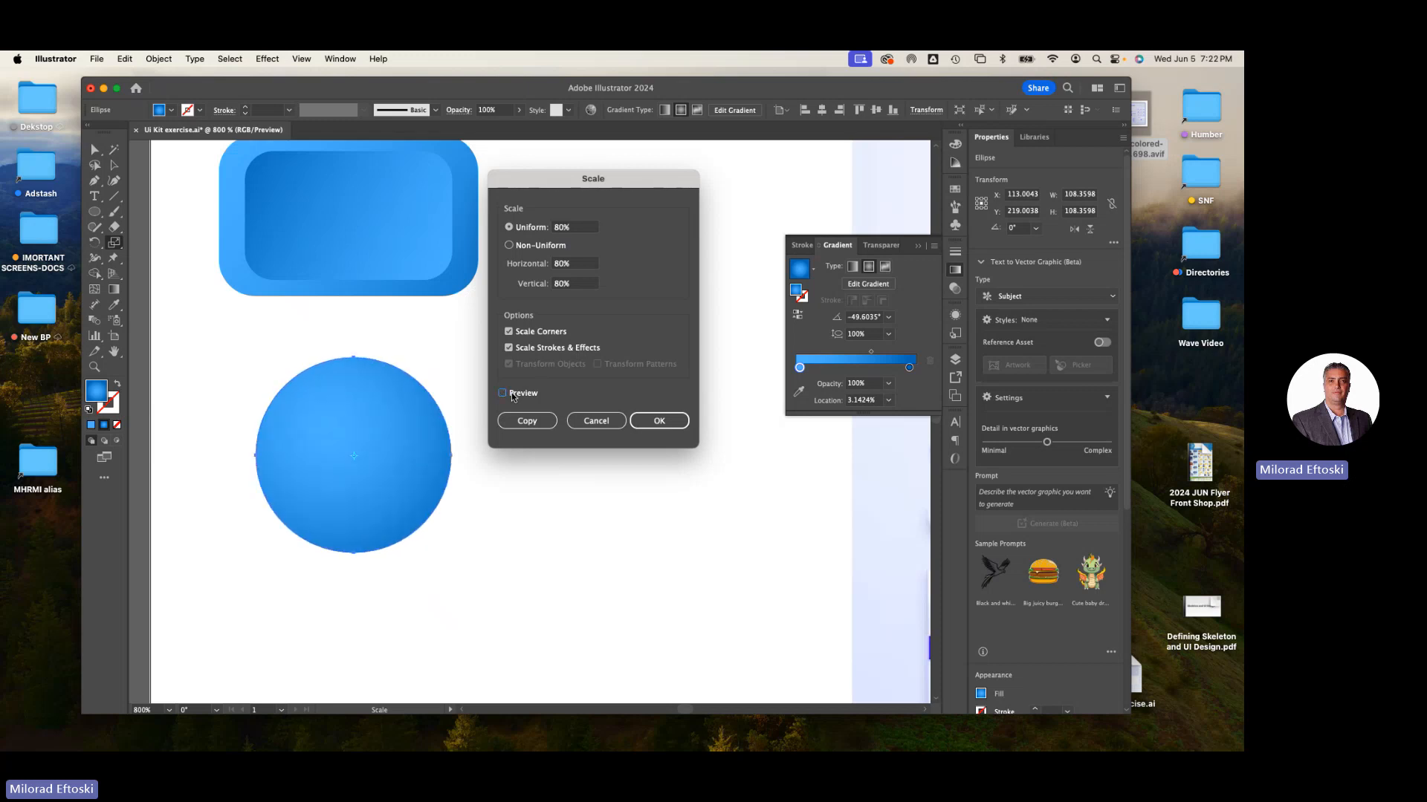
left_click(511, 395)
left_click(511, 395)
left_click(511, 395)
left_click(511, 395)
left_click(511, 396)
left_click(511, 395)
left_click(511, 396)
left_click(511, 395)
left_click(511, 395)
left_click(511, 395)
left_click(511, 395)
left_click(511, 396)
left_click(529, 422)
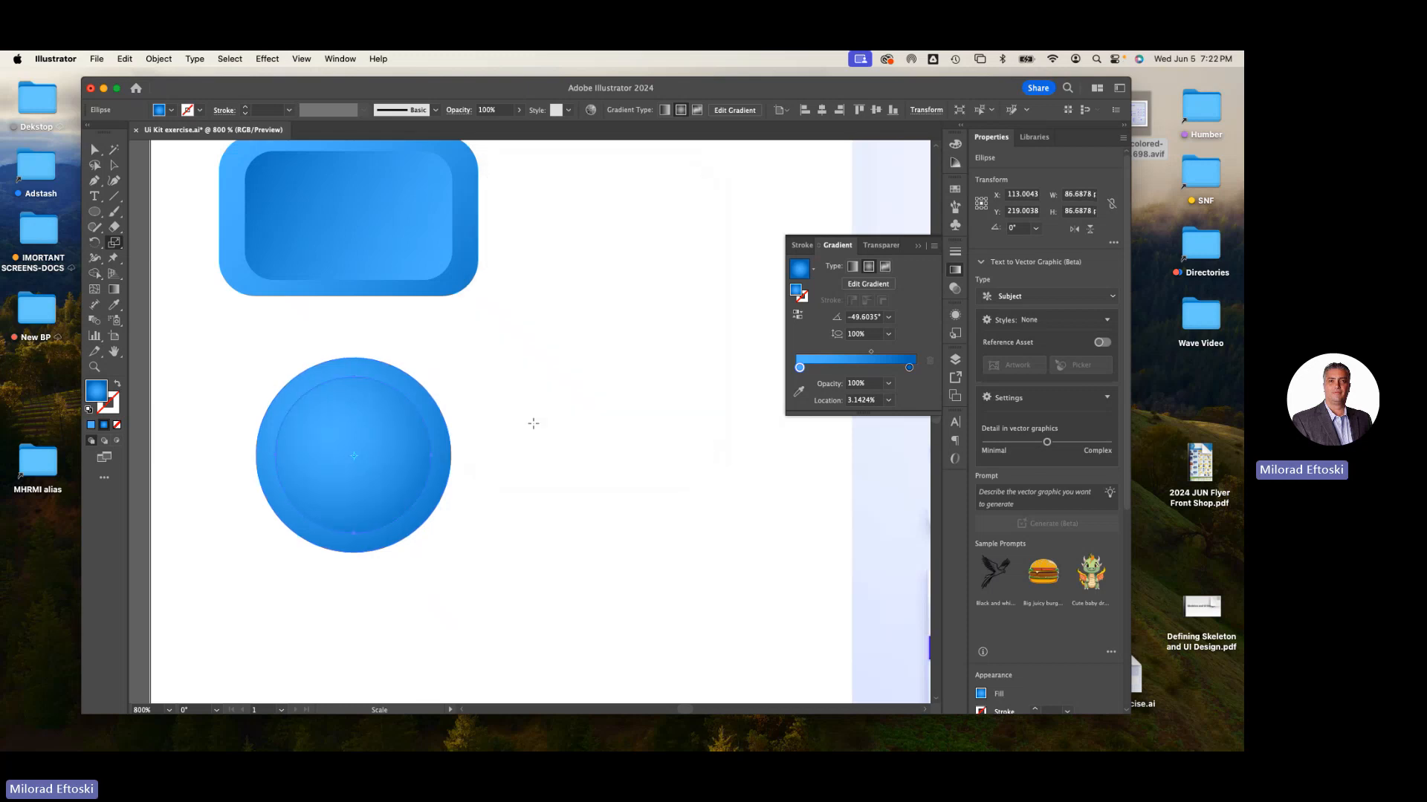
- Repeat the 80% scaled copy transform six more times on the circle
key("super+d")
key("super+d")
key("super+d")
key("super+d")
key("super+d")
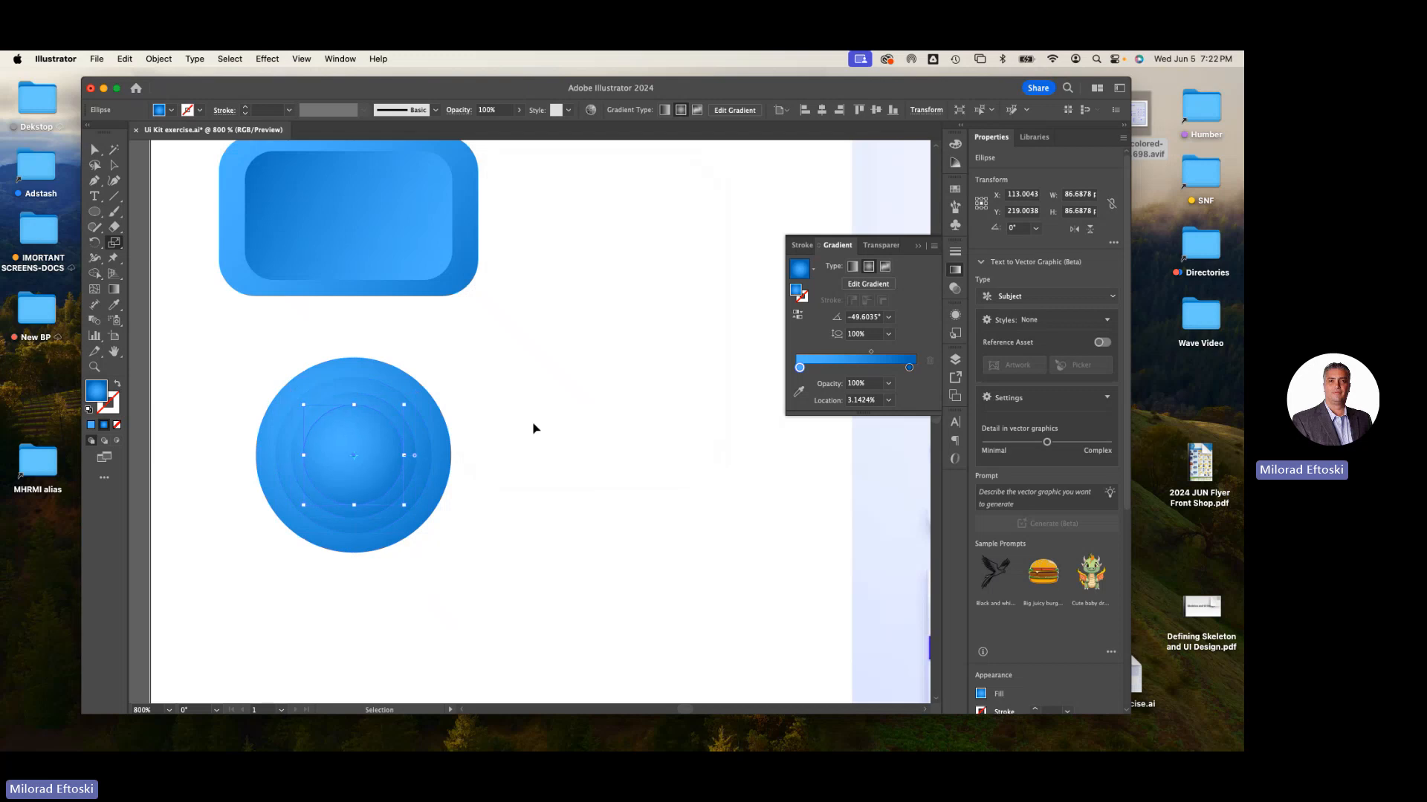
key("super+d")
key("super+d")
key("super+d")
key("s")
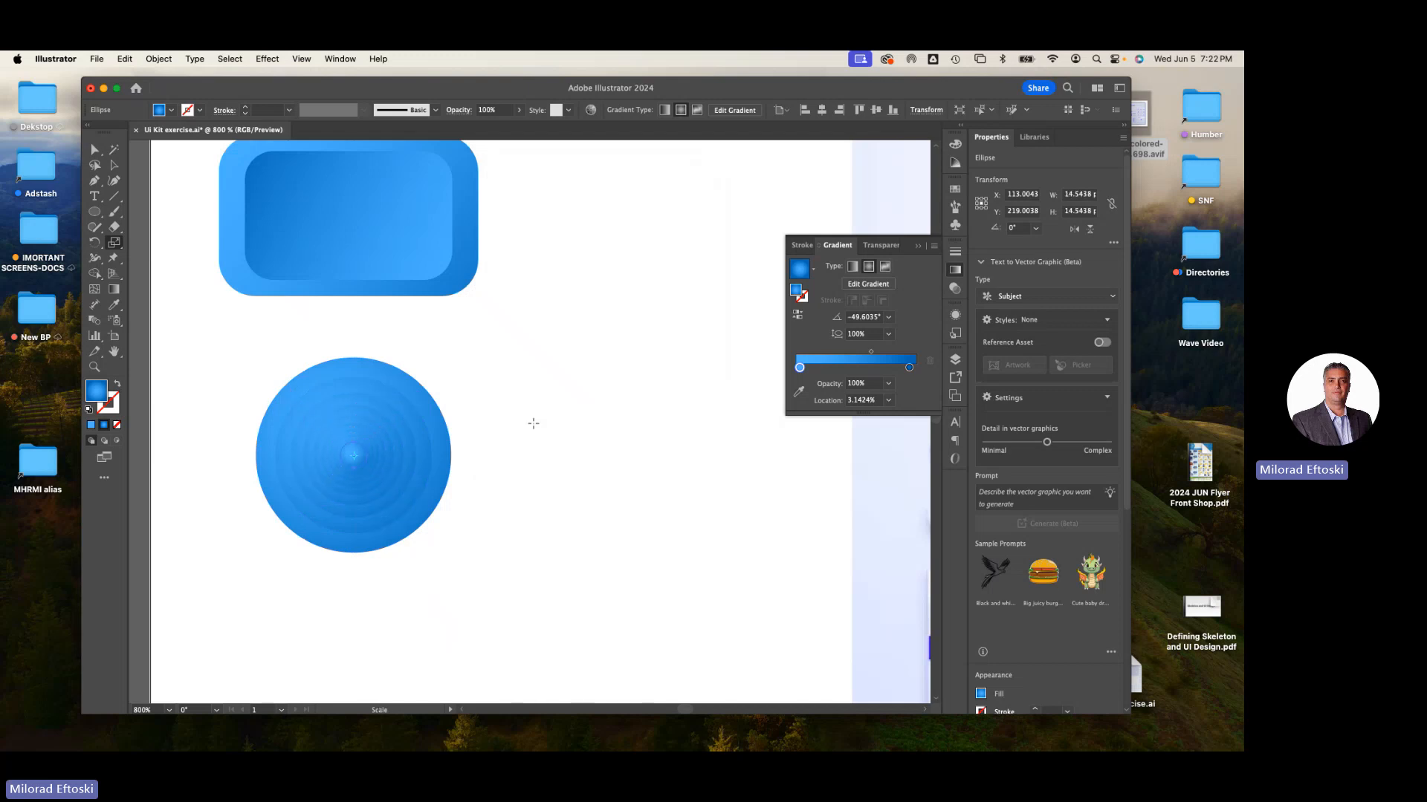
key("super+equal")
key("super+equal")
key("super+equal")
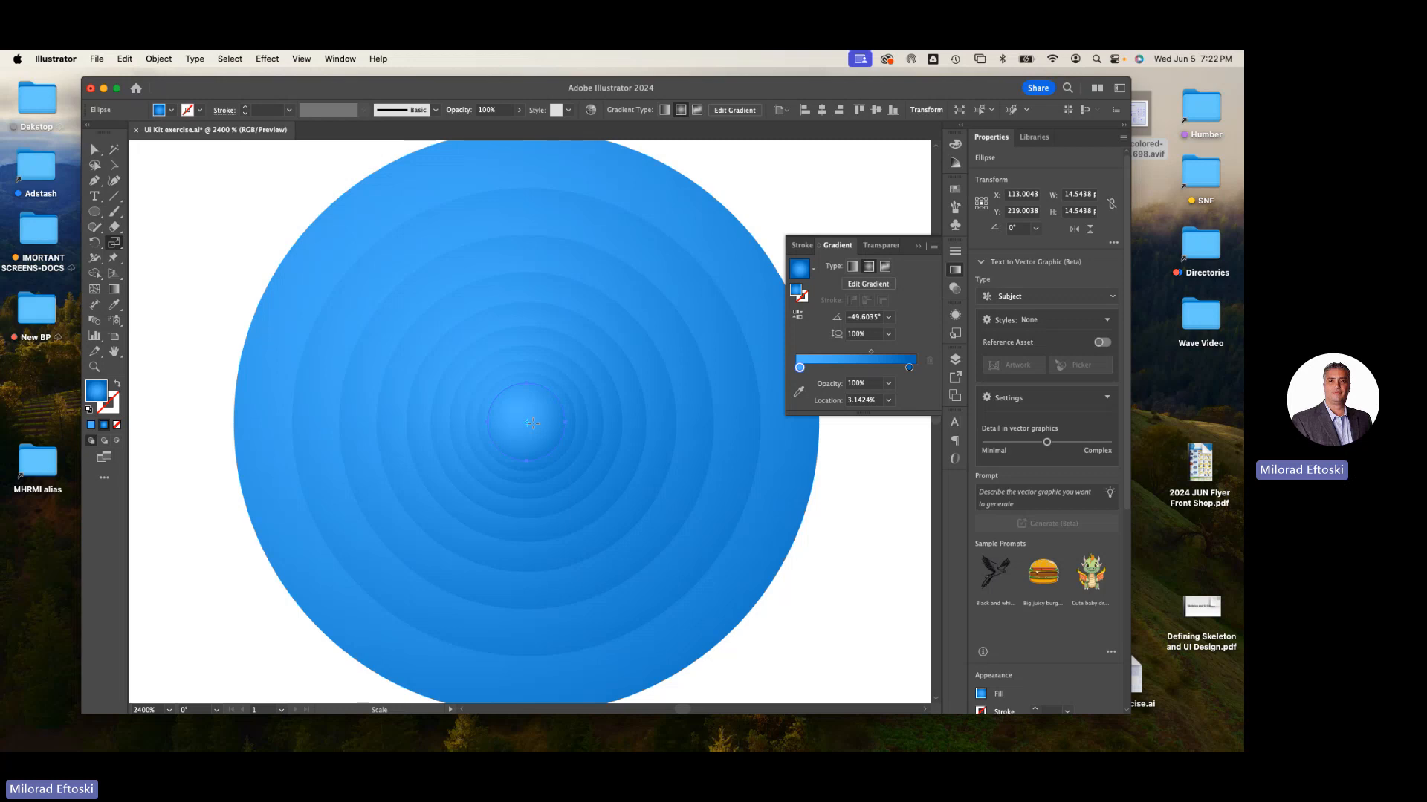
left_click_drag(532, 423, 532, 423)
key("super+minus")
key("super+minus")
key("super+minus")
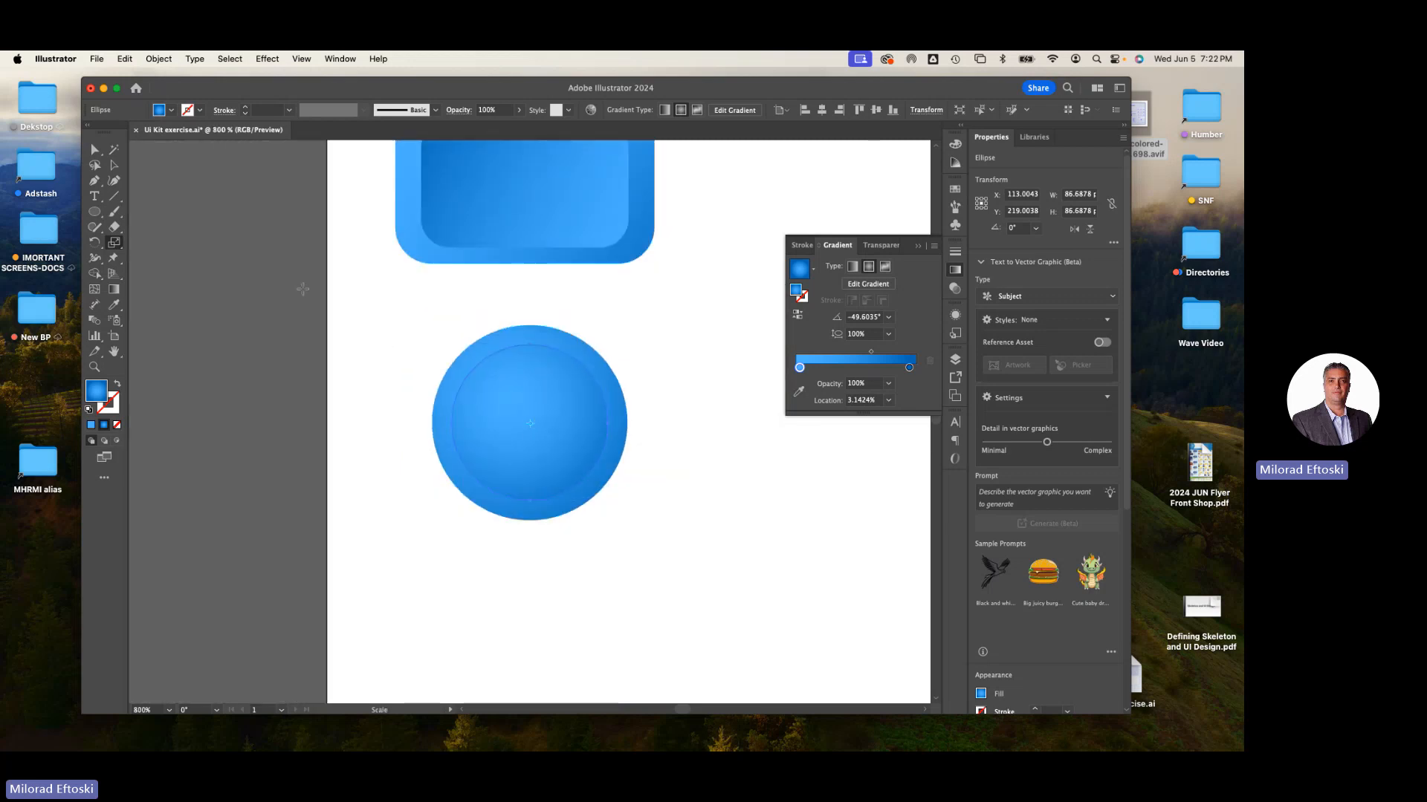
- Drag the inner circle's gradient upward from its lower left past its top at about 70°, then deselect
key("g")
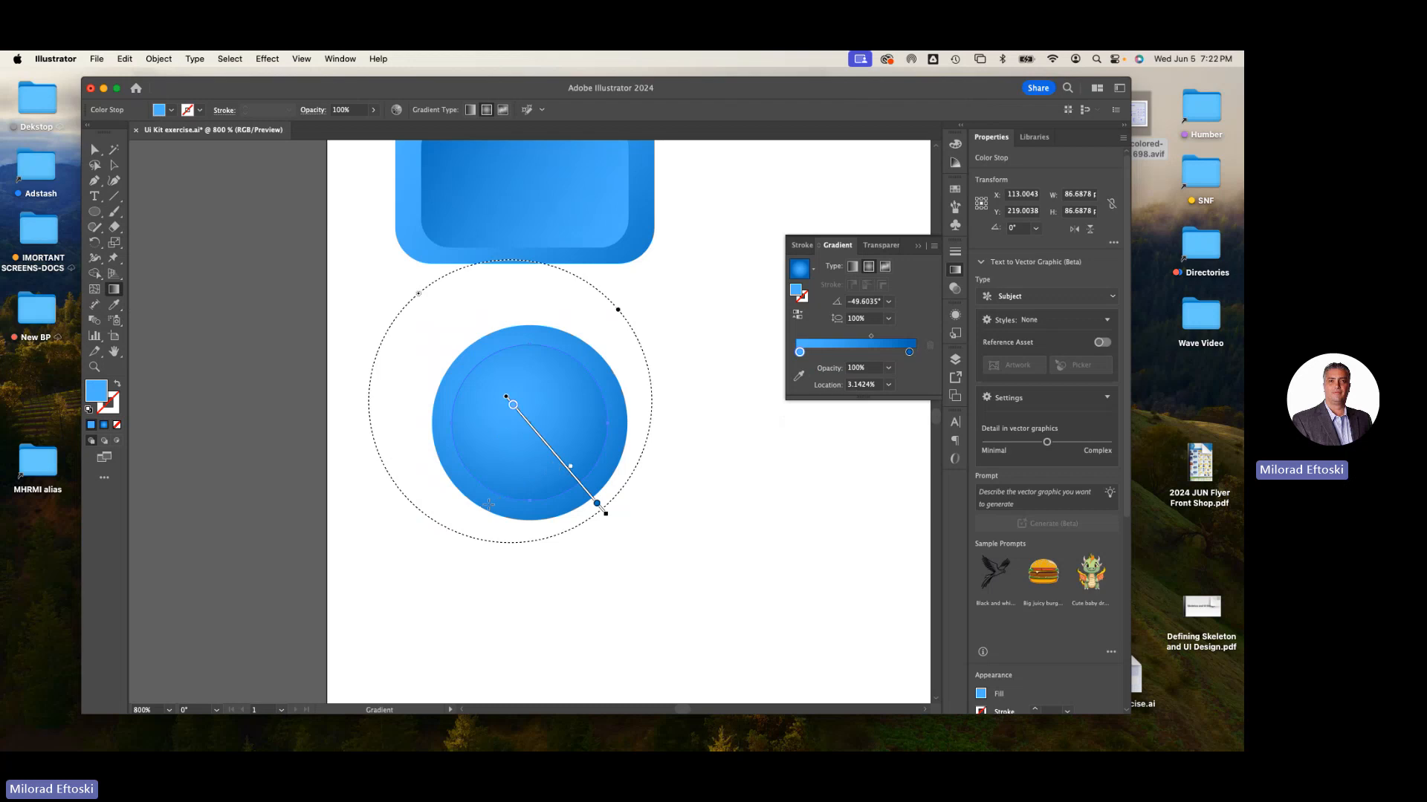
mouse_move(489, 505)
left_mouse_down()
mouse_move(609, 295)
mouse_move(535, 280)
mouse_move(571, 272)
left_mouse_up()
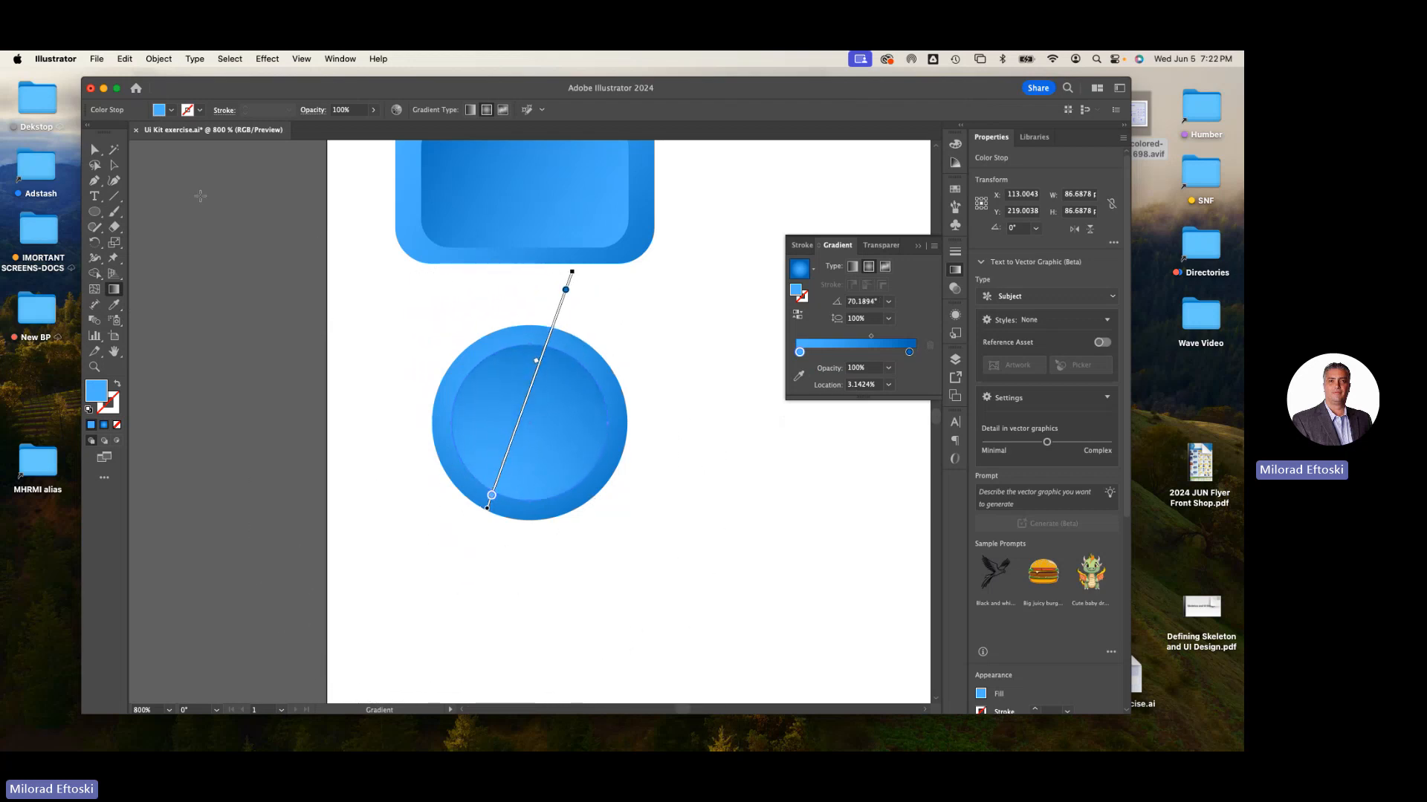
key("a")
left_click(192, 206)
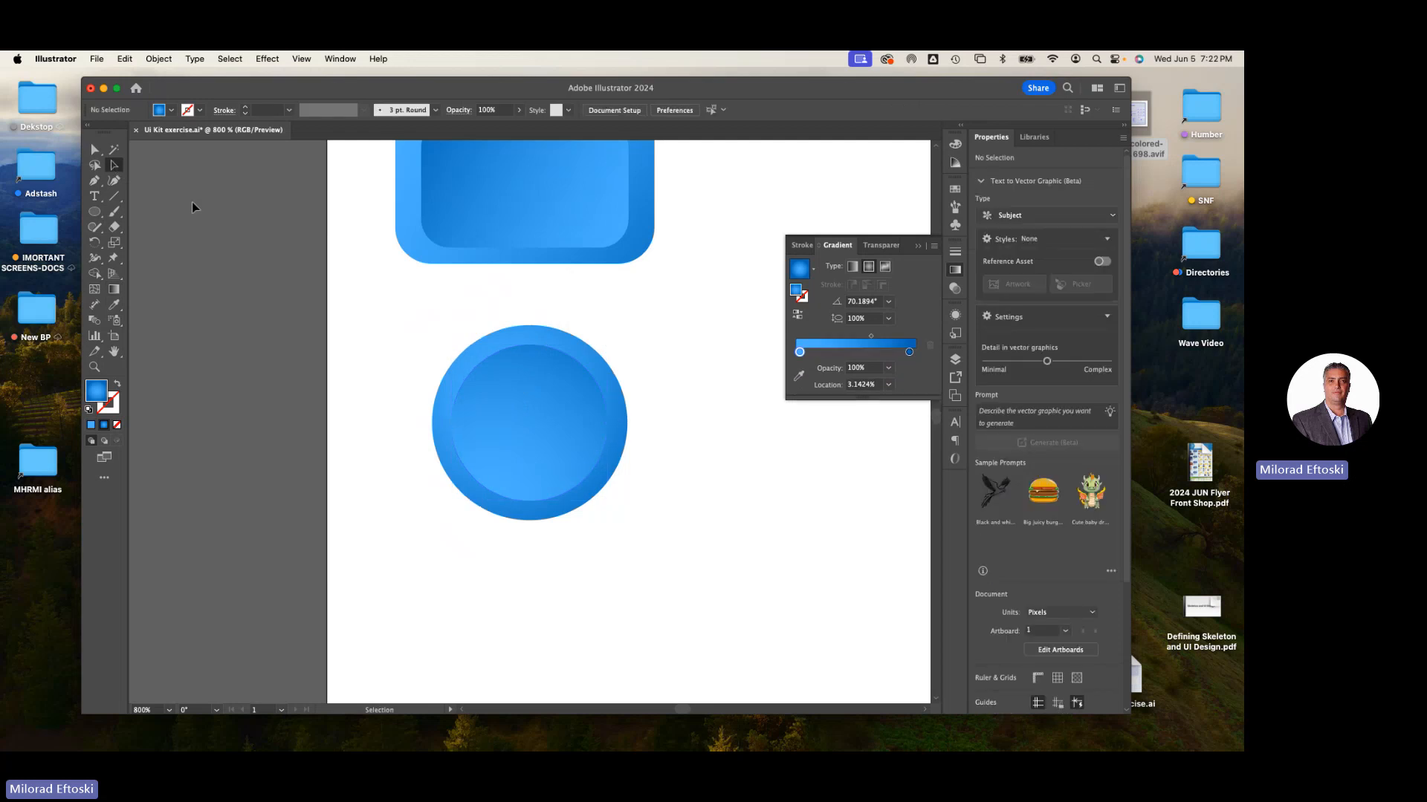
- Group the two circles together and the button's two rectangles together
key("super+minus")
key("super+minus")
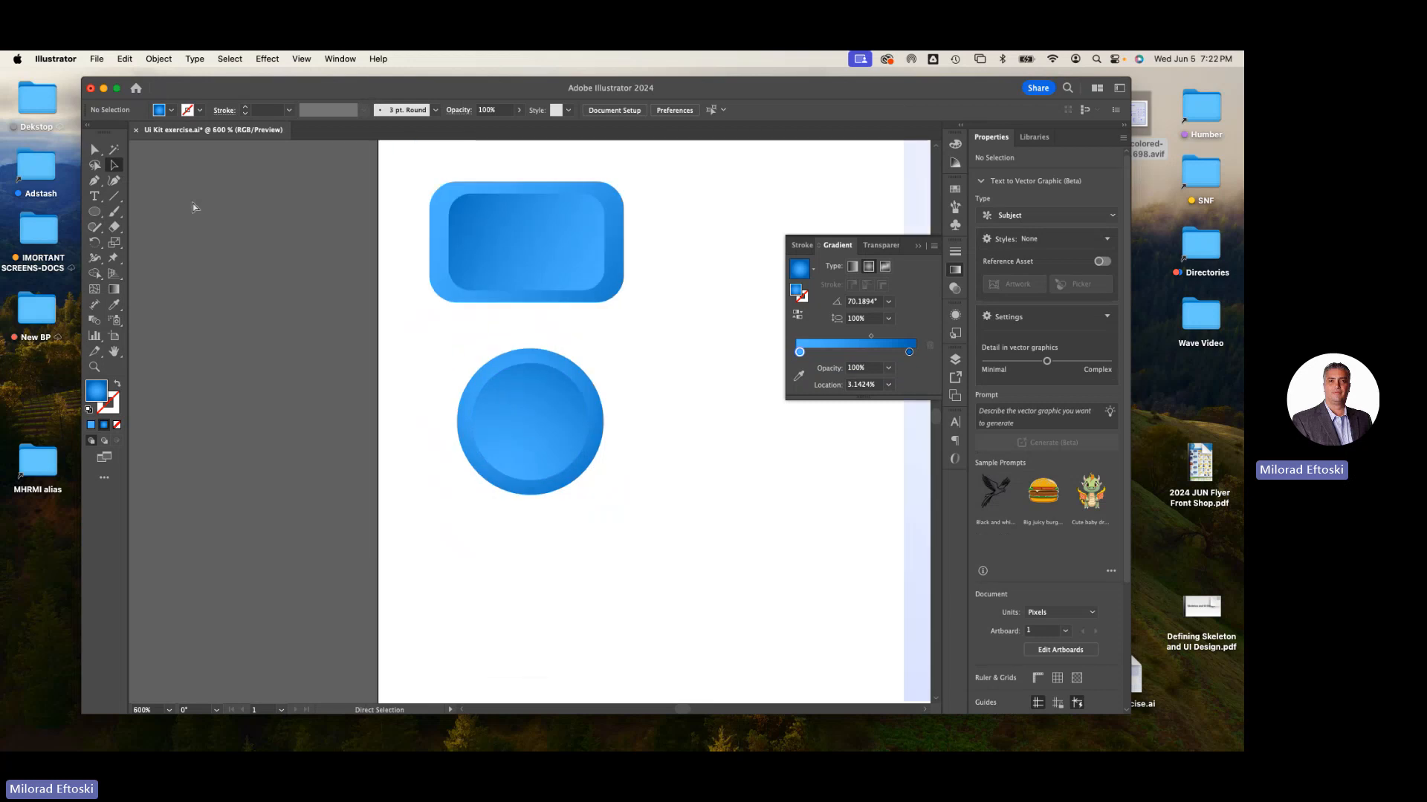
left_click_drag(392, 359, 519, 468)
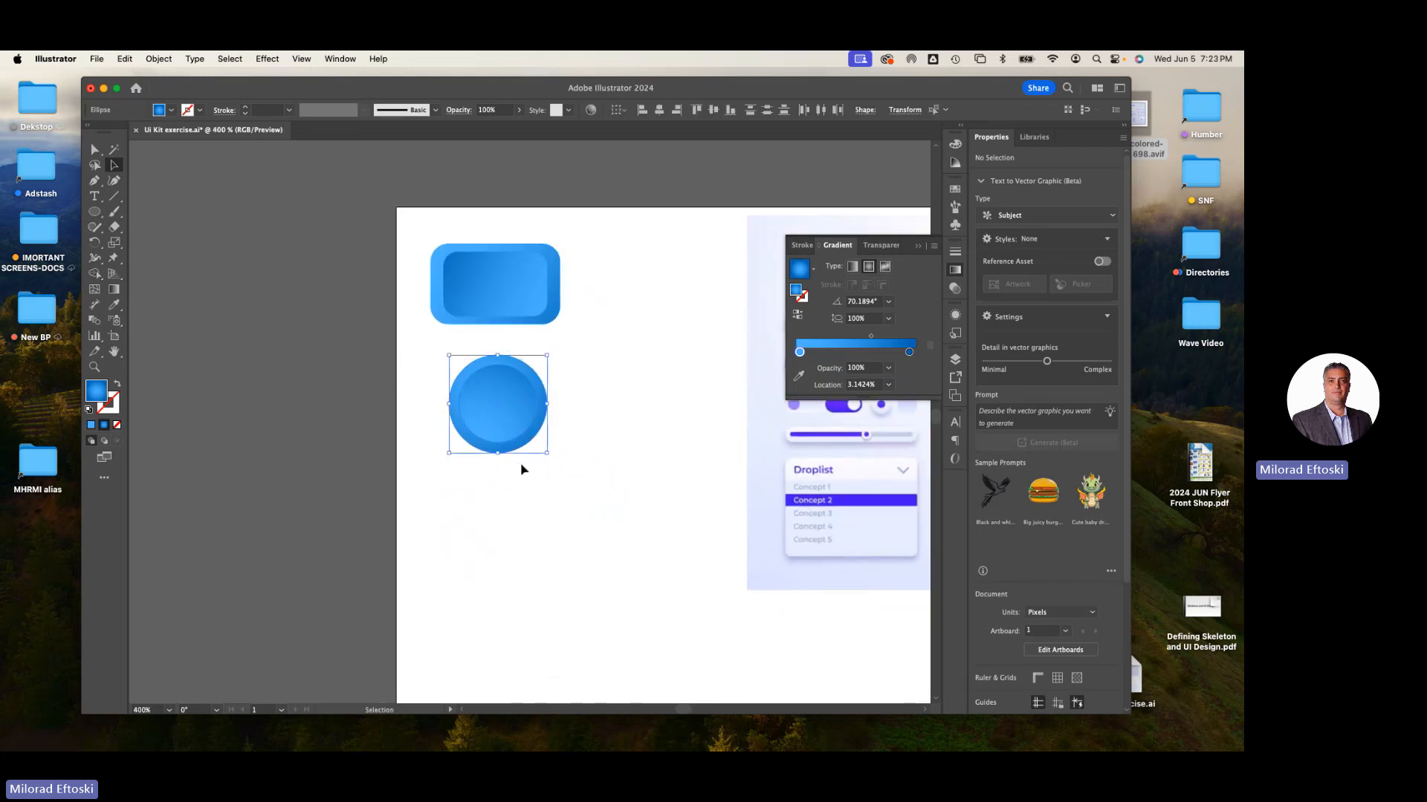
left_click(630, 309)
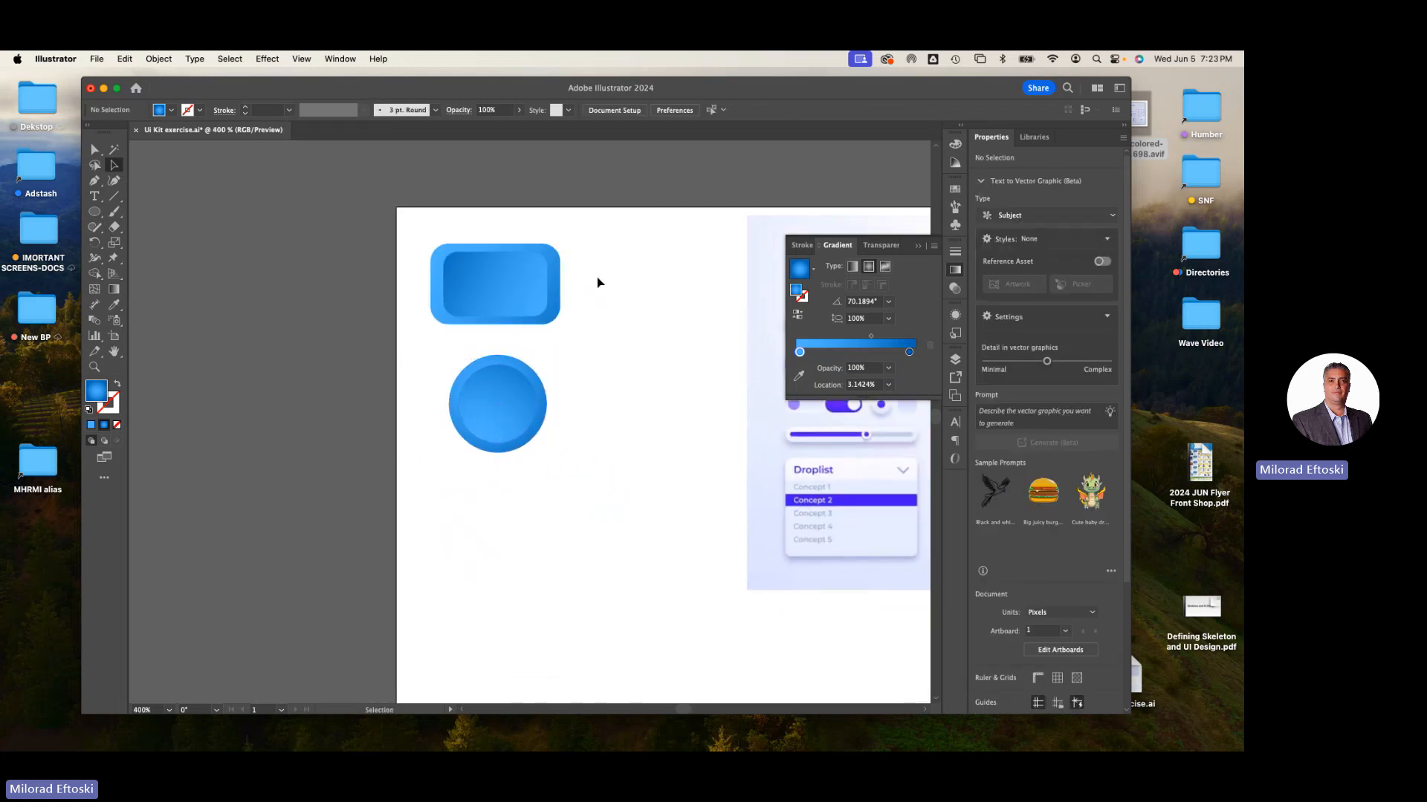
left_click(500, 321)
key("super+g")
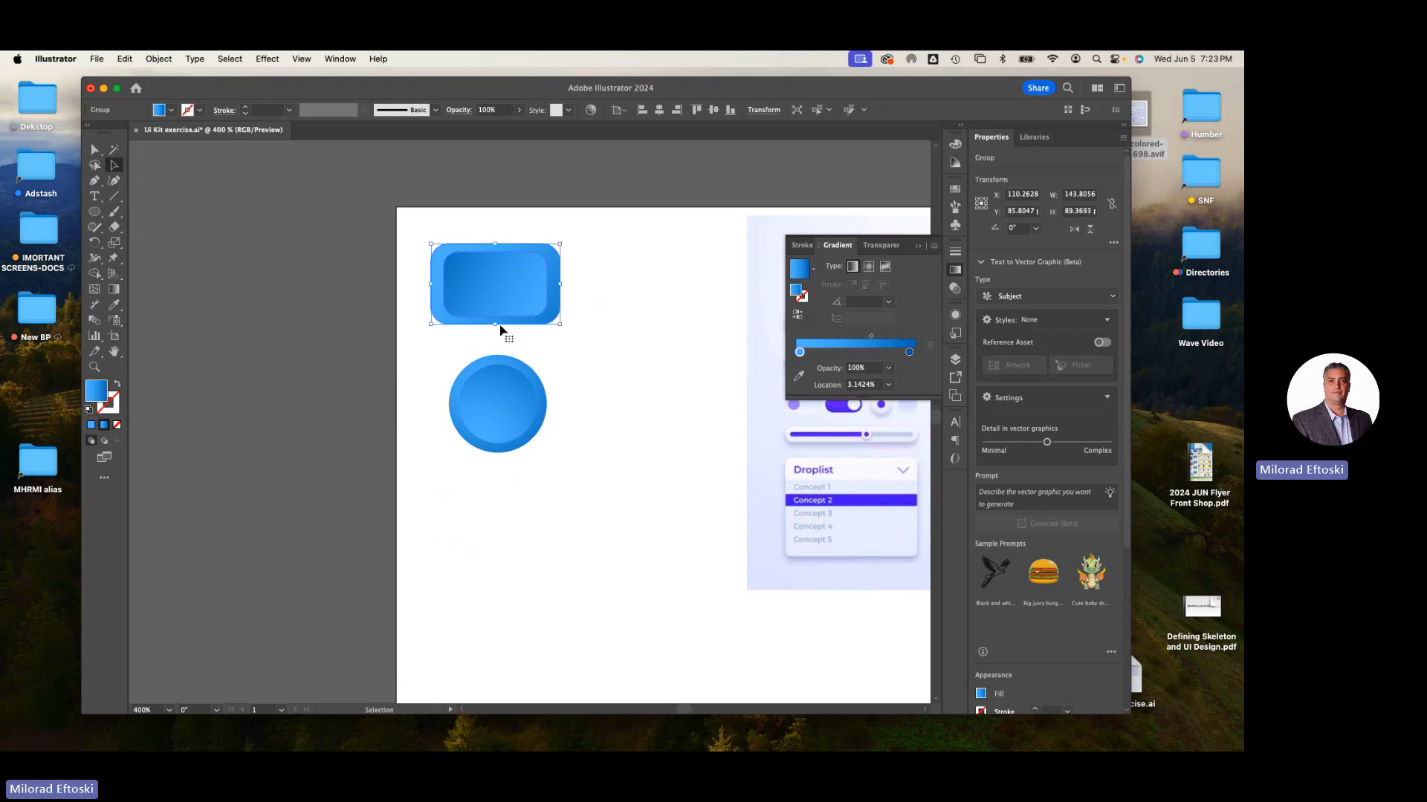
- Move the circle button lower and duplicate it downward twice at equal spacing
left_click(648, 359, "super")
left_click_drag(604, 340, 568, 322)
left_click_drag(487, 403, 482, 523)
left_click_drag(583, 552, 551, 351)
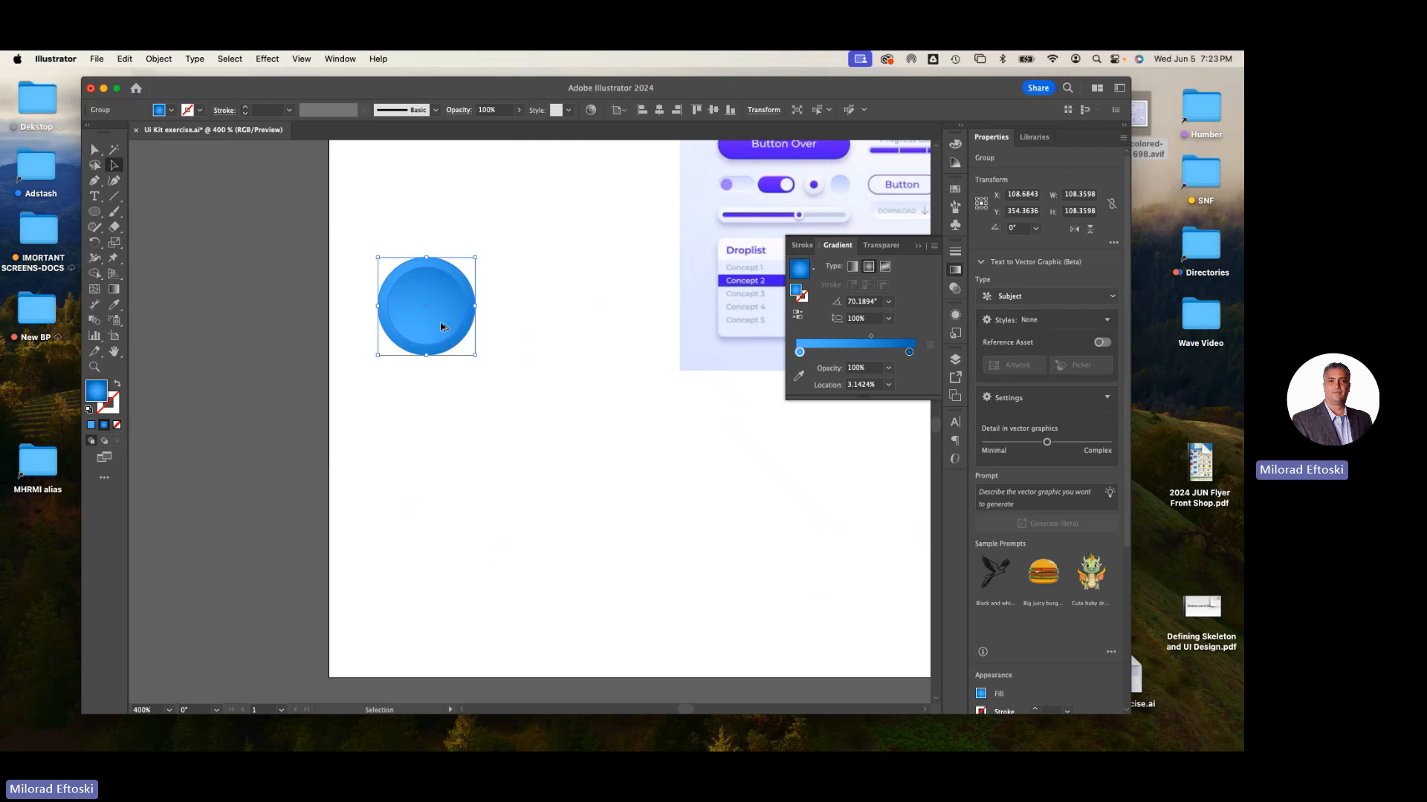
left_click_drag(439, 322, 436, 451)
key("super+d")
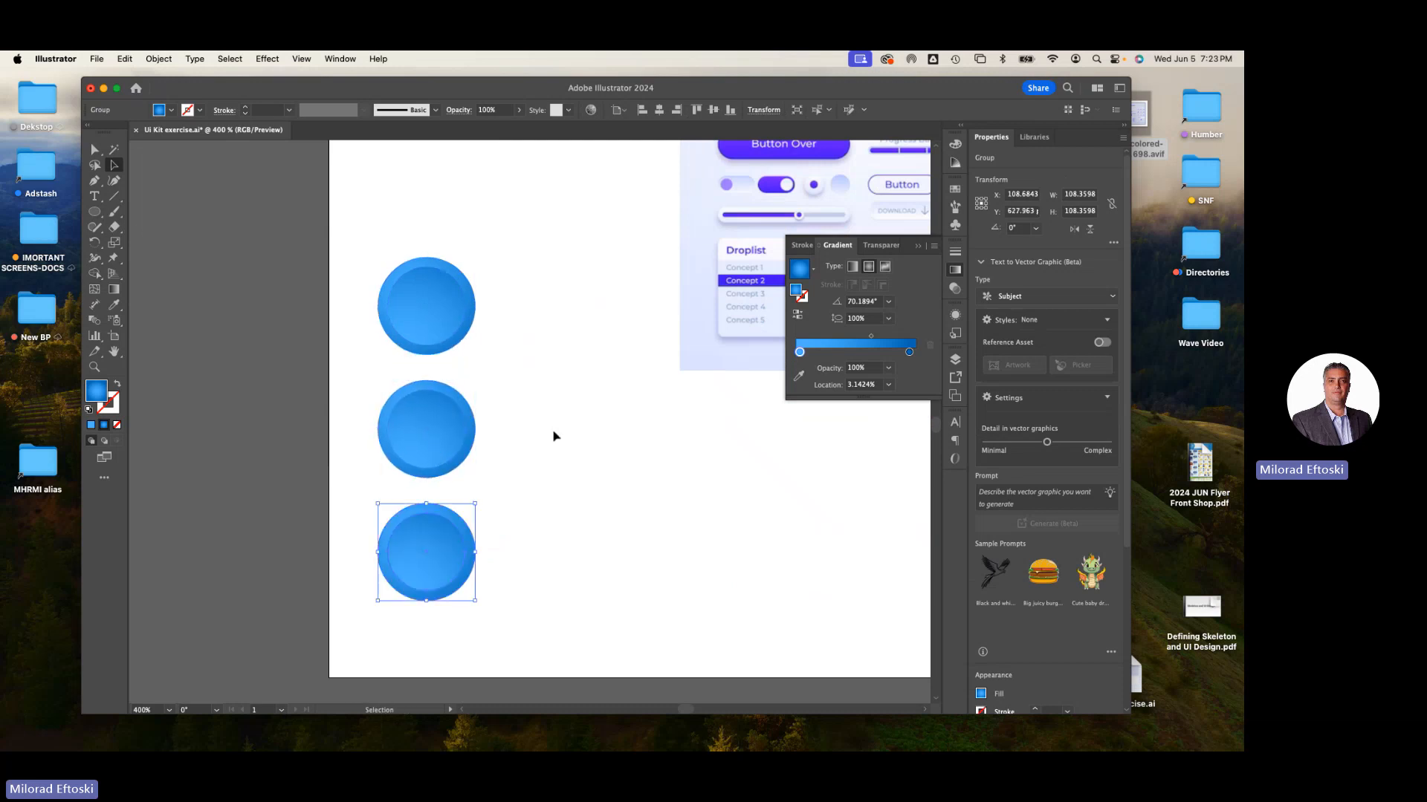
- Flip the middle circle button diagonally so its gradient runs in the opposite direction, then deselect
left_click(539, 466)
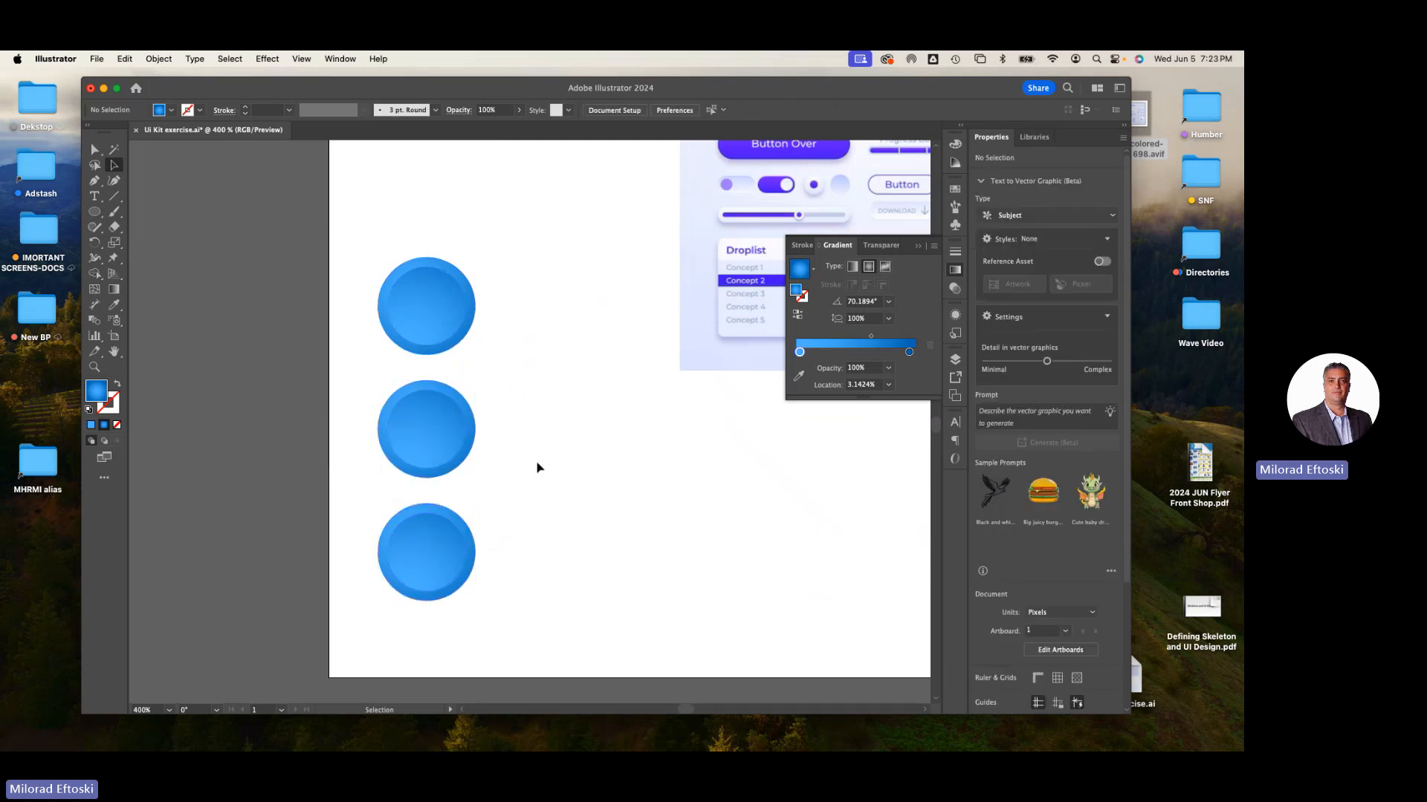
left_click(416, 424)
left_click(592, 408)
left_click(416, 425)
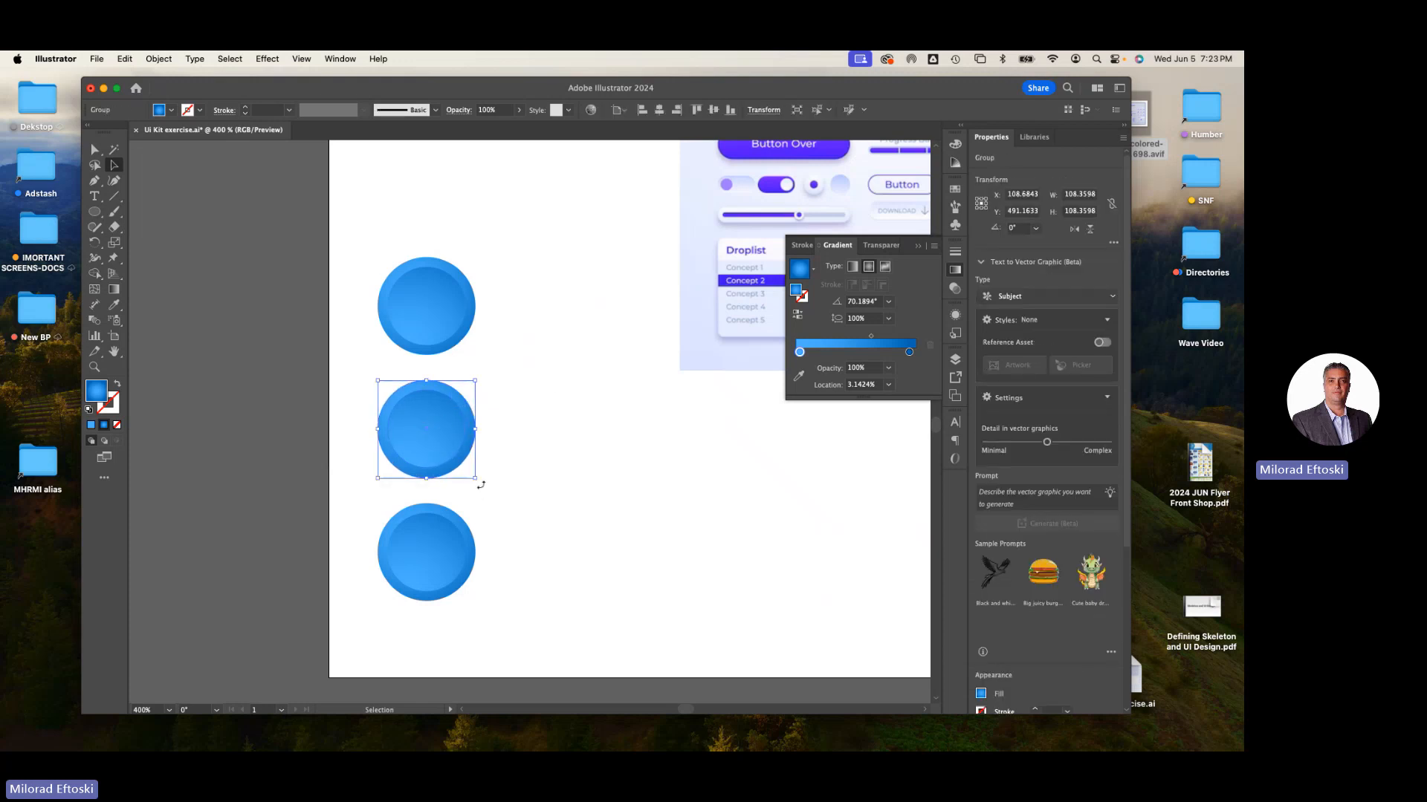
left_click_drag(491, 459, 400, 383)
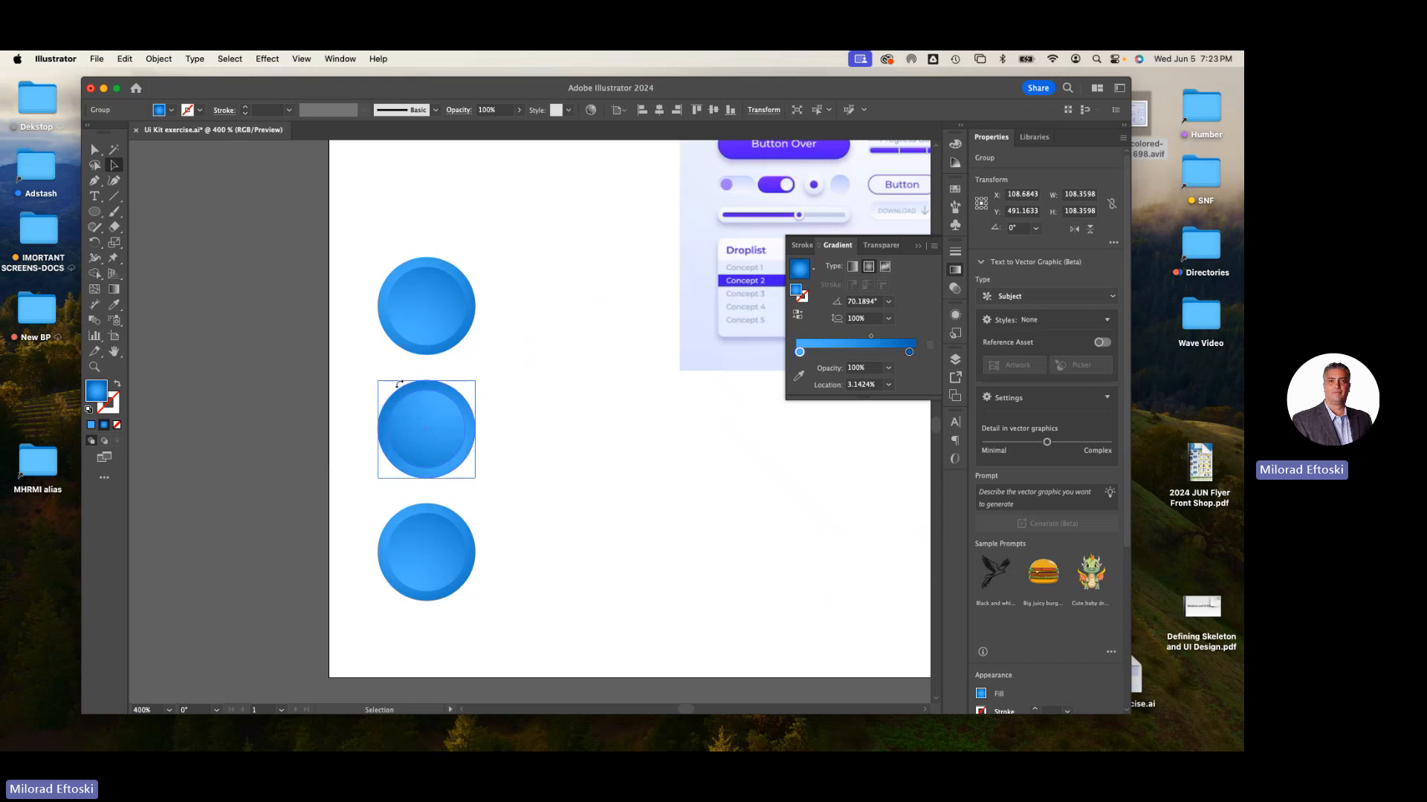
left_click(554, 453)
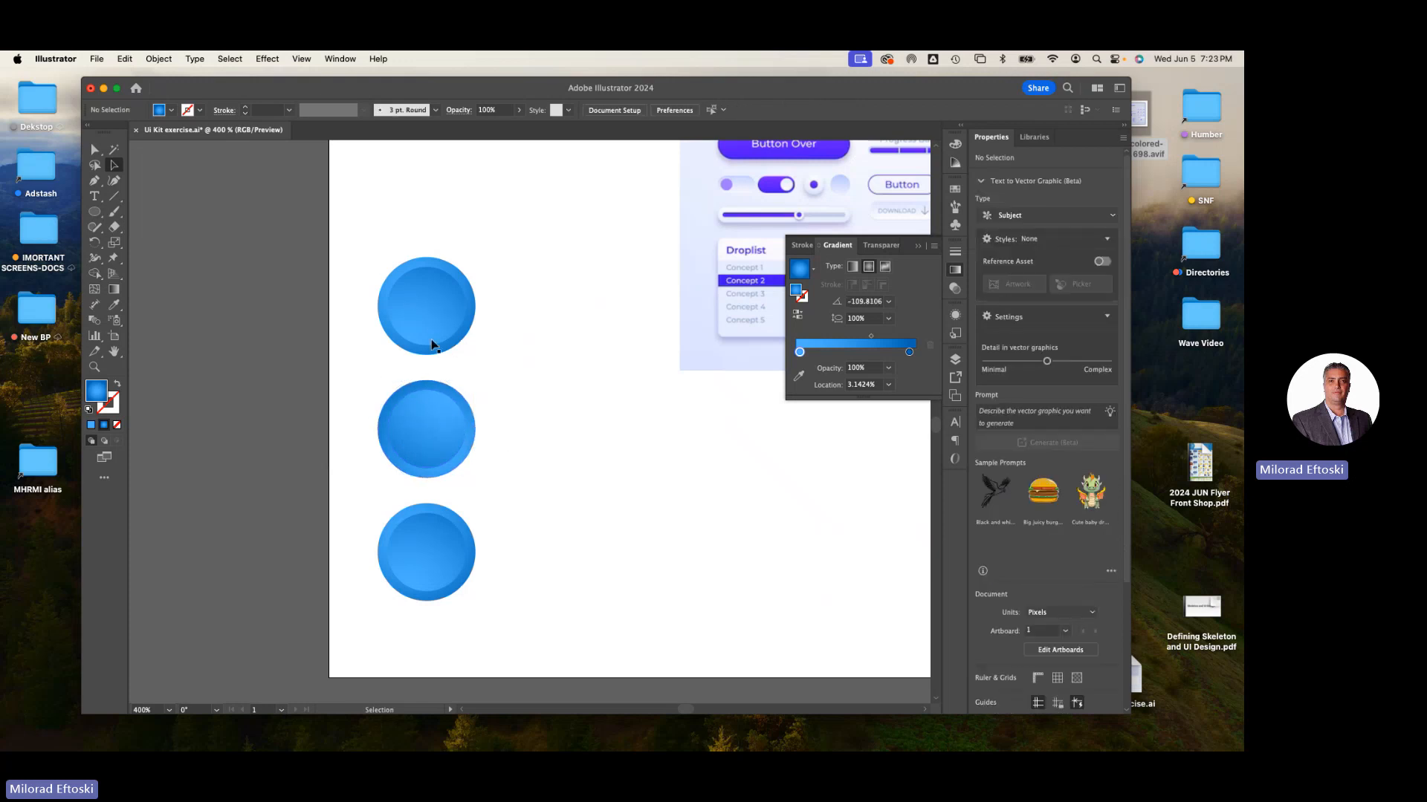
- Move the first gradient stop of the middle button's outer circle to about 13% location, then deselect
left_click(96, 151)
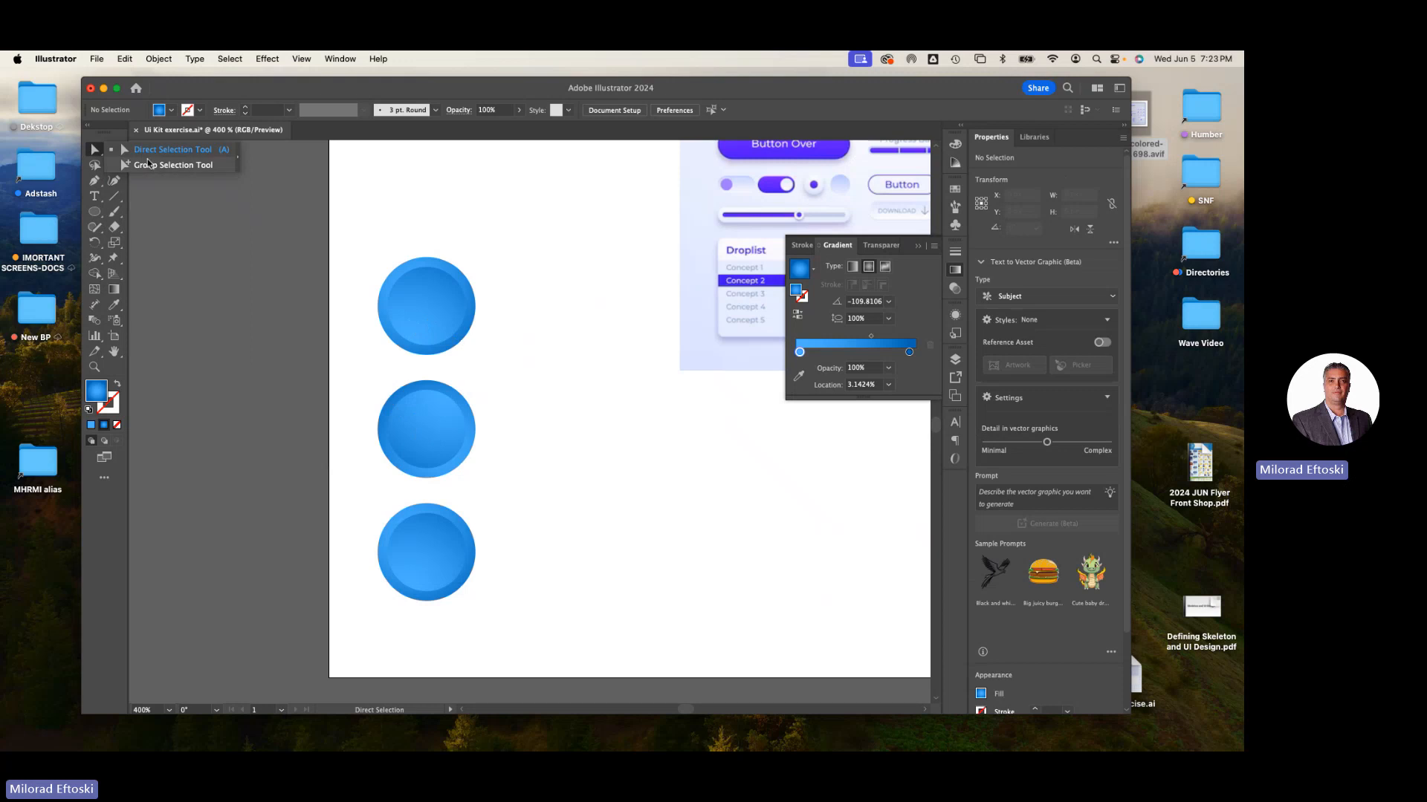
left_click(147, 165)
left_click(383, 442)
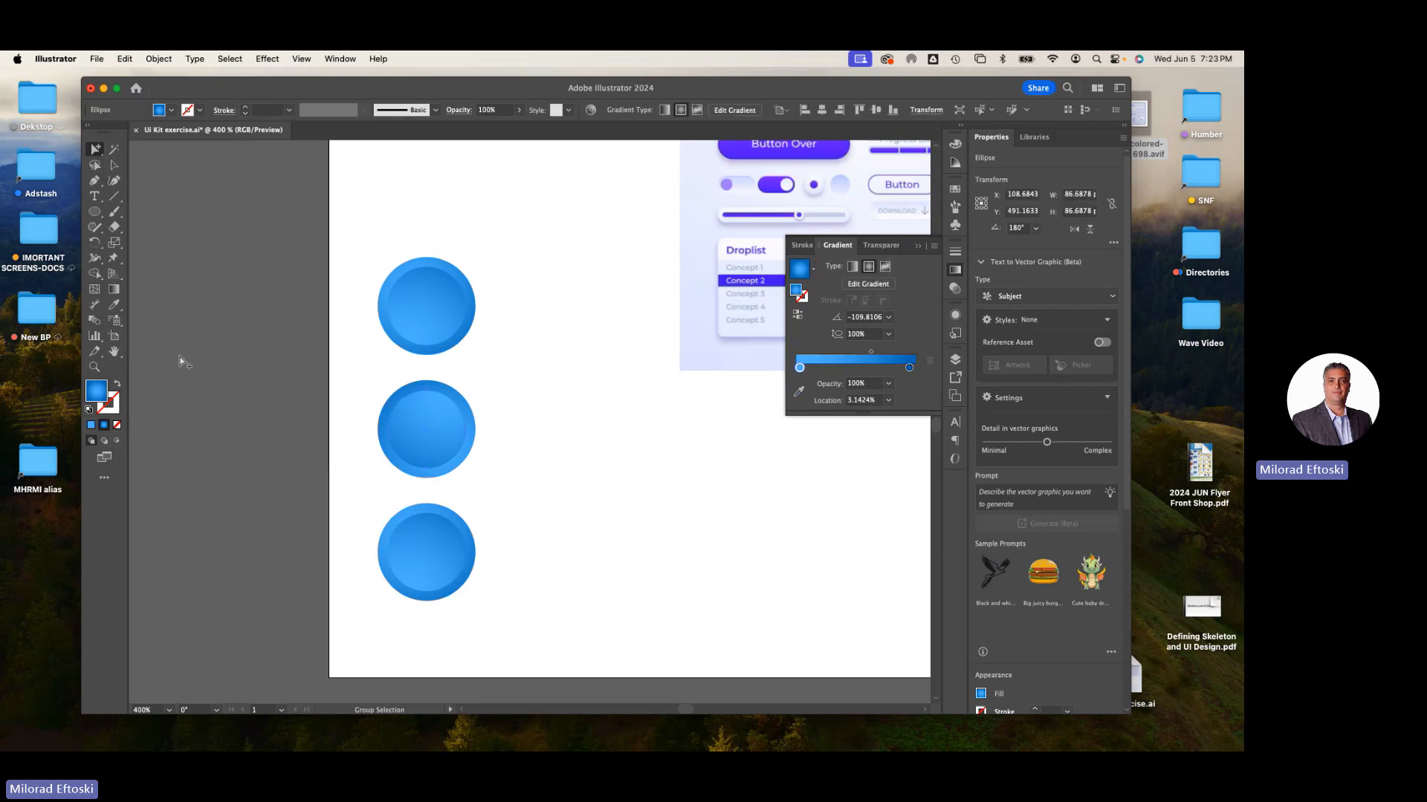
left_click(114, 290)
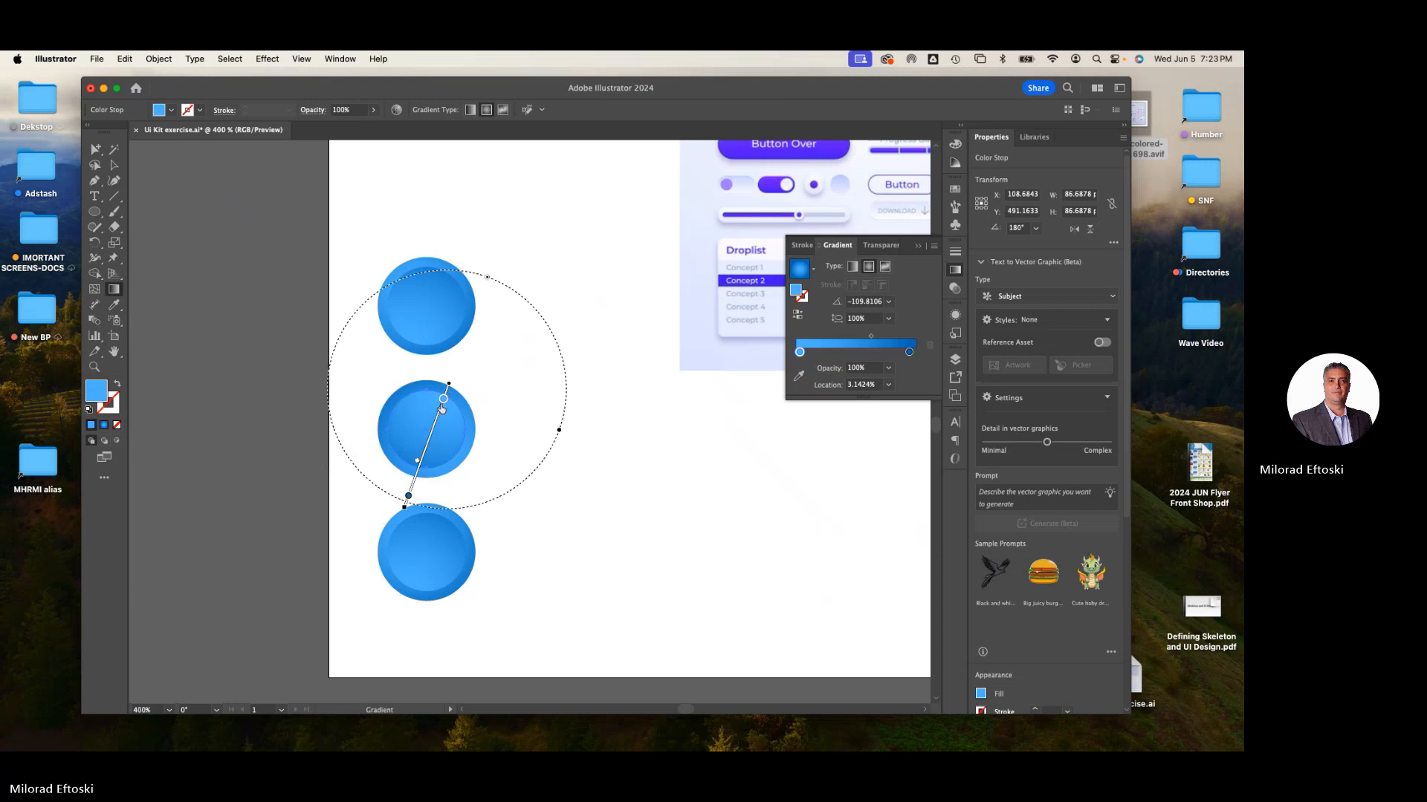
mouse_move(441, 408)
left_mouse_down()
mouse_move(431, 434)
mouse_move(442, 407)
left_mouse_up()
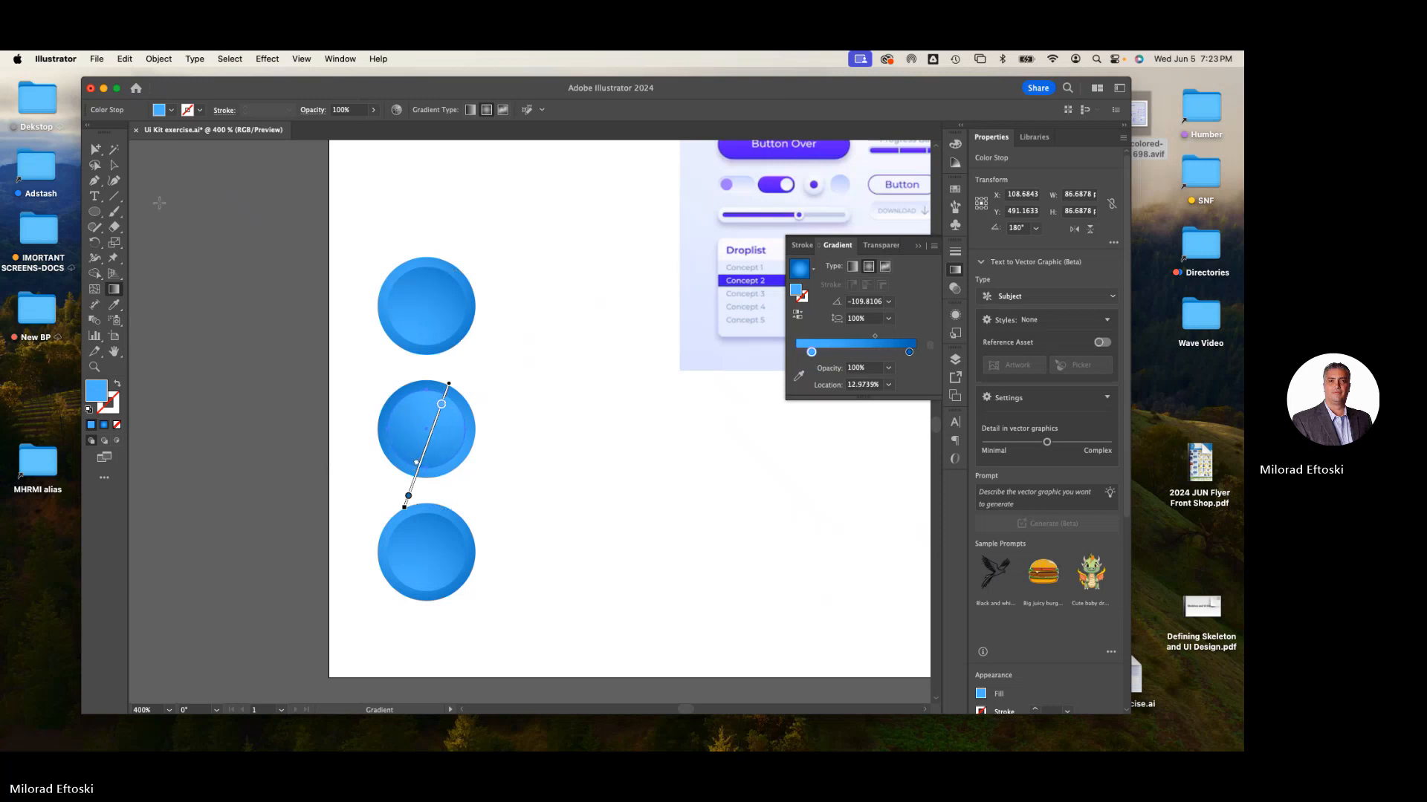
left_click(115, 168)
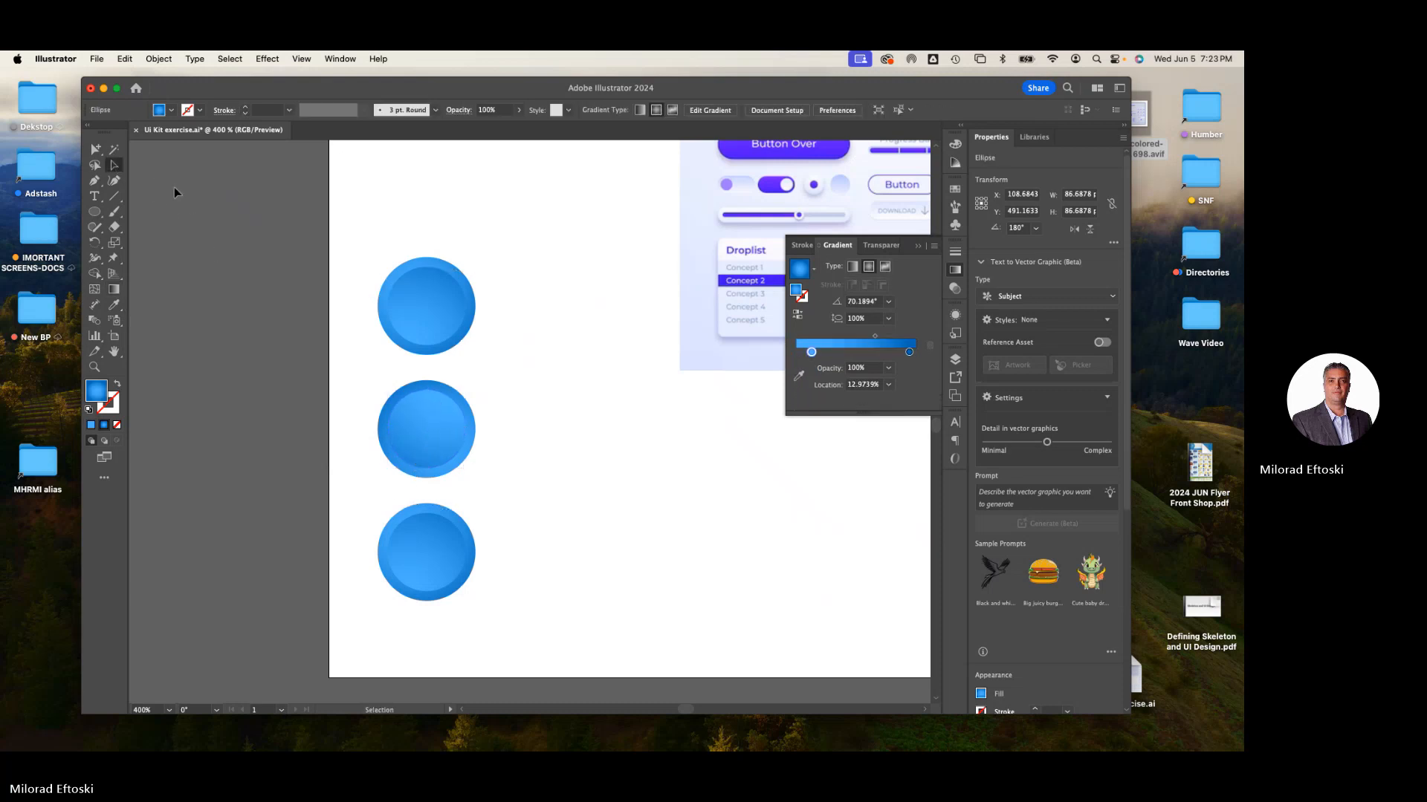
left_click(387, 414)
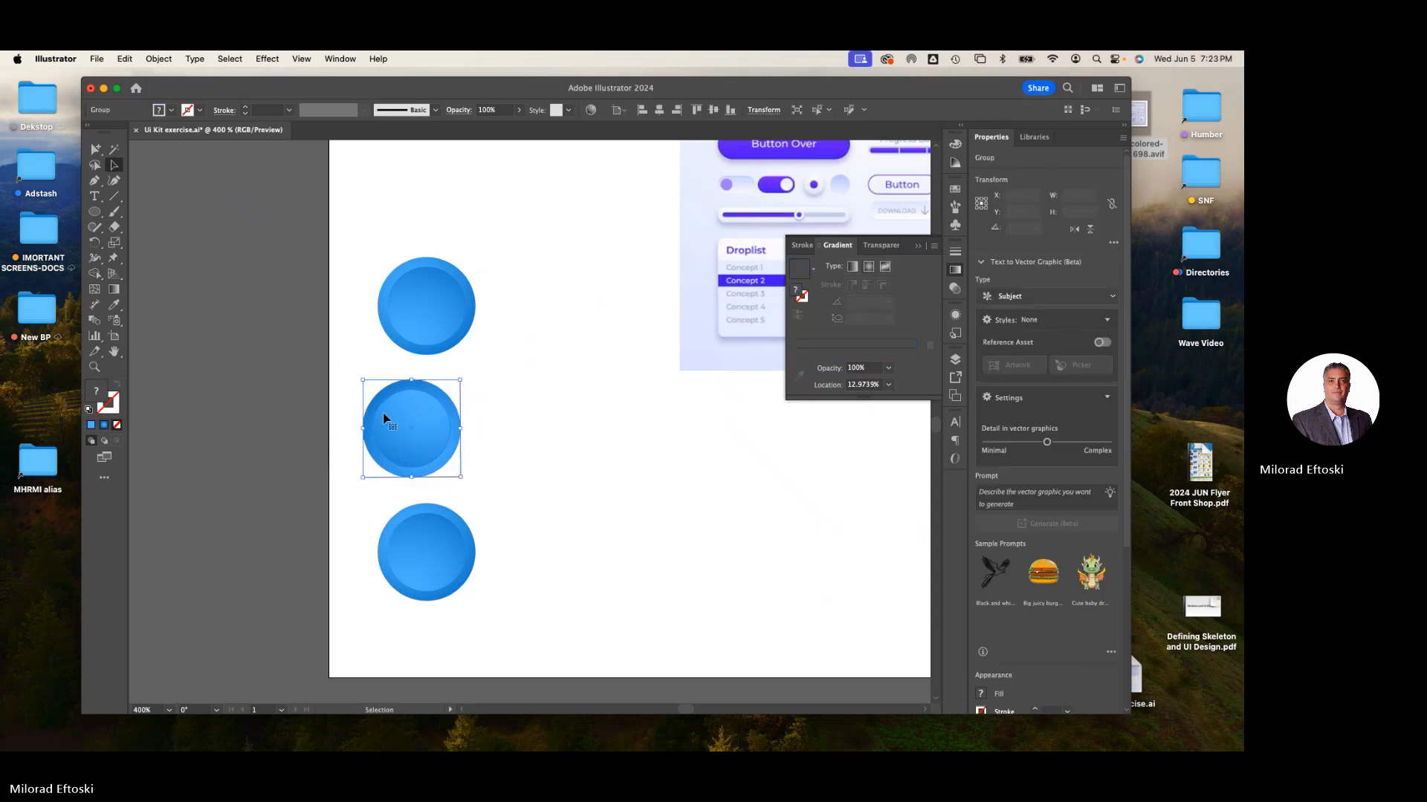
left_click(315, 387)
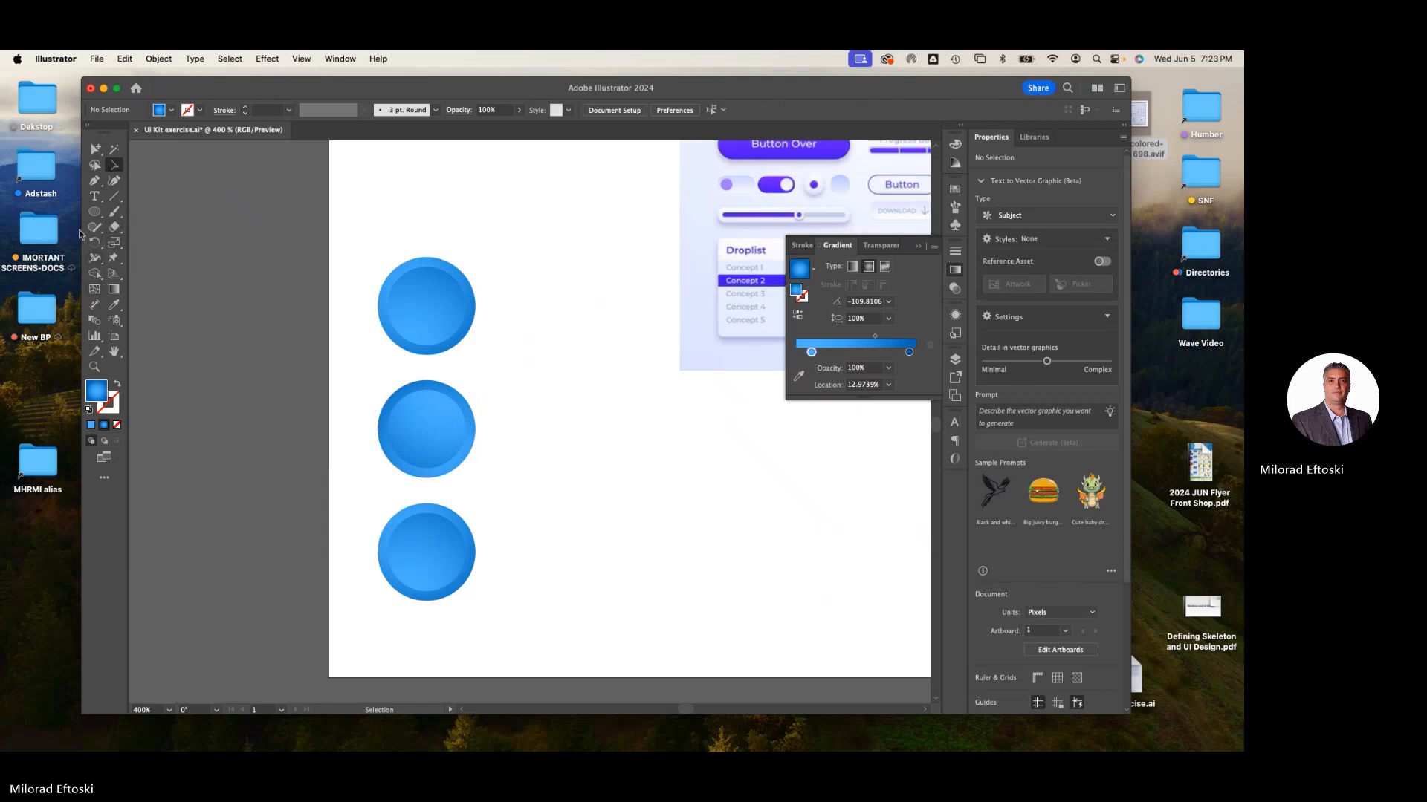
- Add a text label reading ON beside the top circle button
left_click(94, 196)
left_click(512, 325)
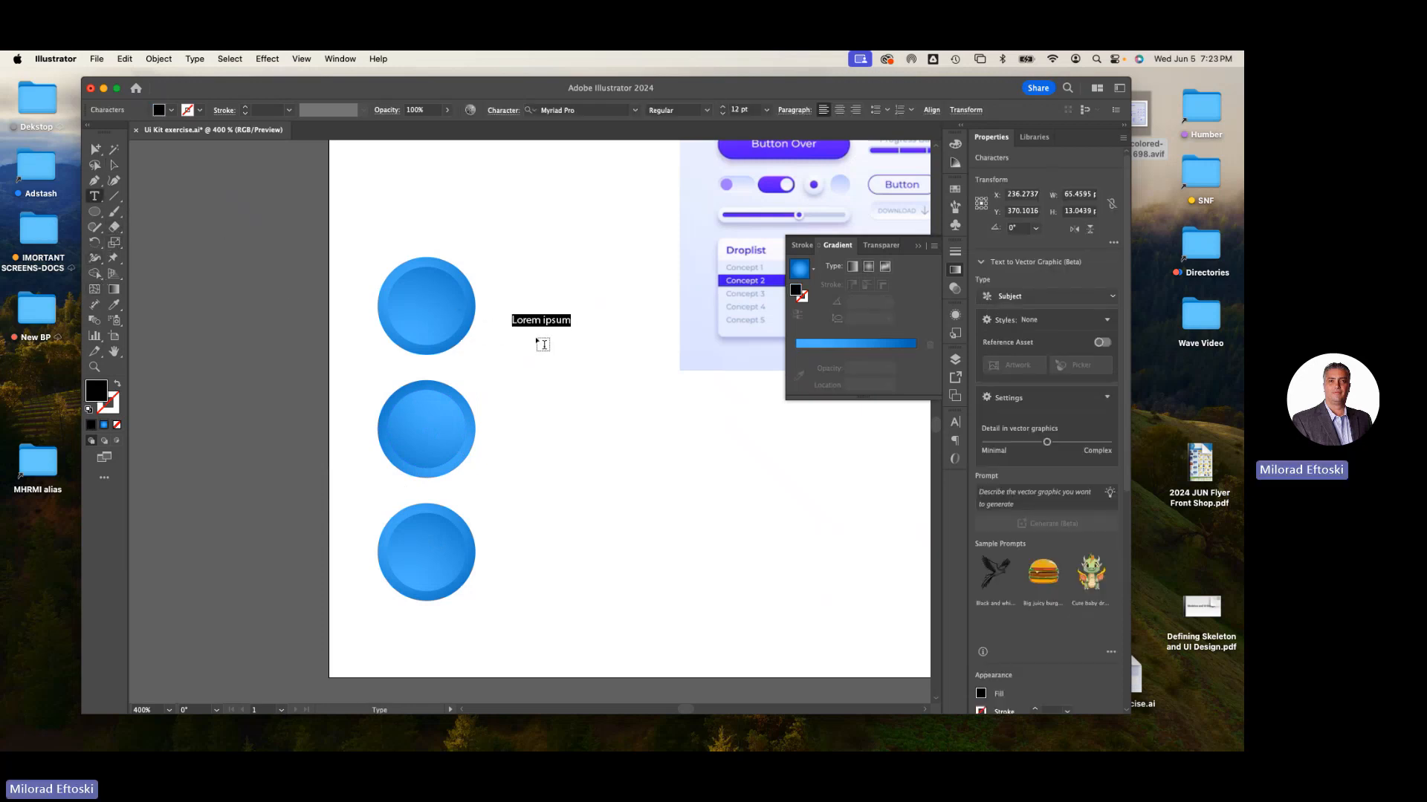
type("ON")
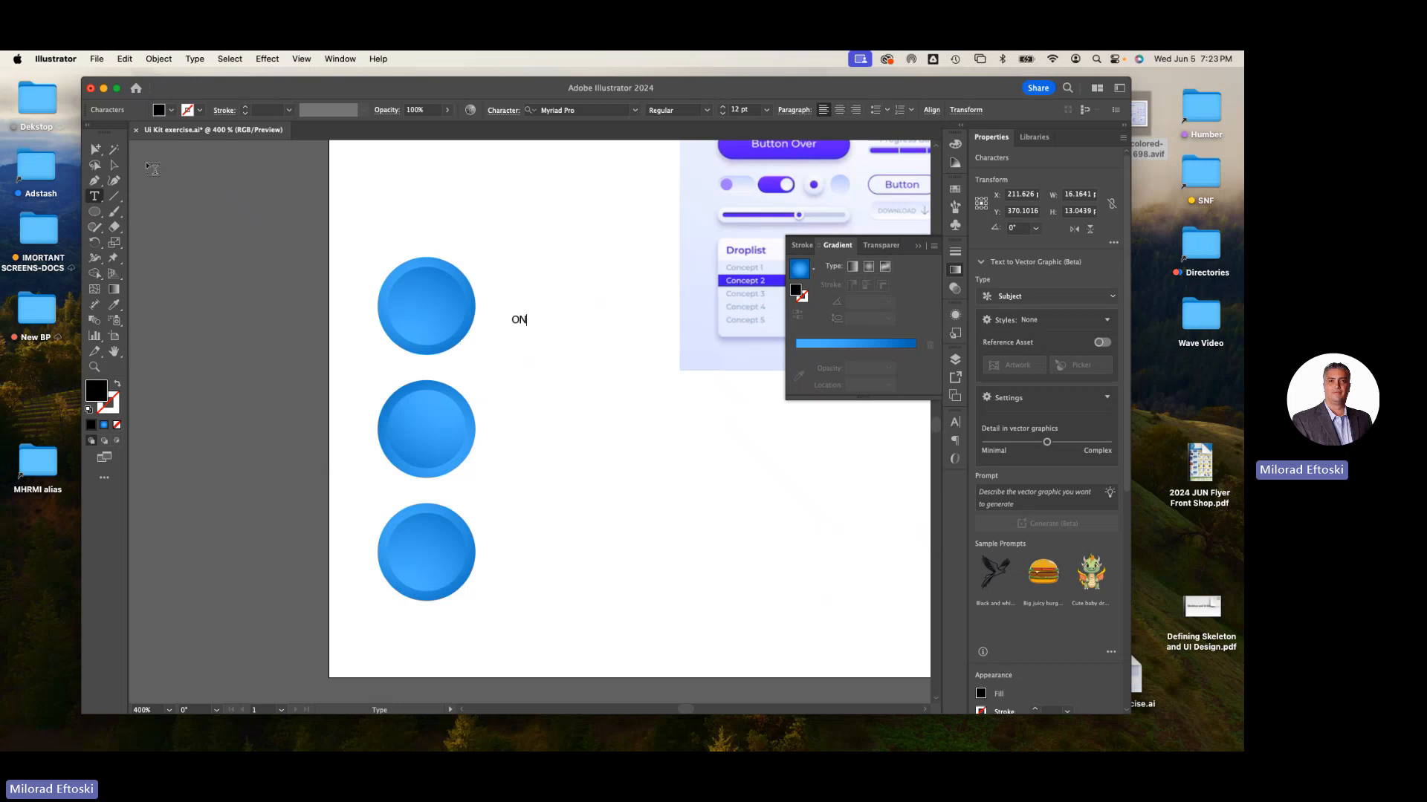
- Move the ON label onto the top circle and center it on the button
left_click(113, 165)
left_click_drag(532, 329, 425, 314)
left_click(538, 389)
left_click_drag(499, 261, 414, 363)
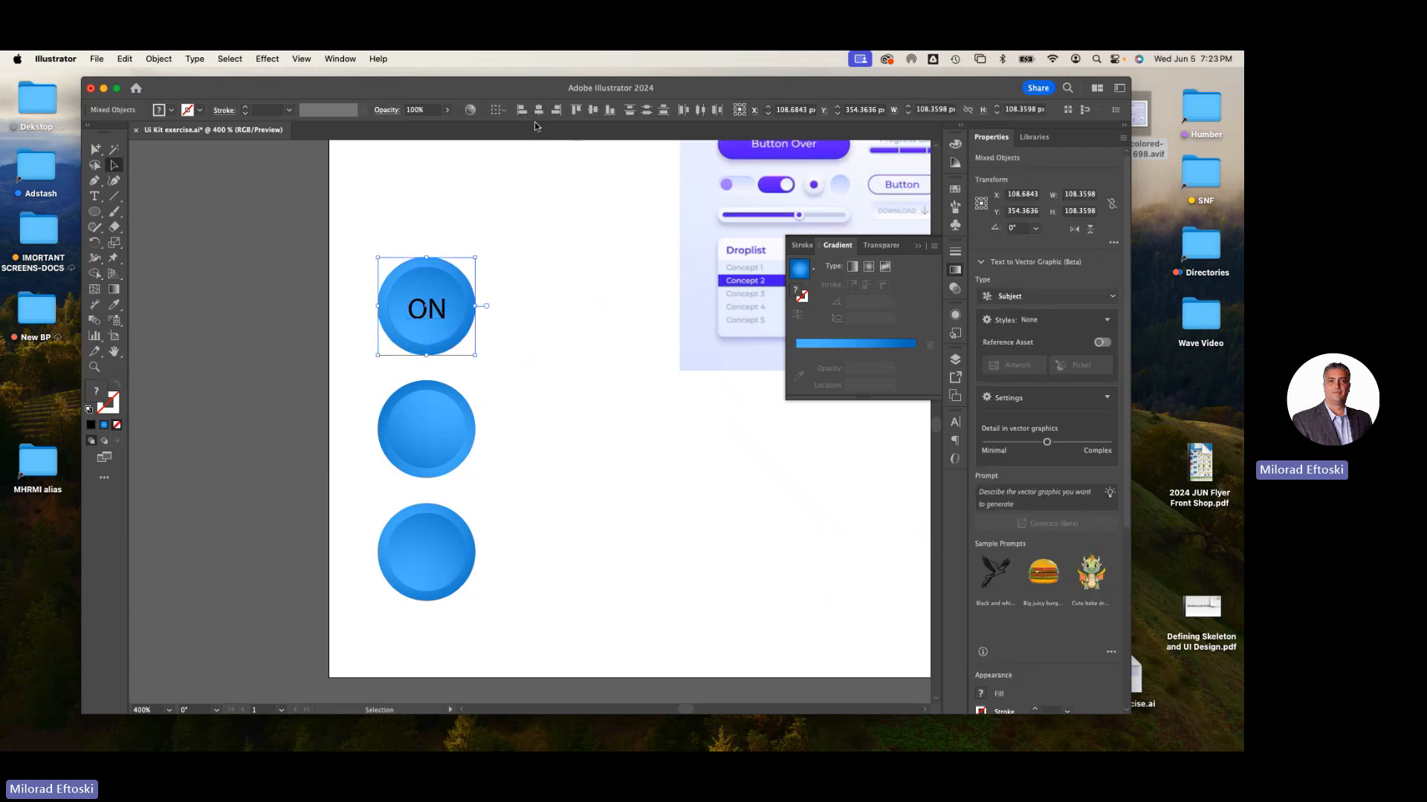
left_click(593, 112)
left_click(480, 332)
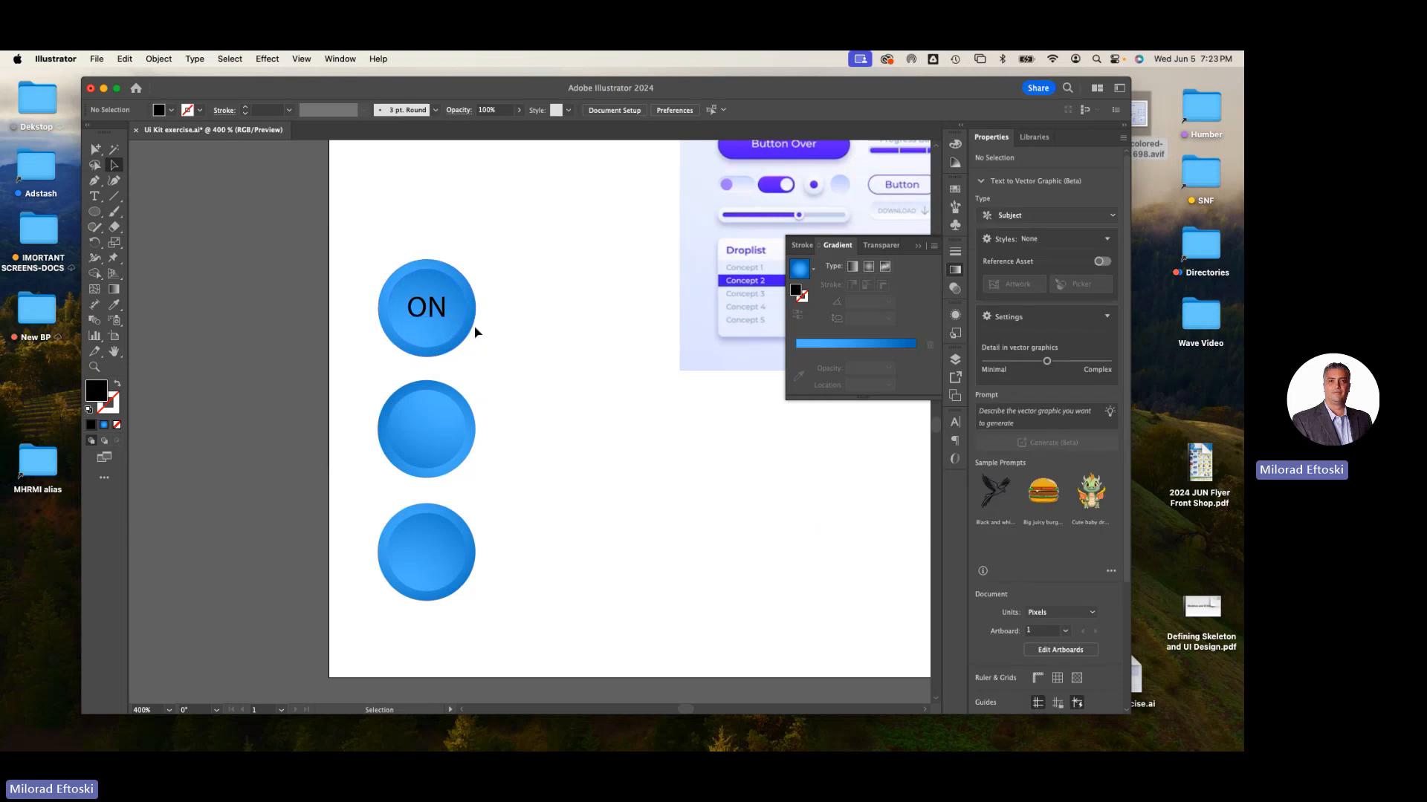
- Copy the ON label onto the middle circle, change it to OFF, and center it on that button
left_click(442, 318)
left_click_drag(443, 318, 438, 440)
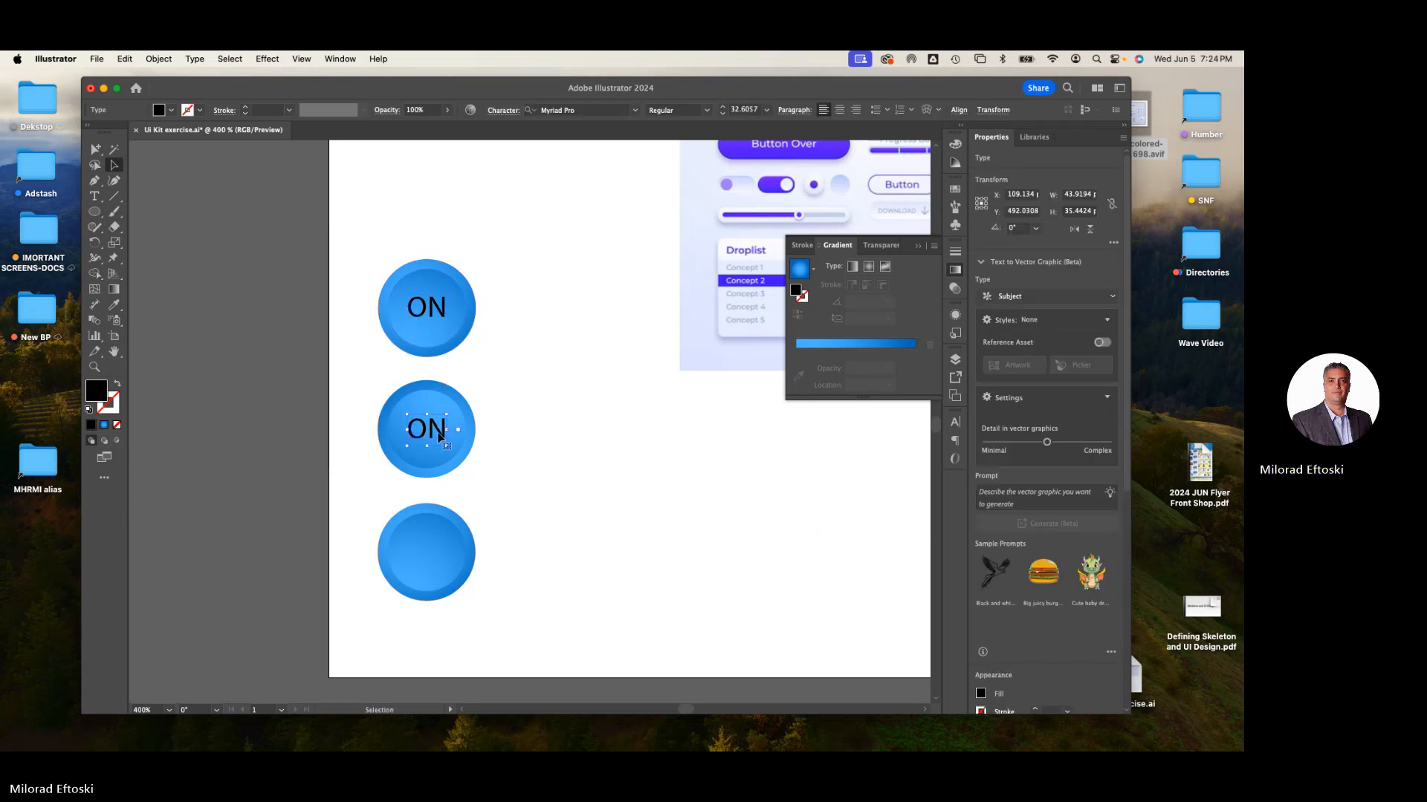
double_click(430, 430)
double_click(430, 430)
type("OFF")
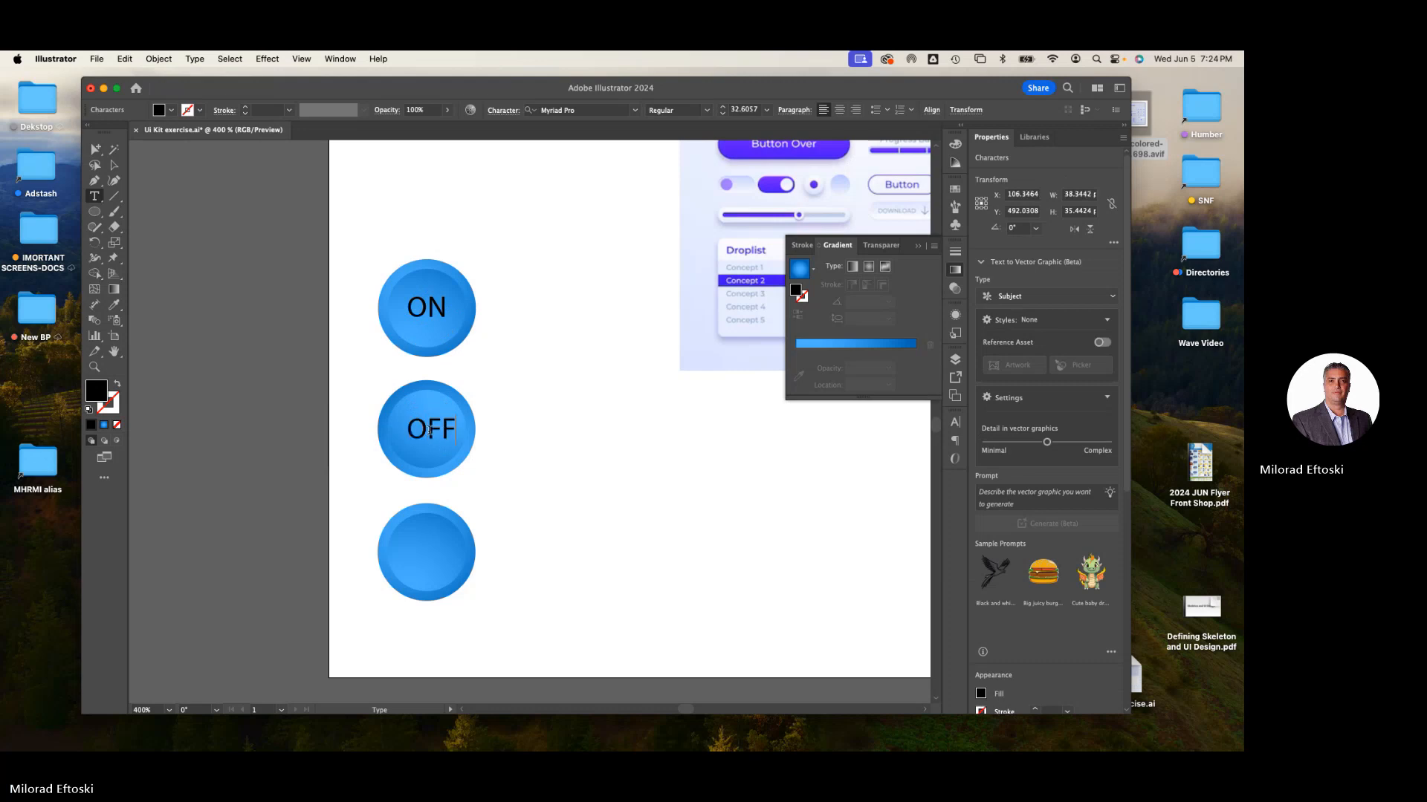
left_click(113, 165)
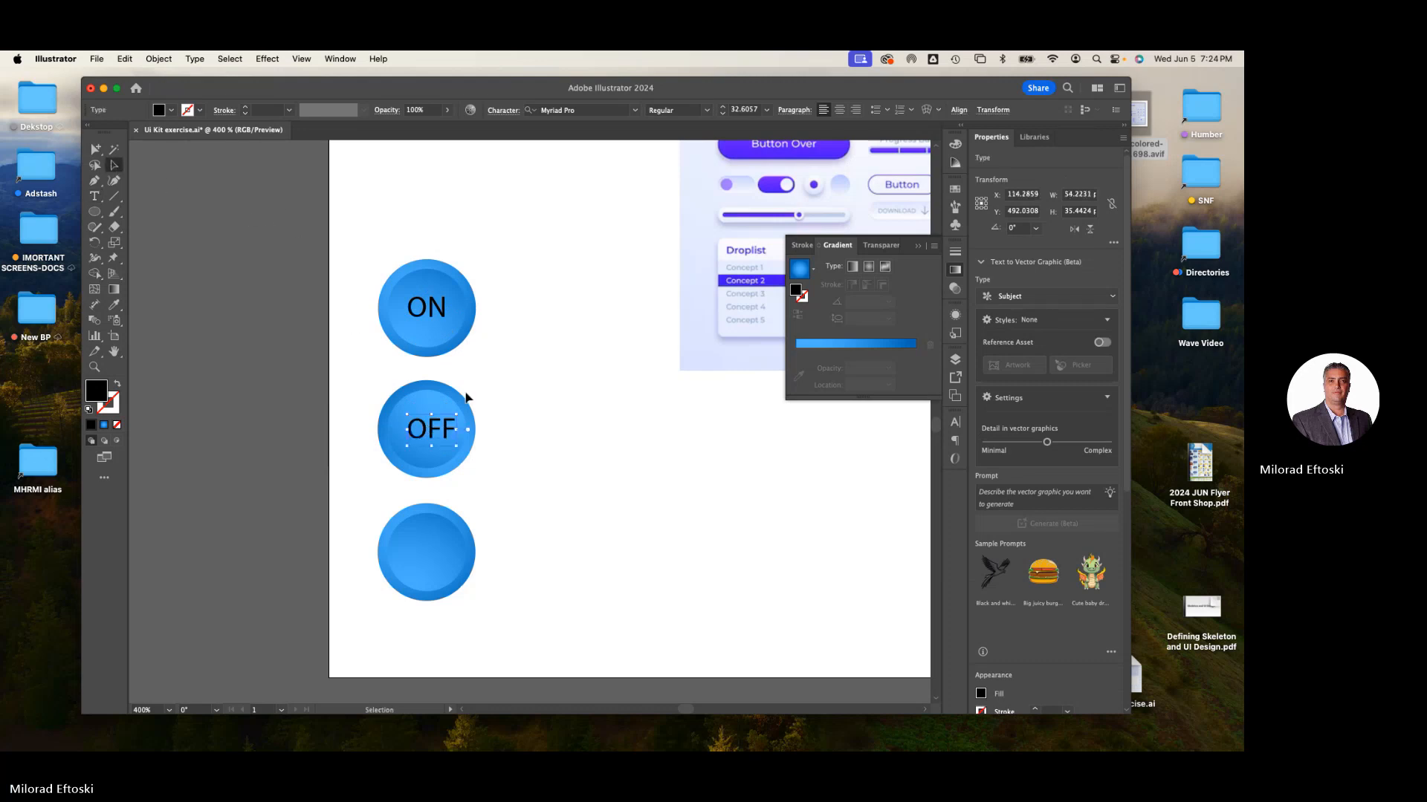
key("Left")
key("Left")
left_click(509, 391)
left_click(421, 469)
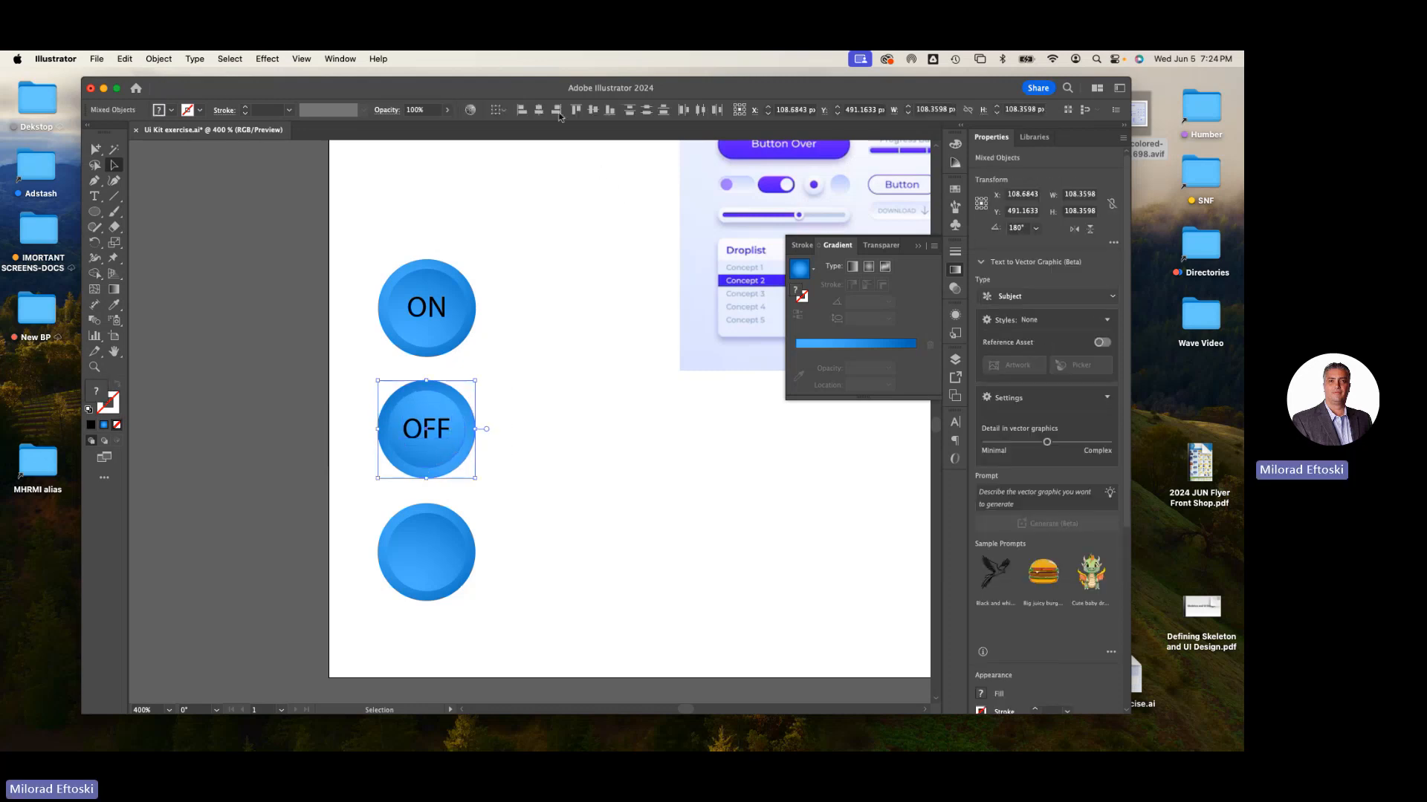
left_click(611, 248)
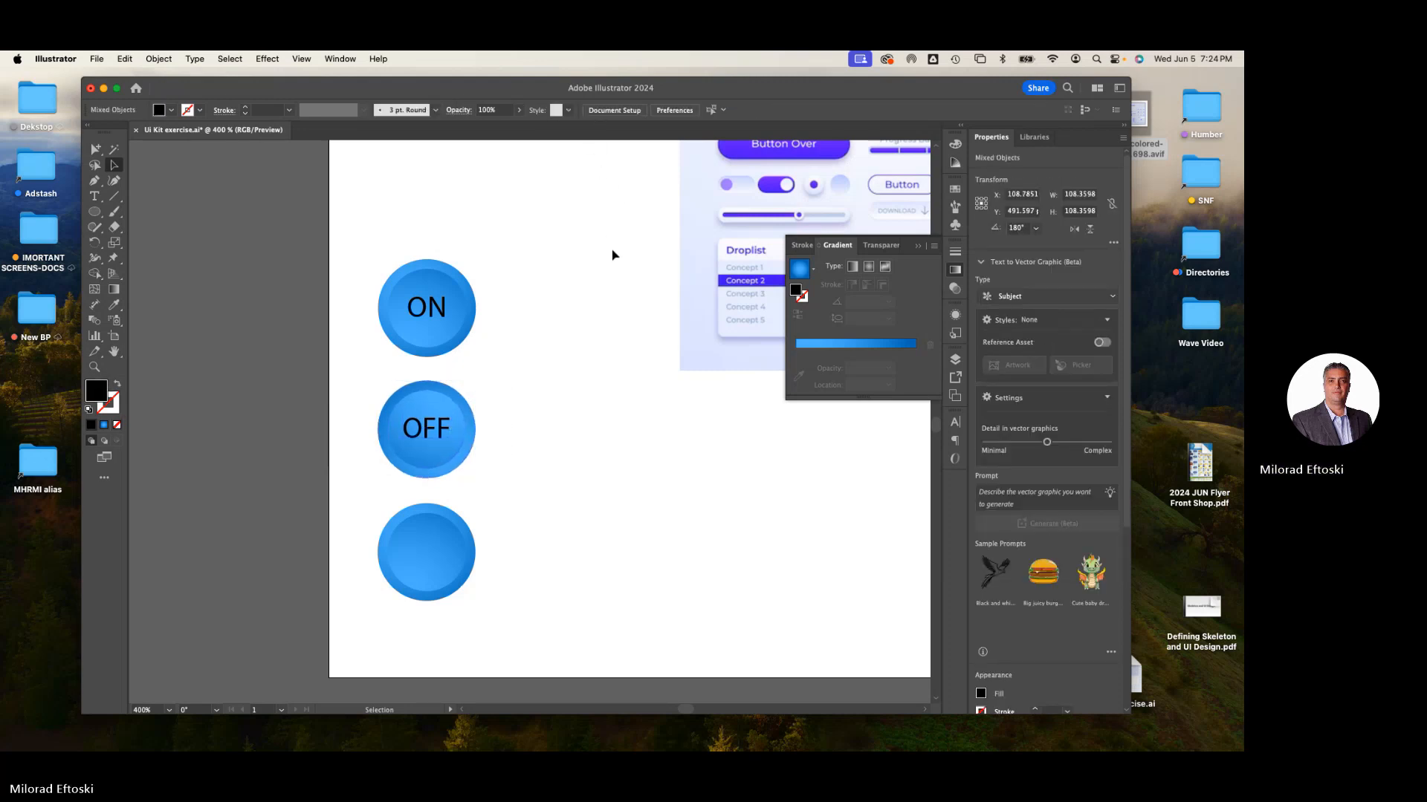
- Set the ON and OFF labels to Bold and nudge the OFF label slightly down
left_click(439, 314)
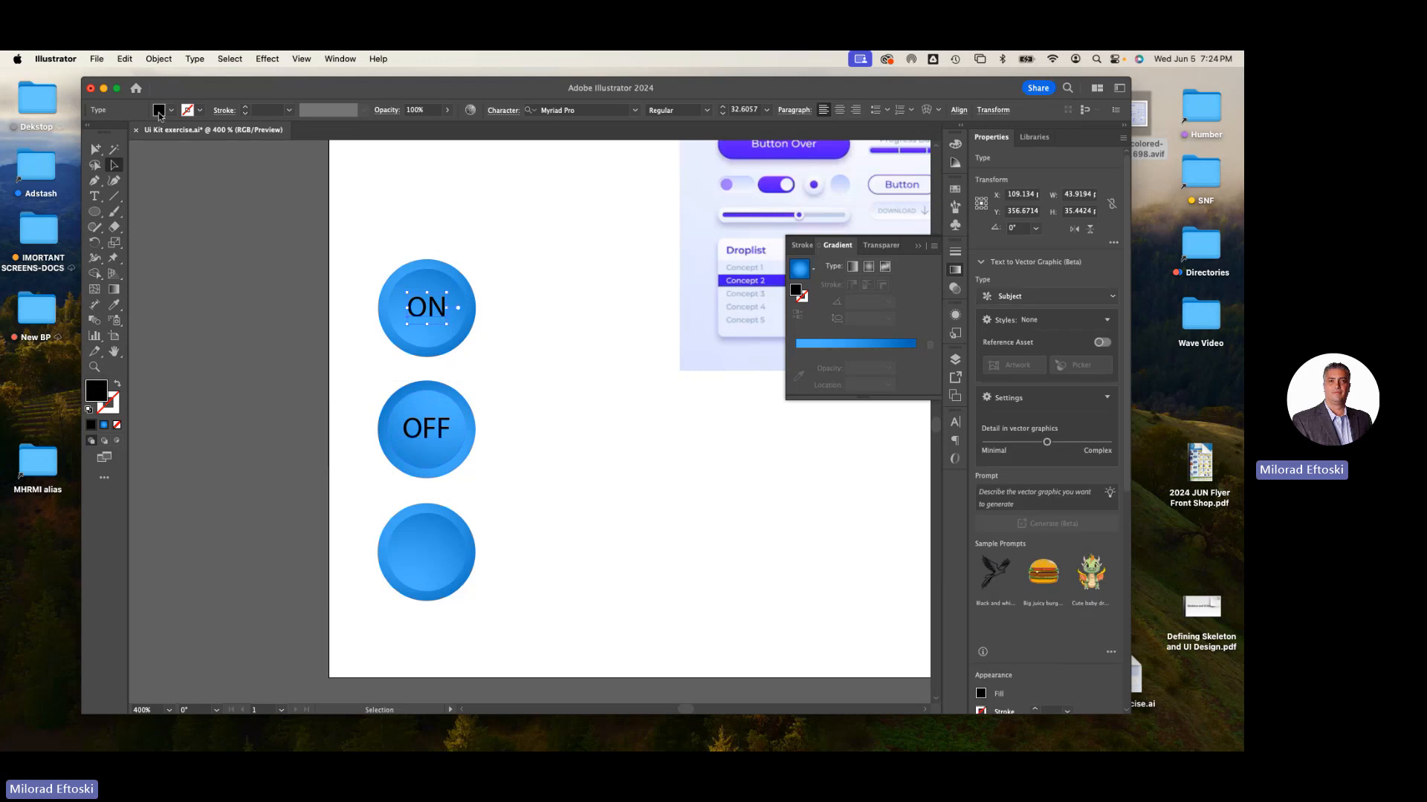
left_click(443, 443, "shift")
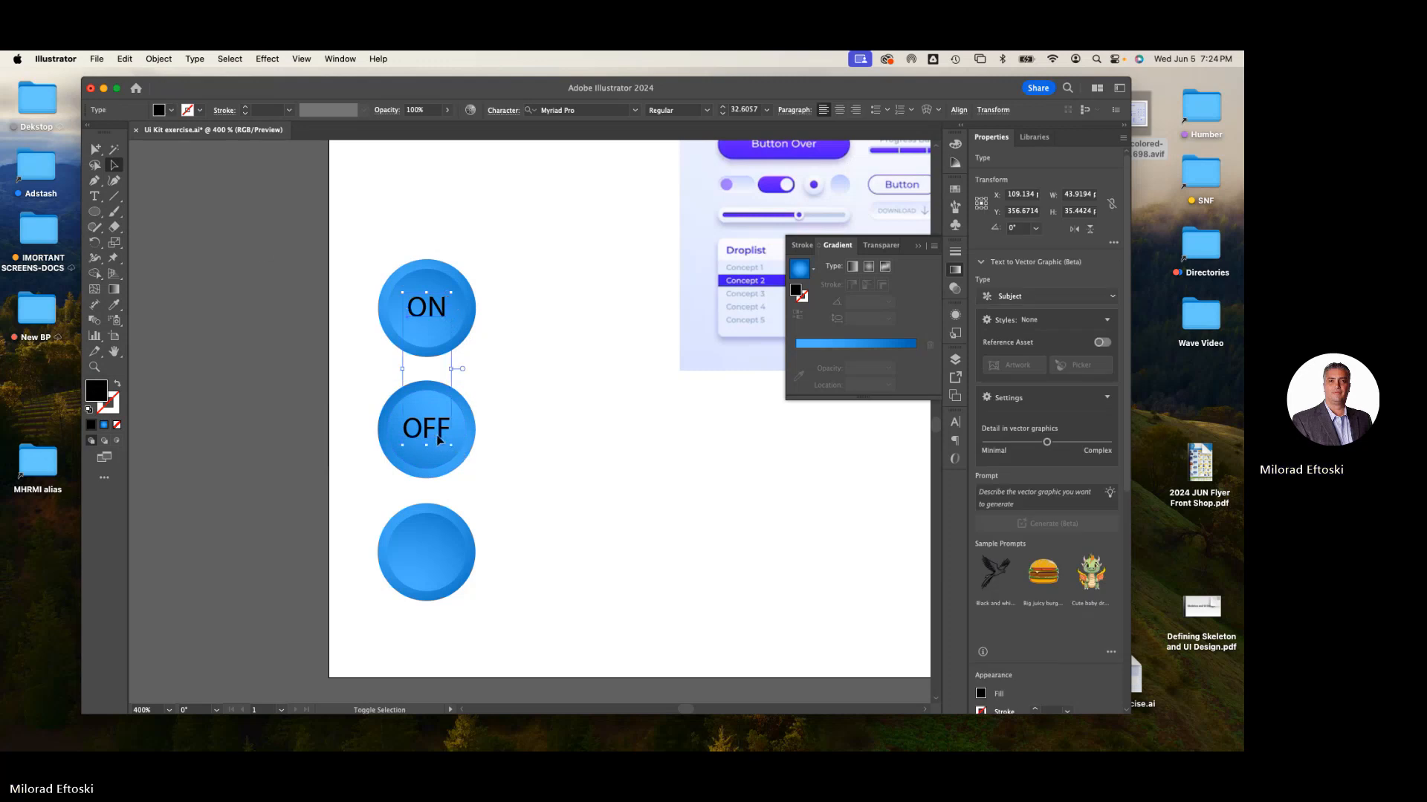
left_click(706, 110)
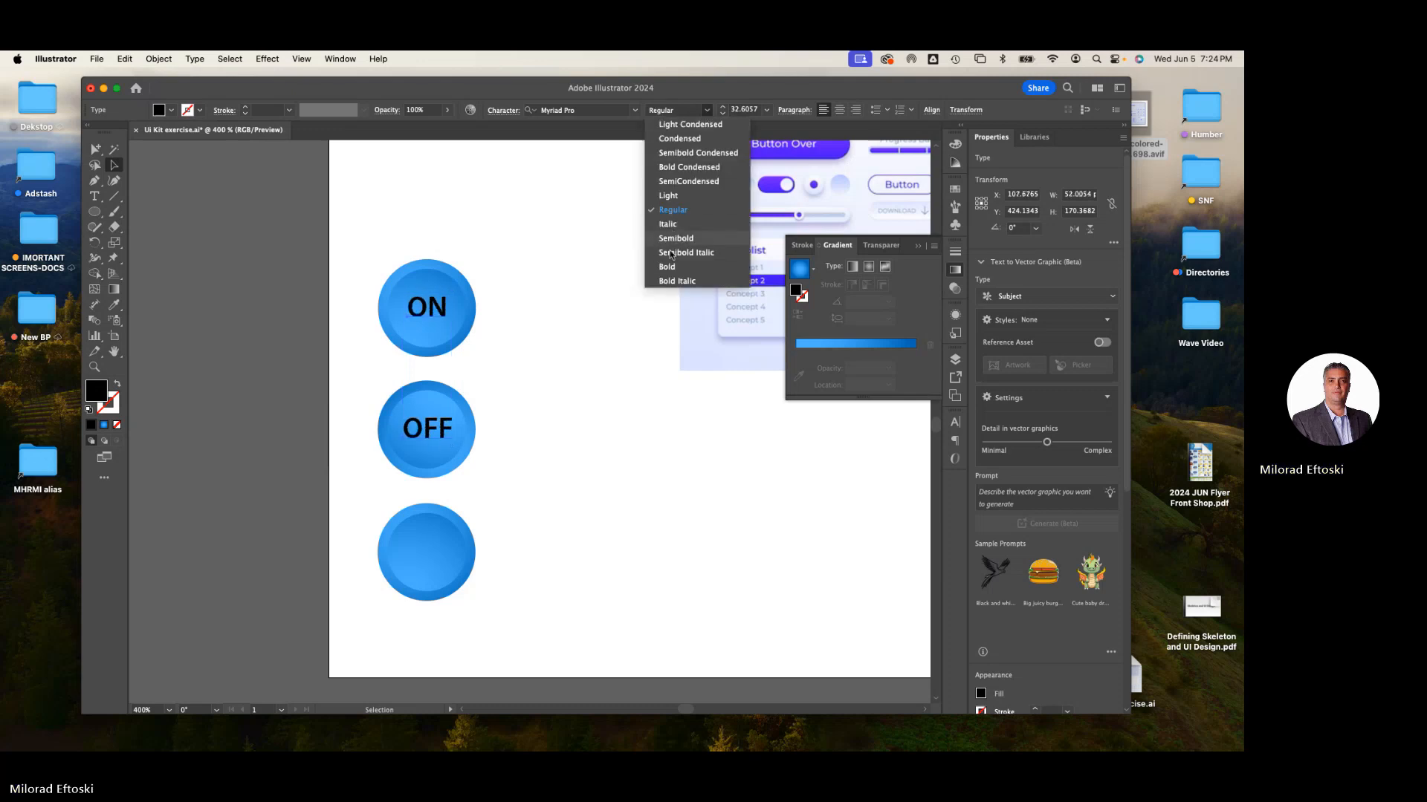
left_click(667, 267)
left_click(587, 356)
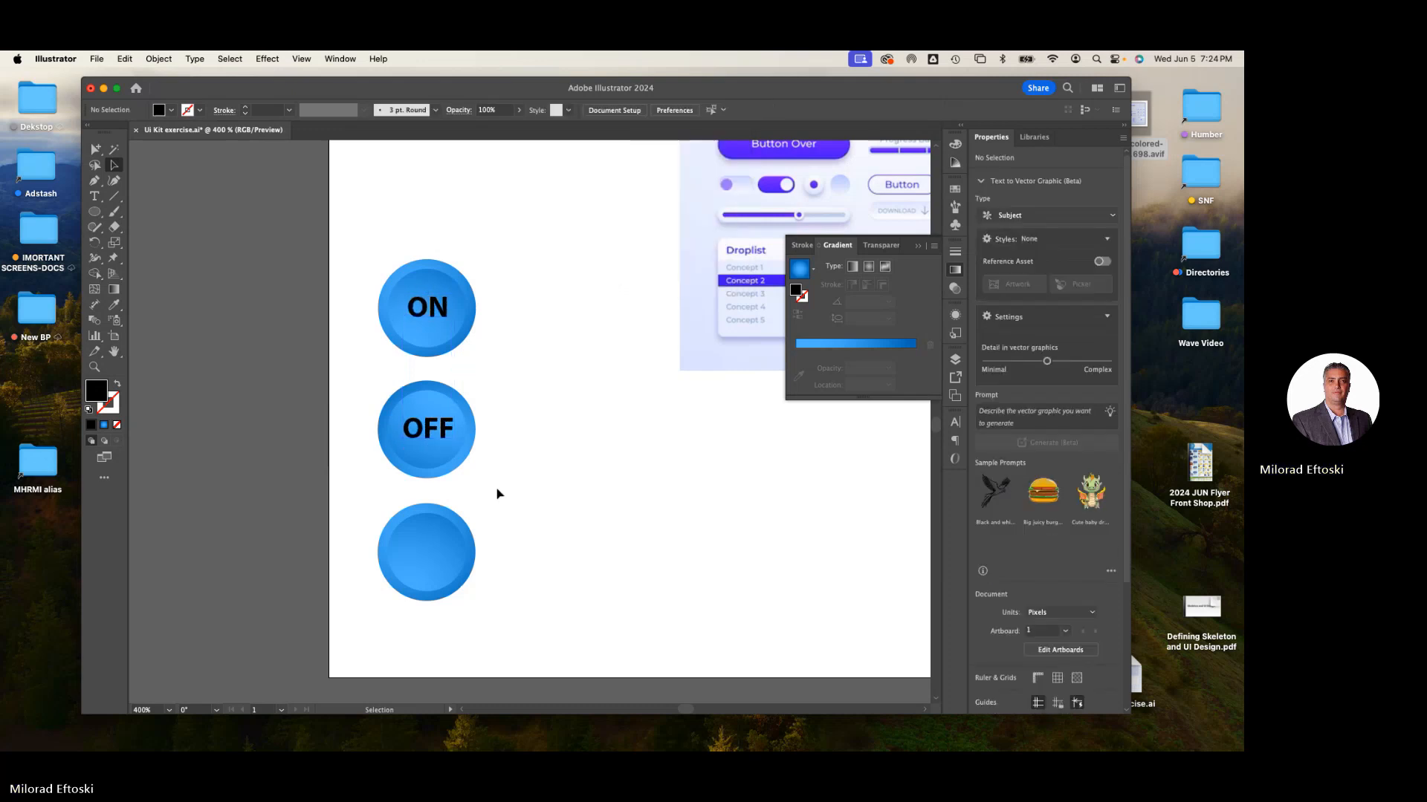
left_click(433, 439)
left_click_drag(433, 440, 433, 443)
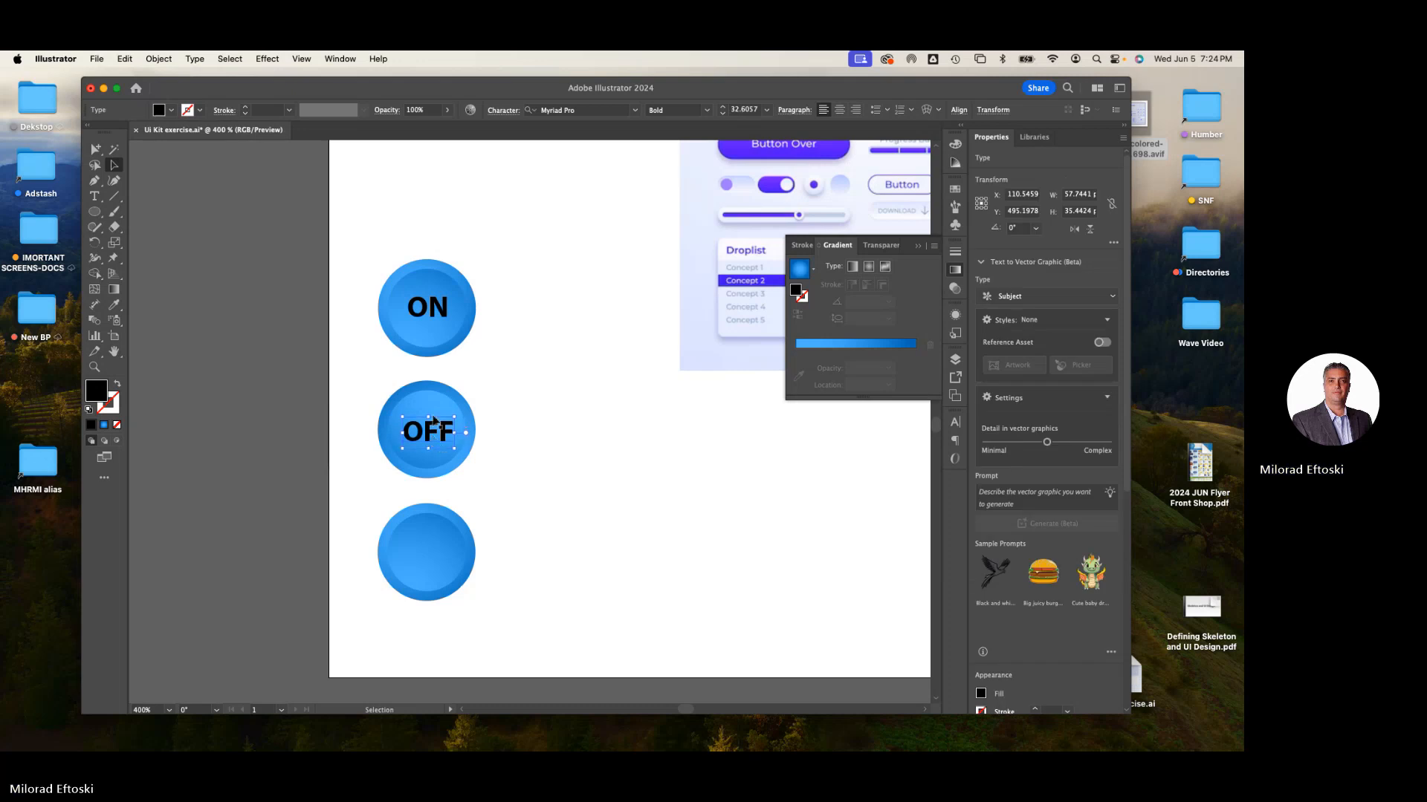
- Color the ON label white
left_click(429, 314)
left_click(172, 109)
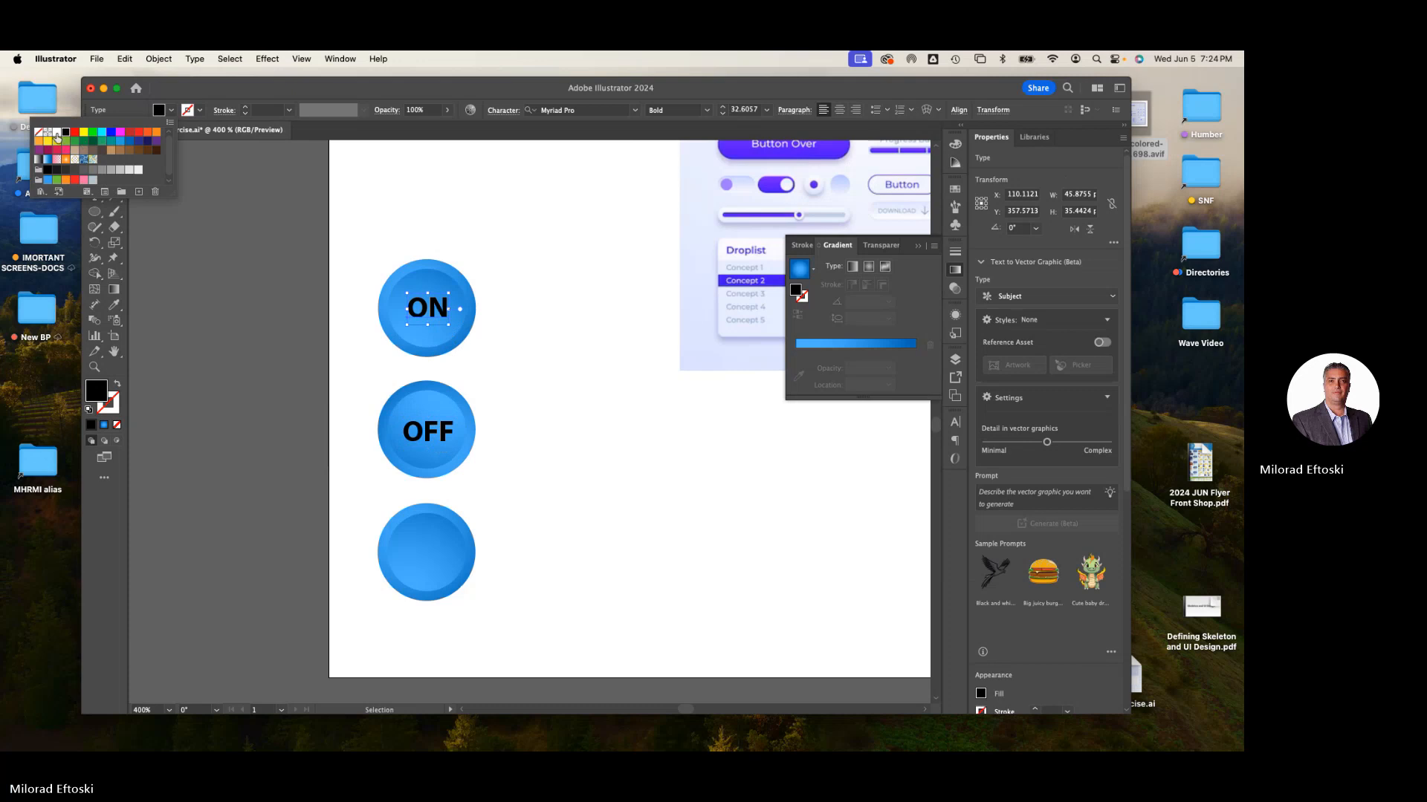
left_click(57, 135)
left_click(330, 223)
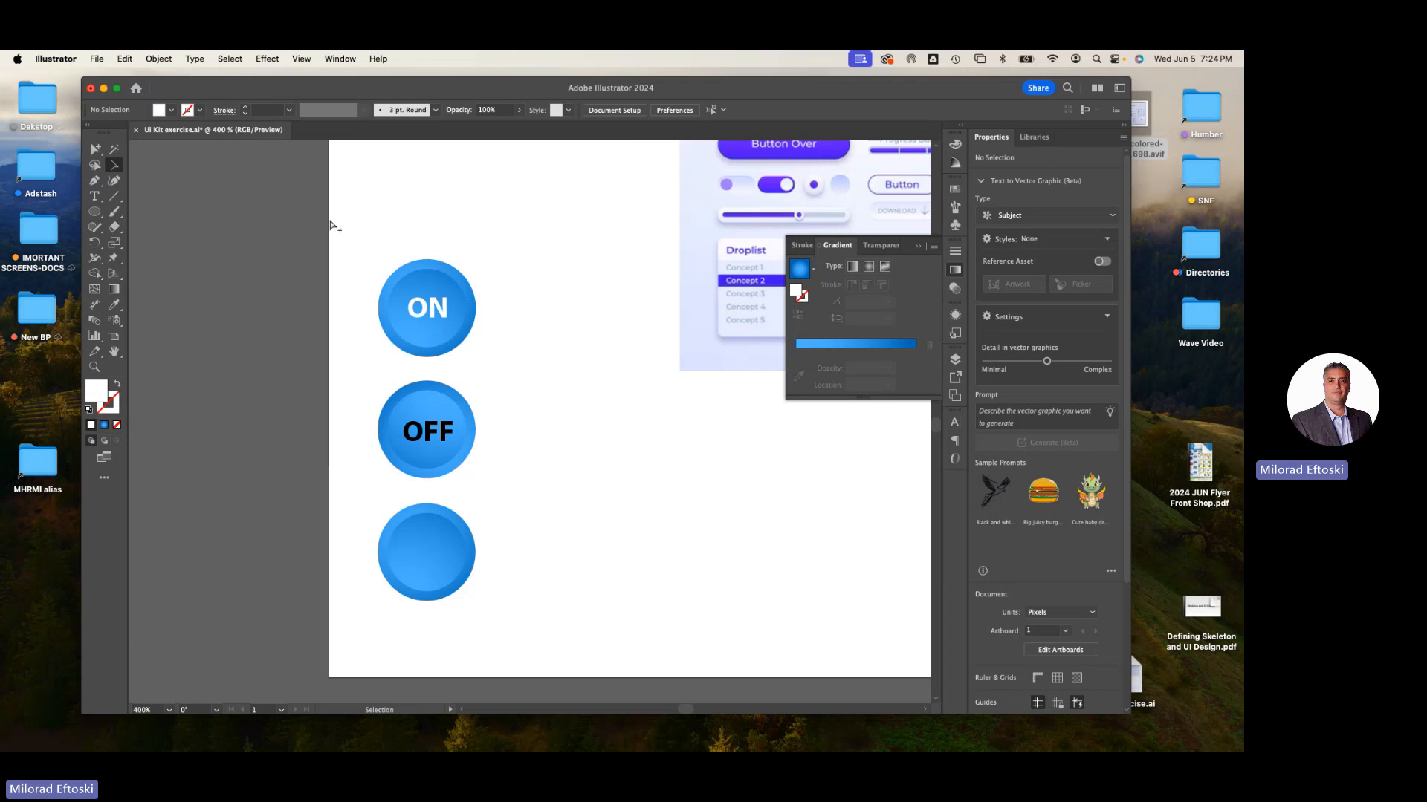
- Delete the third, unlabeled circle button
key("super+minus")
left_click(464, 501)
key("Delete")
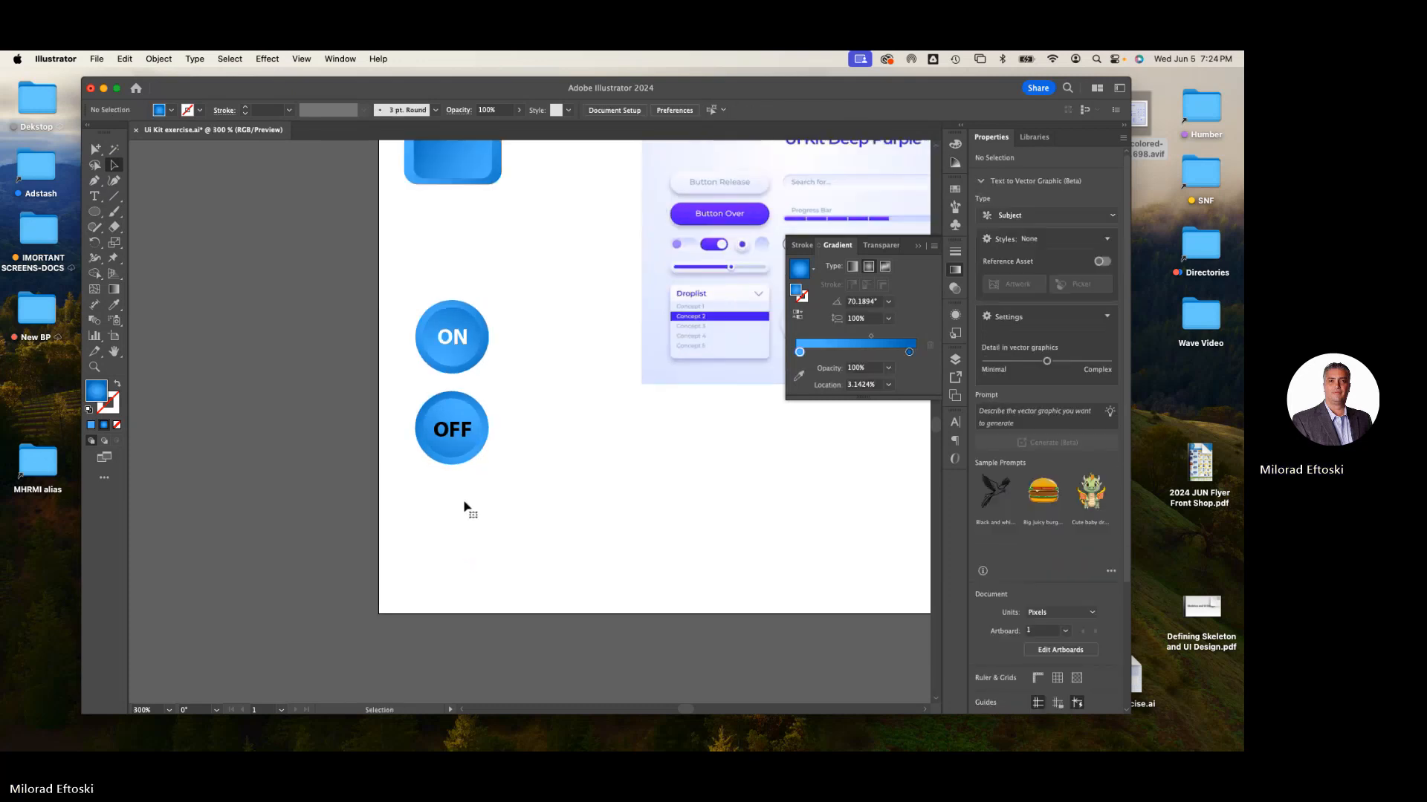
- Scale the rectangular button down to a small size from its corner
scroll(533, 475, "up", 3)
left_click_drag(535, 573, 451, 382)
left_click(548, 389)
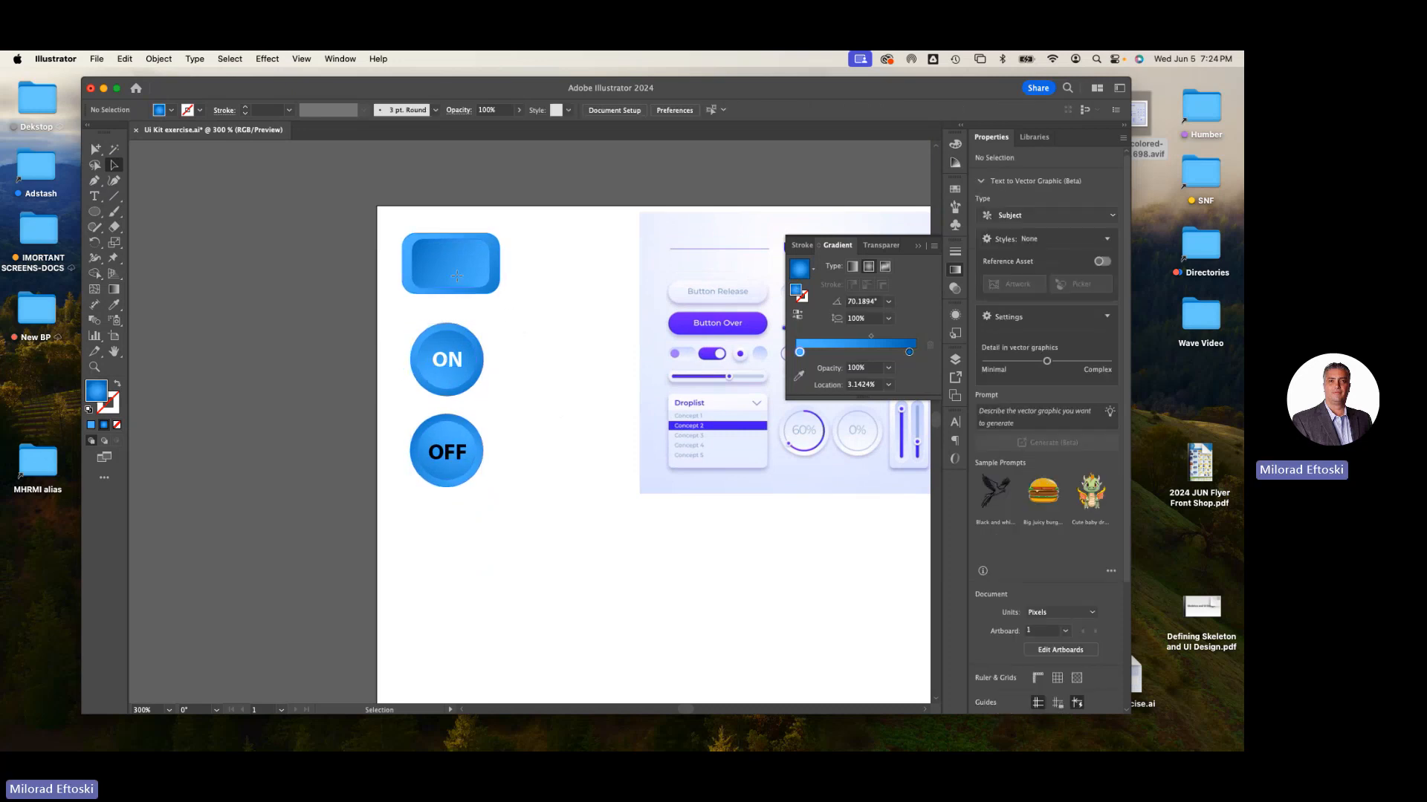
left_click(457, 275)
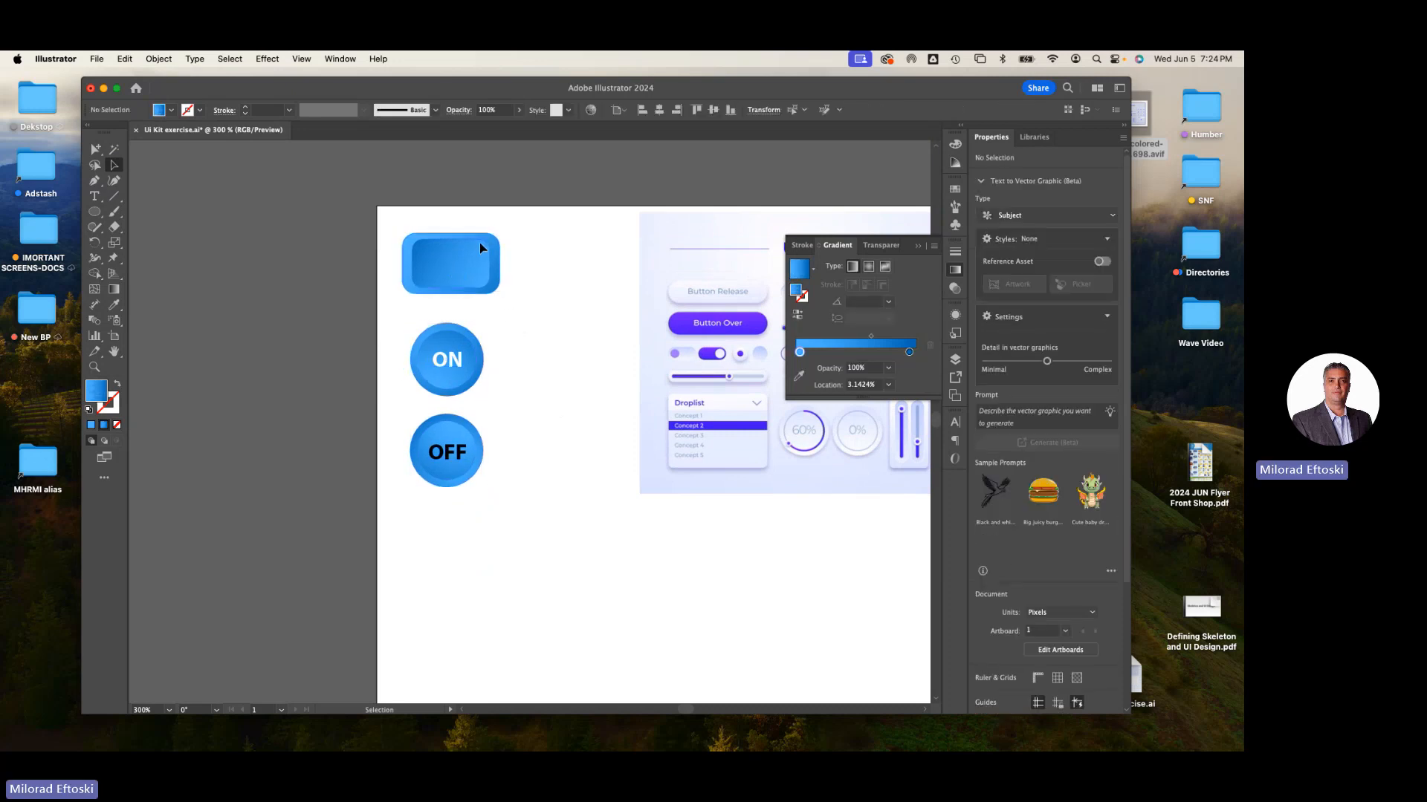
left_click_drag(500, 234, 476, 263)
left_click(485, 275)
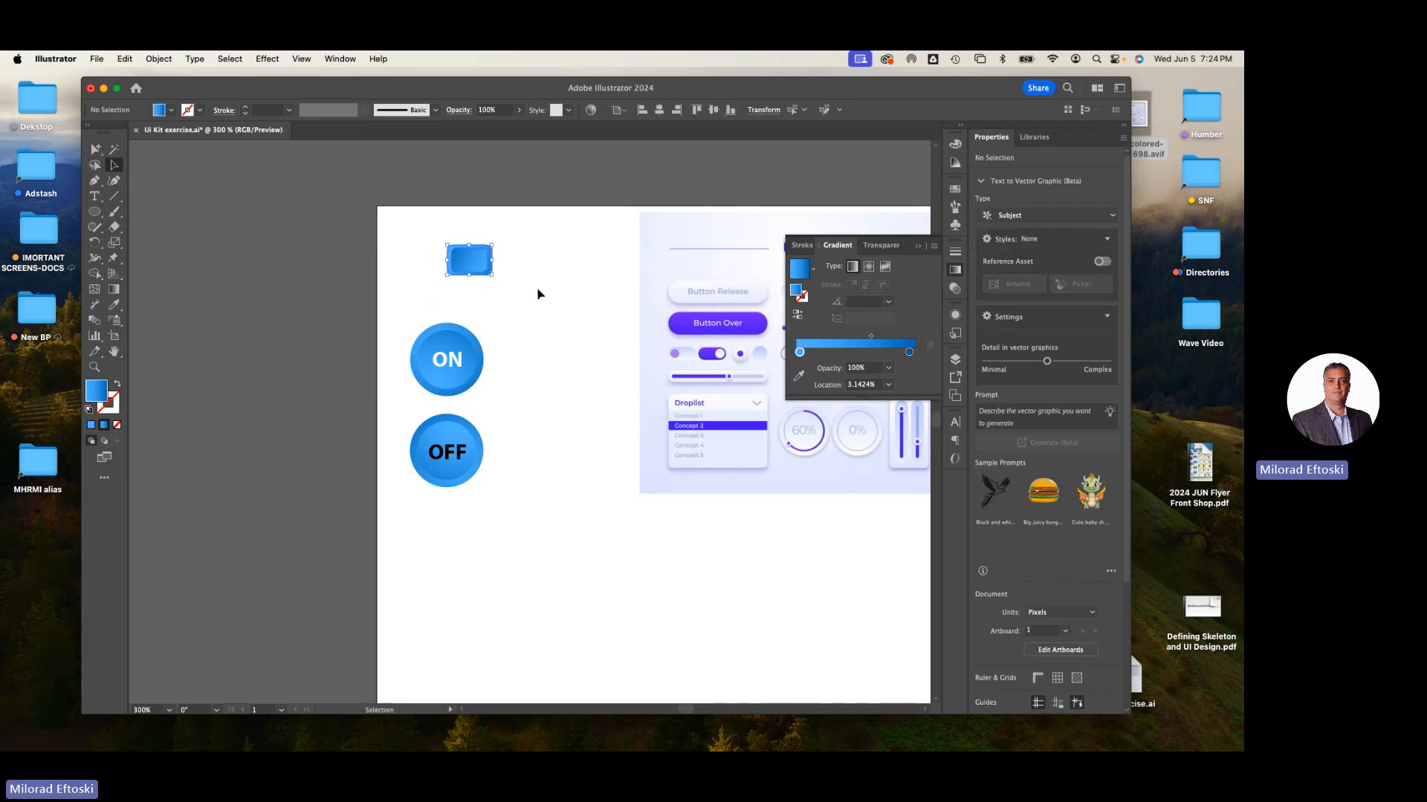
left_click(538, 290)
- Move the ON and OFF circle buttons lower on the artboard
left_click_drag(403, 313, 487, 557)
left_click_drag(453, 458, 483, 572)
left_click(577, 563)
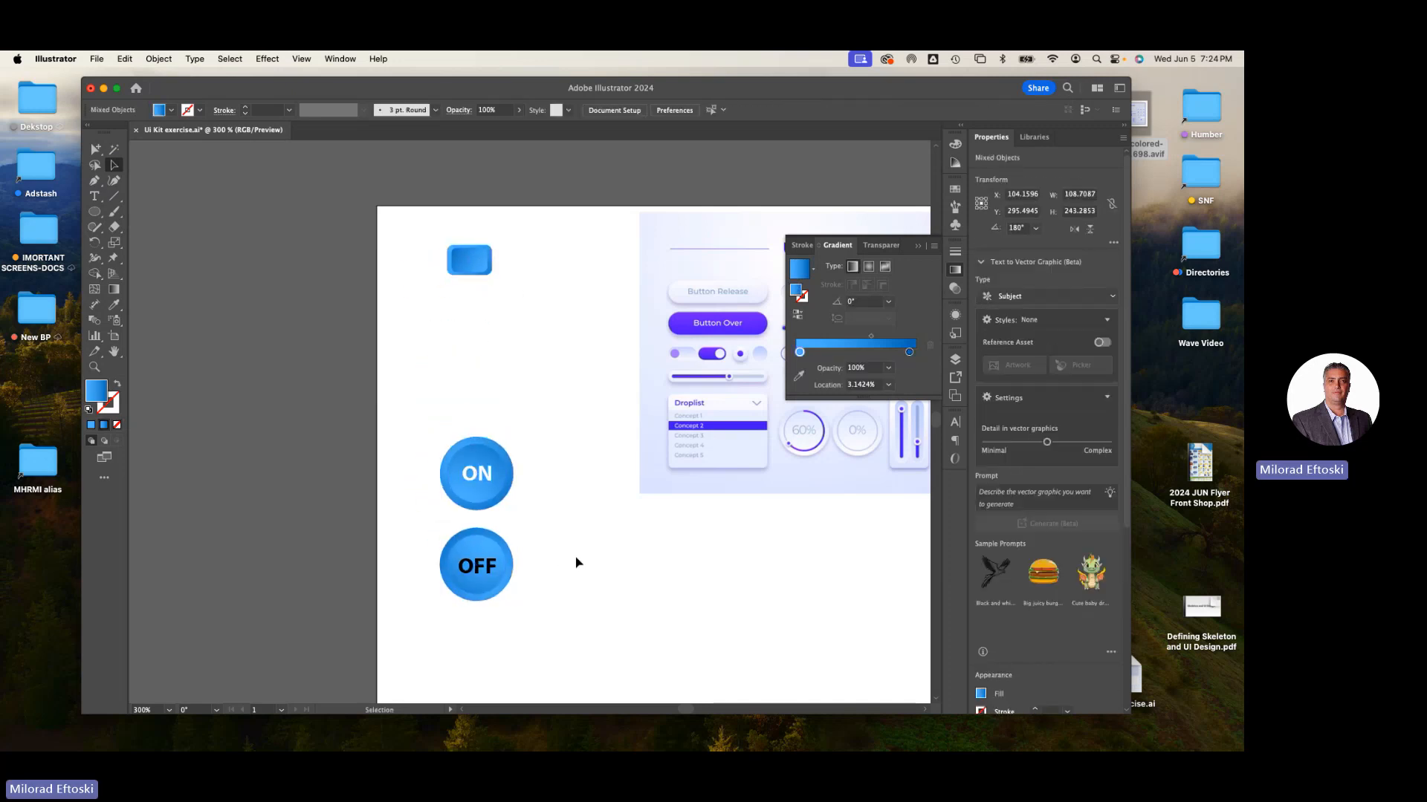
- Draw a horizontal line about 338 px long through the small rectangular button
scroll(611, 416, "right", 5)
scroll(611, 416, "up", 1)
scroll(449, 360, "left", 3)
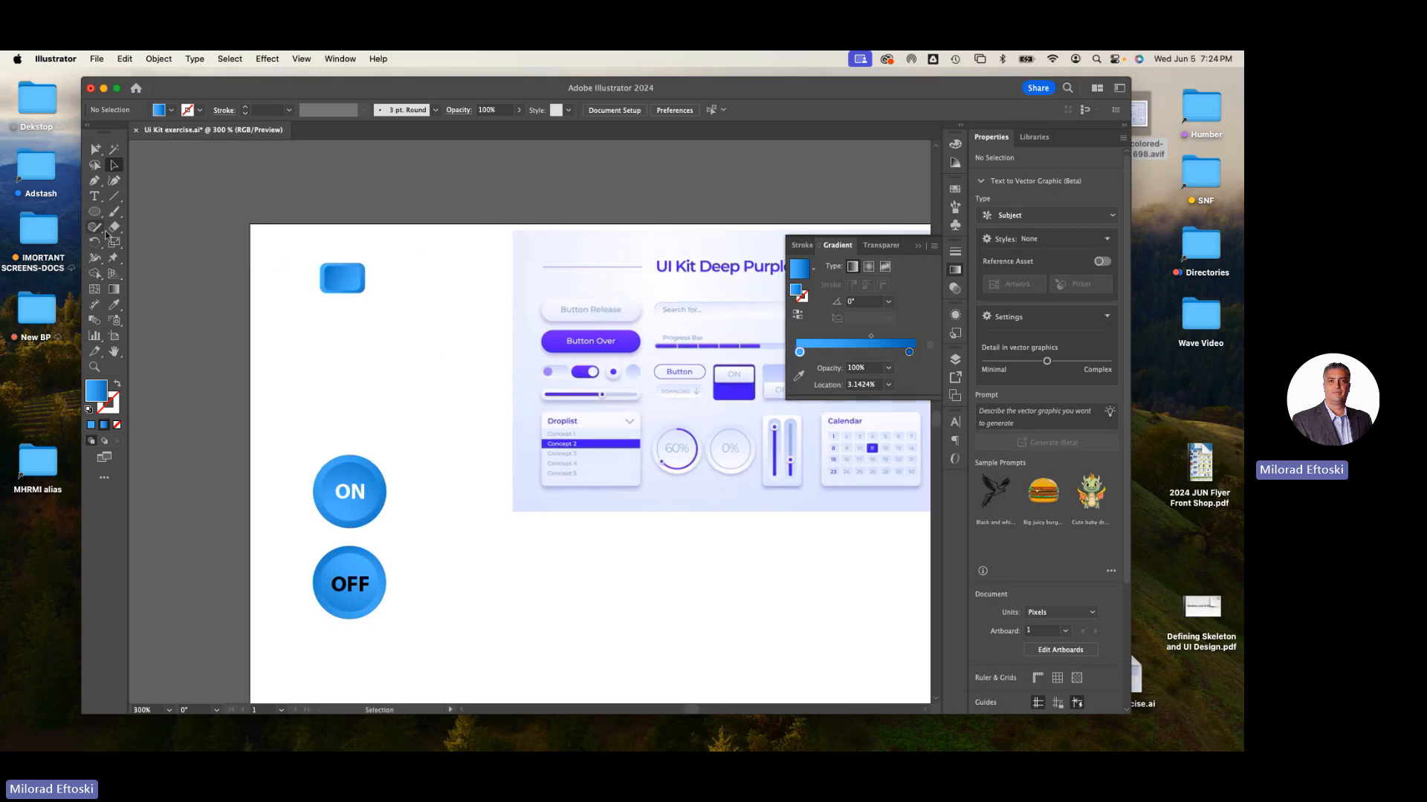
left_click(113, 196)
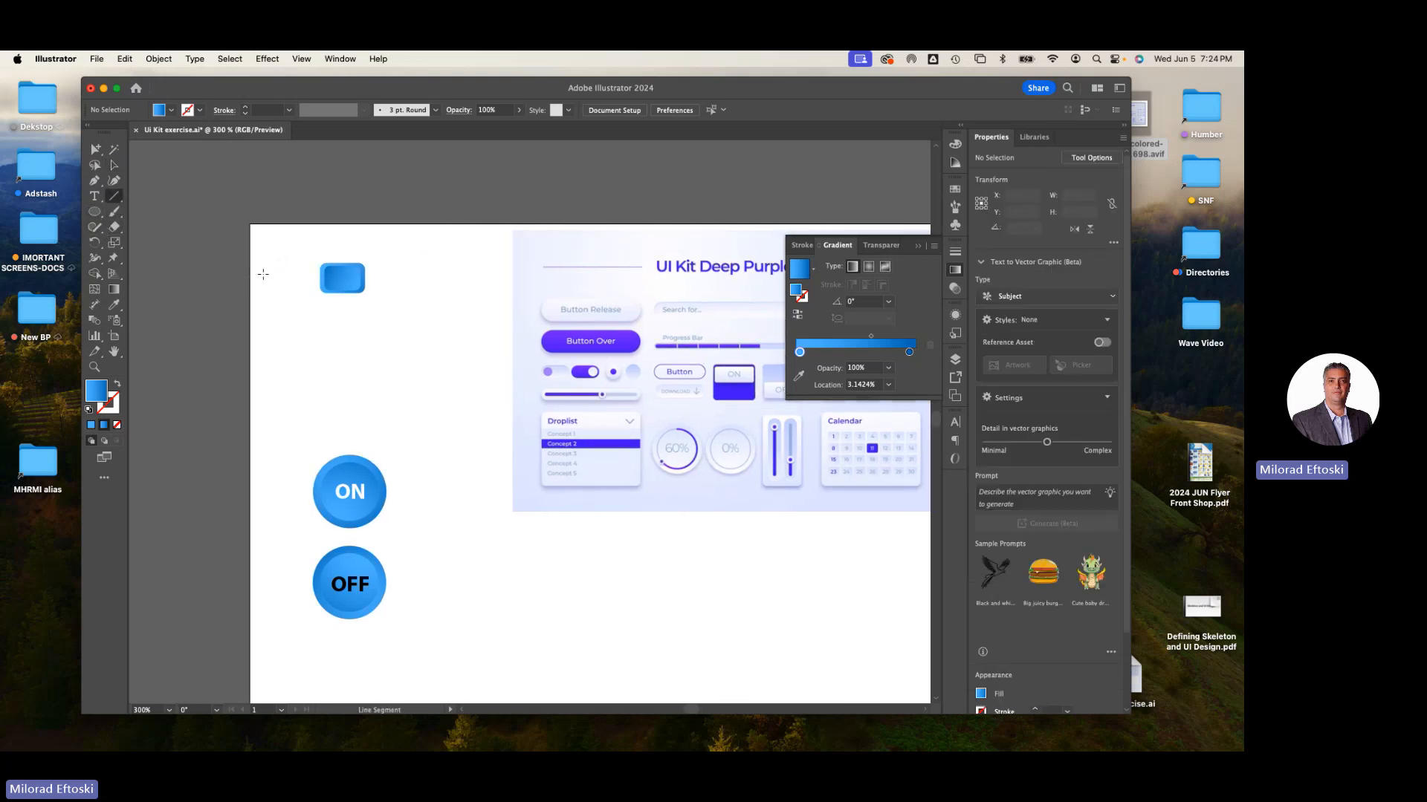
left_click_drag(345, 287, 472, 293)
left_click_drag(492, 292, 491, 292)
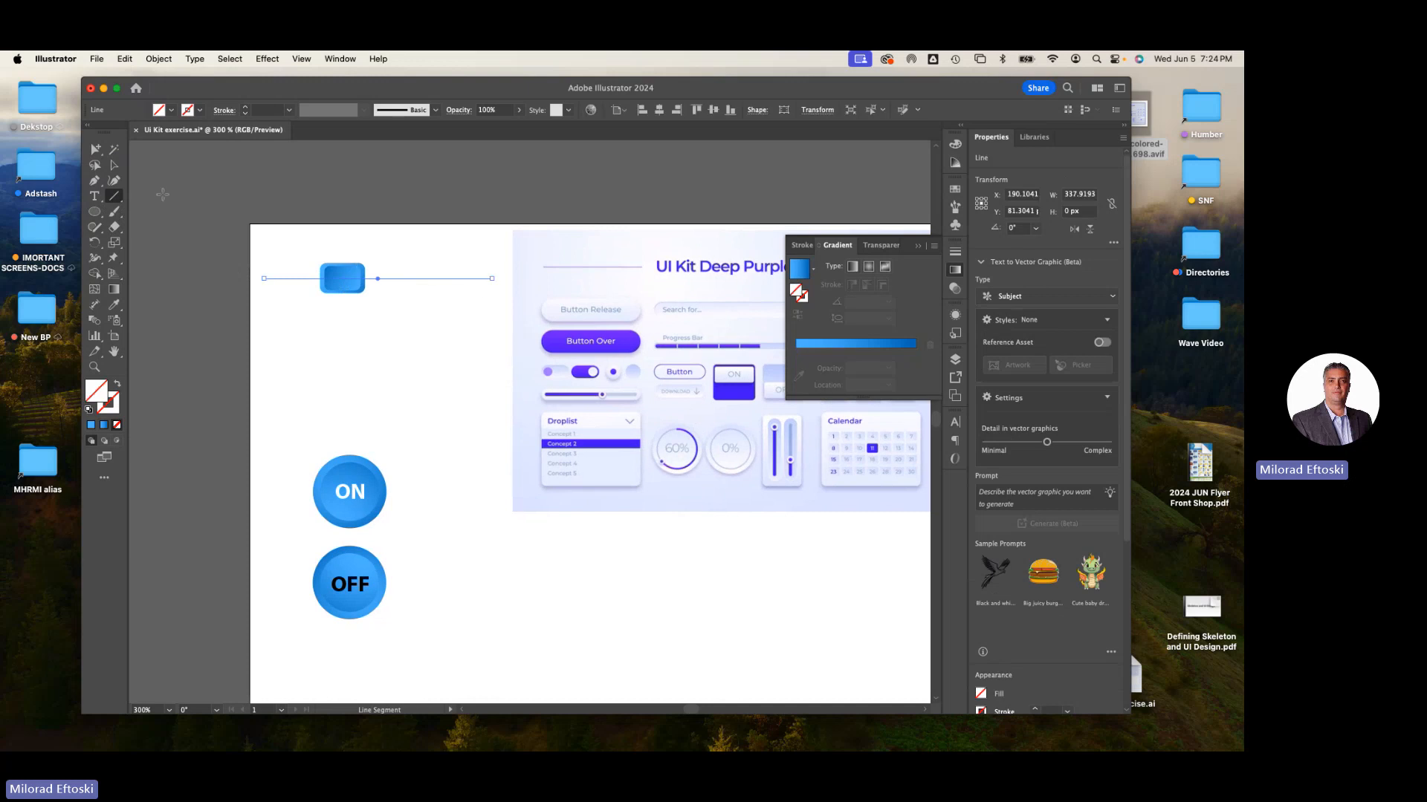
- Give the horizontal line a 3 pt stroke in dark gray
left_click(116, 167)
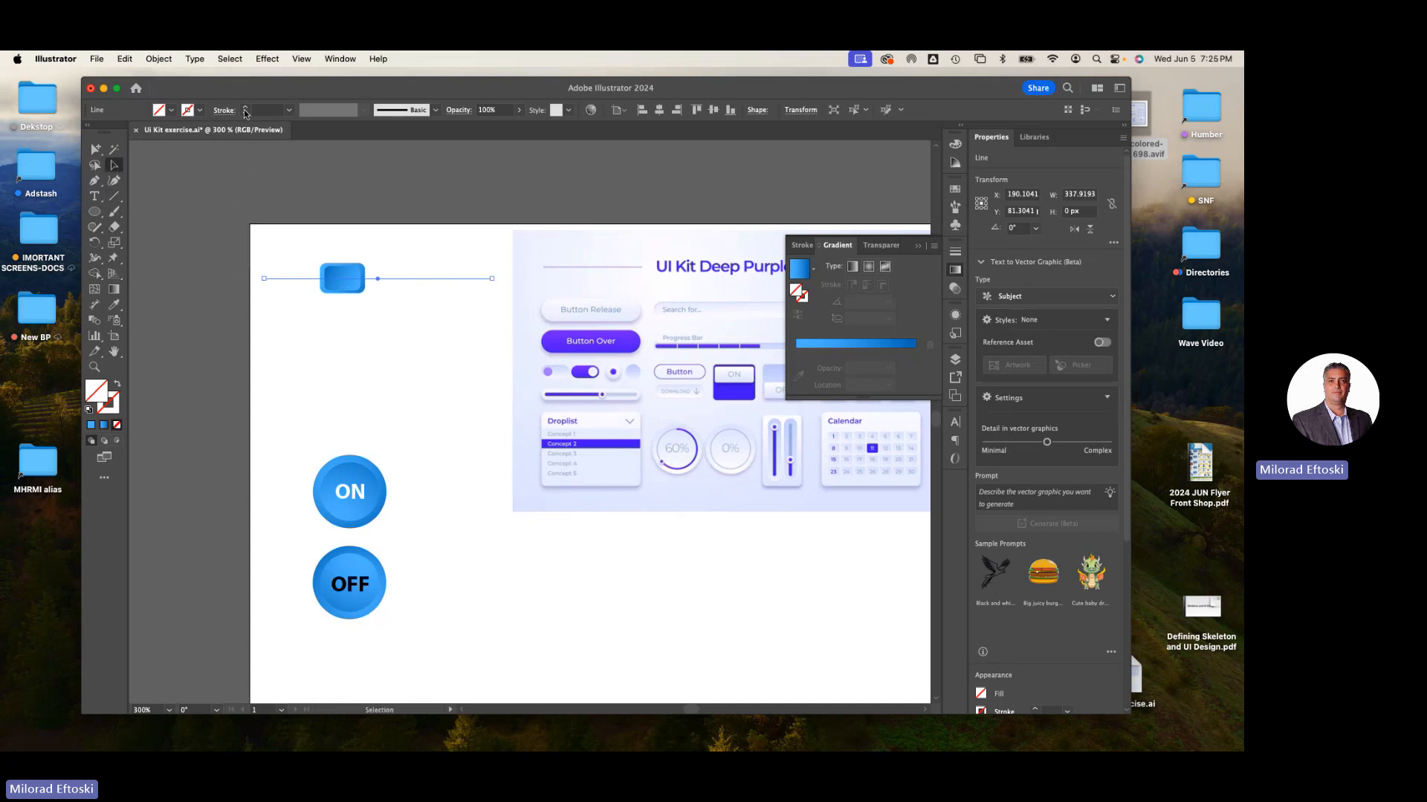
left_click(289, 110)
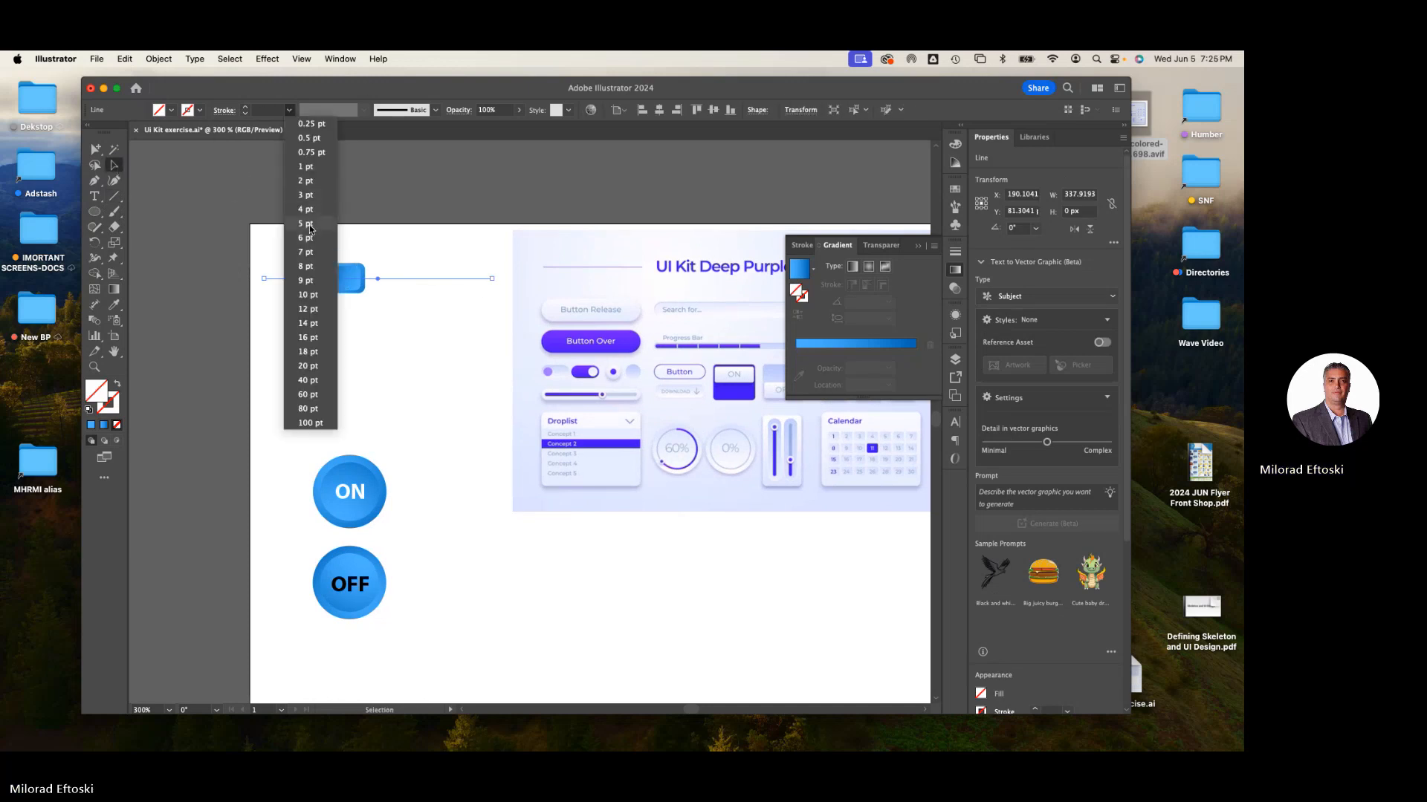
left_click(311, 224)
left_click(244, 114)
left_click(244, 114)
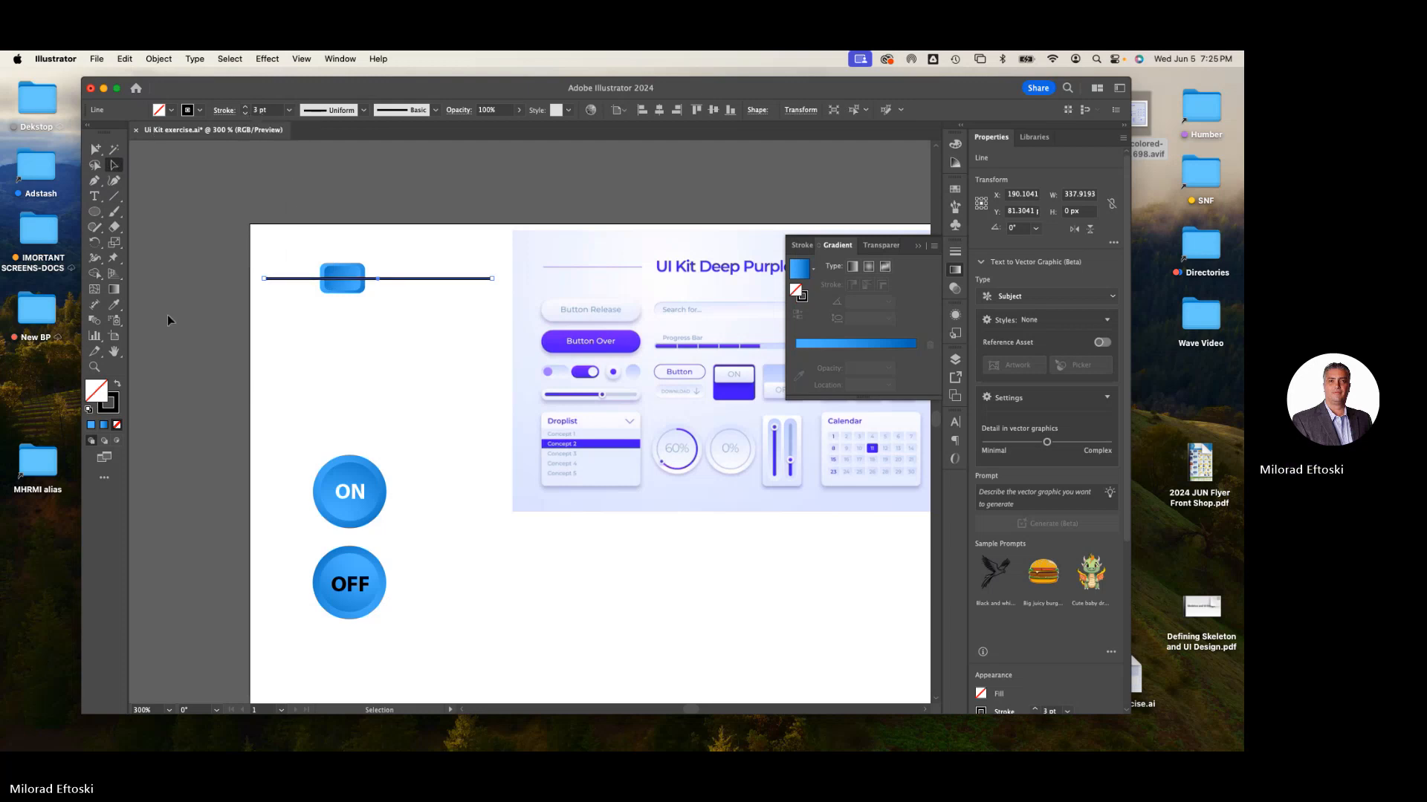
left_click(200, 111)
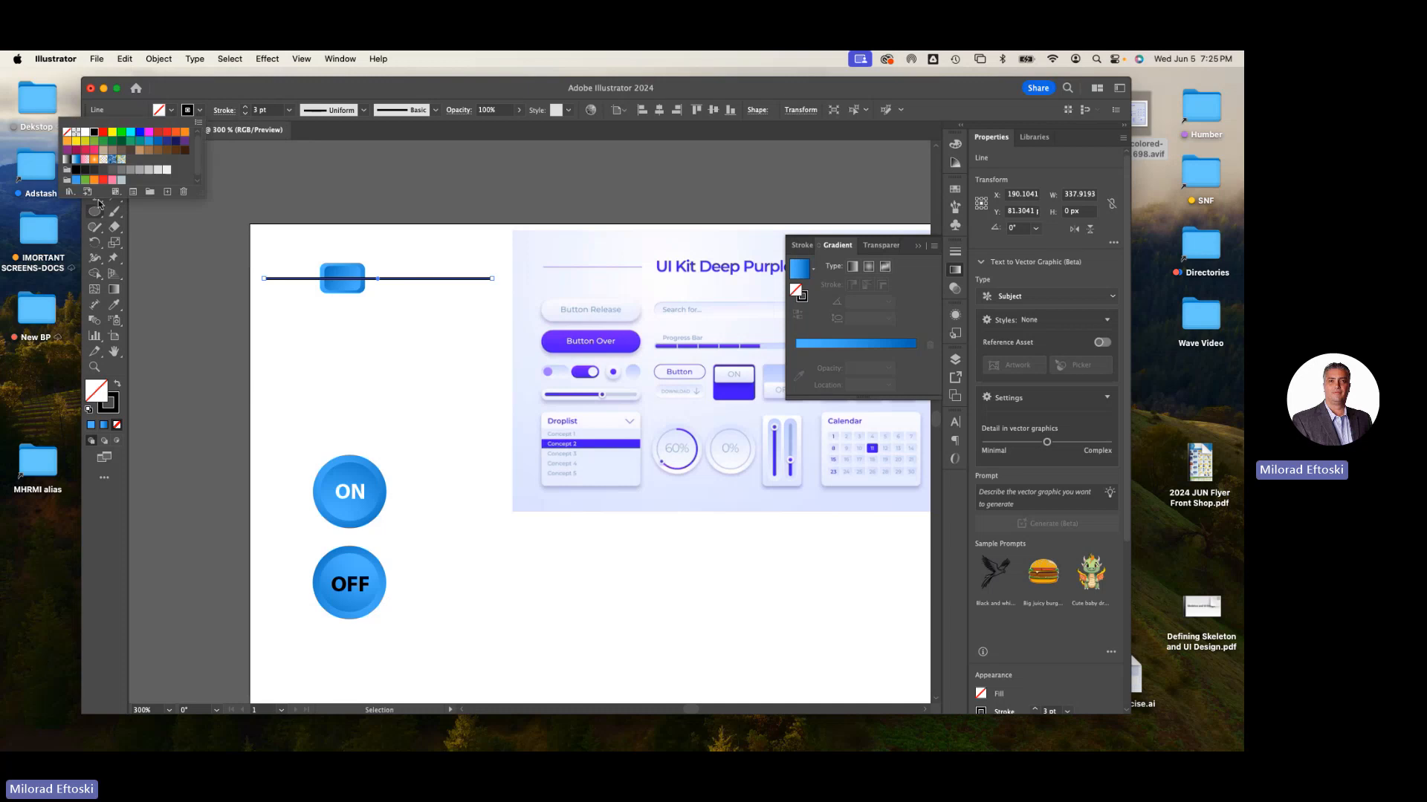
left_click(121, 176)
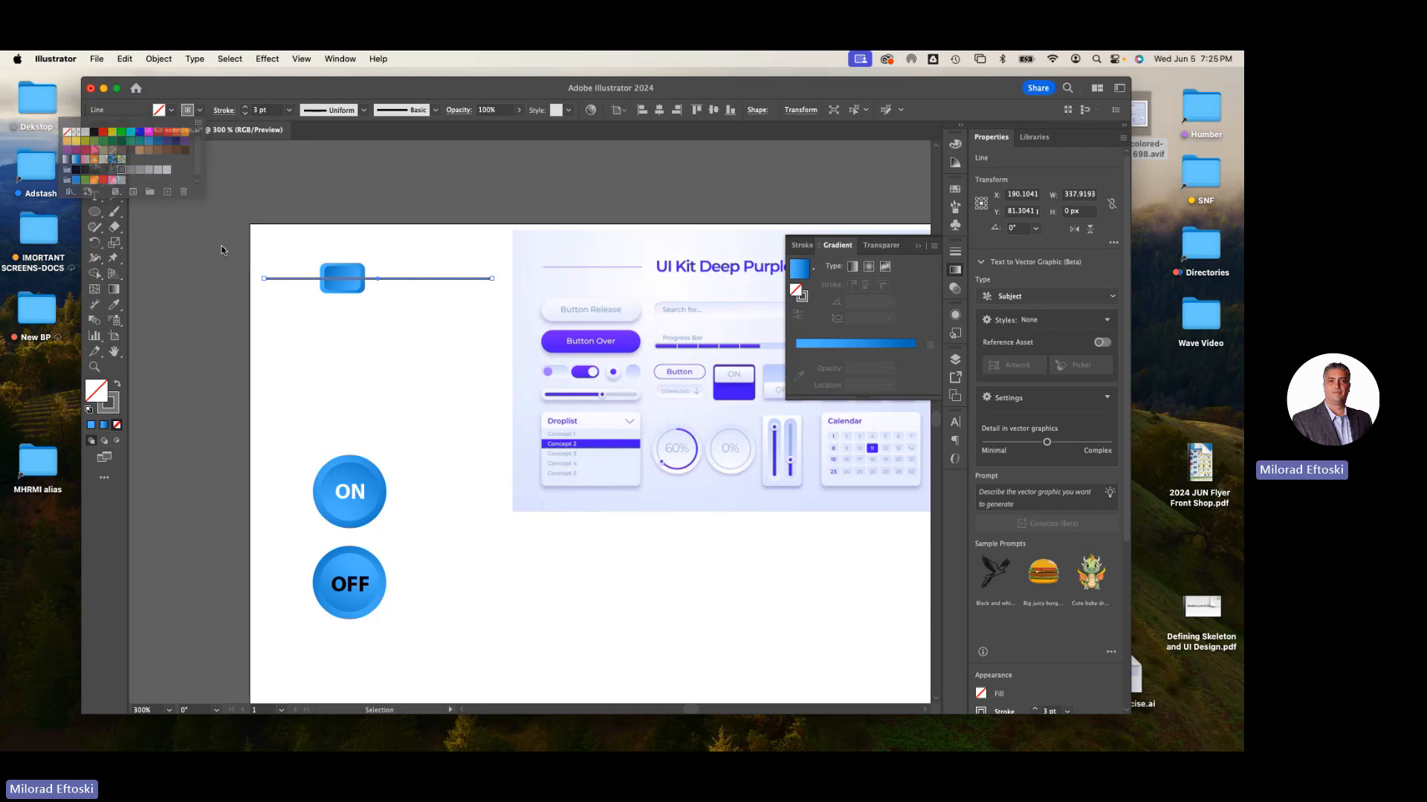
- Duplicate the line with its small button twice downward to make three sliders, shifting each button along its line
left_click(333, 296)
left_click(337, 292)
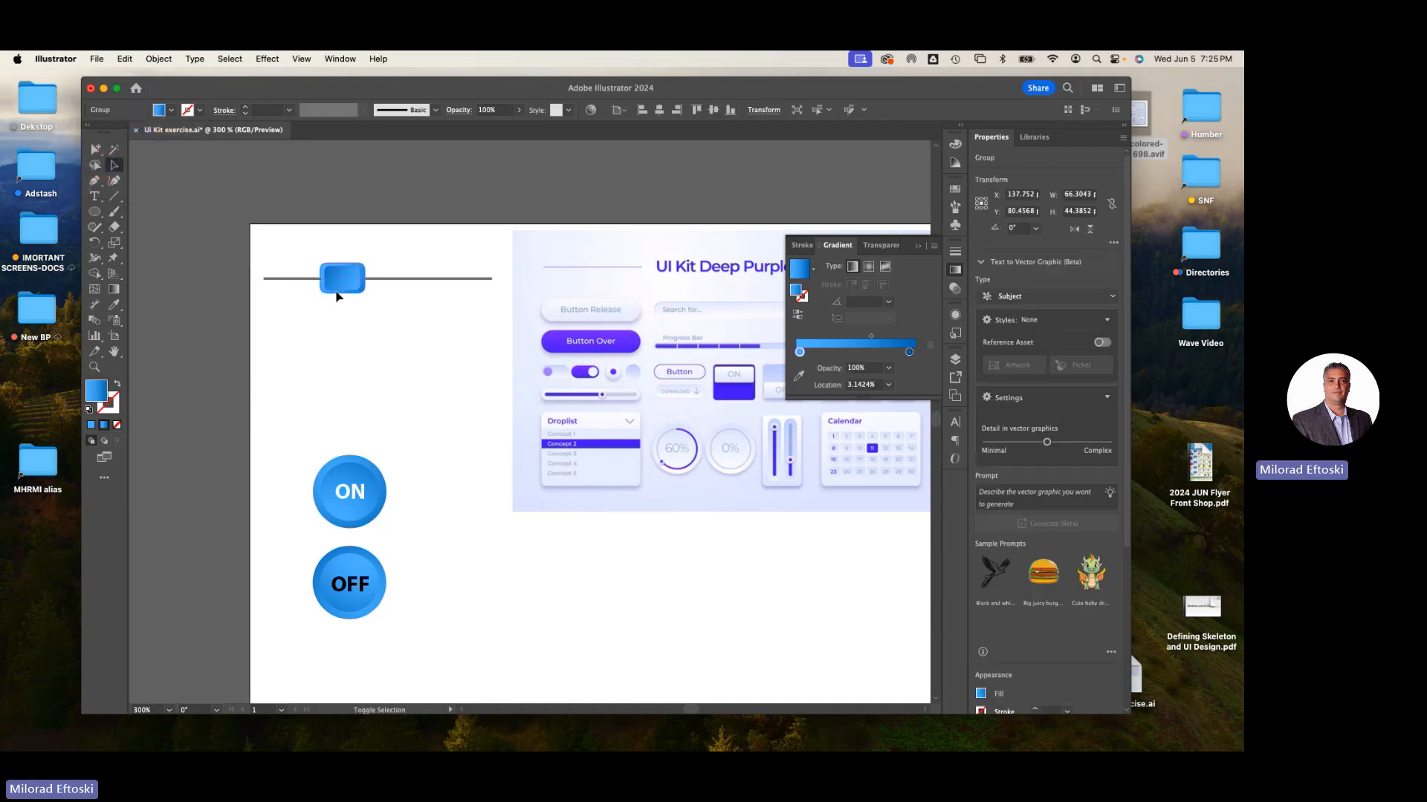
left_click(355, 305)
left_click(349, 286)
key("super+equal")
key("super+equal")
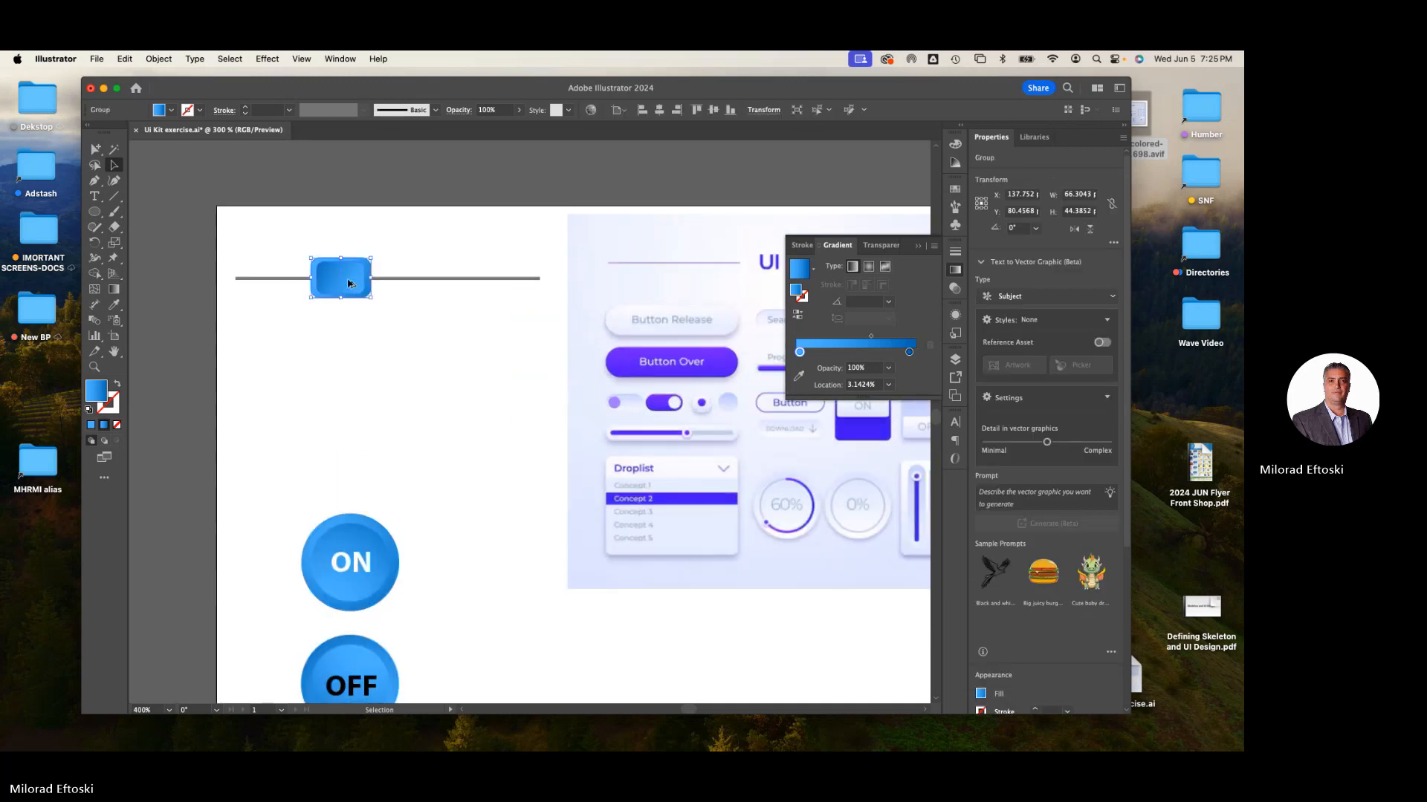
left_click_drag(383, 248, 288, 289)
scroll(325, 289, "down", 3)
key("super+d")
left_click(358, 376)
left_click_drag(230, 358, 348, 362)
left_click(437, 439)
- Zoom and pan around the artboard to compare the sliders with the reference UI kit
key("super+minus")
key("super+minus")
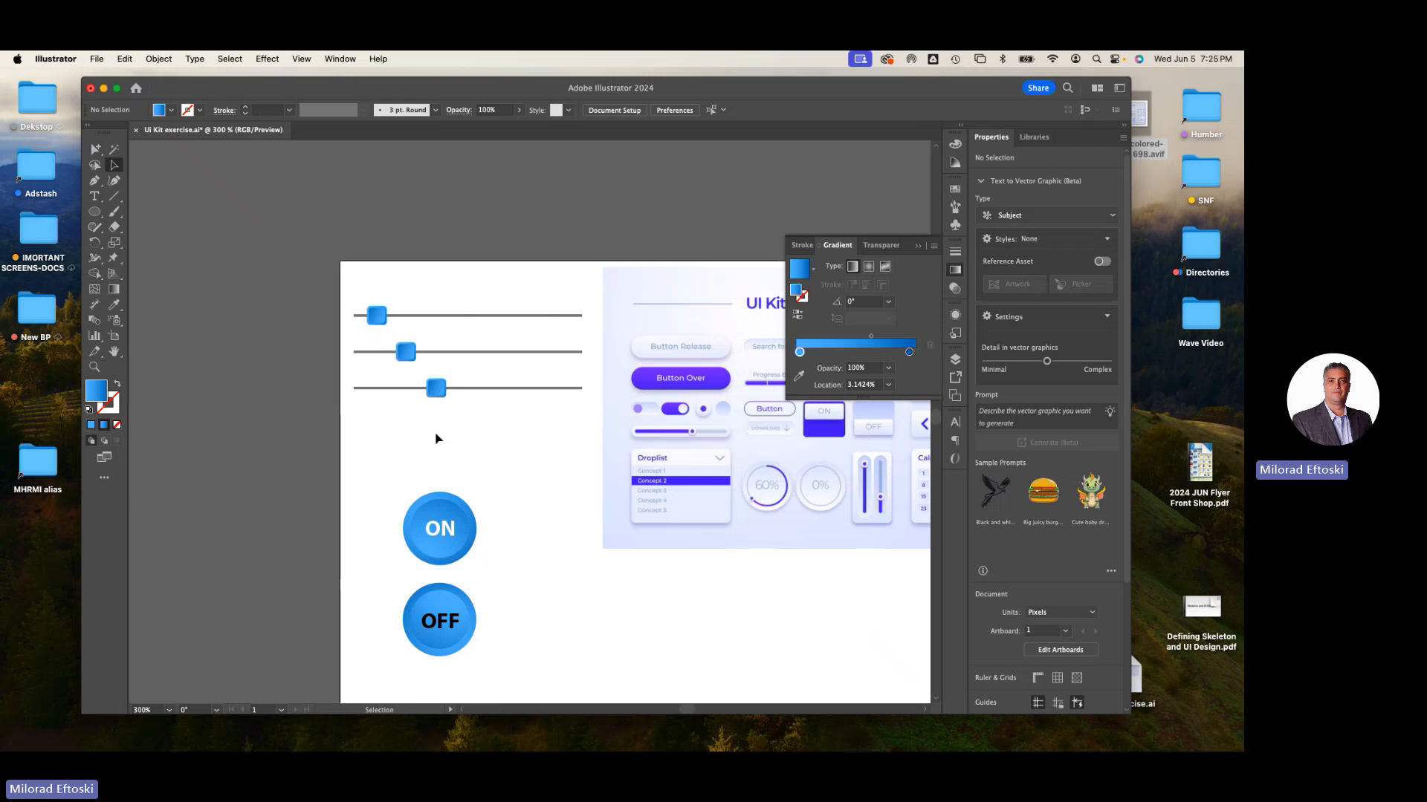
key("super+y")
key("super+y")
key("super+minus")
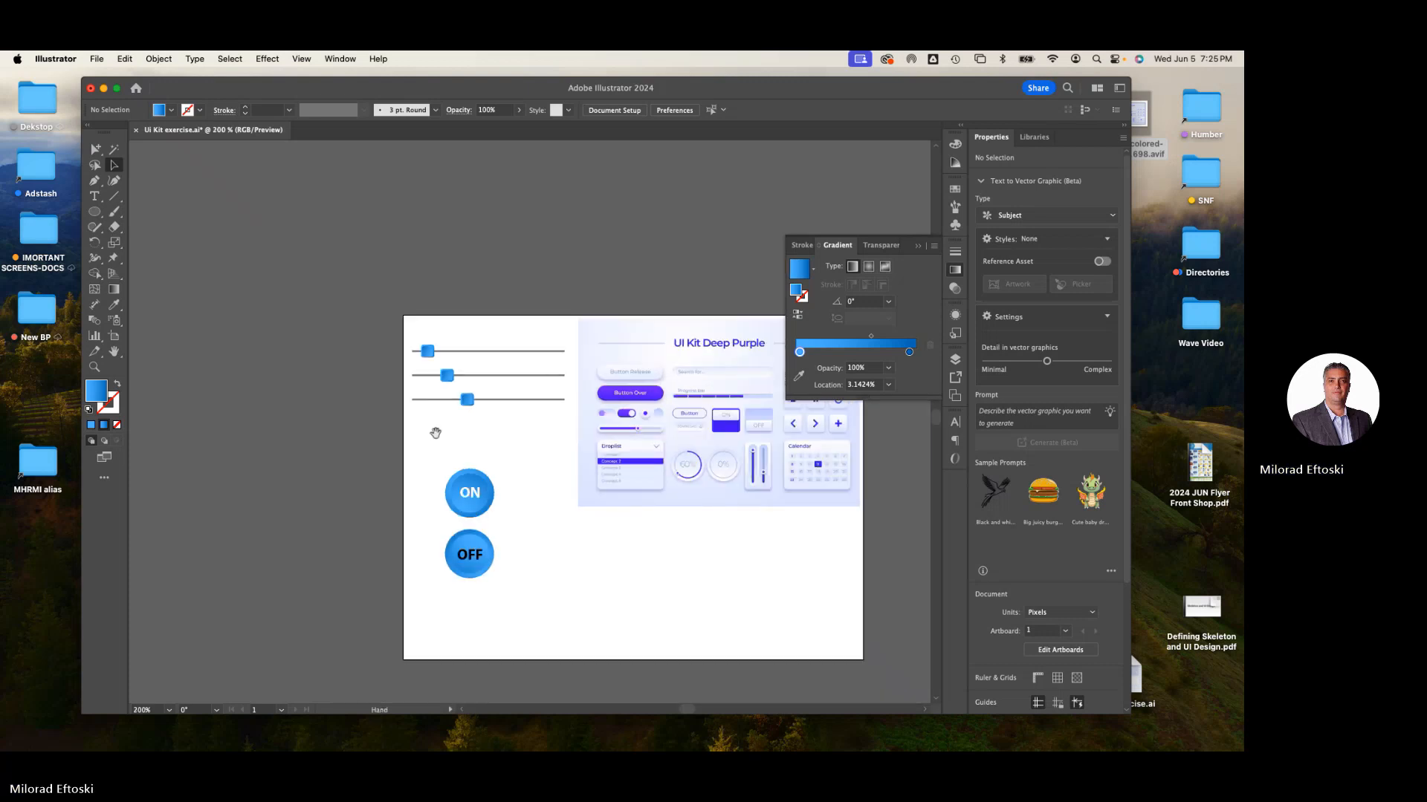
left_click_drag(480, 439, 410, 401)
left_click_drag(374, 416, 419, 492)
left_click(452, 573)
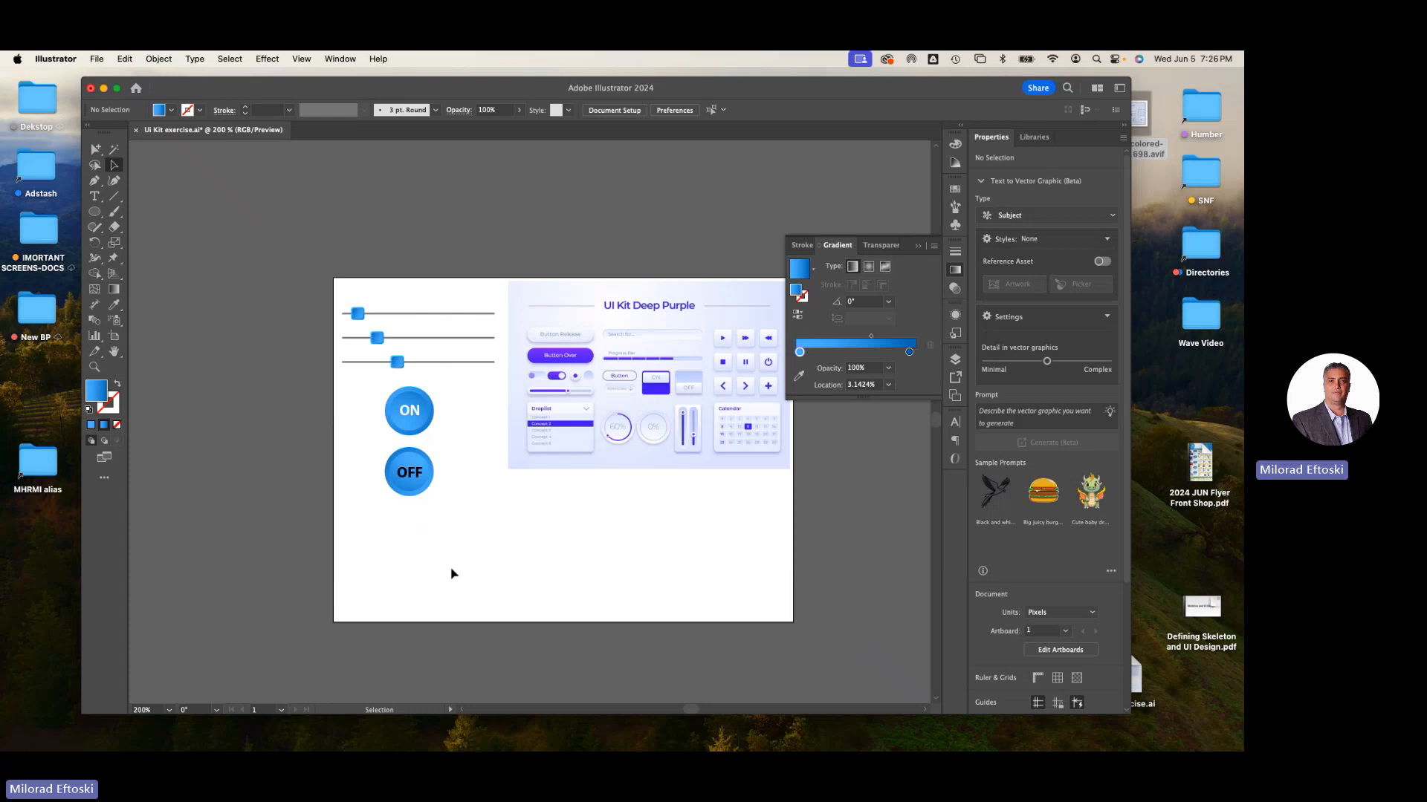
key("super+equal")
key("super+equal")
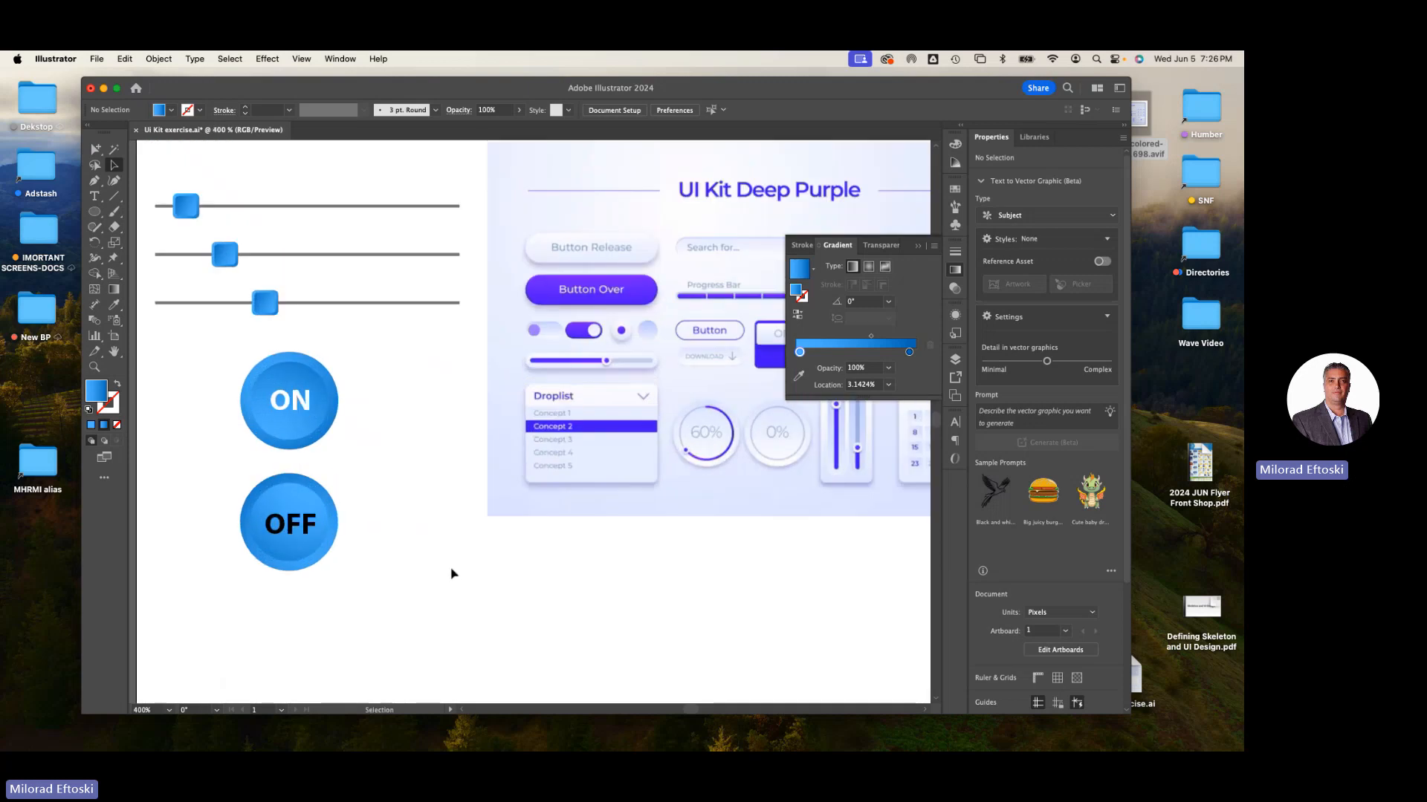
left_click_drag(634, 345, 446, 389)
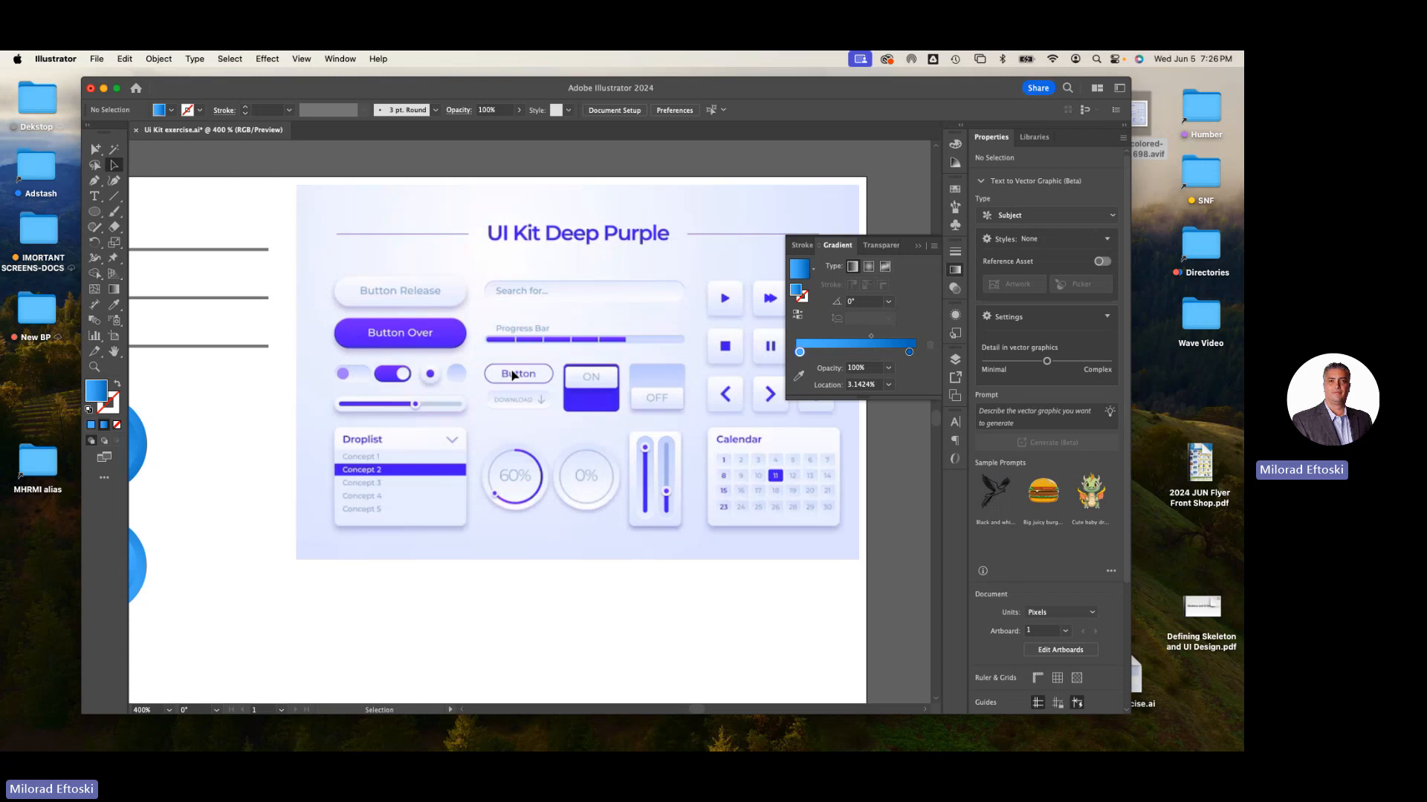
scroll(726, 532, "up", 2)
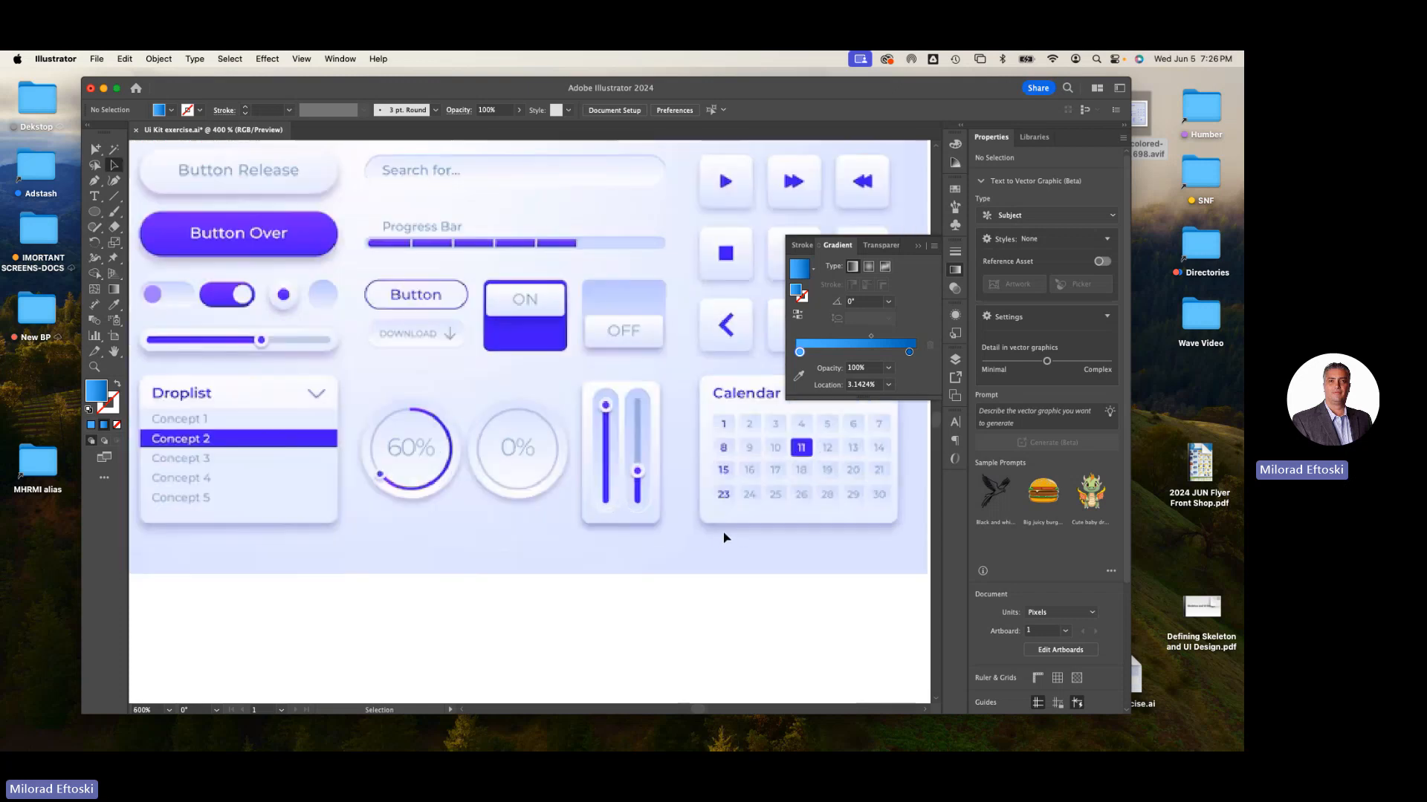
scroll(591, 494, "down", 3)
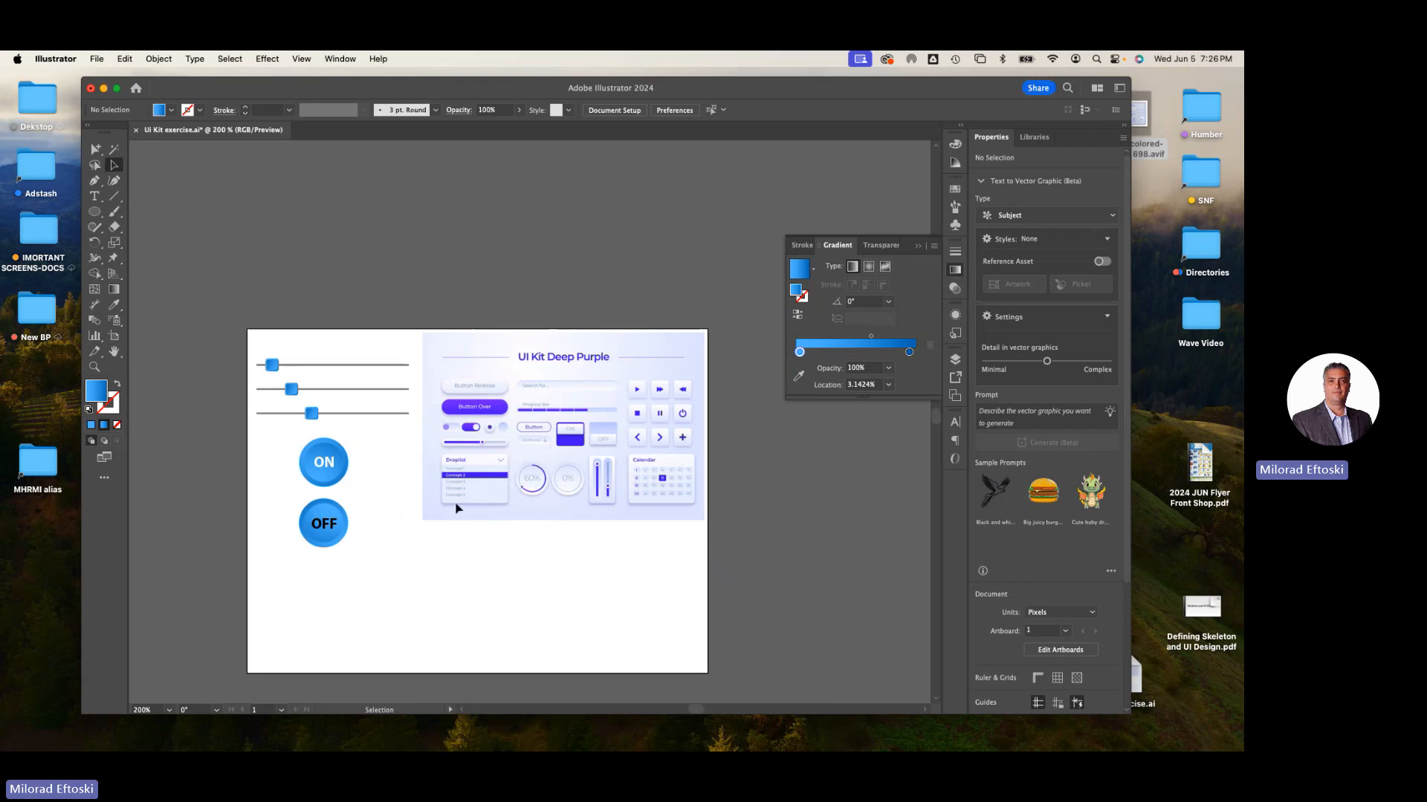
scroll(354, 456, "up", 3)
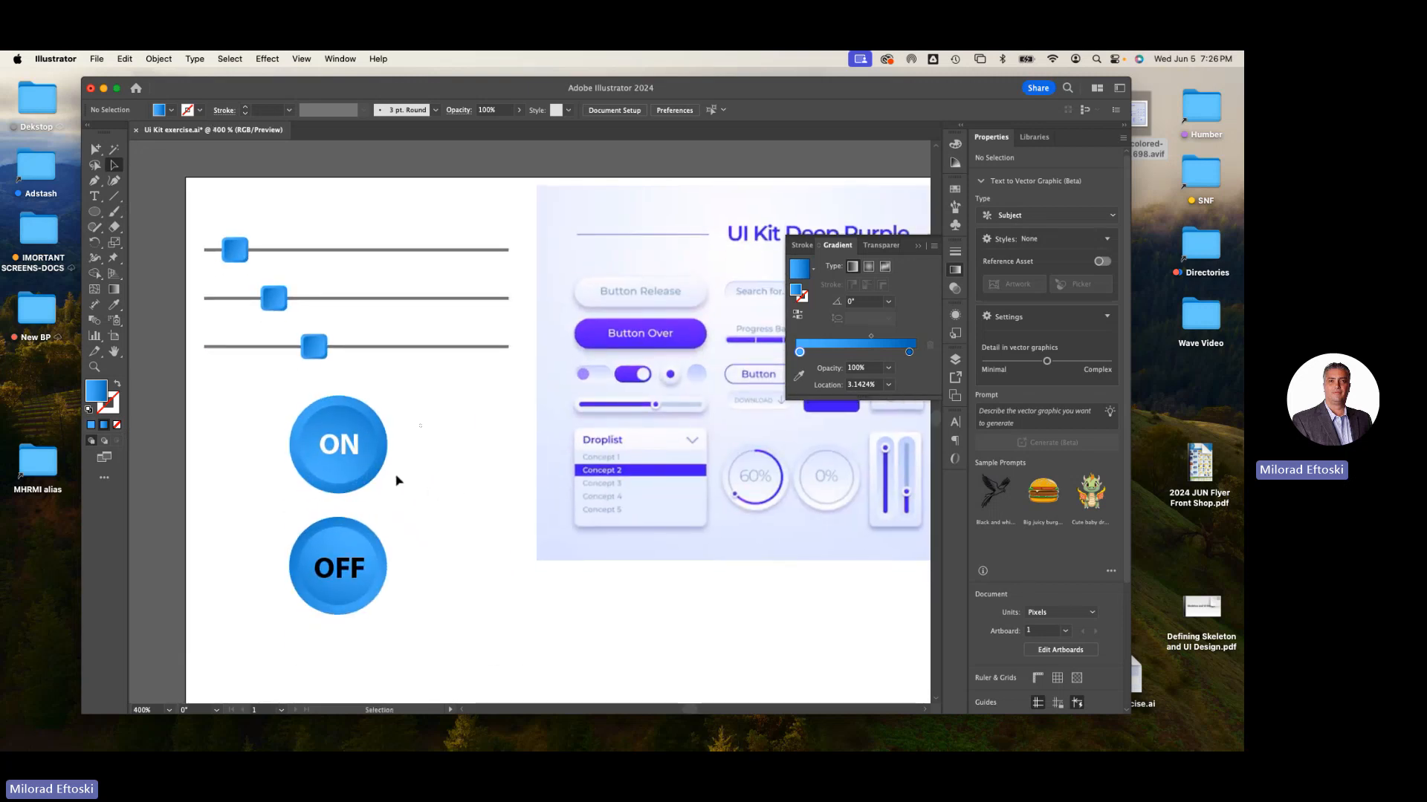
- Move the ON and OFF buttons left so they line up beneath the sliders
left_click(342, 592)
left_click_drag(342, 592, 279, 595)
left_click(402, 511)
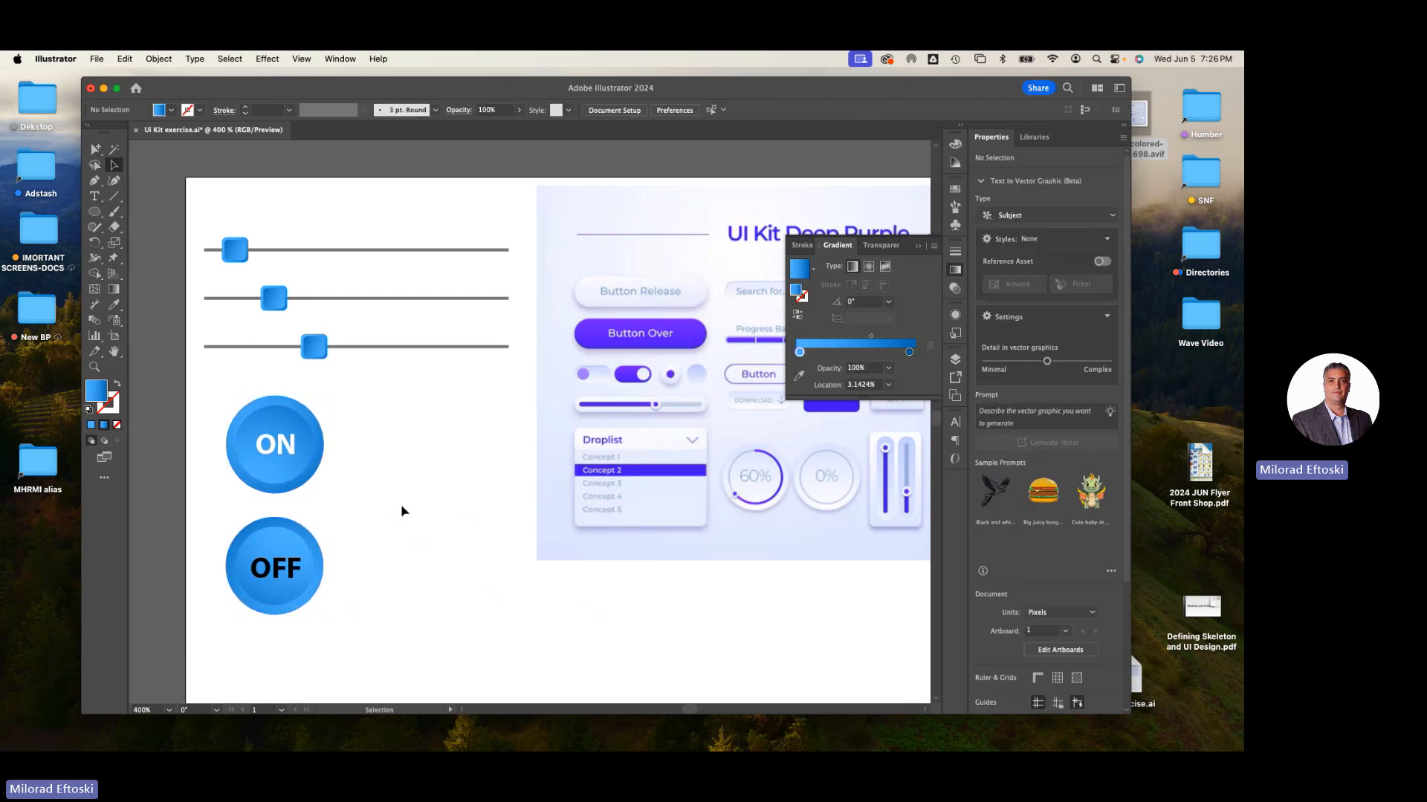
left_click_drag(364, 431, 290, 609)
left_click(341, 611)
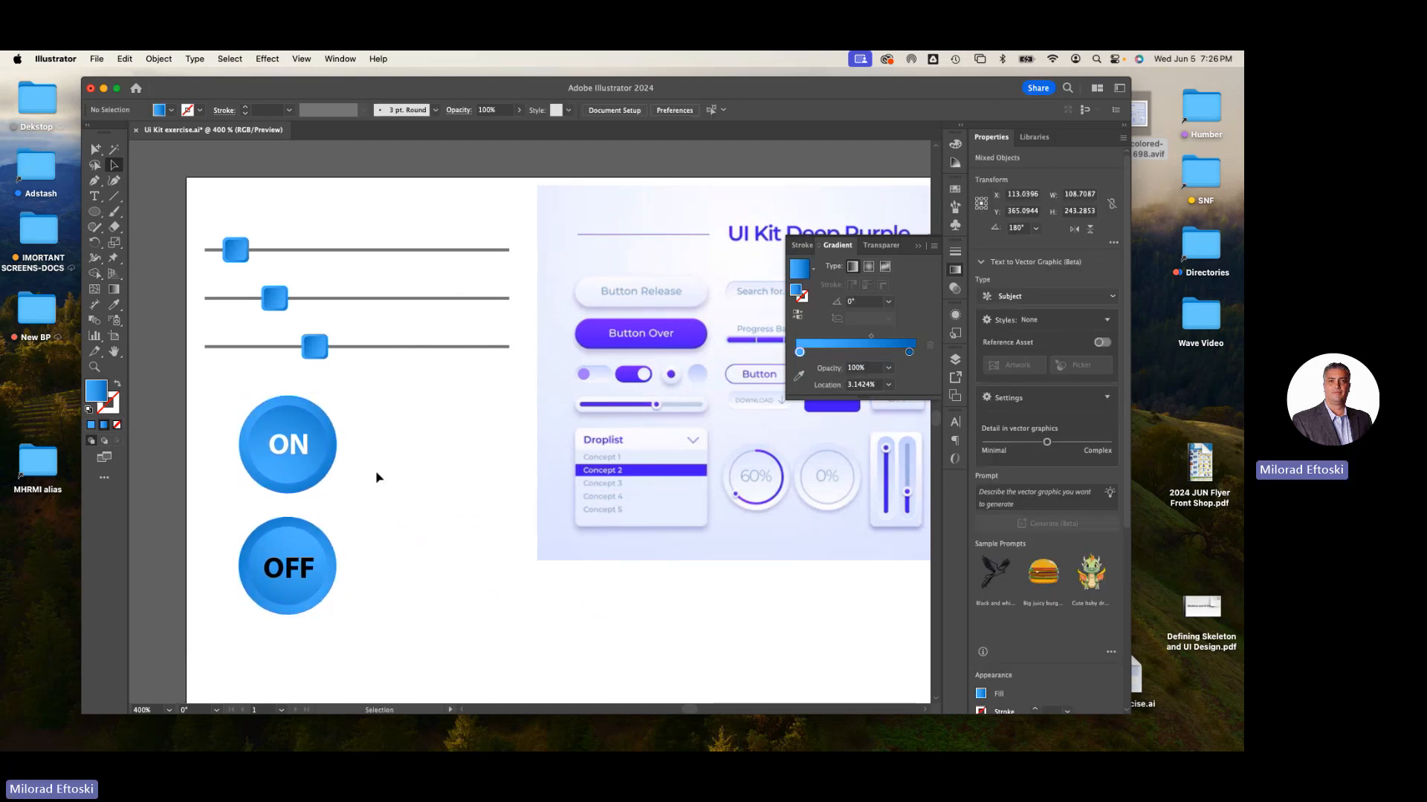
left_click_drag(377, 477, 292, 621)
- Duplicate the ON and OFF buttons into a second column to their right
right_click(292, 621)
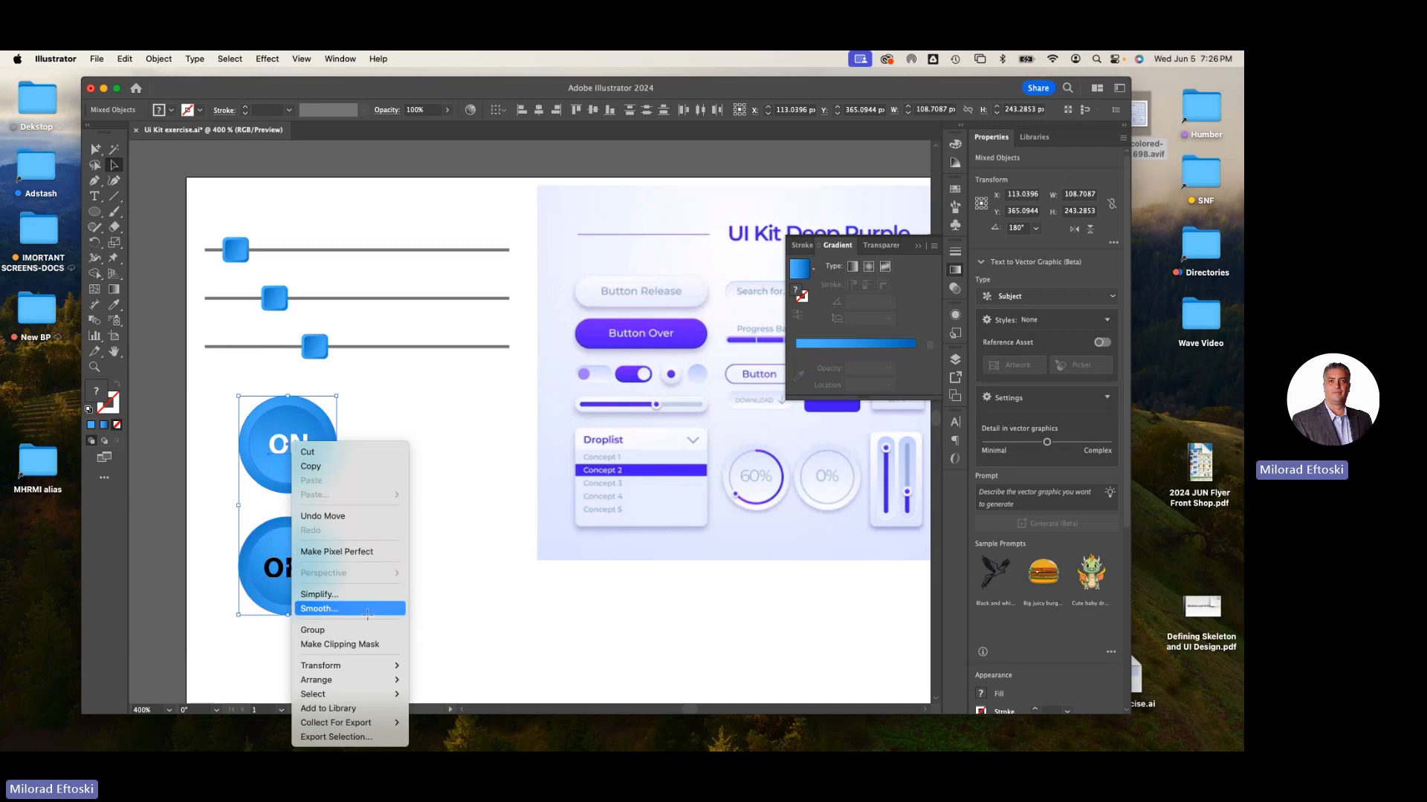
left_click(418, 601)
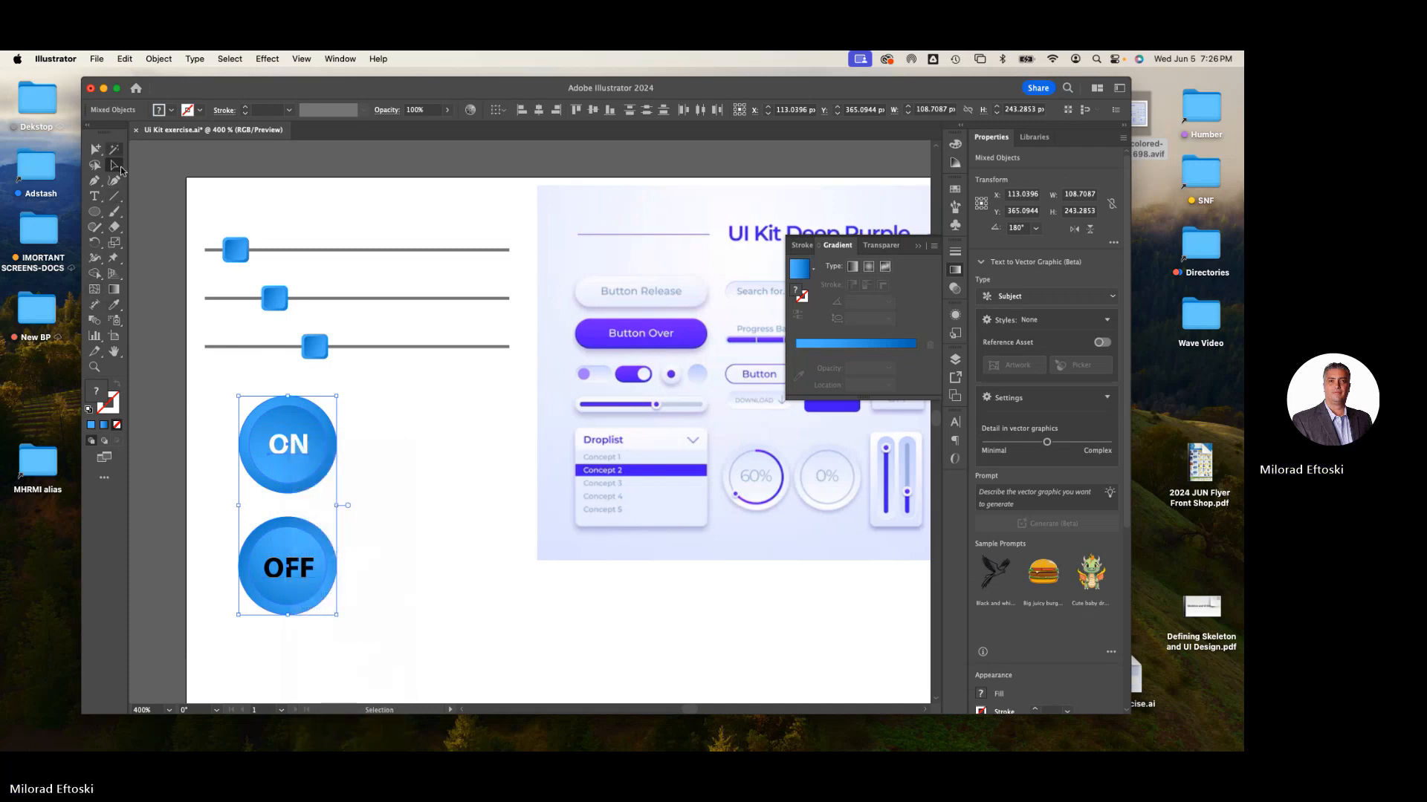
left_click(114, 165)
left_click_drag(294, 573, 430, 572)
left_click(545, 627)
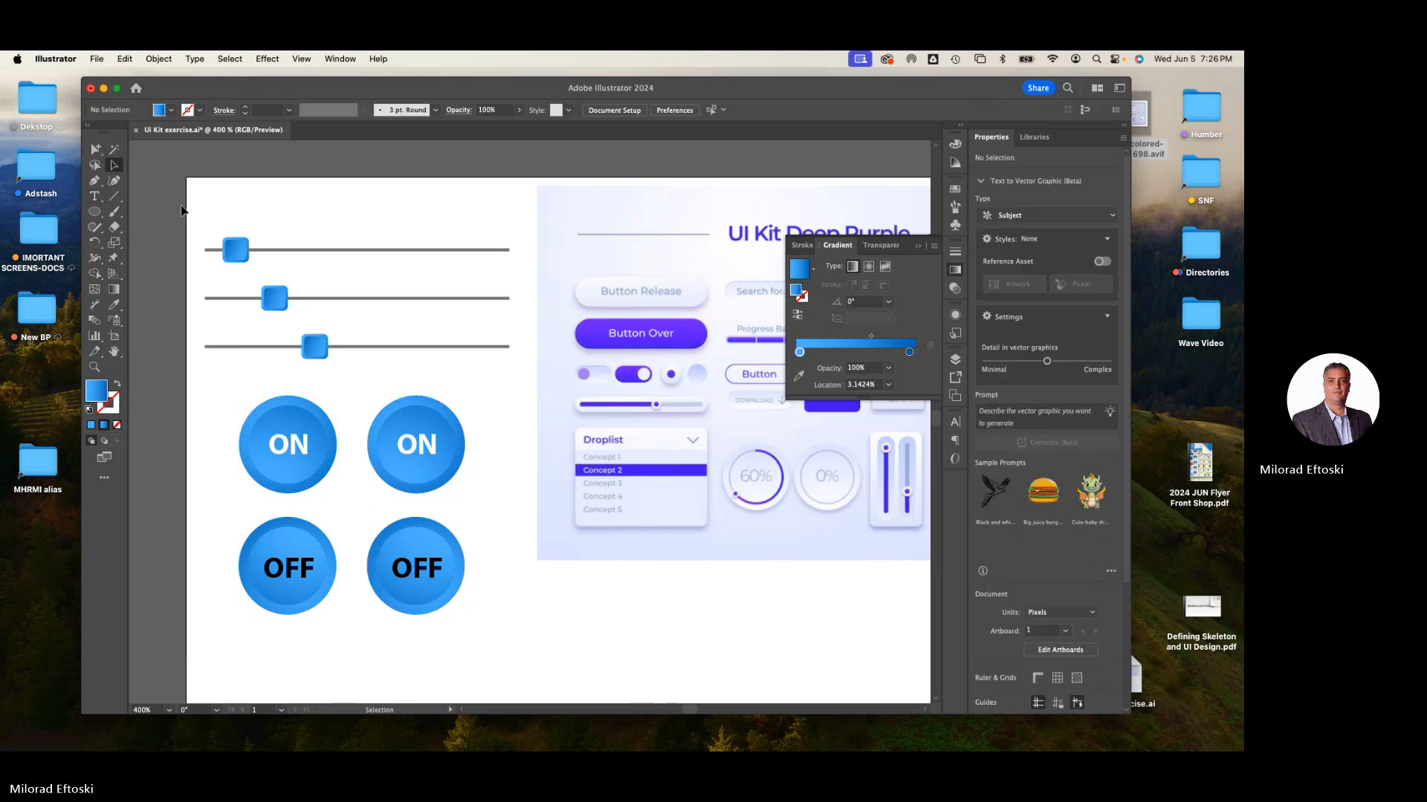
- Inspect the properties of the duplicated ON and OFF buttons
left_click(416, 428)
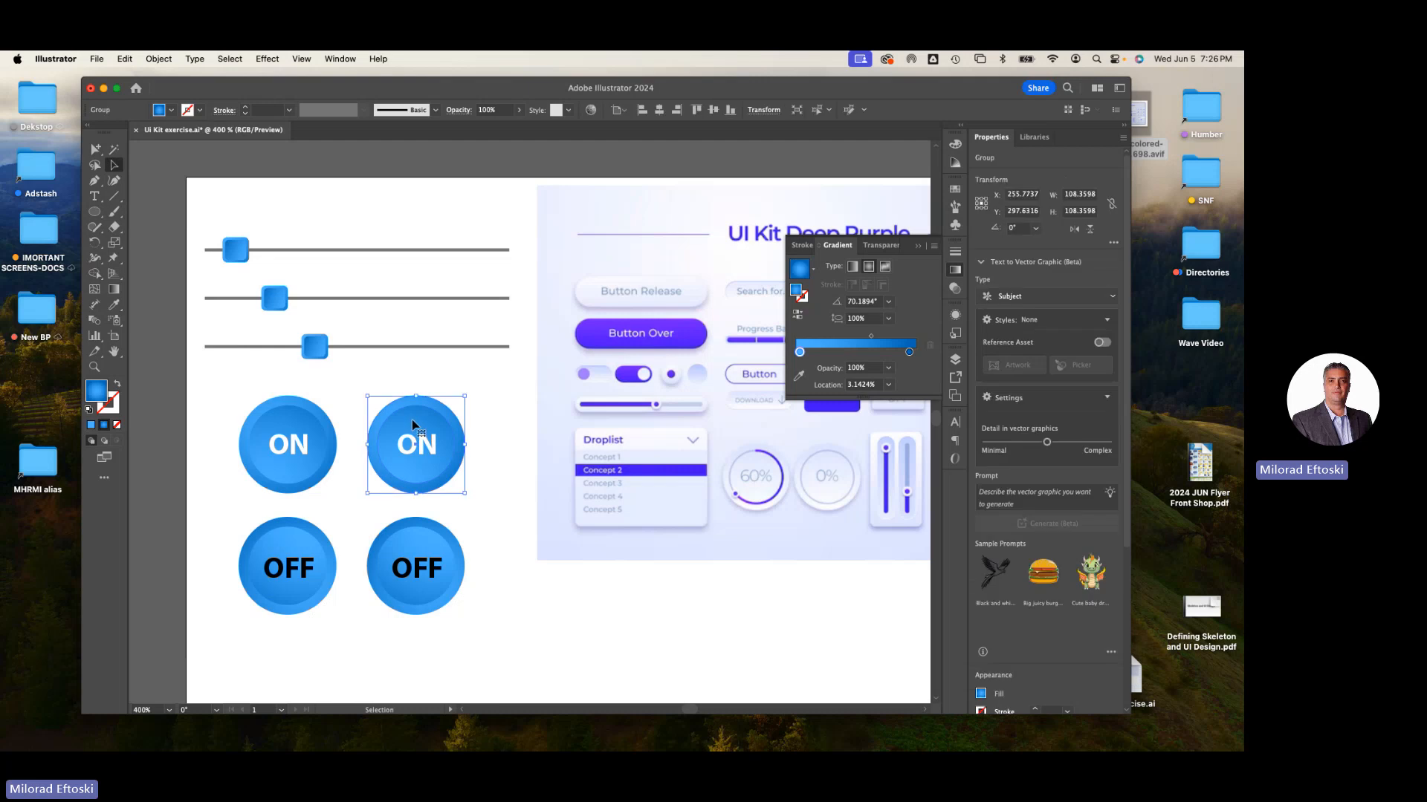
left_click(515, 444)
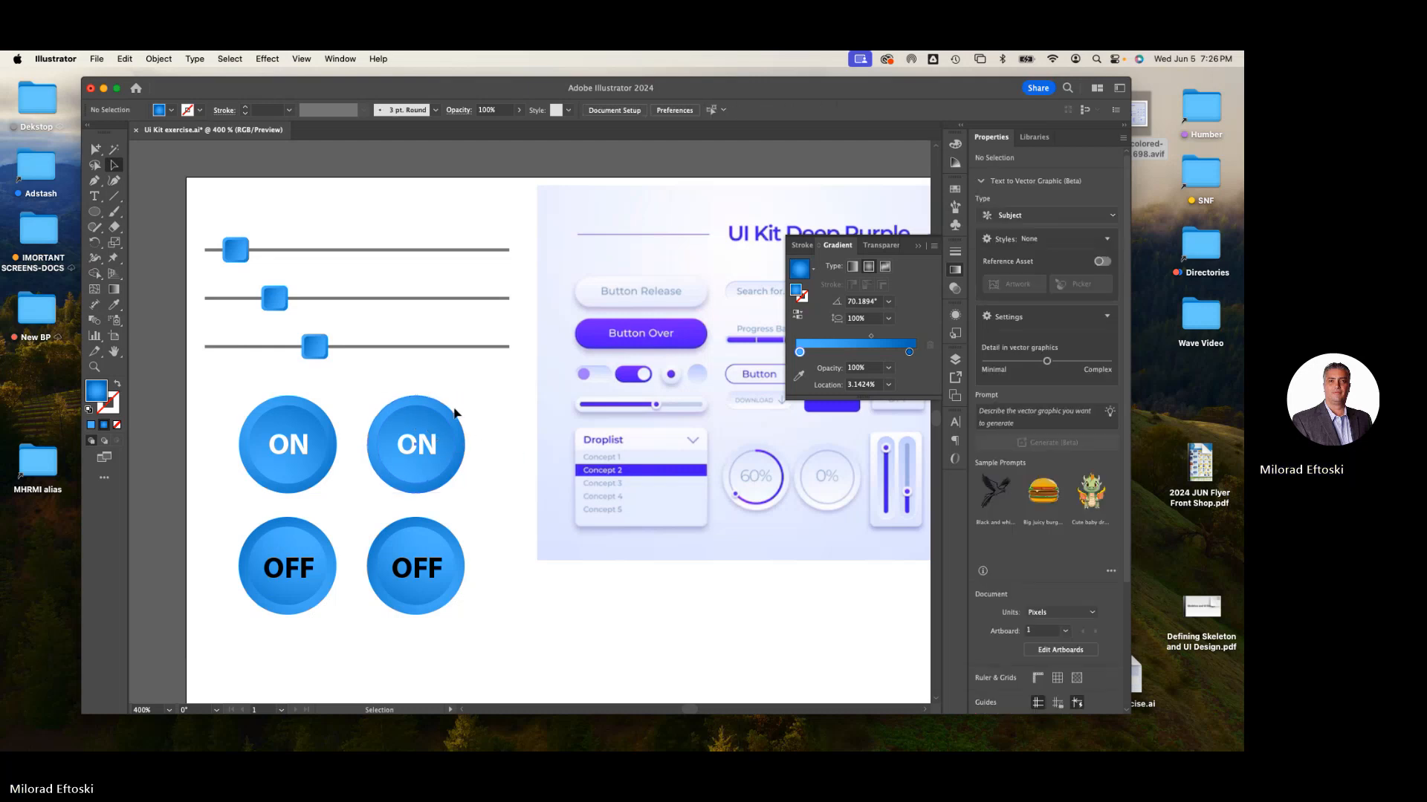
left_click(453, 415)
left_click(481, 388)
left_click(431, 420)
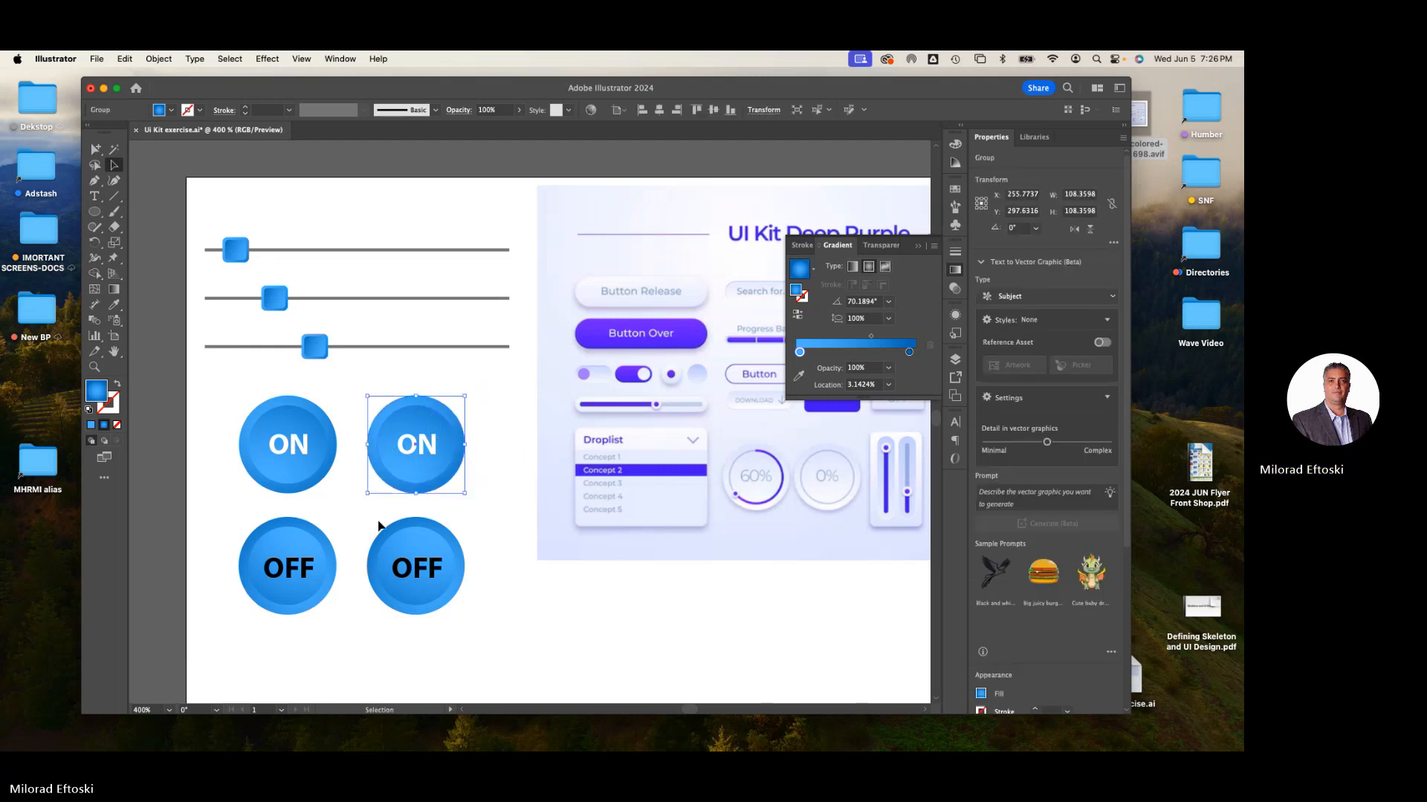
left_click(420, 545, "shift")
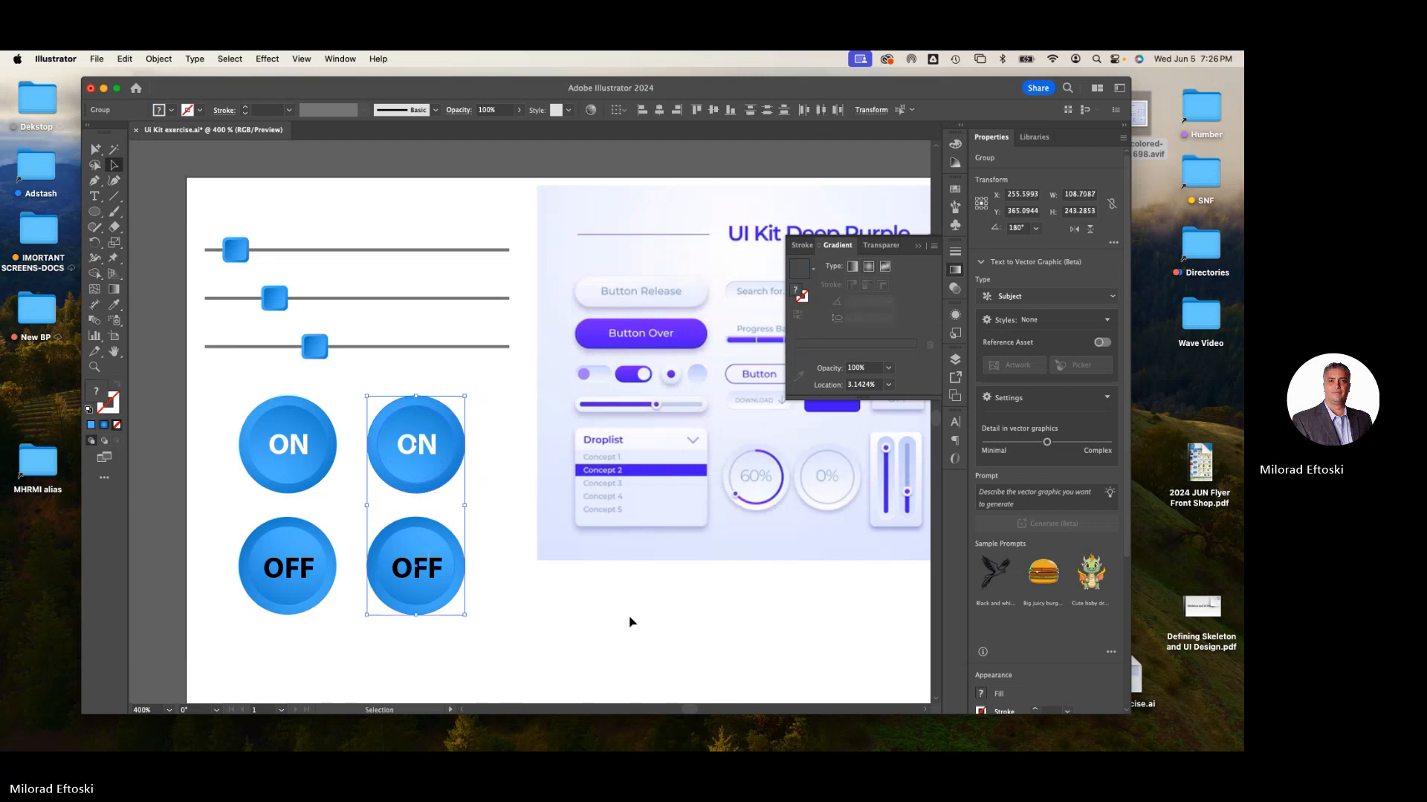
scroll(1044, 545, "down", 3)
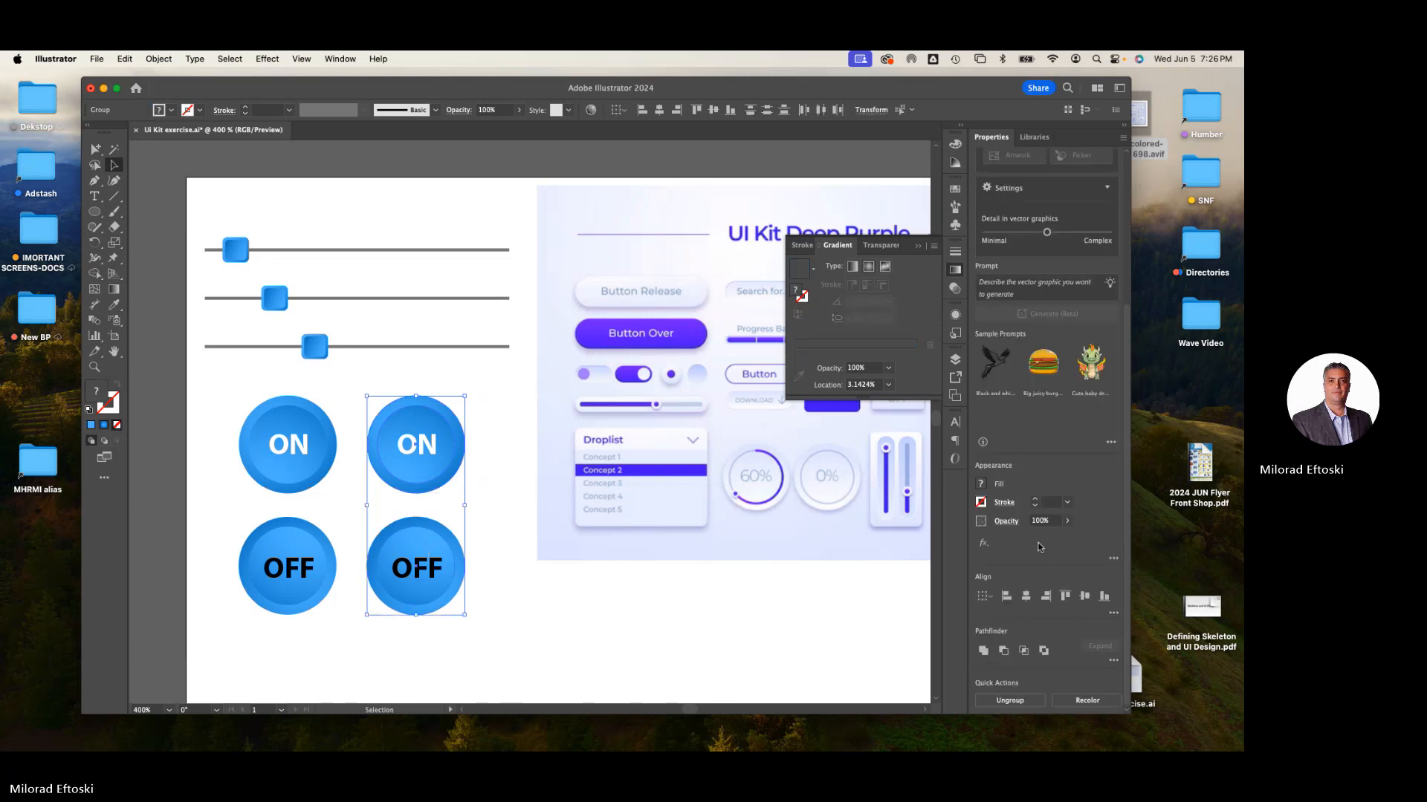
scroll(1039, 547, "up", 3)
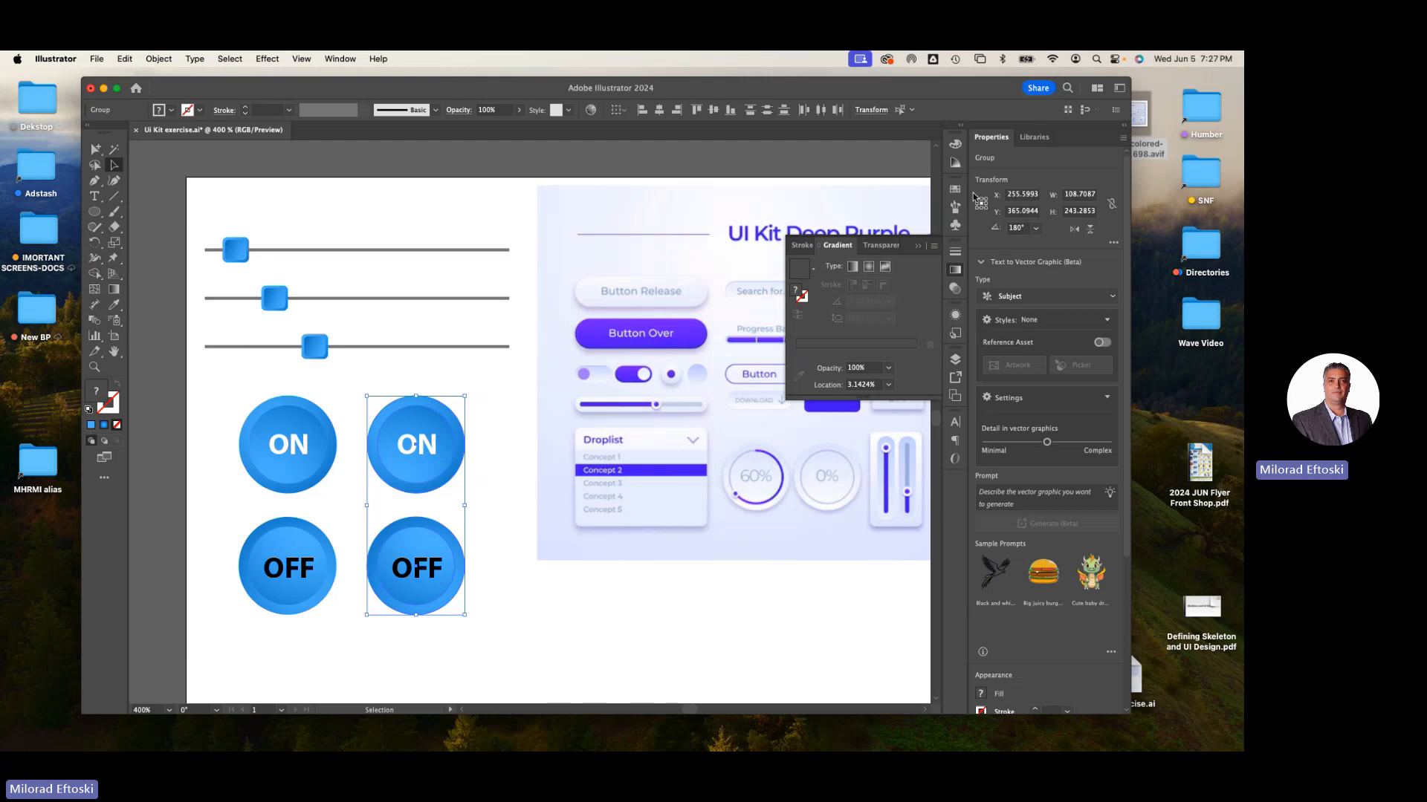
left_click(794, 619)
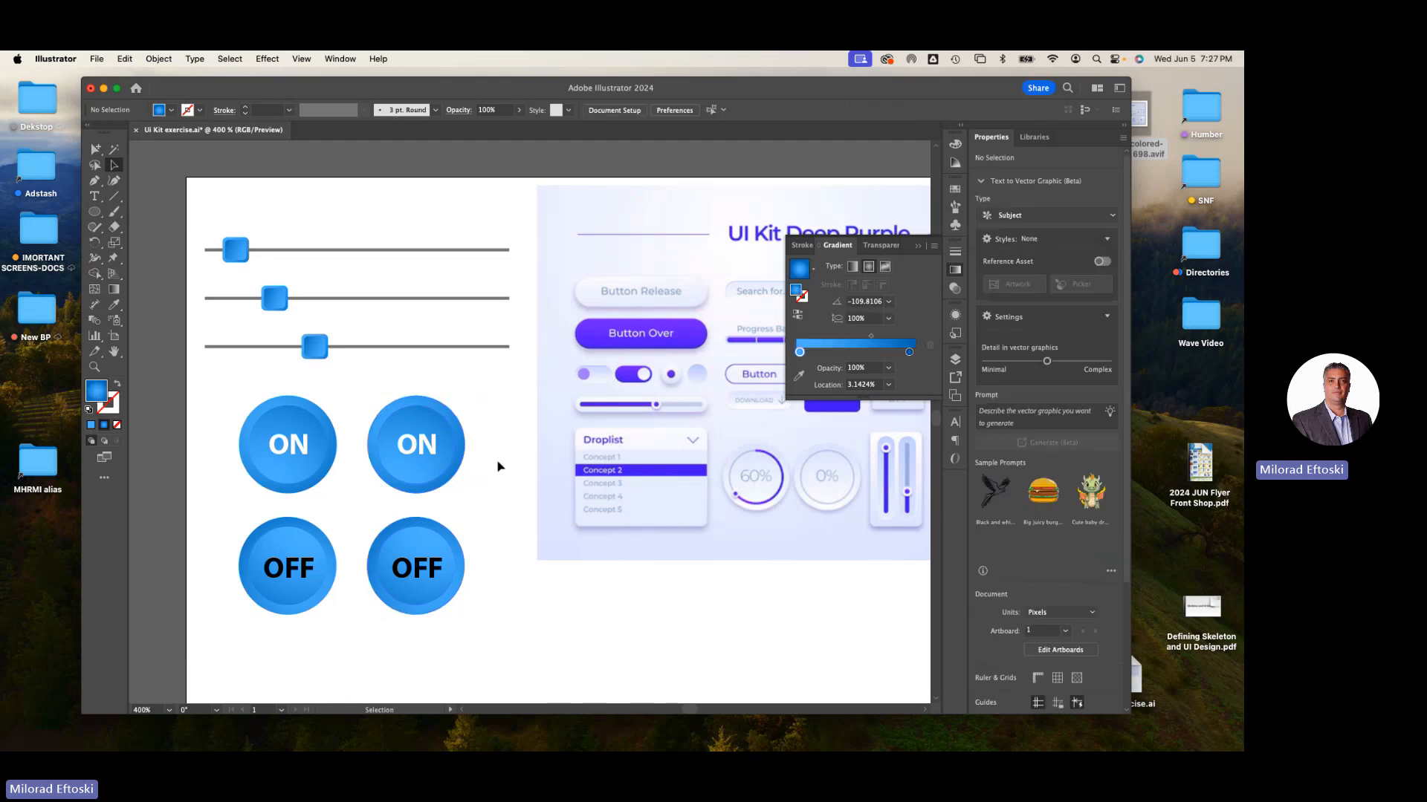
left_click(444, 418)
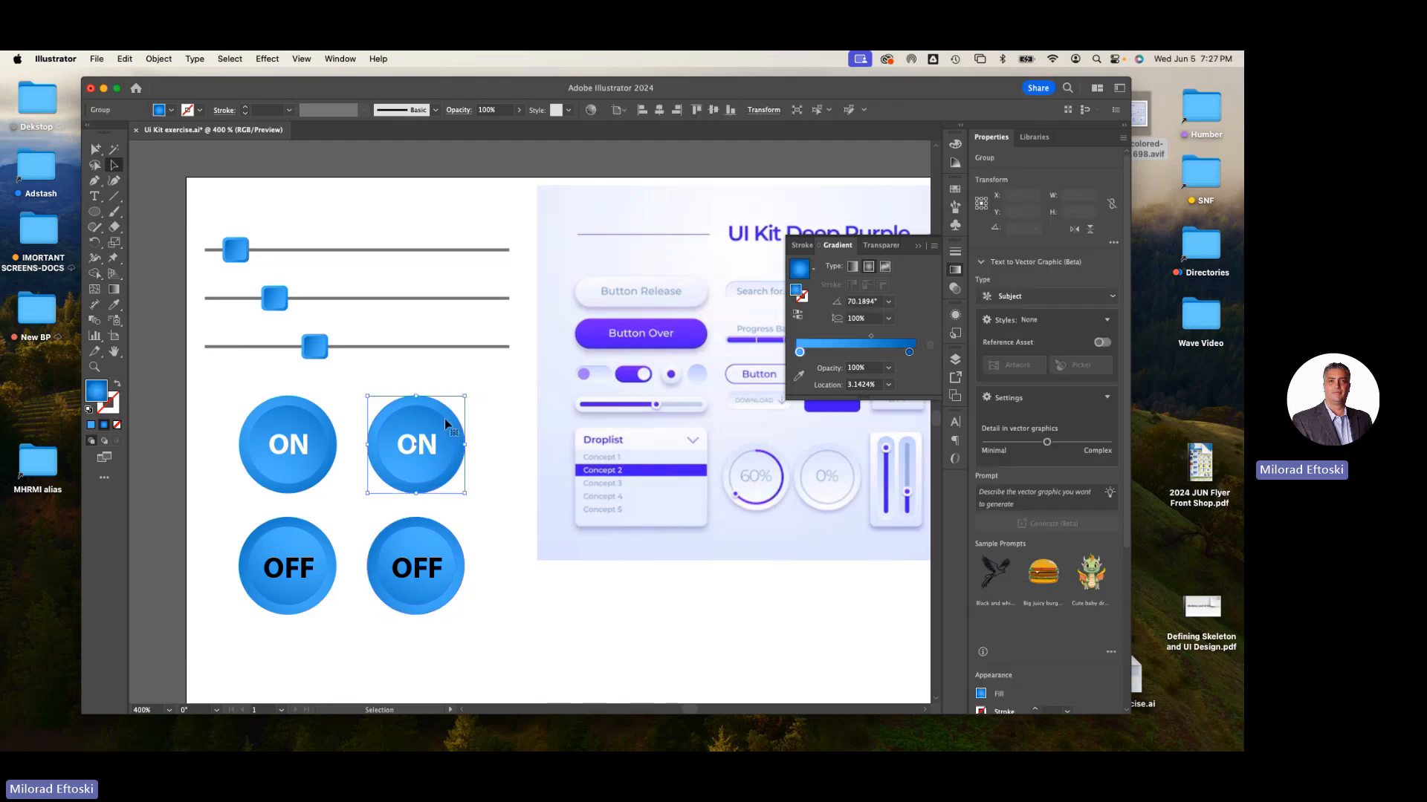
left_click(94, 308)
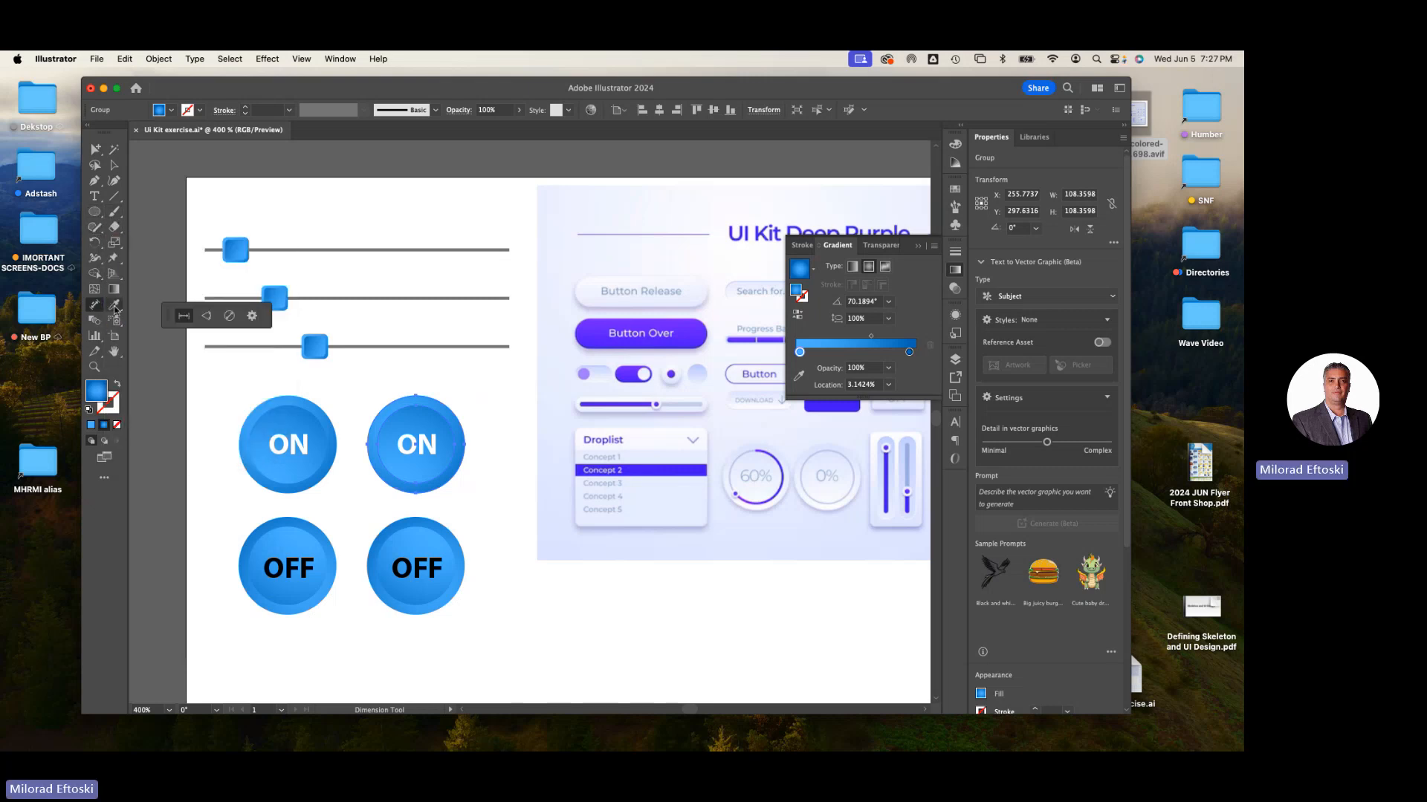
left_click(96, 324)
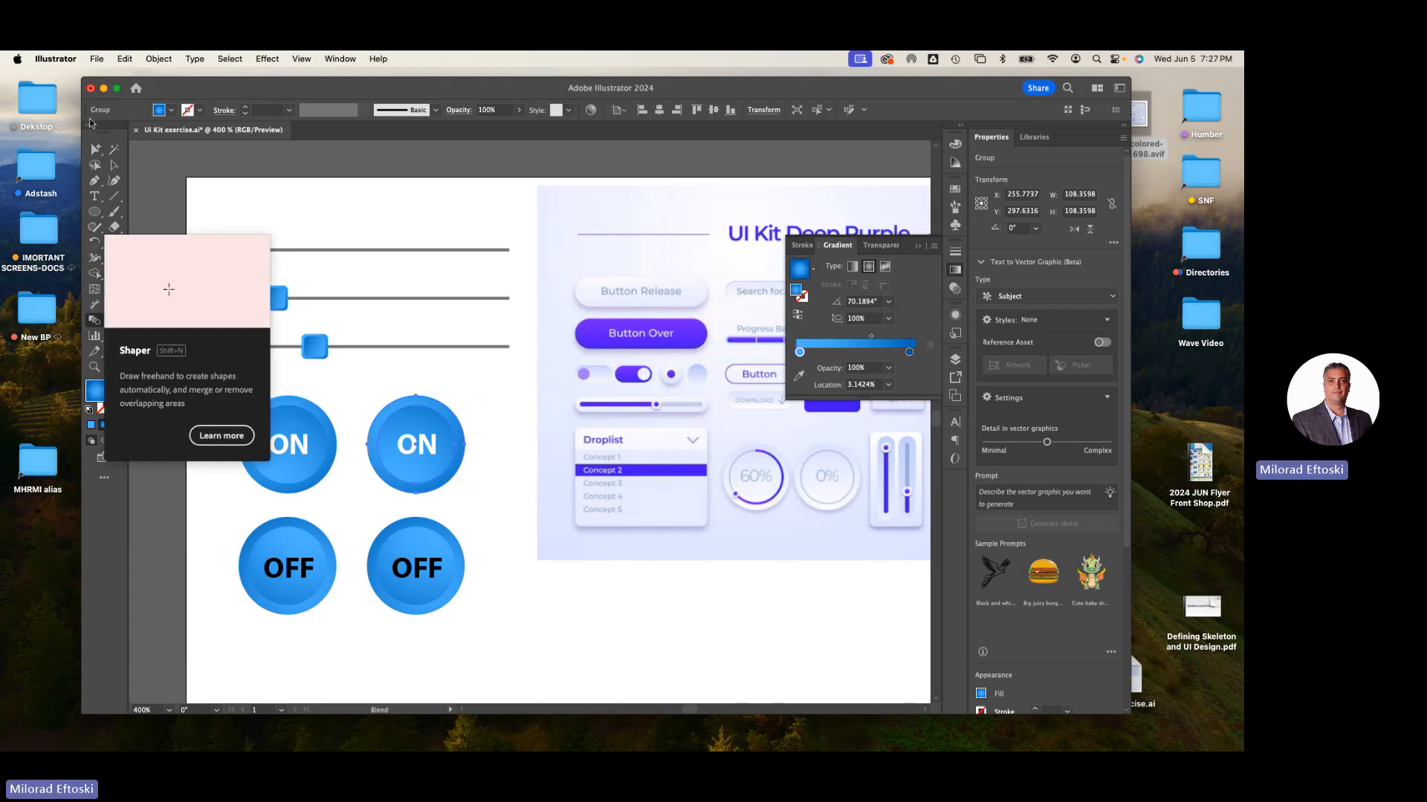
left_click(114, 167)
left_click(271, 242)
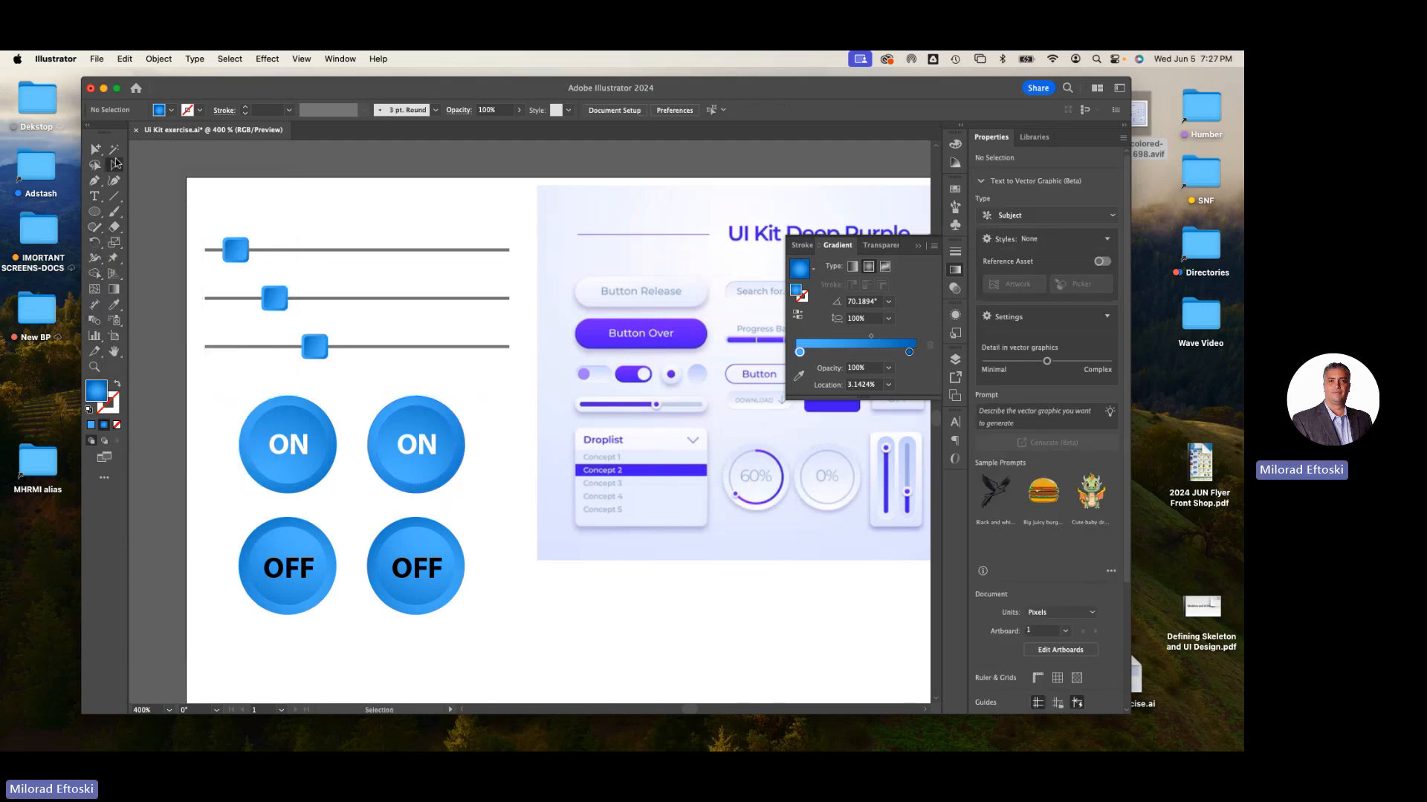
left_click(413, 476)
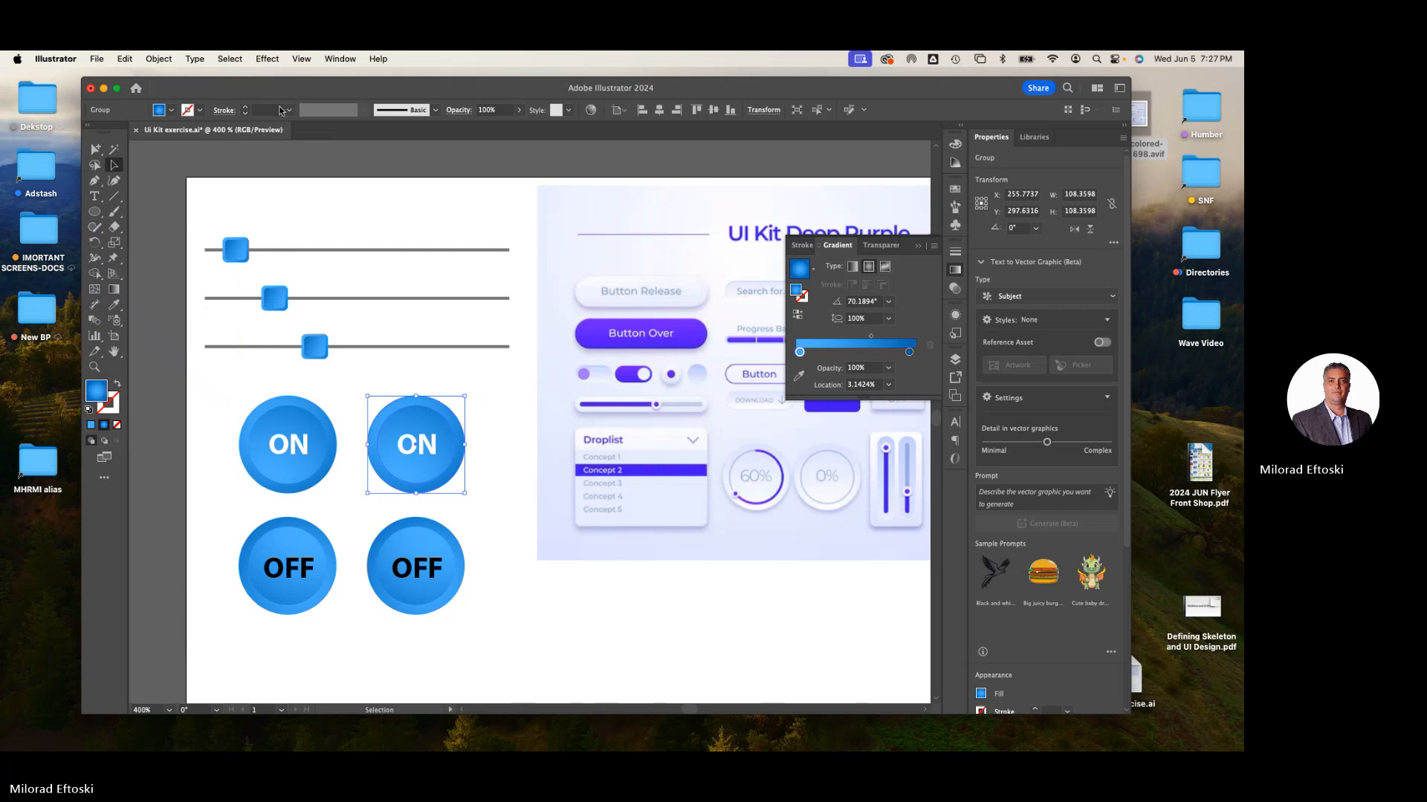
- Open the Gems and Jewels gradient swatch library and switch it to large thumbnail view
left_click(340, 59)
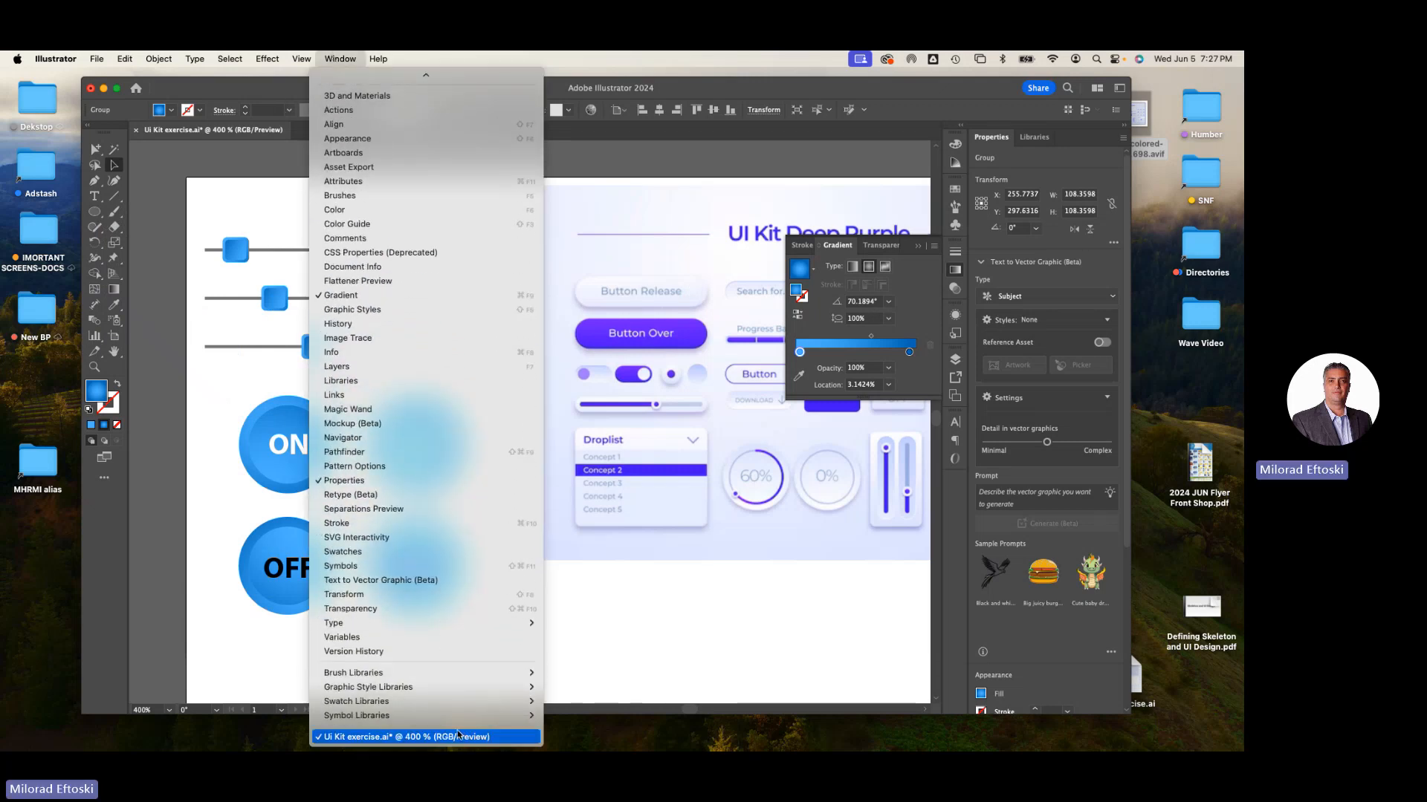
mouse_move(446, 702)
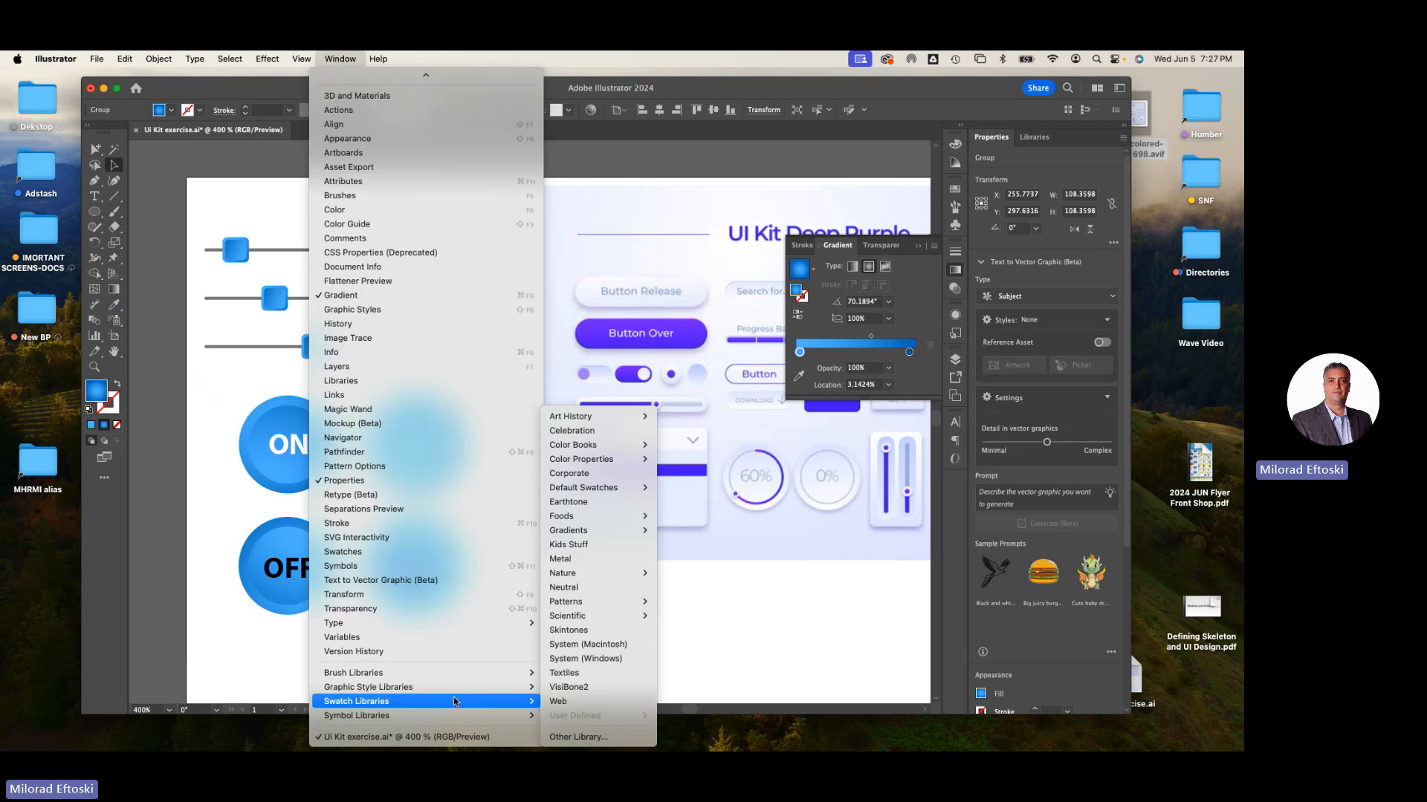
mouse_move(623, 532)
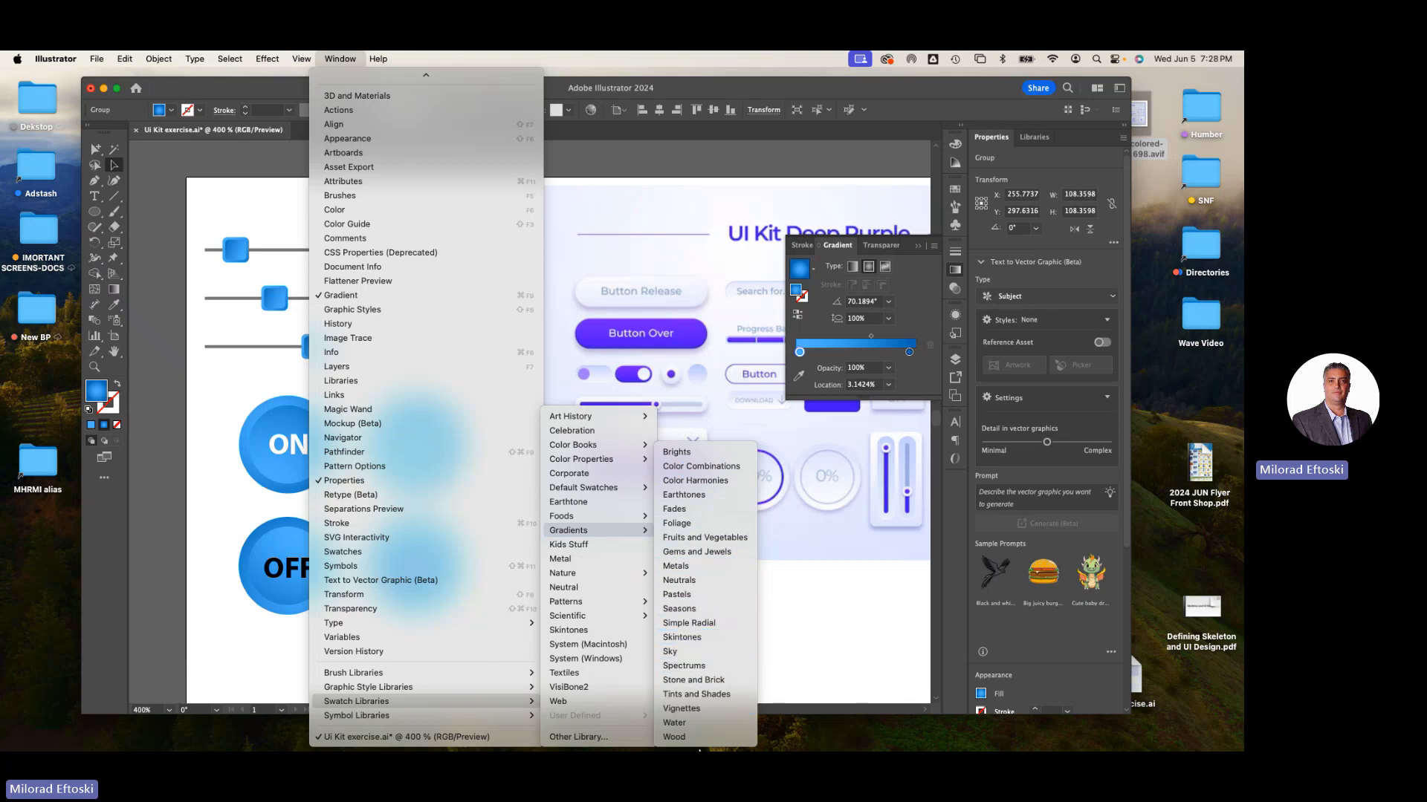
left_click(701, 552)
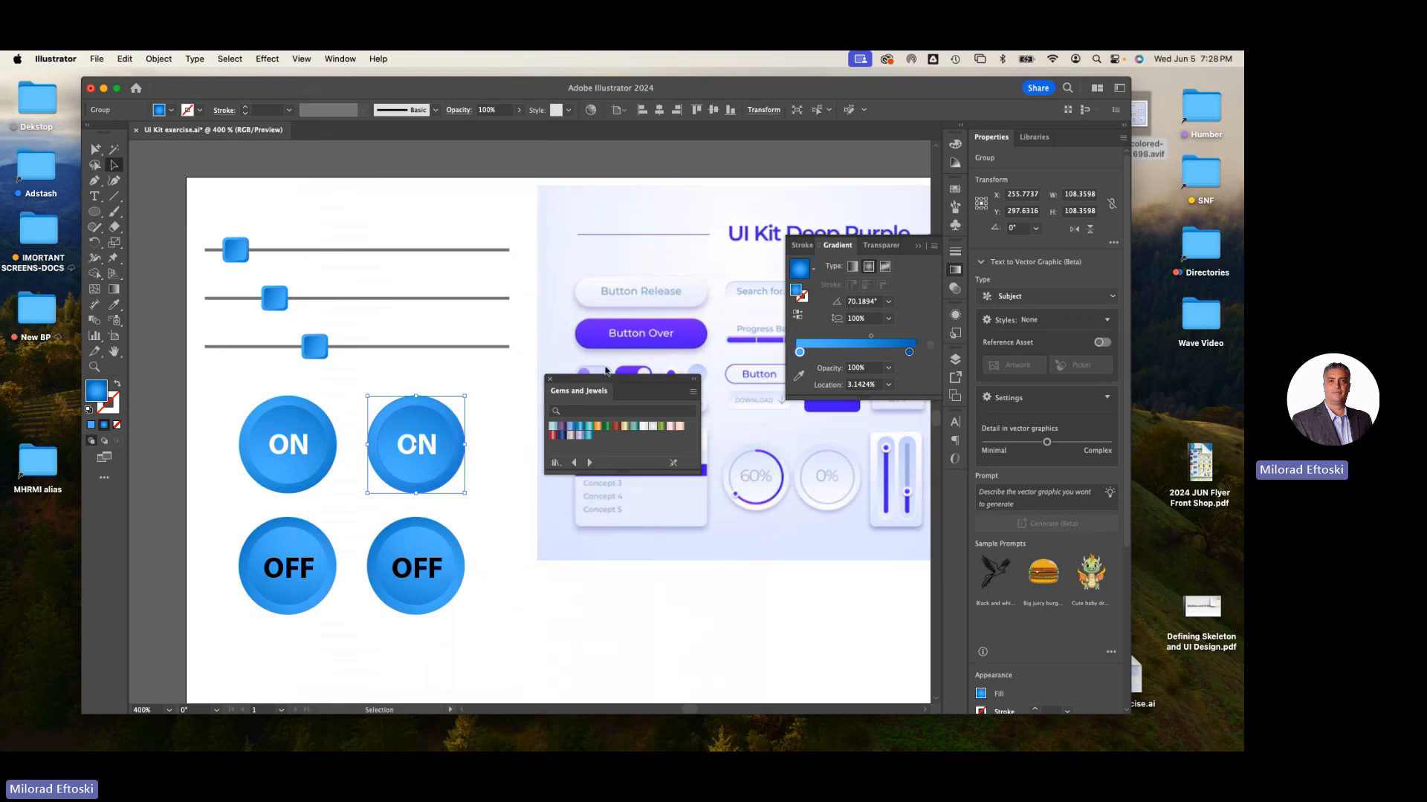
left_click_drag(607, 379, 549, 241)
left_click_drag(642, 335, 740, 510)
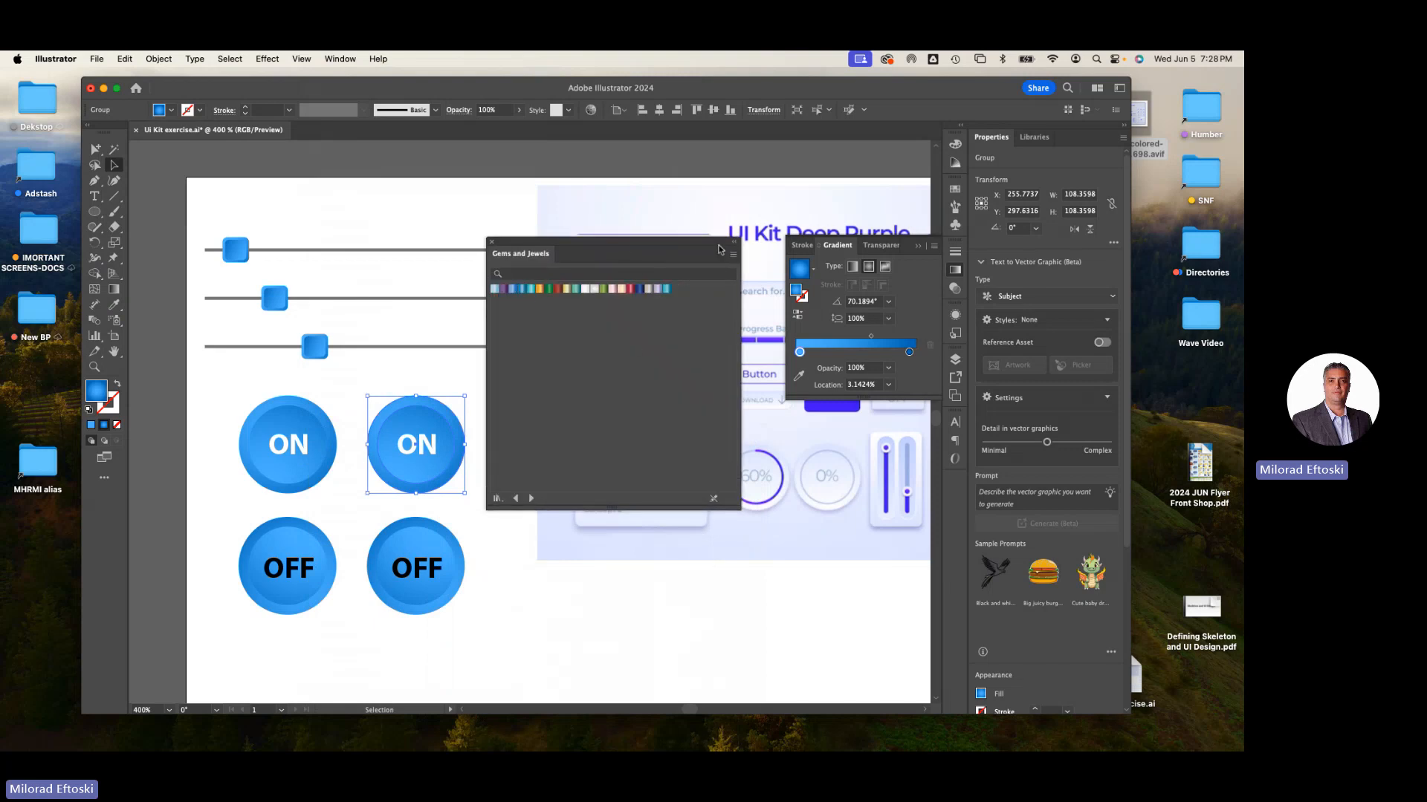
left_click(733, 255)
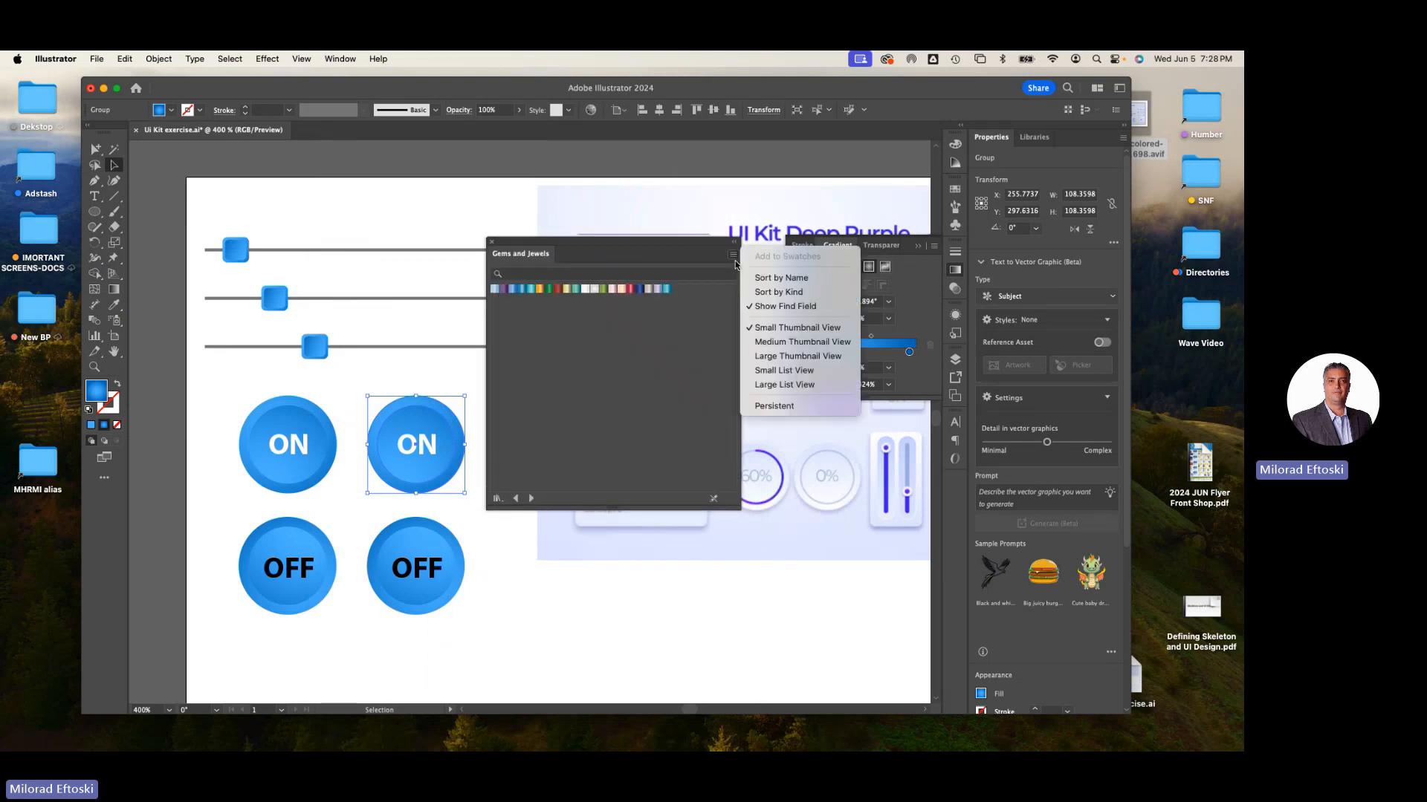
left_click(797, 358)
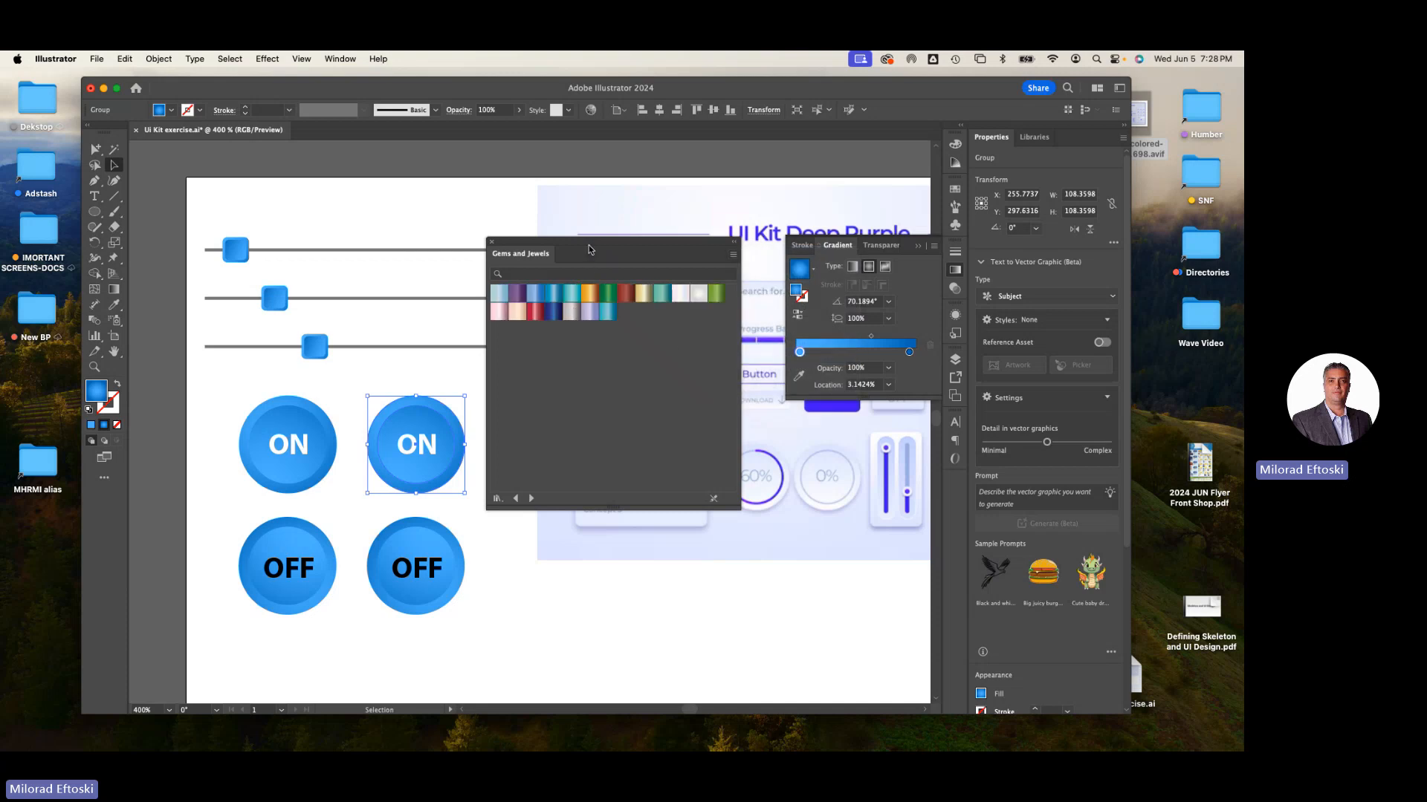
left_click_drag(573, 248, 752, 420)
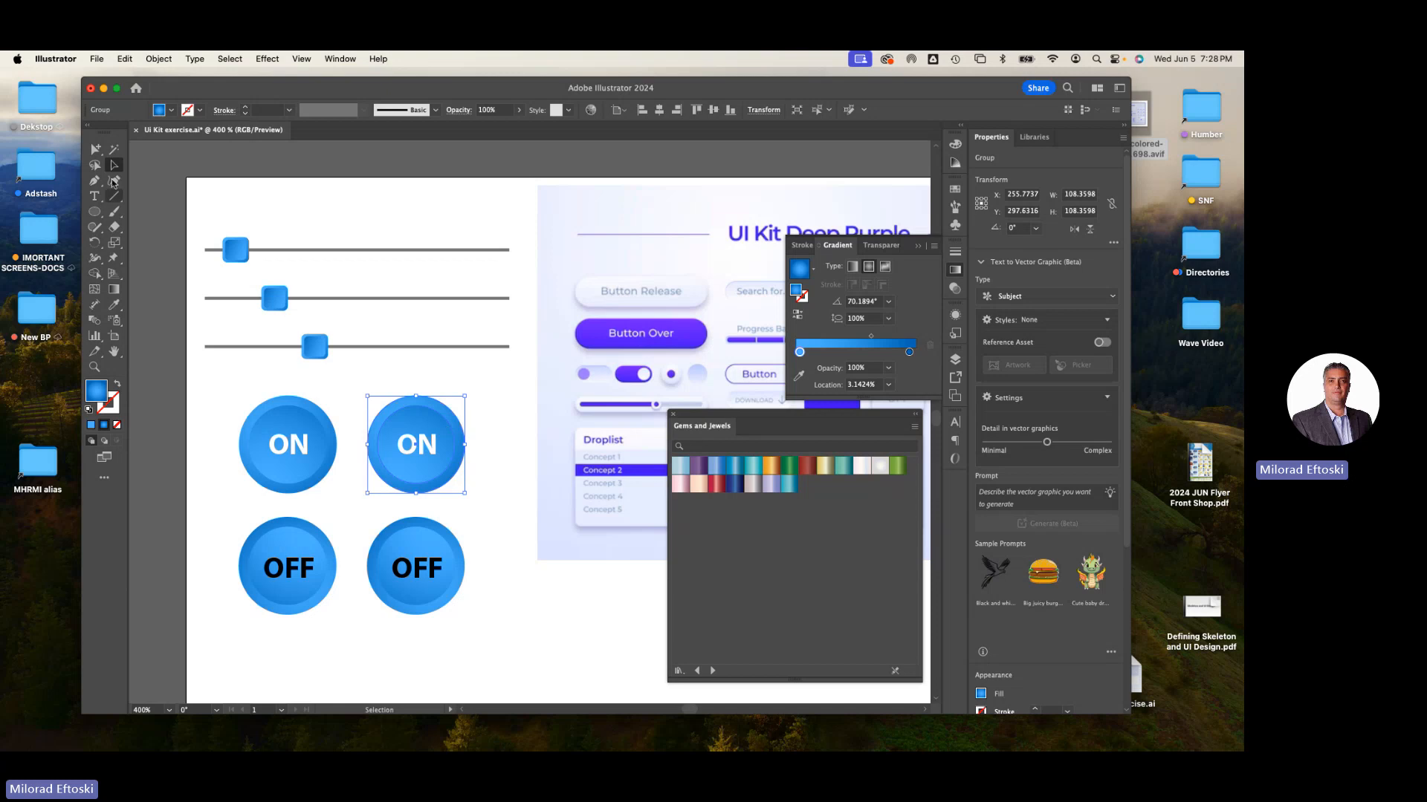
- Fill the duplicated ON button's inner circle with a silver gradient from the Gems and Jewels library
left_click(96, 149)
left_click(375, 405)
left_click(416, 417)
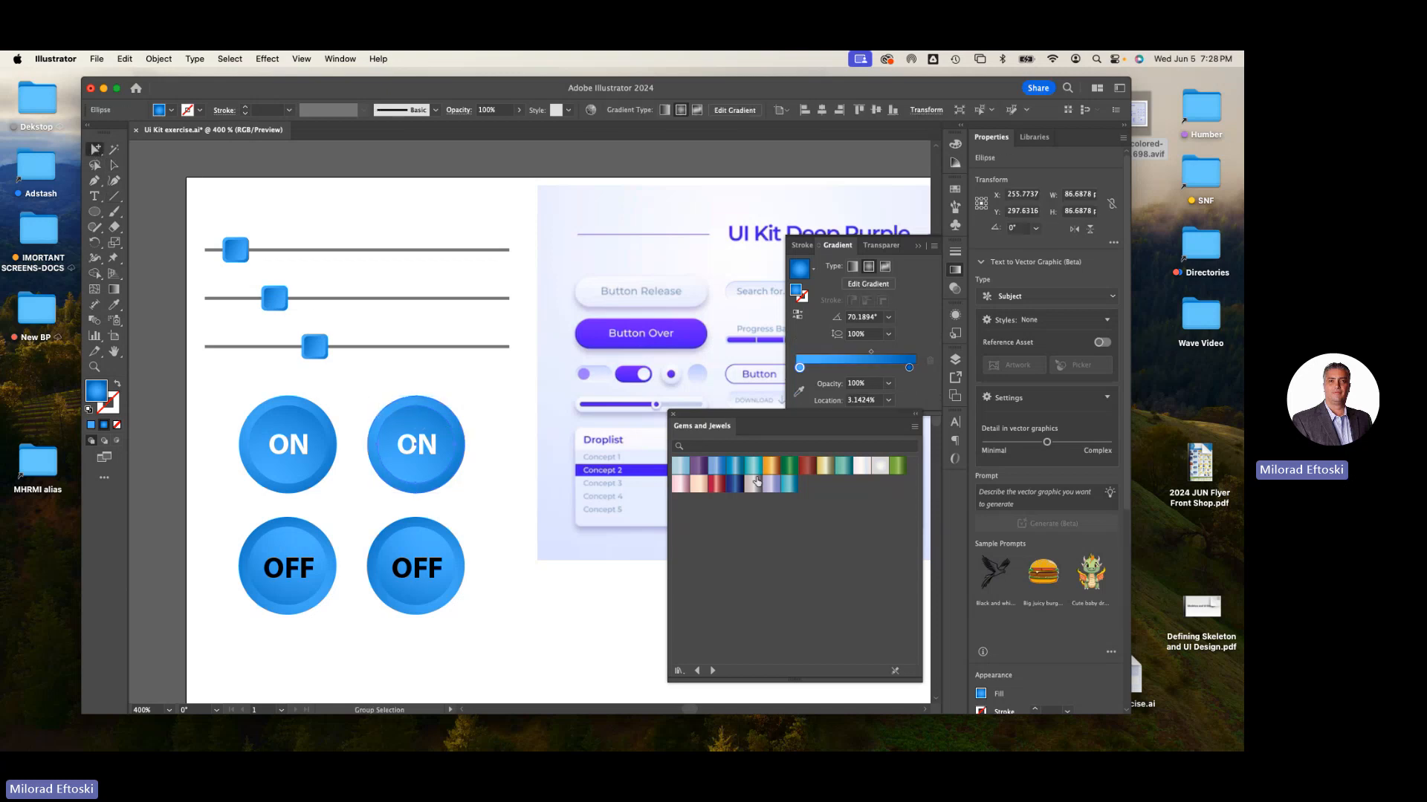
left_click(734, 465)
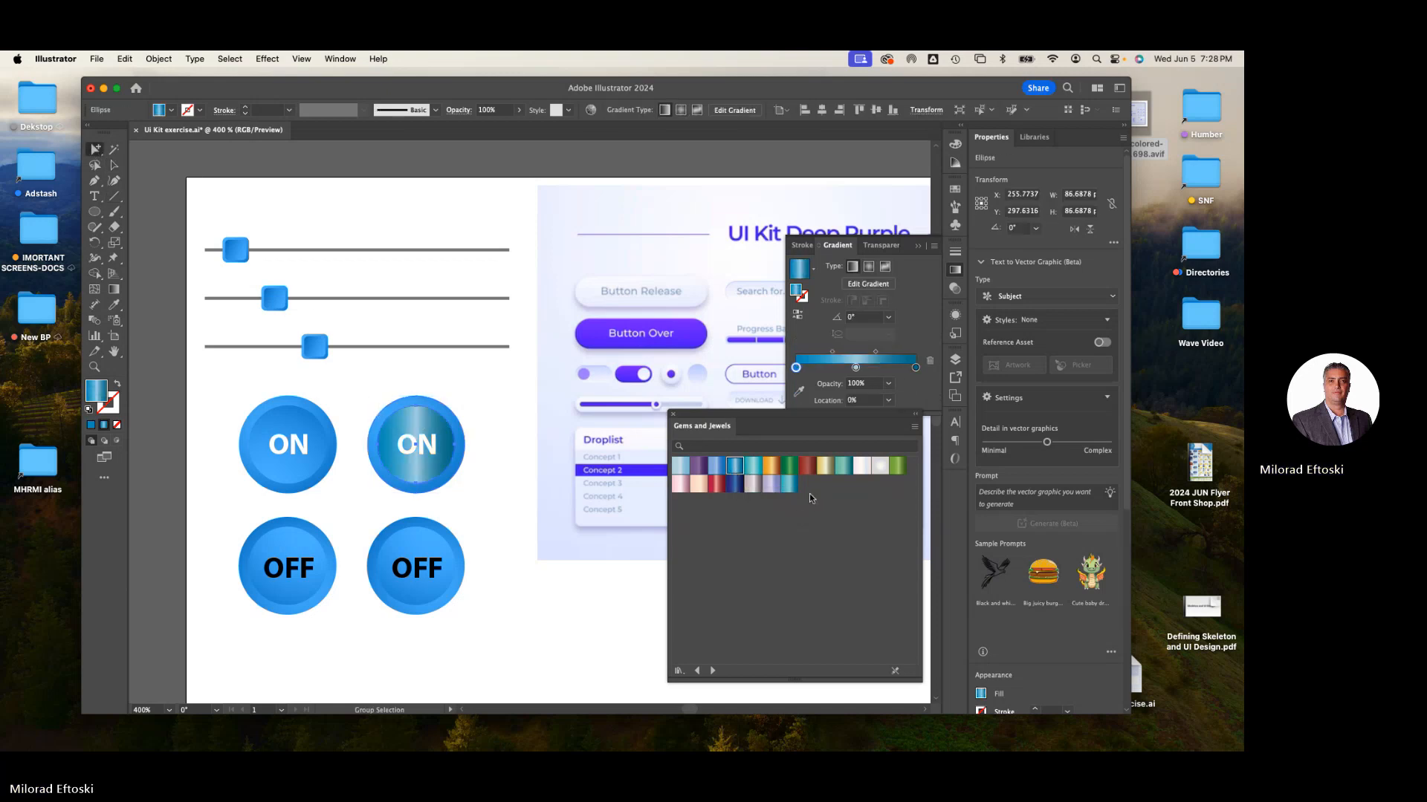
left_click(862, 466)
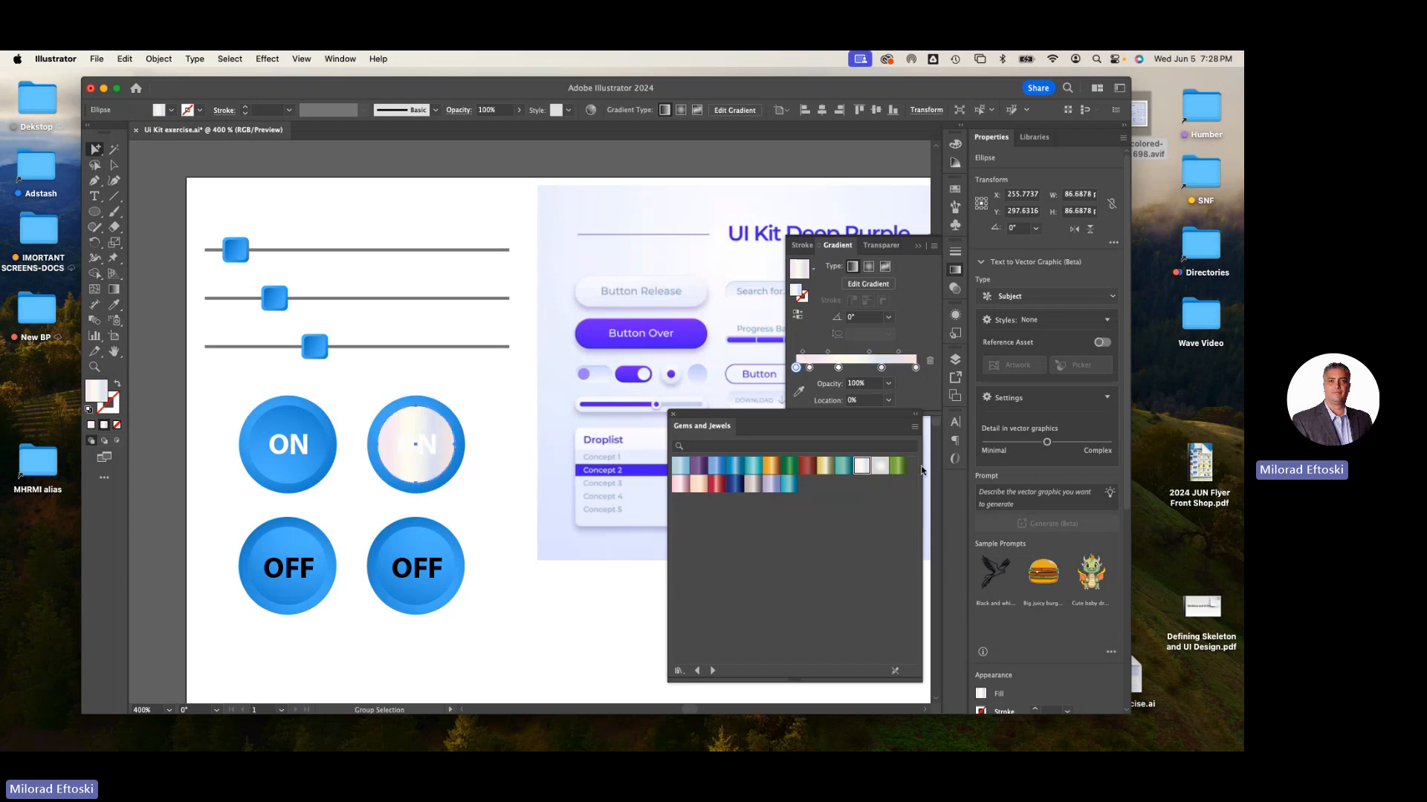
left_click(880, 467)
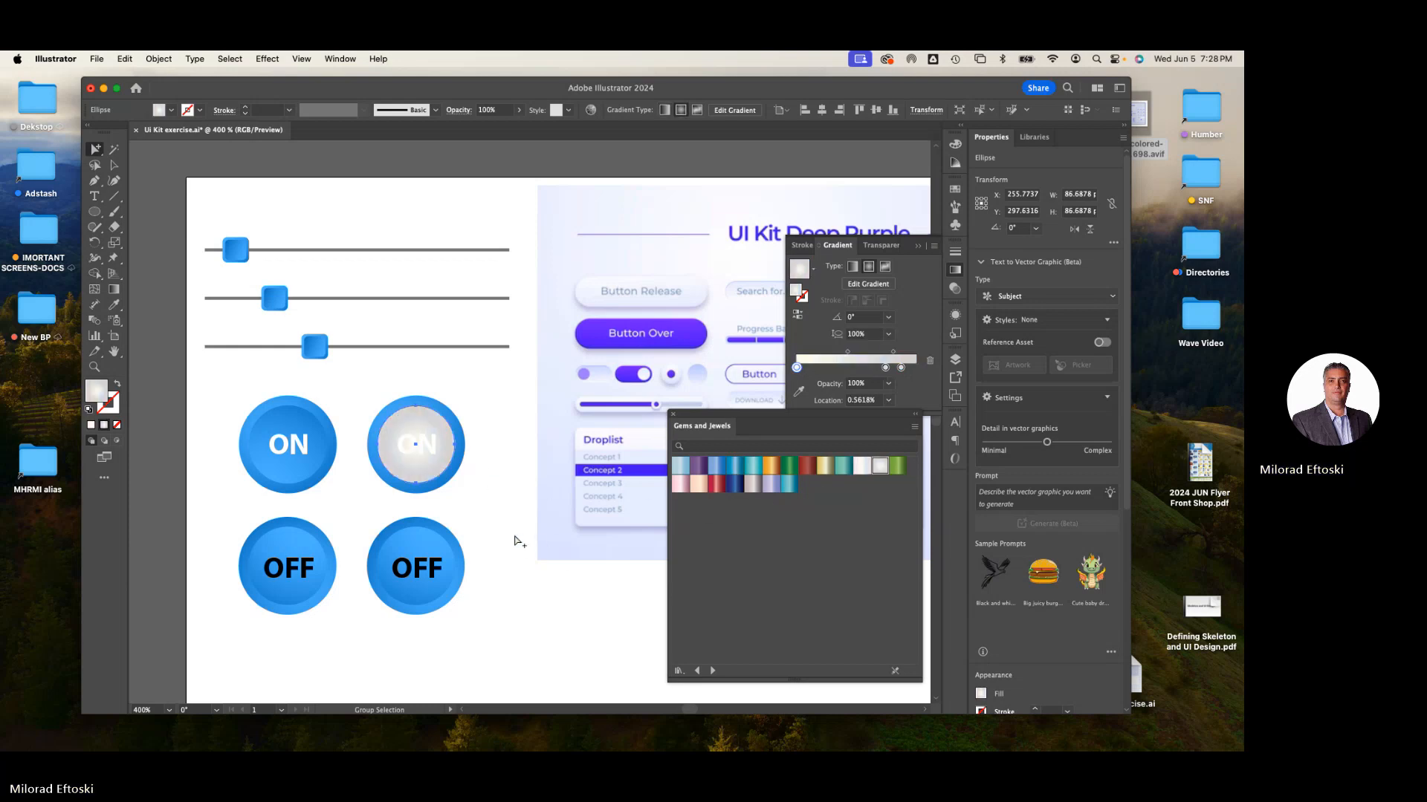
- Apply the same silver gradient to the duplicated ON button's outer ring
left_click(462, 495)
left_click(451, 483)
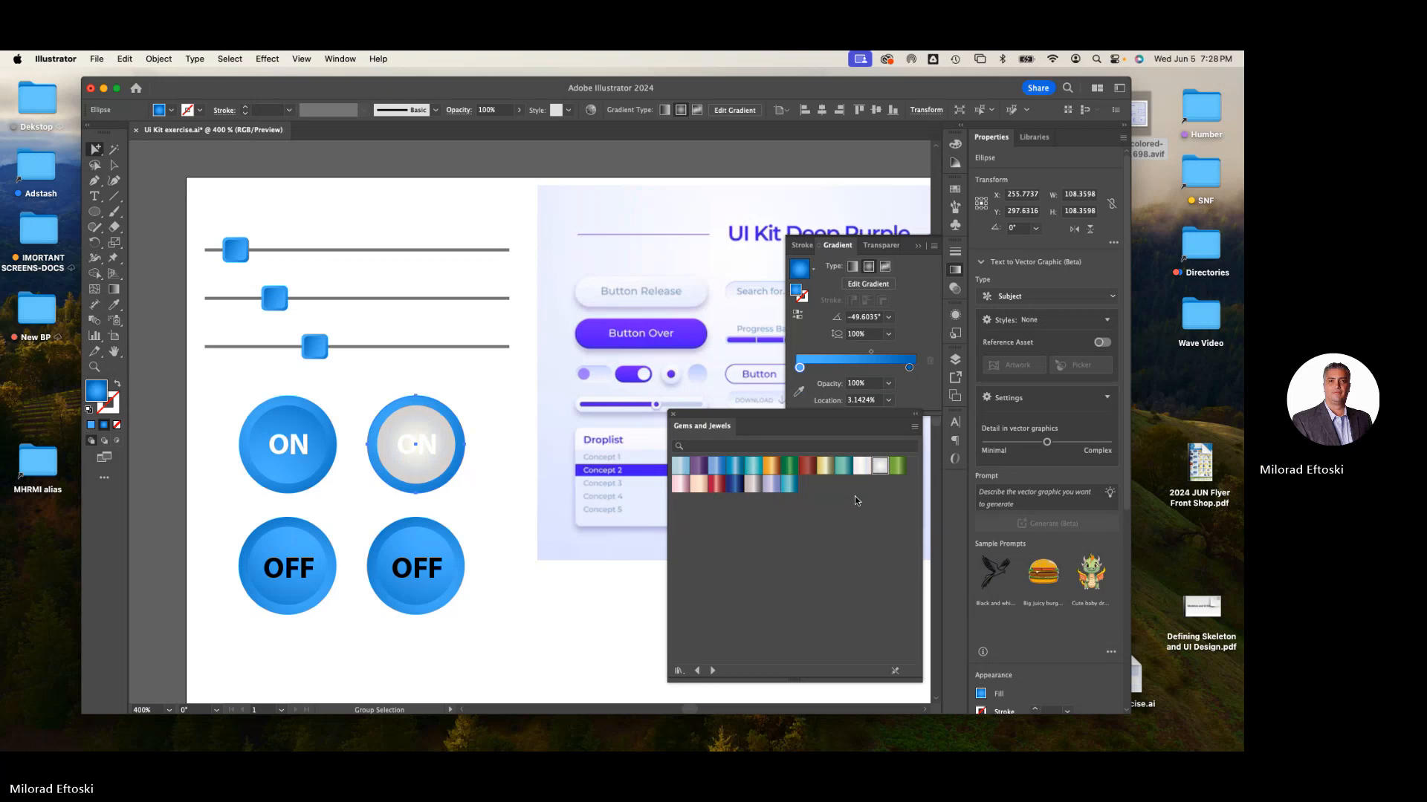
left_click(879, 467)
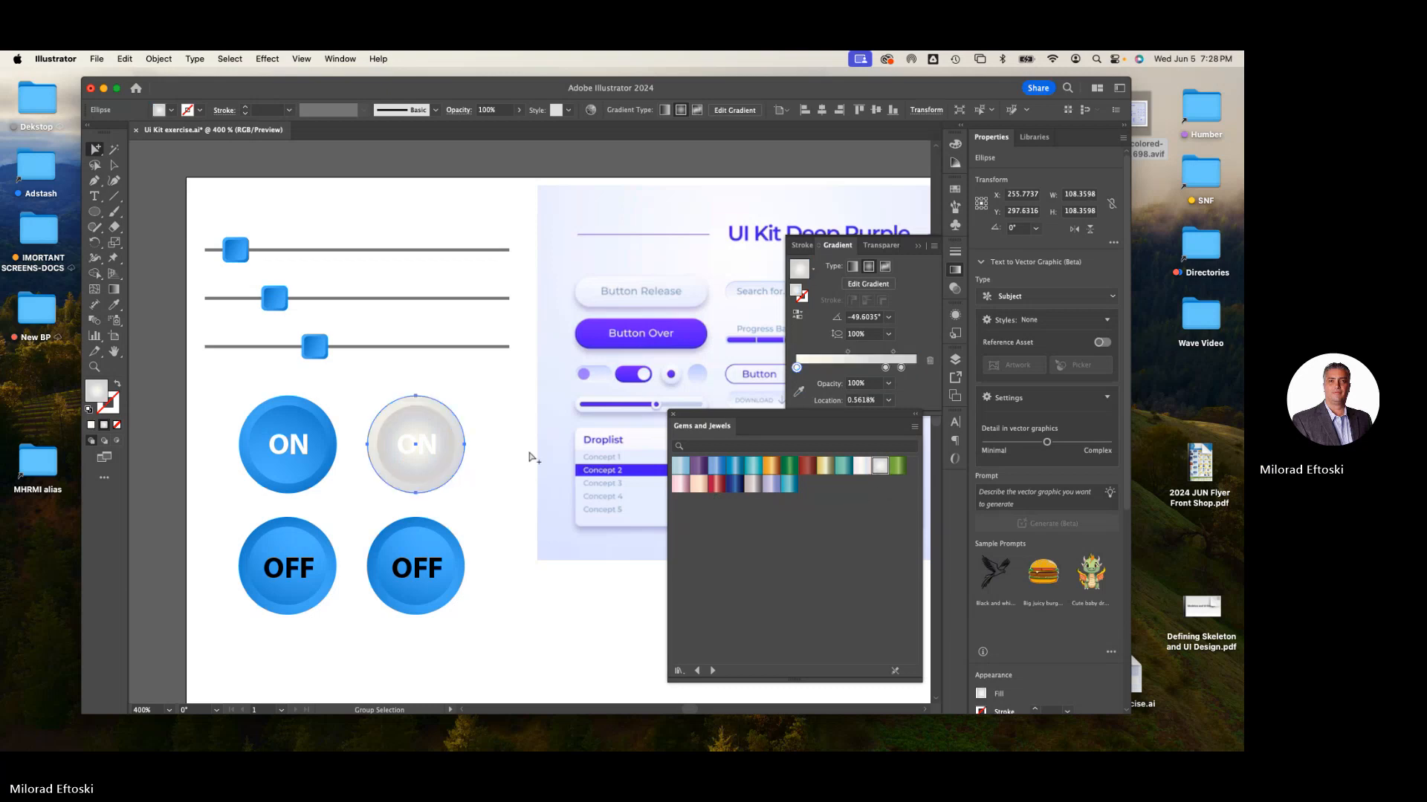
left_click(483, 467)
- Recolor the ON label on the silver button to grey
left_click(433, 453)
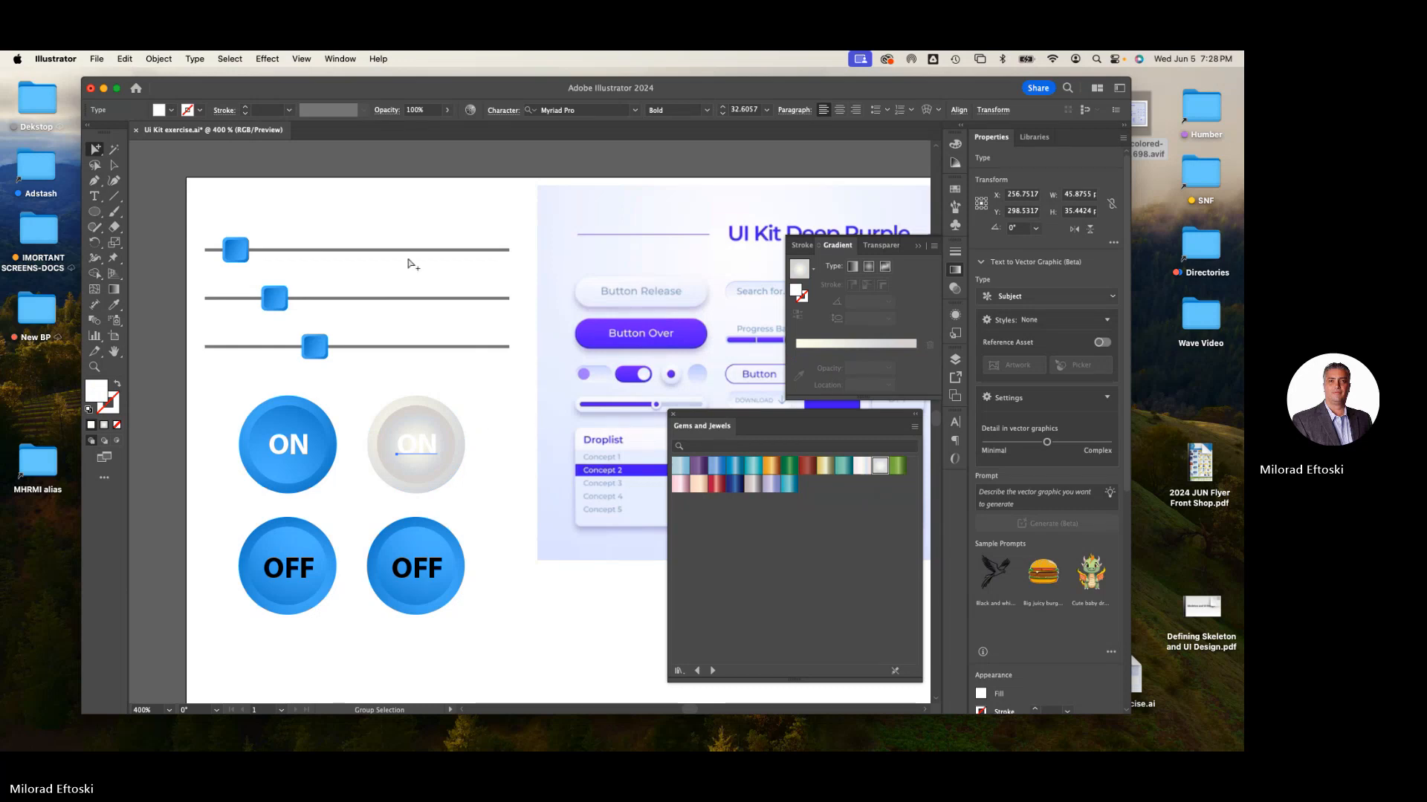
left_click(171, 110)
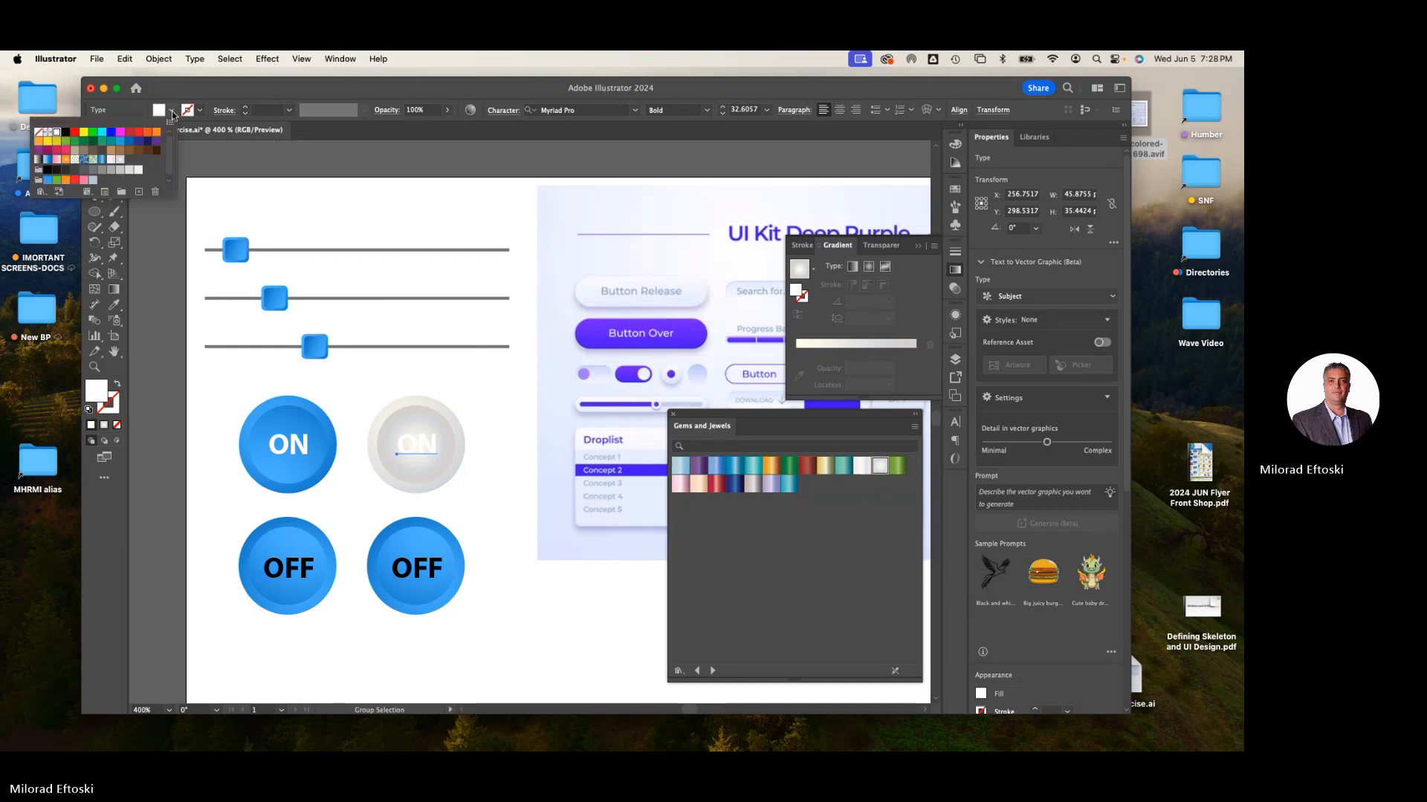
left_click(129, 146)
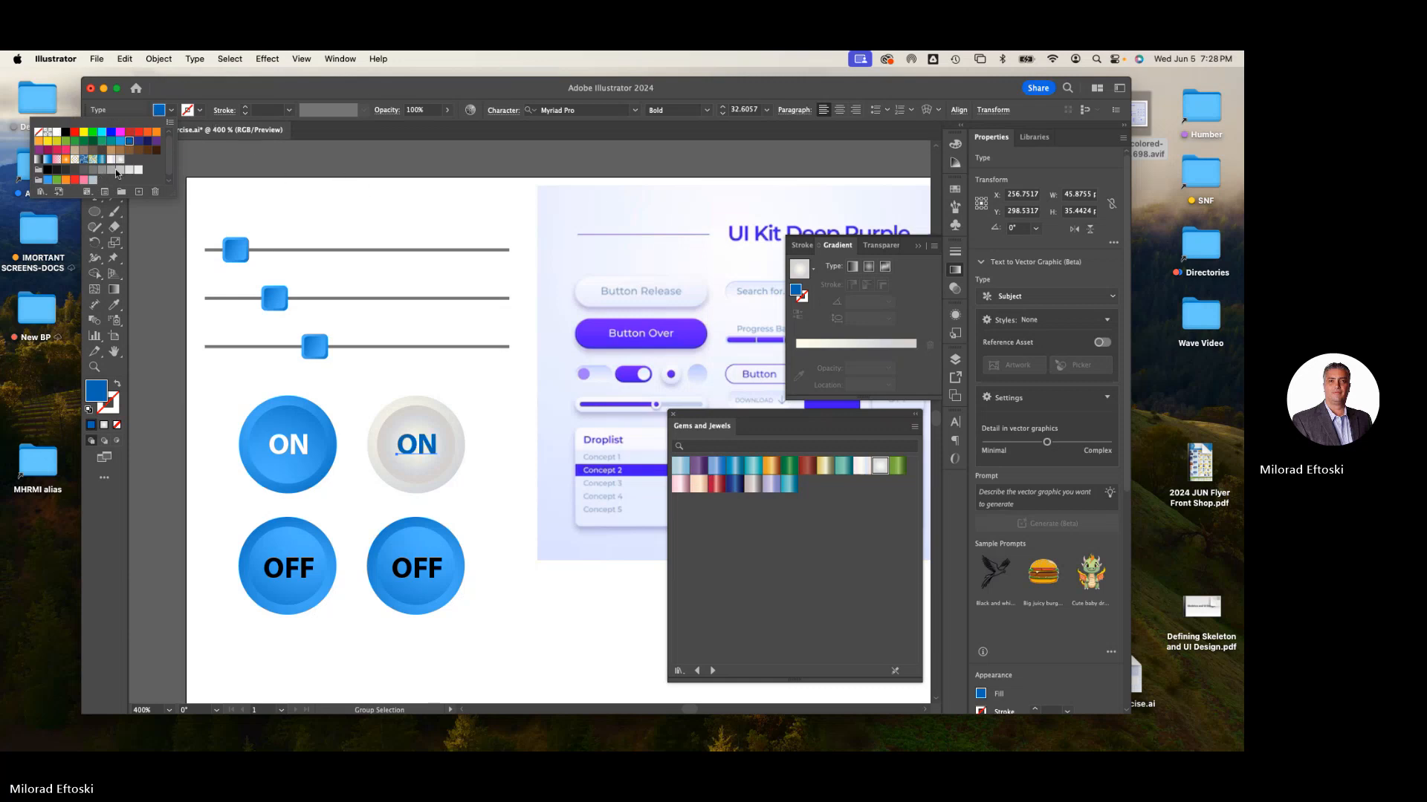
left_click(111, 170)
left_click(410, 230)
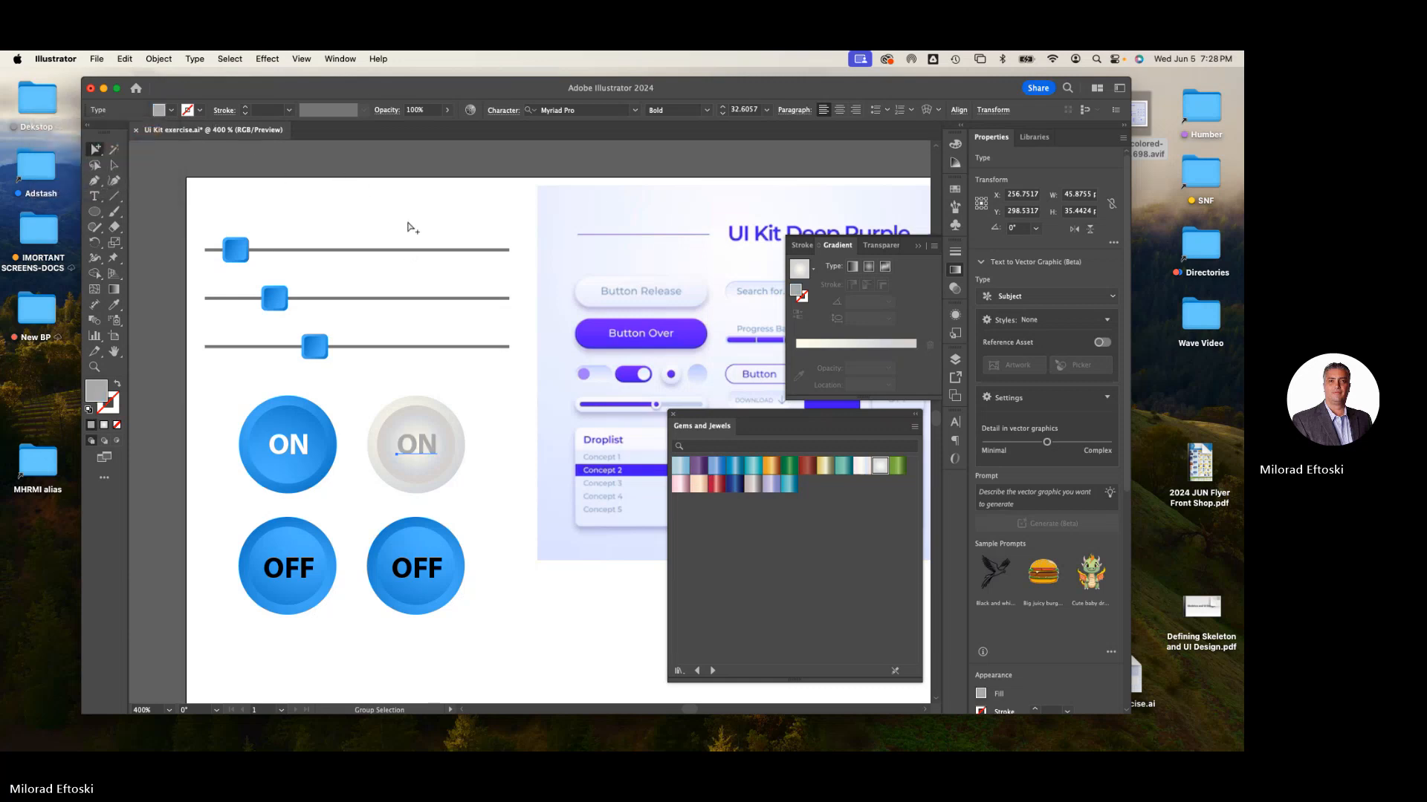
- Delete the duplicated OFF button in the second column
left_click(409, 272)
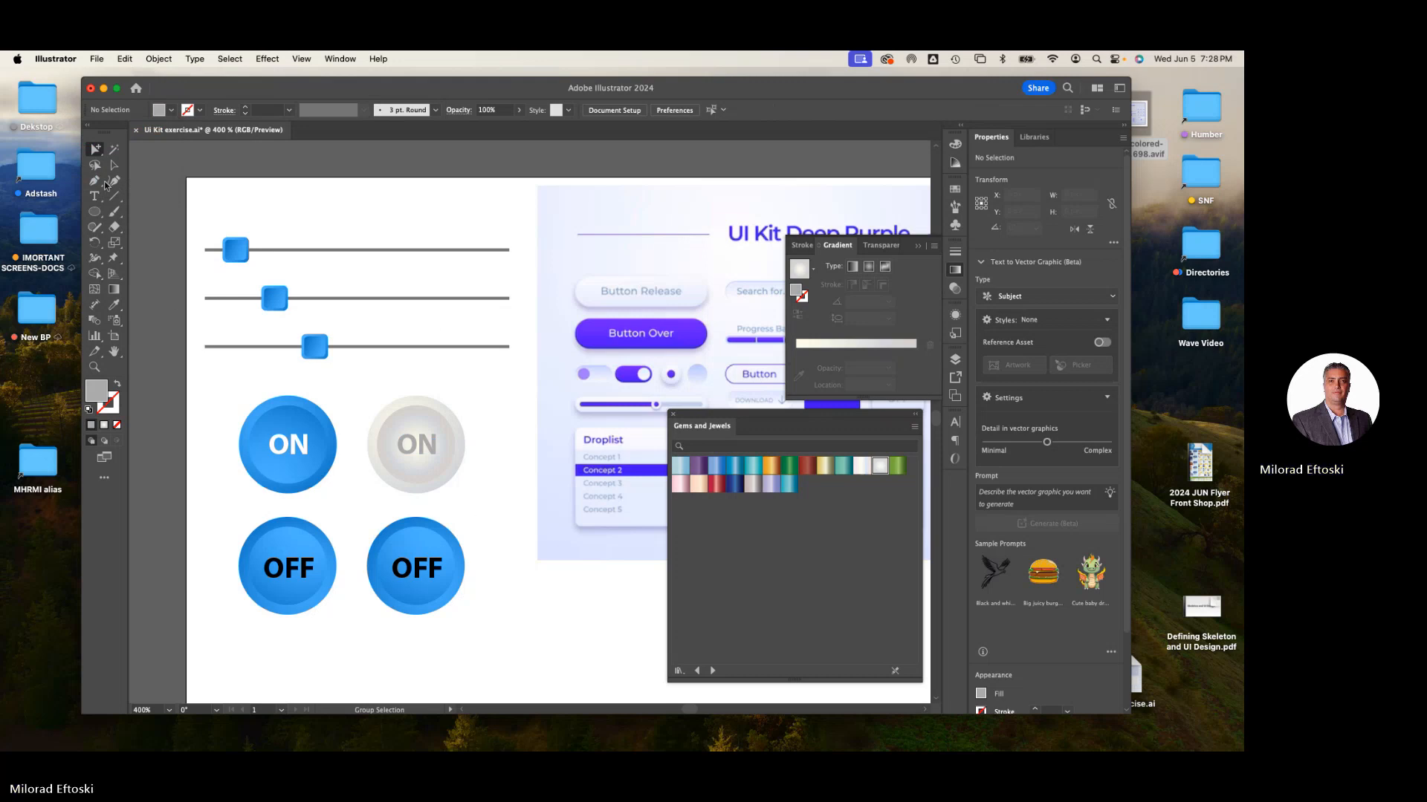
left_click(118, 168)
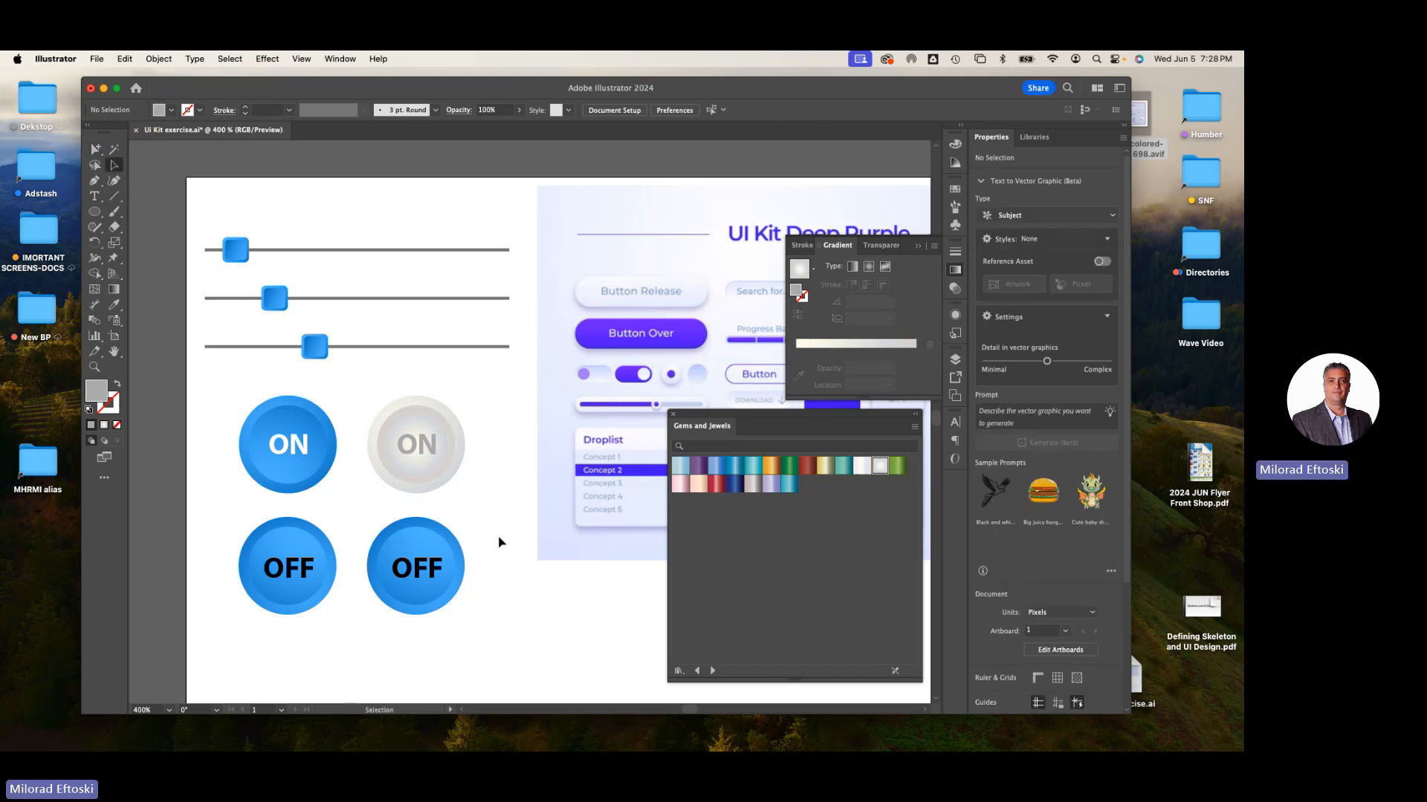
key("Delete")
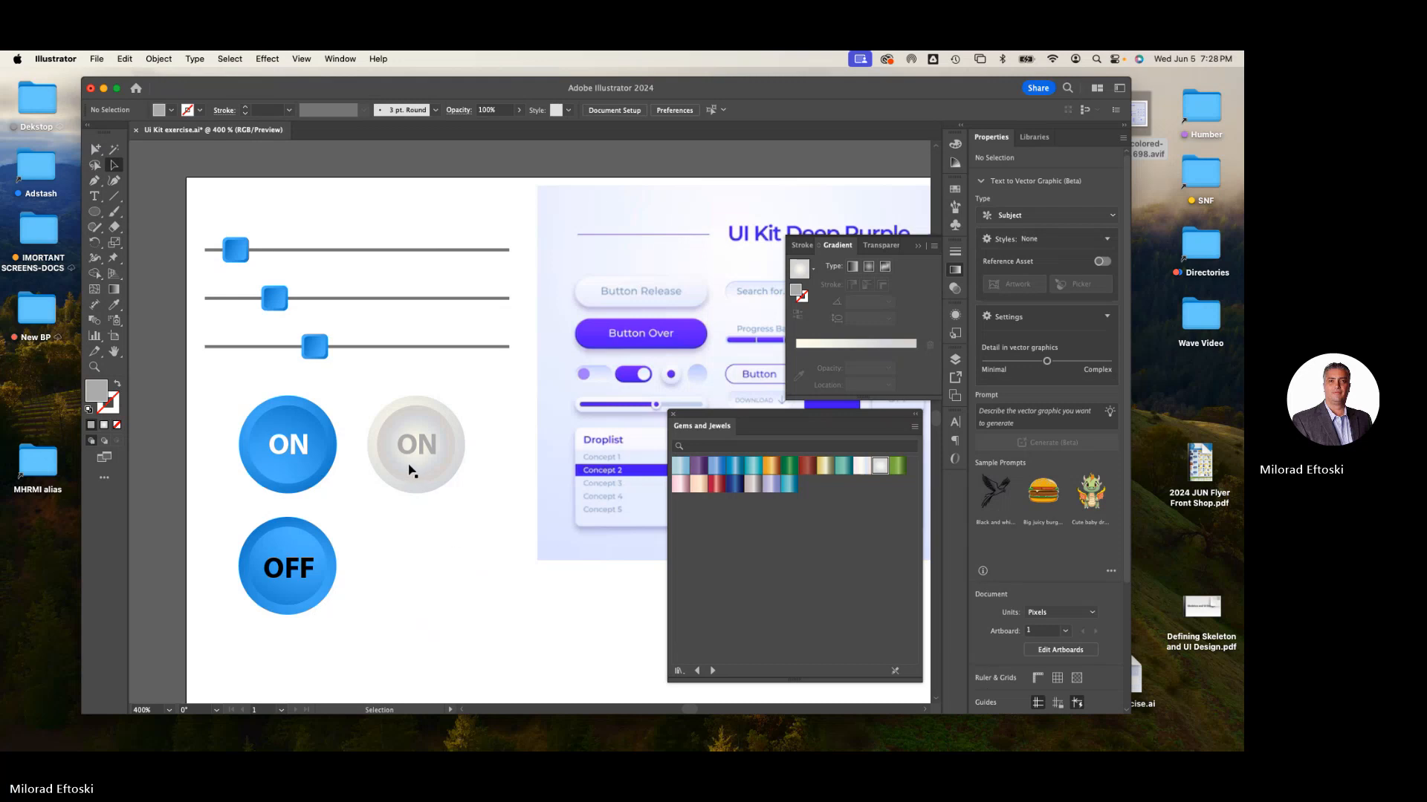
- Delete the ON label from the silver button
scroll(409, 468, "up", 1)
left_click(445, 451)
key("Delete")
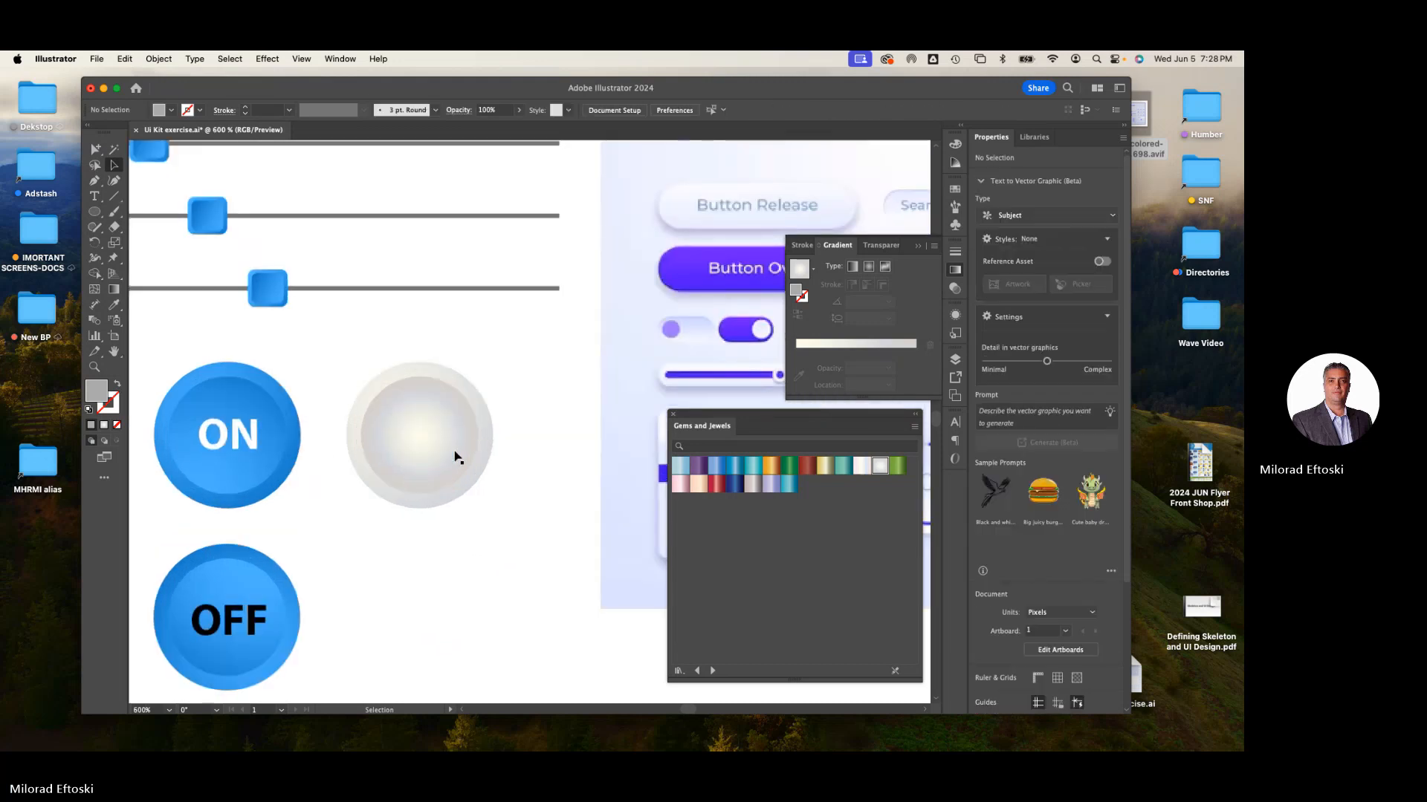
- Move the silver button down below the level of the ON button
left_click_drag(435, 484, 433, 566)
left_click(497, 605)
scroll(523, 535, "down", 2)
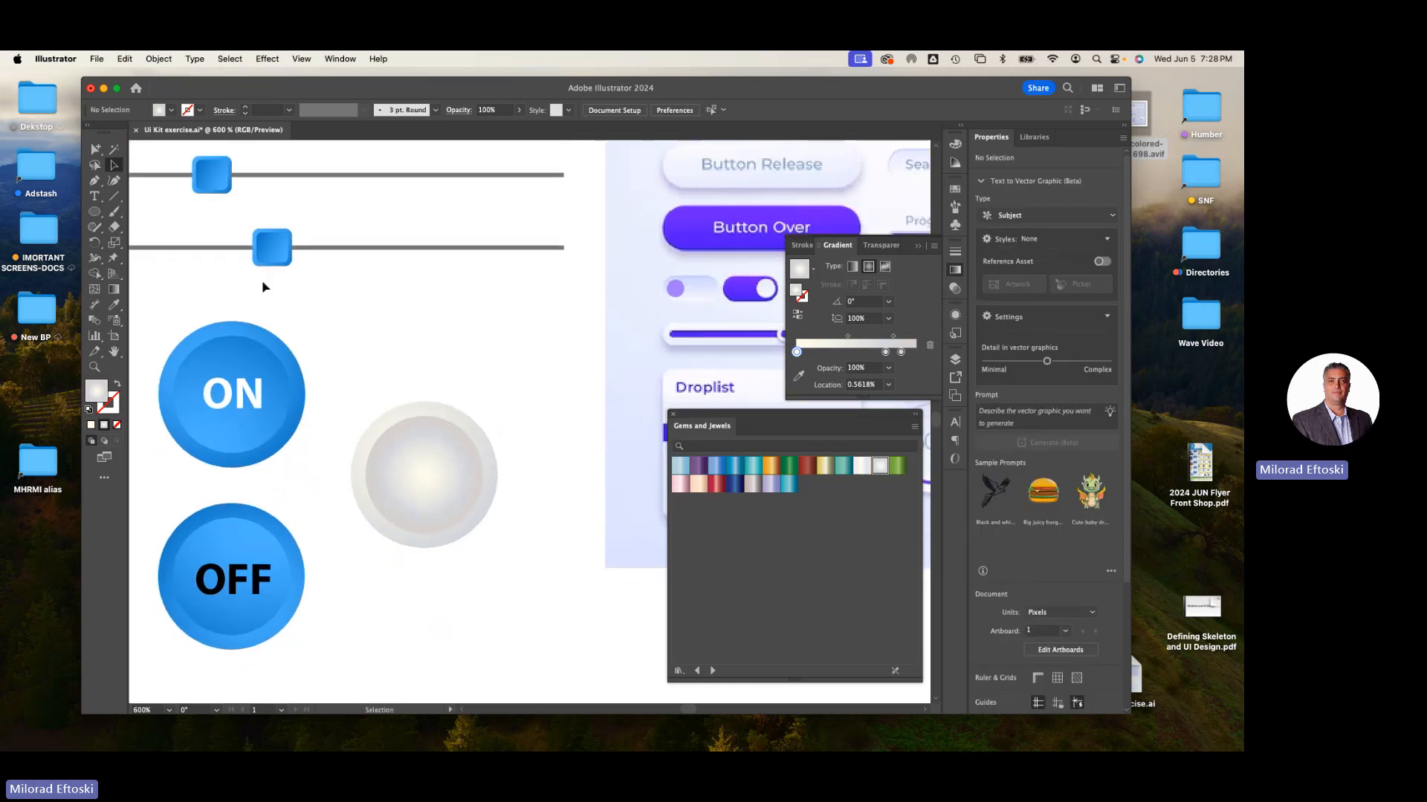
- Try to redirect the inner circle's gradient with the Gradient tool, then undo it
left_click(96, 150)
left_click(436, 413)
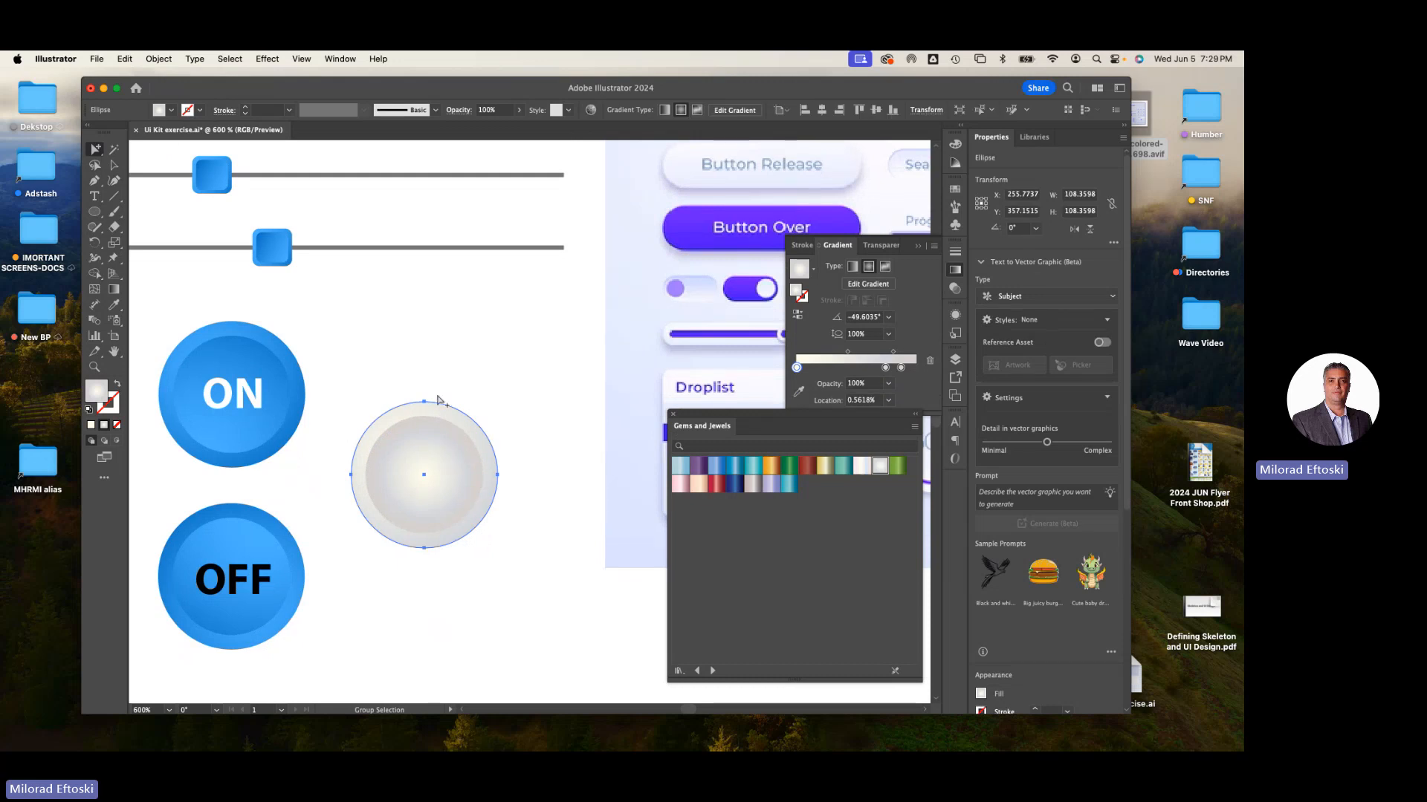
left_click(468, 363)
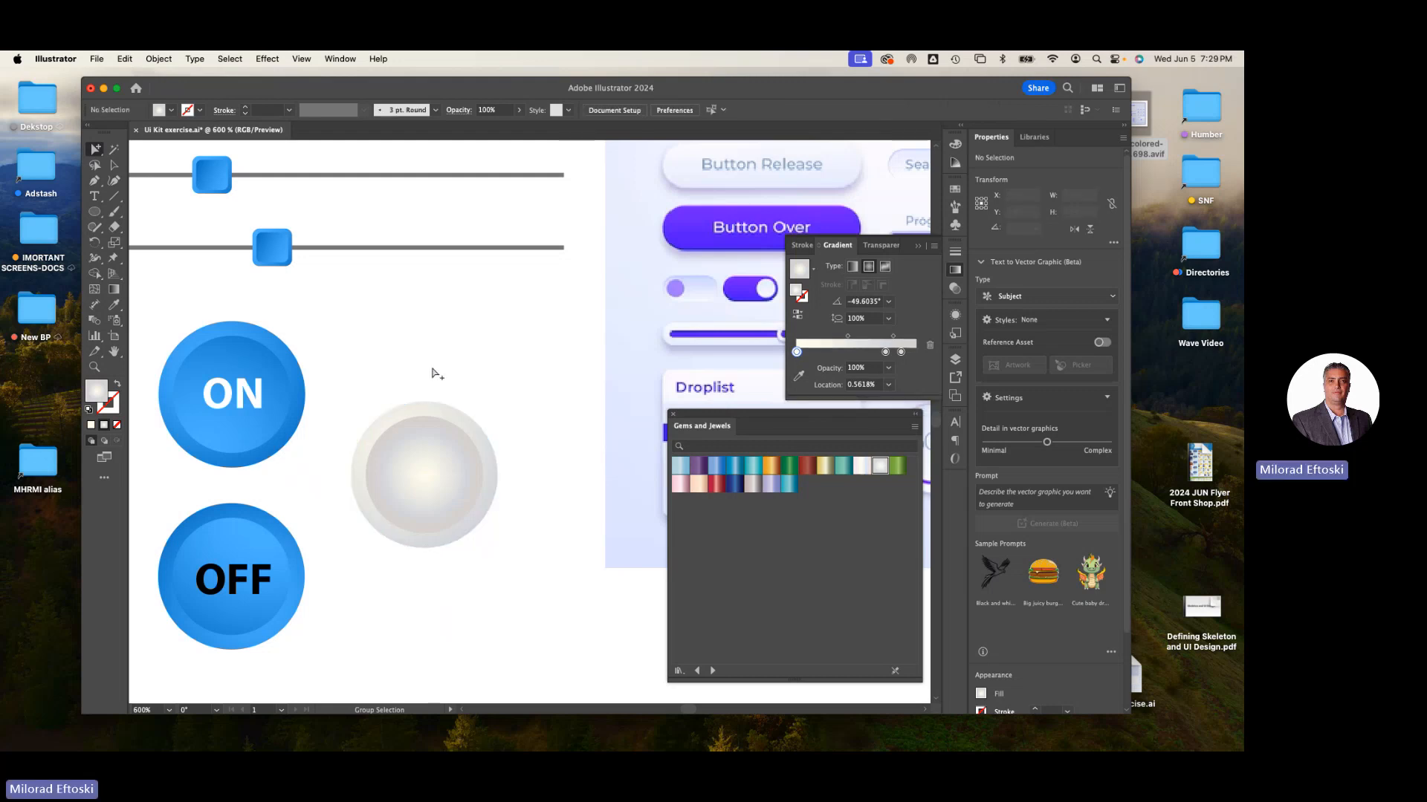
left_click(421, 445)
left_click(504, 390)
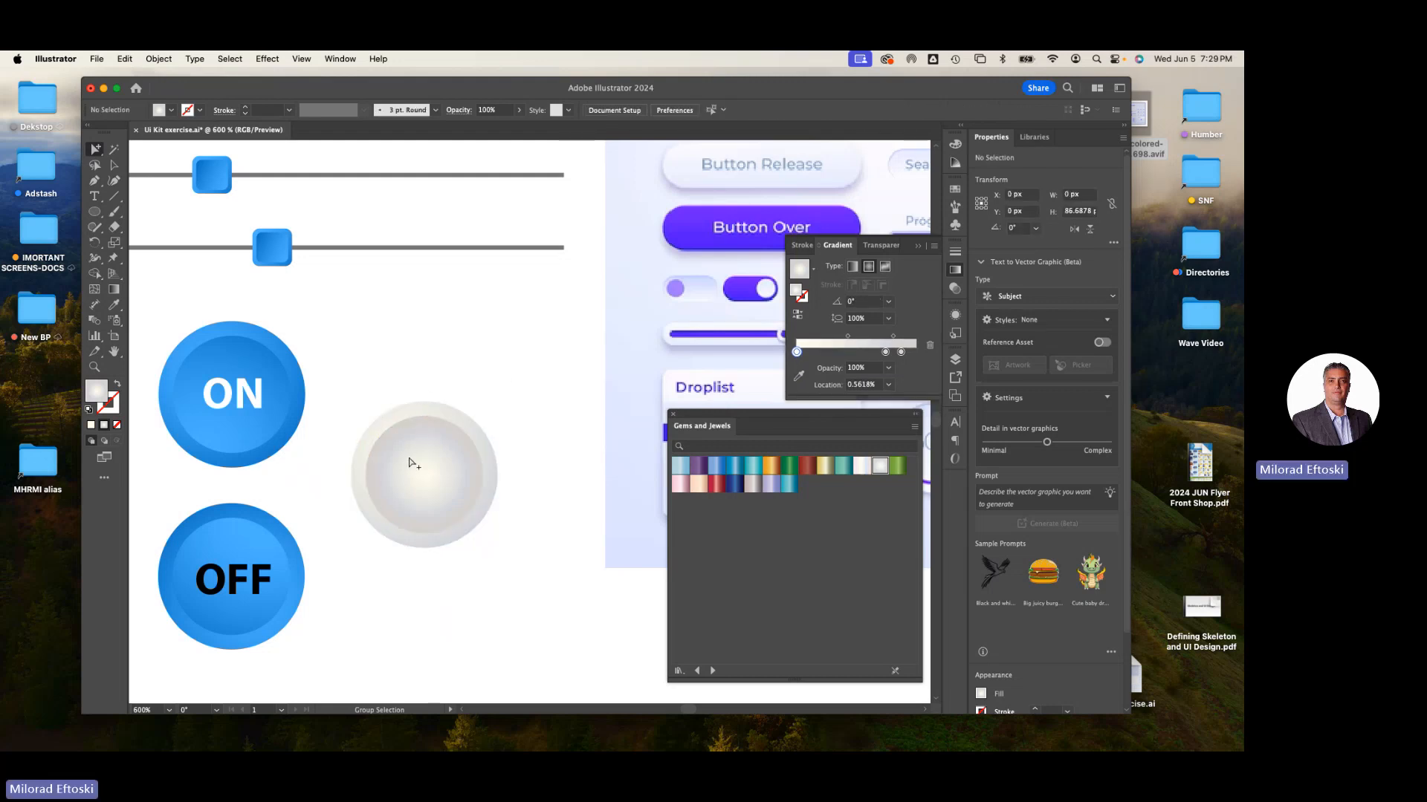
left_click(410, 462)
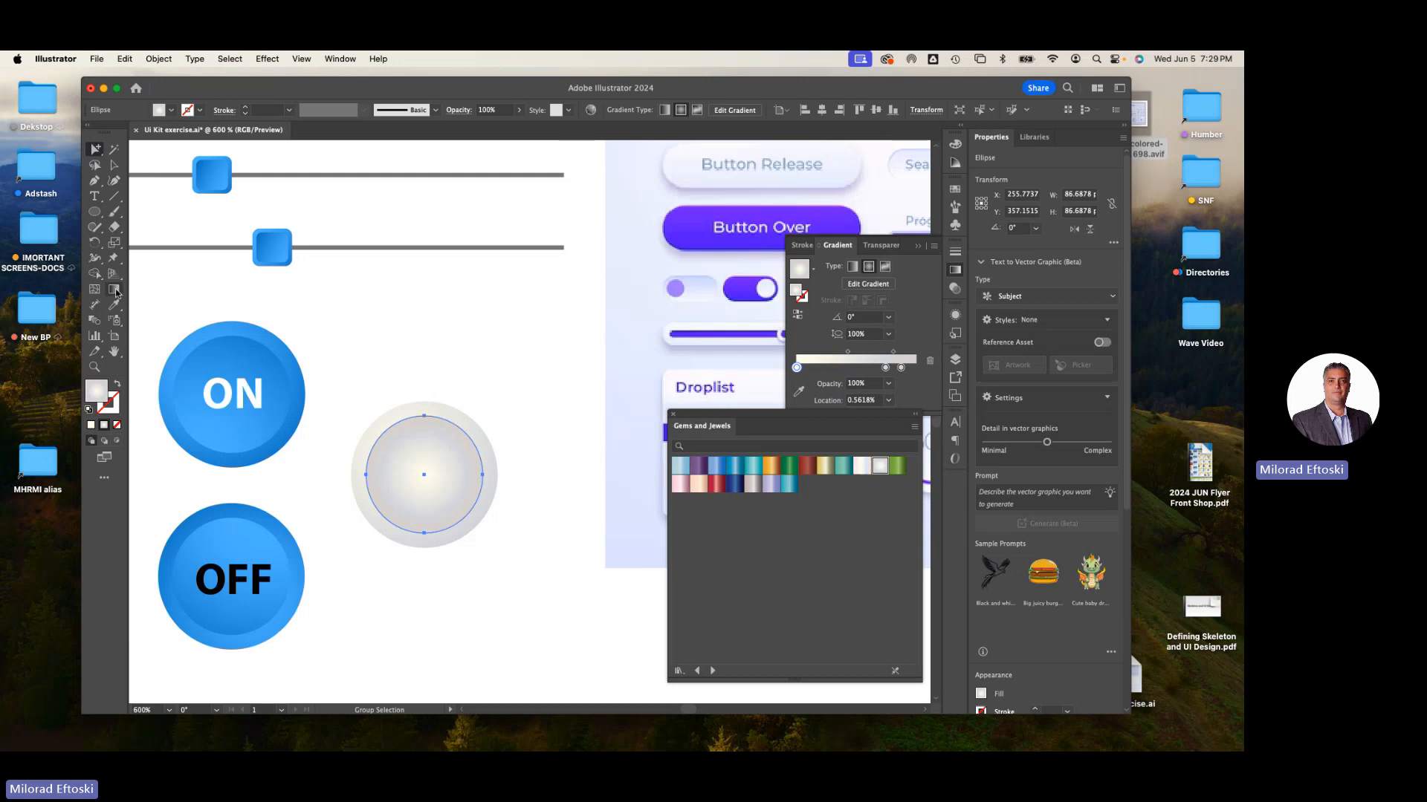
left_click(114, 290)
left_click_drag(412, 461, 461, 540)
key("super+z")
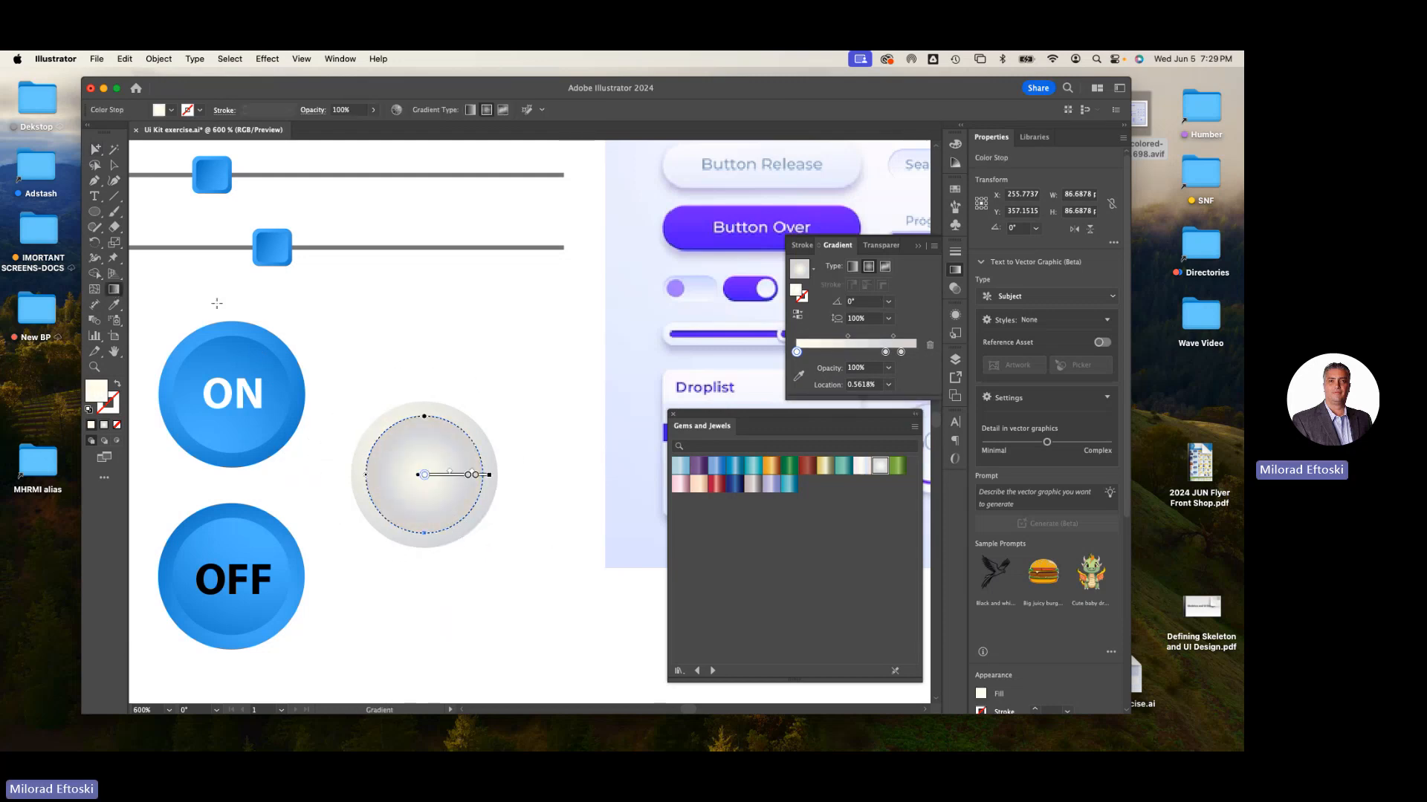
- Move the silver button up slightly, closer to the ON button's level
left_click(115, 167)
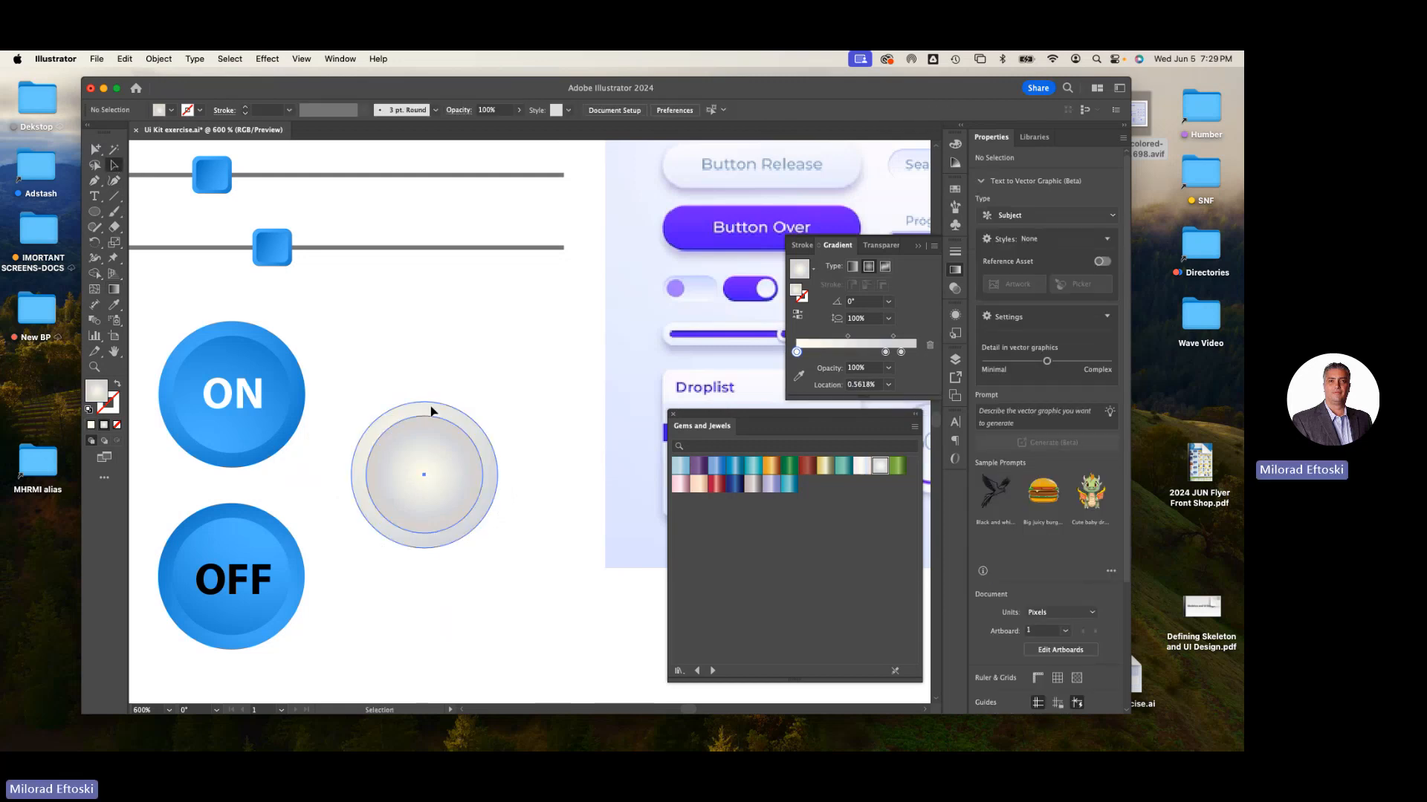
left_click(468, 376)
left_click_drag(445, 418, 448, 363)
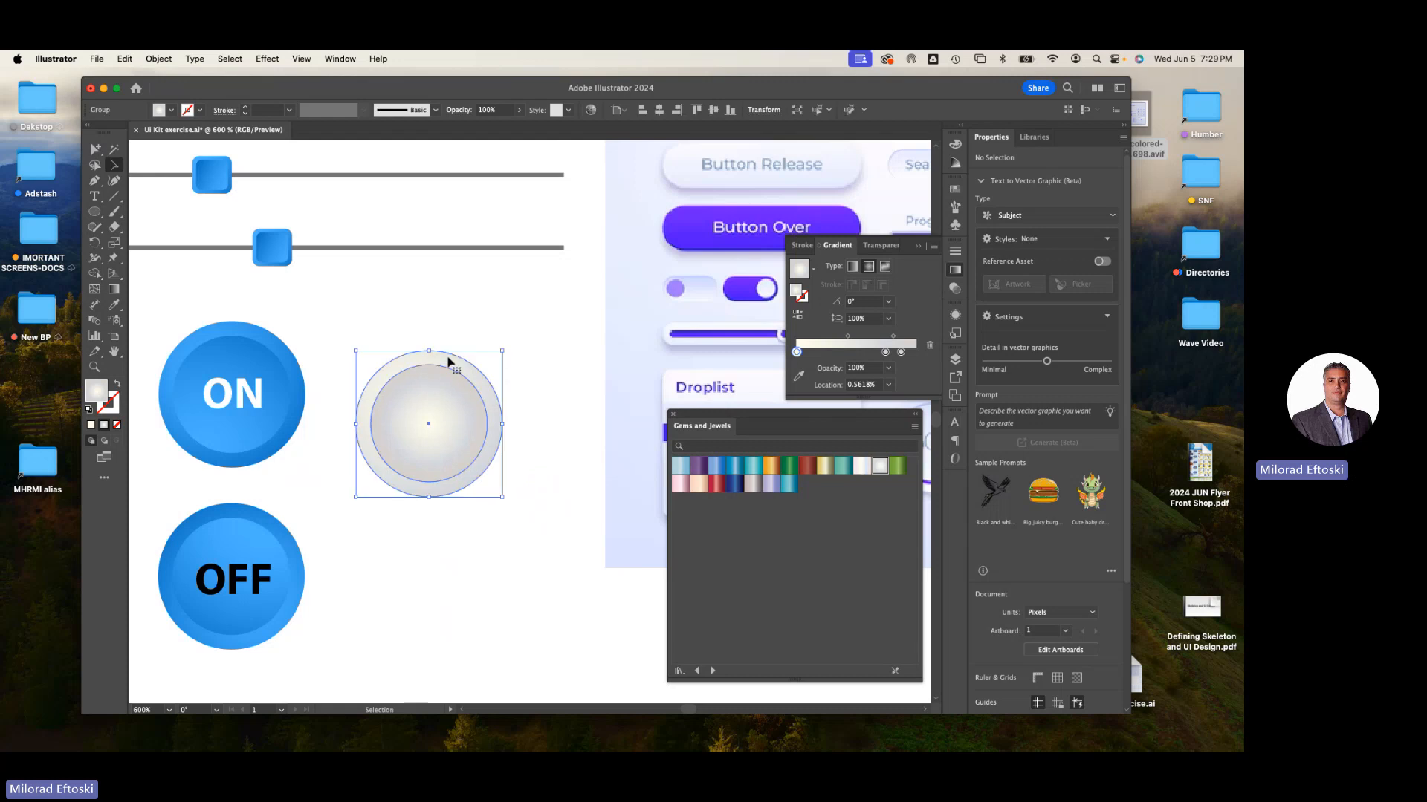
- Ungroup the silver button and pull its outer circle away from the inner circle
right_click(450, 367)
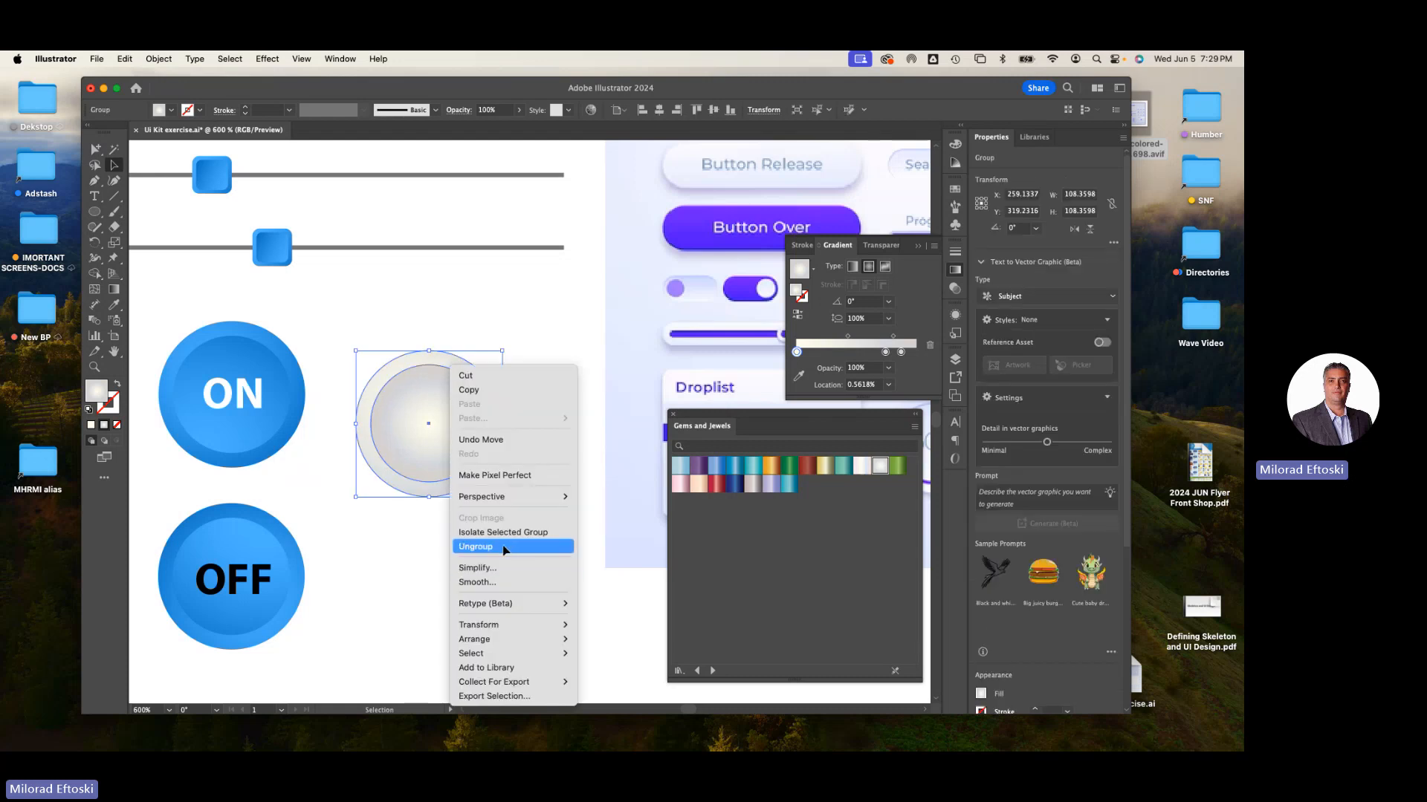
left_click(500, 548)
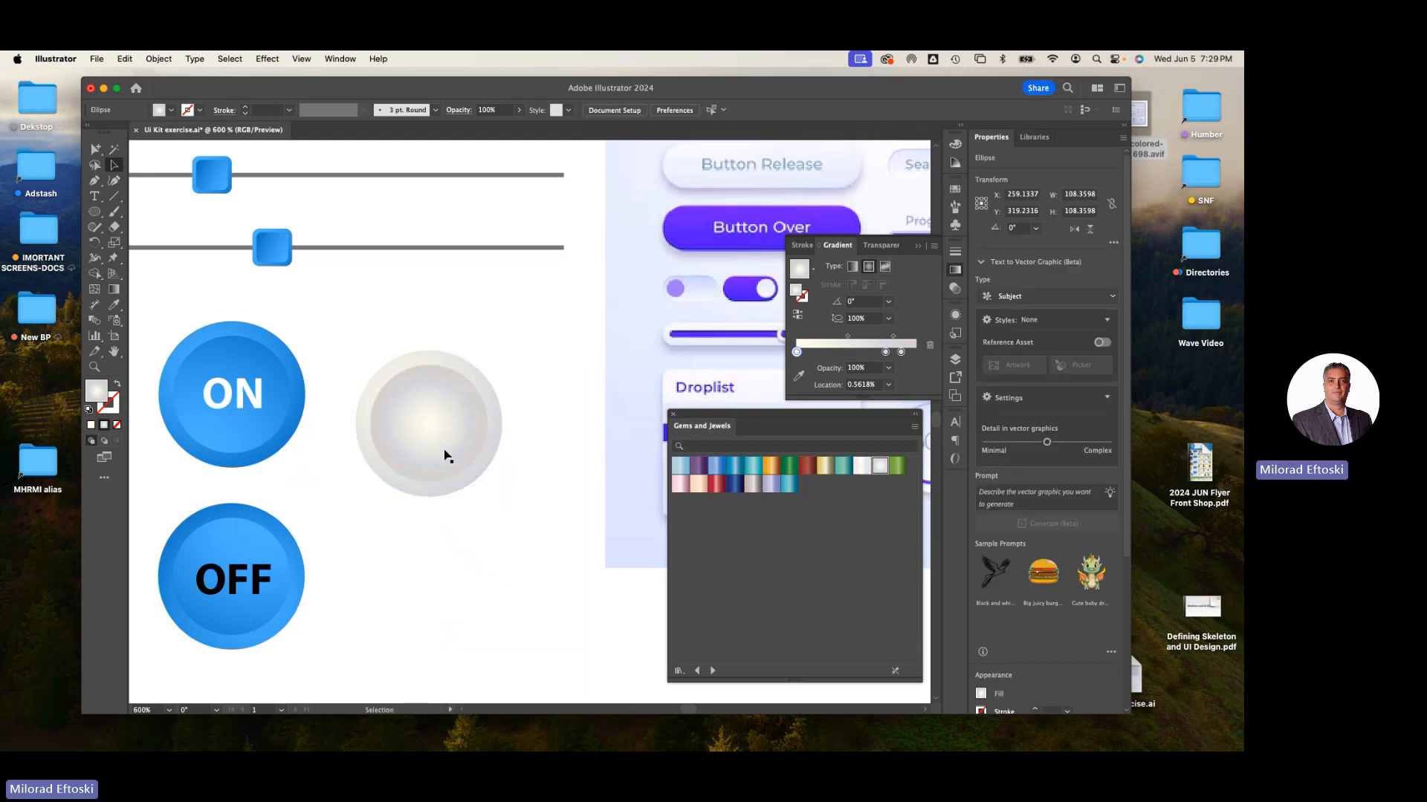
left_click_drag(446, 456, 424, 488)
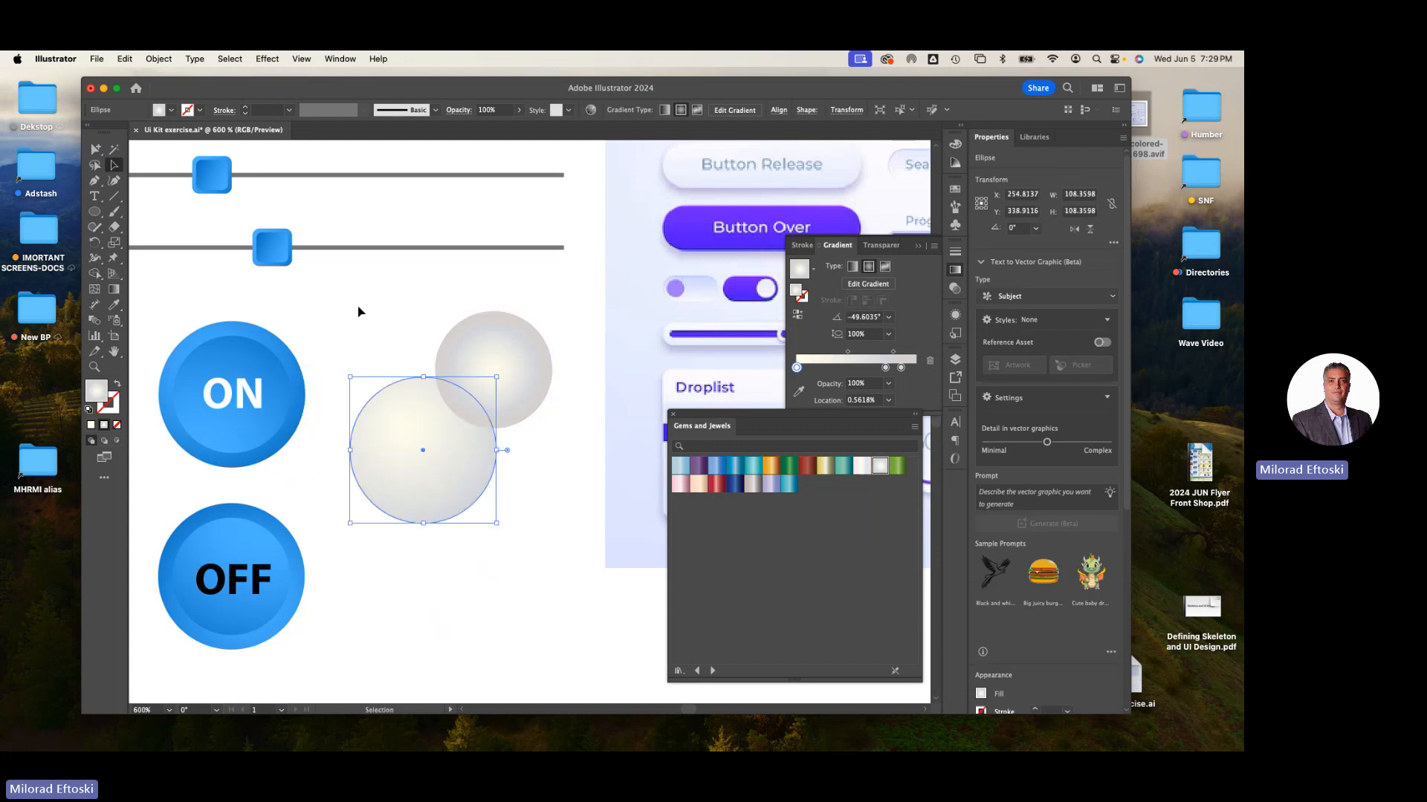
- Apply a Drop Shadow to the outer circle with 2 px X and Y offsets and 35% opacity
left_click(266, 59)
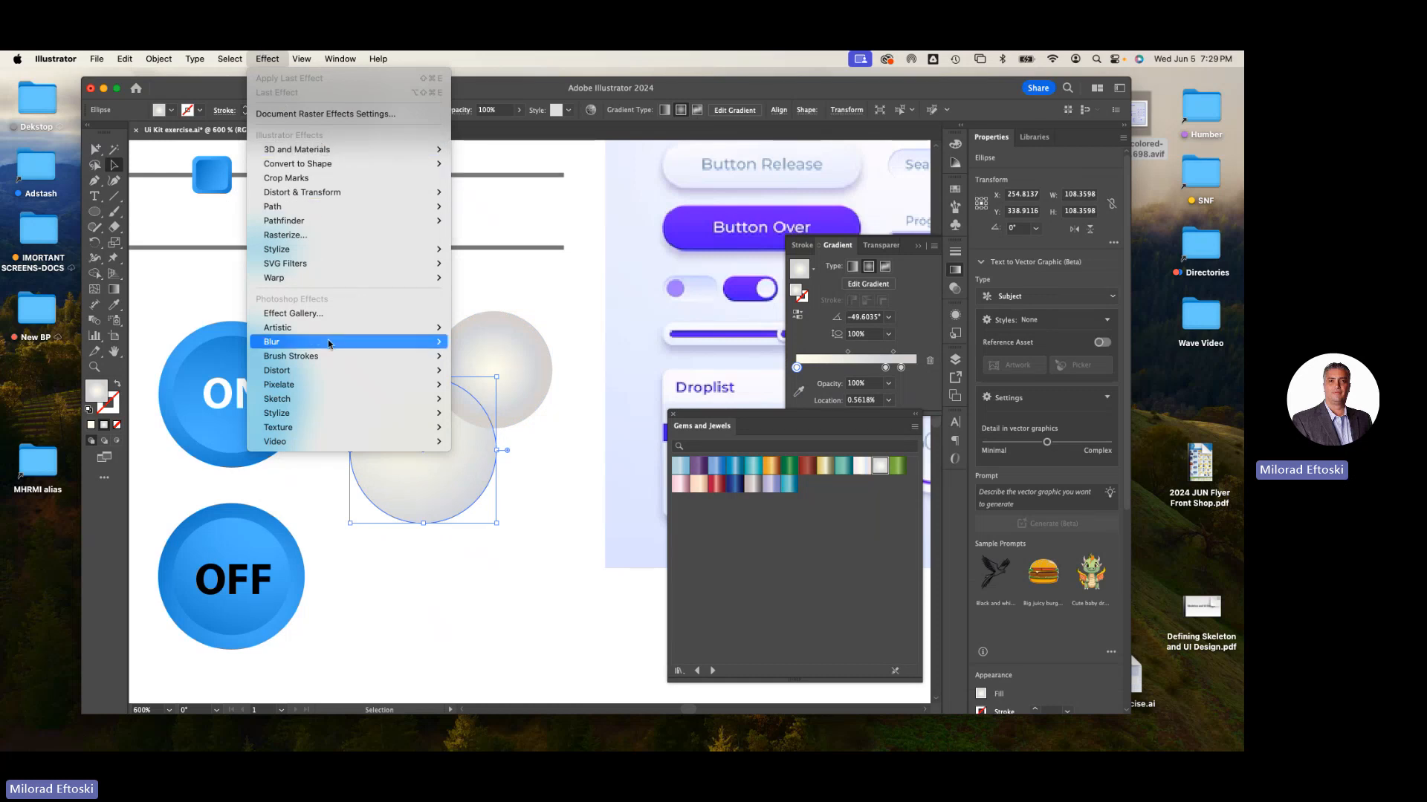
mouse_move(347, 362)
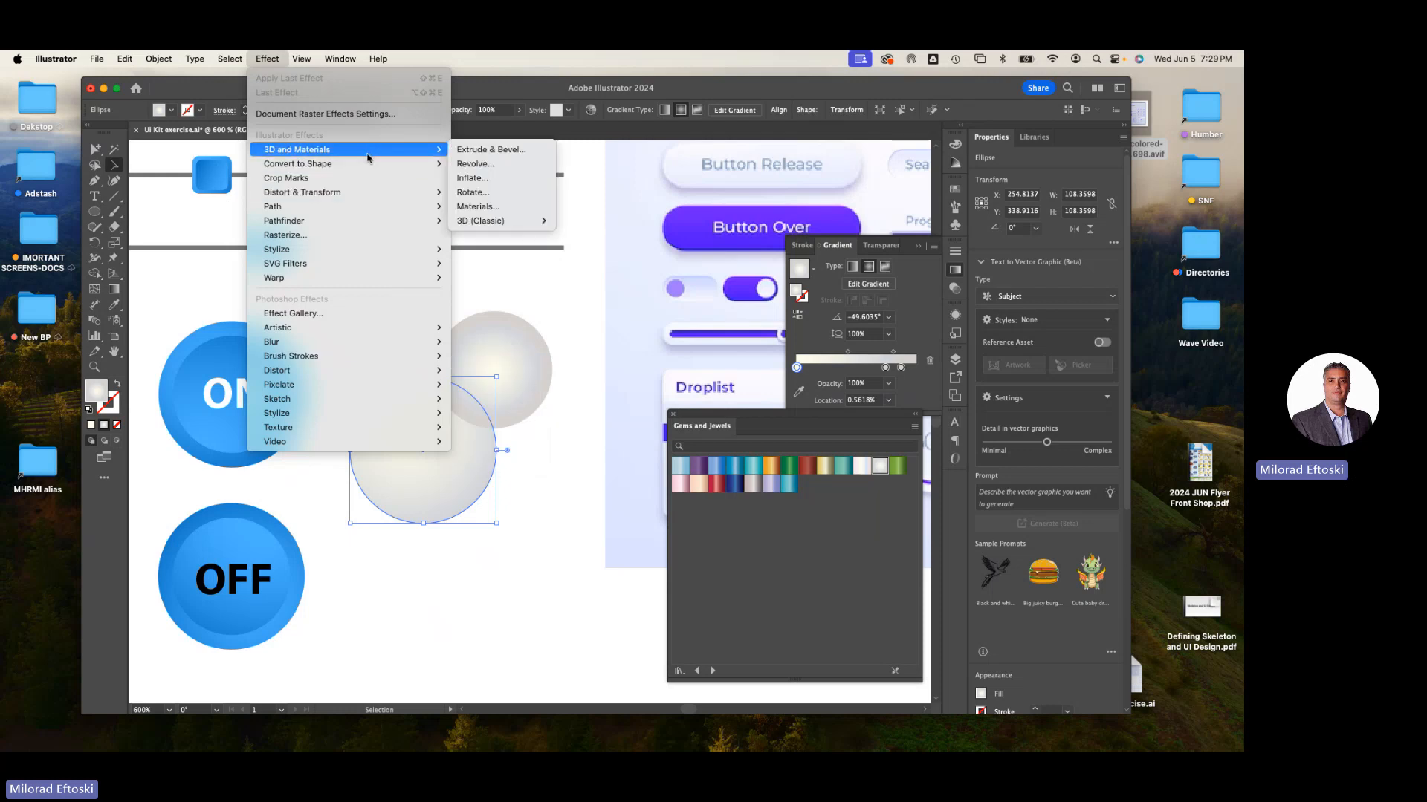
mouse_move(331, 248)
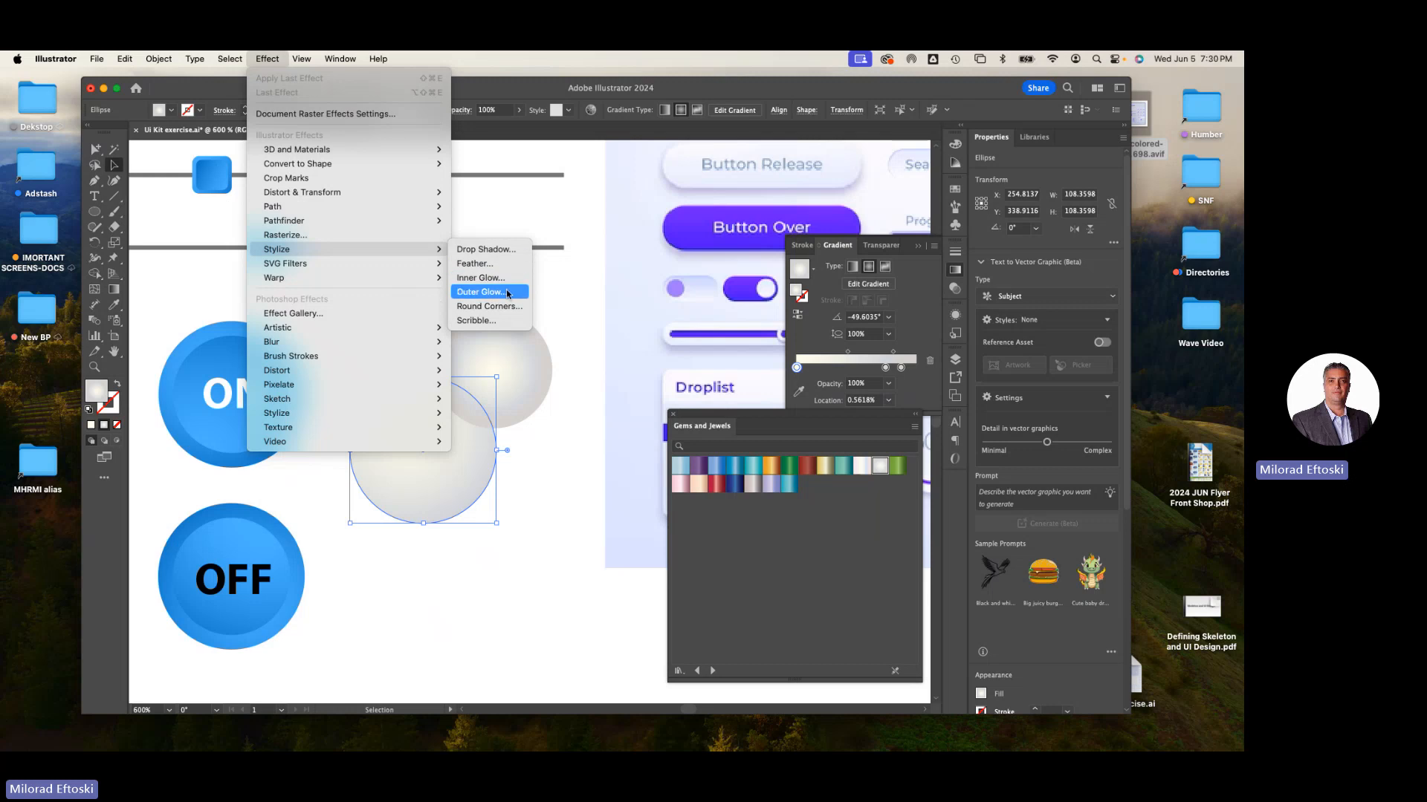
left_click(498, 251)
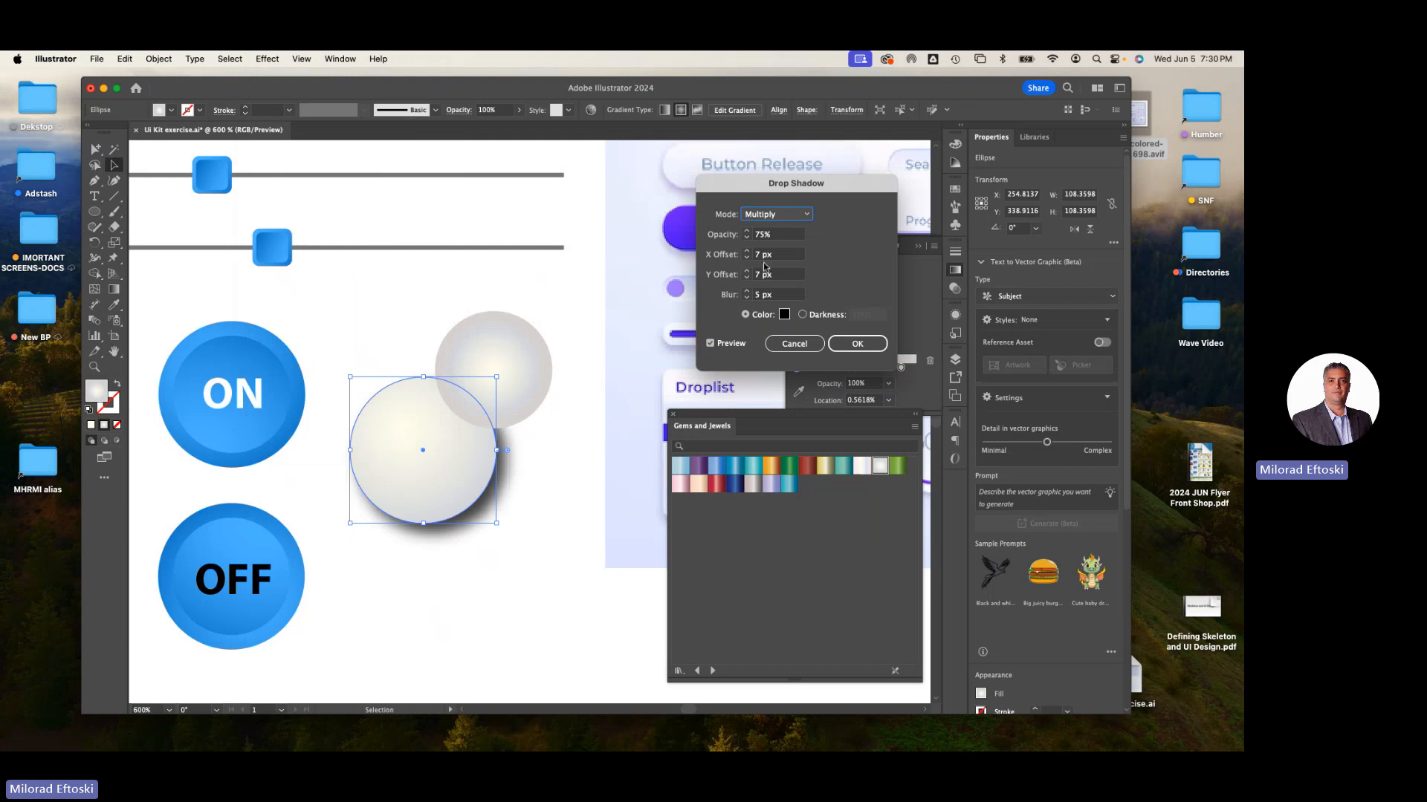
left_click(741, 256)
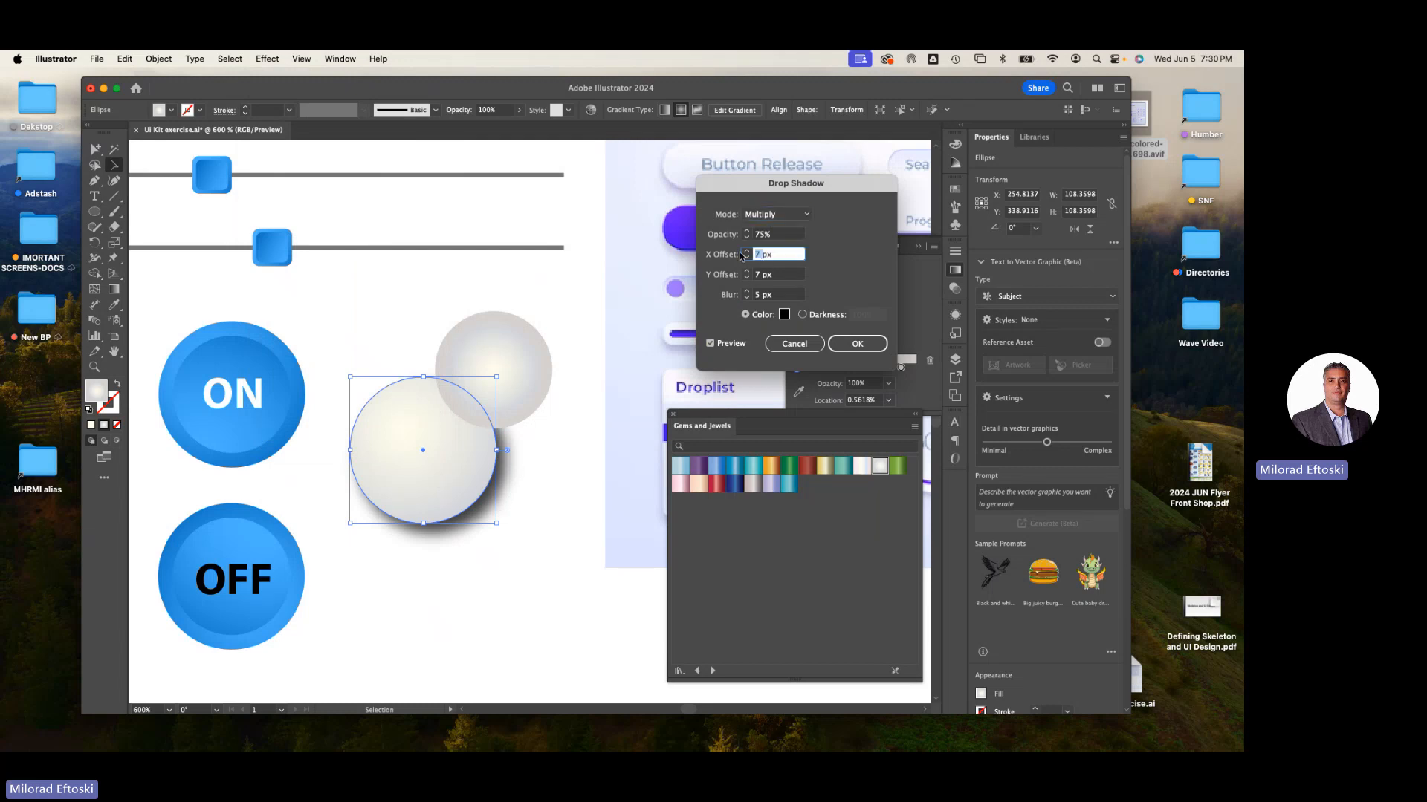
type("2px")
key("Tab")
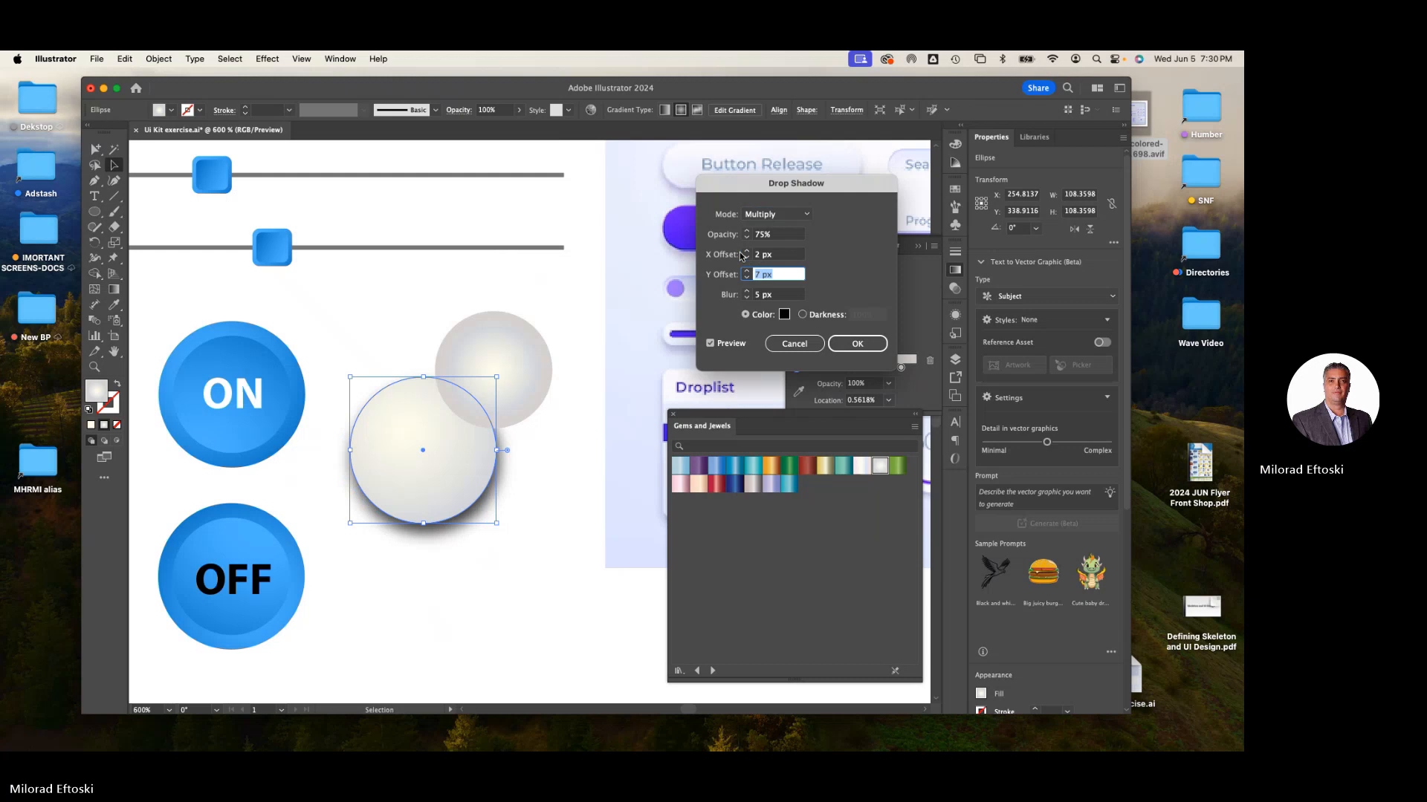
type("2")
key("Tab")
type("2")
key("Tab")
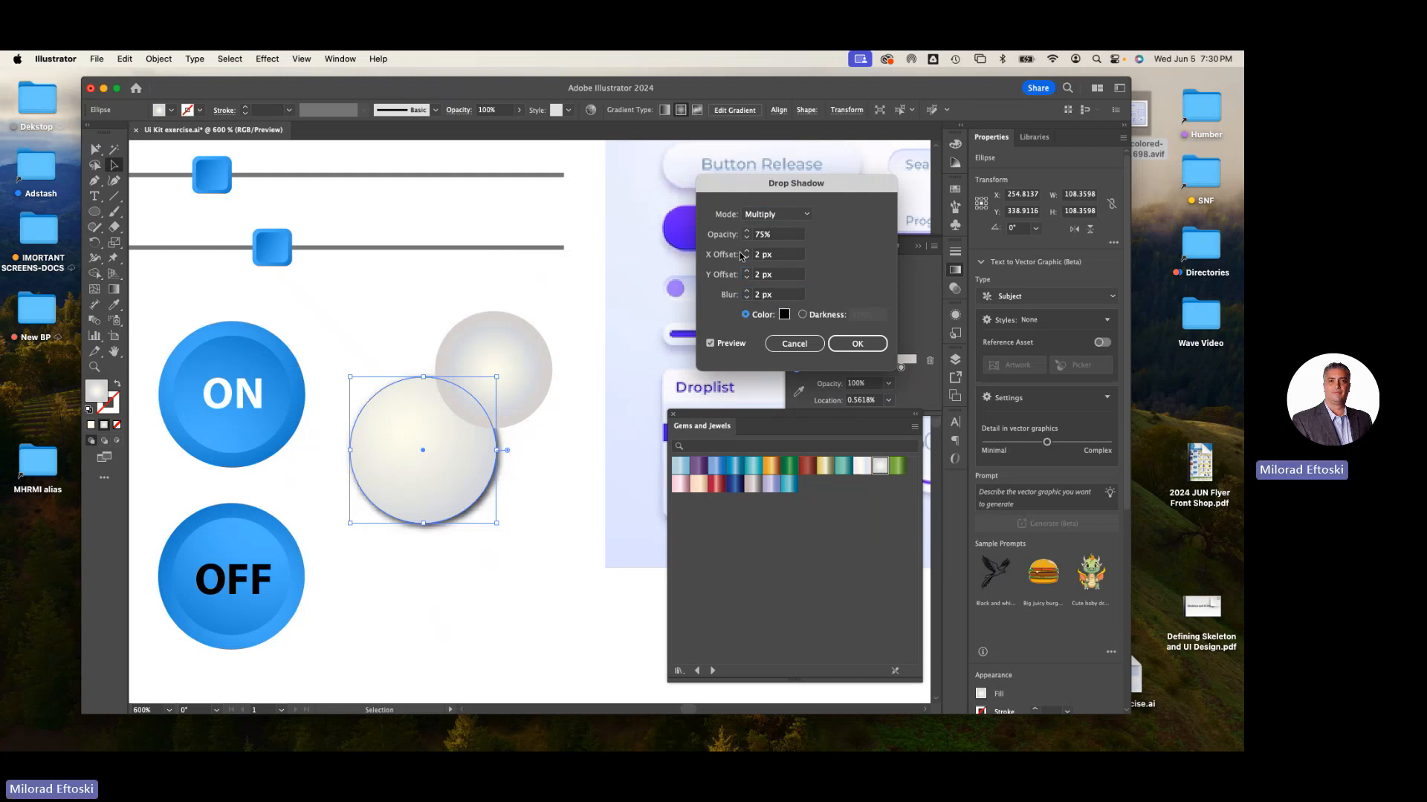
left_click(761, 297)
key("Tab")
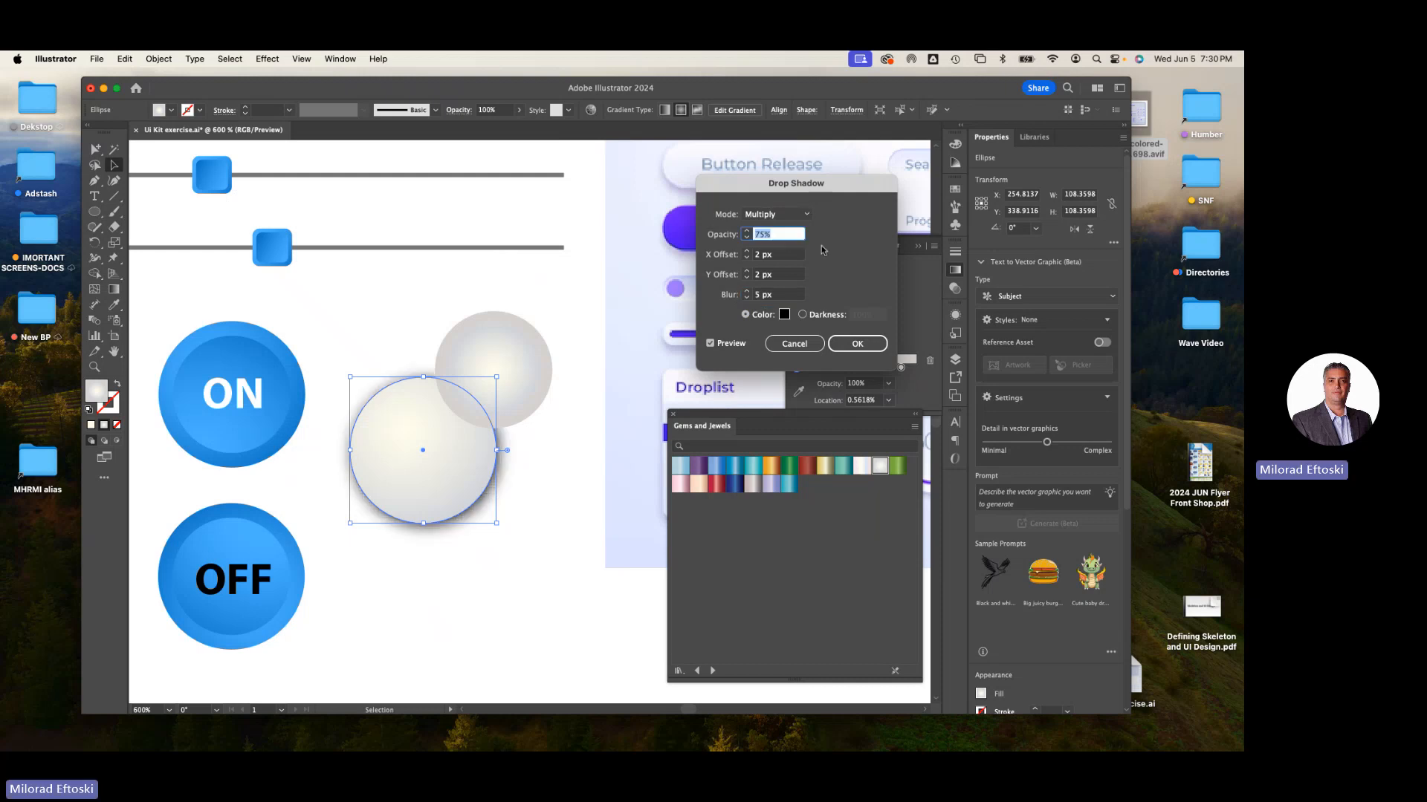
type("35")
key("Tab")
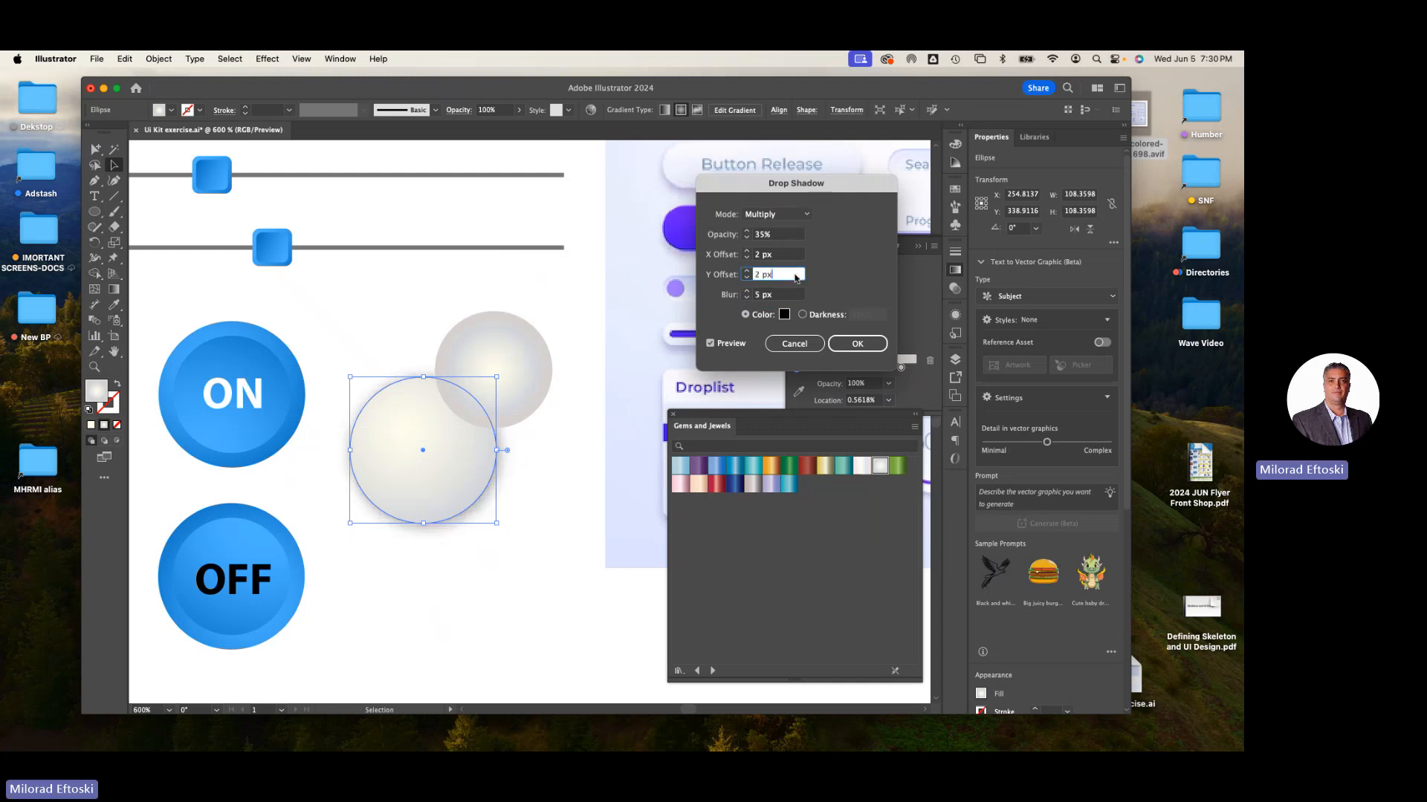
key("Return")
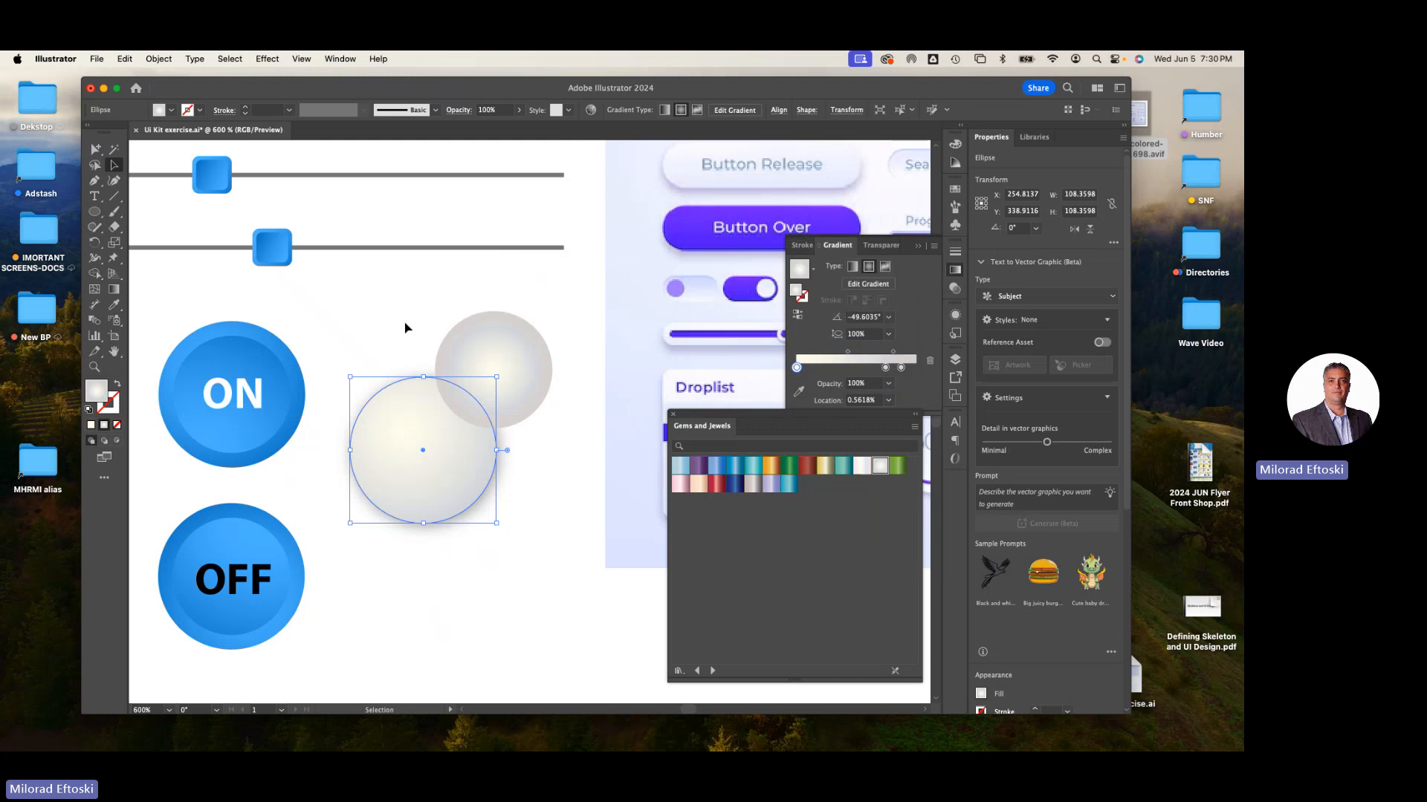
- Move the shadowed outer circle down and place the inner circle back centred on top of it
left_click(406, 326)
left_click_drag(458, 455, 475, 505)
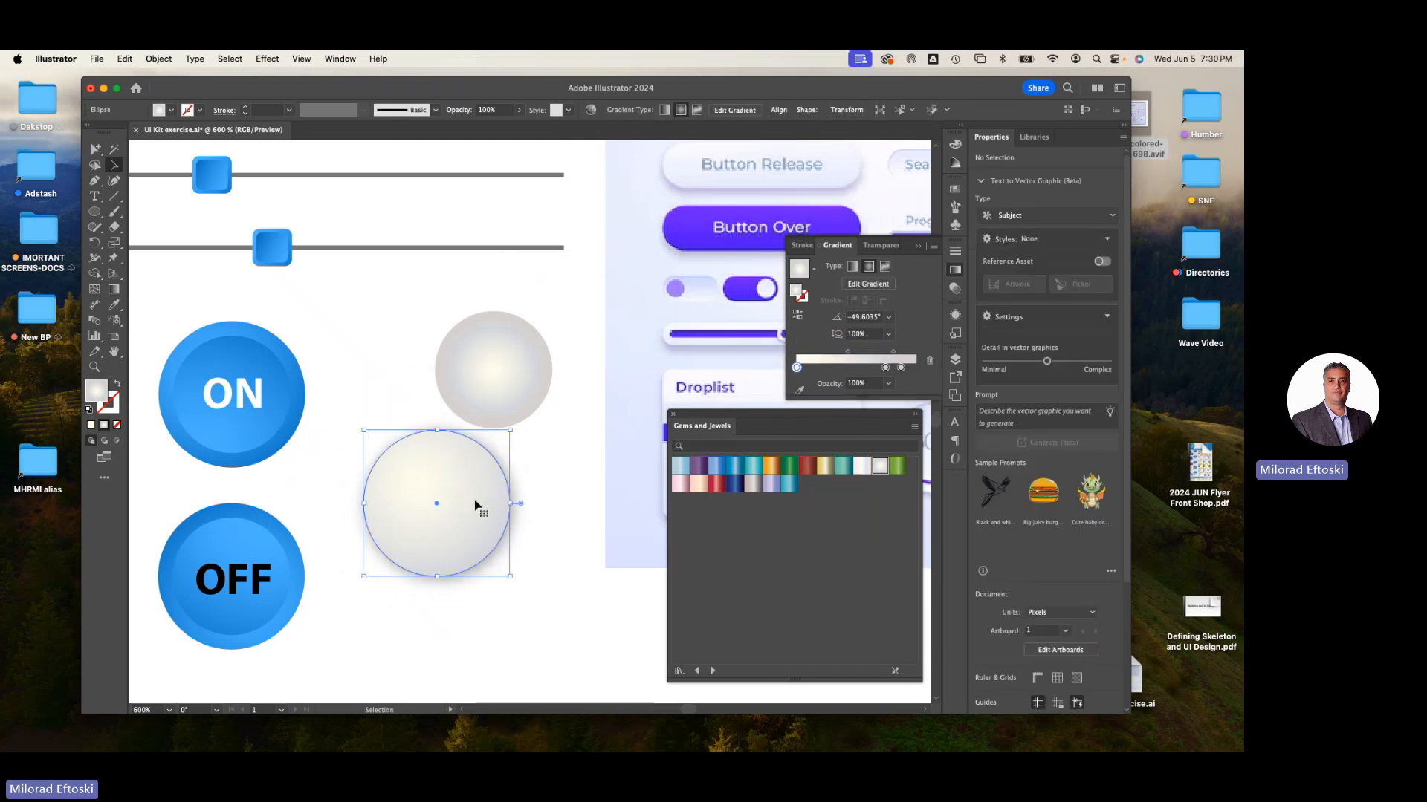
left_click(555, 519)
left_click_drag(510, 408, 448, 544)
left_click_drag(525, 607, 470, 540)
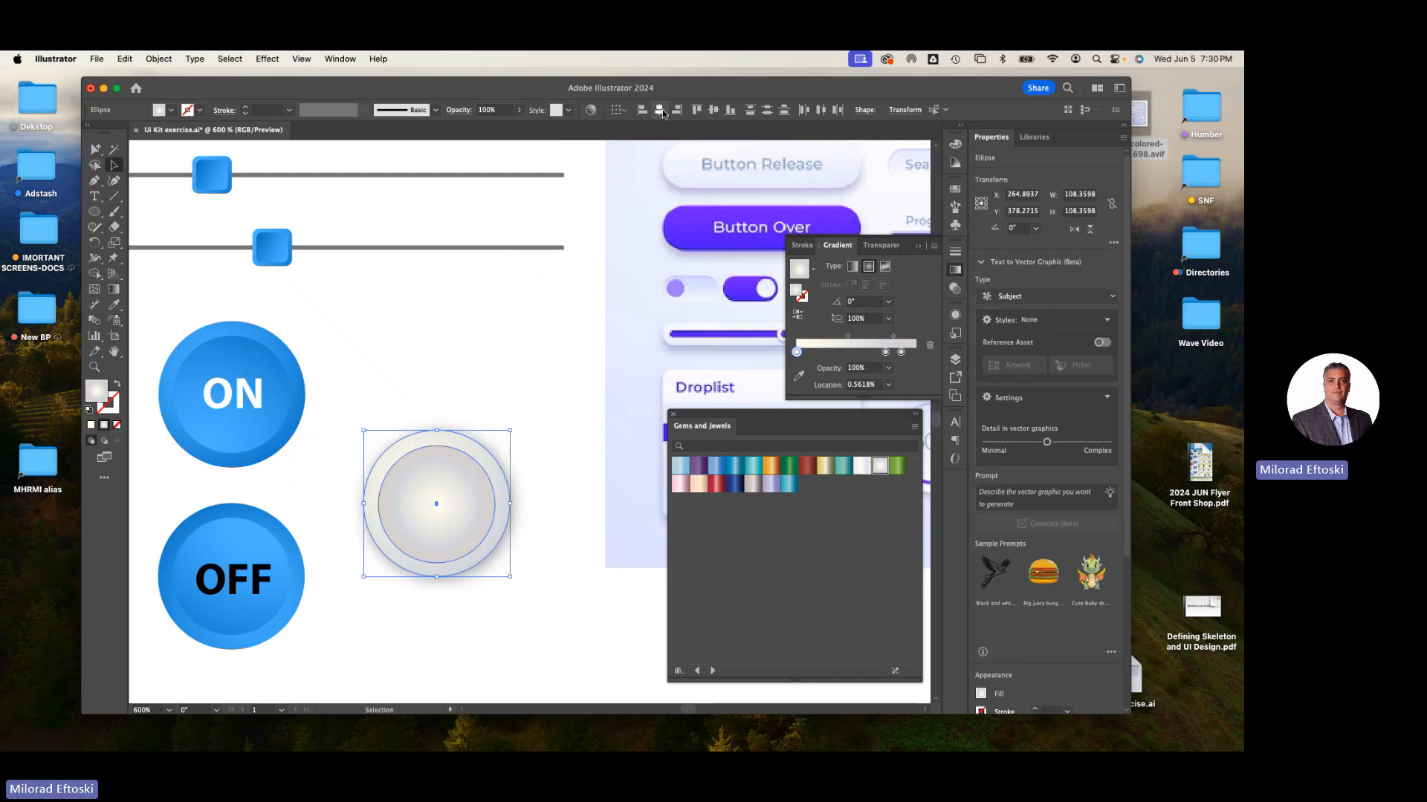
left_click(508, 383)
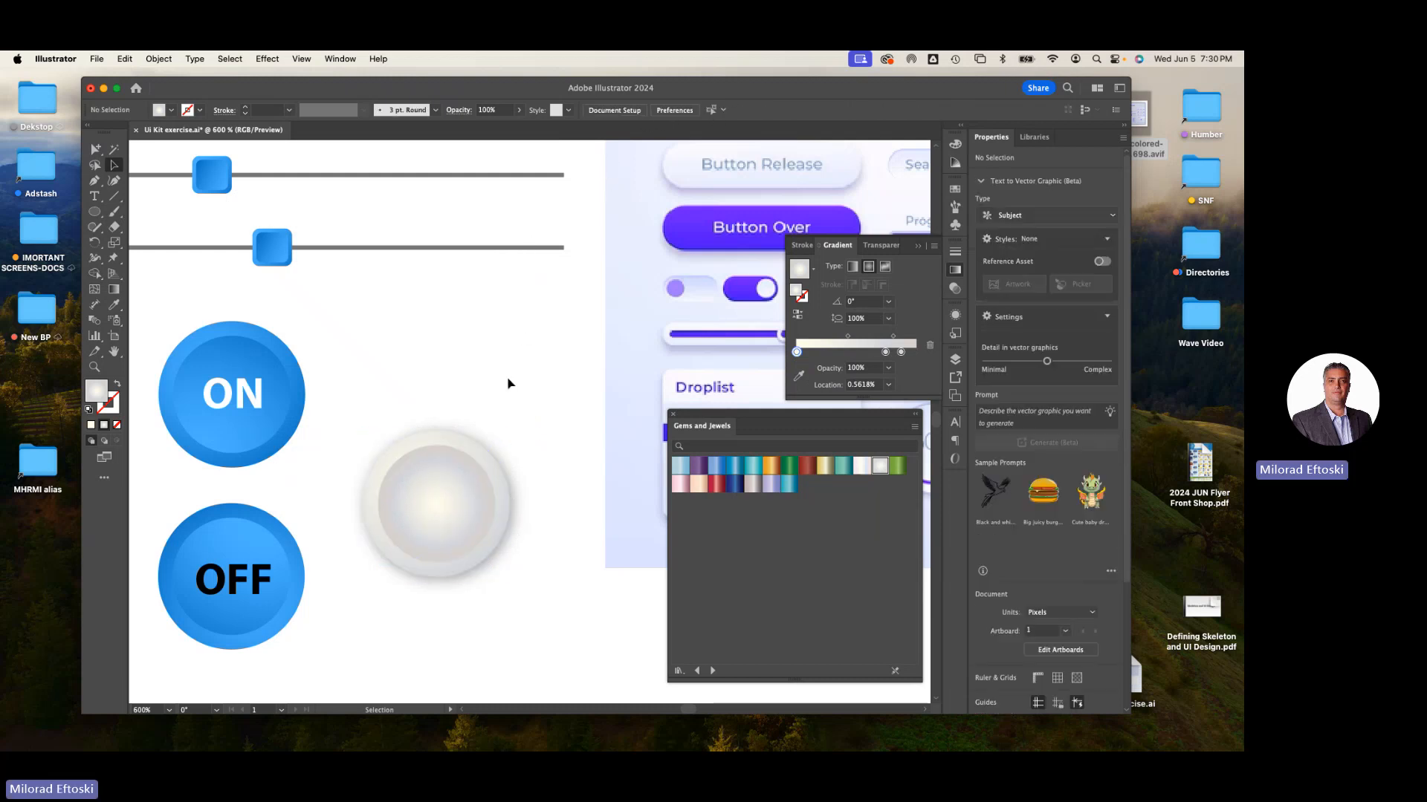
scroll(507, 383, "right", 10)
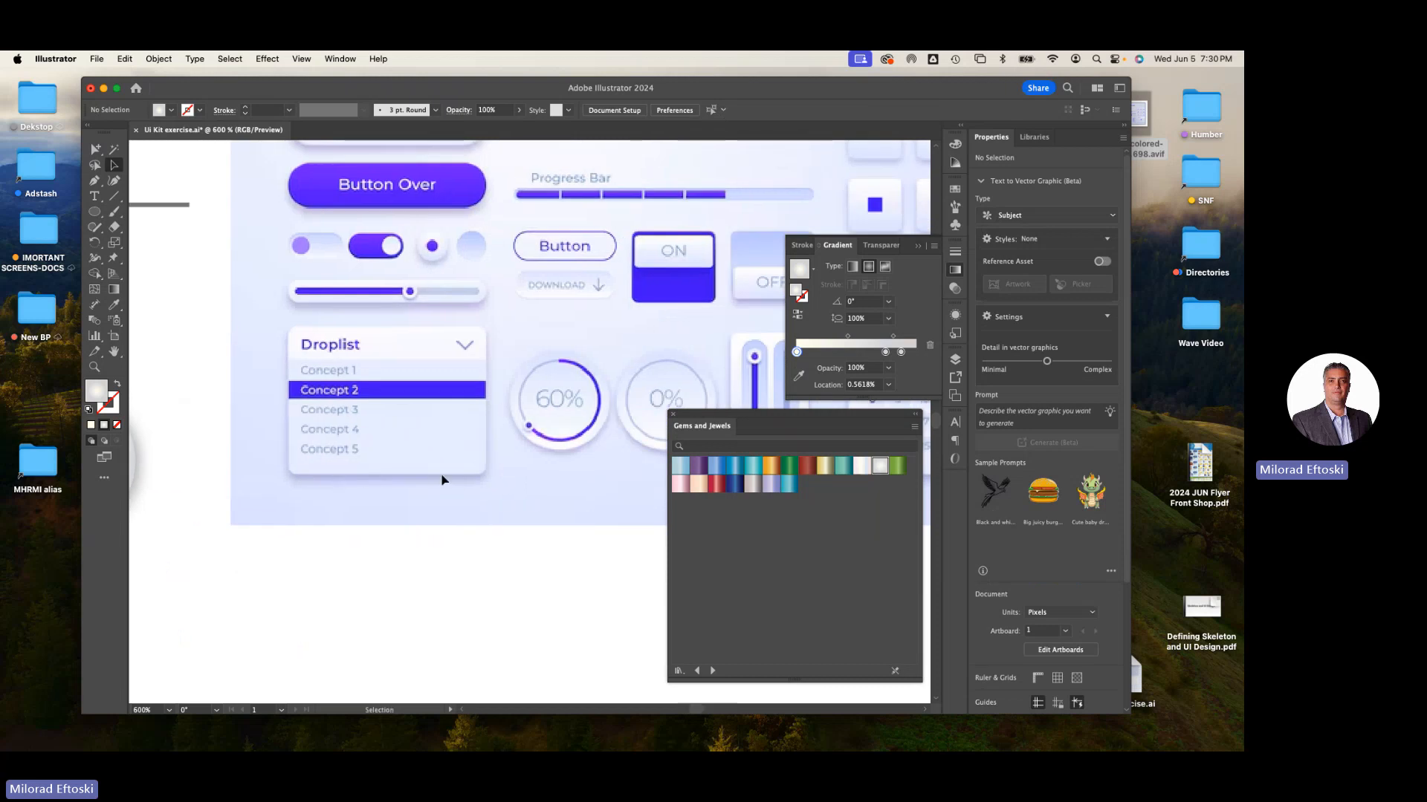
scroll(430, 497, "left", 8)
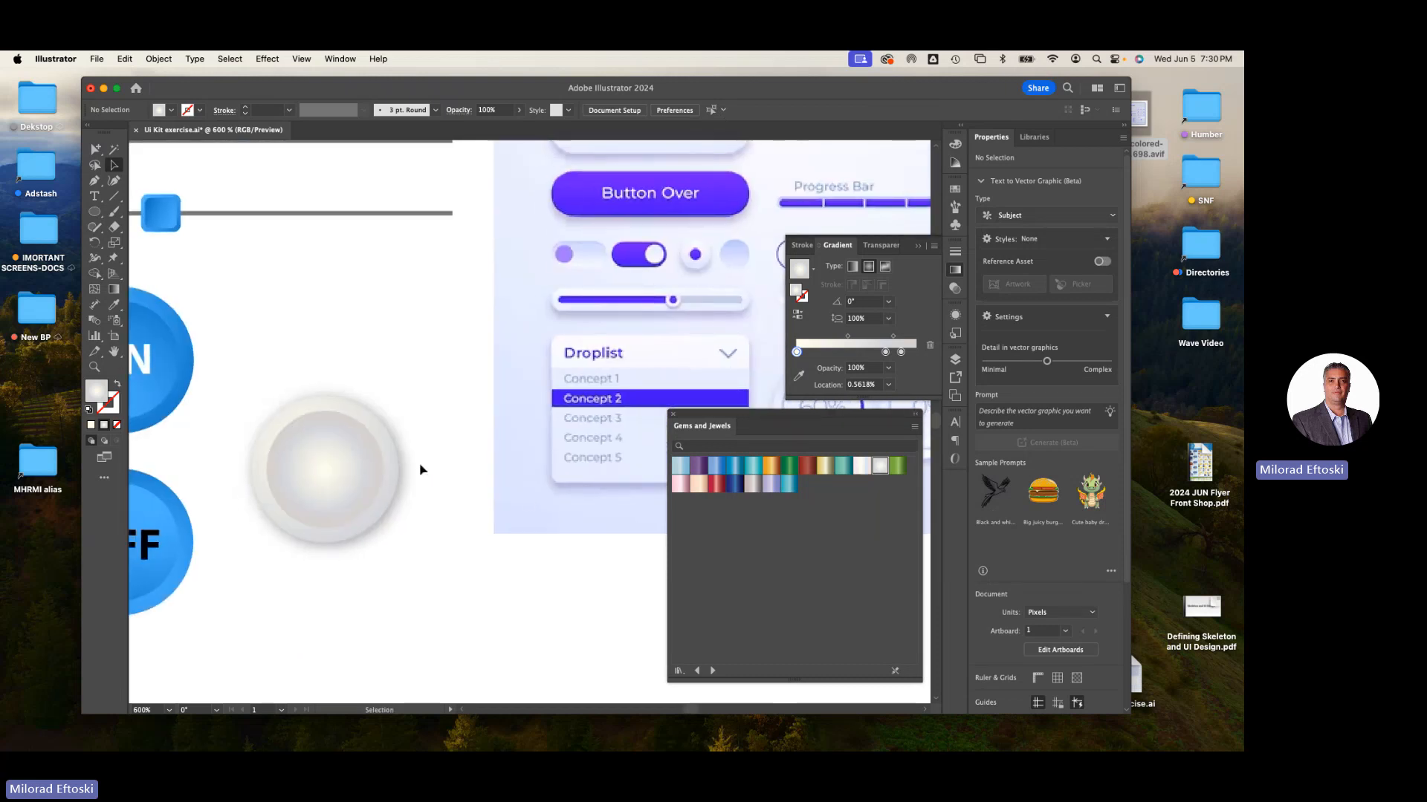
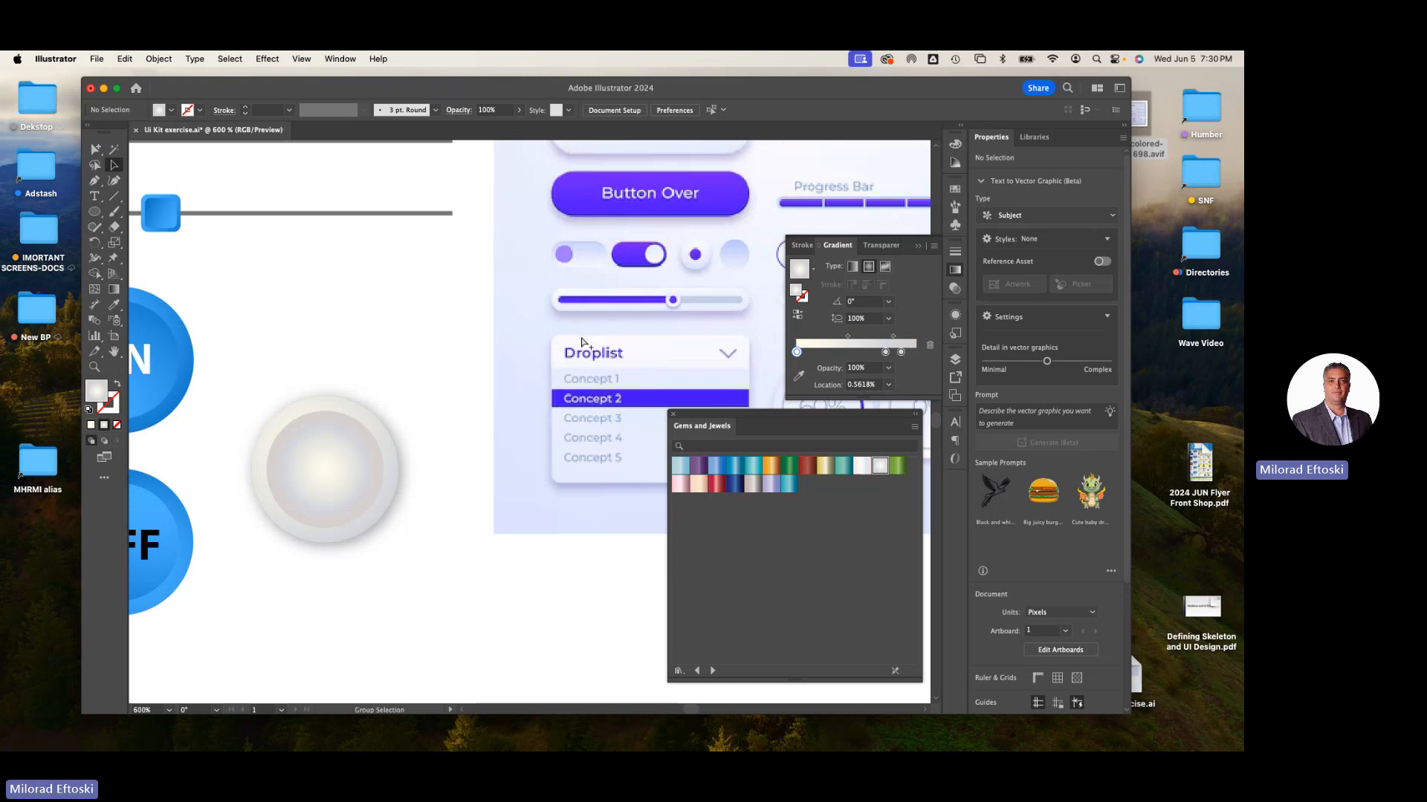
- Close the Gems and Jewels swatch panel
key("super+minus")
key("super+minus")
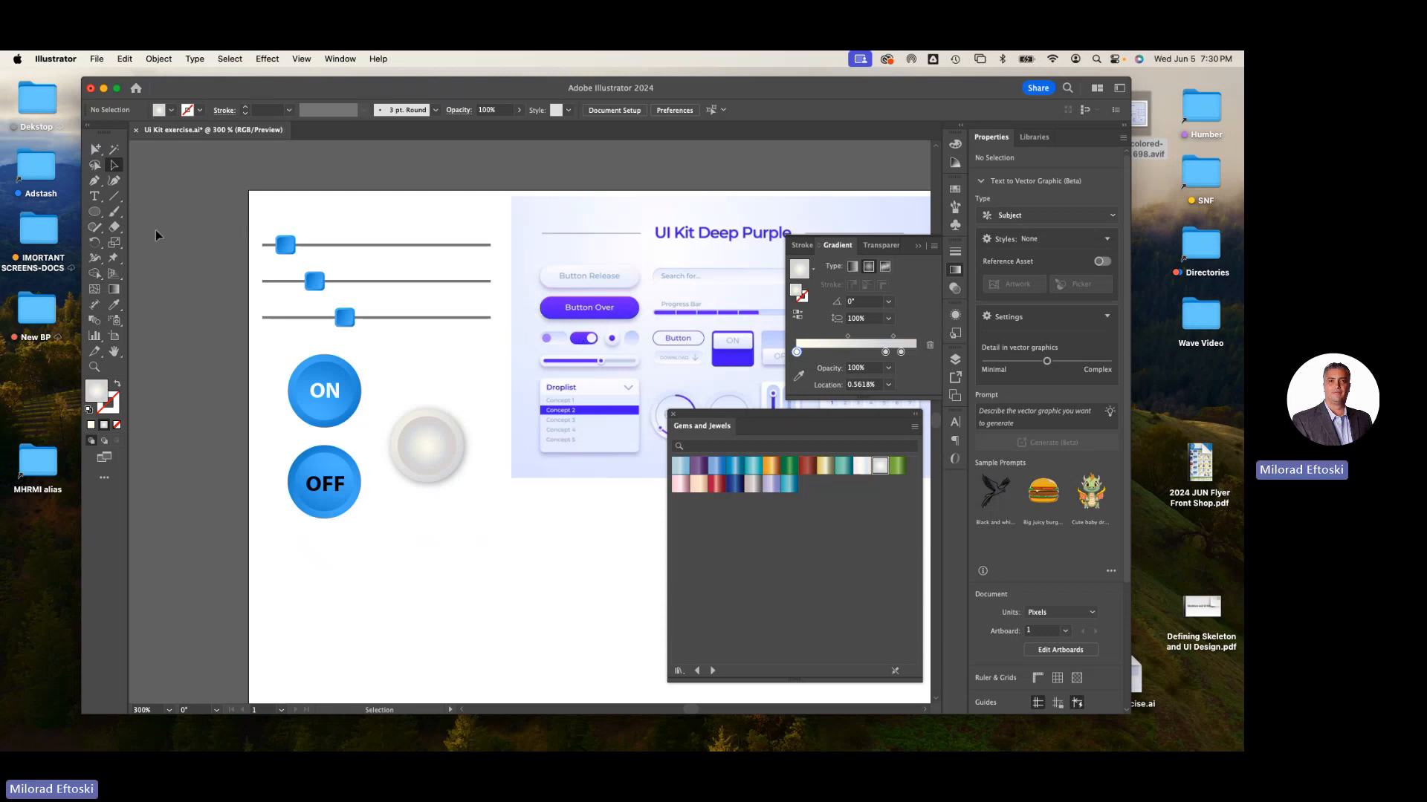
mouse_move(739, 423)
left_mouse_down()
mouse_move(706, 426)
mouse_move(726, 427)
left_mouse_up()
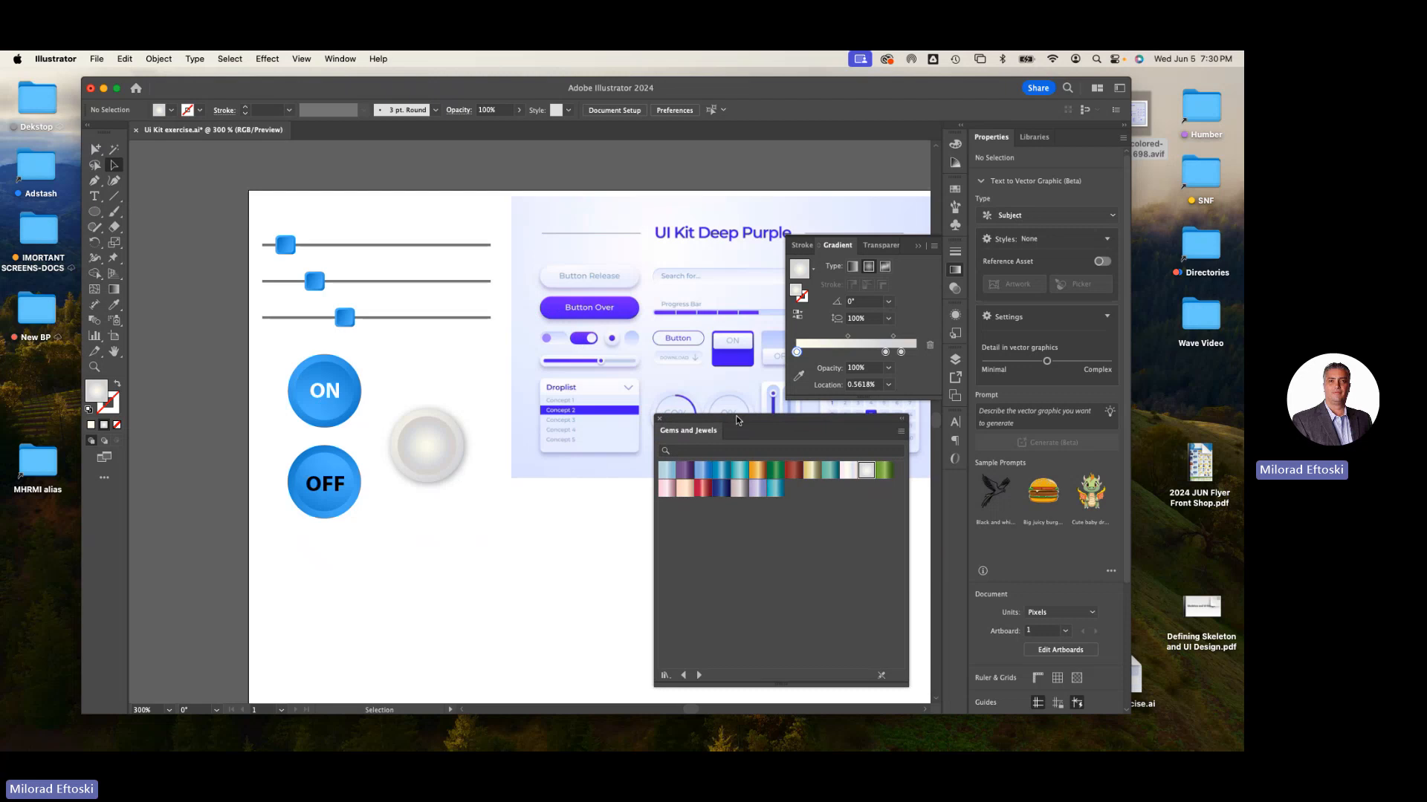
left_click_drag(738, 421, 957, 485)
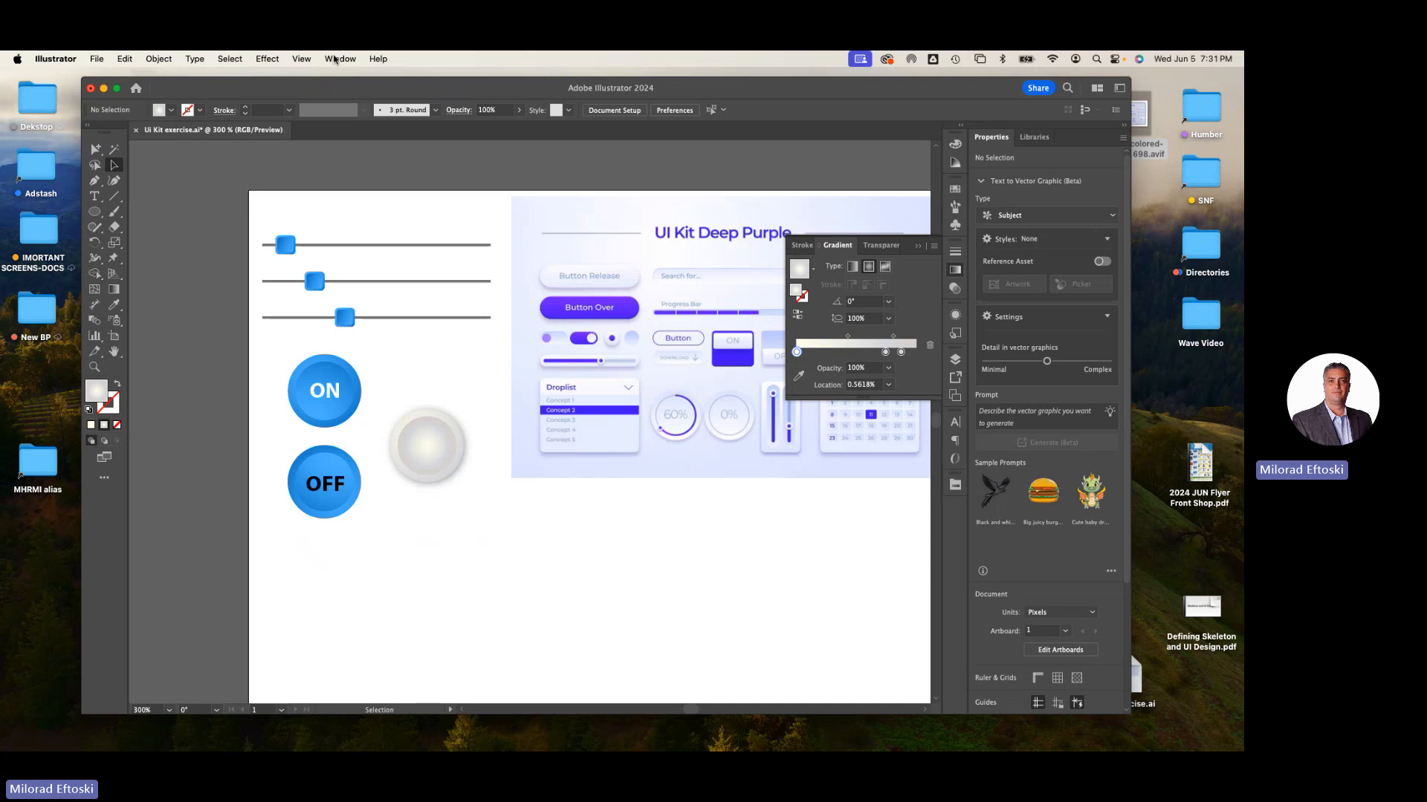
- Open the Web Buttons and Bars symbol library and enlarge its panel
left_click(334, 60)
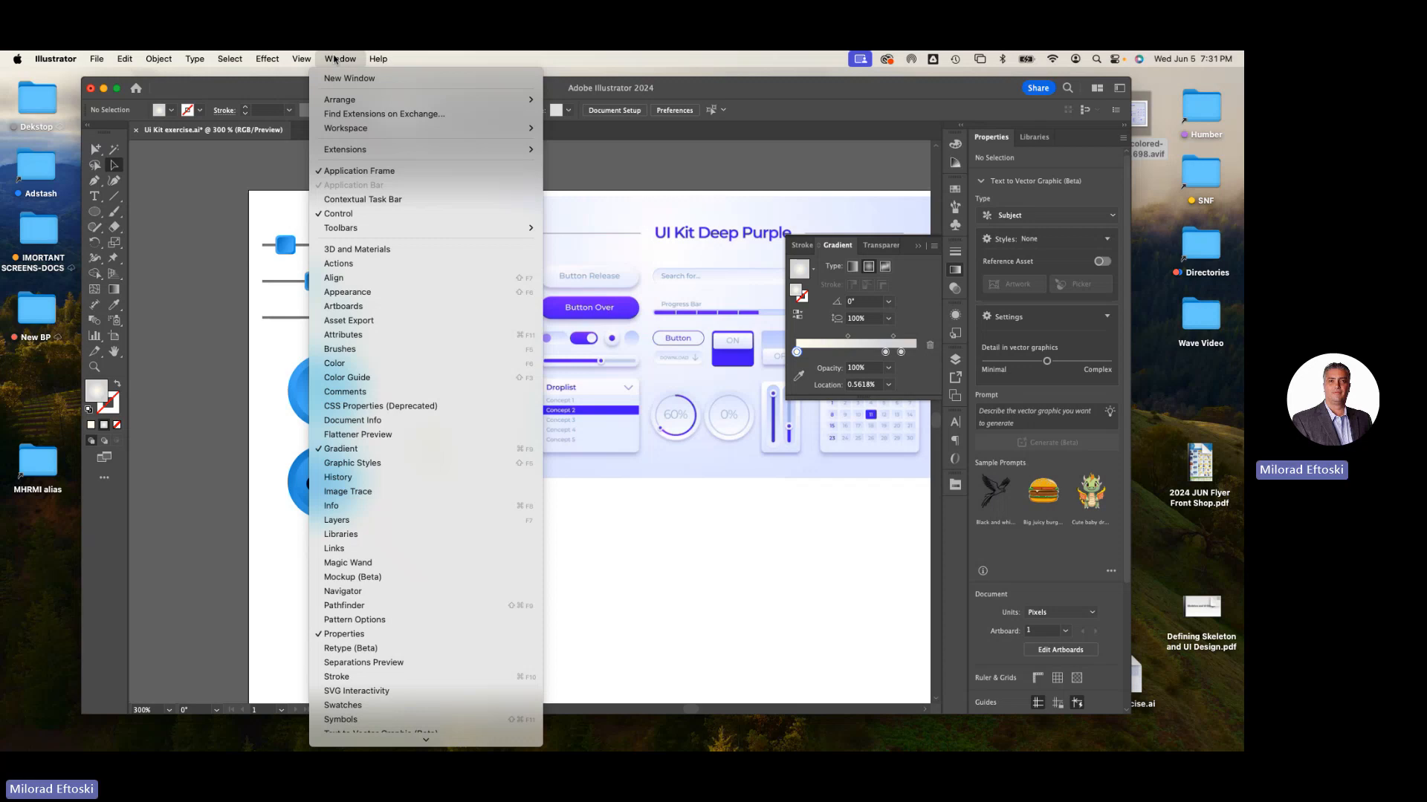
mouse_move(406, 750)
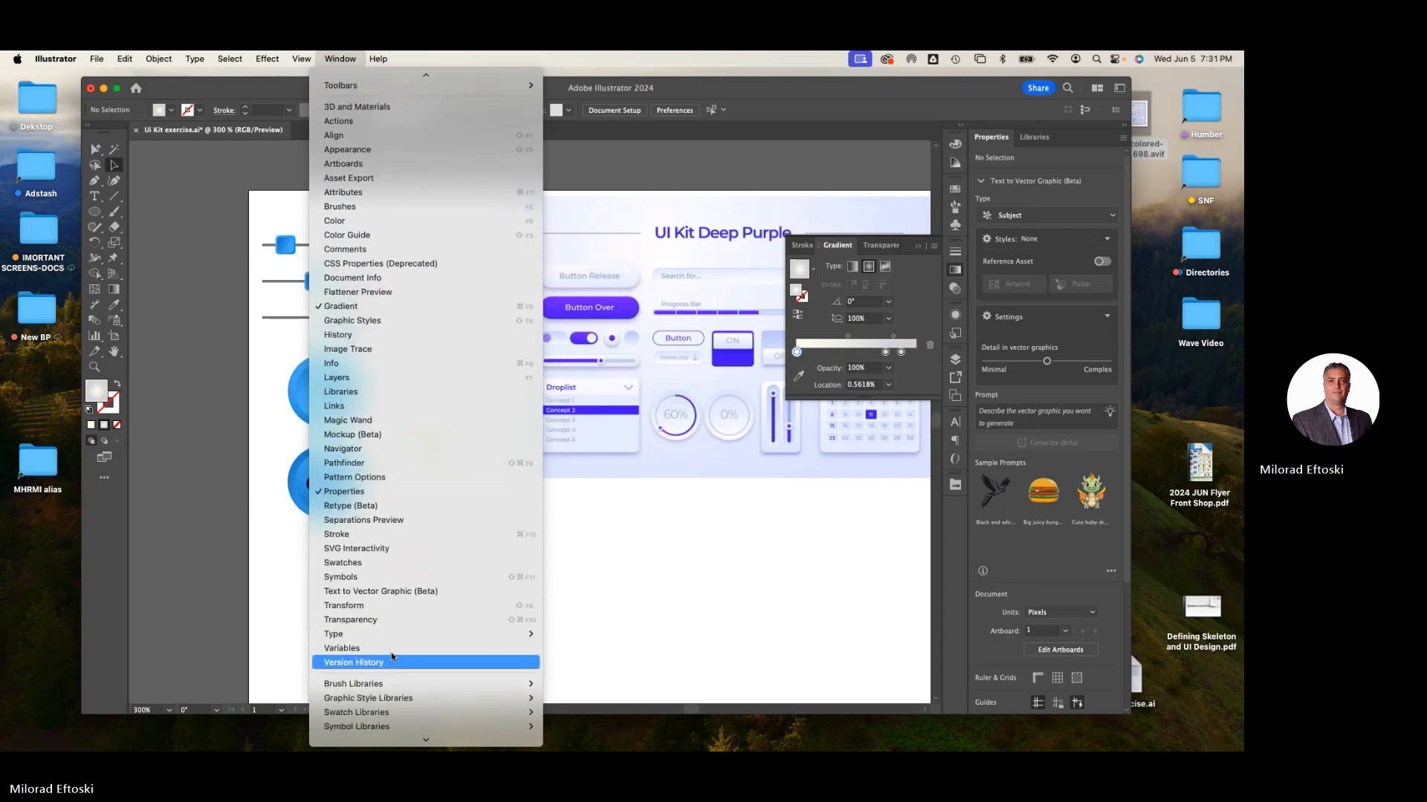
mouse_move(379, 718)
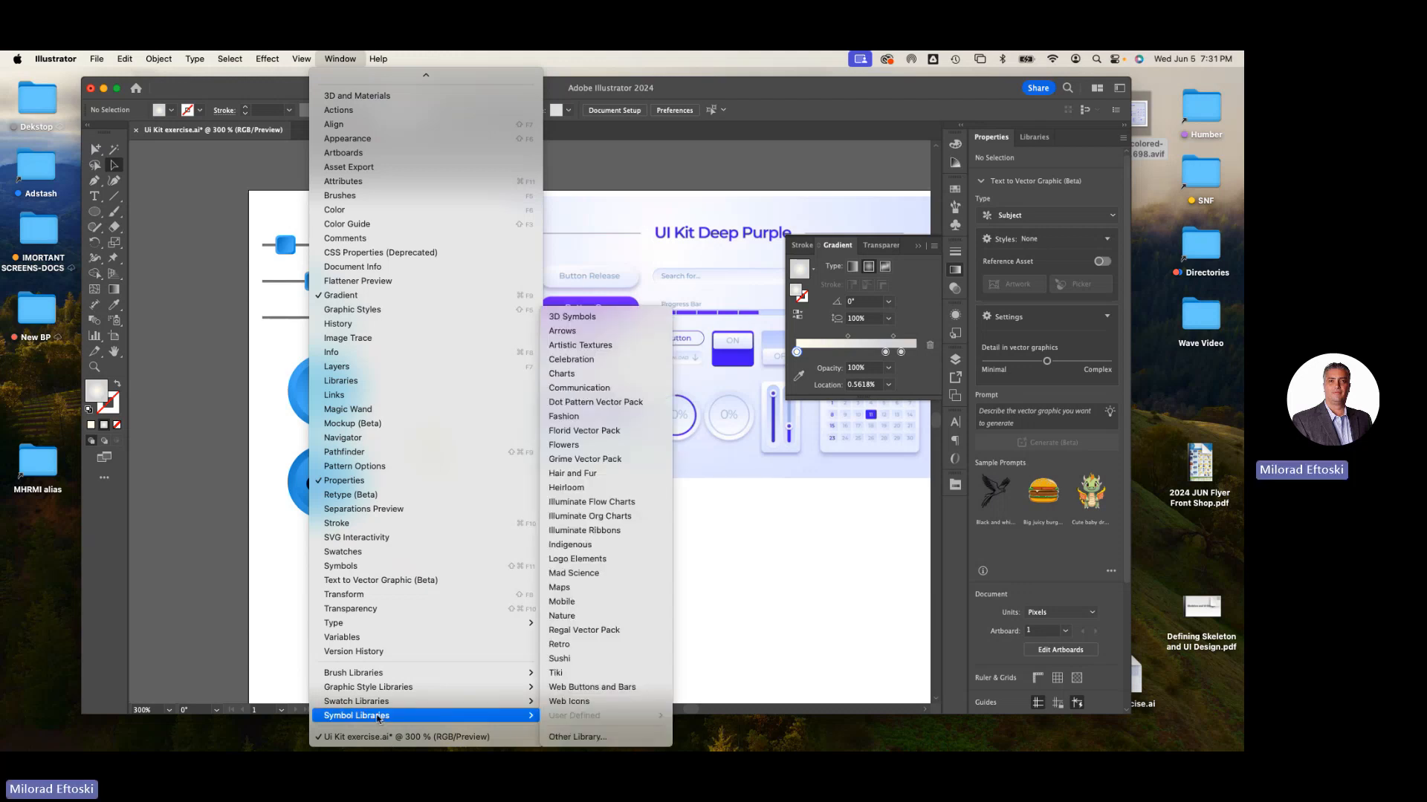
left_click(613, 687)
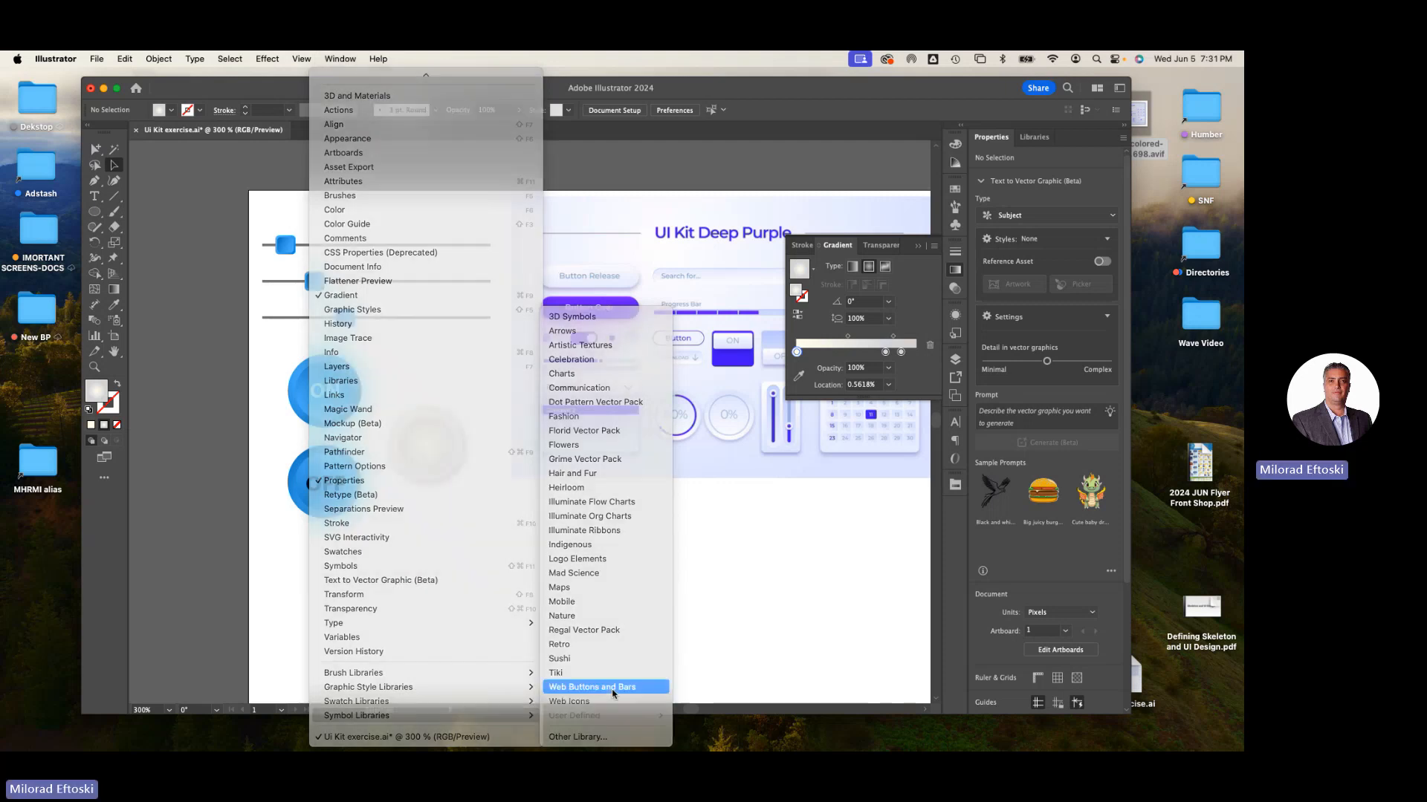
left_click_drag(587, 385, 468, 261)
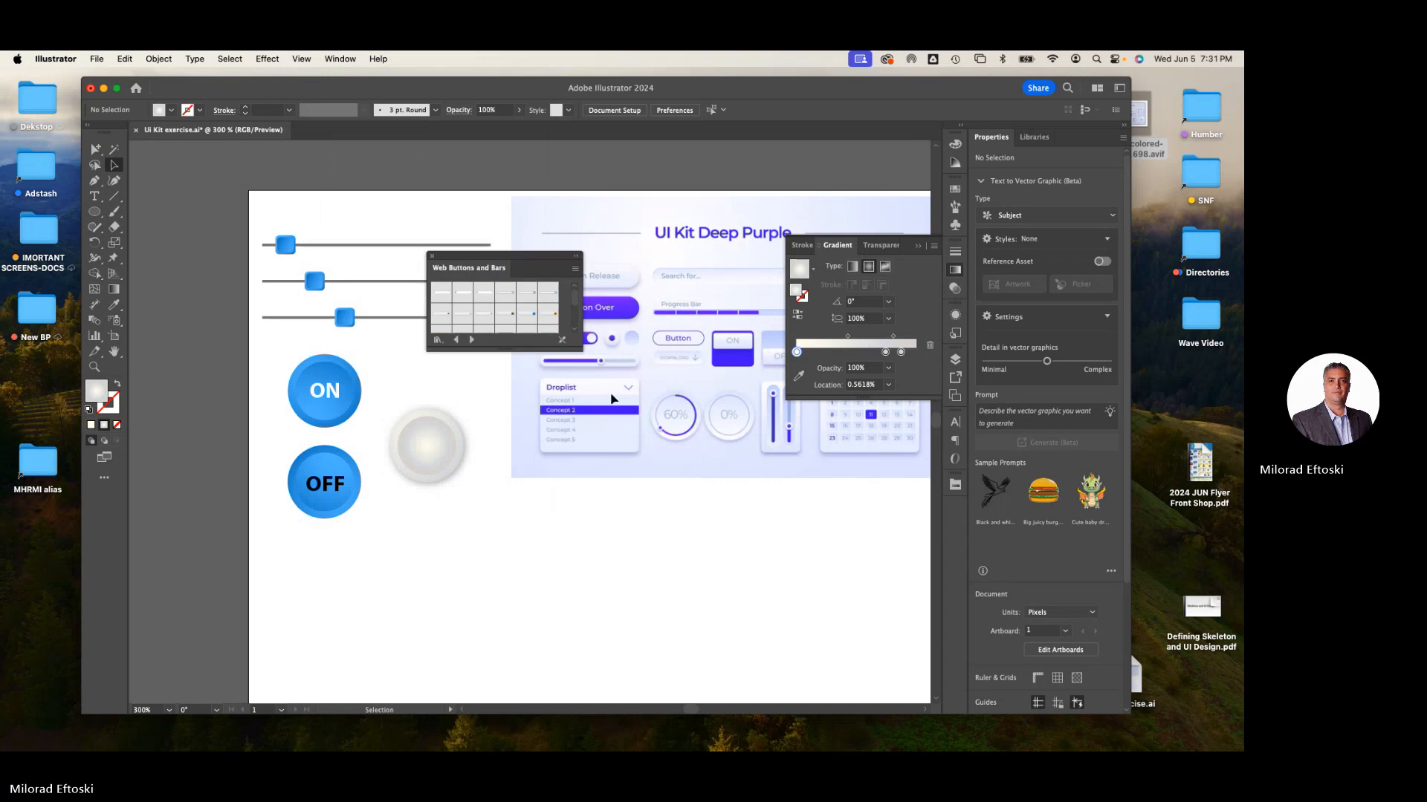
left_click_drag(579, 349, 765, 622)
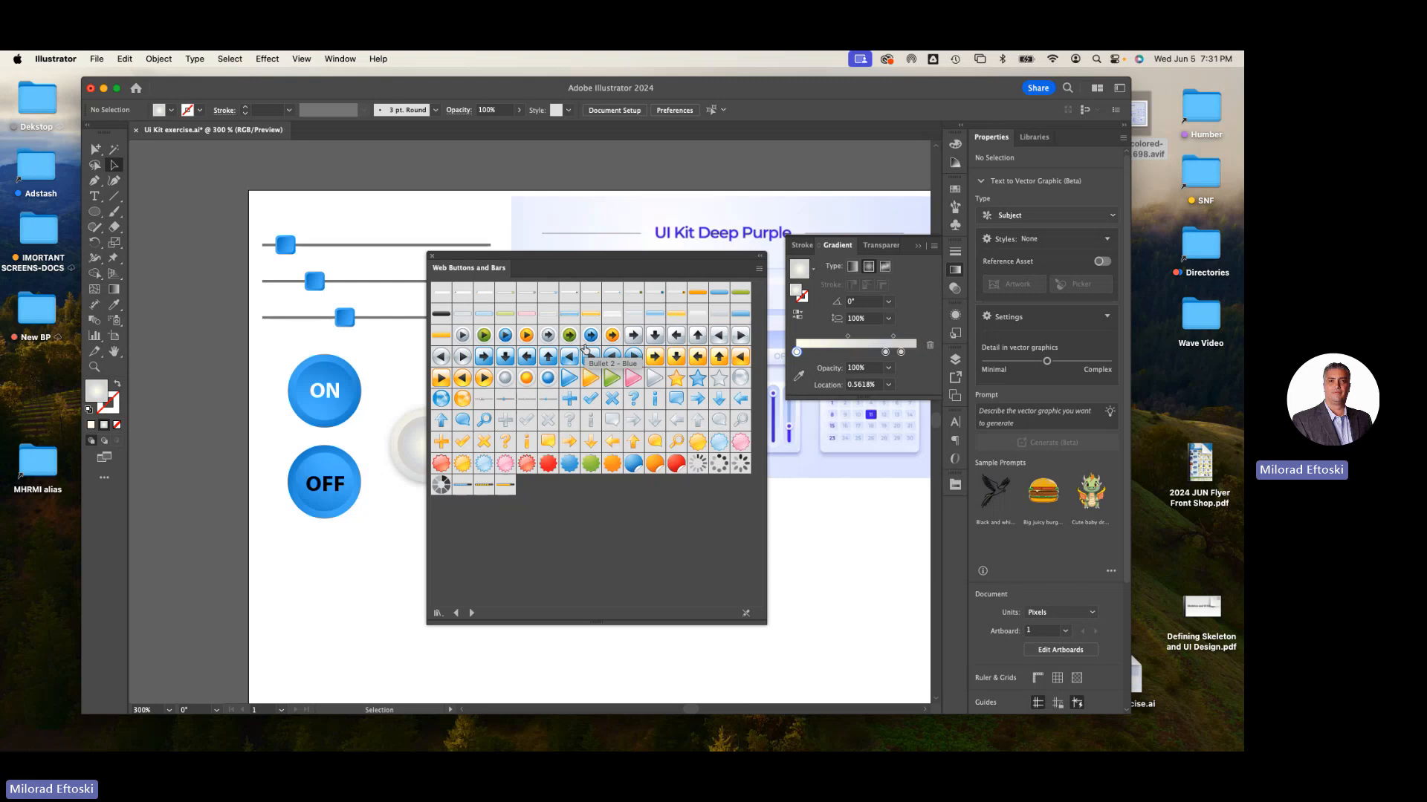
left_click_drag(536, 265, 554, 191)
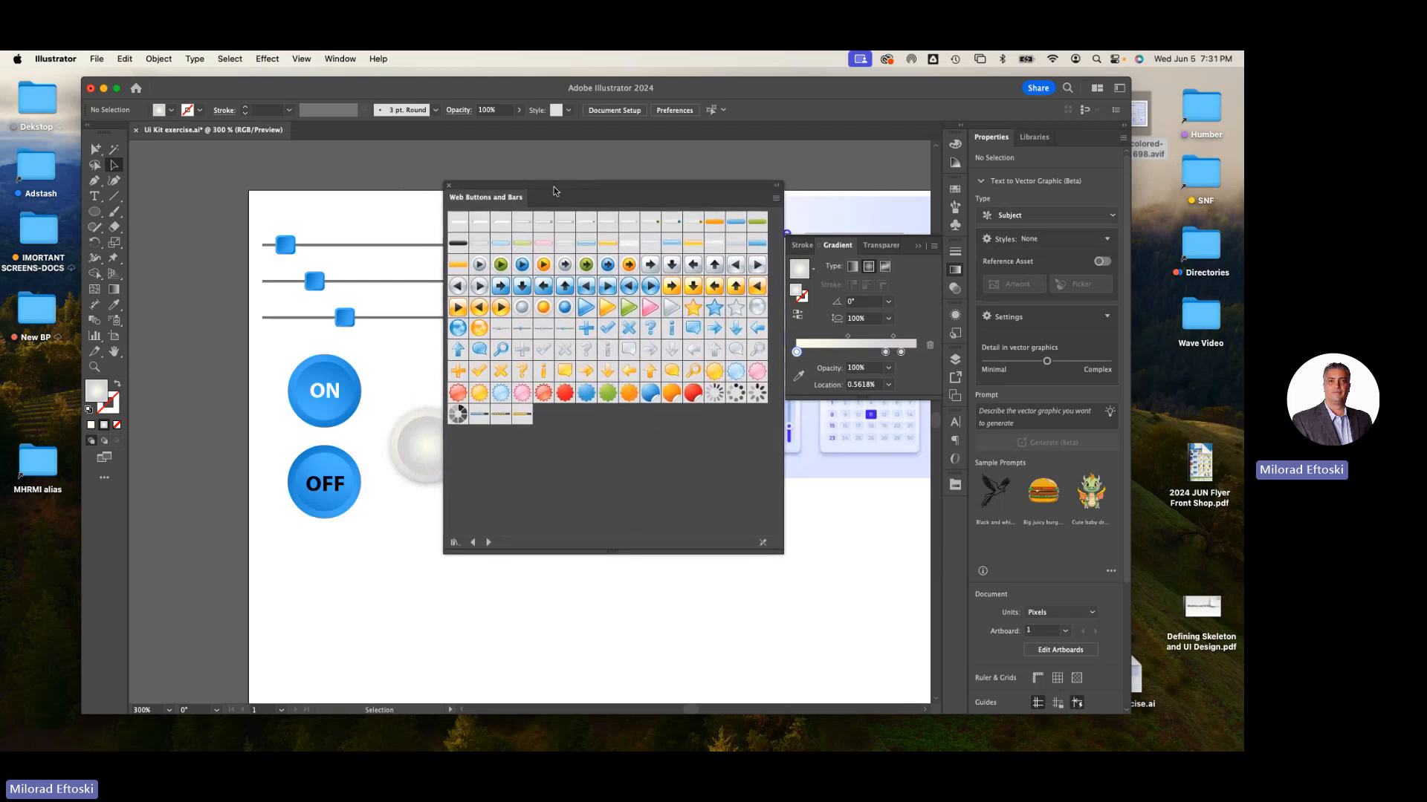
left_click_drag(554, 191, 651, 182)
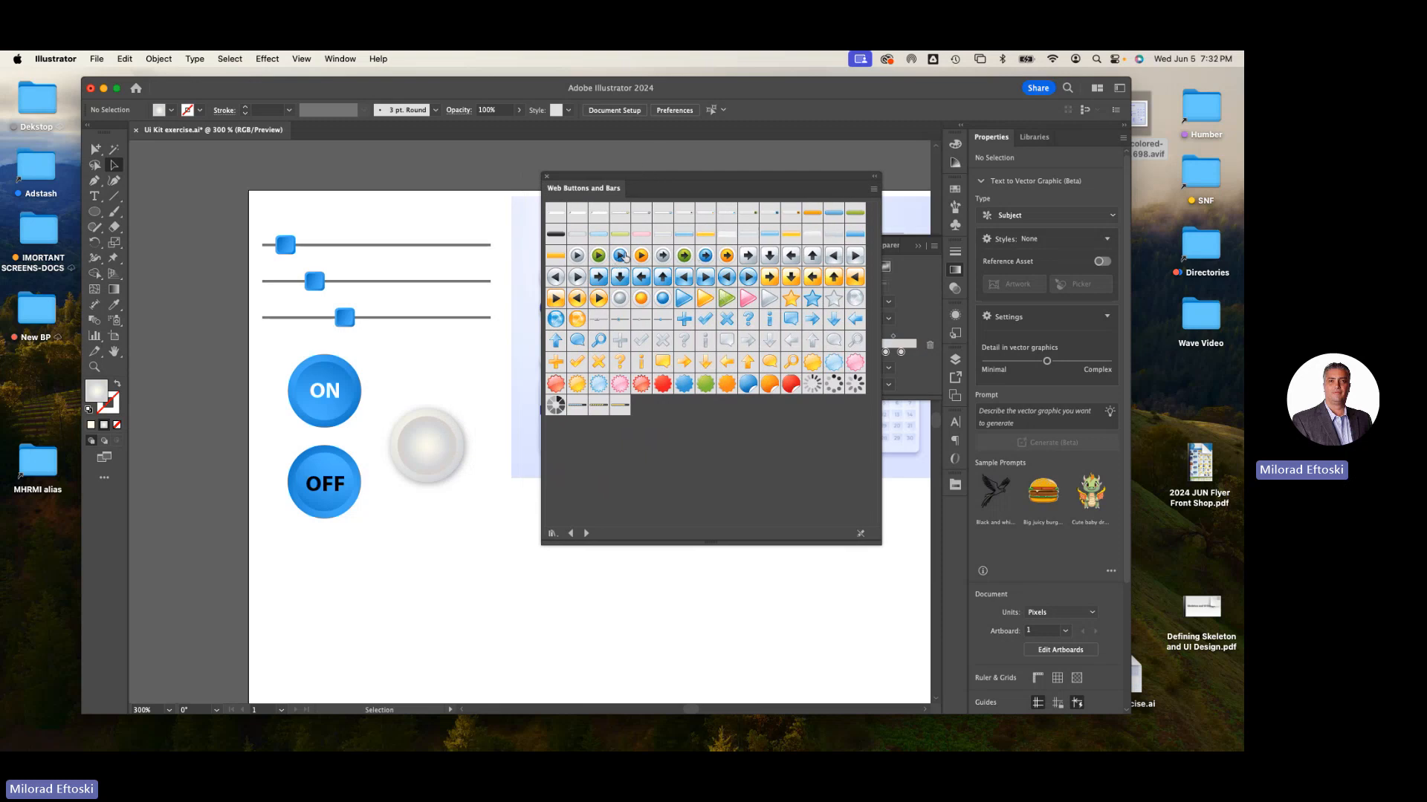
- Place the blue play-button symbol below the silver button
left_click_drag(621, 256, 441, 571)
left_click(452, 623)
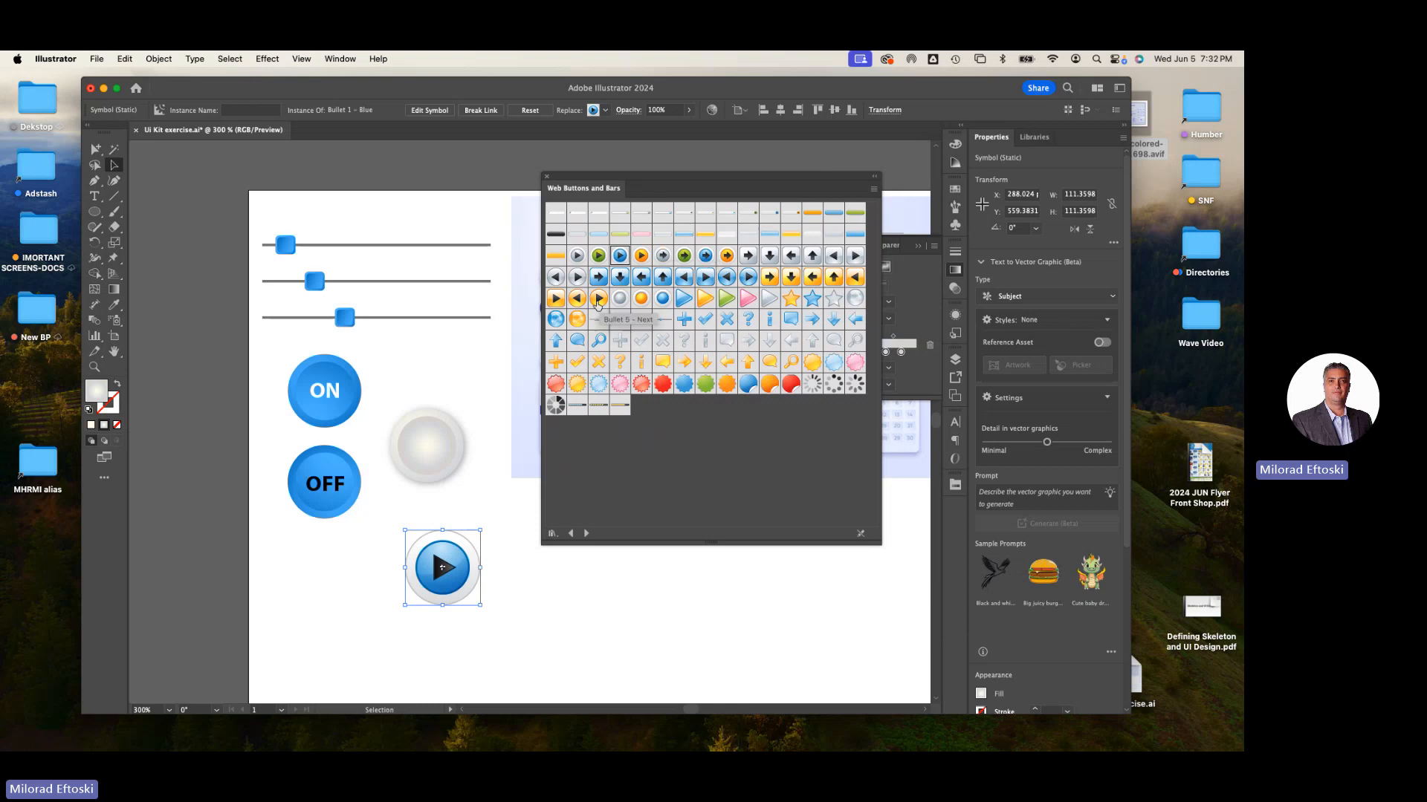
- Place a white tab symbol at the top of the artboard and reposition it and the play button
left_click_drag(439, 267, 395, 284)
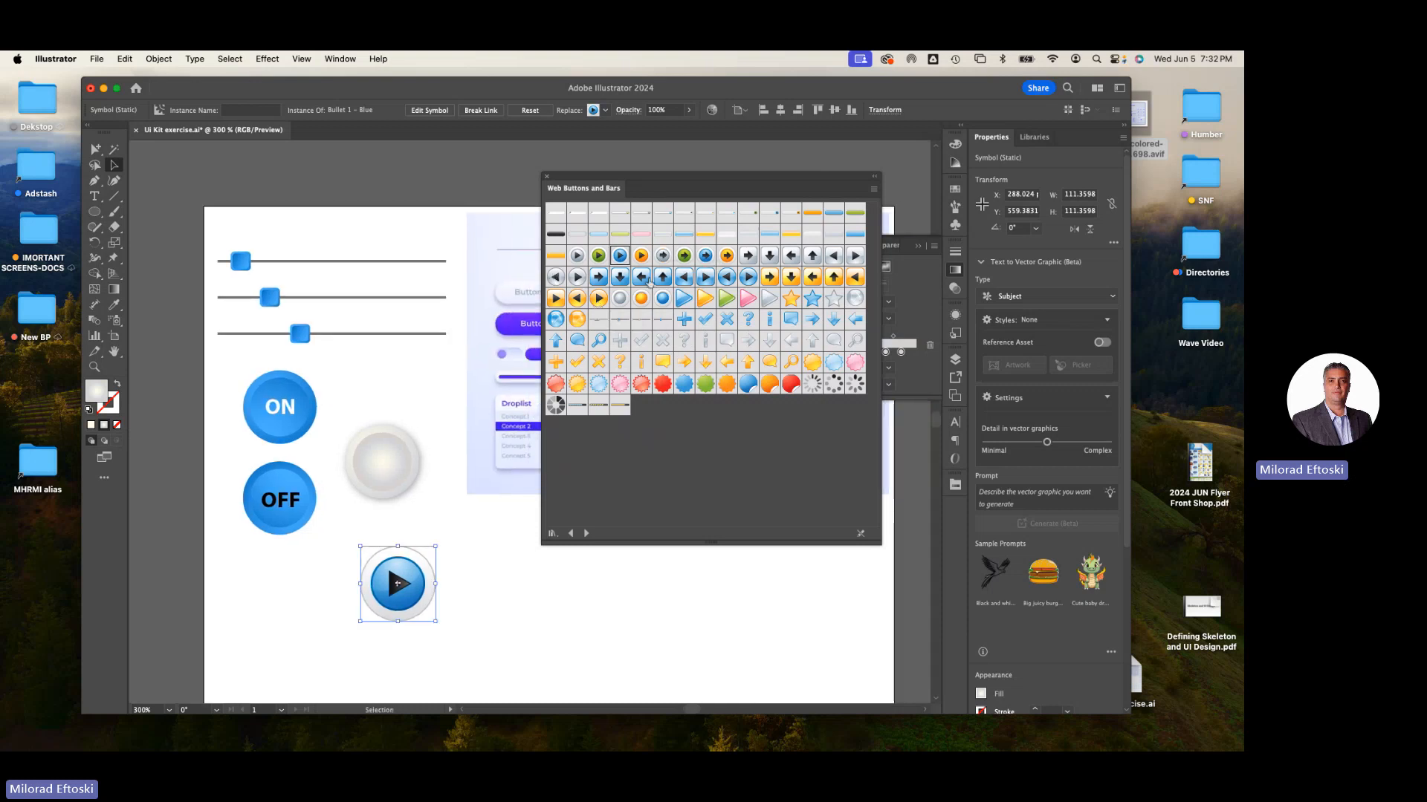
left_click_drag(810, 243, 340, 224)
left_click_drag(445, 251, 397, 213)
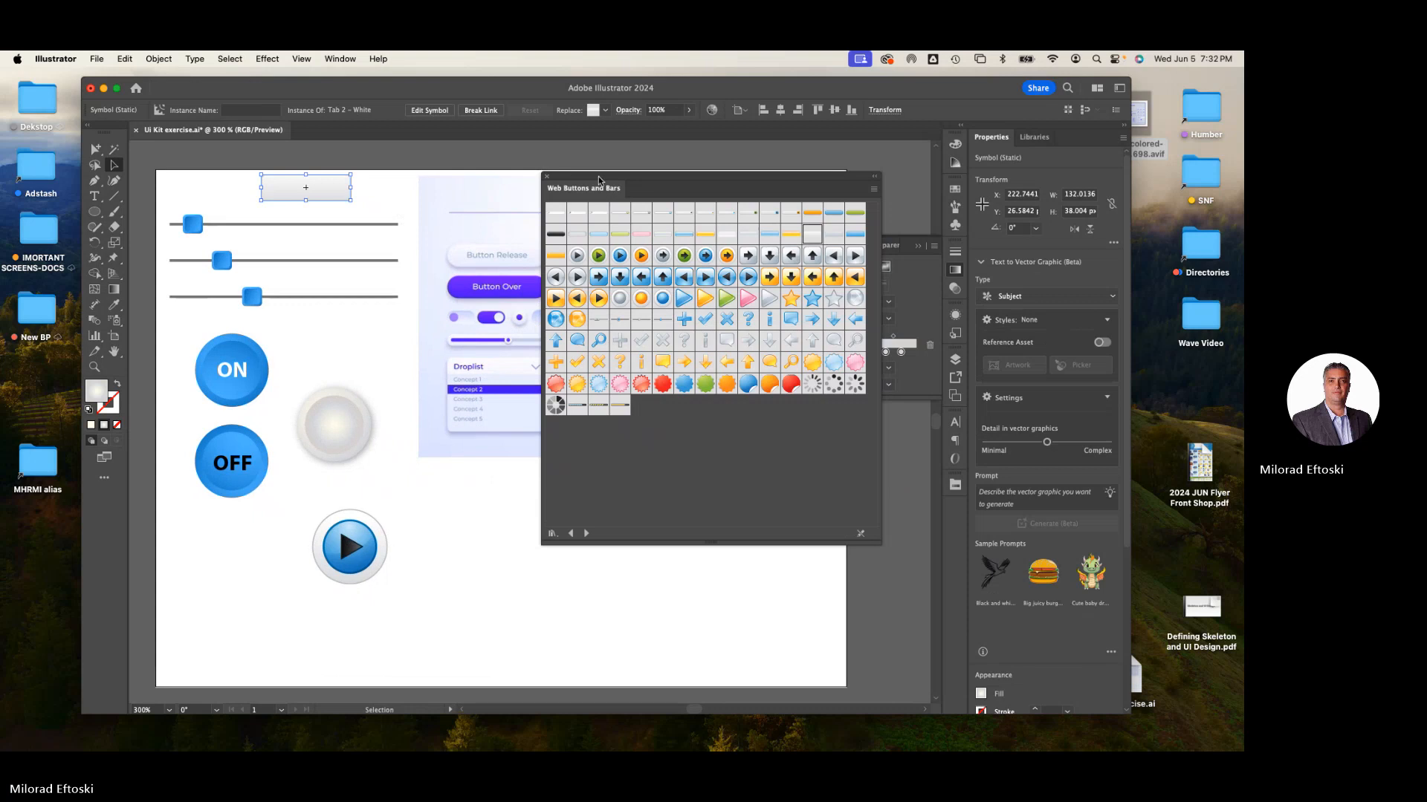
left_click_drag(599, 181, 760, 206)
left_click_drag(180, 194, 376, 633)
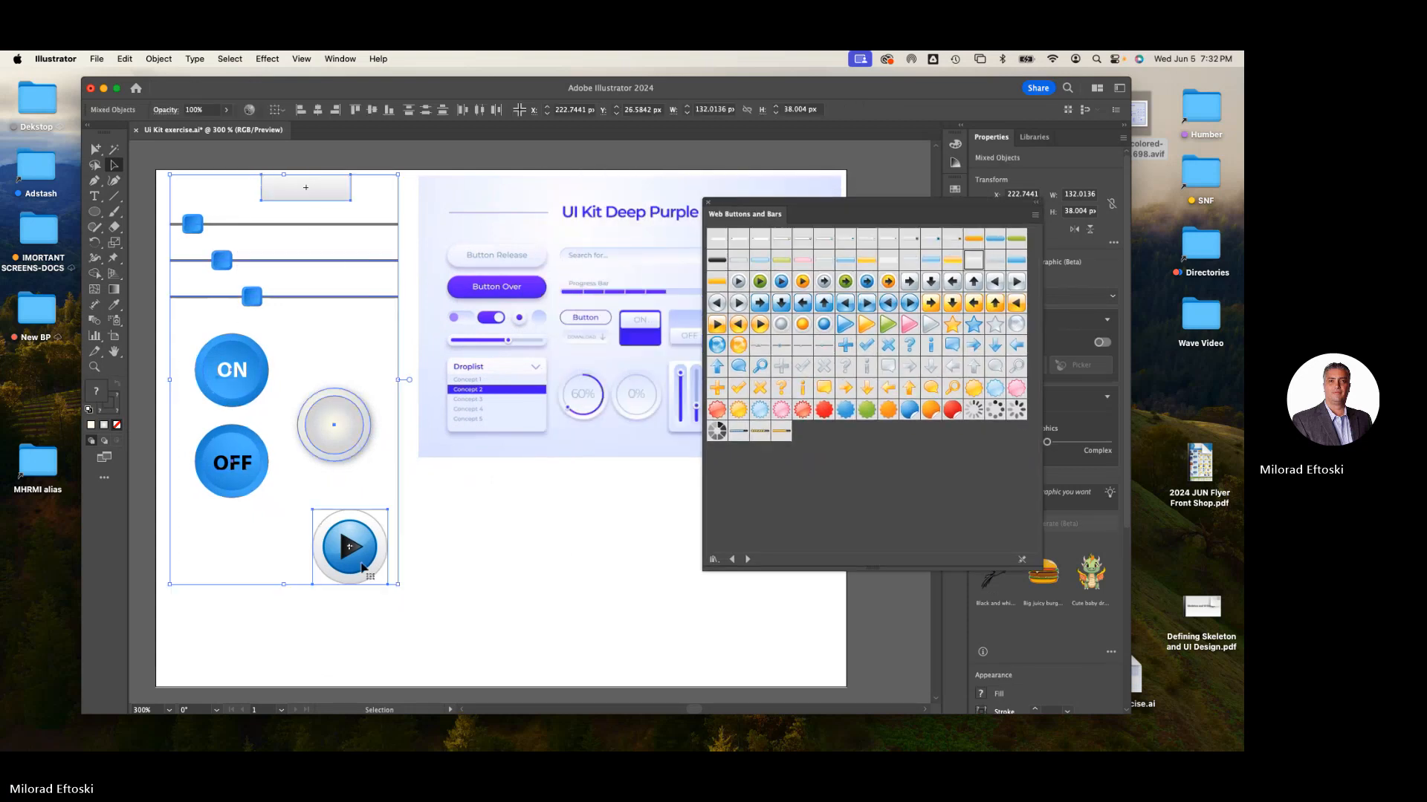
left_click_drag(361, 559, 366, 639)
left_click(328, 283)
left_click_drag(328, 283, 467, 268)
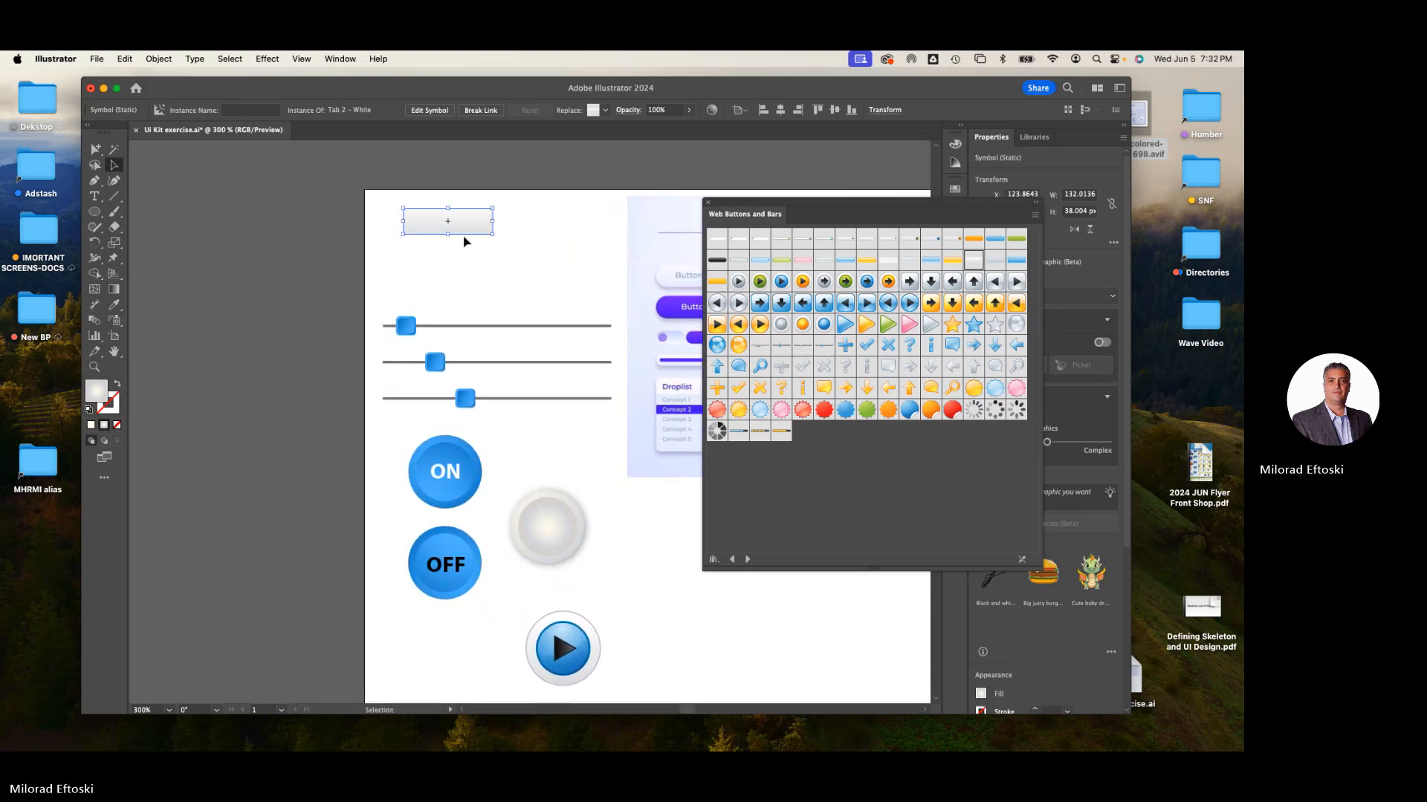
- Duplicate the white tab twice so three tabs sit side by side
scroll(425, 227, "up", 1)
scroll(427, 228, "up", 1)
scroll(409, 252, "right", 3)
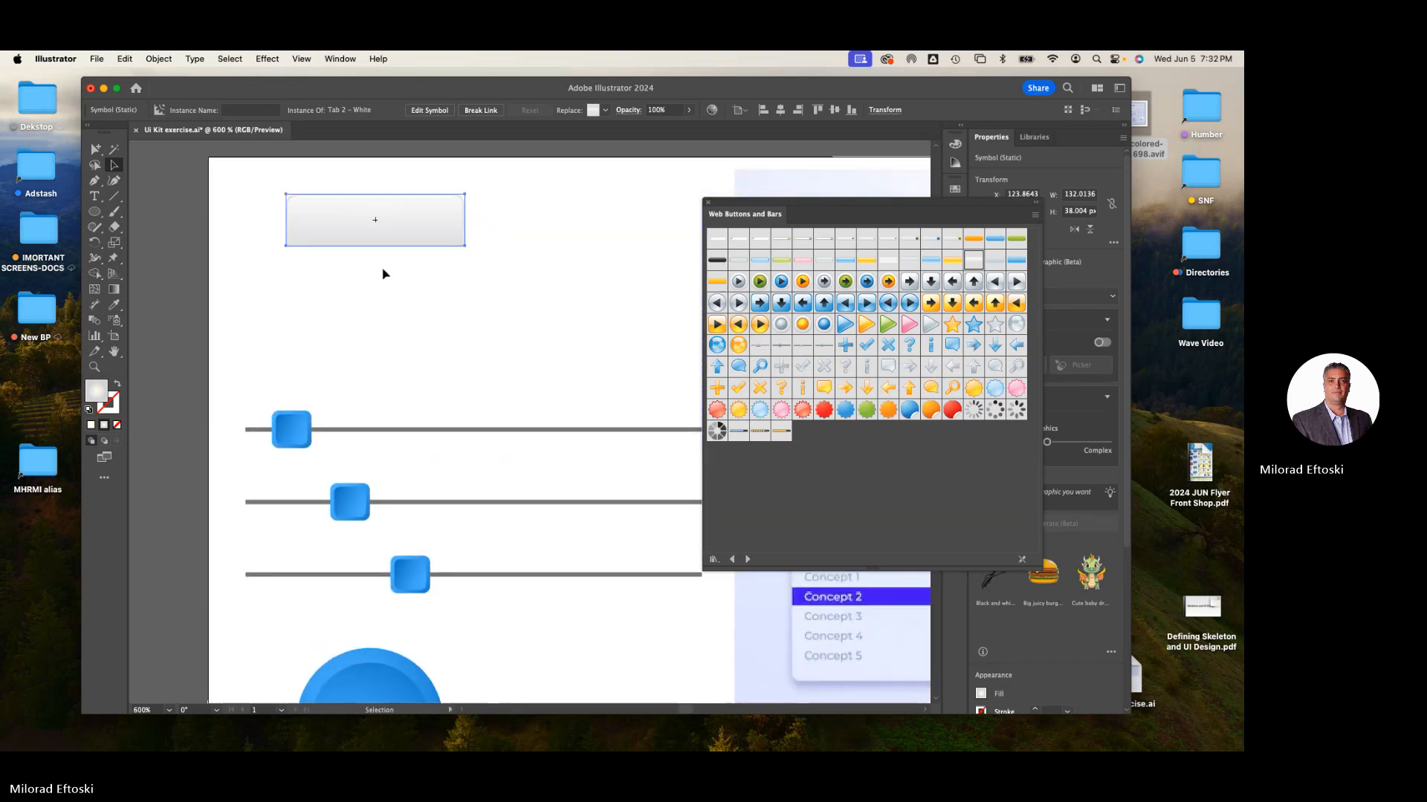
left_click_drag(346, 240, 485, 234)
key("super+d")
left_click(494, 322)
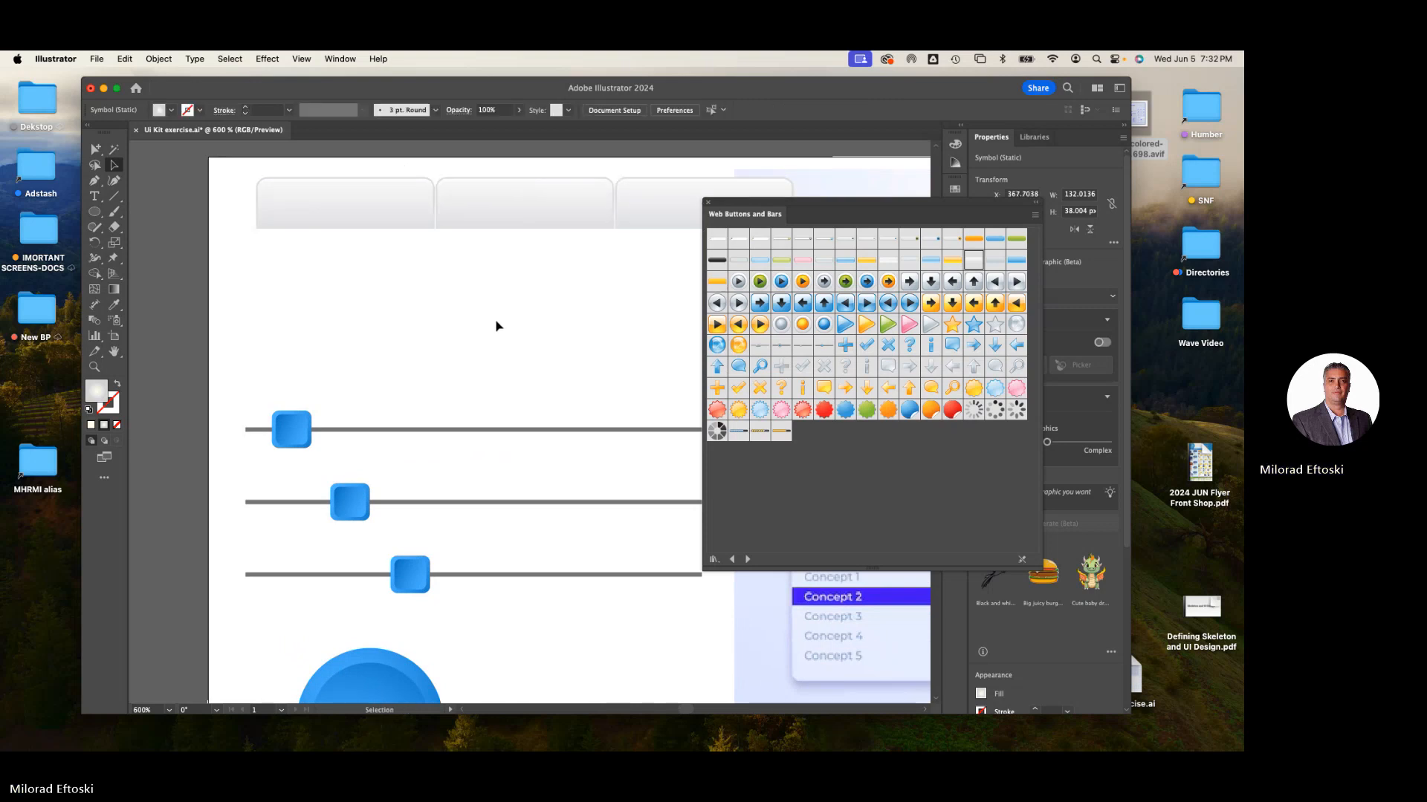
- Place a blue Button 5 symbol over the tabs and break its link to the symbol
scroll(475, 320, "right", 2)
left_click_drag(728, 202, 835, 237)
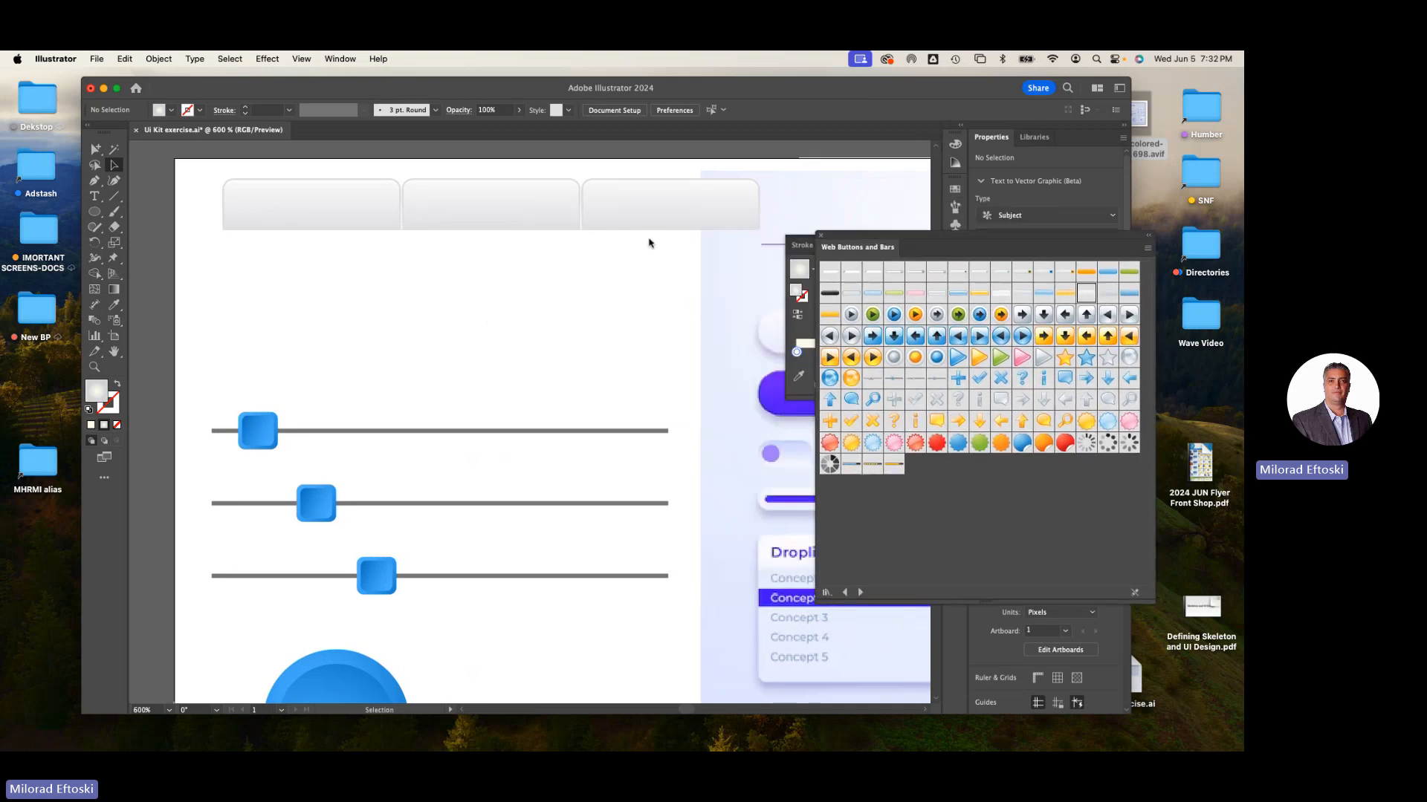
left_click(490, 212)
left_click(661, 221)
left_click(486, 223)
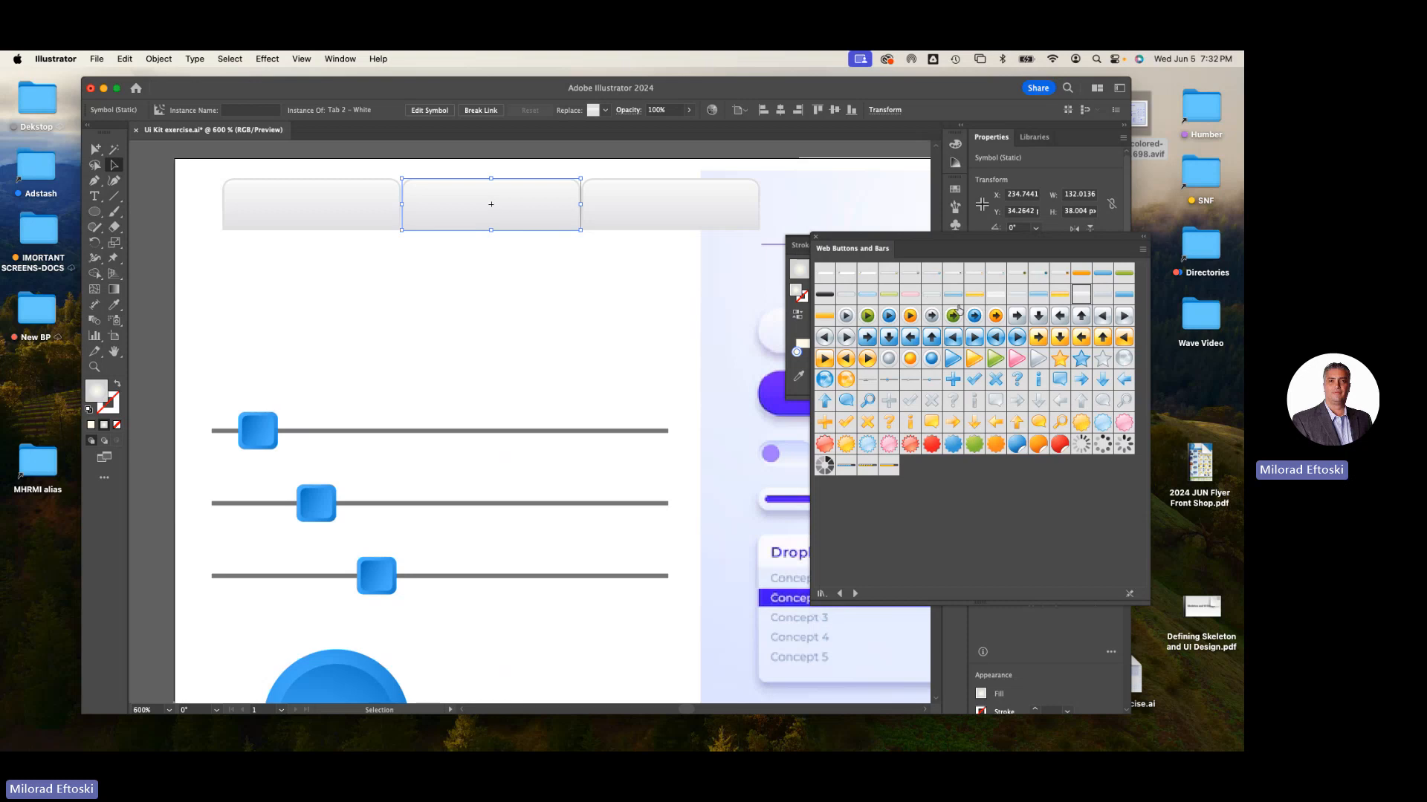
left_click_drag(954, 296, 427, 306)
left_click(420, 281)
left_click(427, 307)
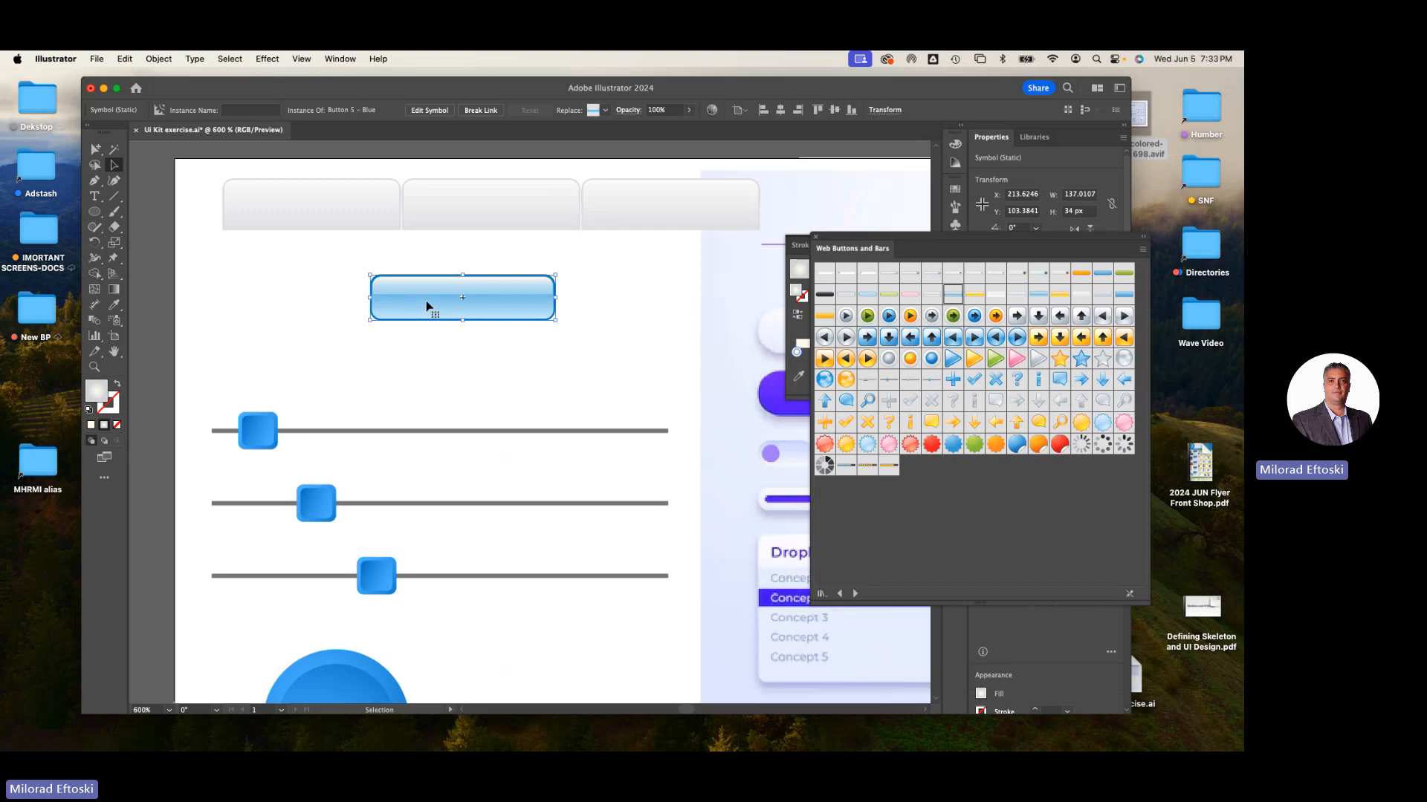
left_click_drag(424, 320, 366, 266)
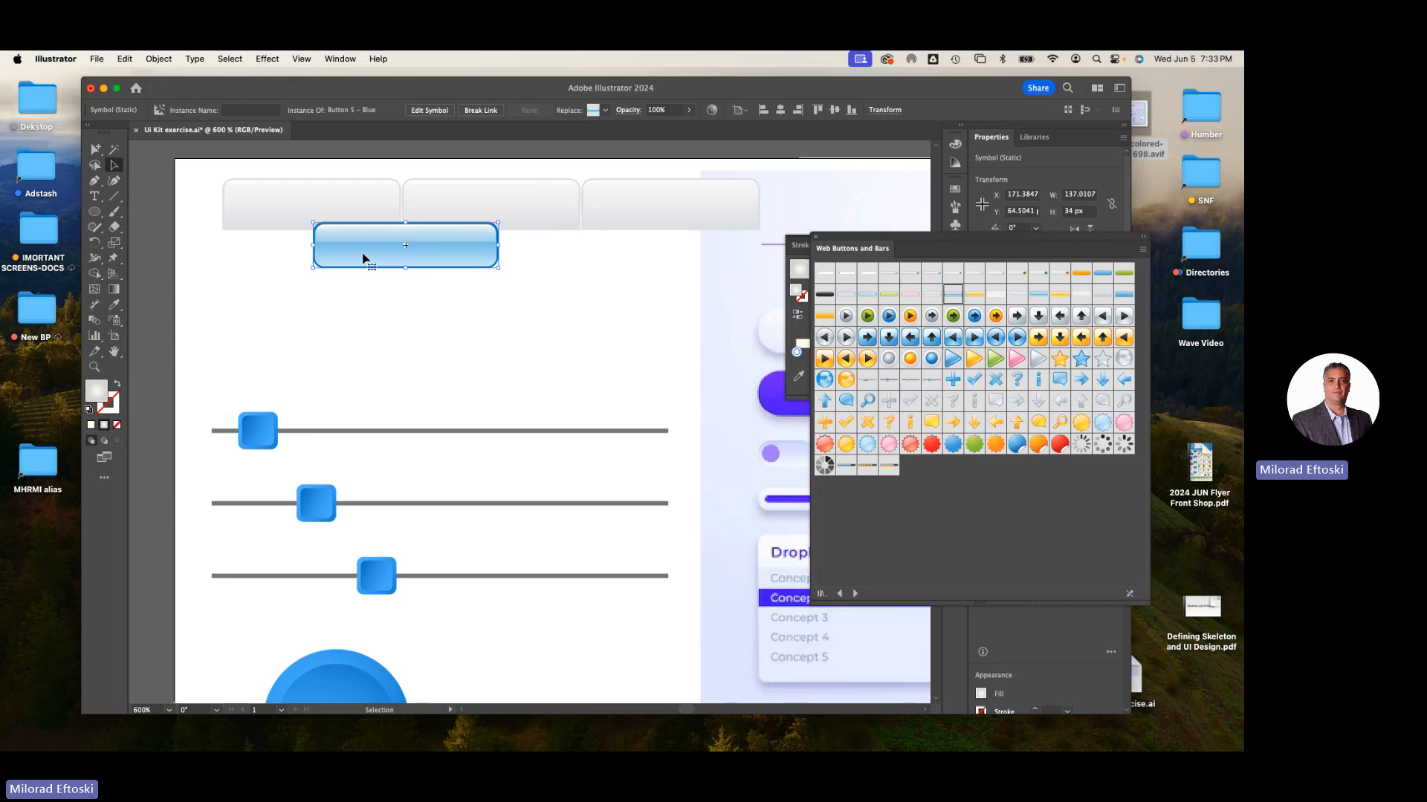
left_click_drag(363, 257, 355, 248)
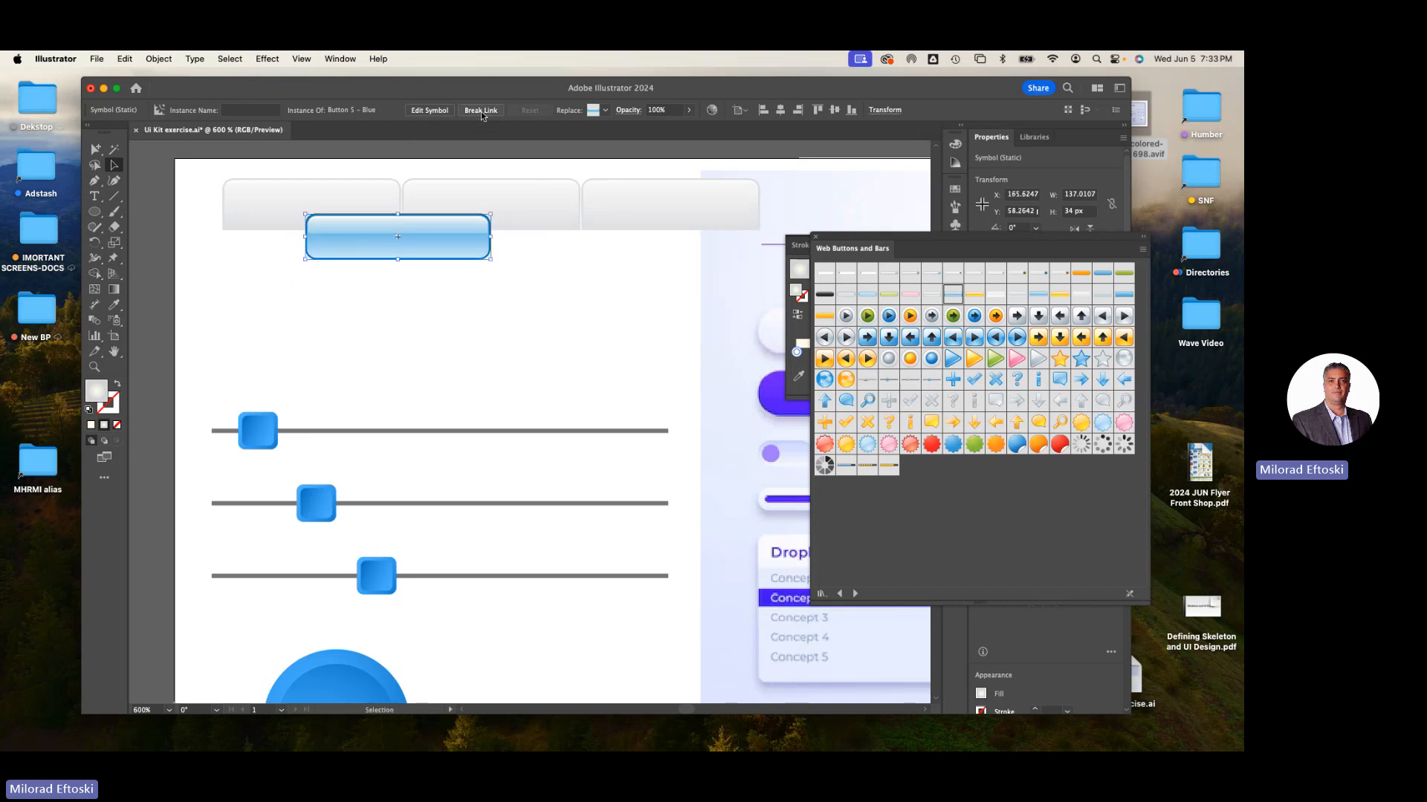
left_click(479, 111)
left_click(513, 320)
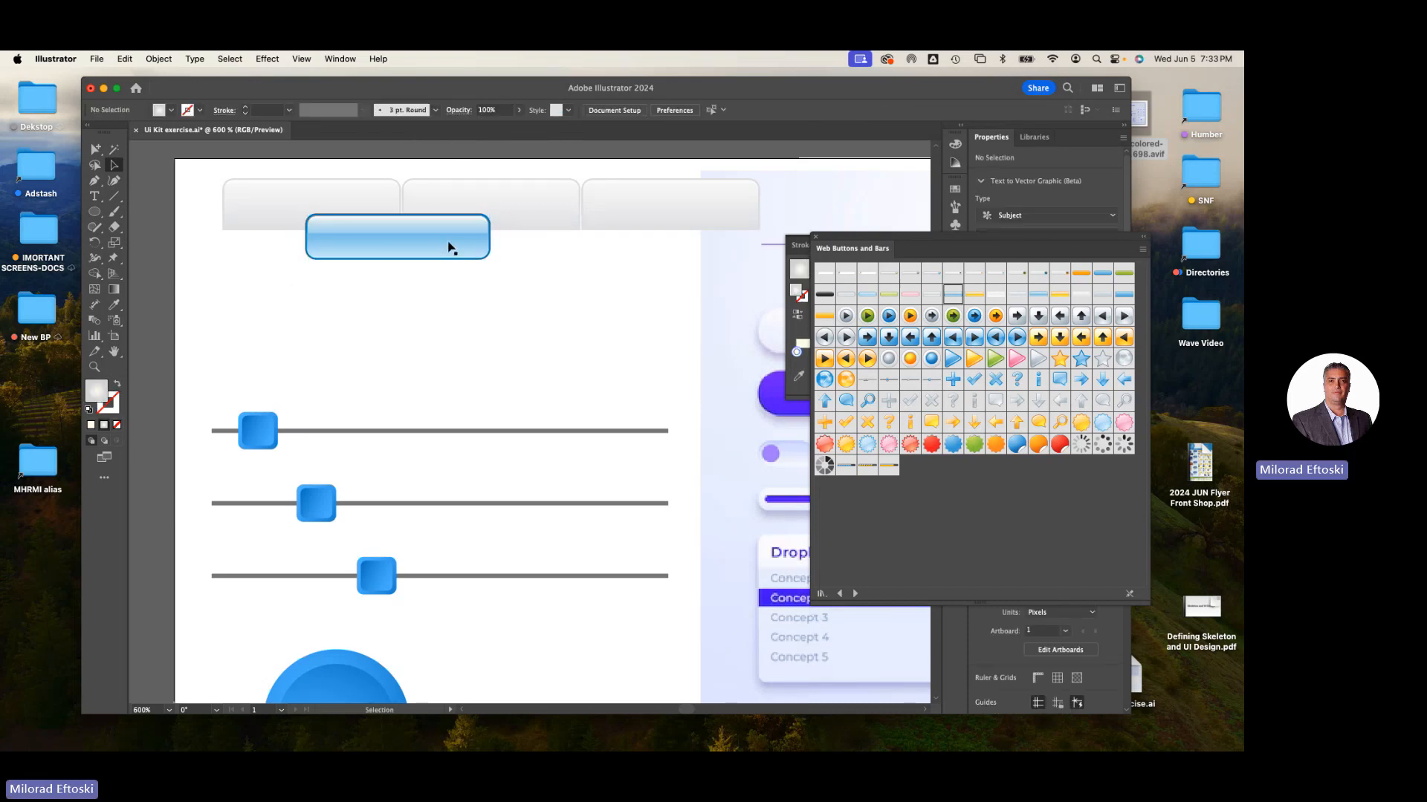
- Try to pull the blue button's body away from its highlight layer
left_click_drag(452, 245, 423, 305)
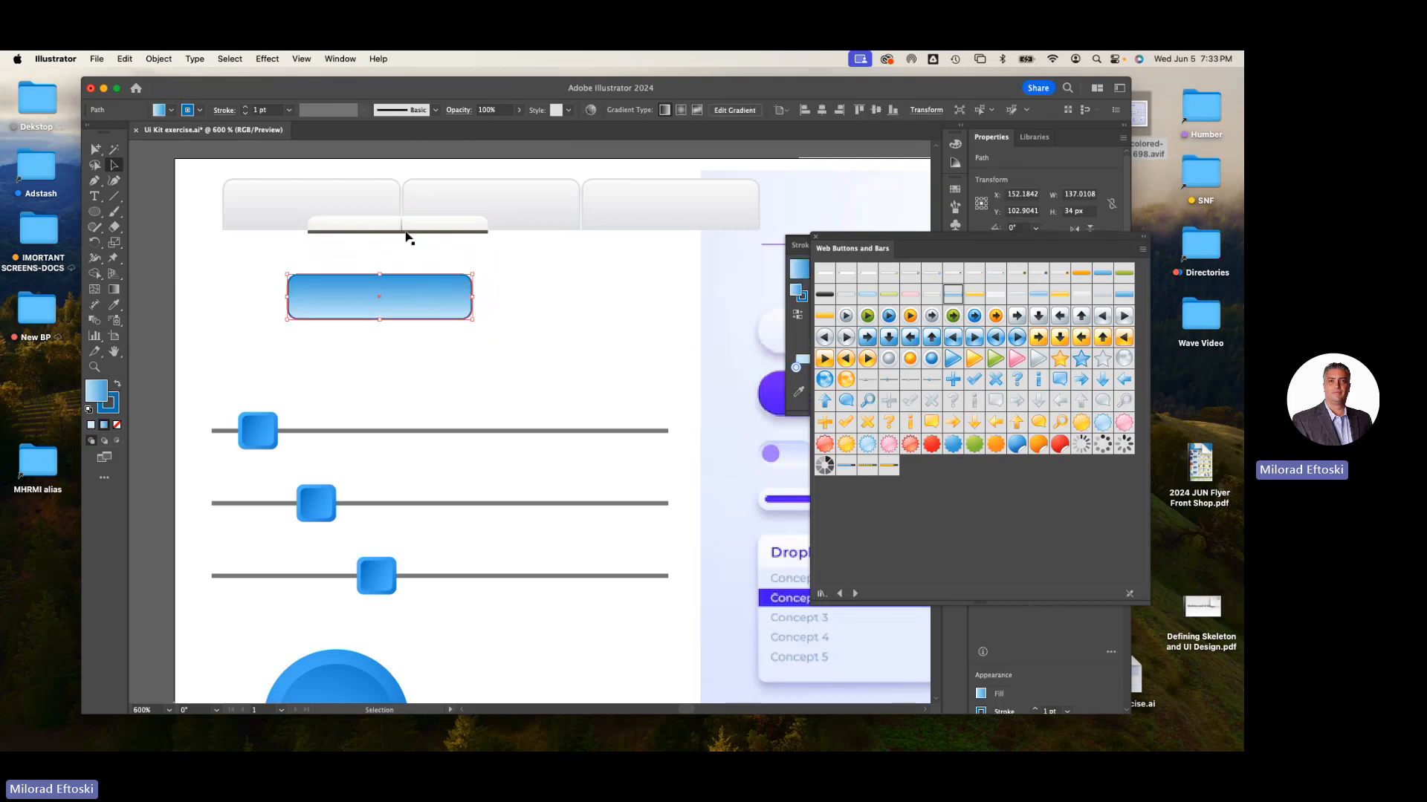
key("super+z")
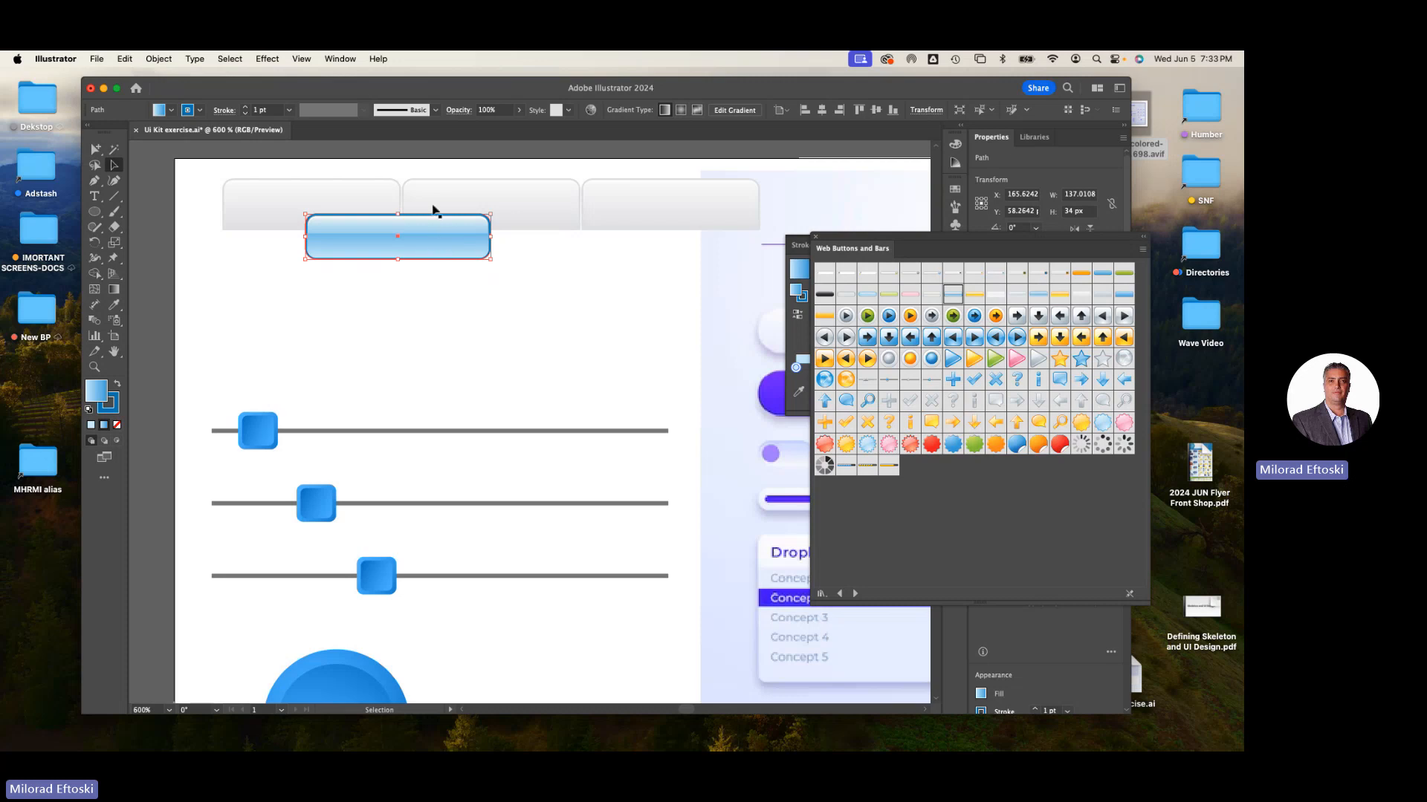
left_click_drag(426, 245, 399, 306)
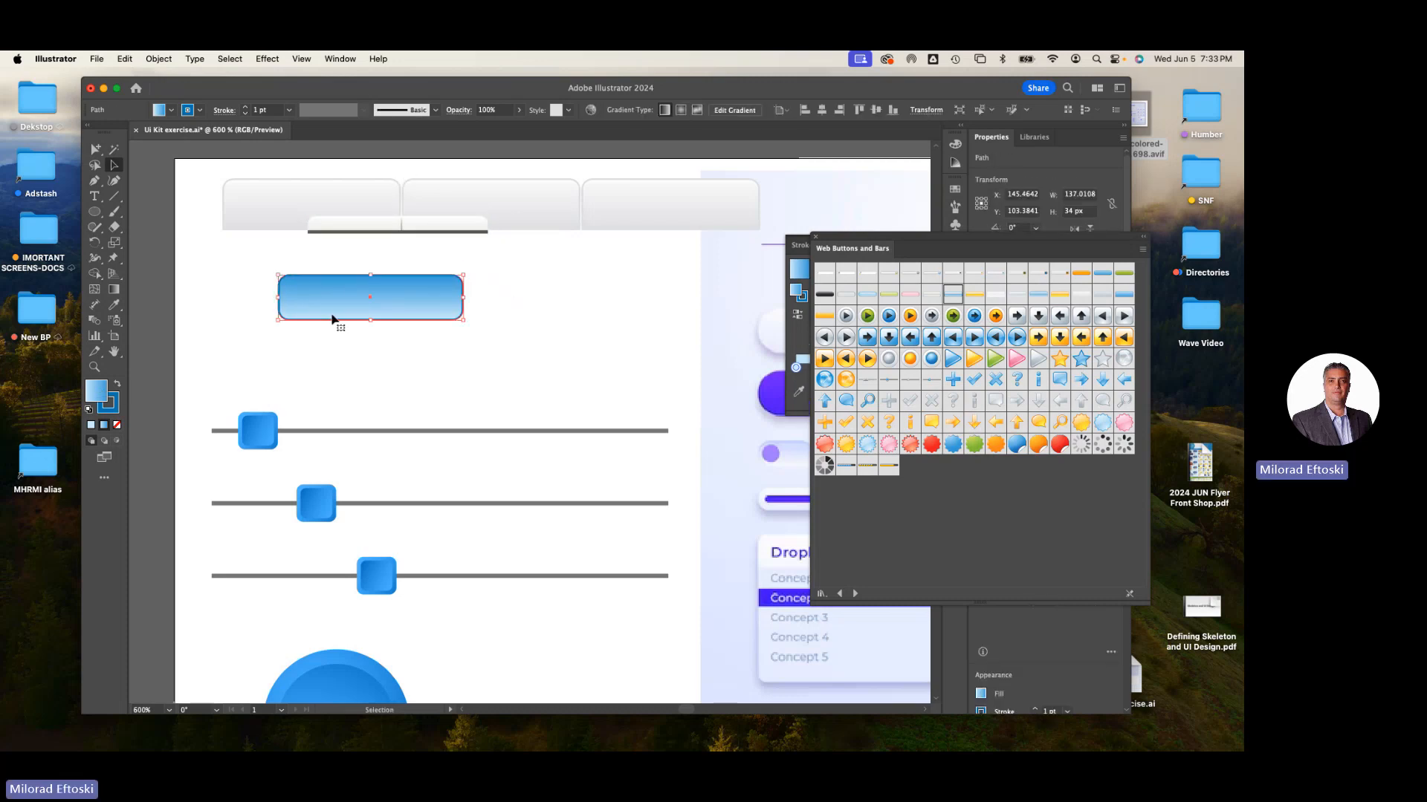
key("super+z")
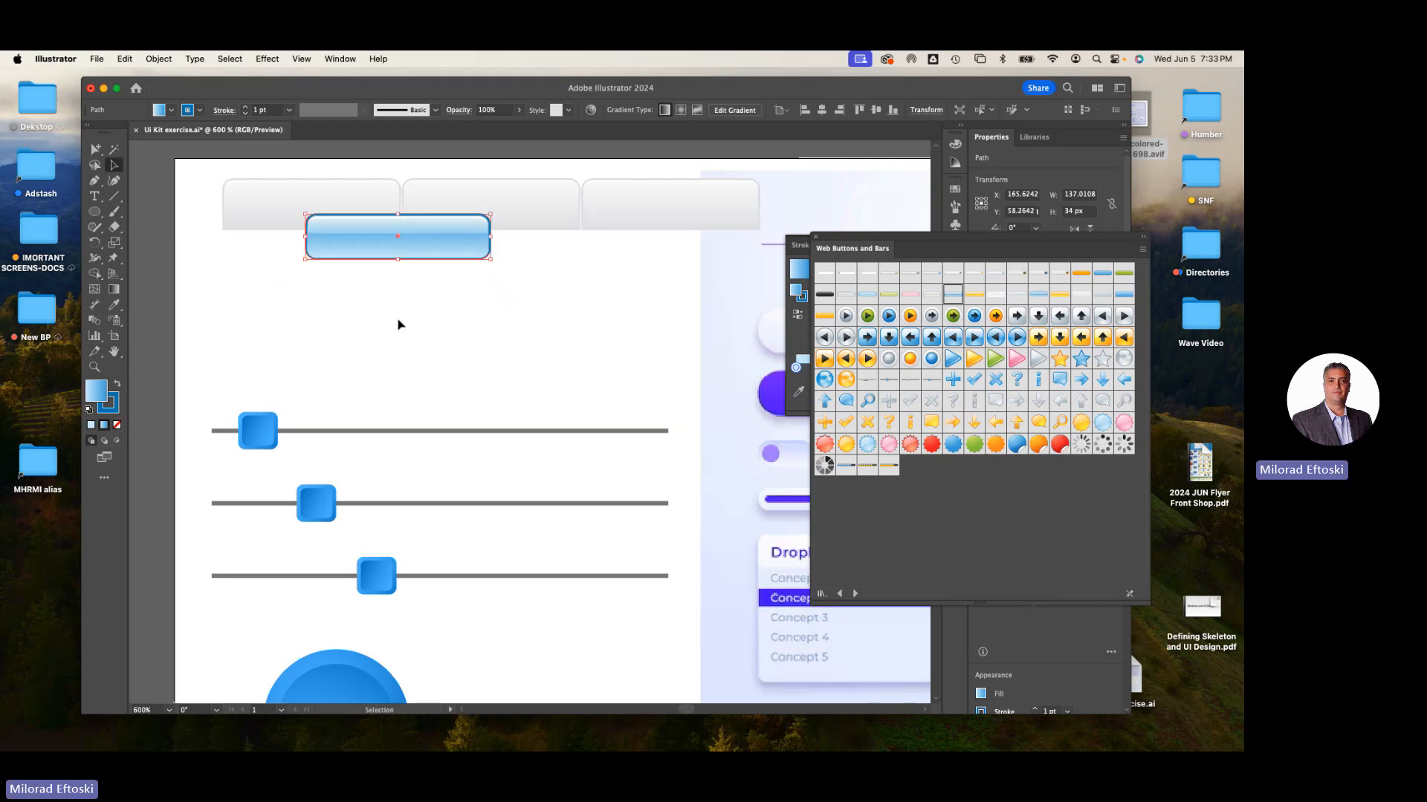
- Delete the three white tab symbols
left_click(369, 200)
key("Delete")
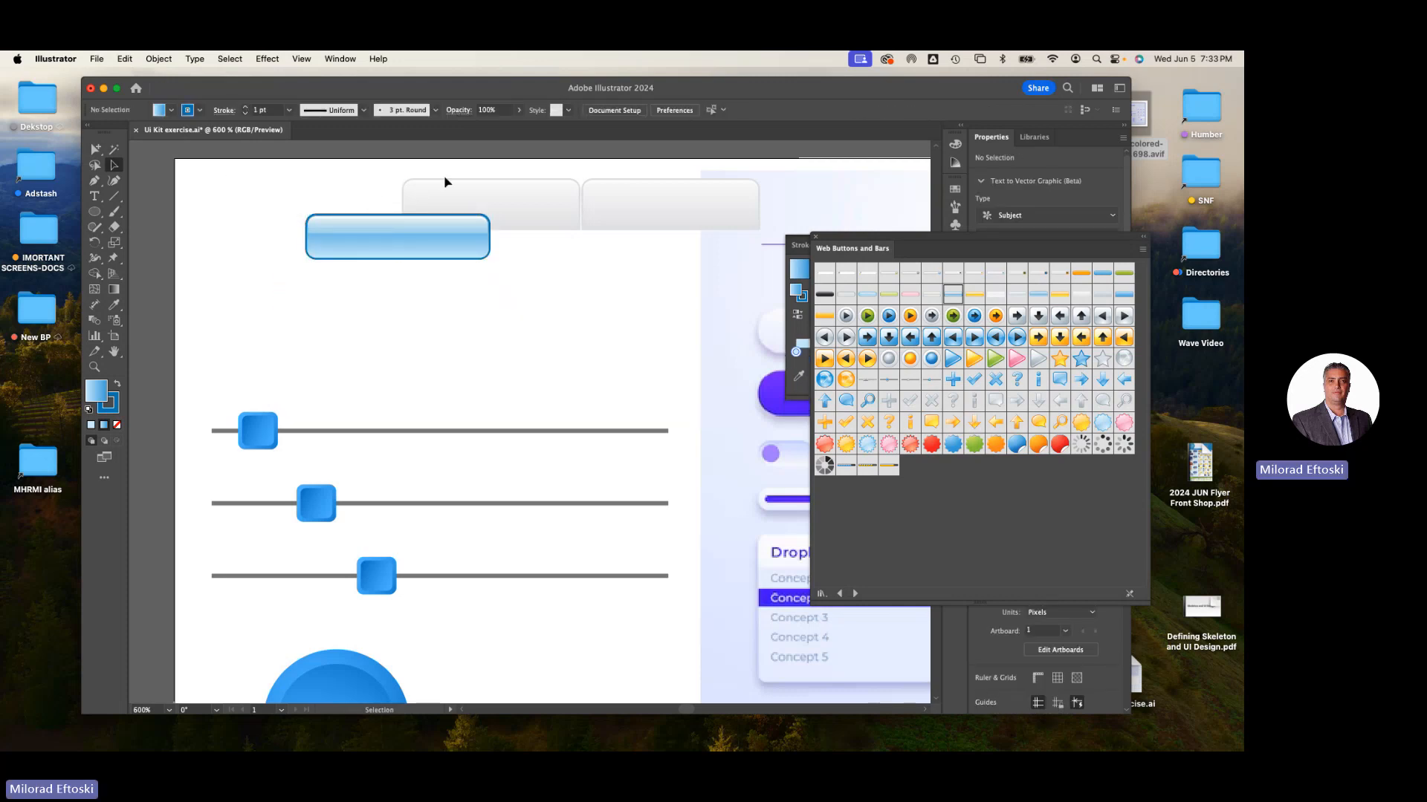
left_click(456, 195)
key("Delete")
left_click(668, 201)
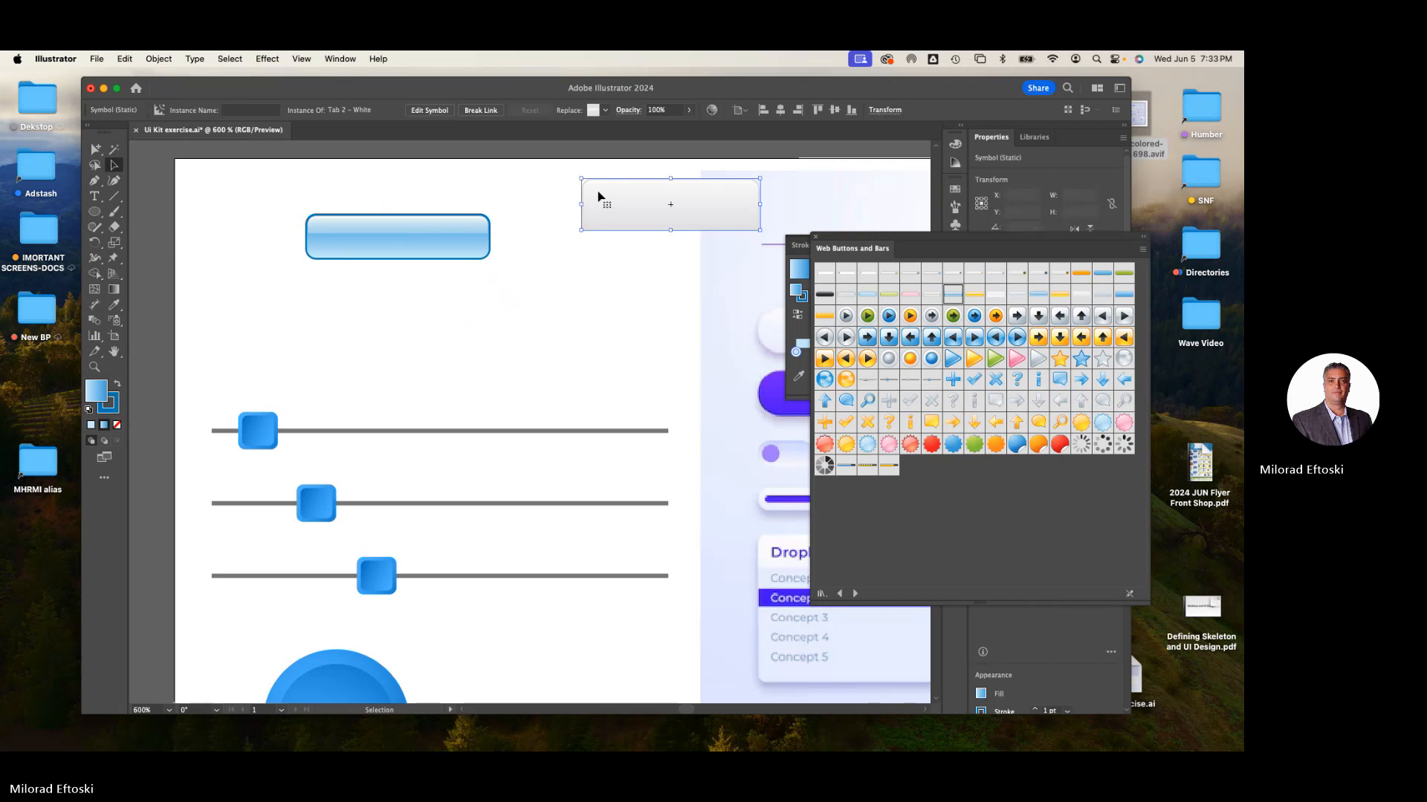
key("Delete")
- Move the blue button to the left edge of the artboard
left_click(386, 257)
left_click_drag(362, 257, 195, 249)
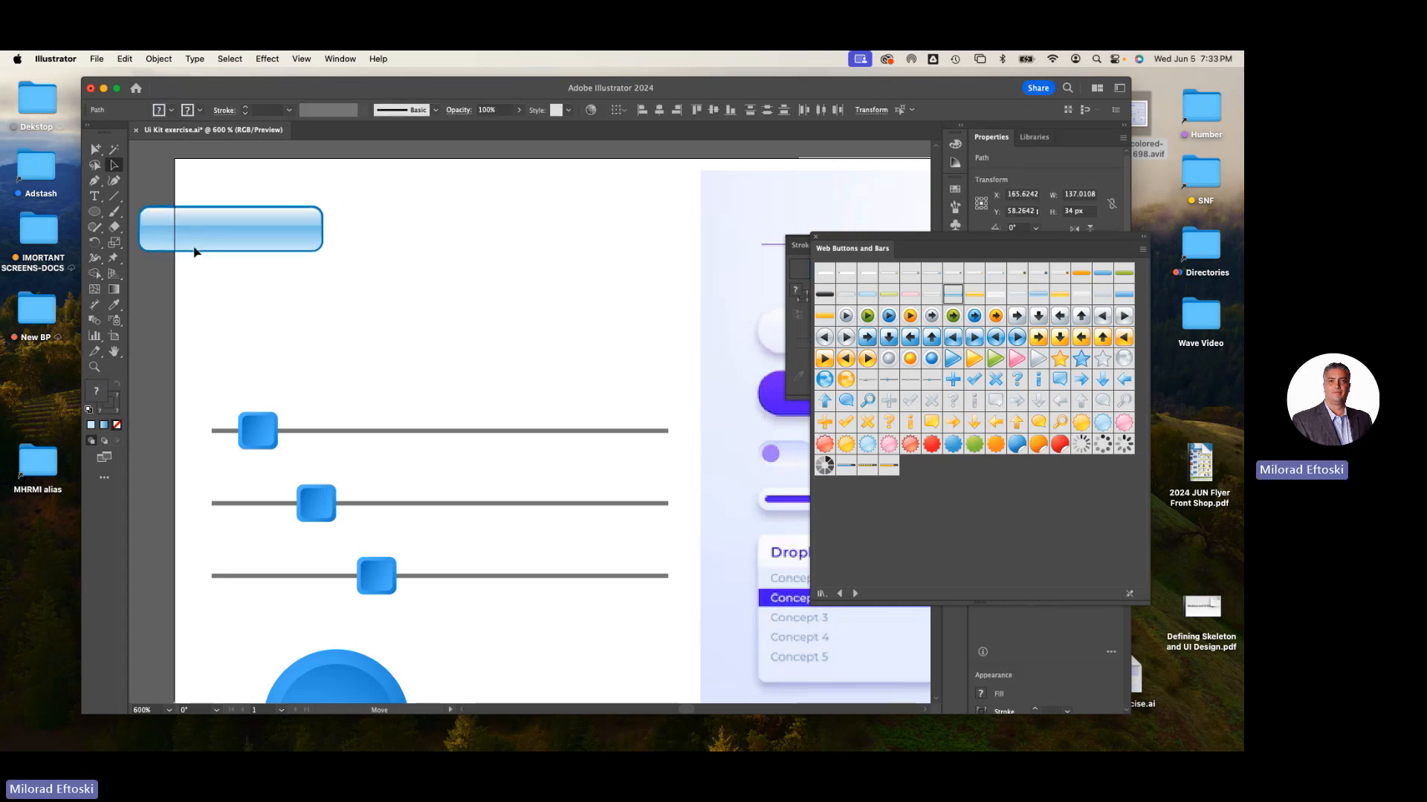
left_click(394, 319)
left_click_drag(306, 303, 463, 326)
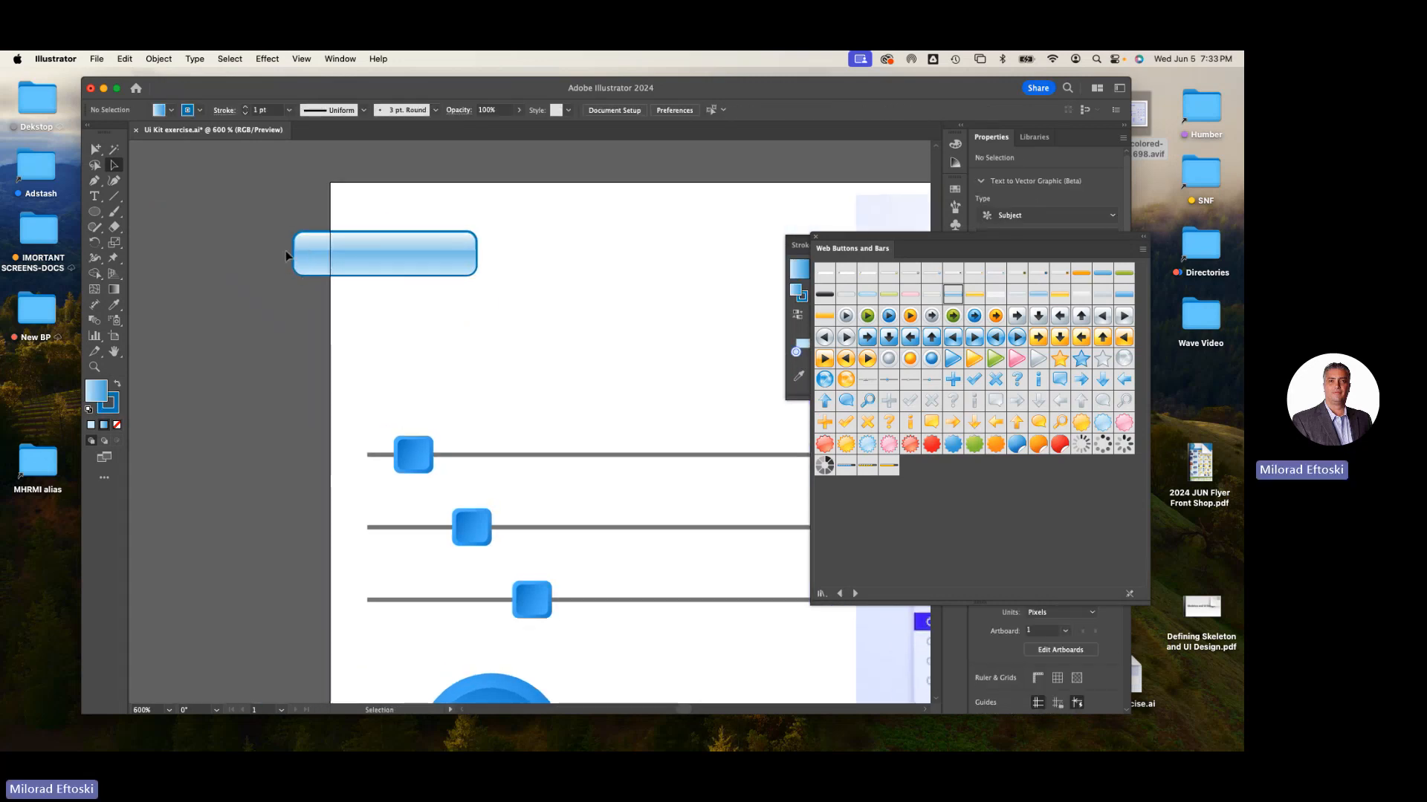
- Pull the blue button apart, lifting its gold top shape and thin highlight strip above the blue body
scroll(282, 248, "up", 3)
left_click_drag(361, 371, 291, 375)
left_click_drag(289, 300, 274, 432)
left_click_drag(281, 229, 204, 167)
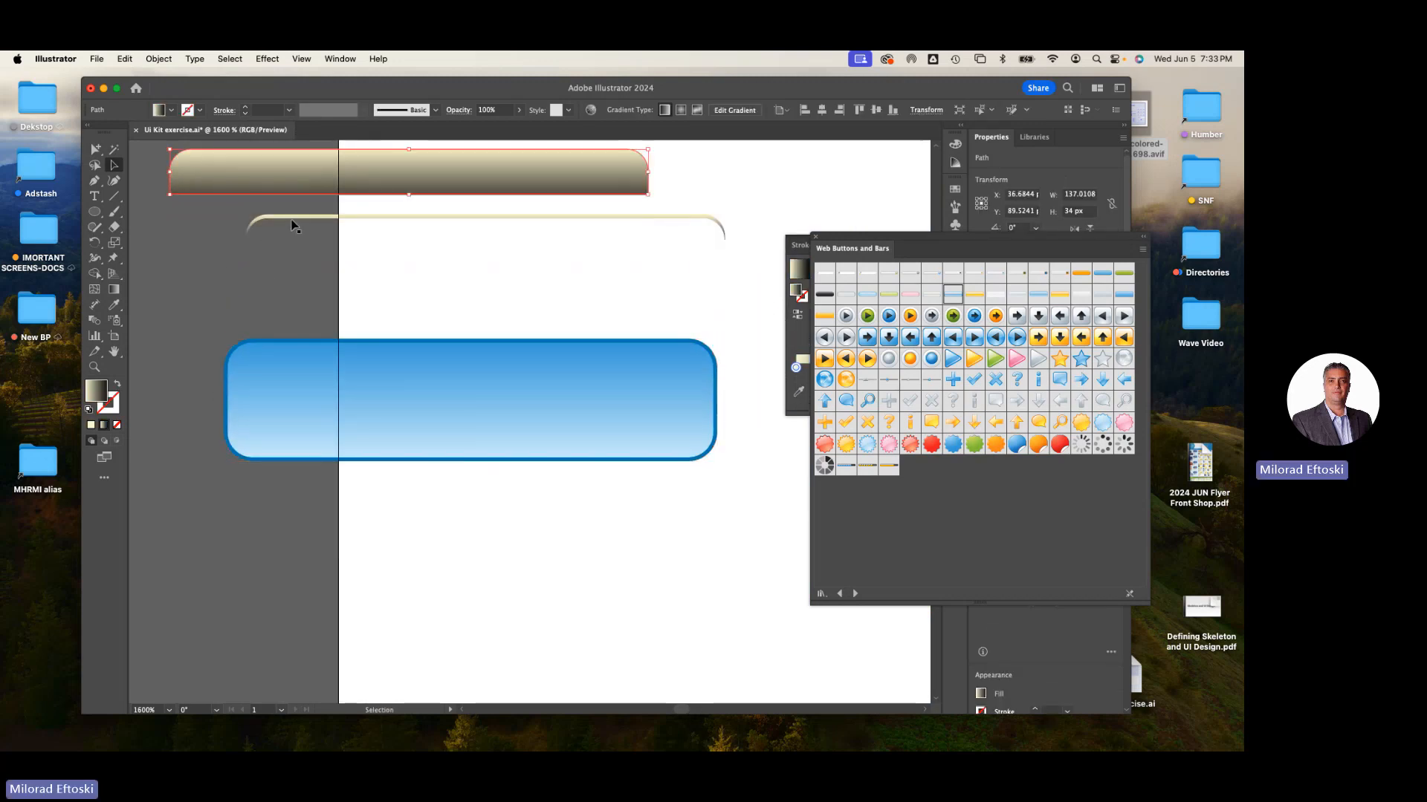
left_click_drag(291, 217, 248, 245)
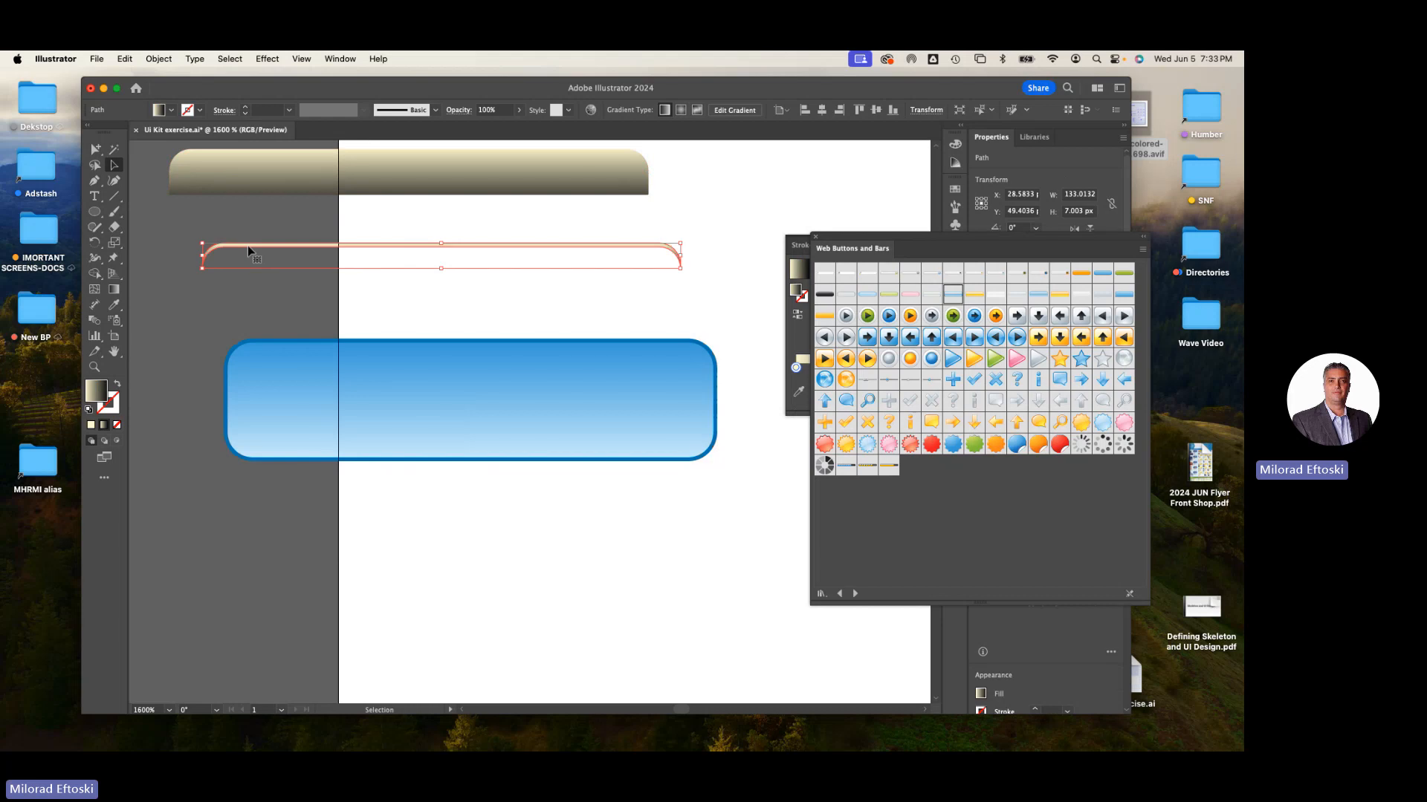
left_click_drag(349, 363, 303, 326)
left_click_drag(829, 243, 636, 424)
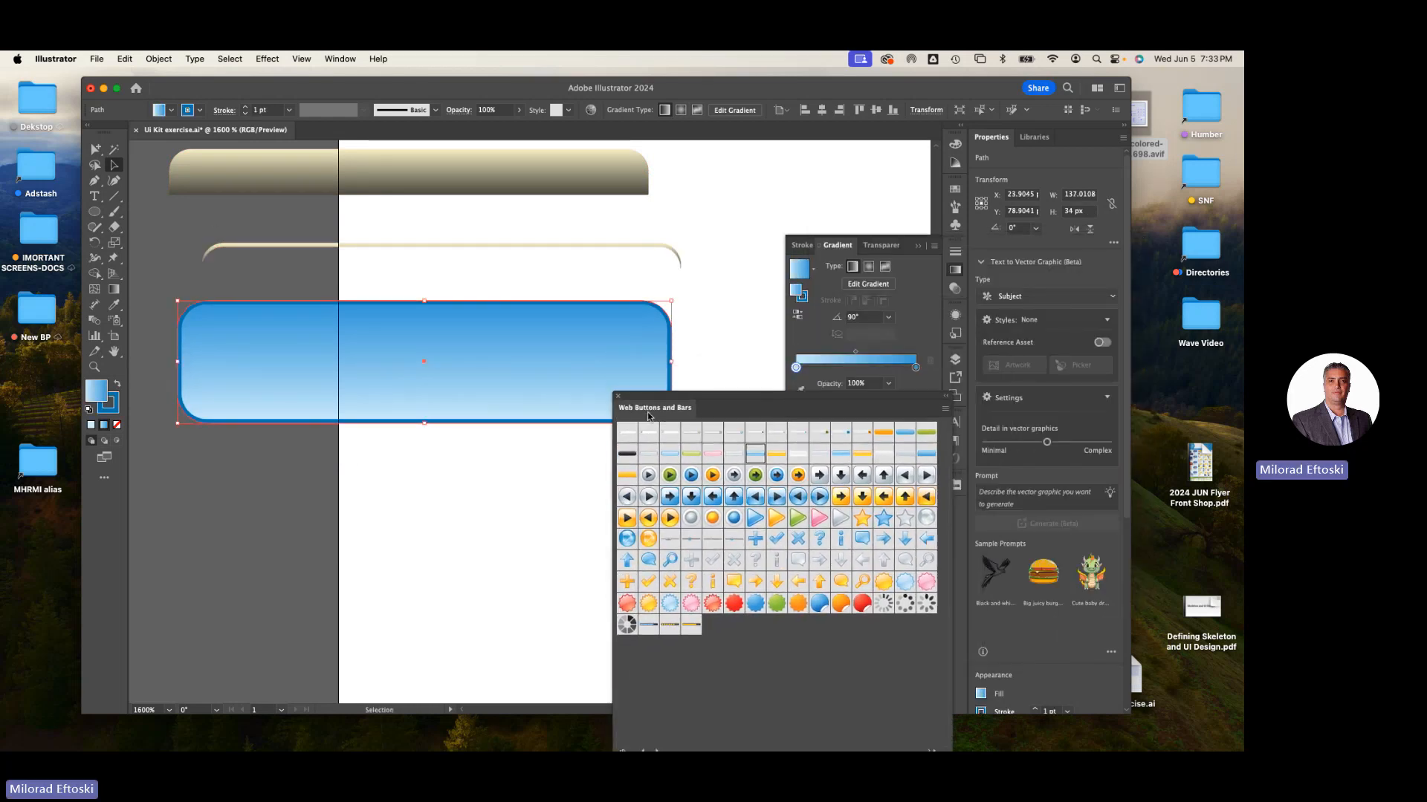
- Inspect the transparency blend modes of the blue body and the gold top shape
left_click(955, 290)
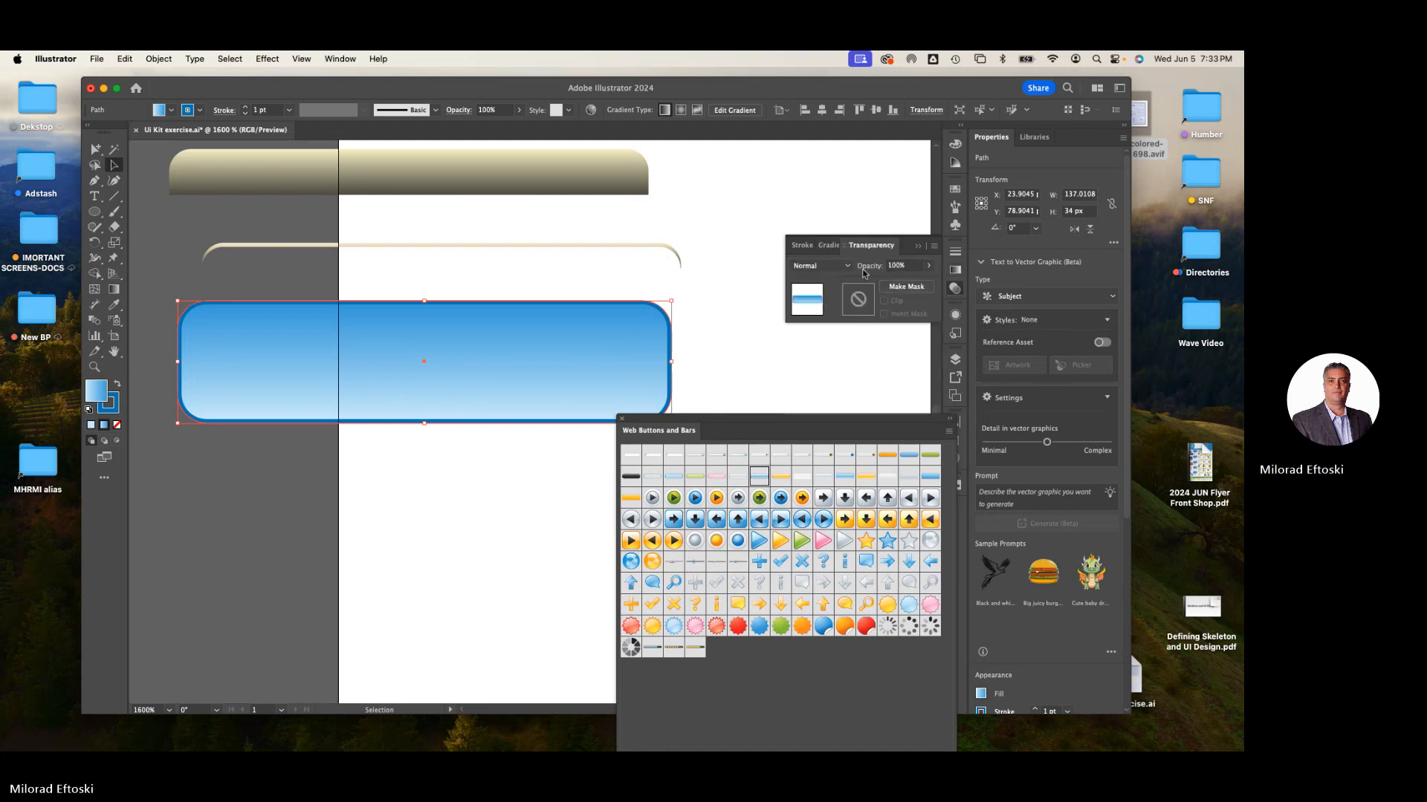
left_click(817, 265)
left_click(817, 339)
left_click(551, 182)
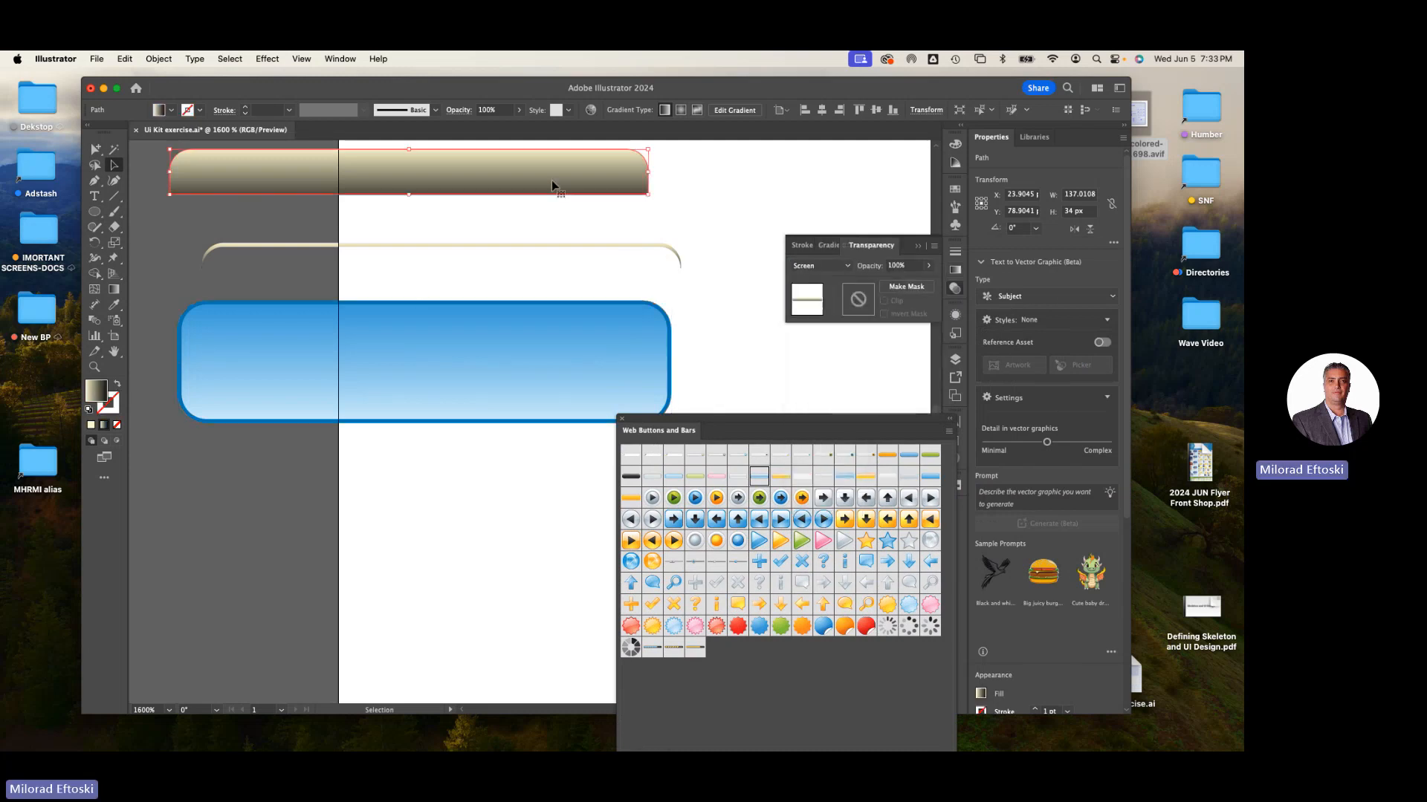
left_click(808, 266)
left_click(808, 266)
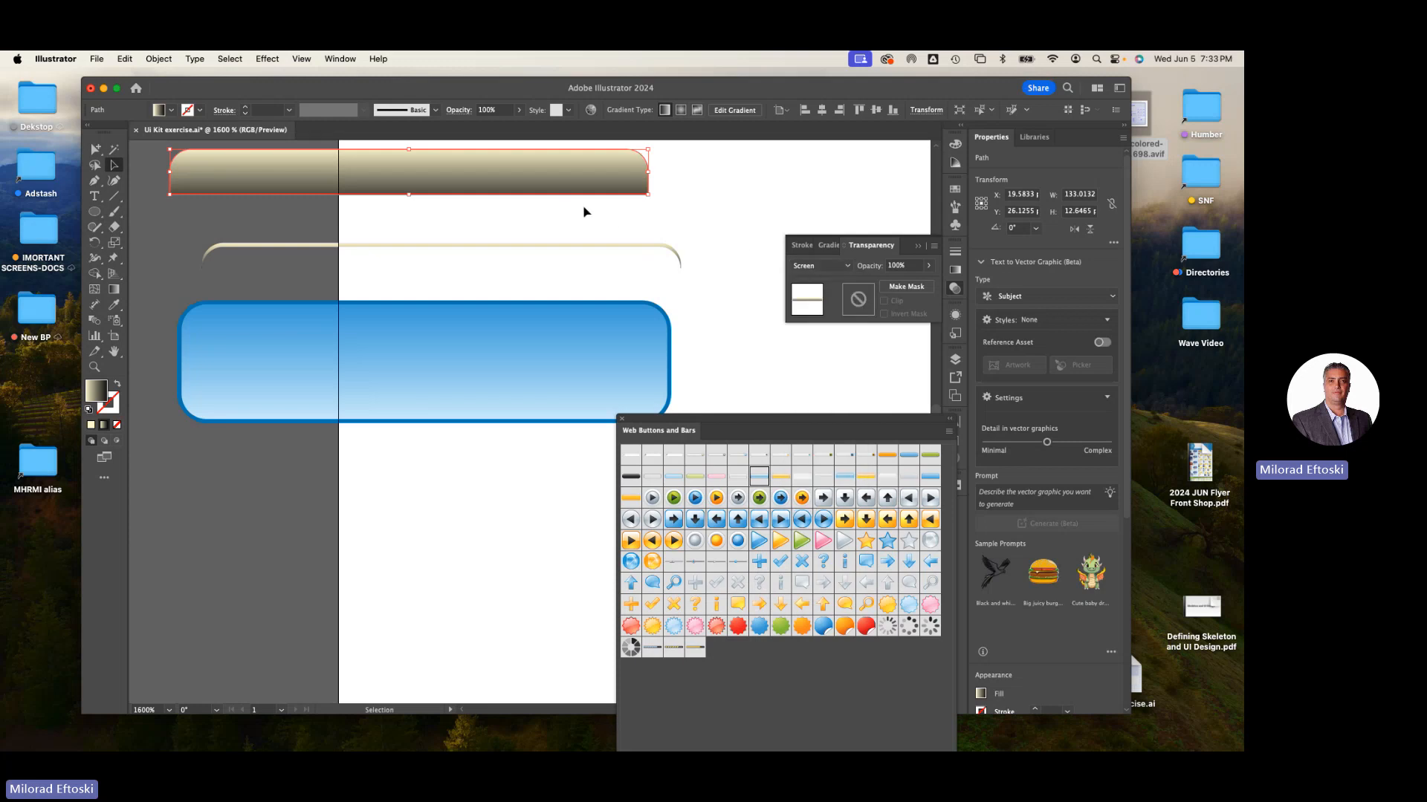
- Move the gold top shape back over the blue body, switching its blend mode to Normal and back to Screen
left_click_drag(583, 212, 560, 314)
left_click(833, 266)
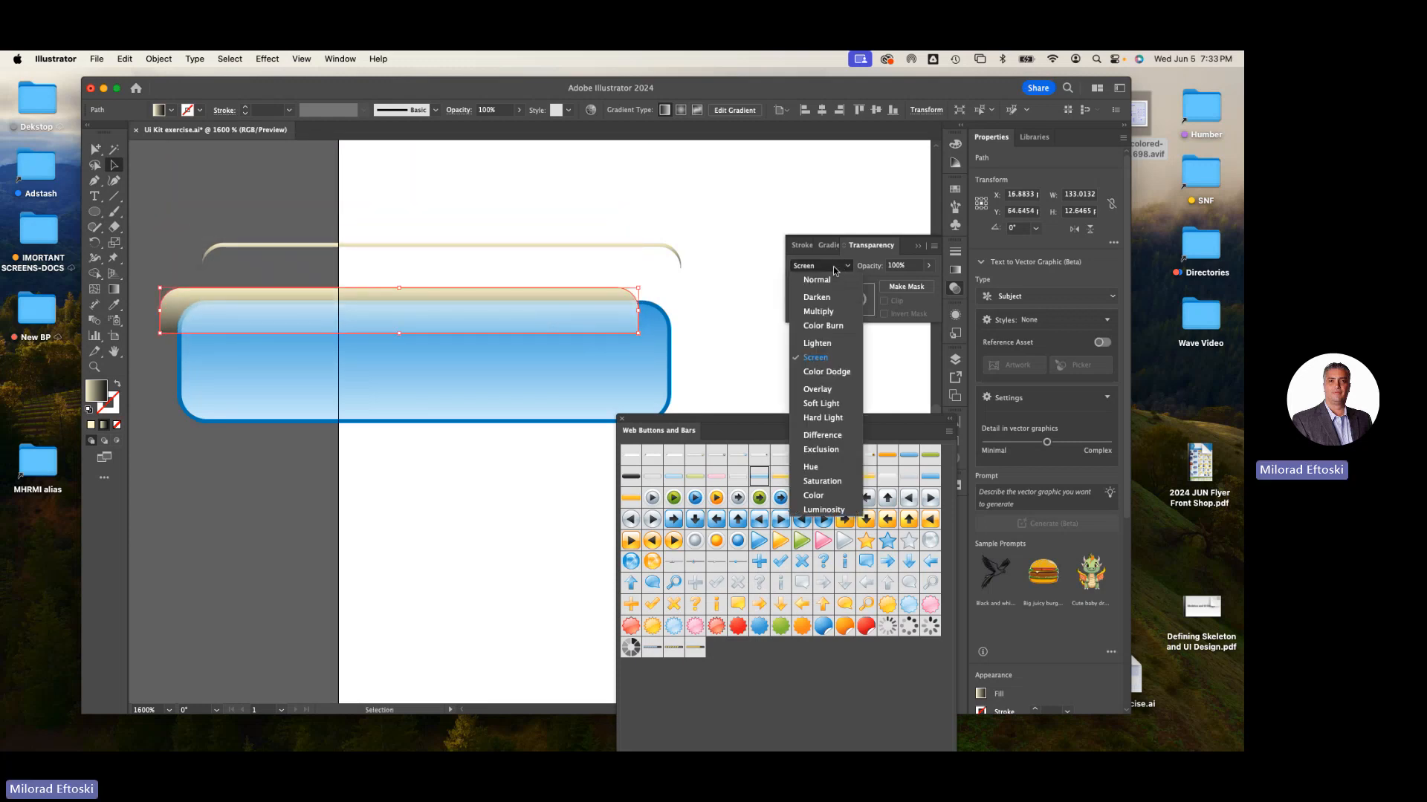
left_click(825, 280)
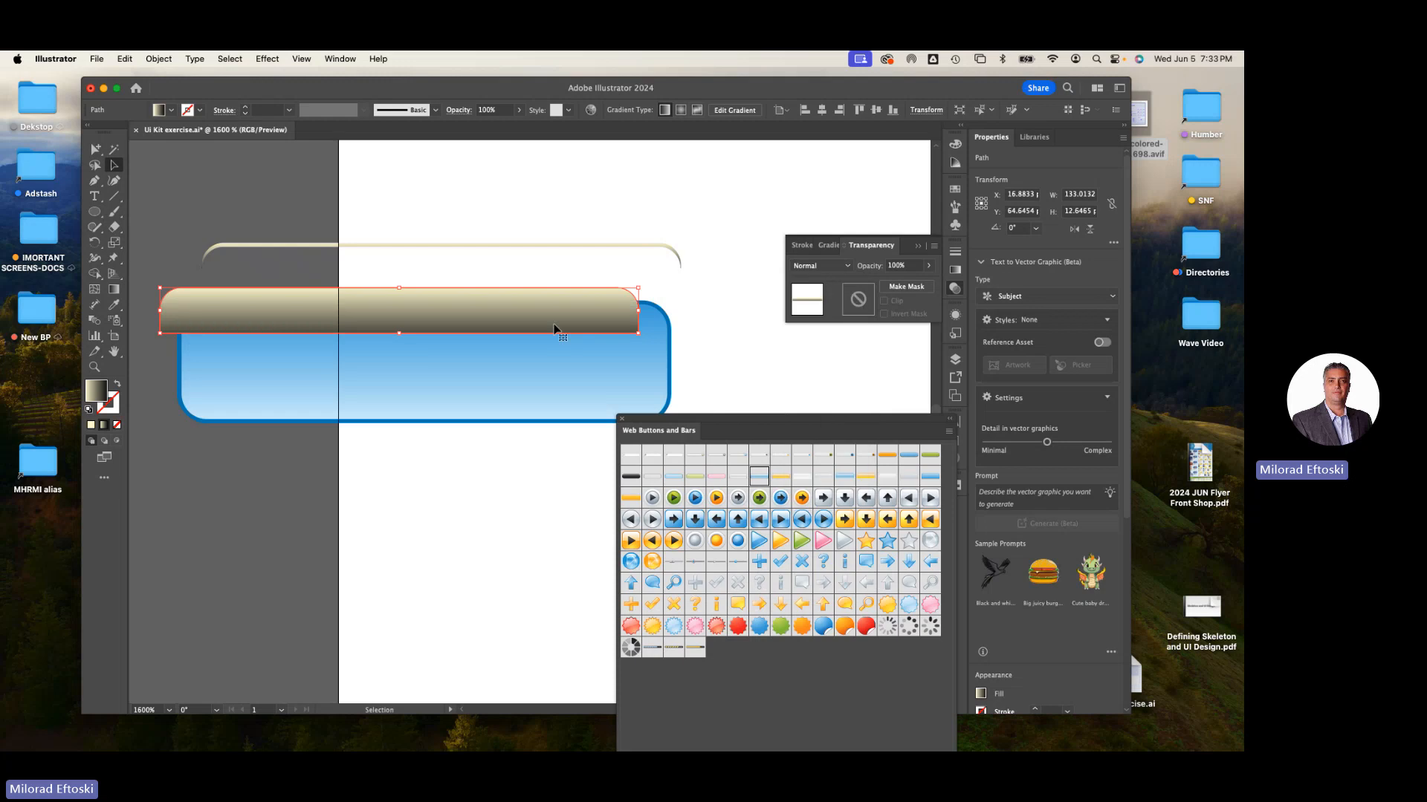
left_click(818, 269)
left_click(815, 362)
left_click_drag(571, 291, 592, 312)
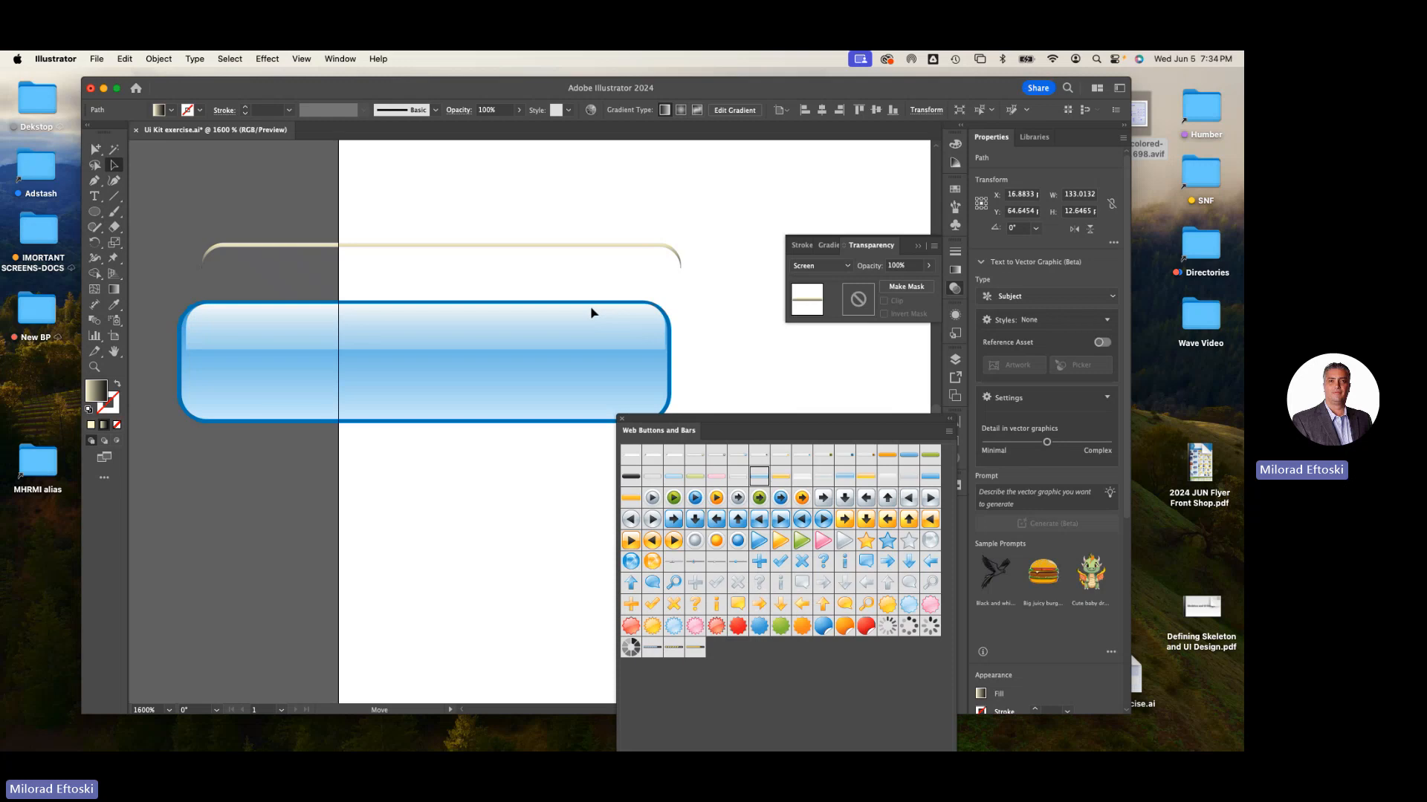
mouse_move(592, 312)
left_mouse_down()
mouse_move(577, 335)
mouse_move(593, 315)
left_mouse_up()
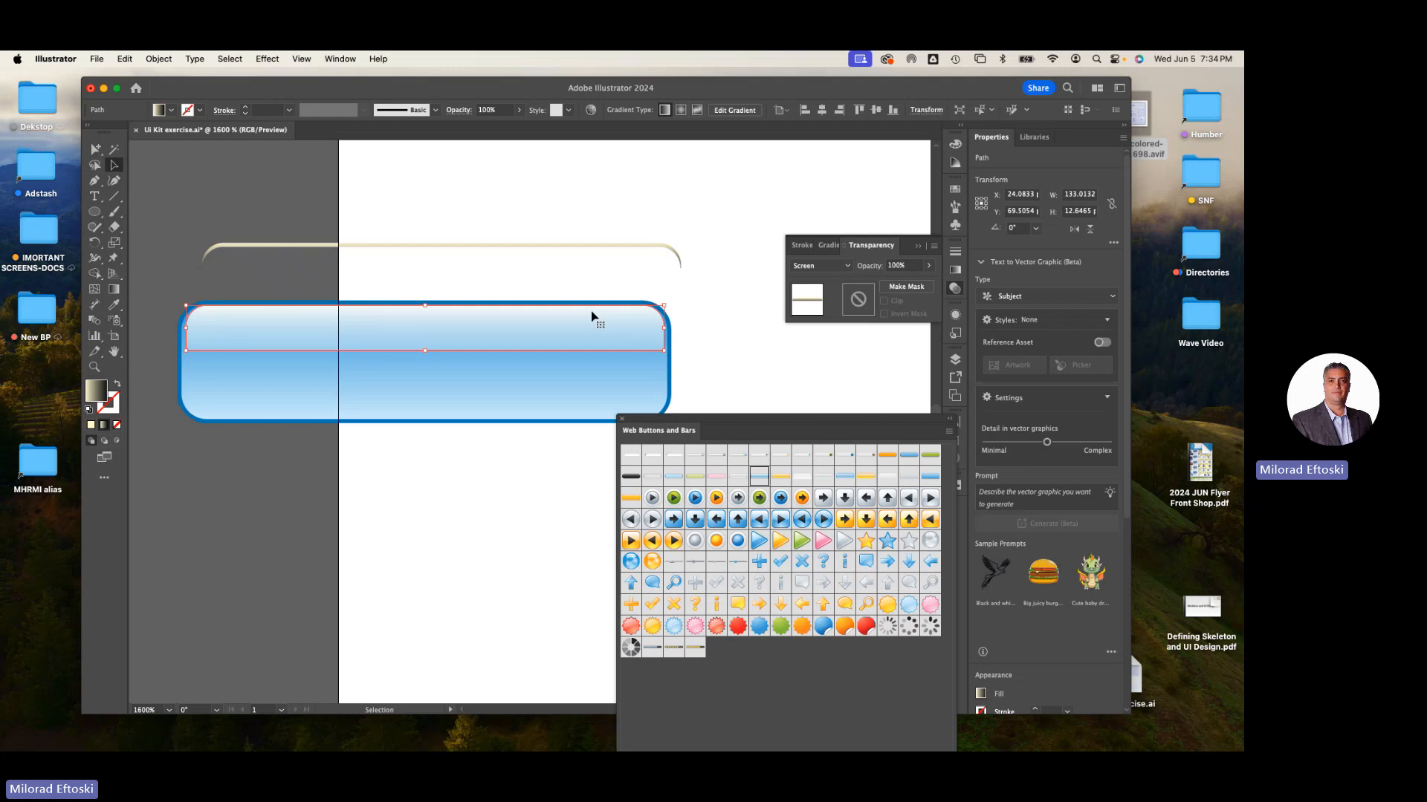
- Move the thin highlight strip back onto the blue button
left_click(562, 244)
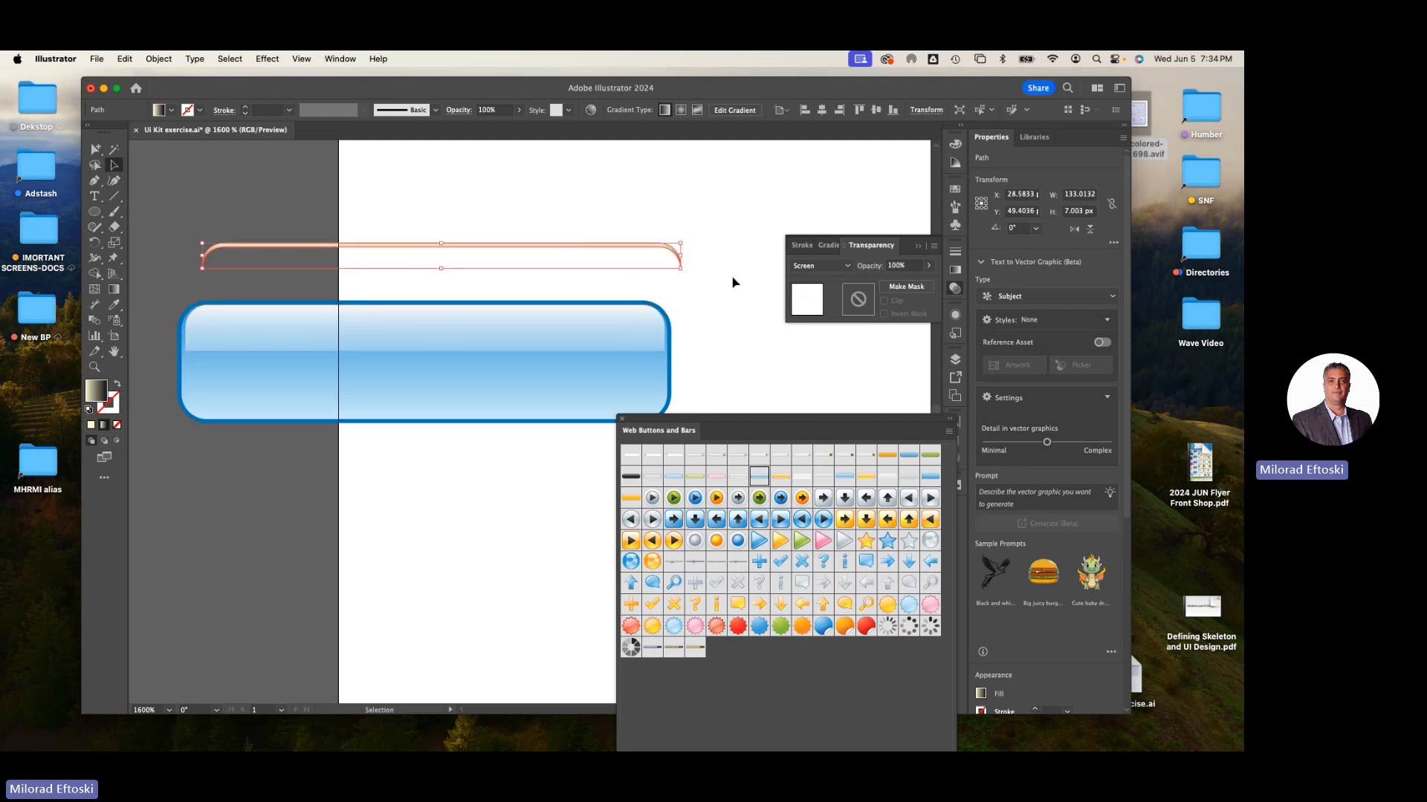
left_click_drag(605, 246, 587, 311)
left_click(597, 282)
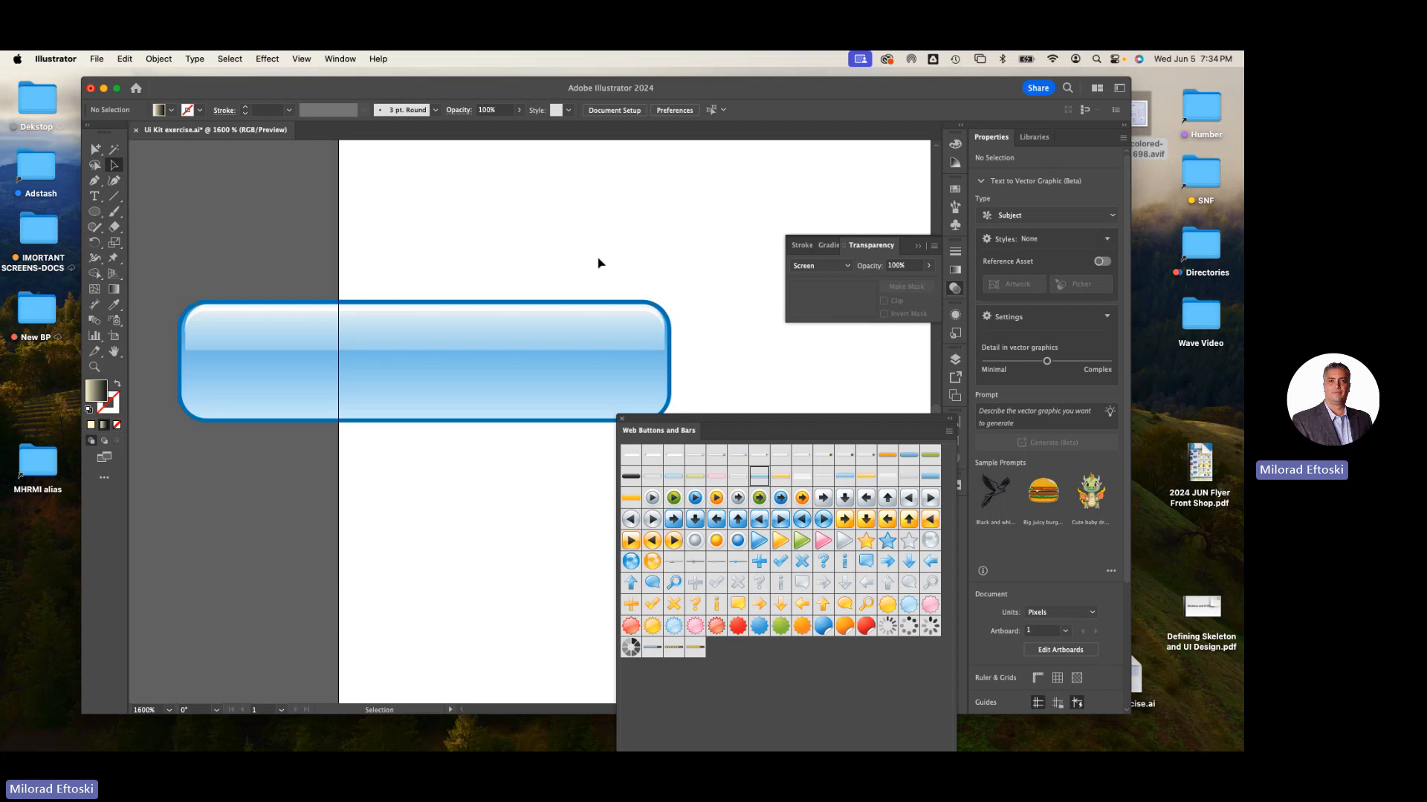
- Pull the gold top shape and the blue body apart again
left_click_drag(567, 306, 570, 255)
left_click_drag(557, 342, 641, 366)
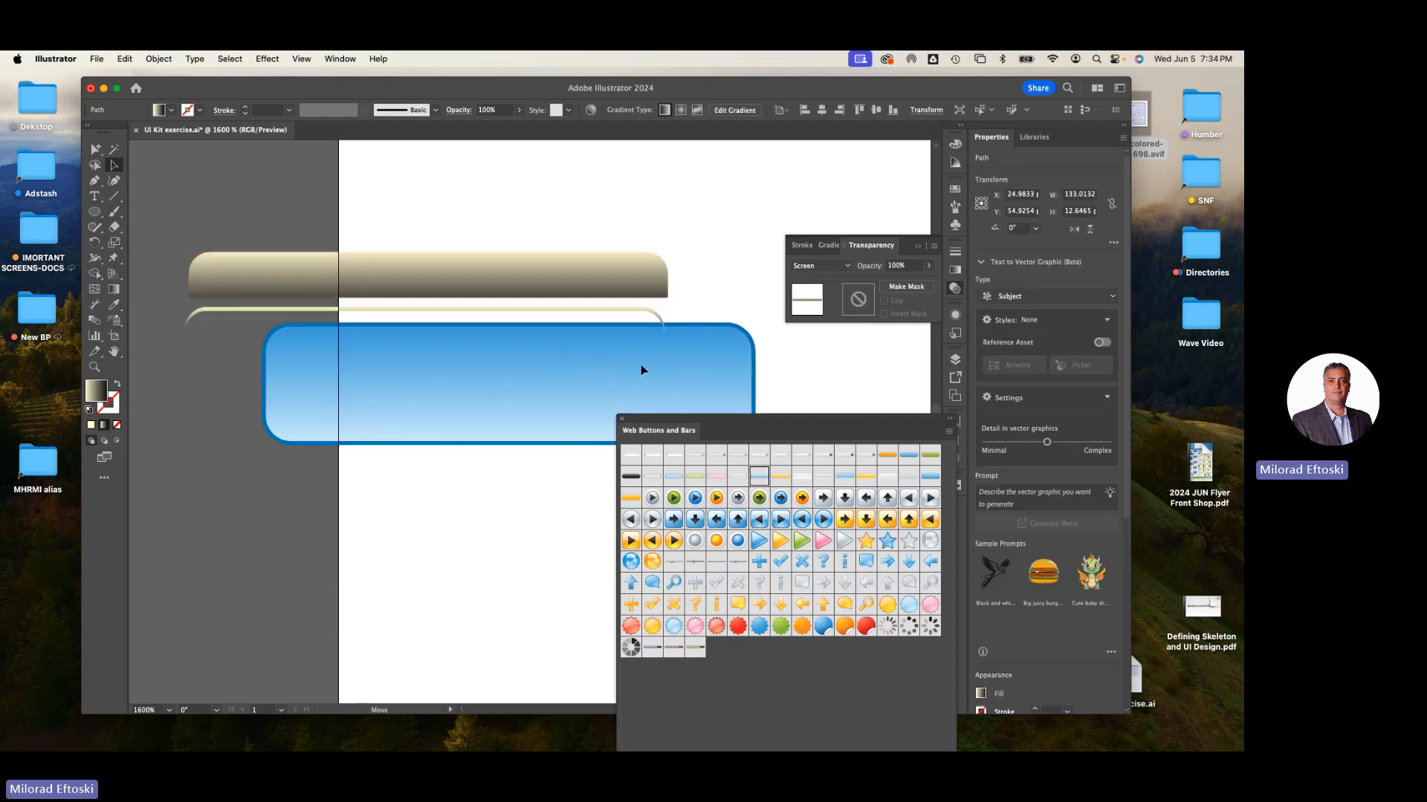
left_click(641, 366)
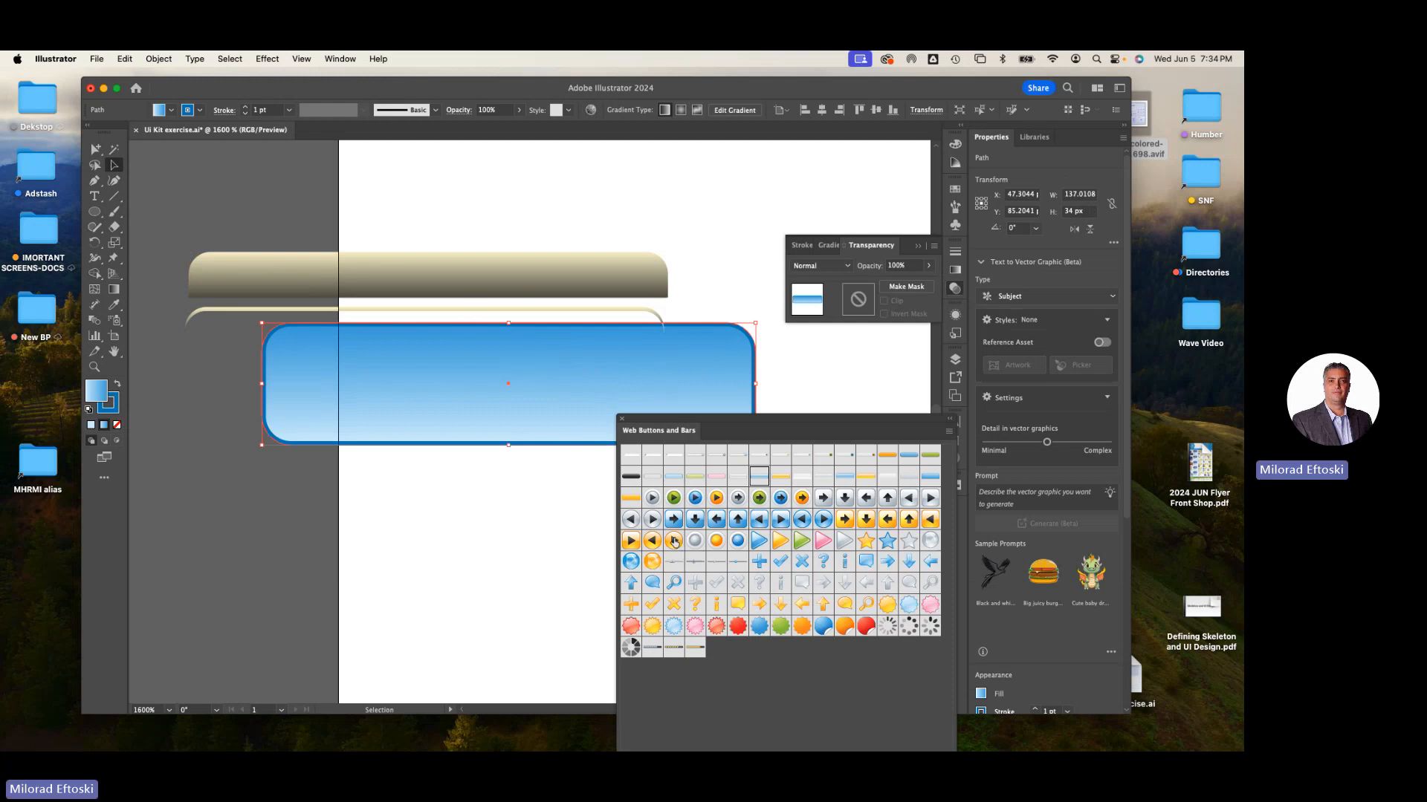
- Place the orange play-button symbol, break its symbol link, and pull the black triangle away from the circle
left_click_drag(674, 541, 473, 264)
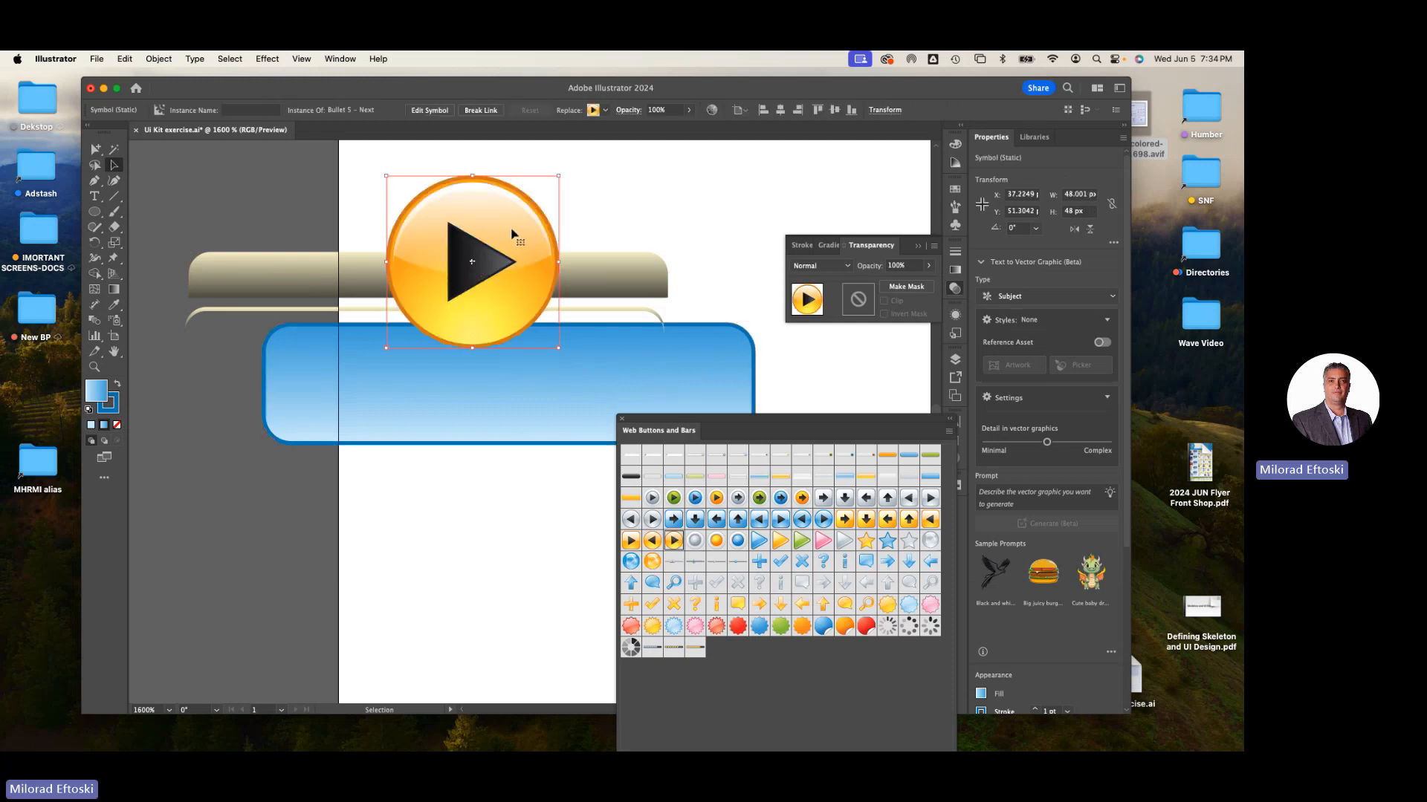
left_click(481, 113)
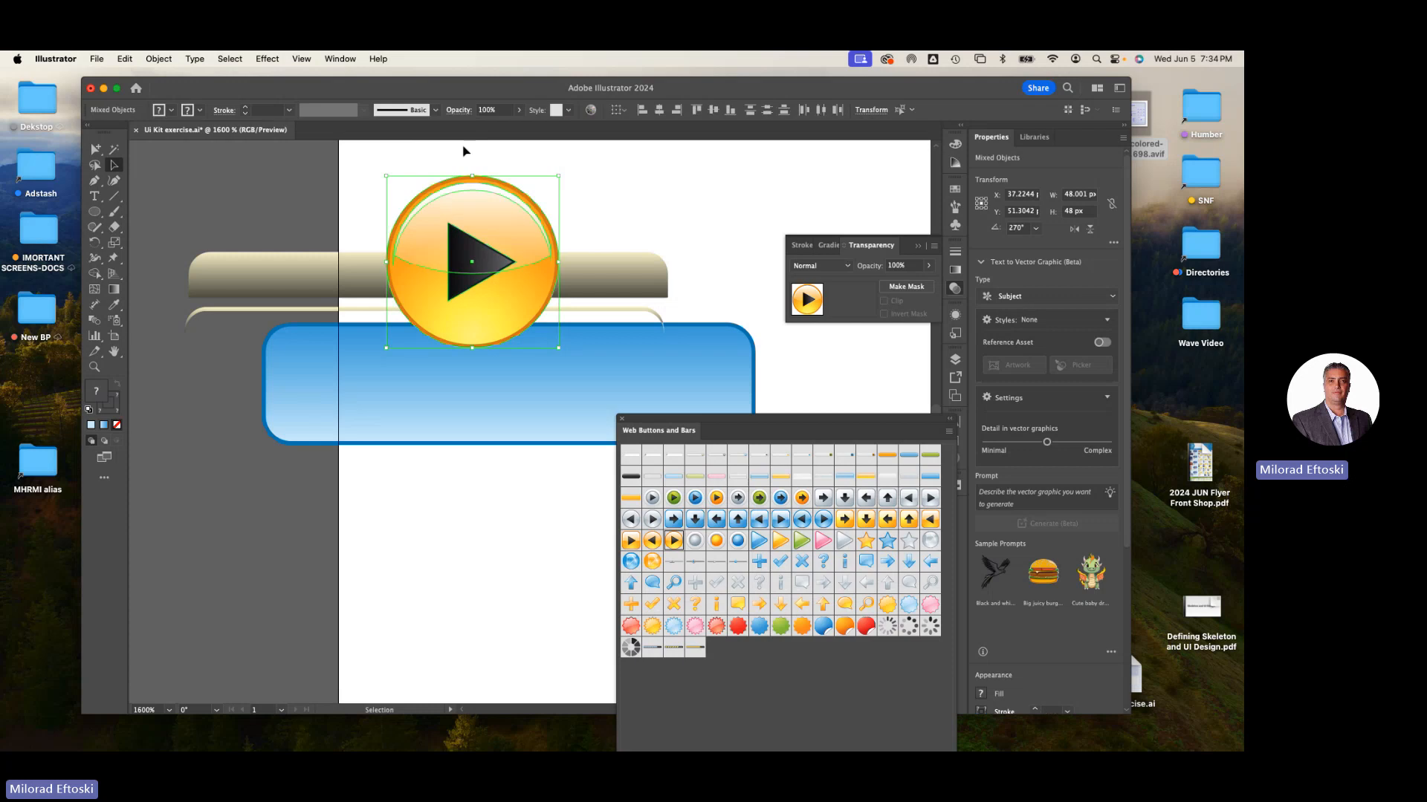
left_click(468, 152)
left_click_drag(459, 212, 283, 195)
left_click_drag(471, 261, 390, 230)
left_click(272, 224)
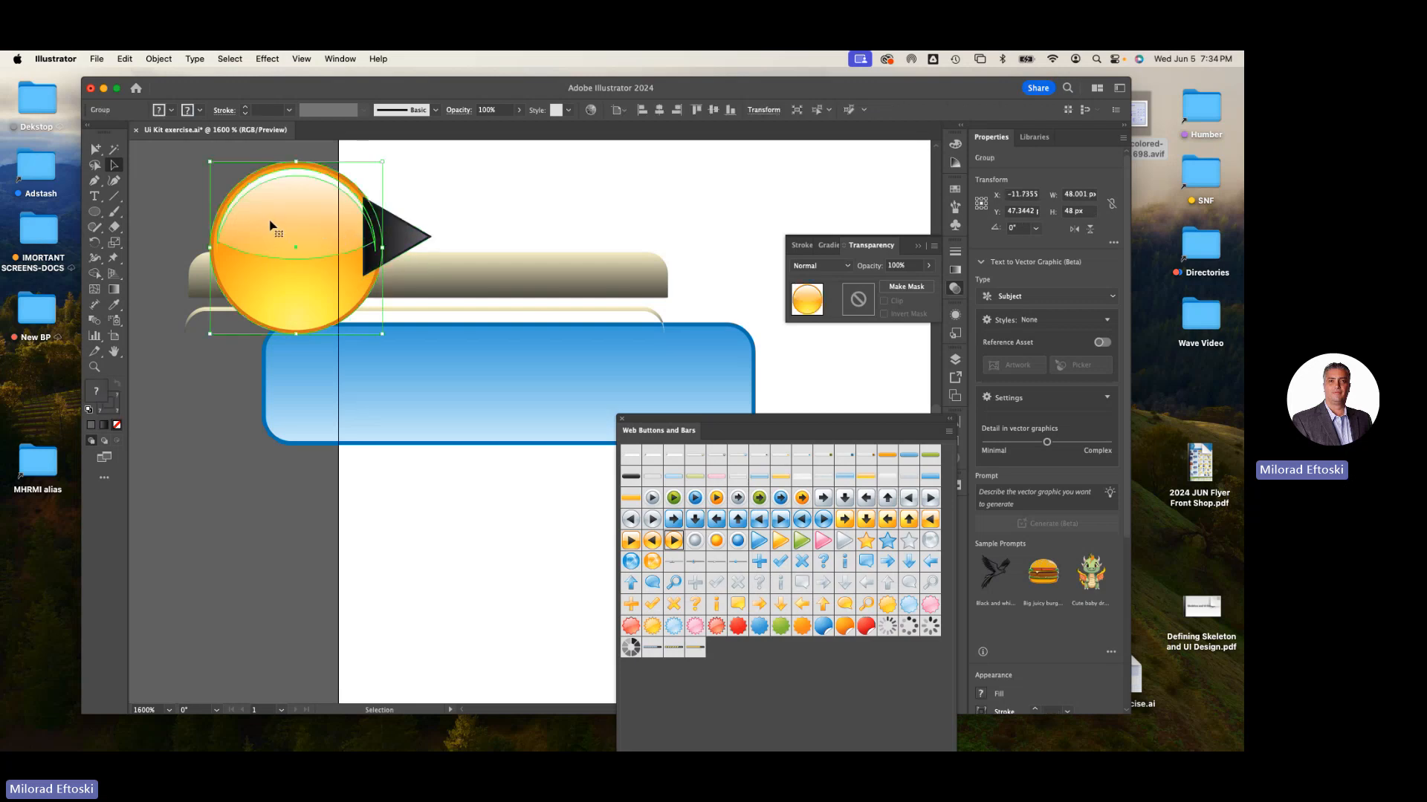
- Ungroup the orange circle and pull apart its glossy Screen highlight, outer ring and orange body
right_click(271, 224)
left_click(257, 455)
left_click(257, 455)
left_click_drag(293, 237, 252, 215)
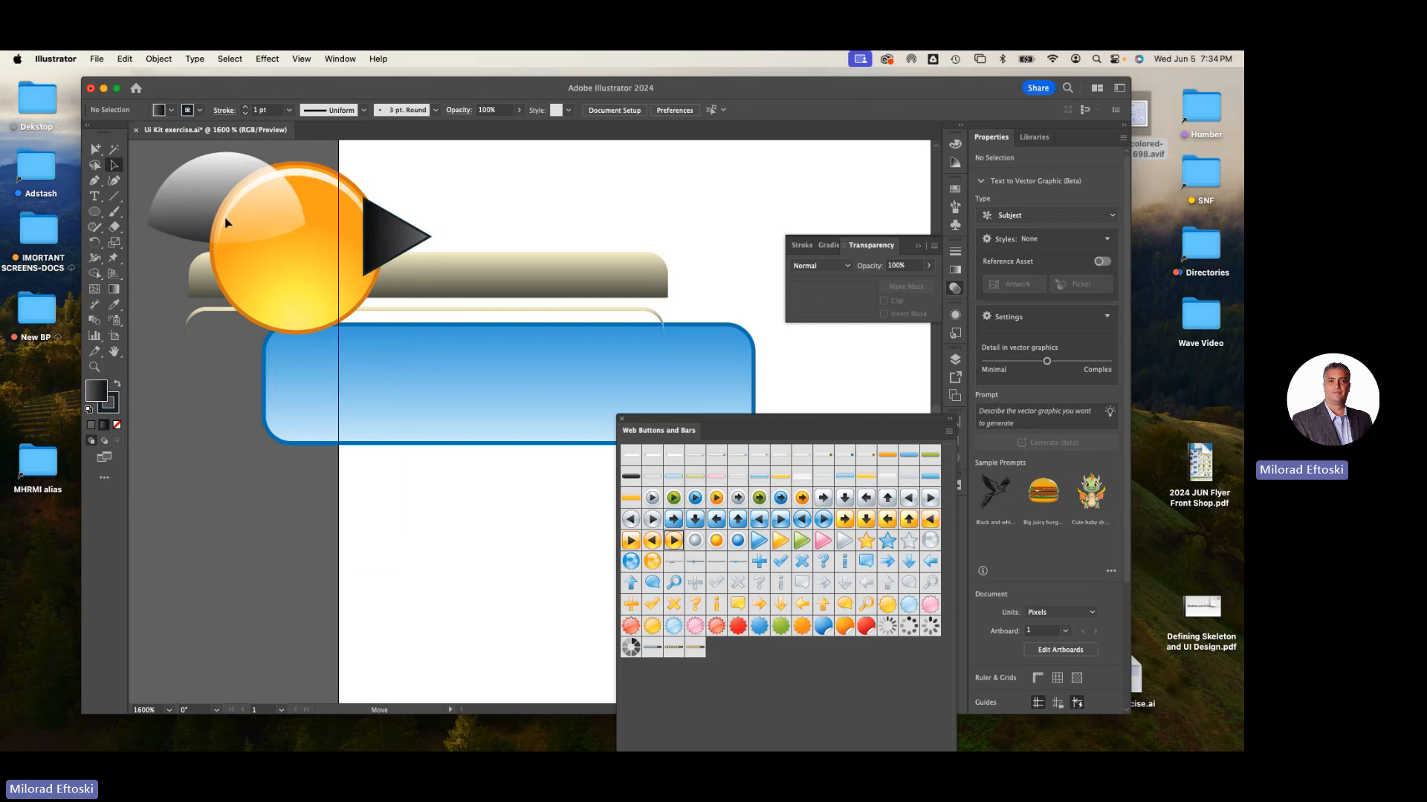
left_click(195, 194)
left_click(803, 265)
left_click(804, 265)
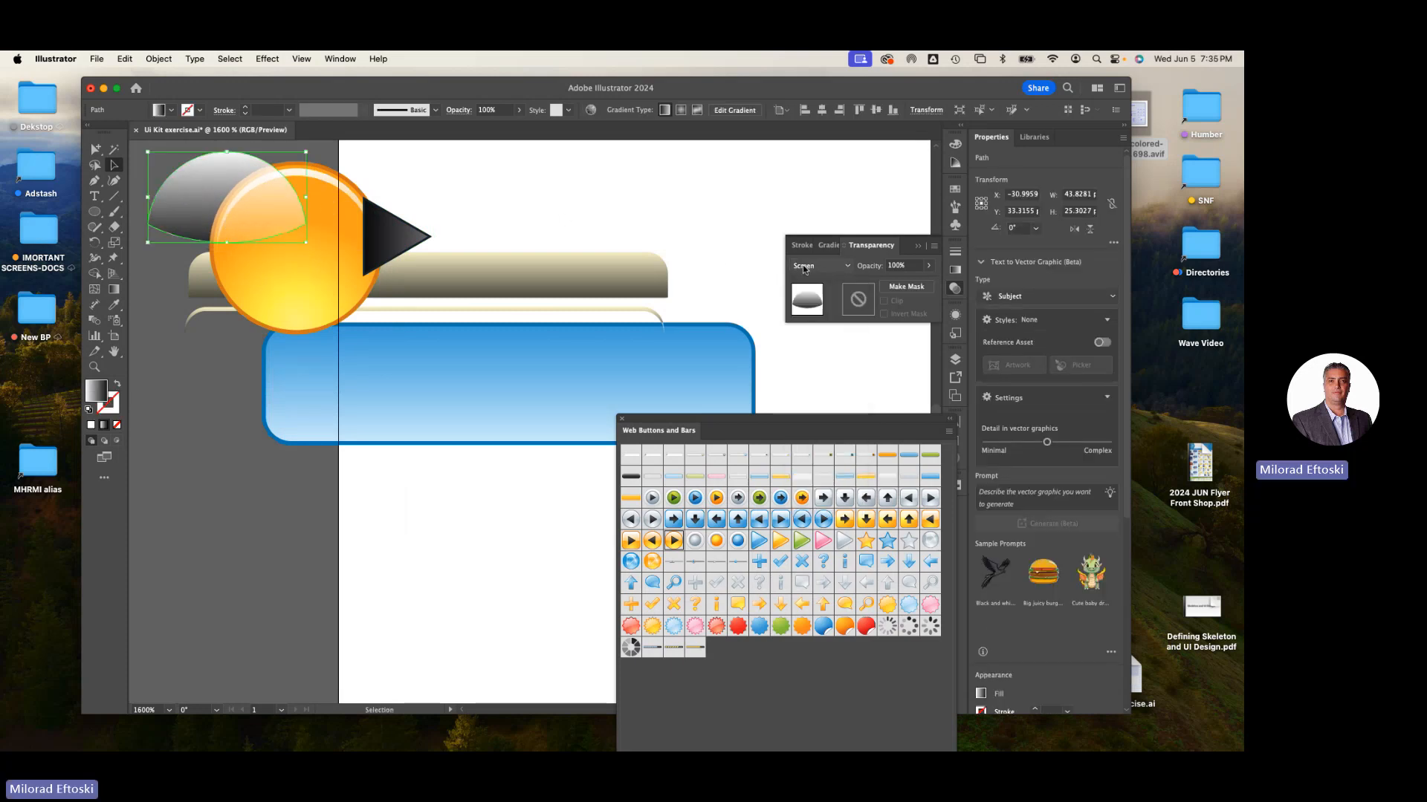
left_click_drag(203, 206, 138, 242)
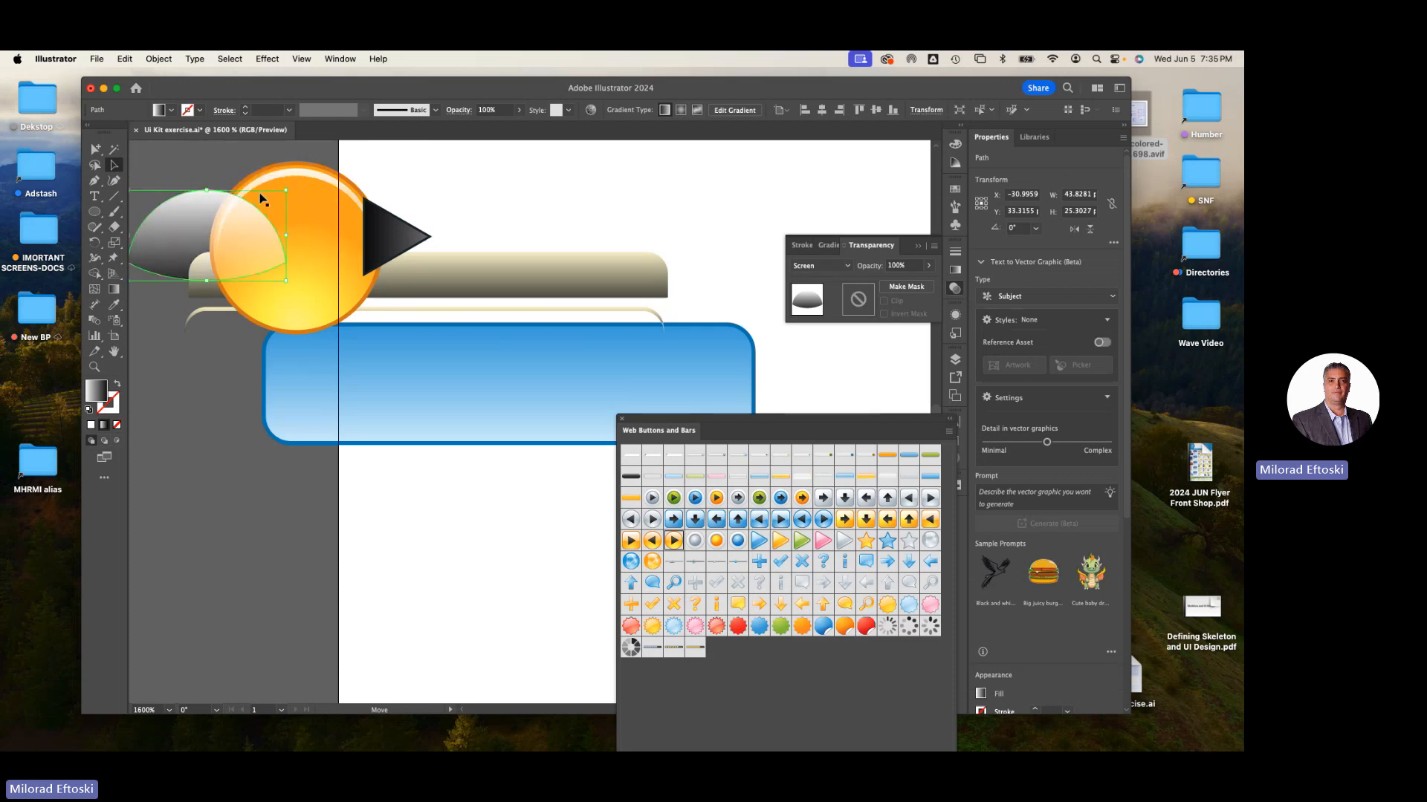
left_click_drag(280, 176, 226, 157)
left_click_drag(305, 287, 288, 325)
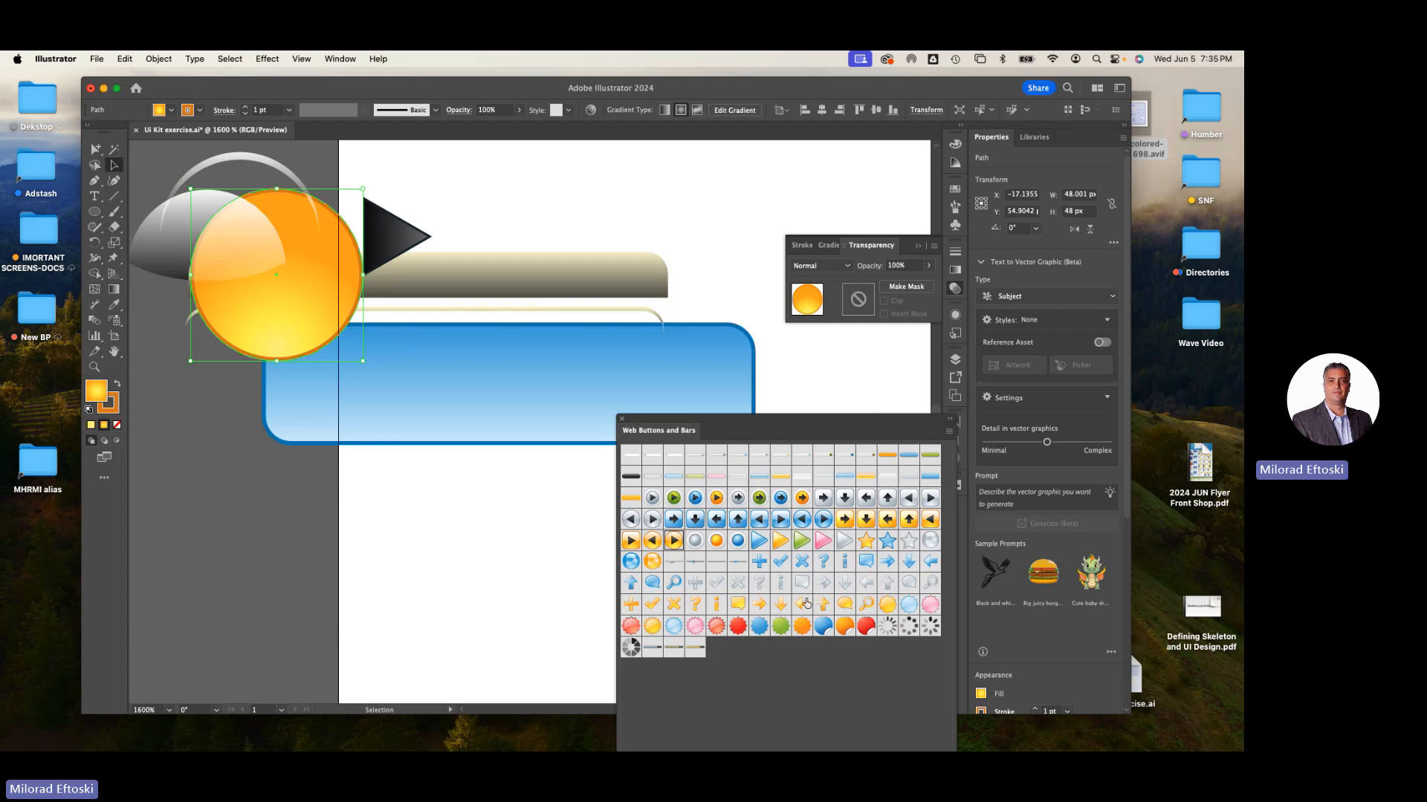
- Place the grey loading spinner symbol below the buttons and rotate it slightly
left_click_drag(630, 648, 422, 571)
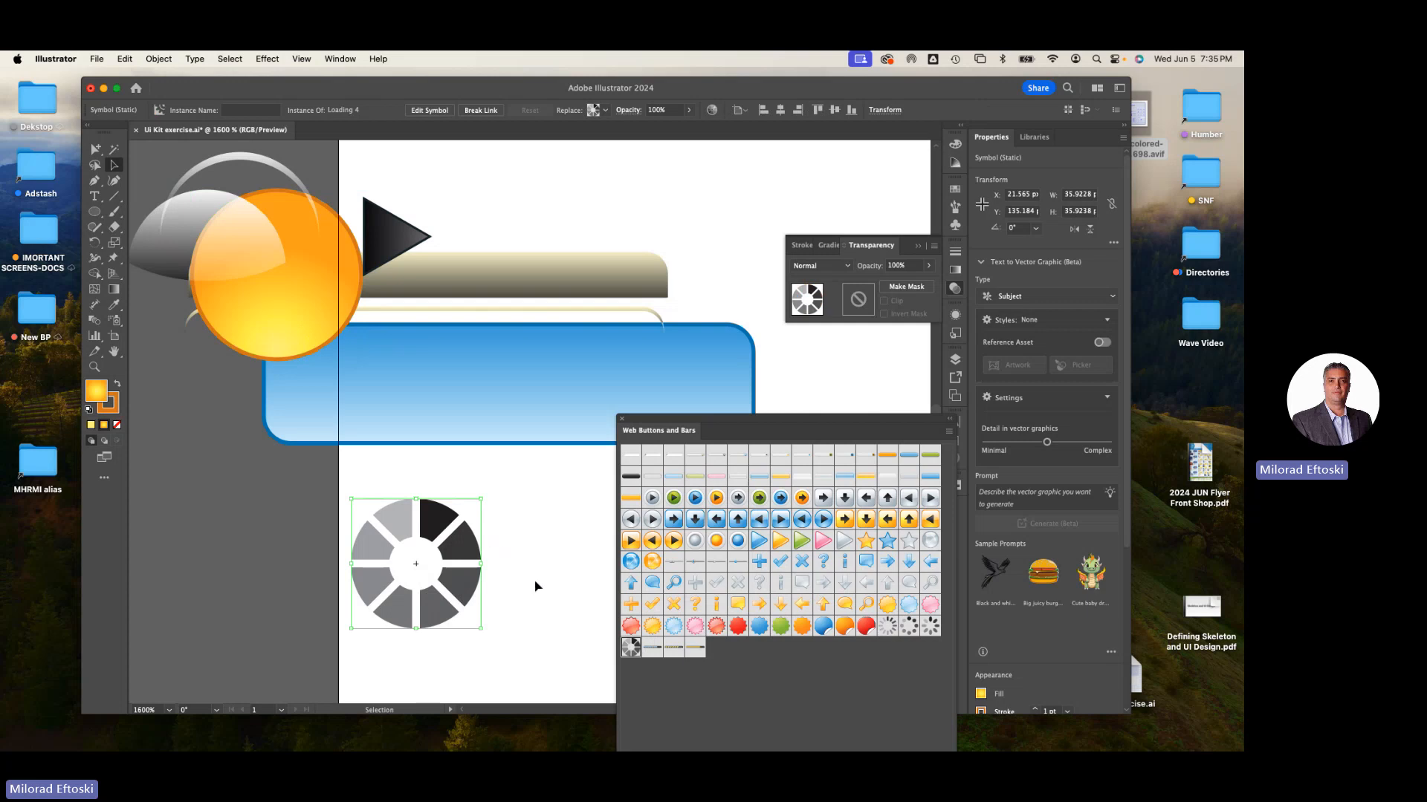
scroll(484, 498, "down", 3)
left_click_drag(480, 505, 493, 506)
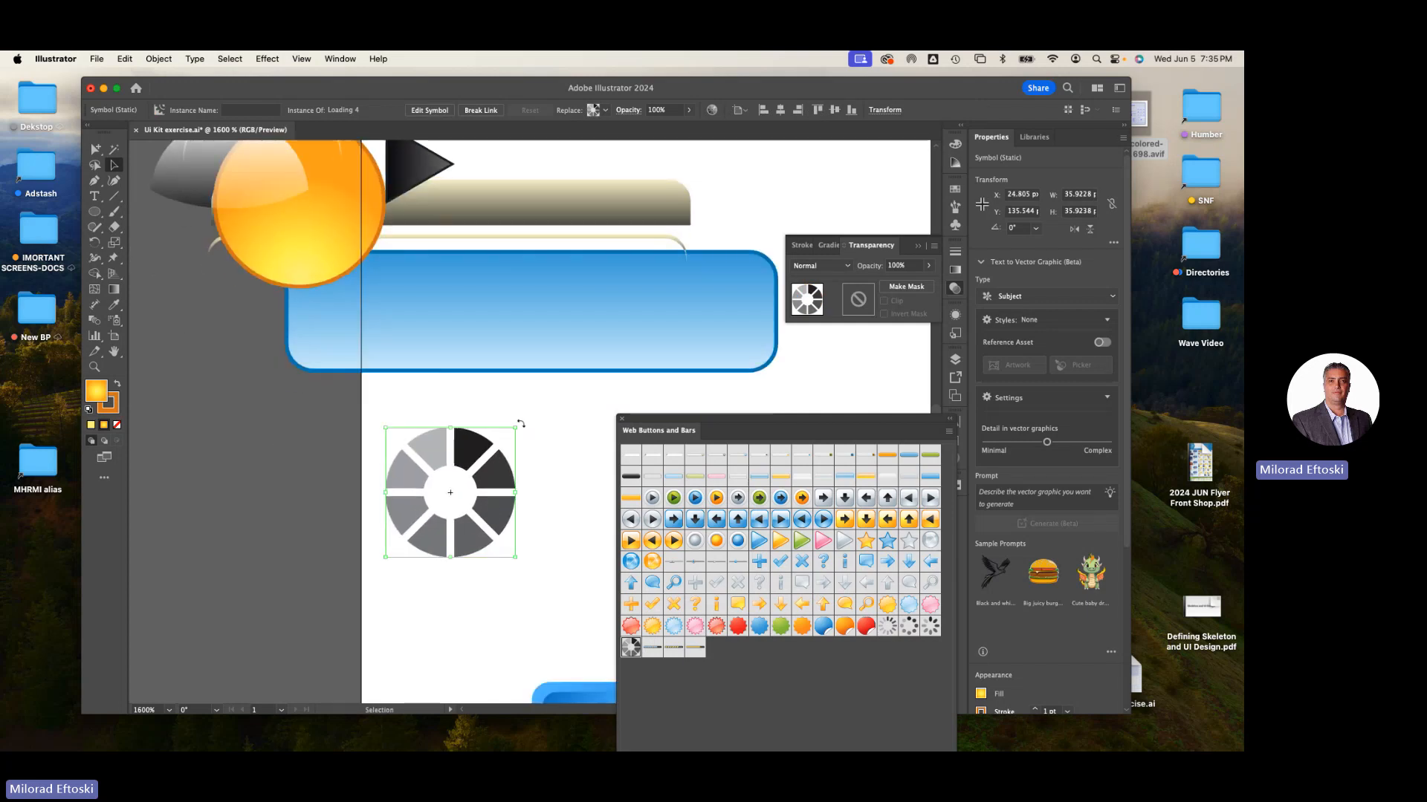
left_click_drag(520, 424, 532, 437)
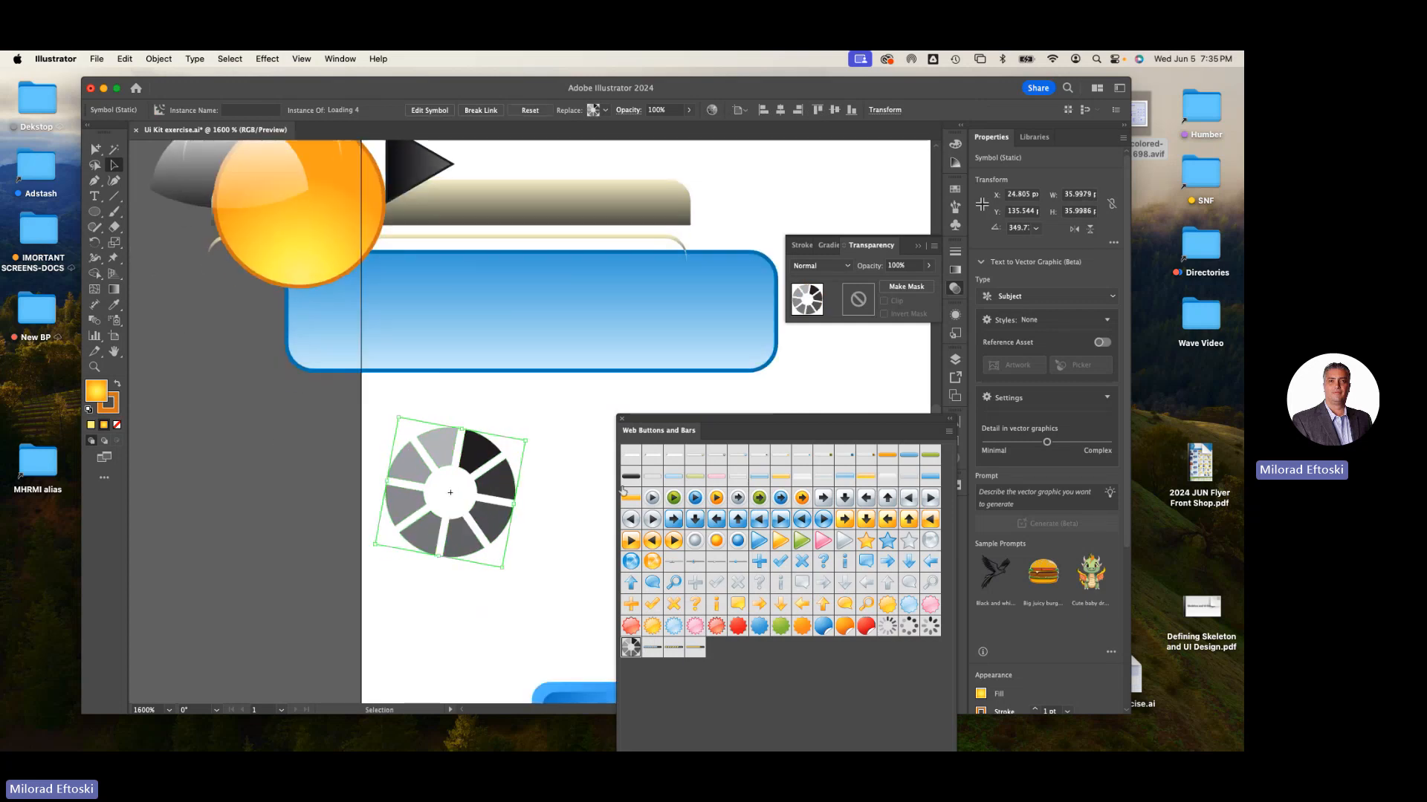
- Repeat the spinner's rotation nine times to step it around
key("super+d")
key("super+d")
key("super+d")
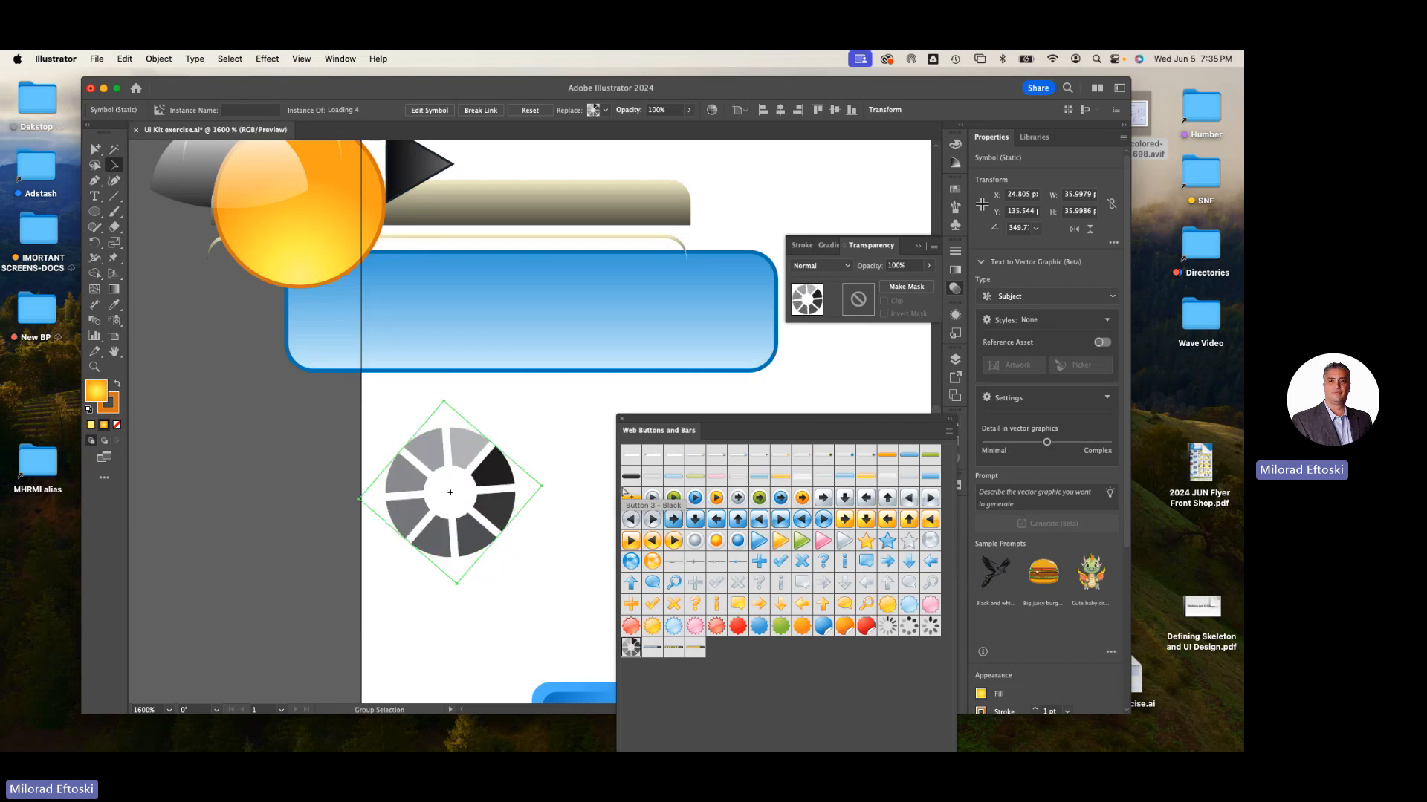
key("super+d")
key("super+d")
key("super+d")
key("super+d")
key("super+d")
key("super+d")
key("super+d")
key("super+d")
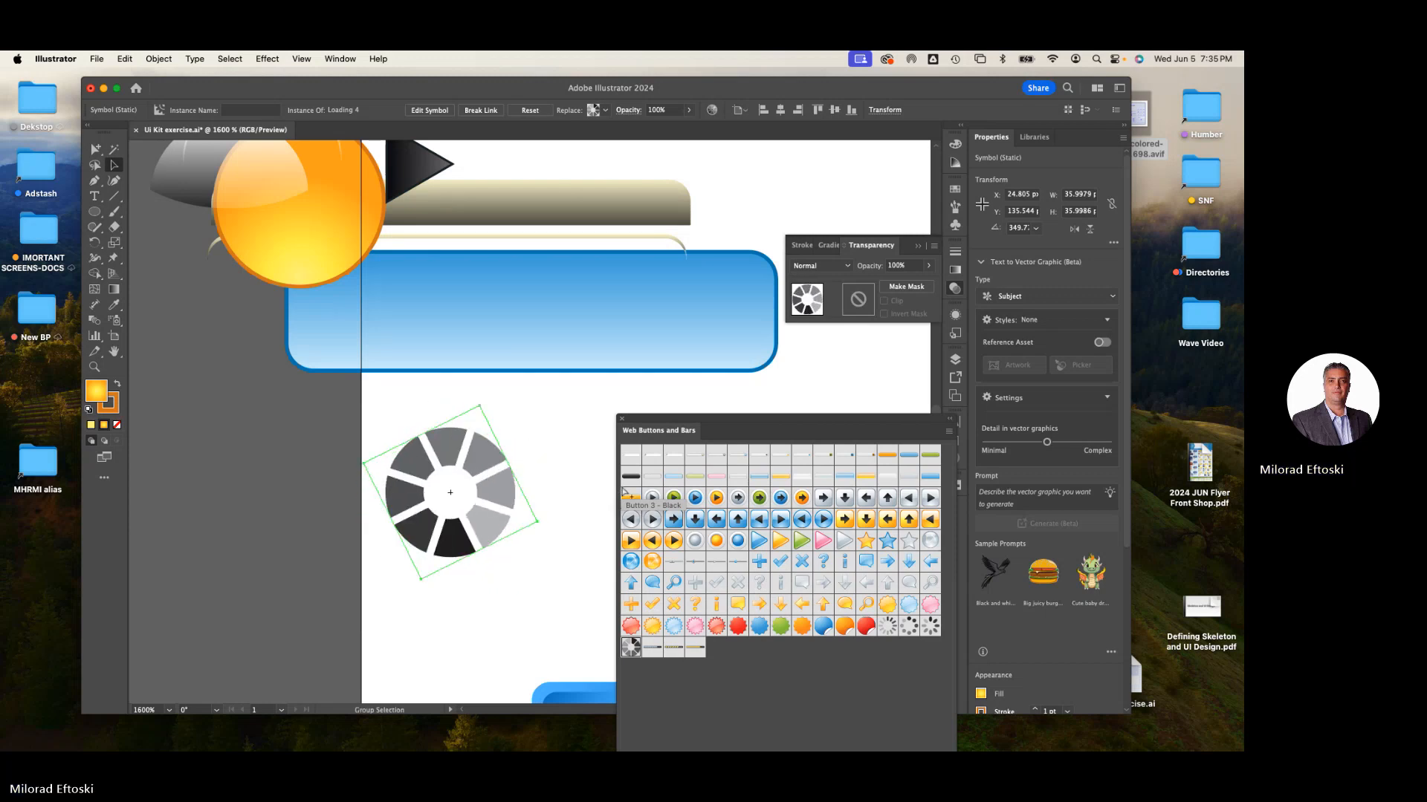
key("super+d")
key("super+d")
key("super+d")
key("super+d")
key("super+d")
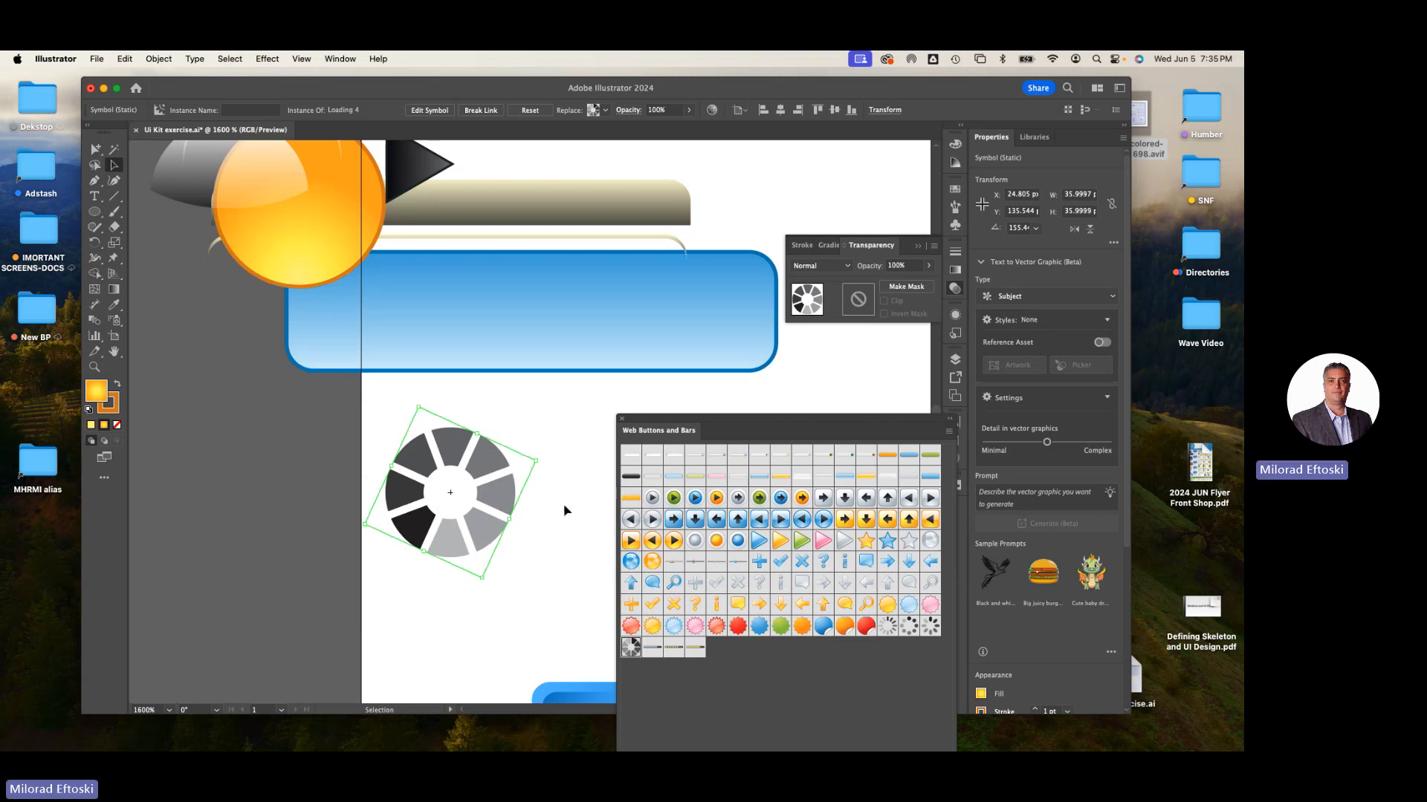
left_click(294, 480)
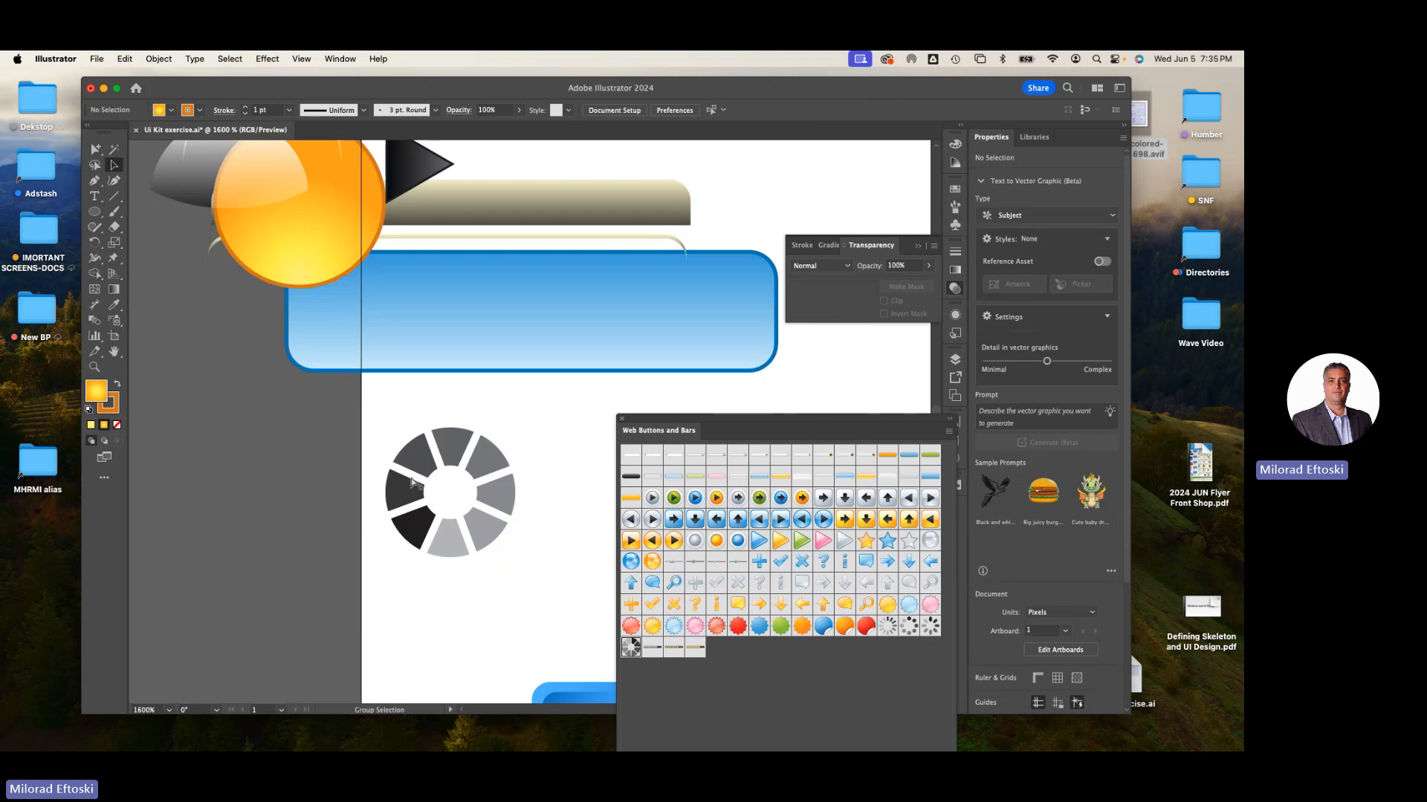
- Zoom out and delete the loading spinner
key("super+minus")
key("super+minus")
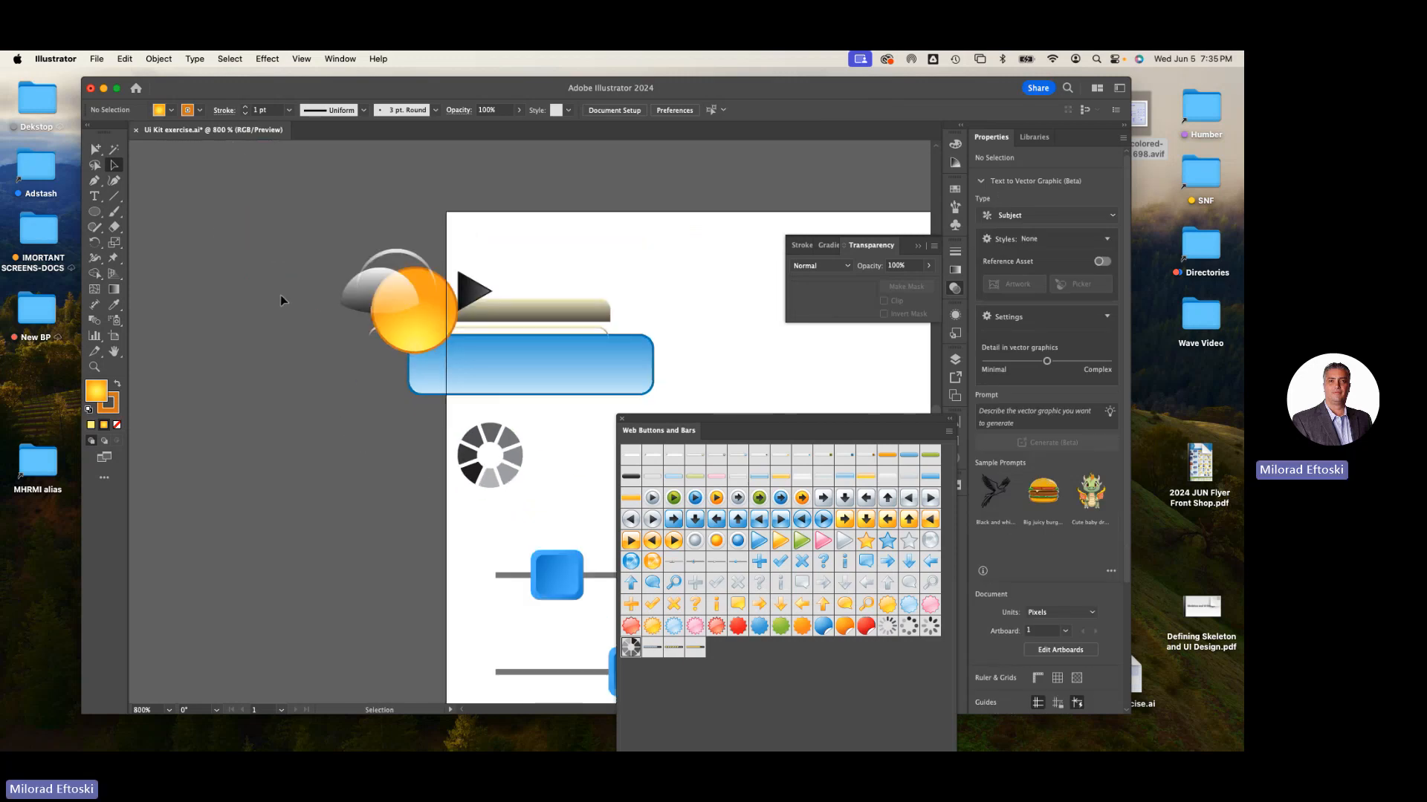
left_click_drag(389, 363, 452, 444)
key("Delete")
key("space")
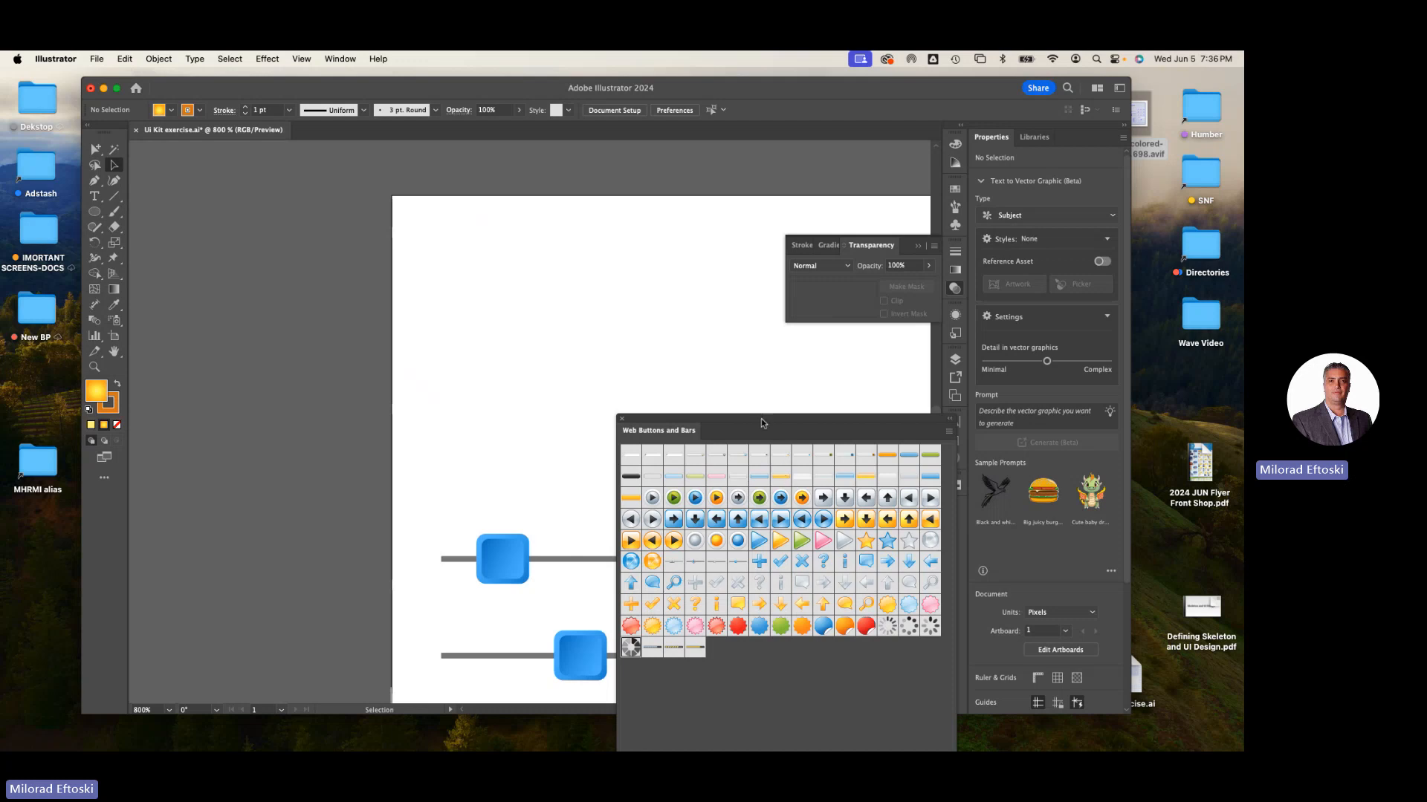
- Switch the symbol library panel to Web Icons and reposition it beside the artboard
left_click_drag(761, 418, 642, 297)
left_click(543, 654)
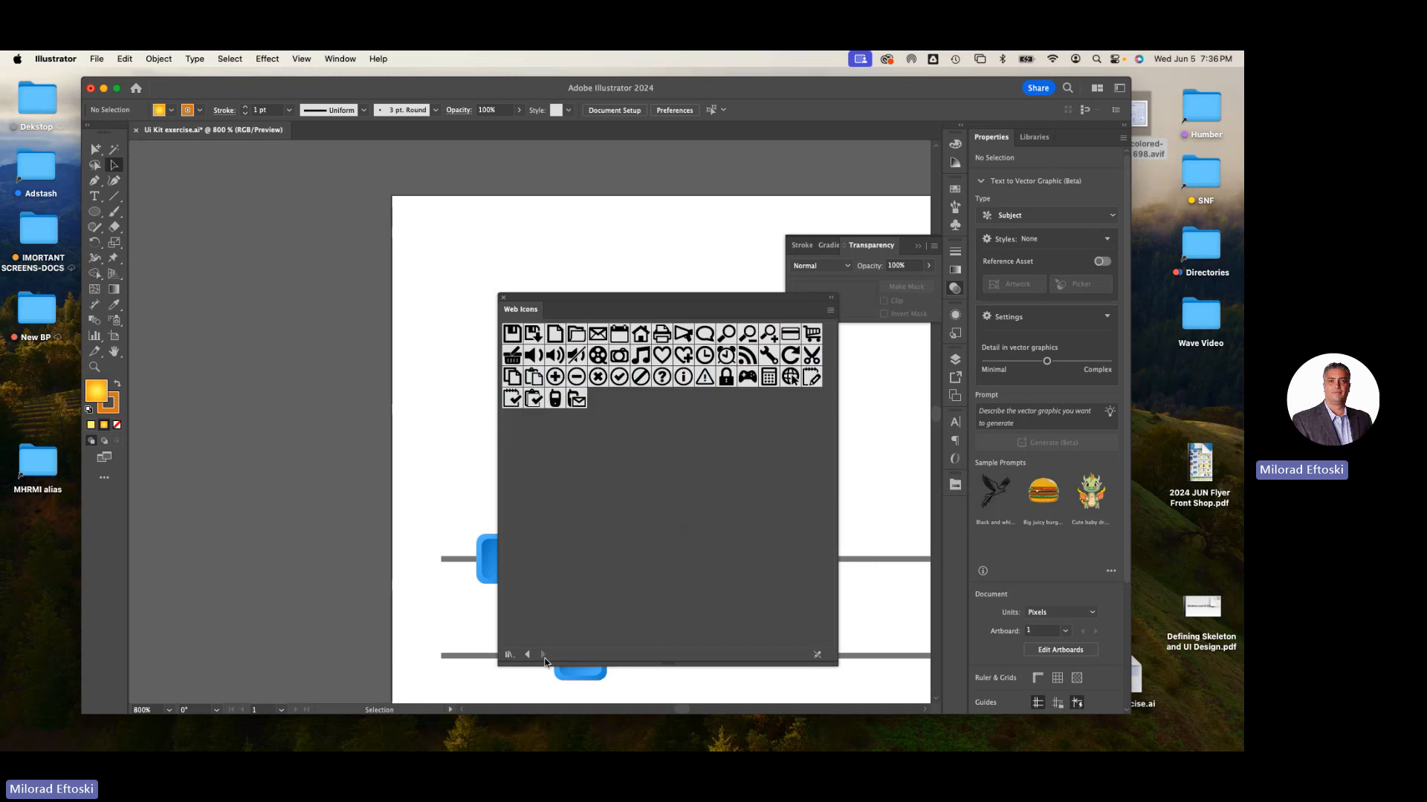
left_click_drag(604, 298, 693, 308)
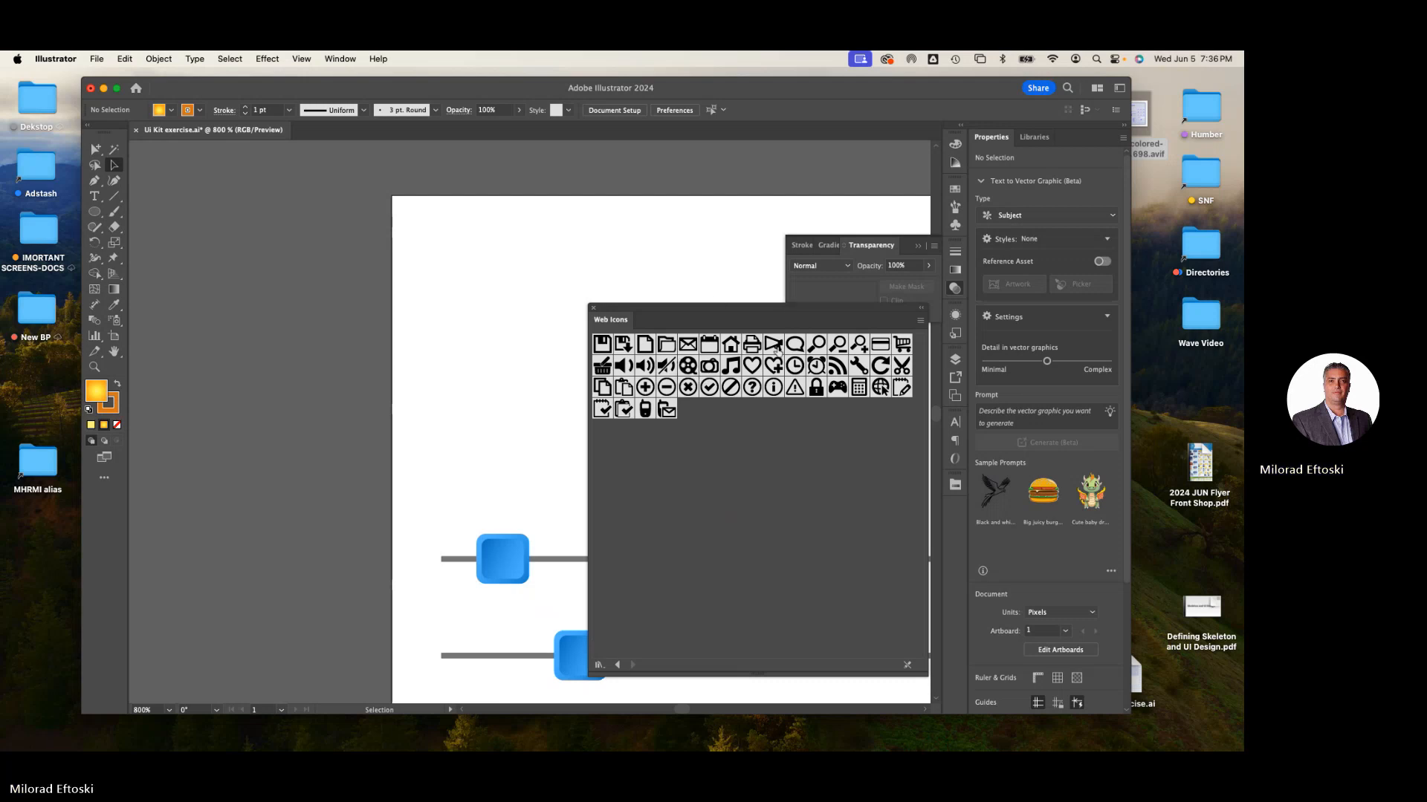
- Place the phone and speaker icon symbols on the artboard, deleting each one
left_click_drag(650, 418, 446, 297)
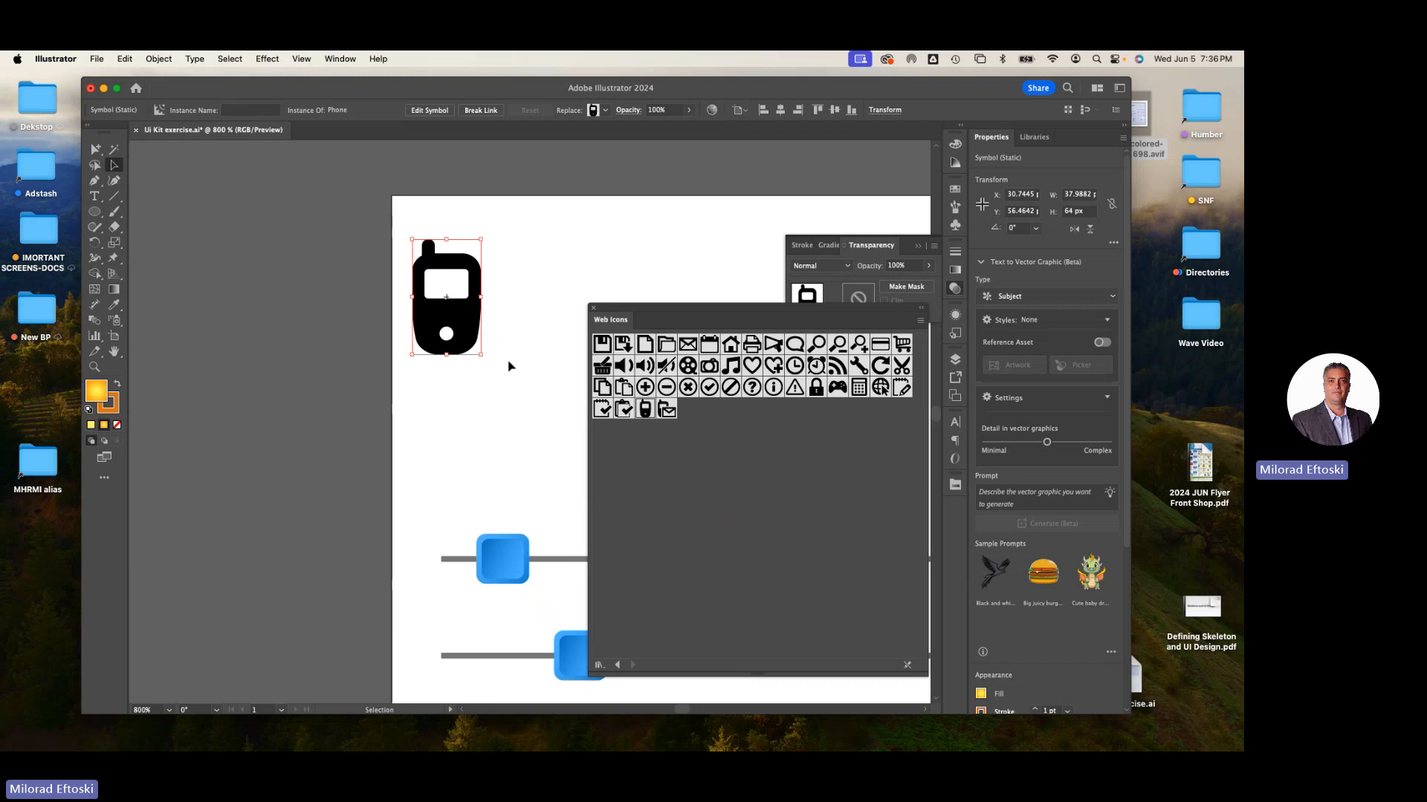
key("Delete")
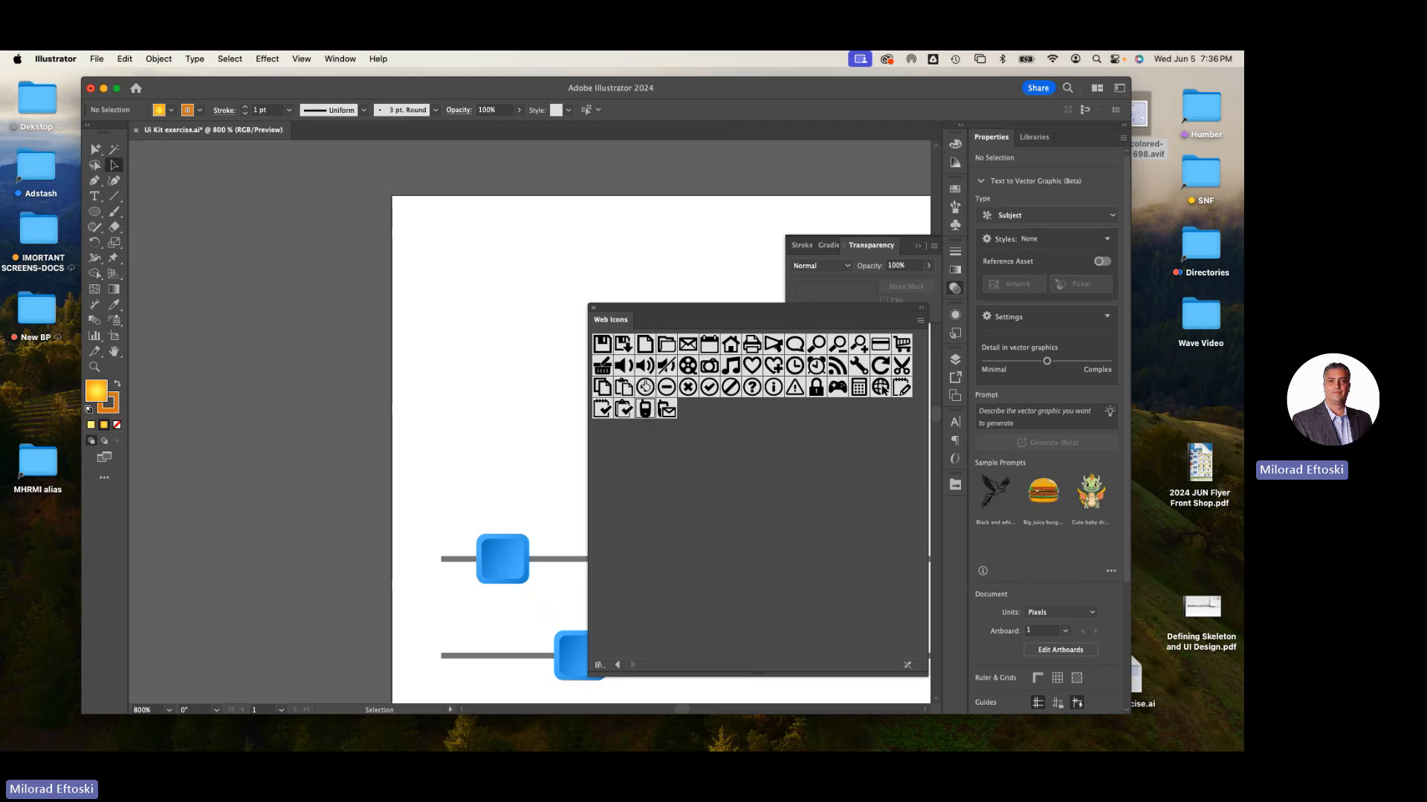
left_click_drag(639, 368, 484, 309)
left_click(544, 405)
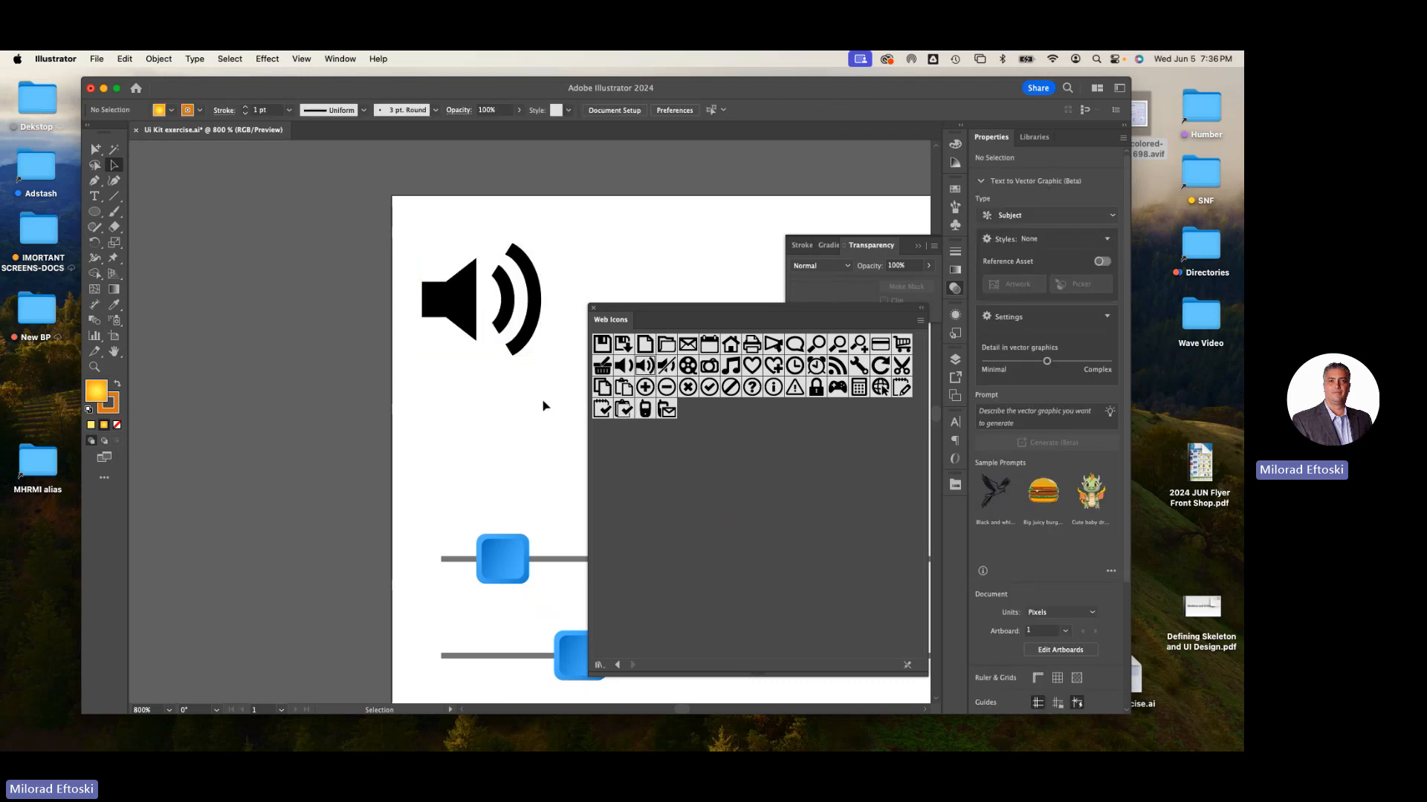
left_click(467, 318)
key("Delete")
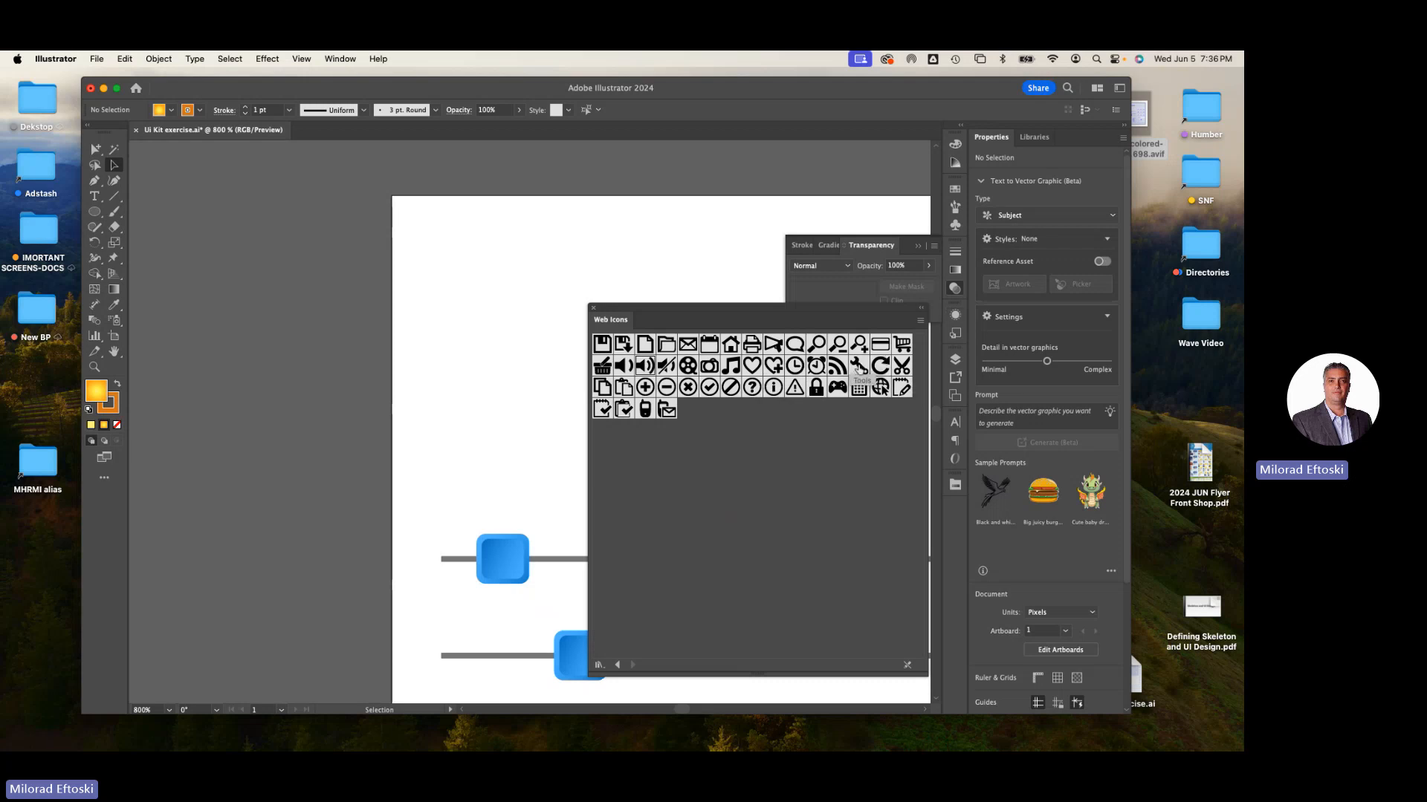
- Place the wrench, clock and game controller icon symbols on the artboard
left_click_drag(858, 365, 508, 303)
left_click(521, 405)
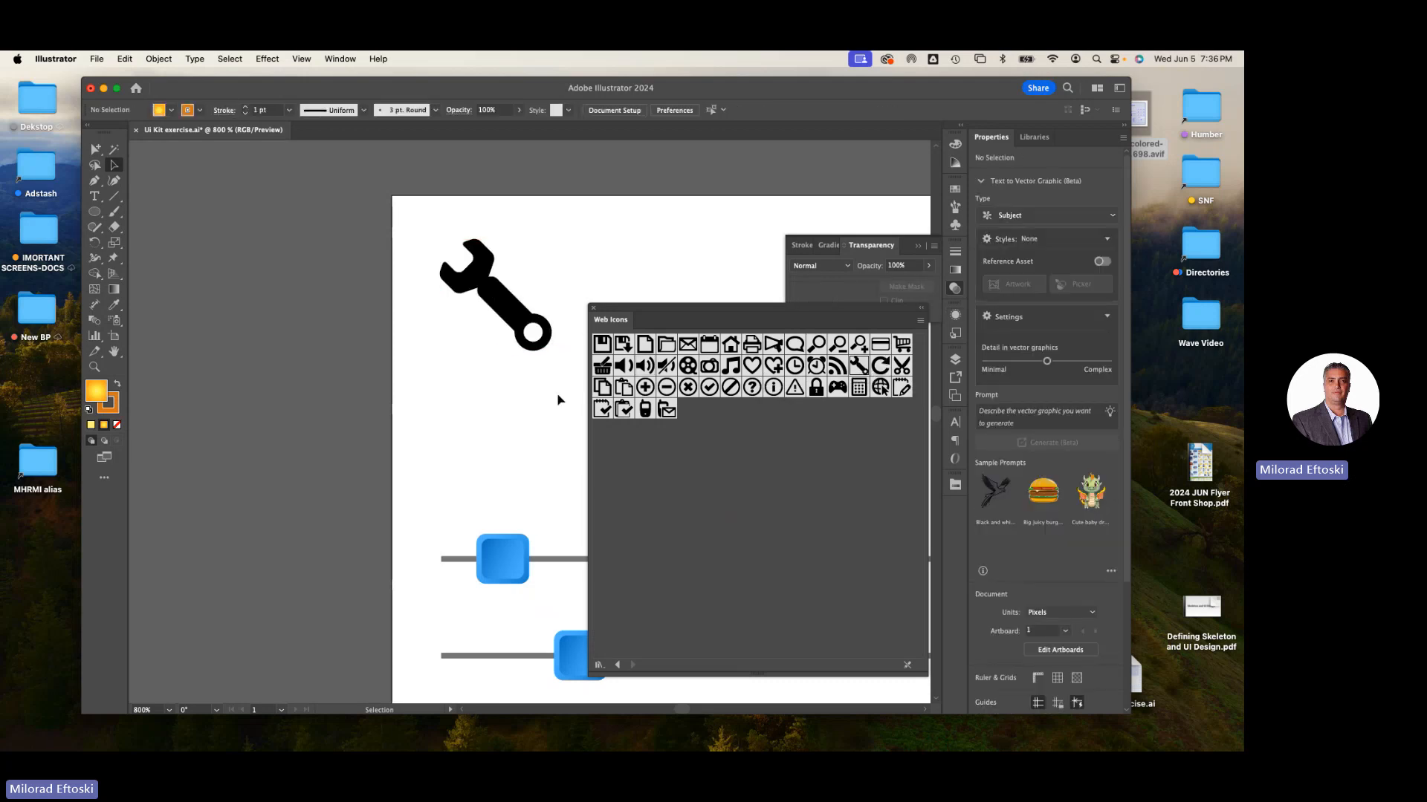
left_click_drag(794, 365, 647, 268)
left_click(592, 279)
left_click_drag(838, 387, 494, 415)
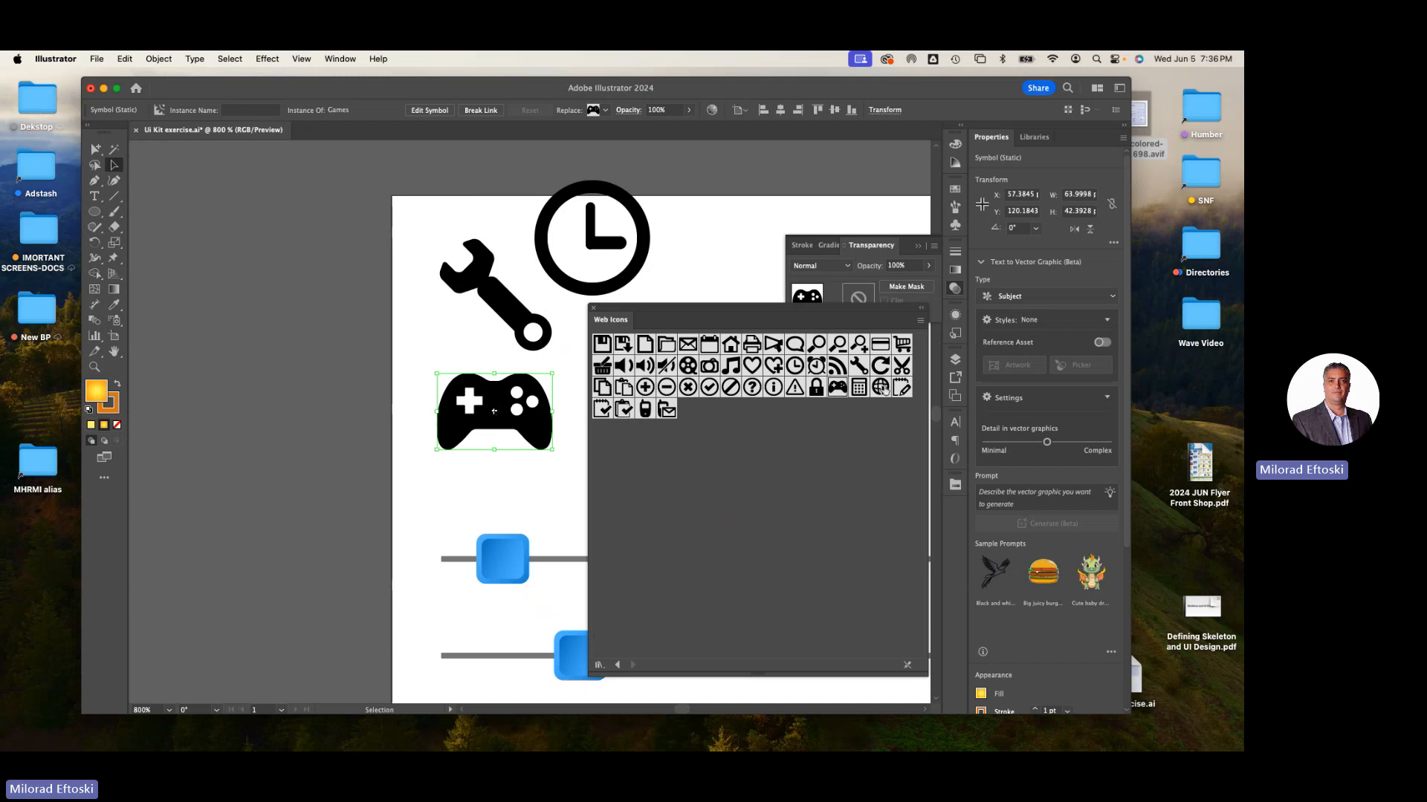
- Place the credit card, shopping cart, home and RSS icon symbols from the Web Icons library beside the artboard
left_click_drag(880, 344, 364, 341)
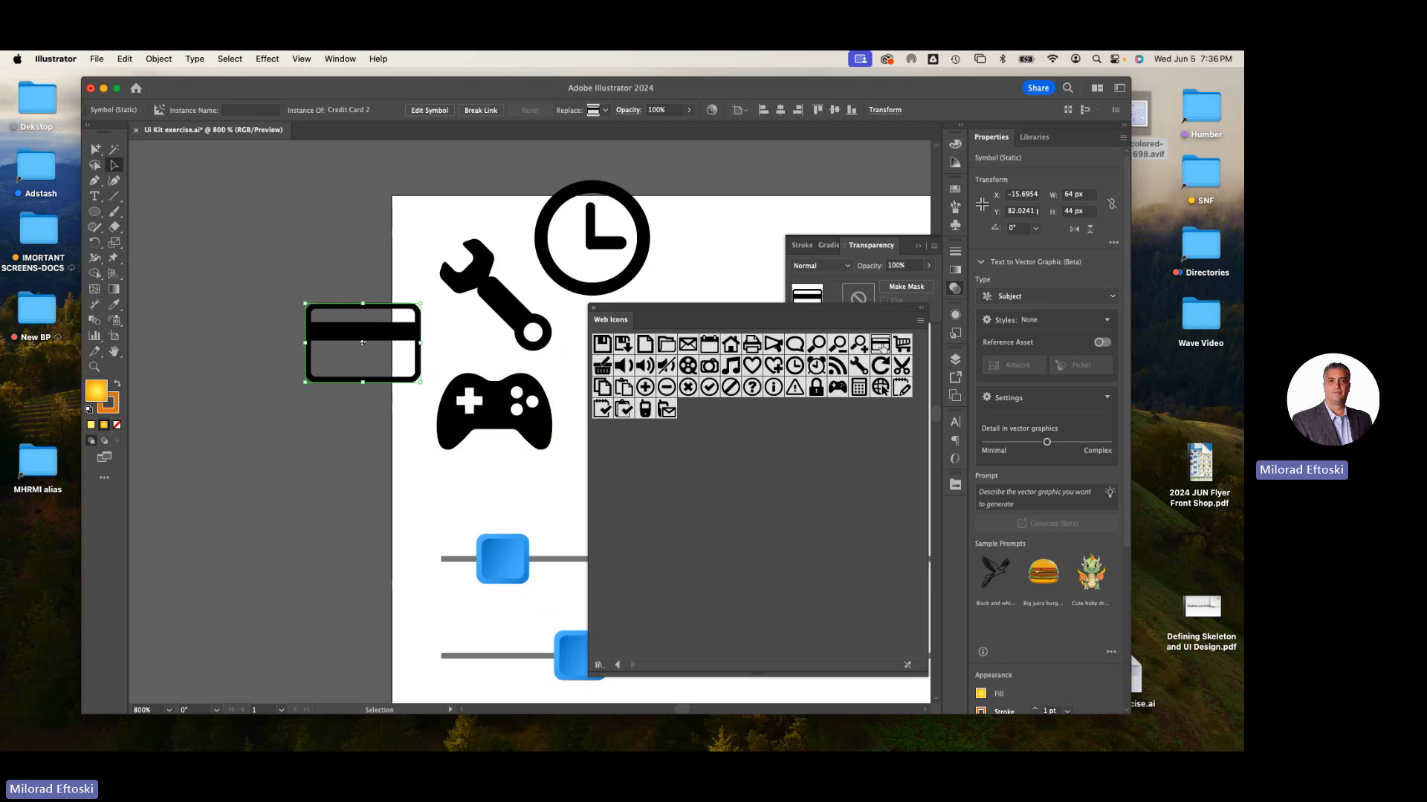
left_click_drag(901, 345, 287, 234)
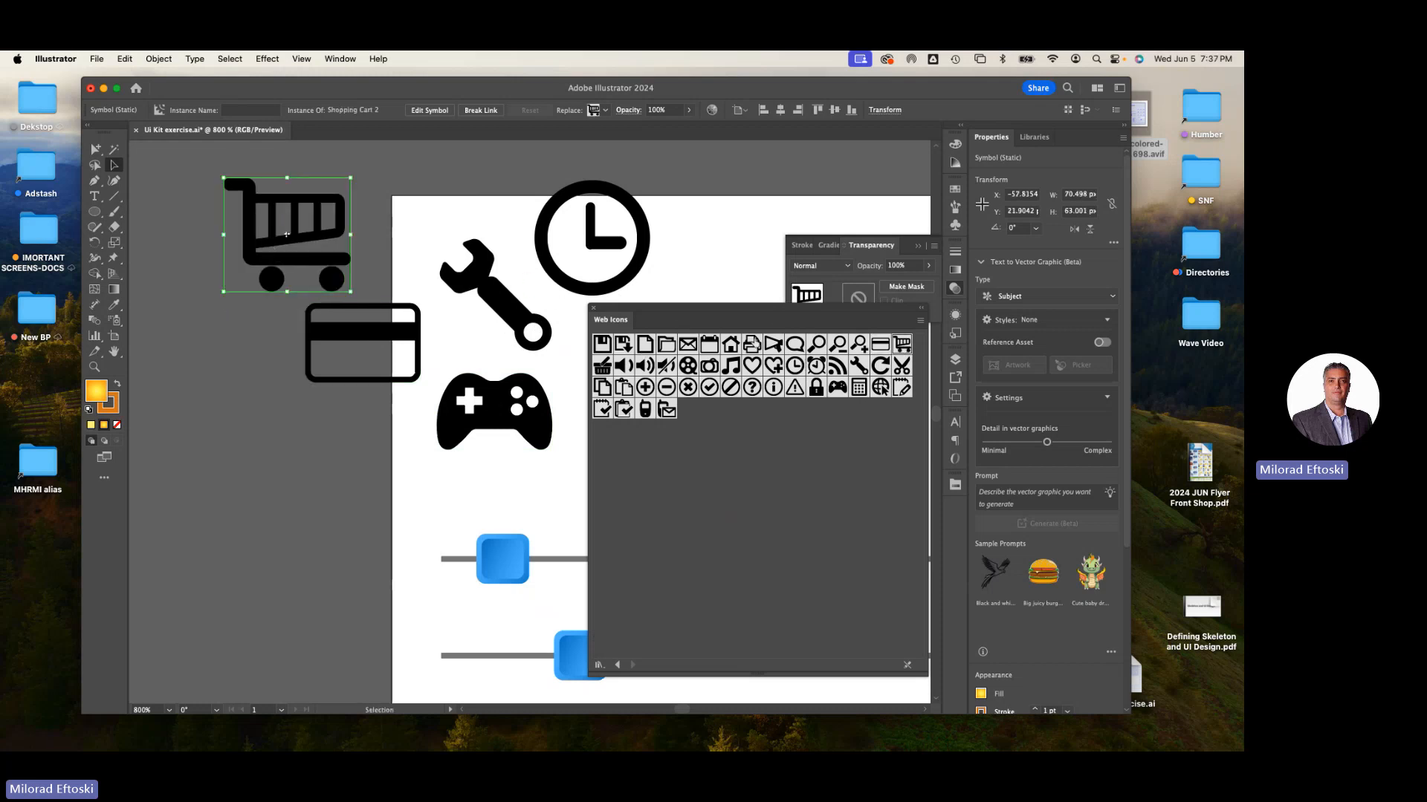
left_click_drag(730, 344, 340, 444)
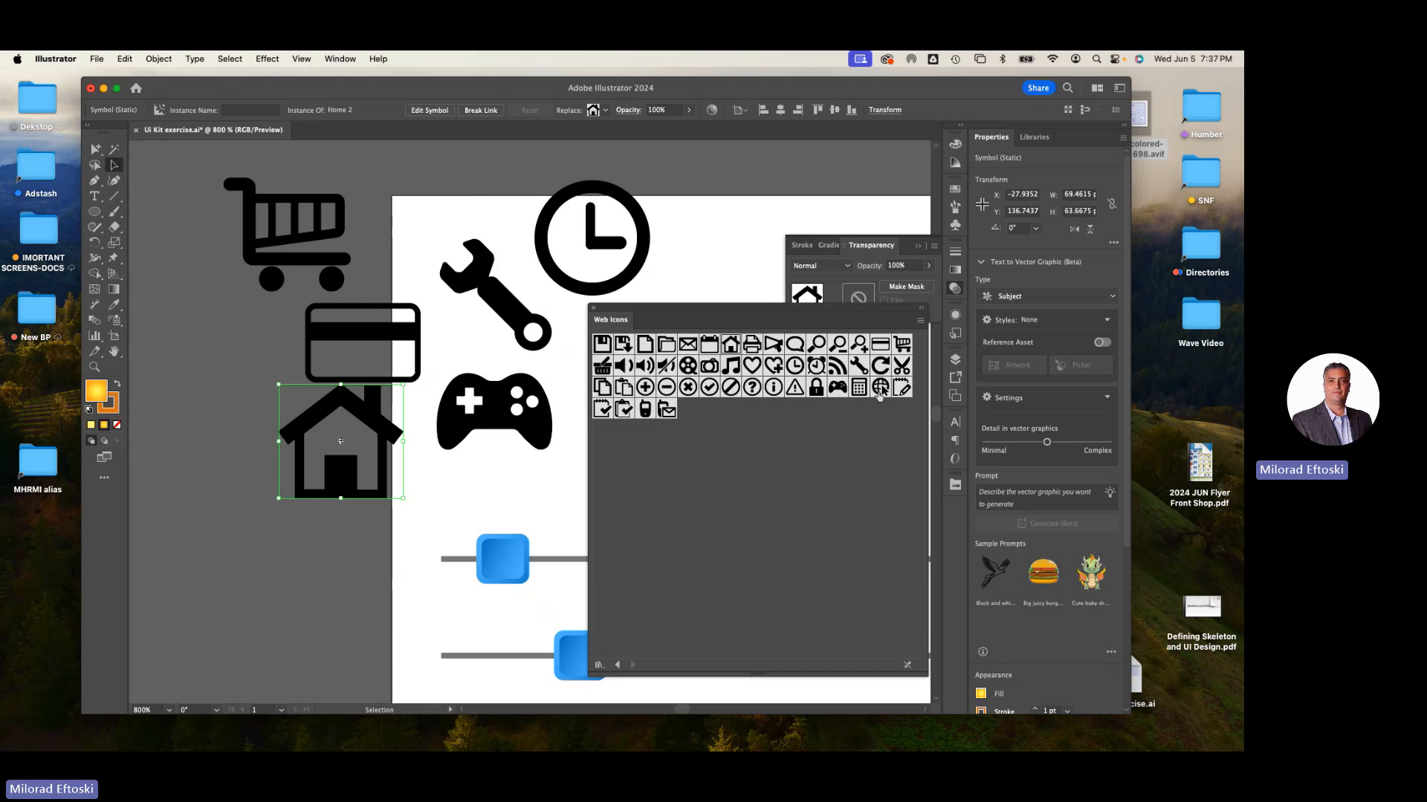
left_click_drag(837, 365, 730, 199)
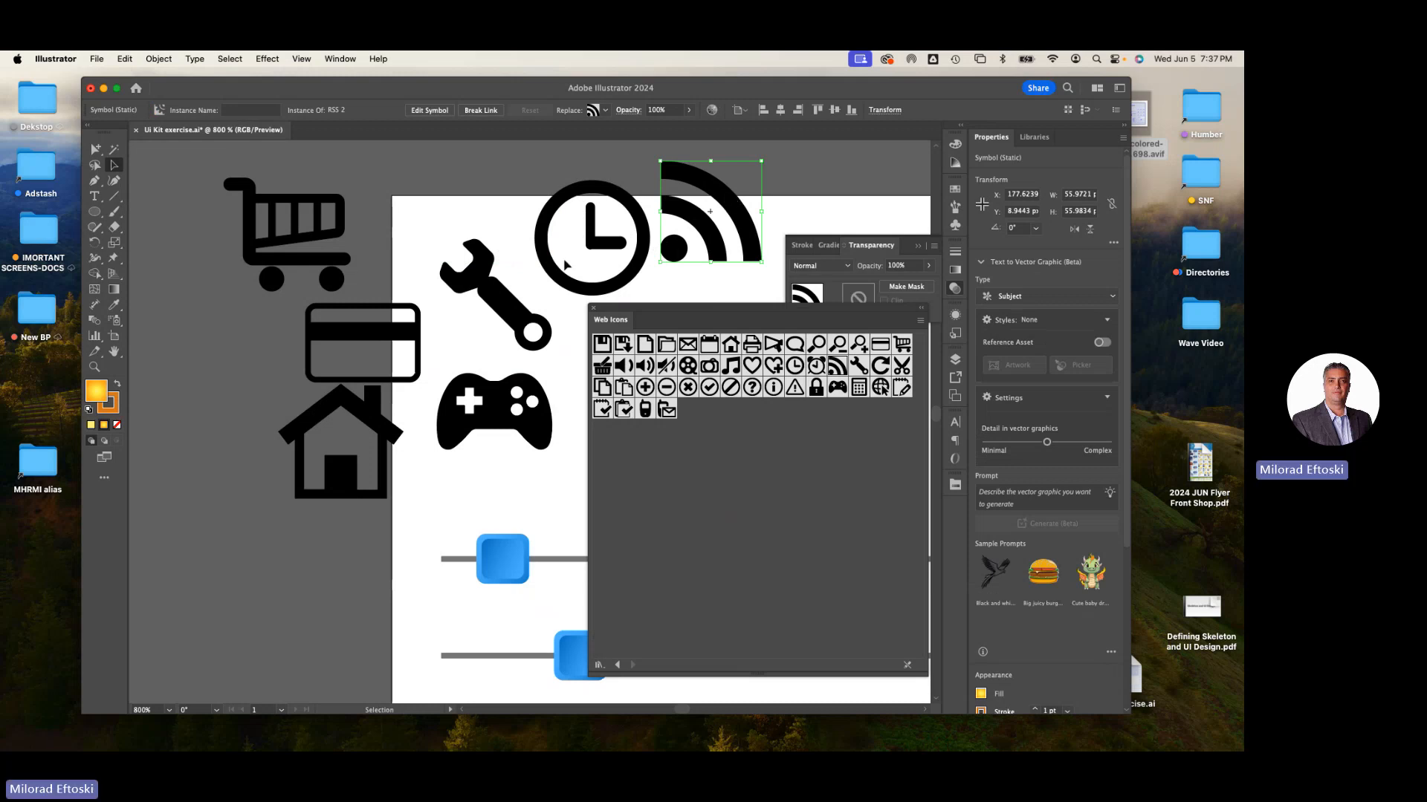
- Break the wrench symbol's link and fill the resulting path with blue
left_click_drag(479, 277, 441, 249)
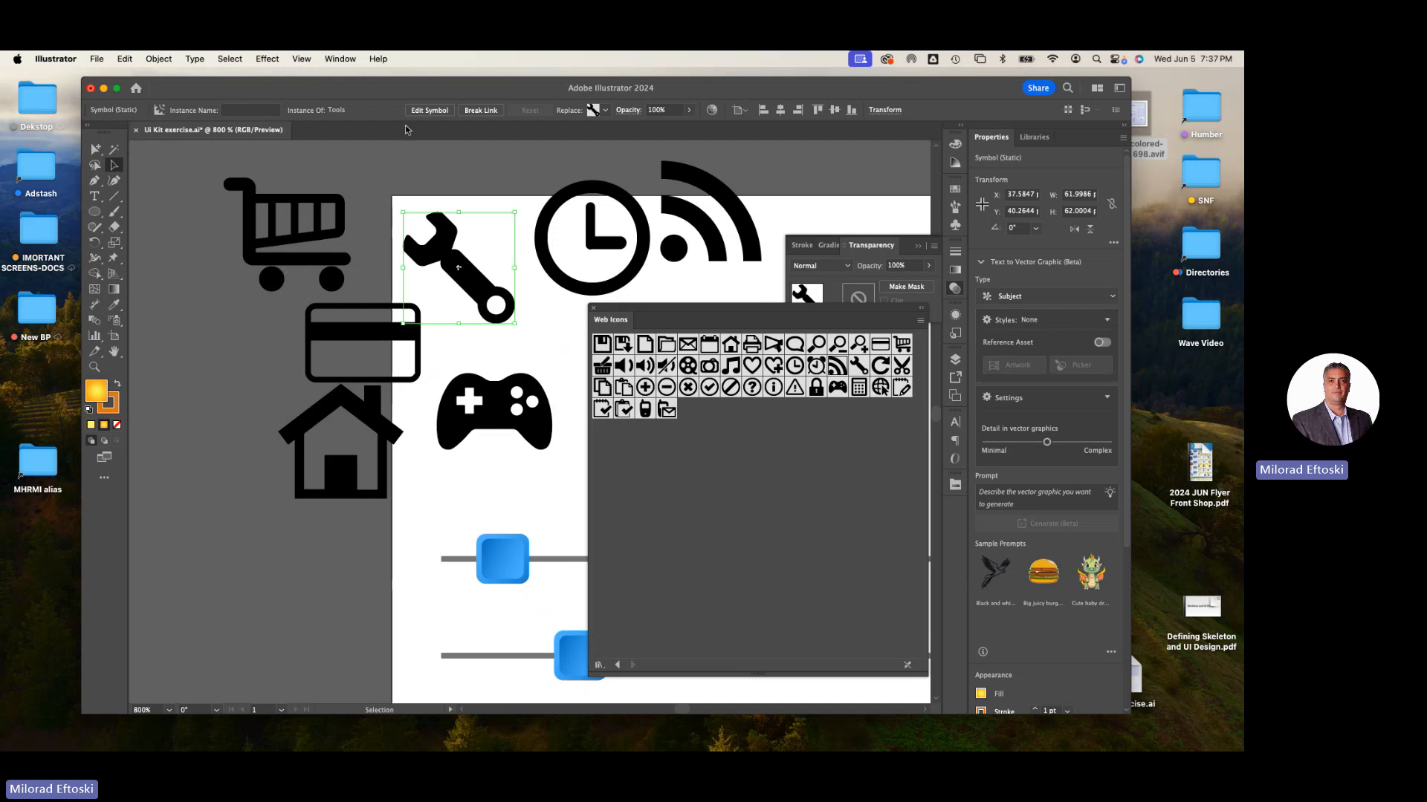
left_click(481, 110)
left_click_drag(475, 281, 437, 220)
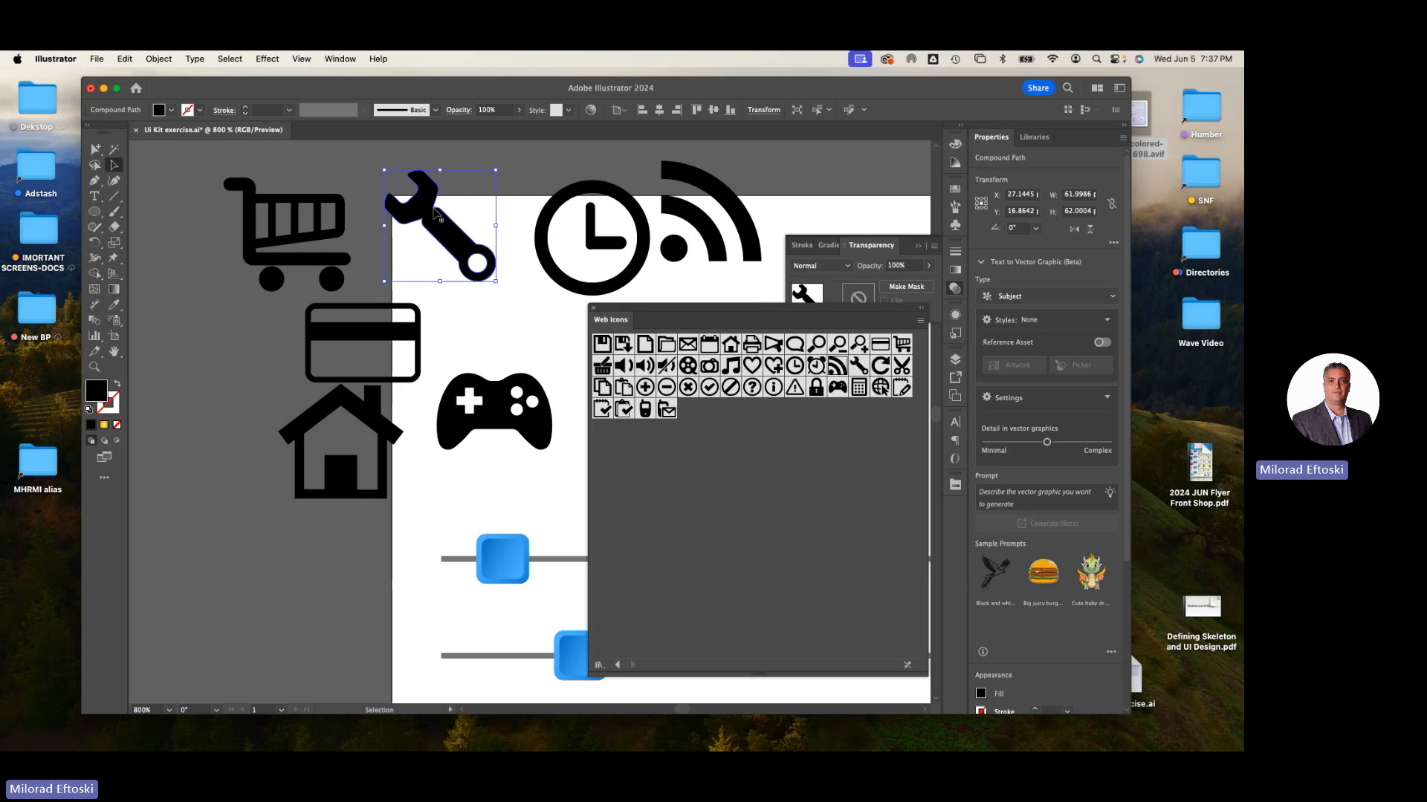
left_click(170, 110)
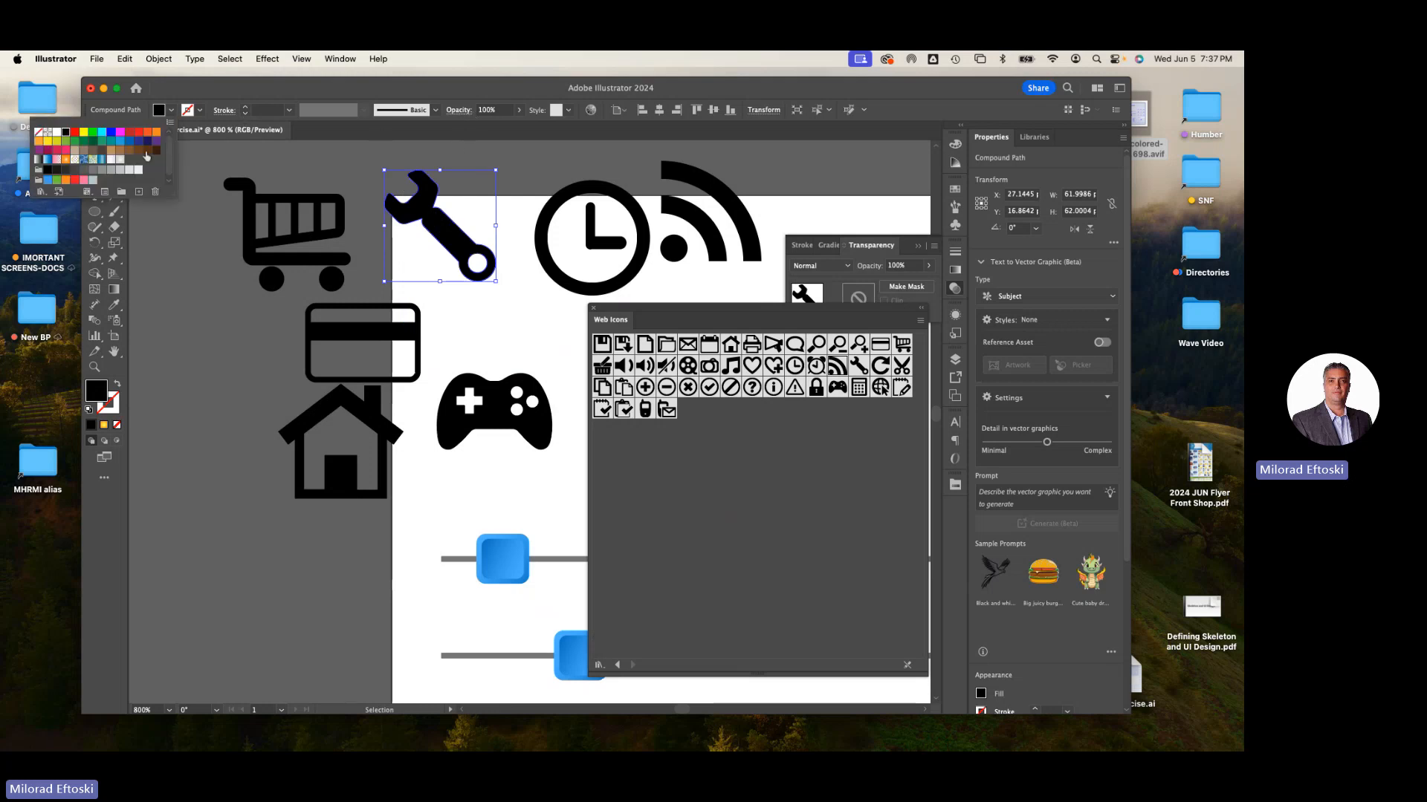
left_click(128, 149)
left_click_drag(456, 251, 475, 290)
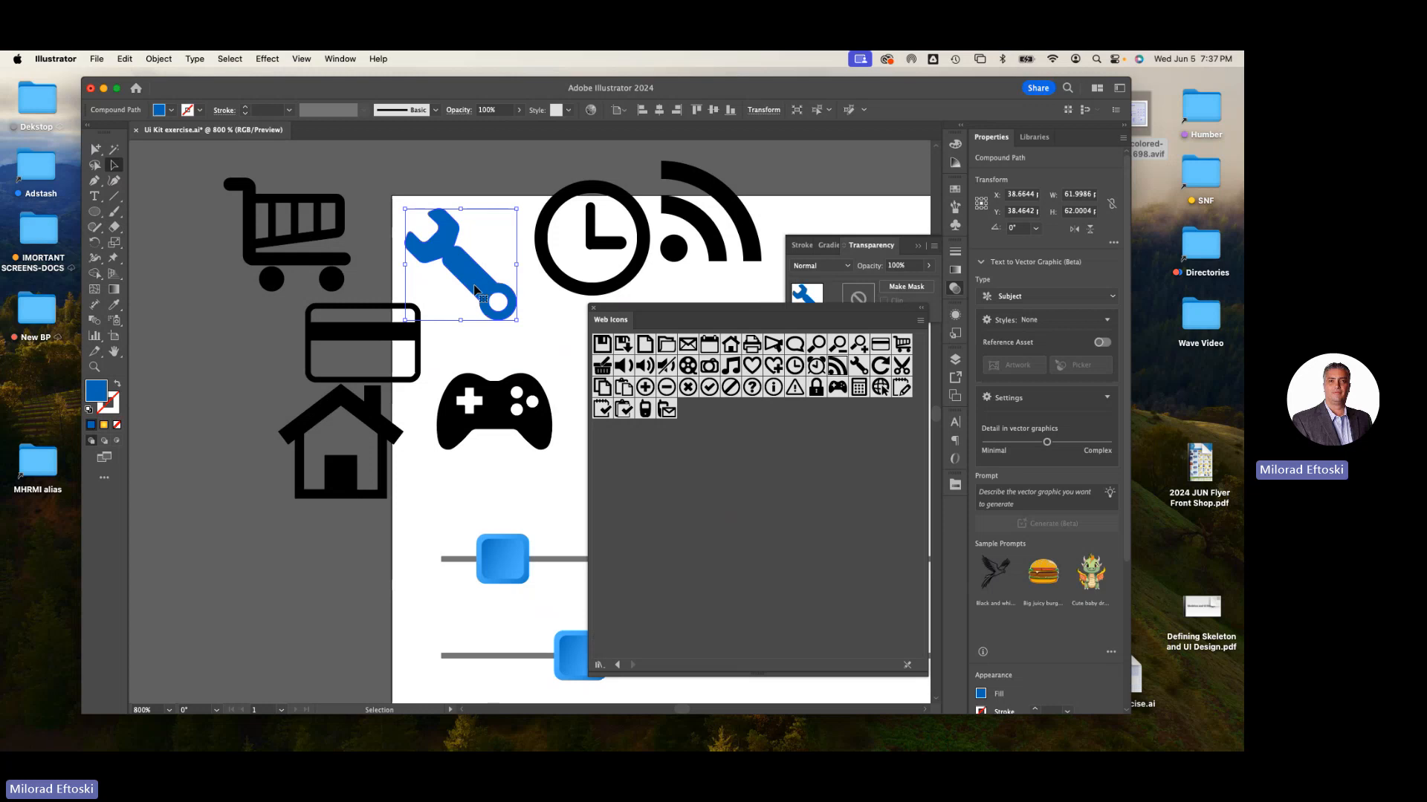
- Zoom out and close the Web Icons symbol library panel
key("super+minus")
key("super+minus")
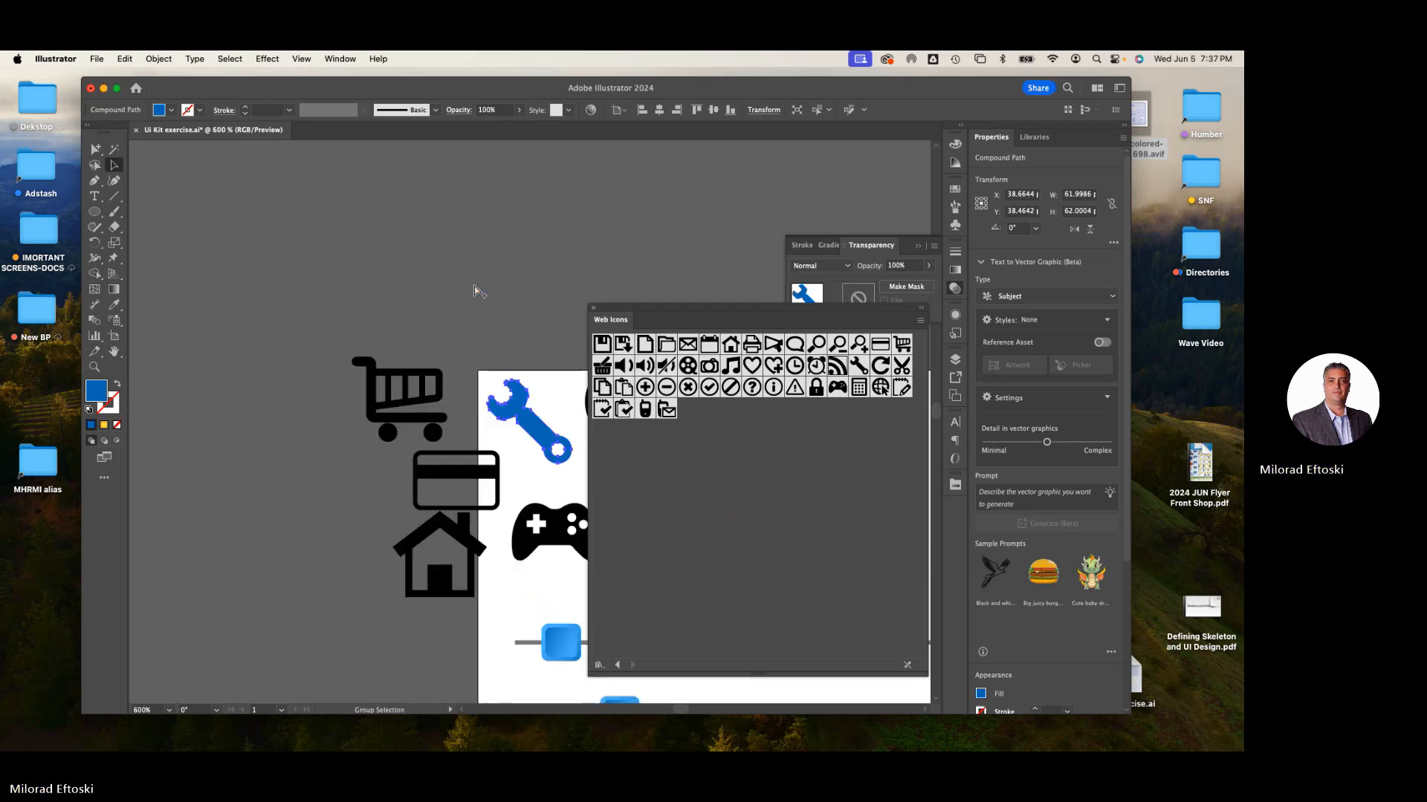
left_click_drag(473, 332, 370, 268)
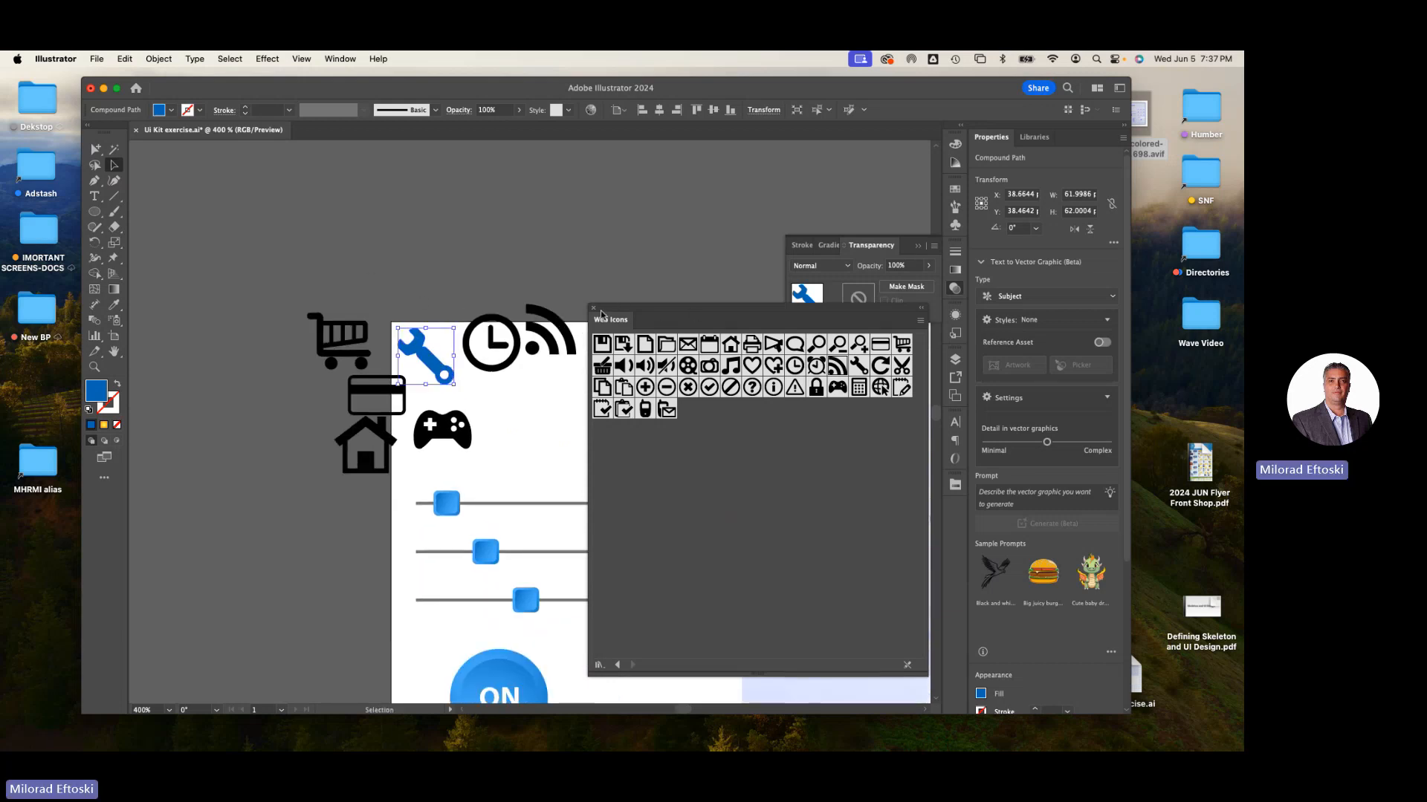
left_click_drag(611, 313, 586, 339)
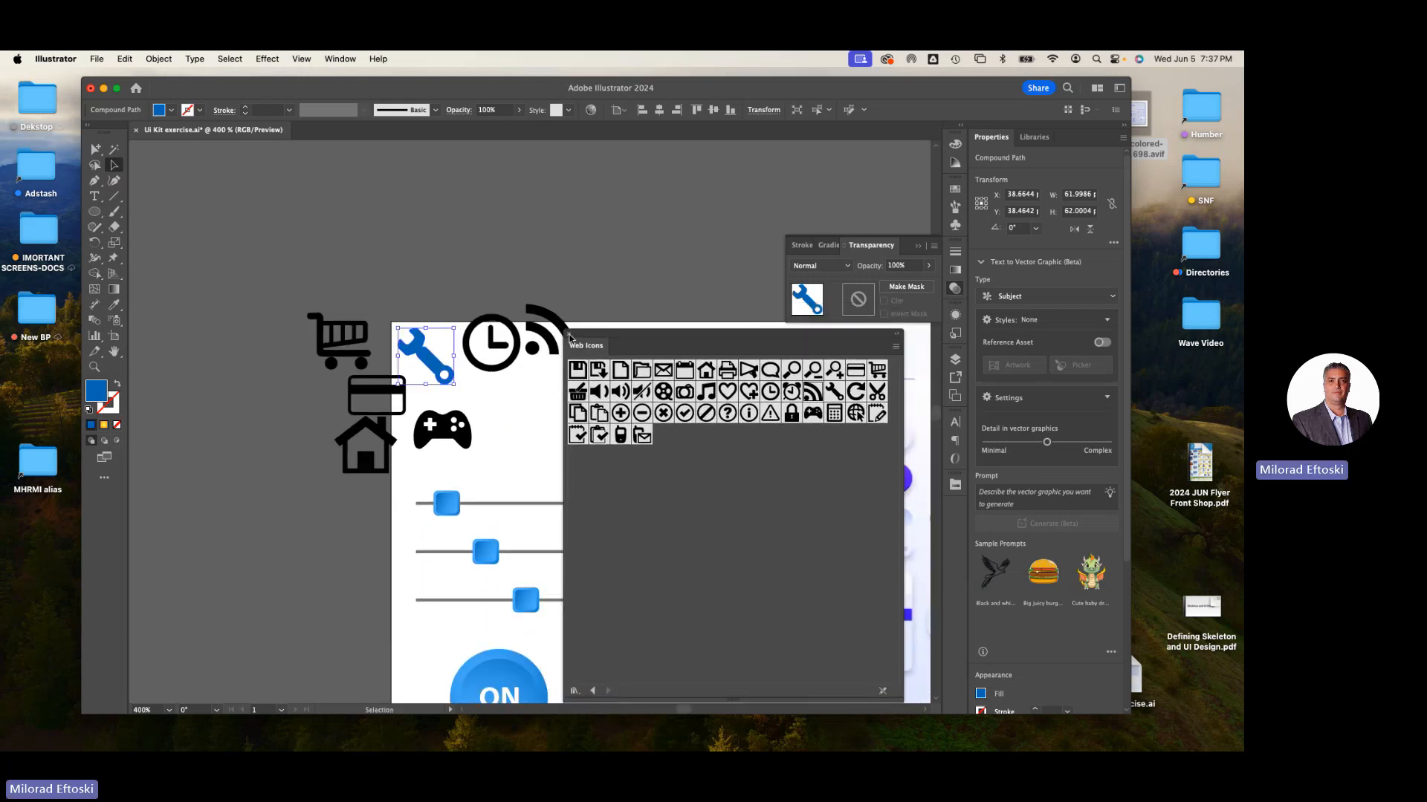
left_click(570, 337)
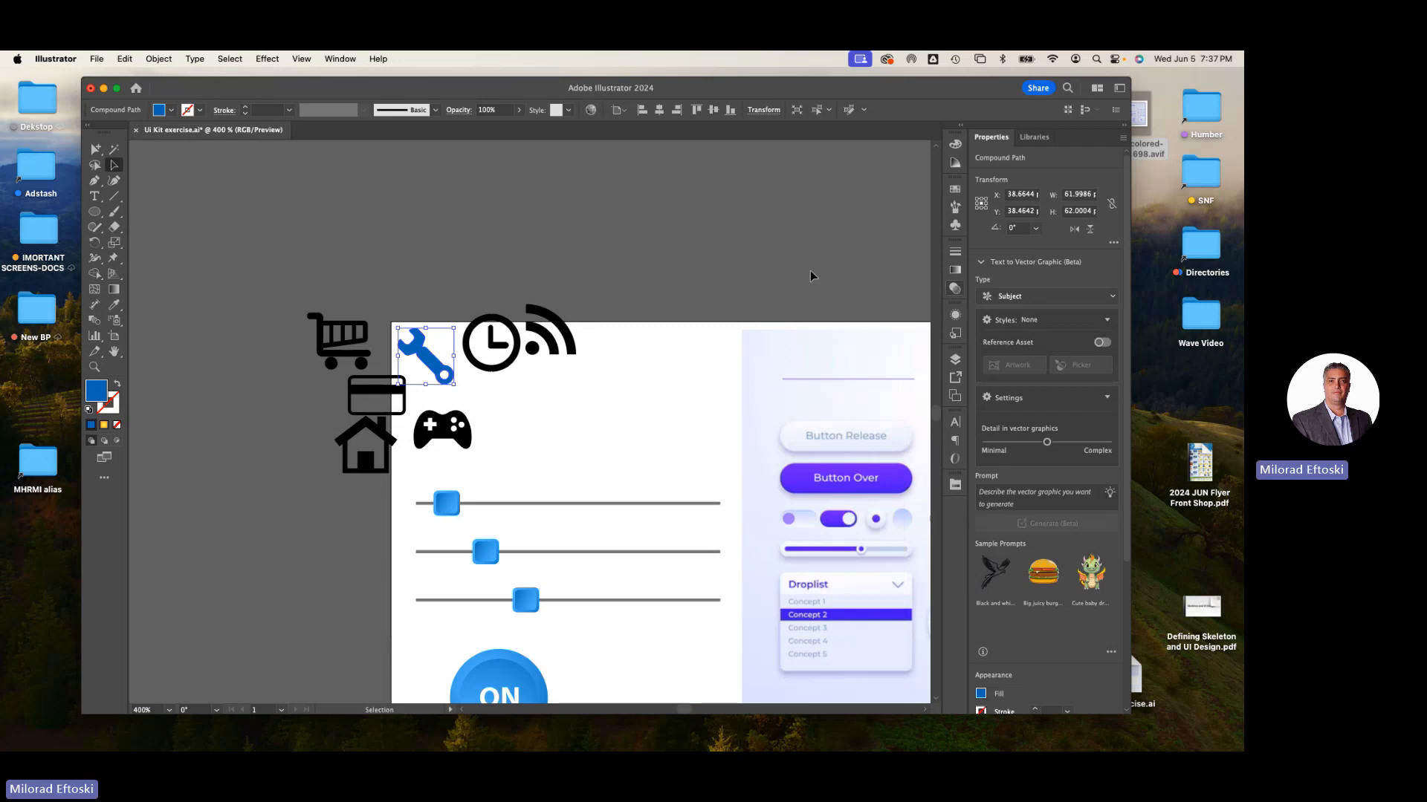
- Select all the placed icons and delete them
left_click(443, 213)
left_click_drag(288, 255, 599, 436)
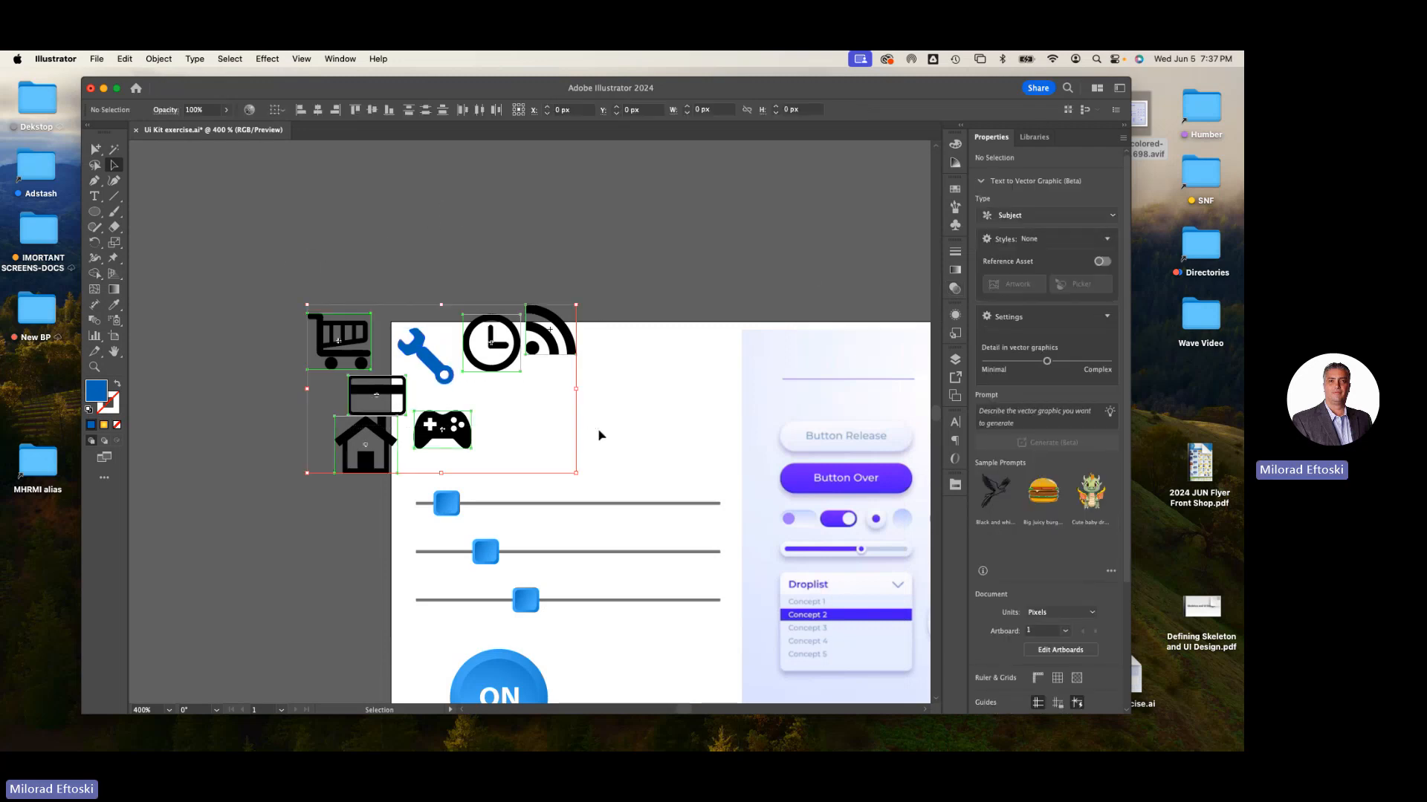
key("Delete")
- Undo the deletion of the icons
scroll(606, 418, "down", 5)
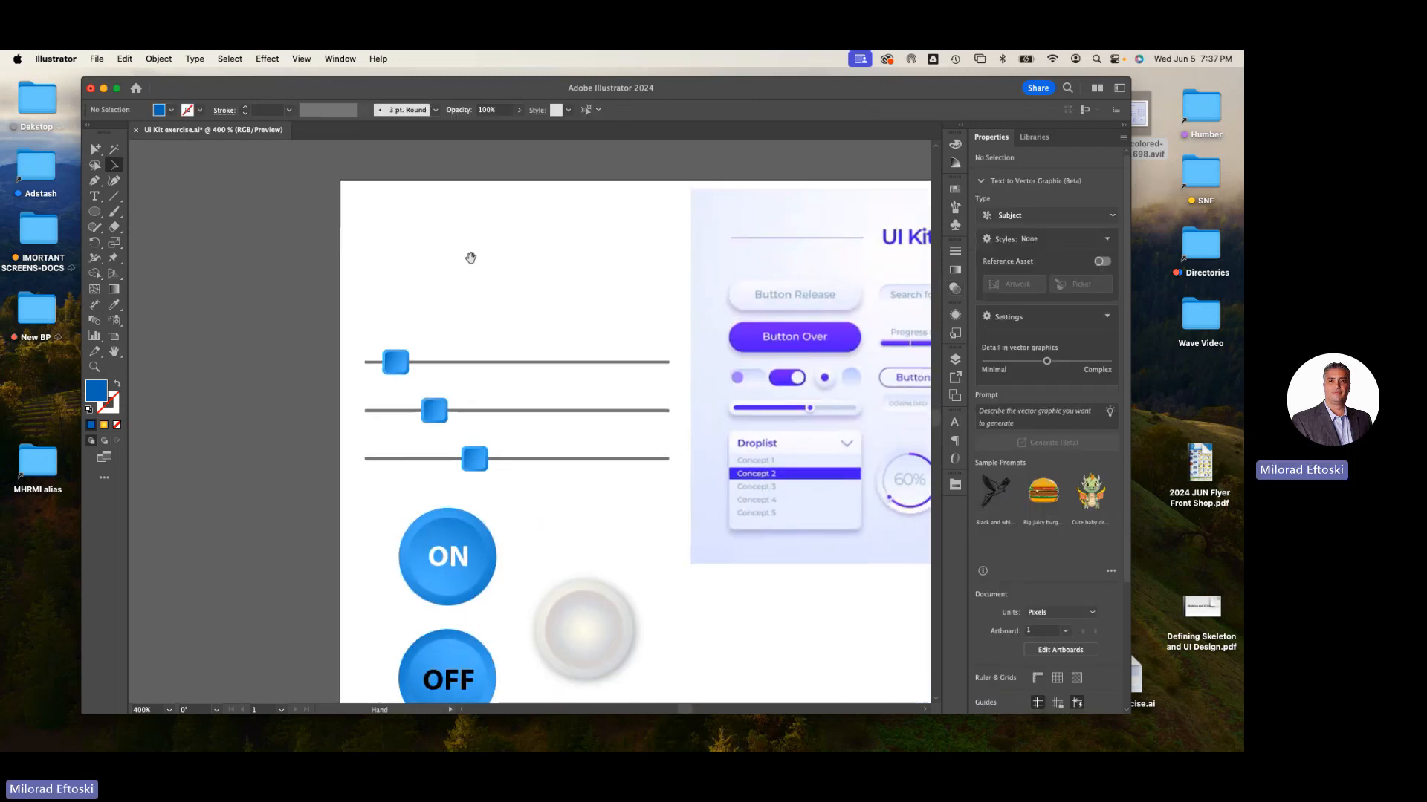
scroll(491, 296, "right", 2)
key("super+minus")
key("super+minus")
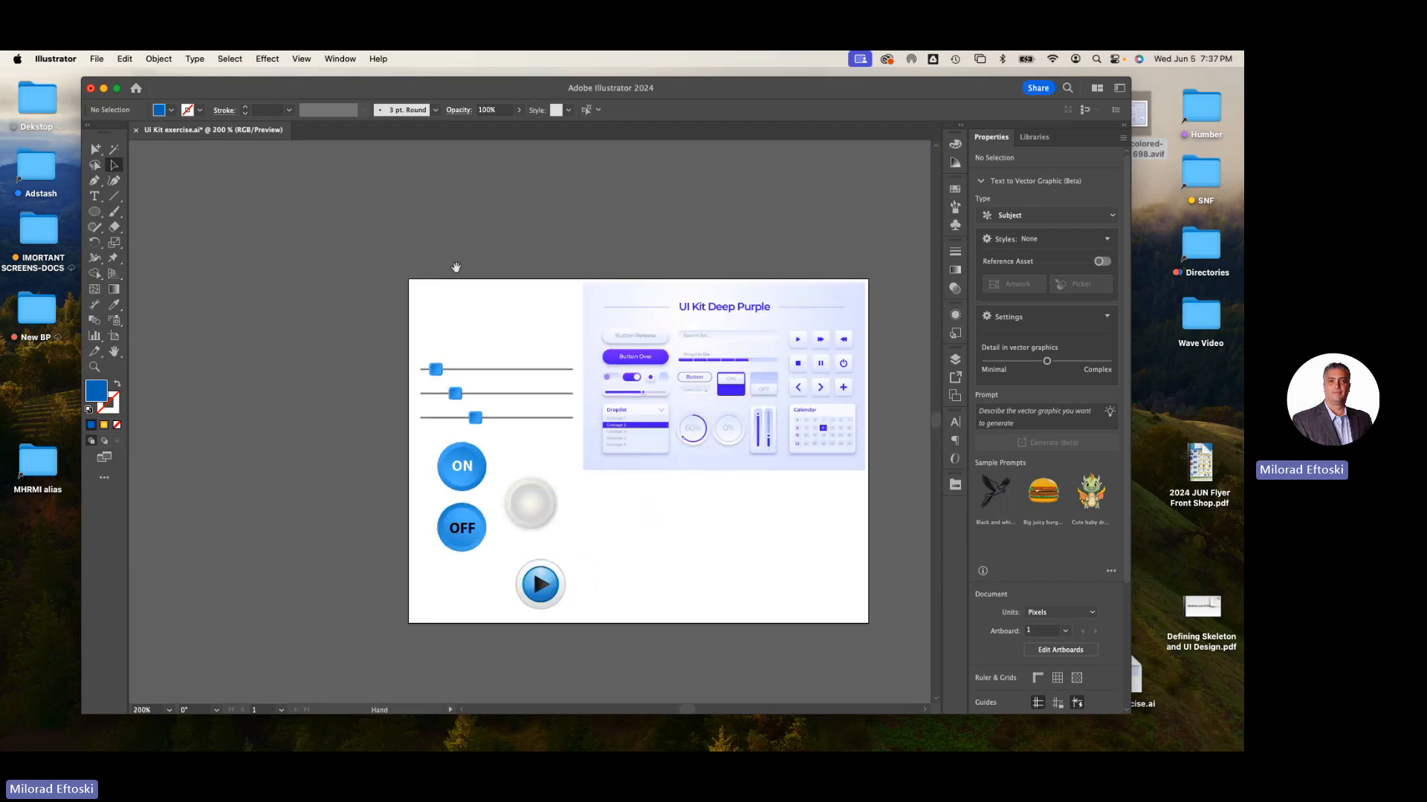
scroll(455, 271, "right", 2)
scroll(455, 271, "down", 1)
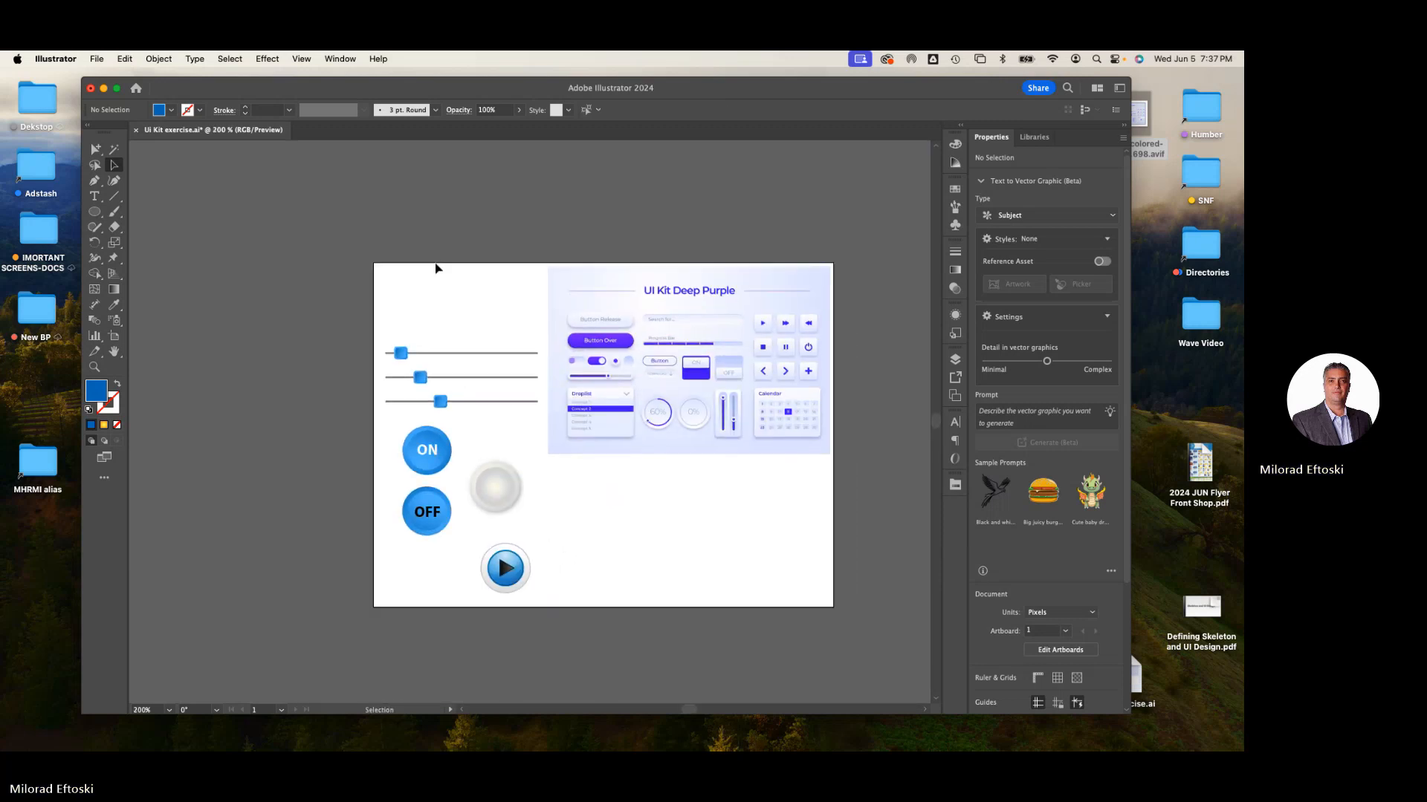
key("super+z")
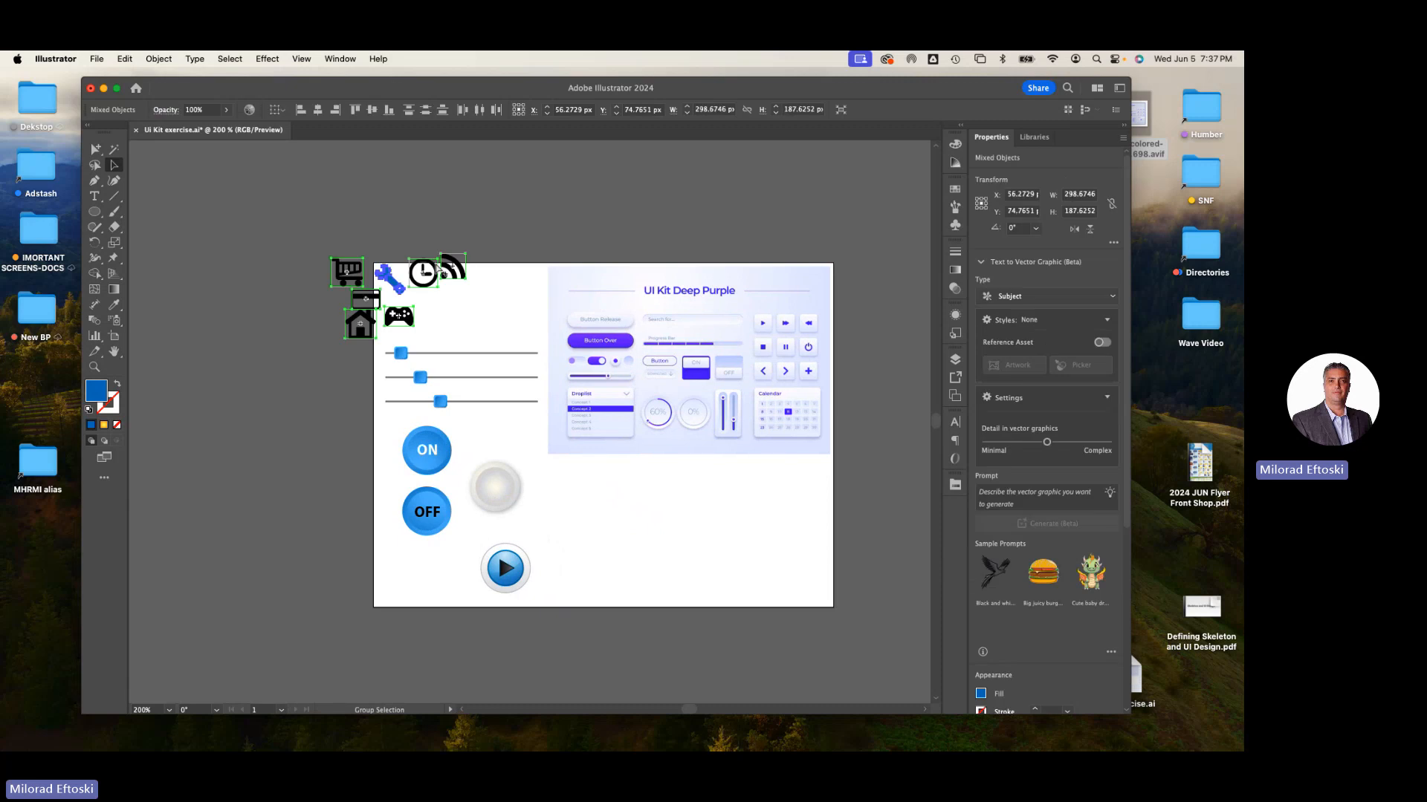
- Move the icons onto the artboard's upper-left corner above the sliders, repositioning the home icon beneath the cart
left_click_drag(394, 286, 517, 297)
left_click(479, 324)
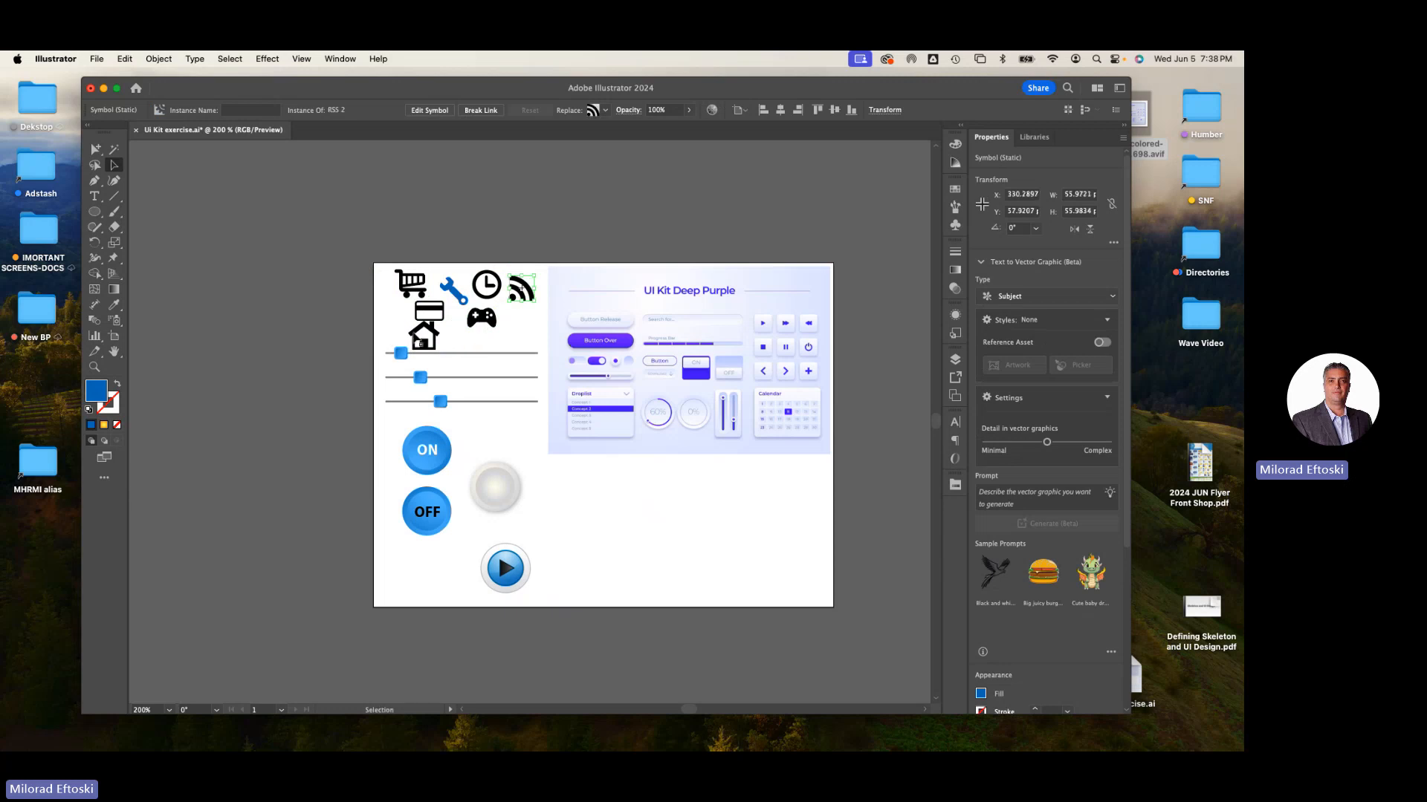
mouse_move(419, 339)
left_mouse_down()
mouse_move(389, 327)
mouse_move(430, 319)
left_mouse_up()
left_click(271, 294)
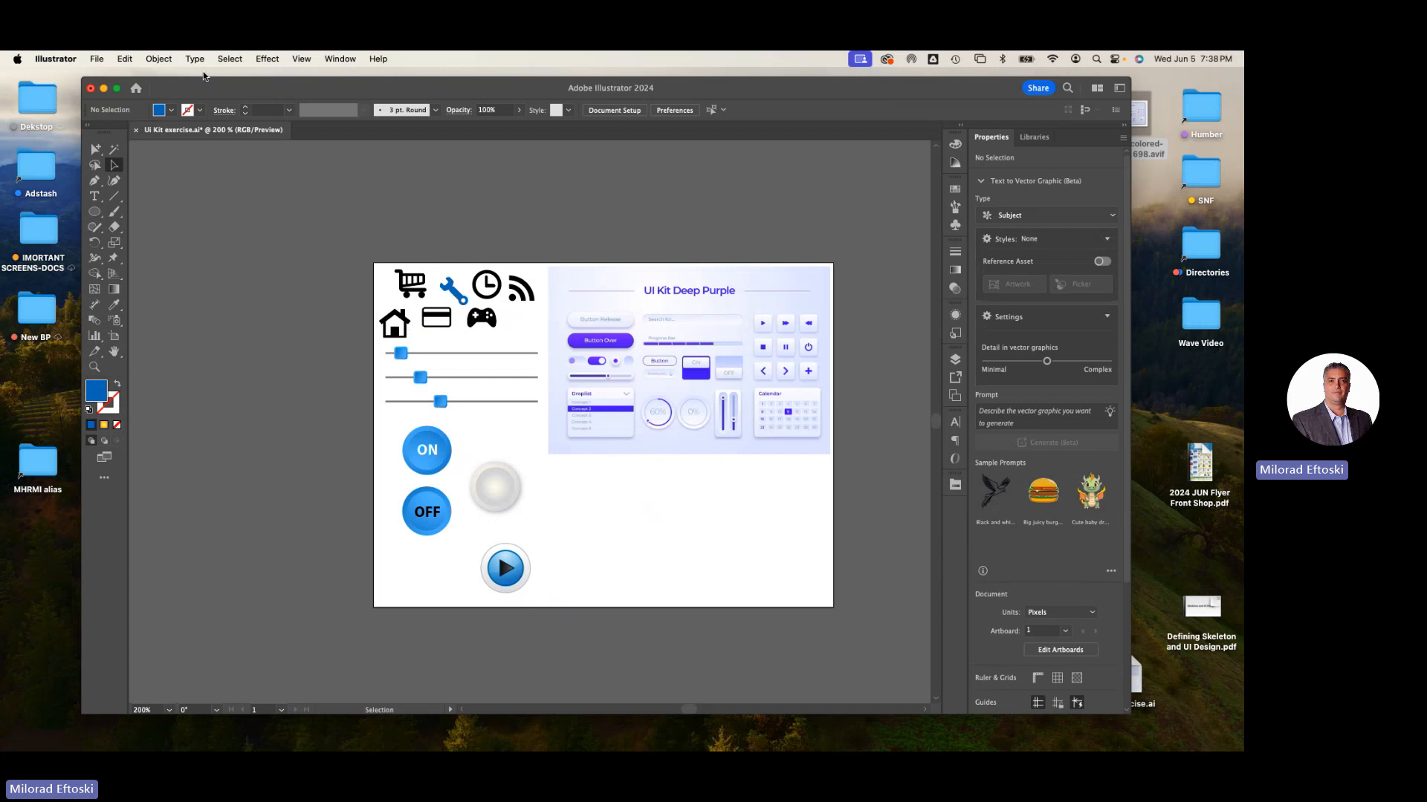
- Save the document as Ui Kit exercise.ai, replacing the existing file, with Illustrator 2020 options
left_click(96, 58)
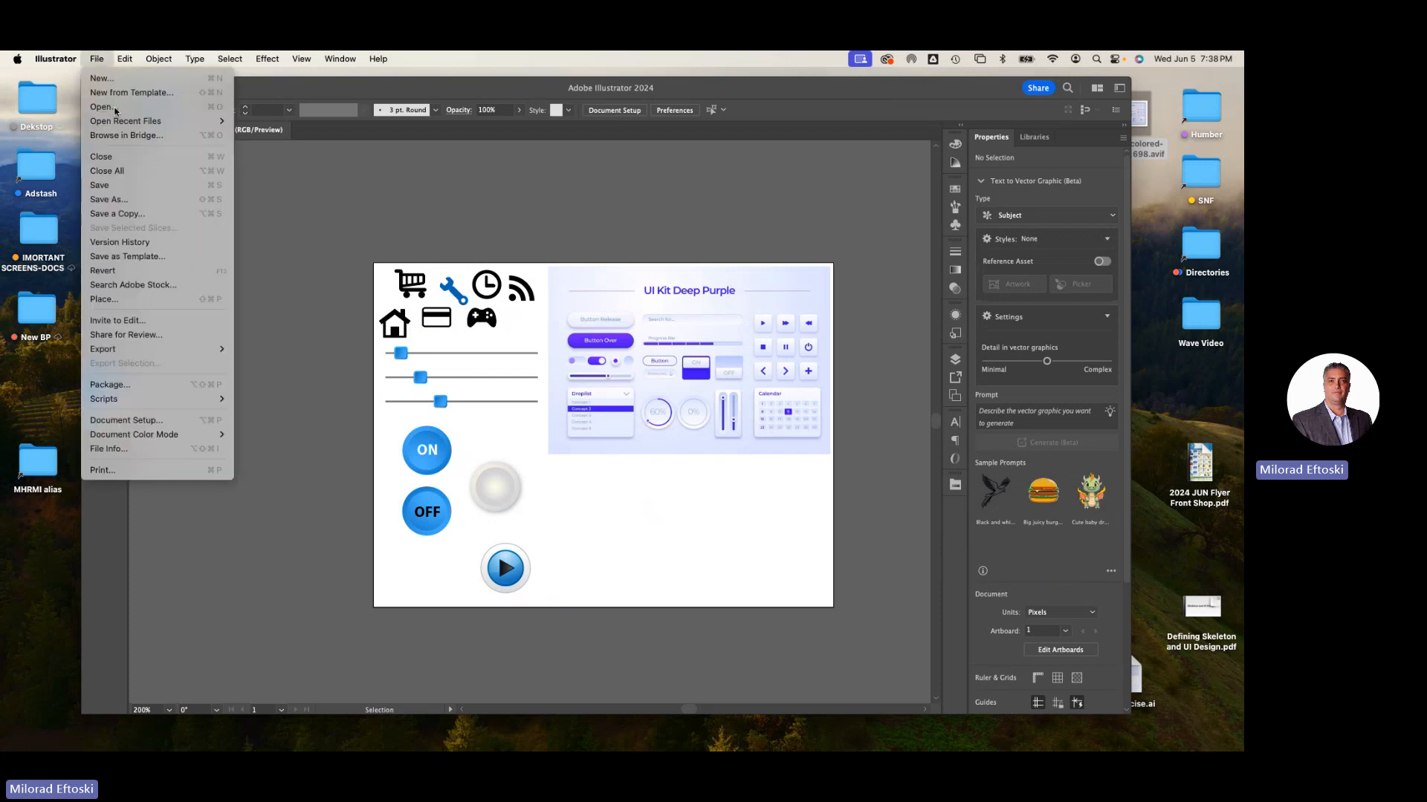
left_click(121, 200)
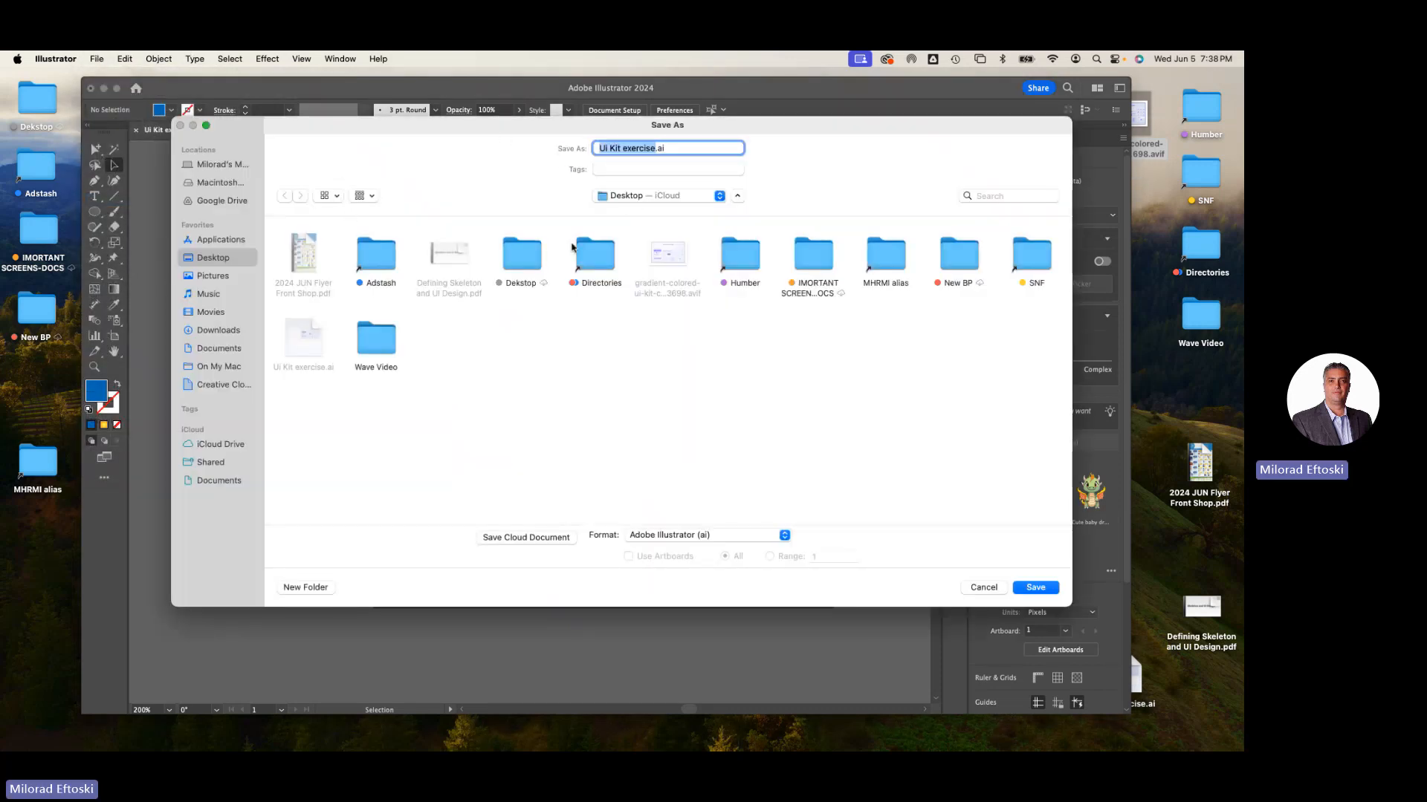
left_click(1033, 587)
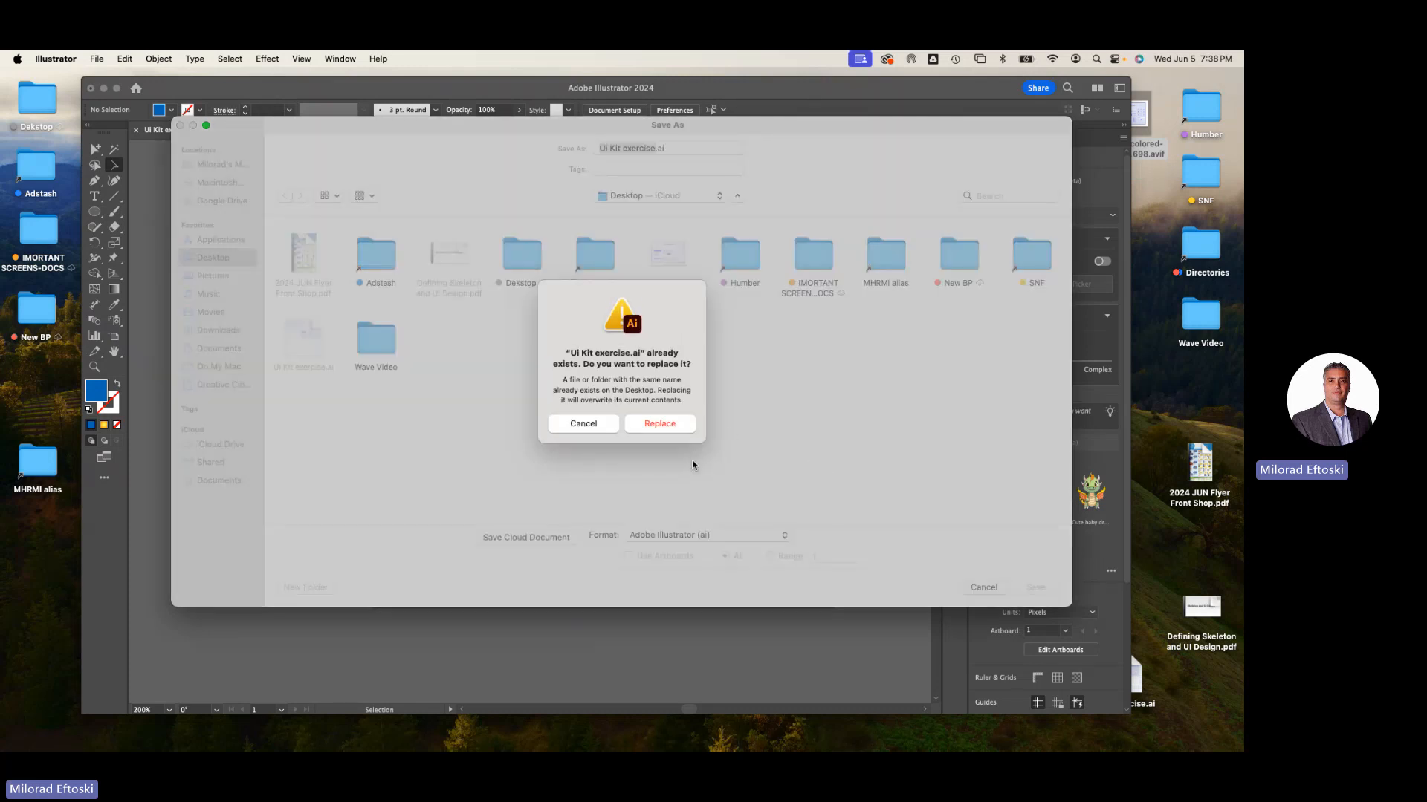
left_click(673, 425)
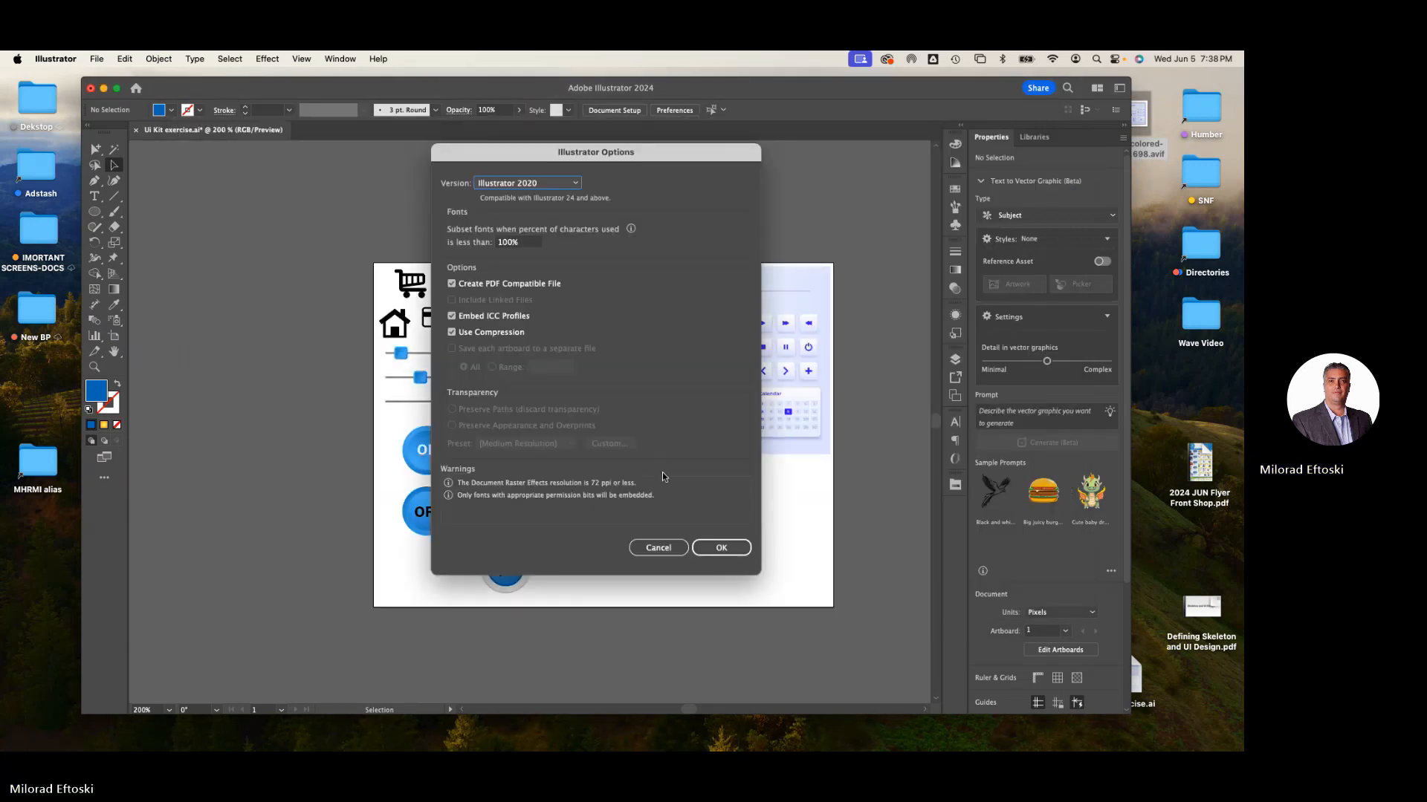
left_click(726, 549)
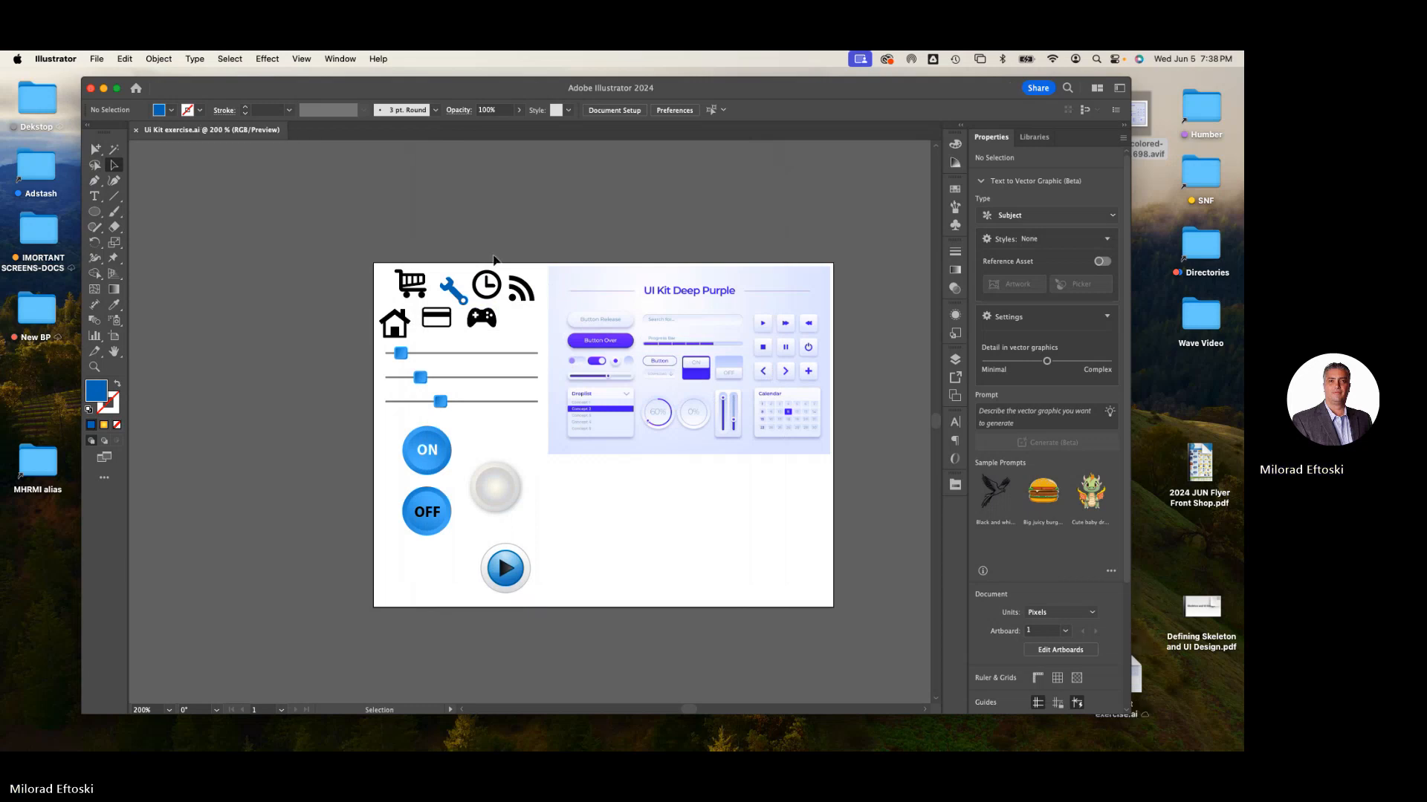
- Close the document window and the Maps window
left_click(136, 131)
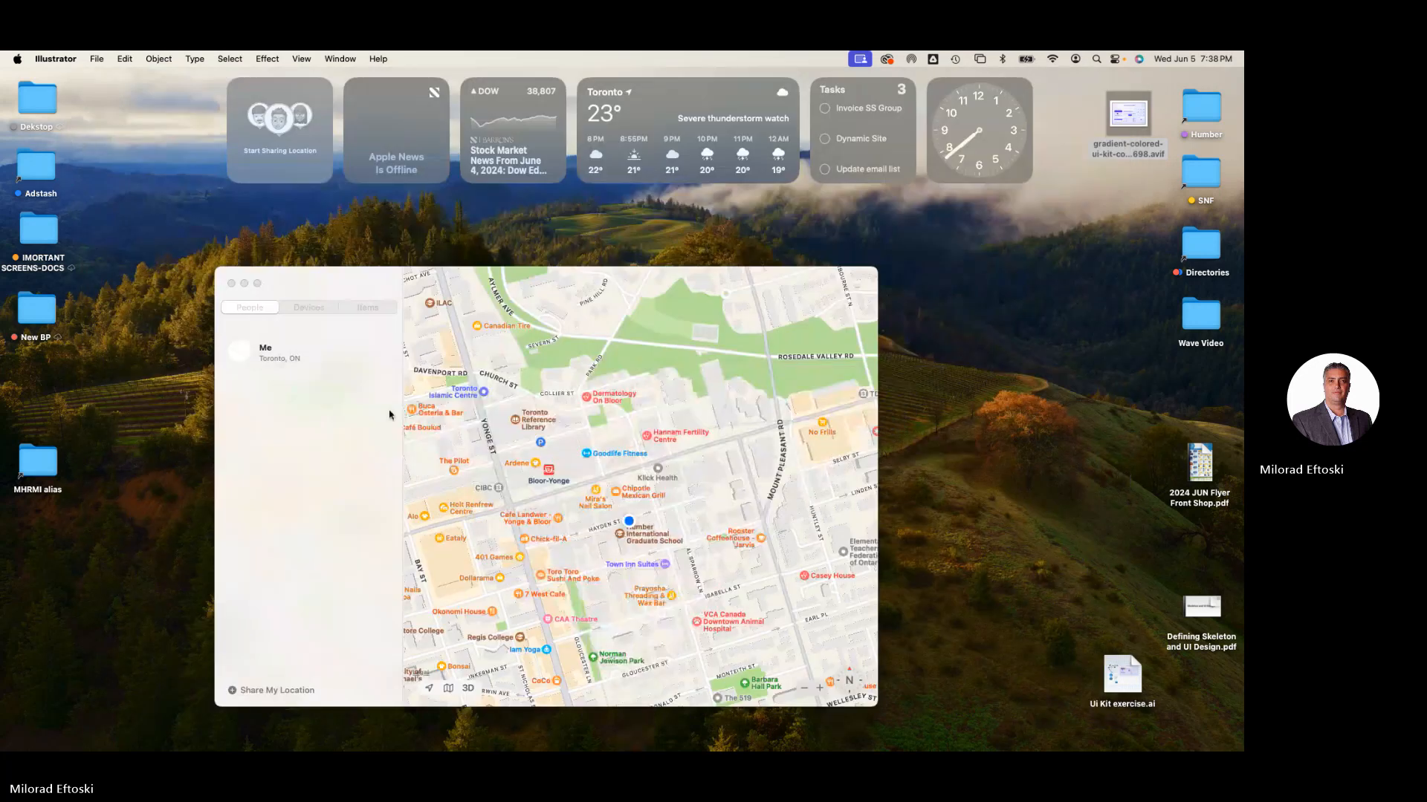
left_click(231, 283)
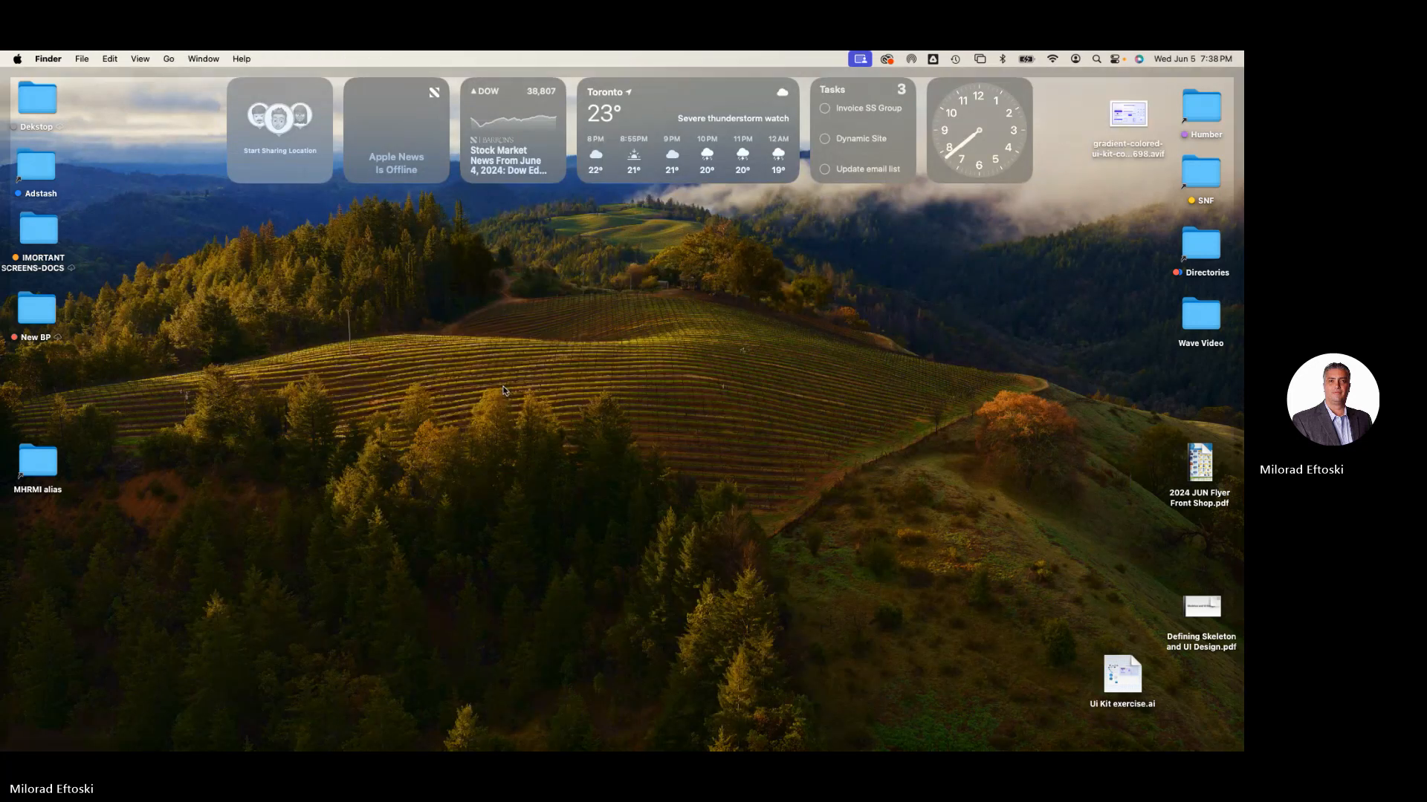
- Switch to Finder and open the Ui Kit exercise.ai file from the desktop in Adobe XD
left_click_drag(1123, 674, 1192, 540)
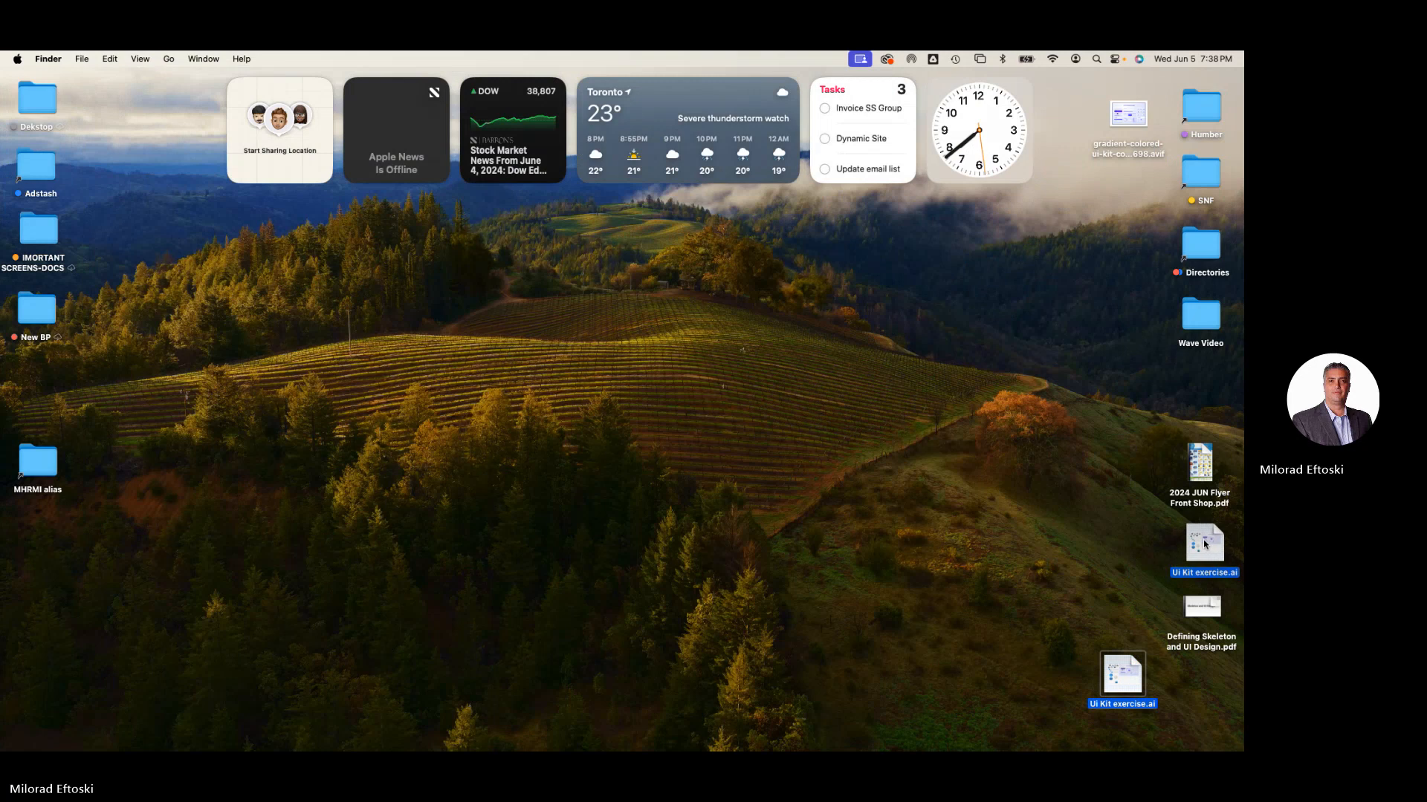
left_click(1085, 532)
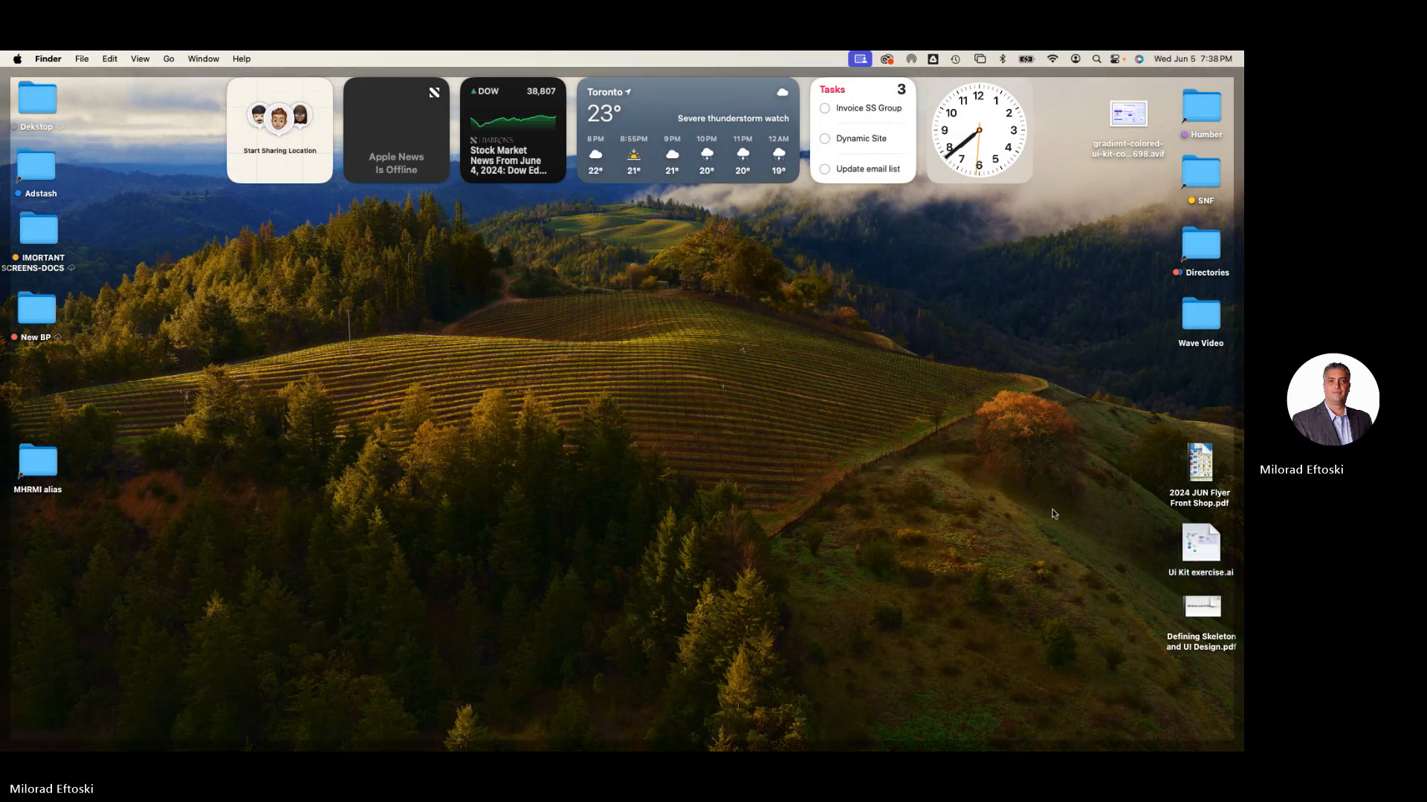
left_click(1200, 555)
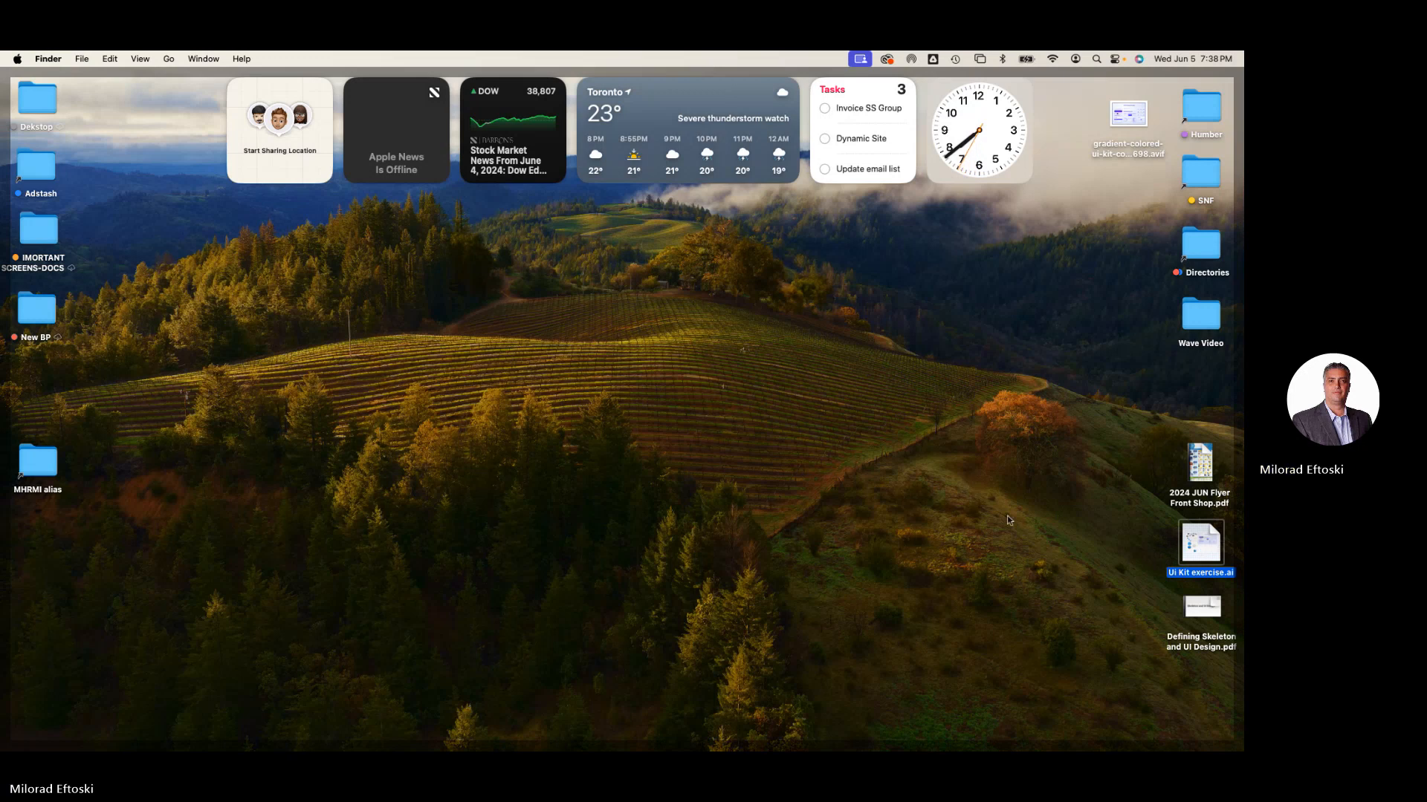
right_click(1194, 553)
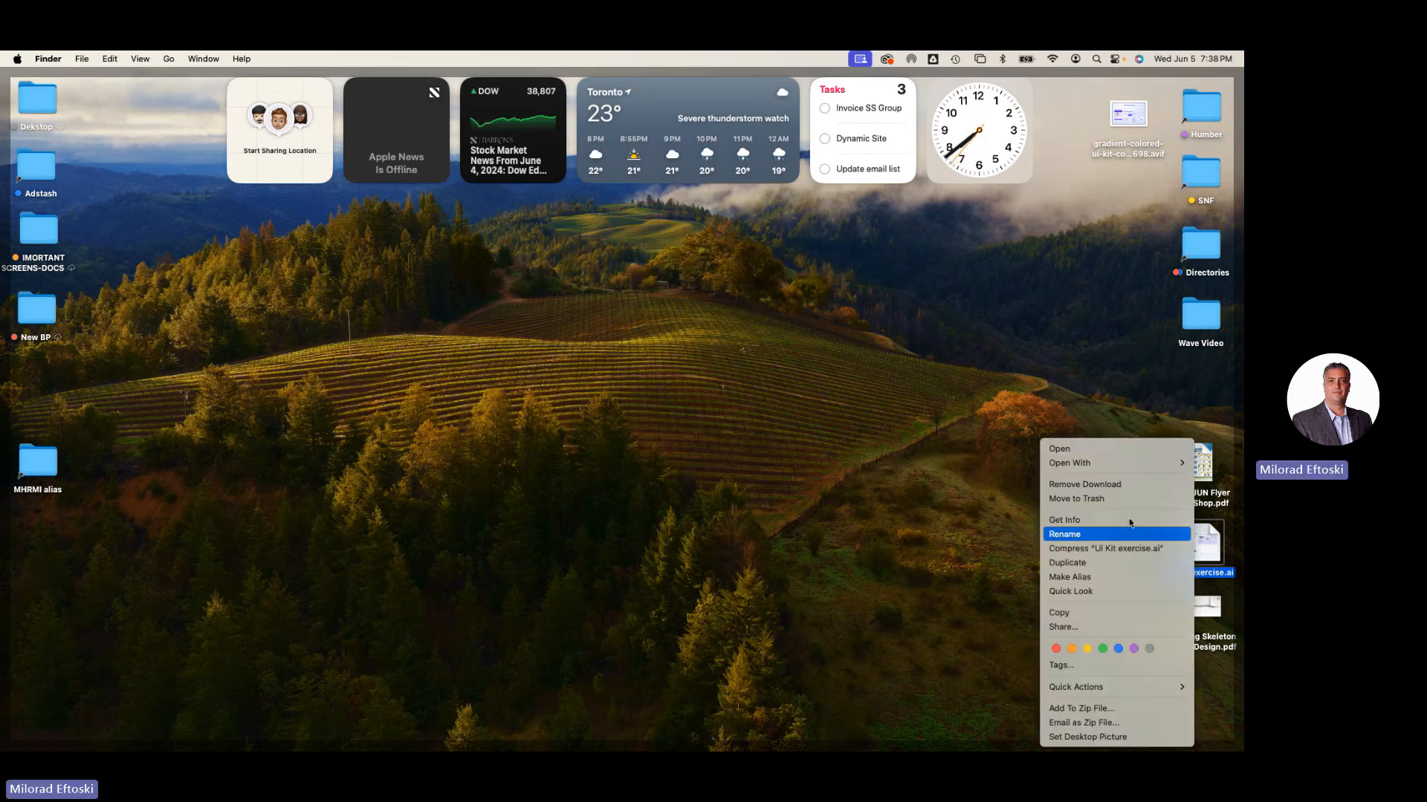
mouse_move(1101, 468)
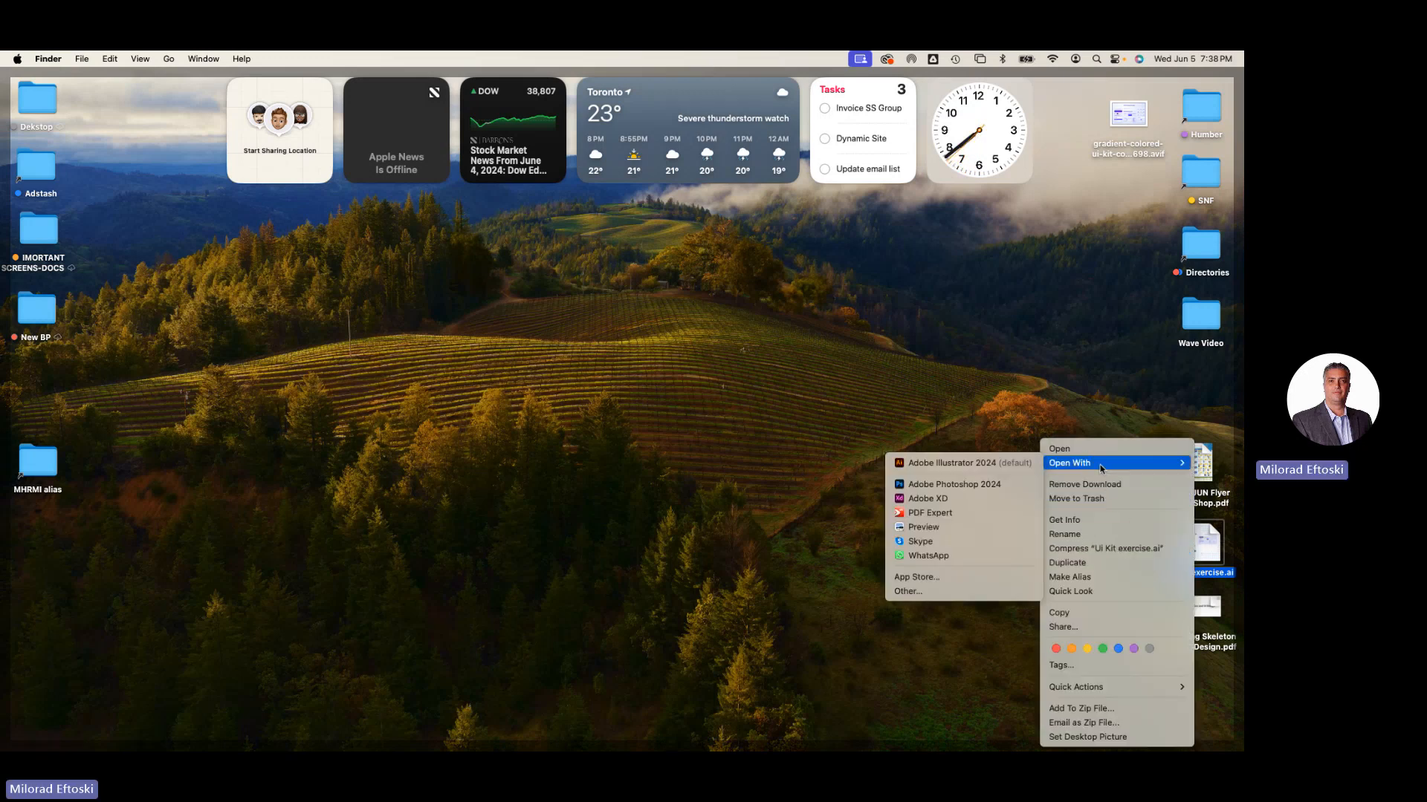
left_click(969, 503)
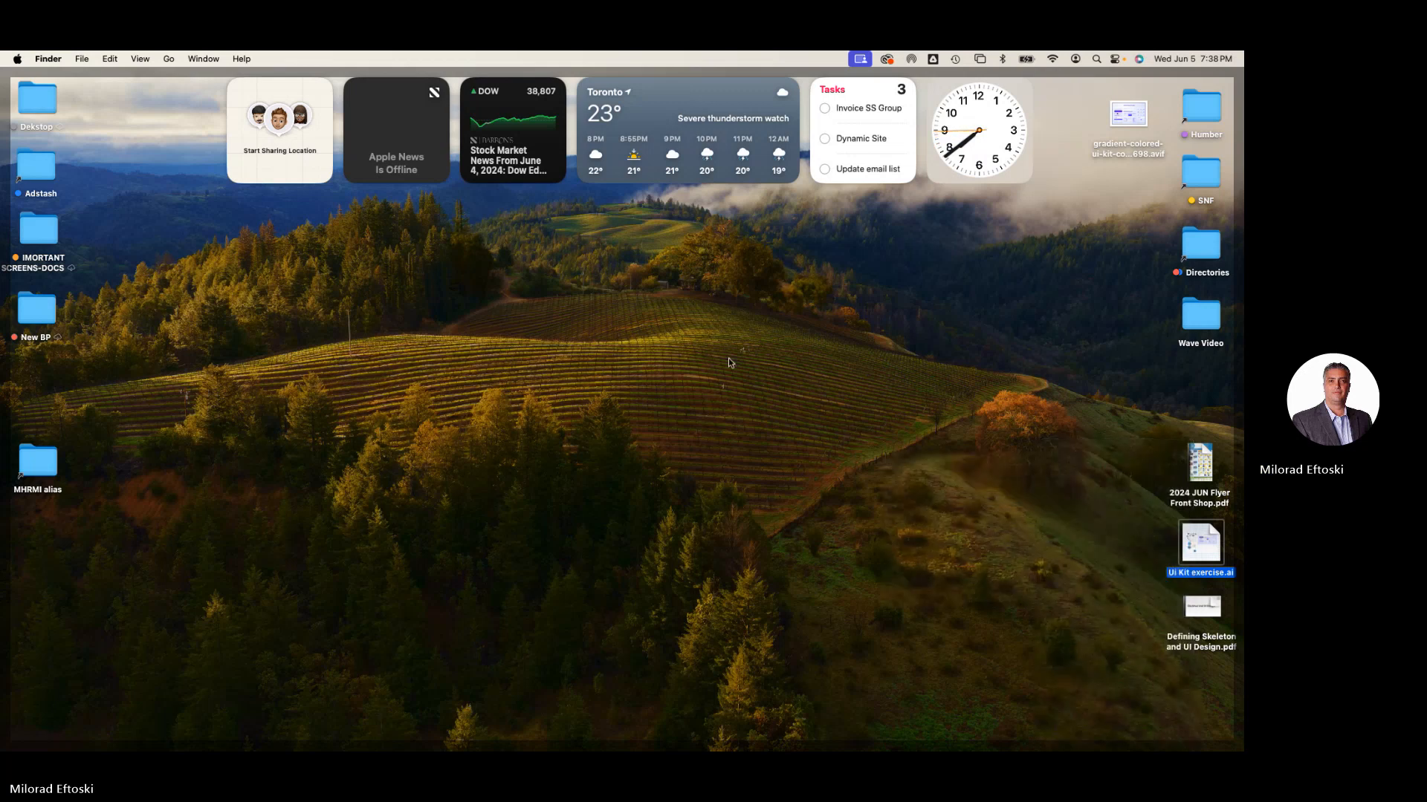